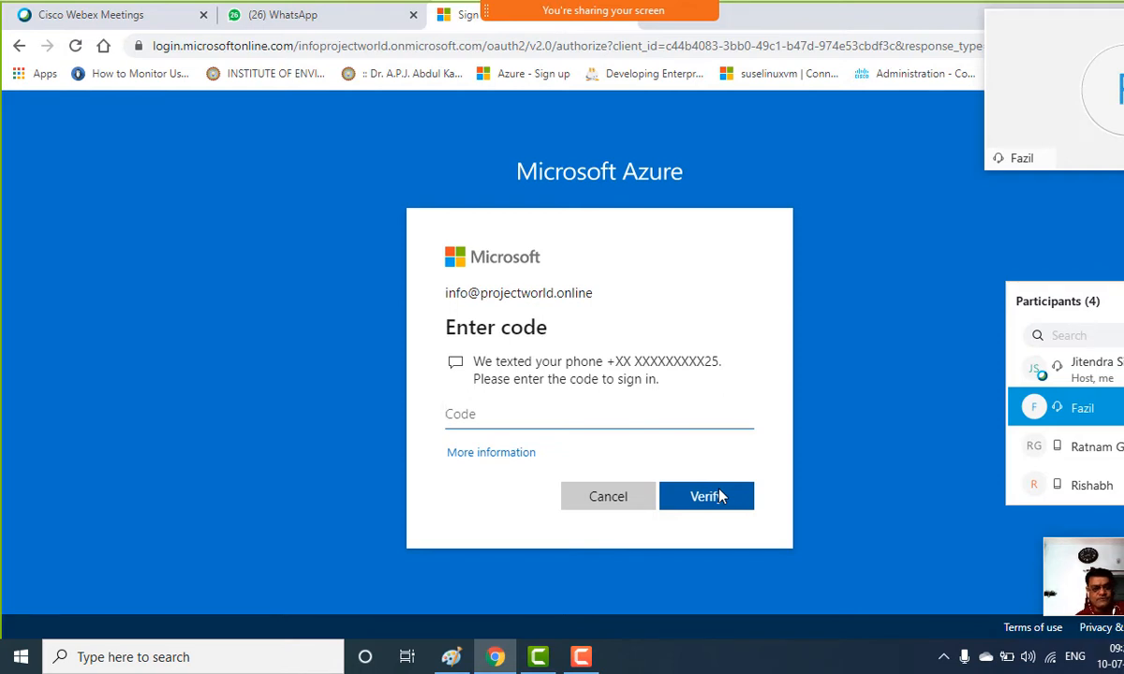
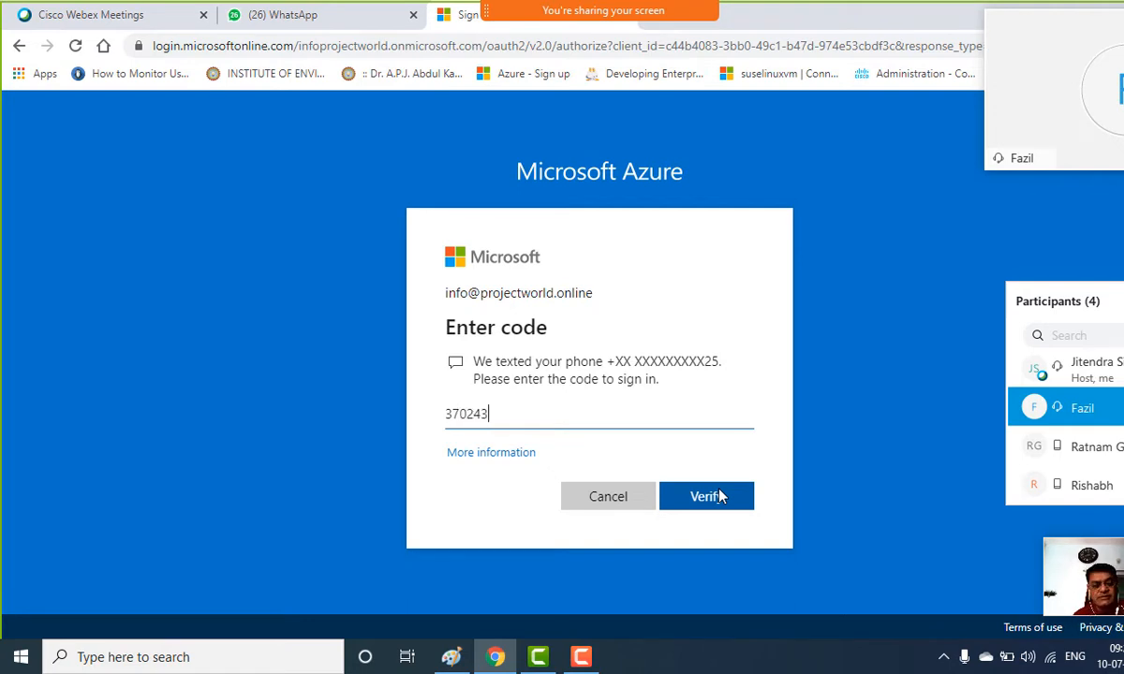
Step: Enter the texted verification code and verify to finish signing in to the portal
click(705, 510)
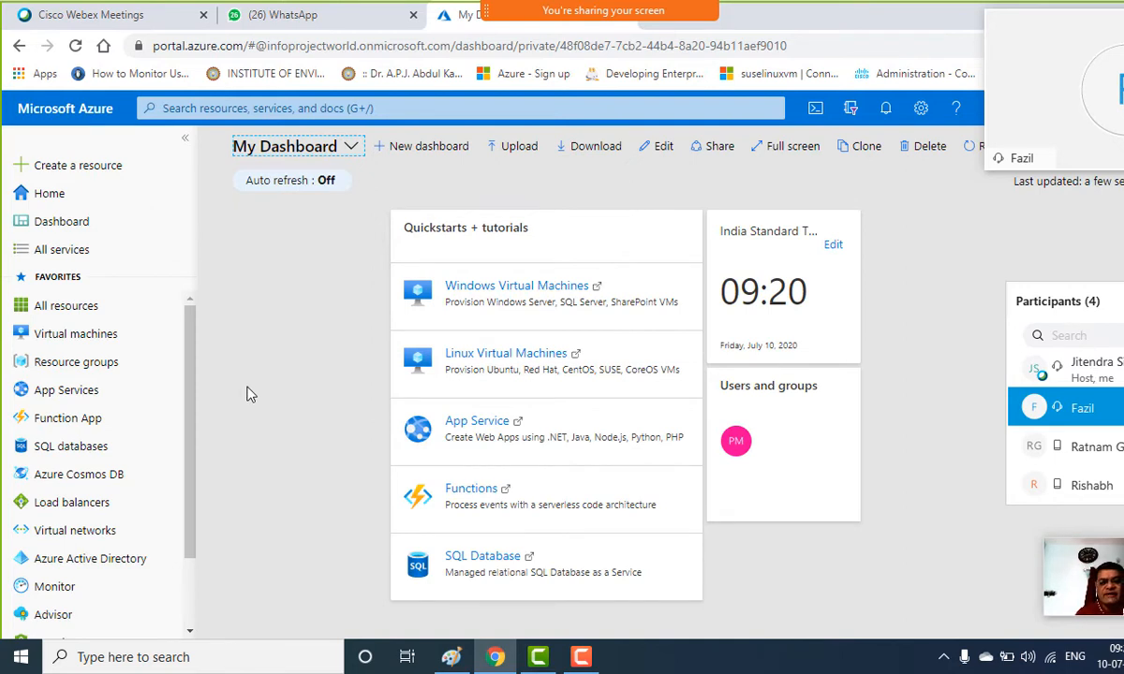
Step: Create resource group rgpwi under Azure subscription 1 in East US via Review + create
click(143, 371)
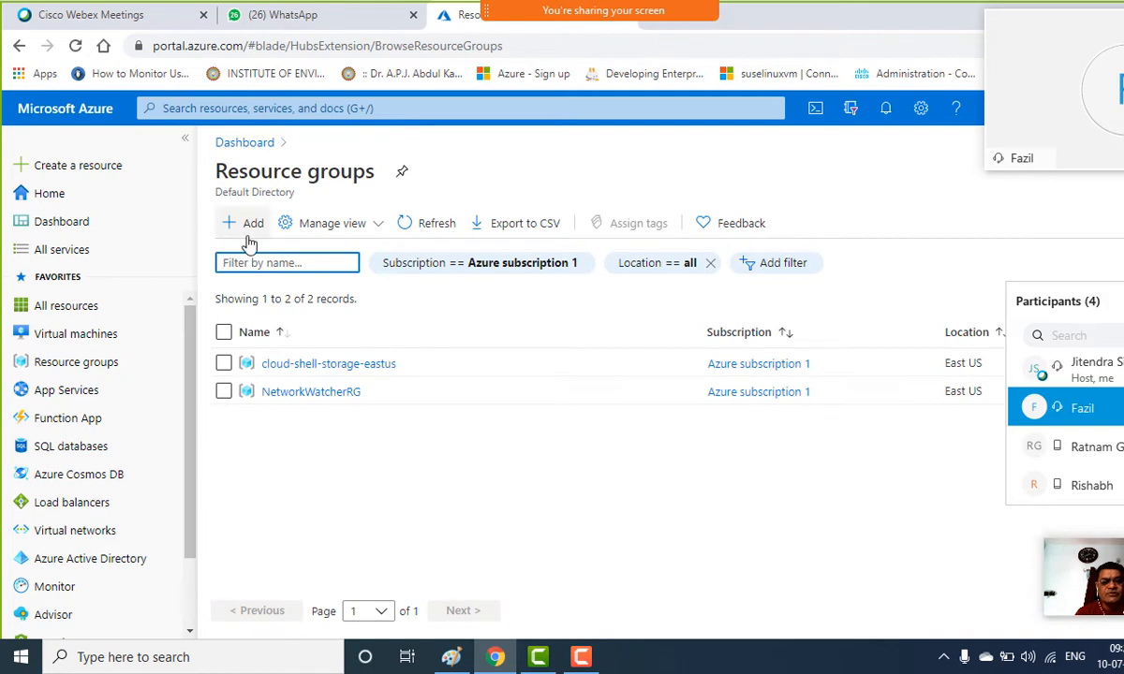
click(254, 230)
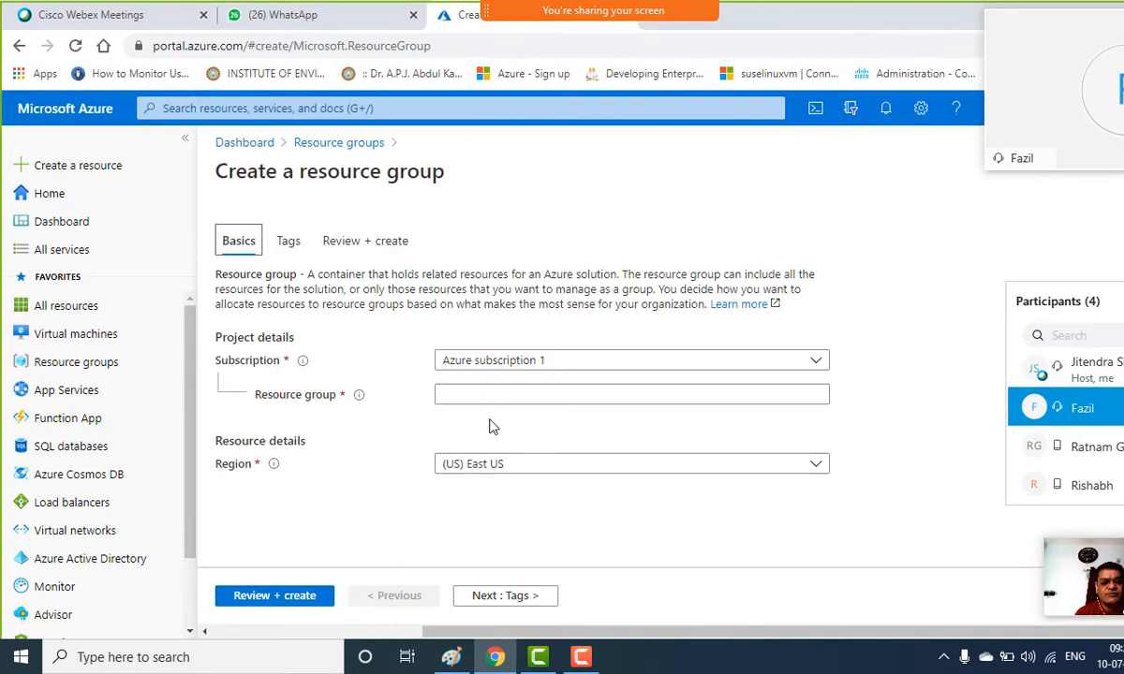
click(809, 365)
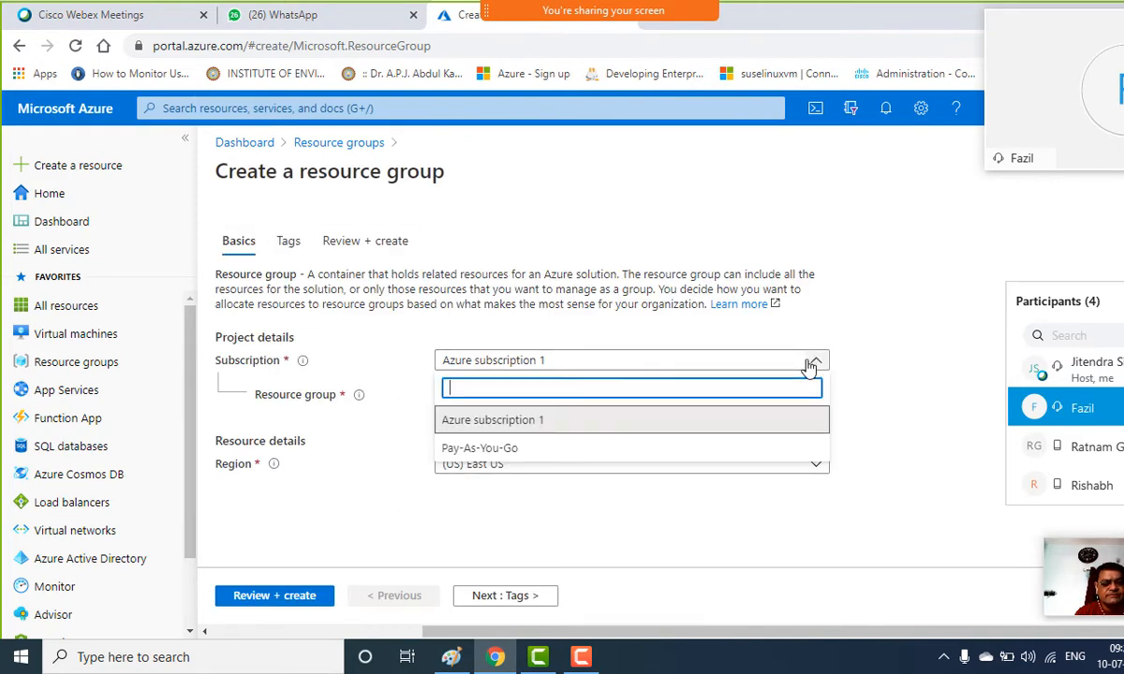
click(440, 420)
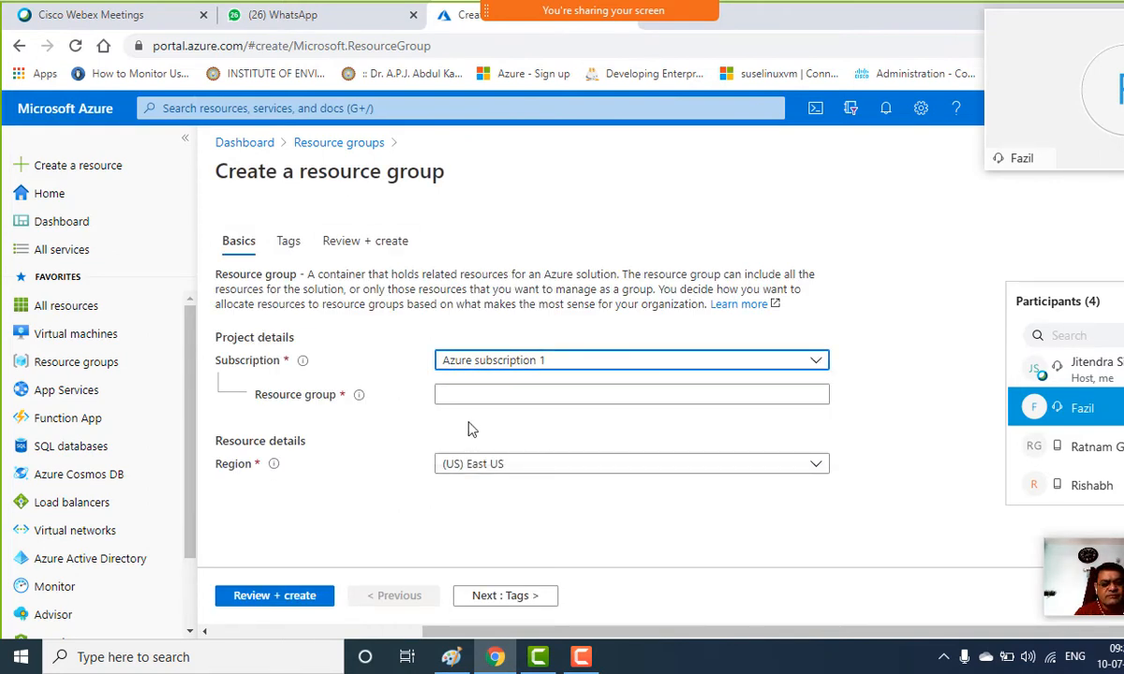
click(512, 399)
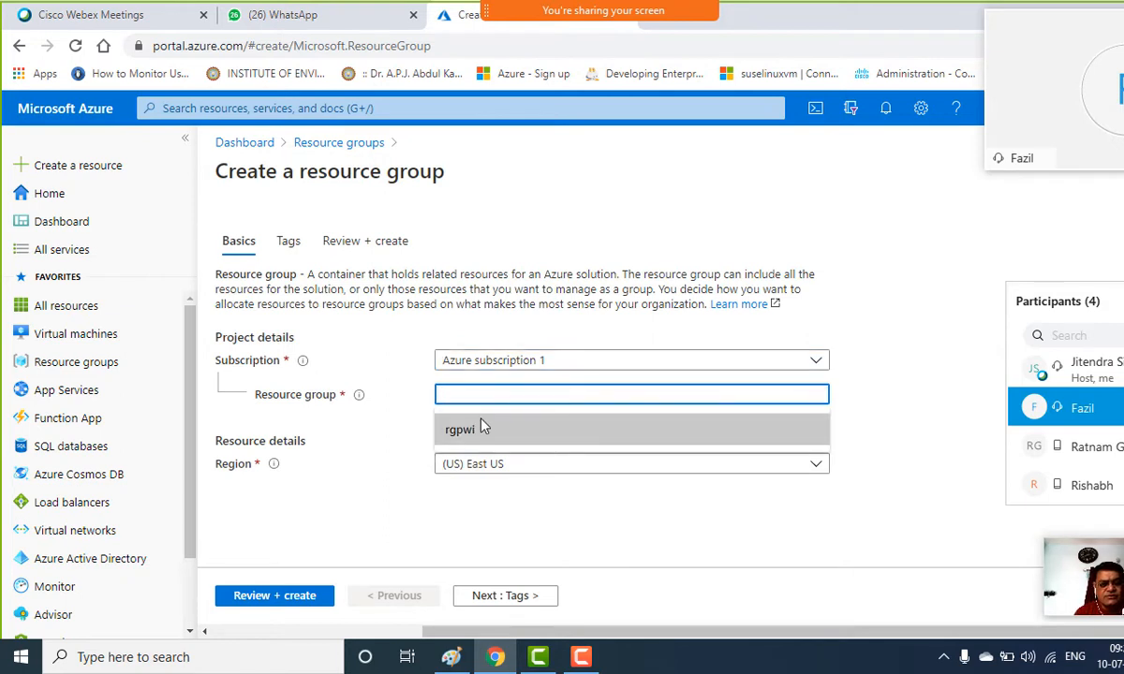
click(482, 431)
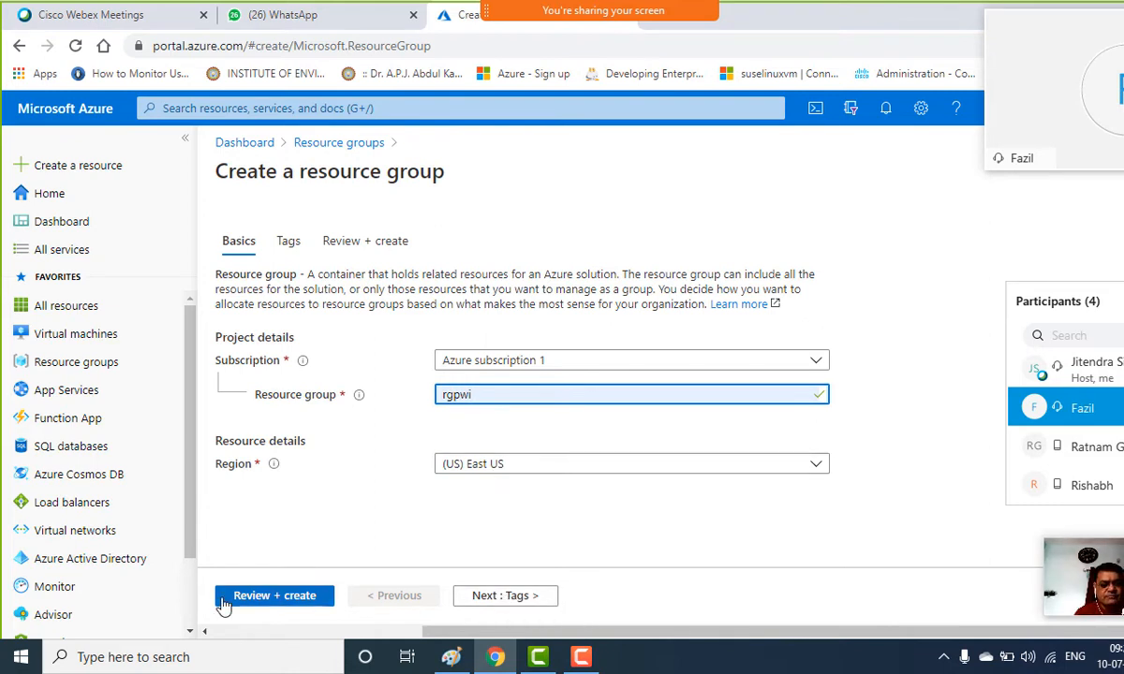
click(489, 598)
click(278, 599)
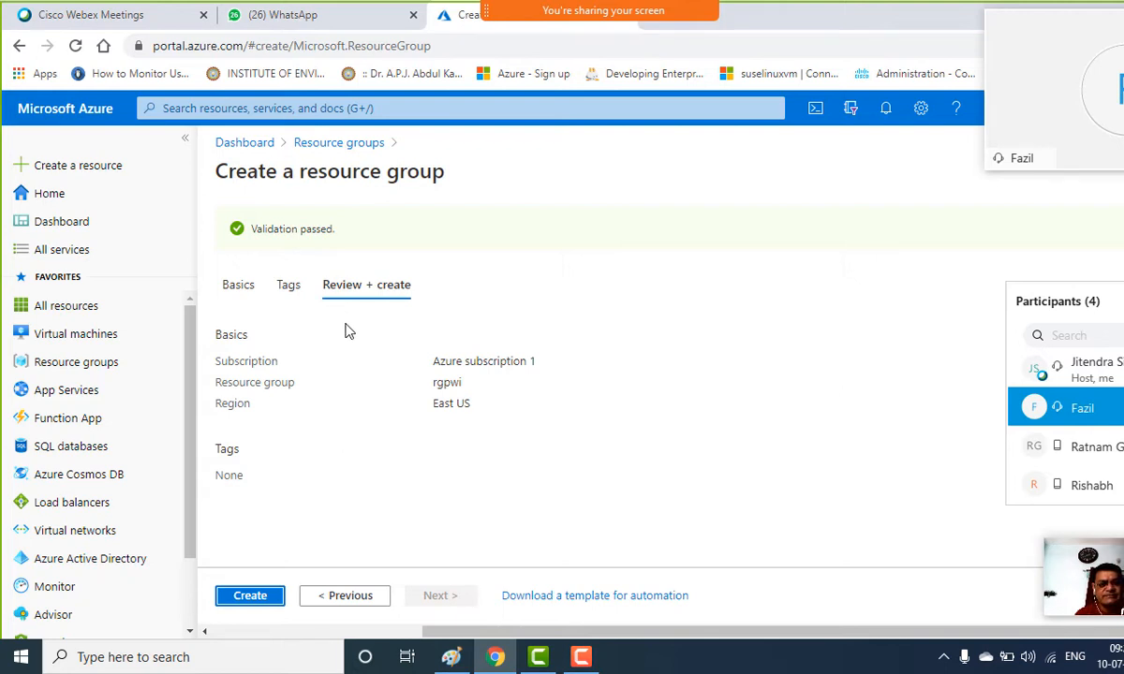
click(258, 600)
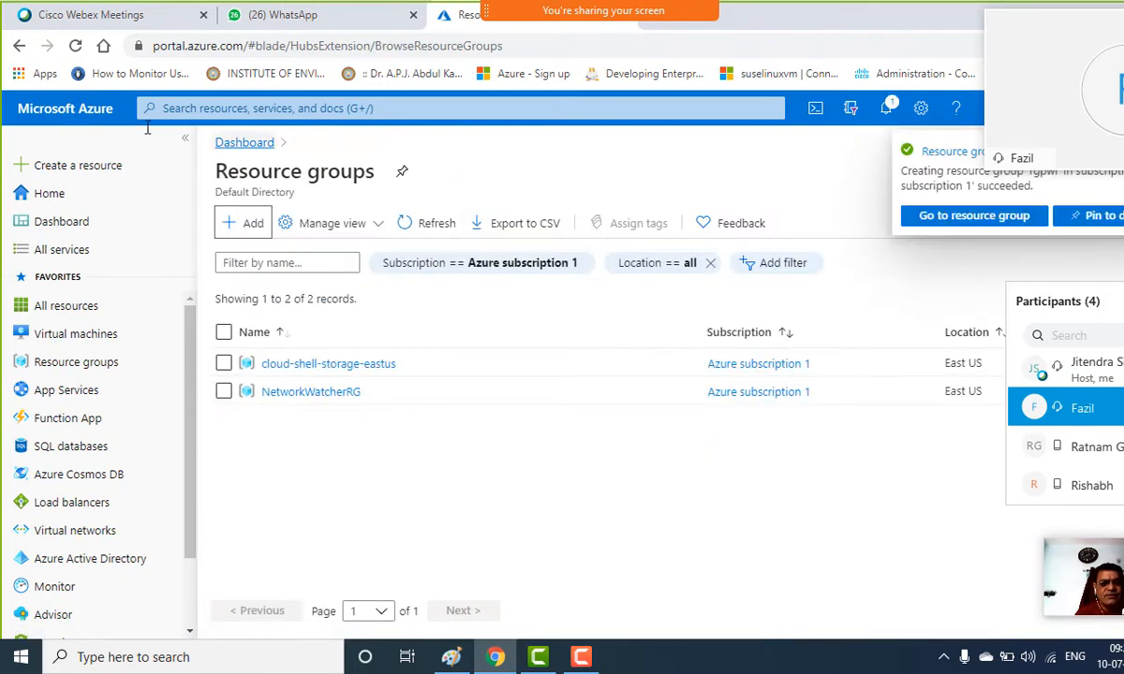
Step: Search 'vnet', open the empty Virtual networks list and start a new virtual network
mouse_move(17, 374)
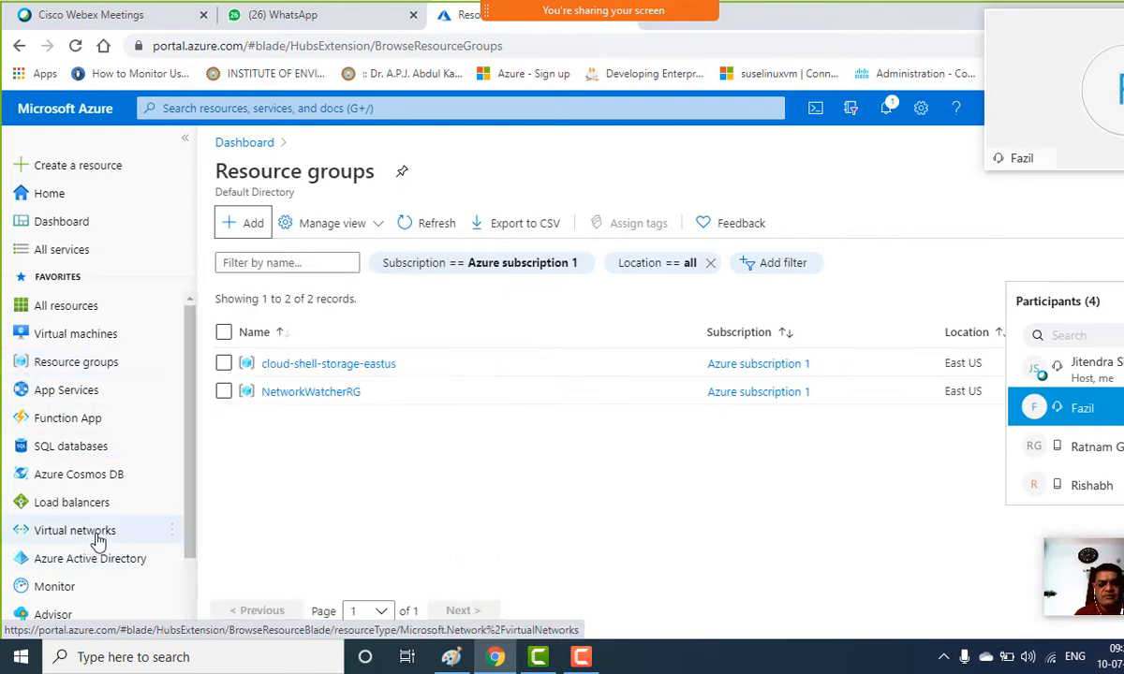
mouse_move(98, 542)
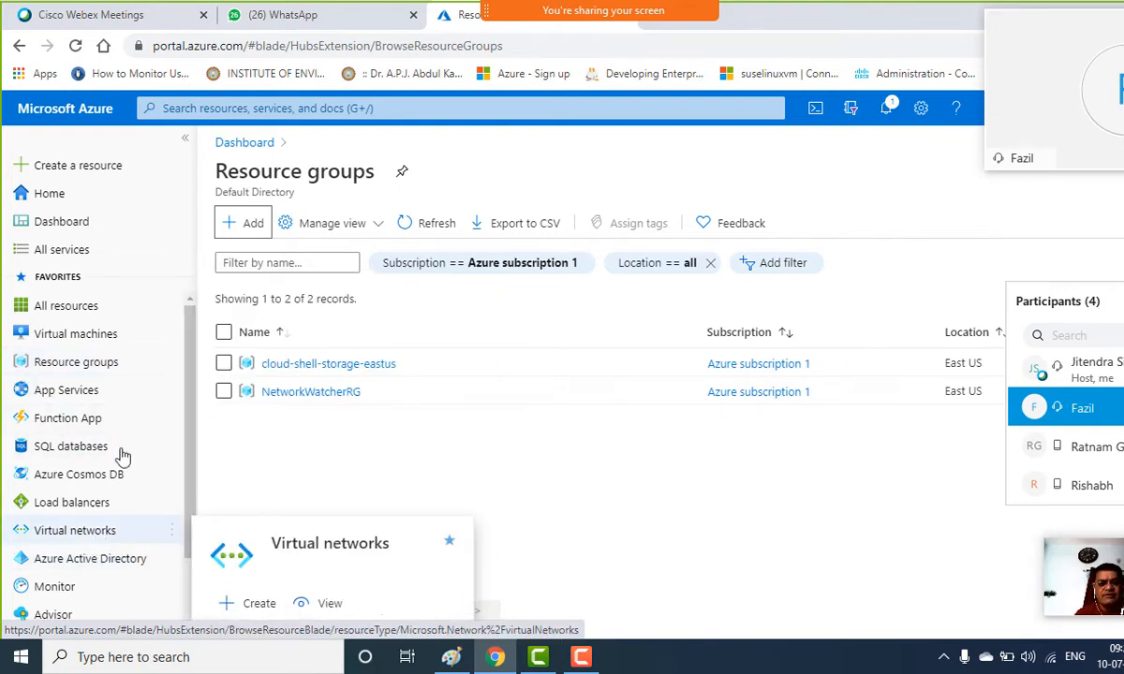
click(195, 108)
text(vnet)
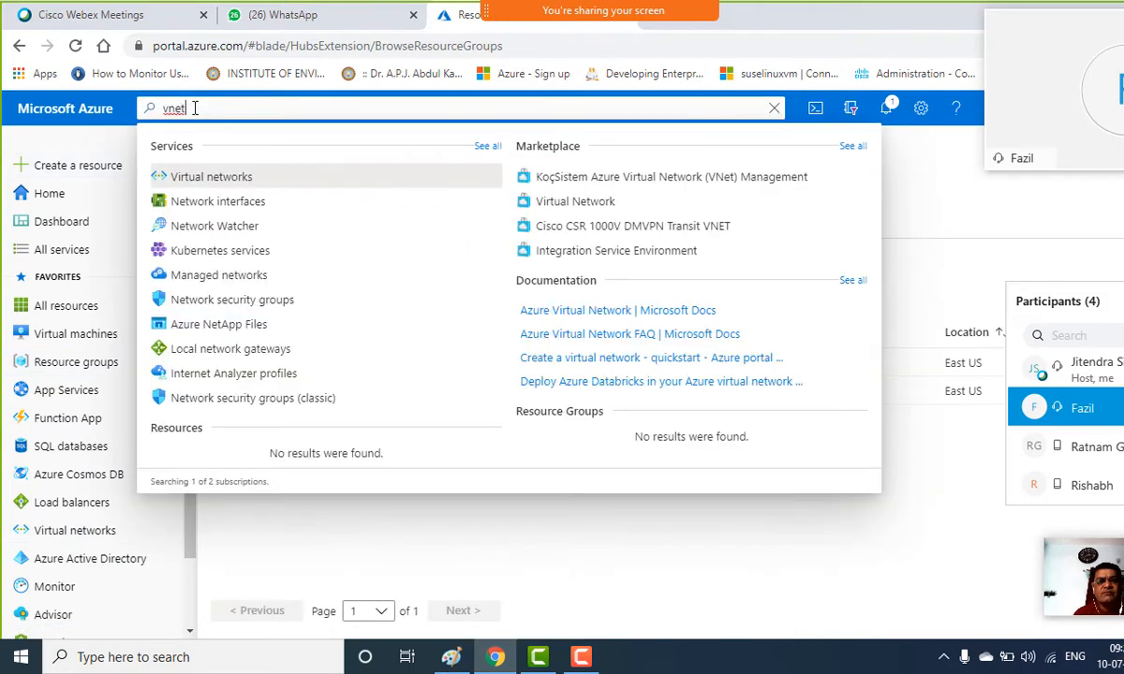
click(195, 179)
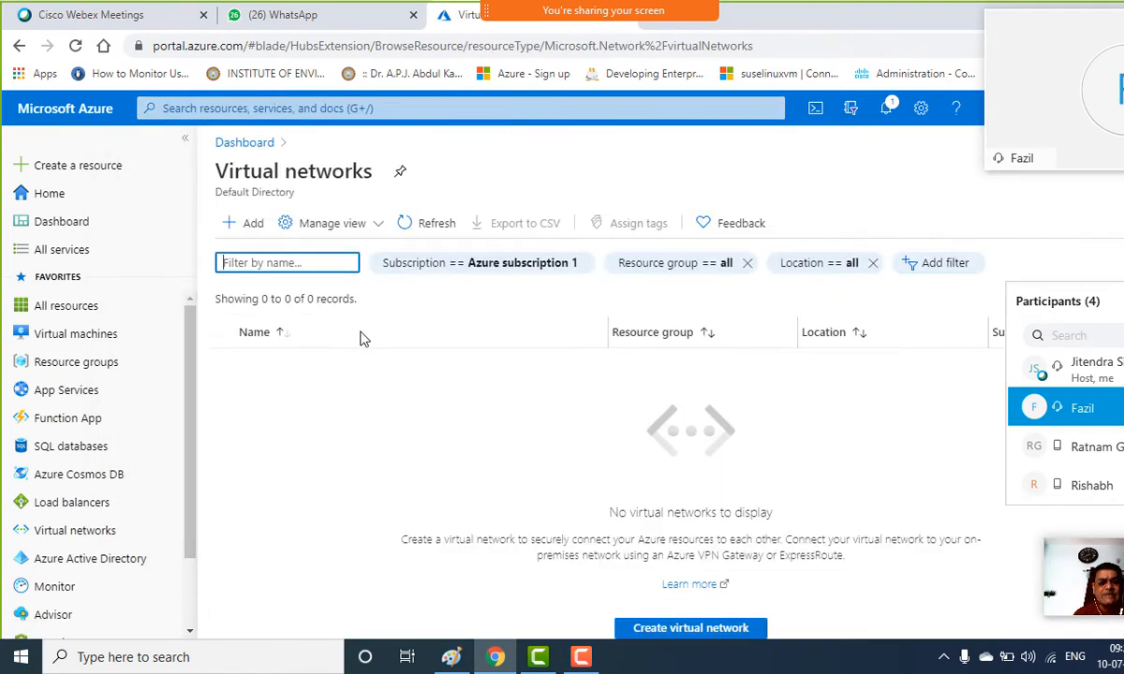
click(248, 226)
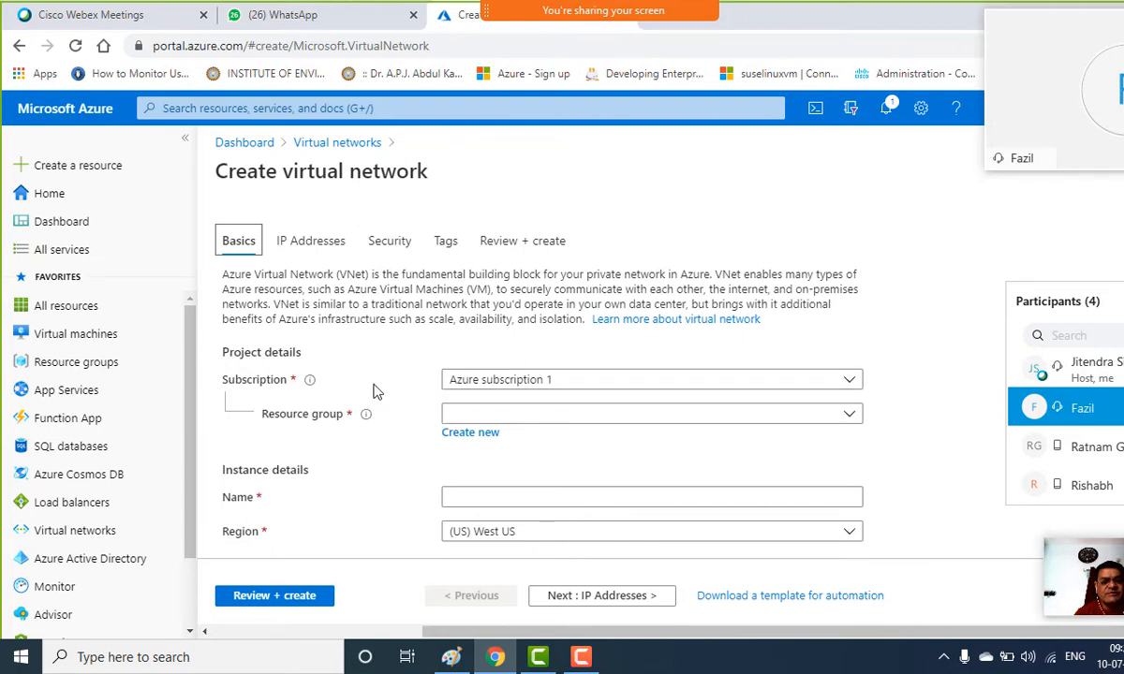
Step: Fill in Basics for network vnet: Azure subscription 1, resource group rgpwi, East US
click(575, 388)
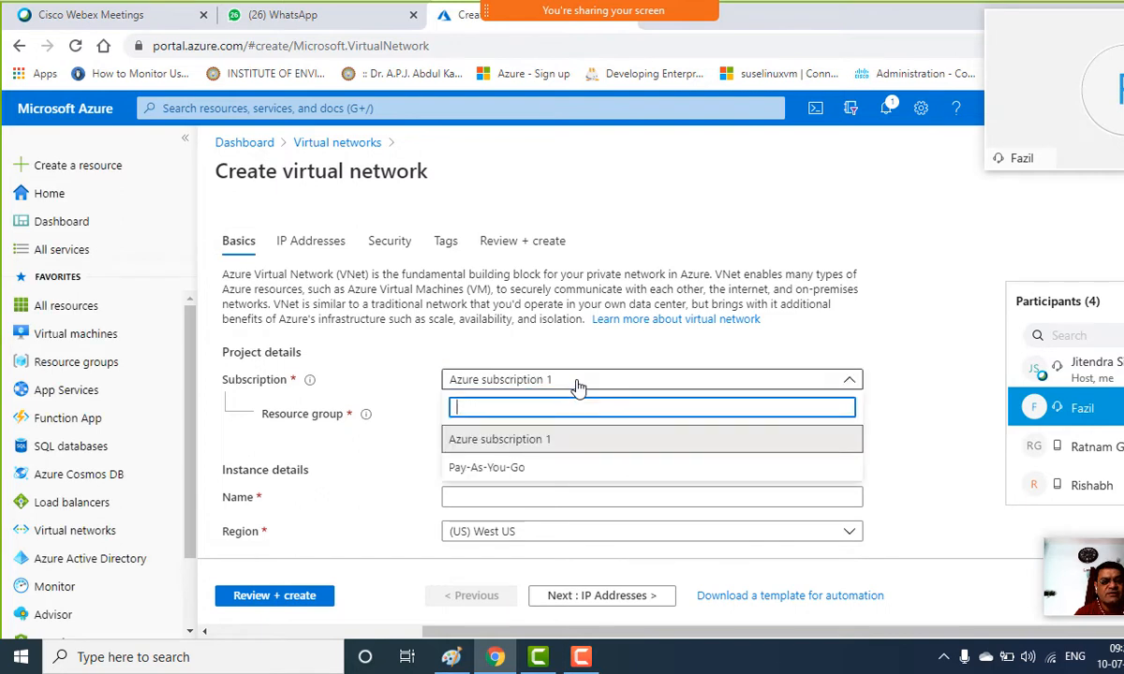
click(530, 439)
click(489, 414)
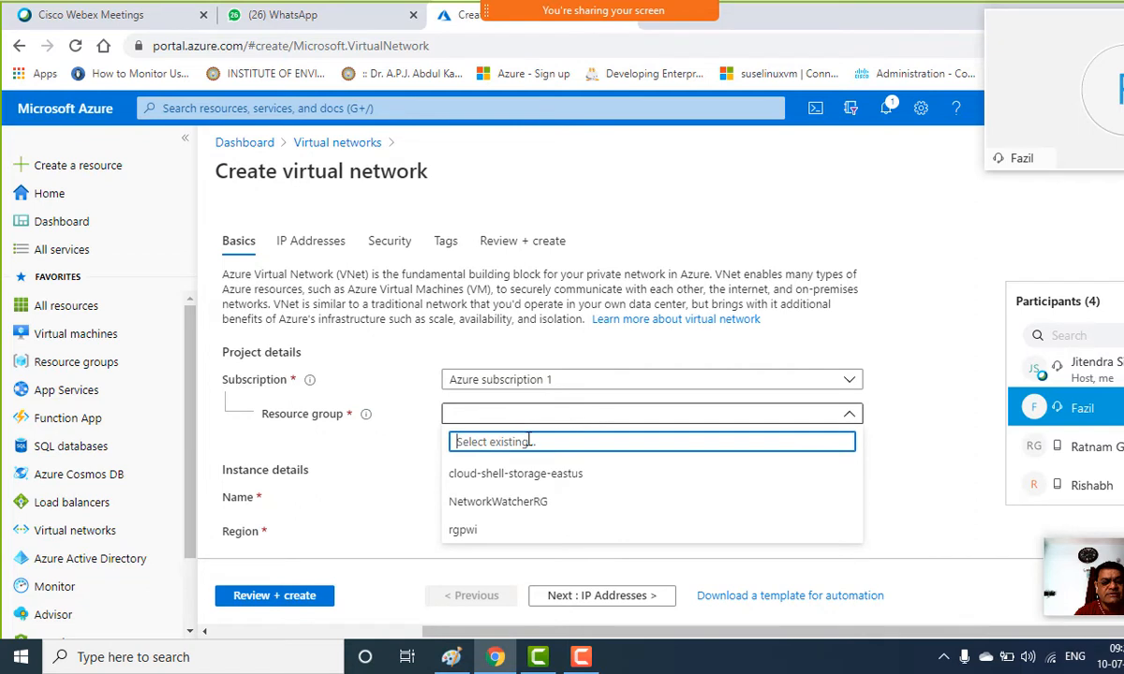
click(466, 531)
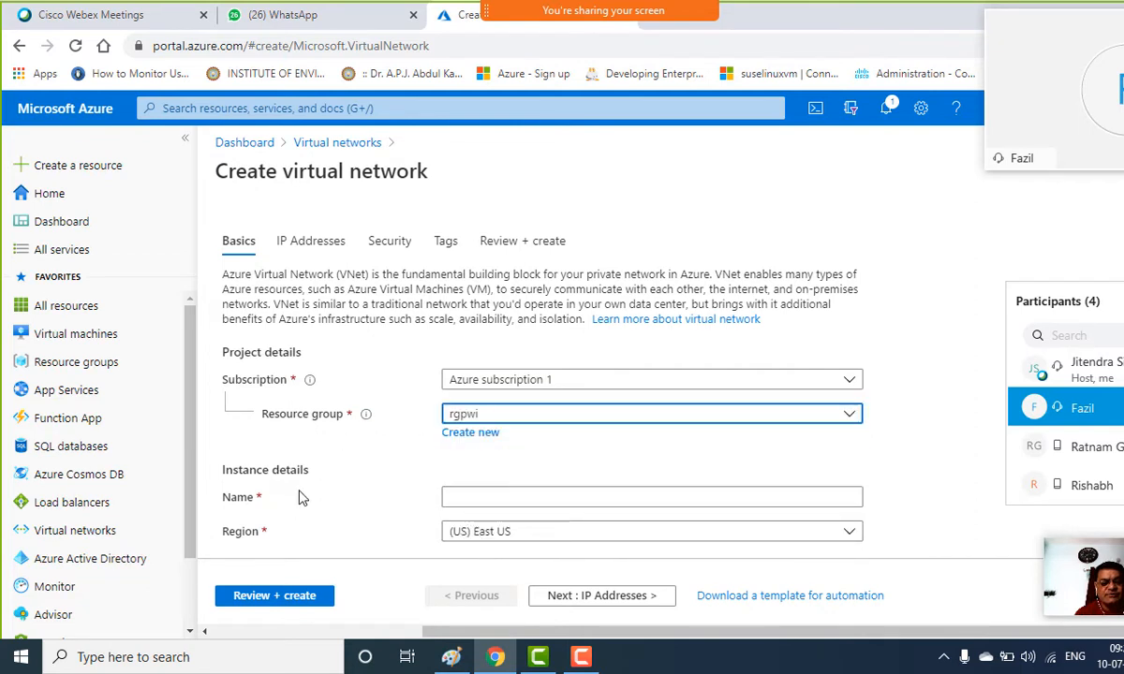
scroll(284, 499, down, 1)
click(460, 474)
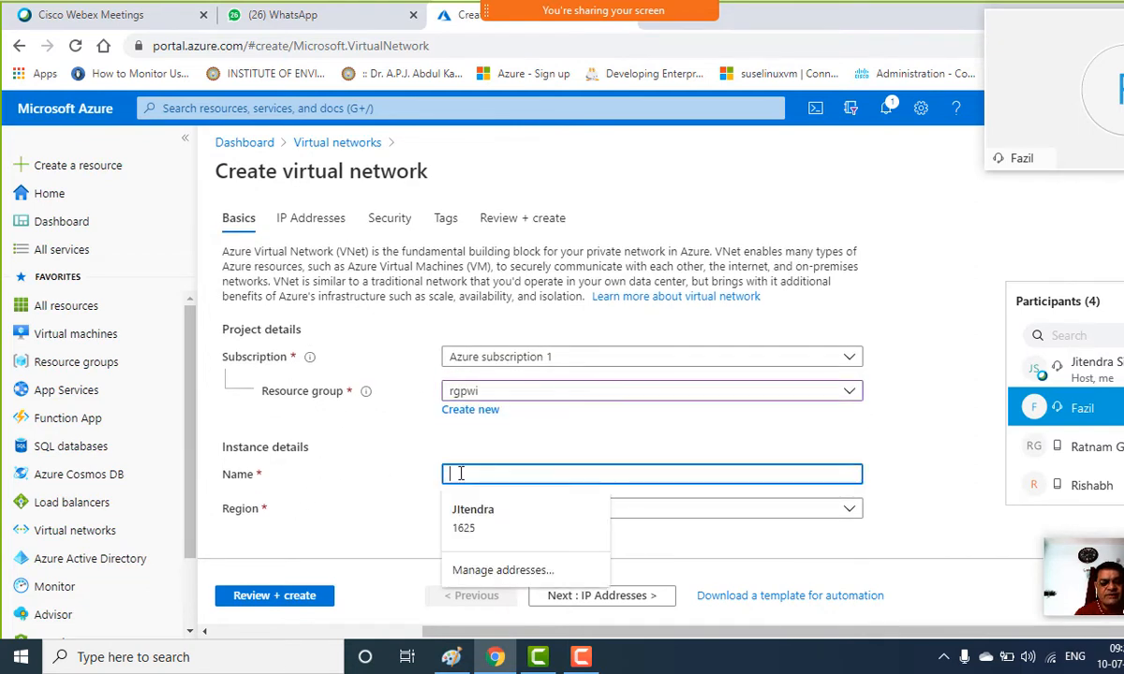
text(vnet)
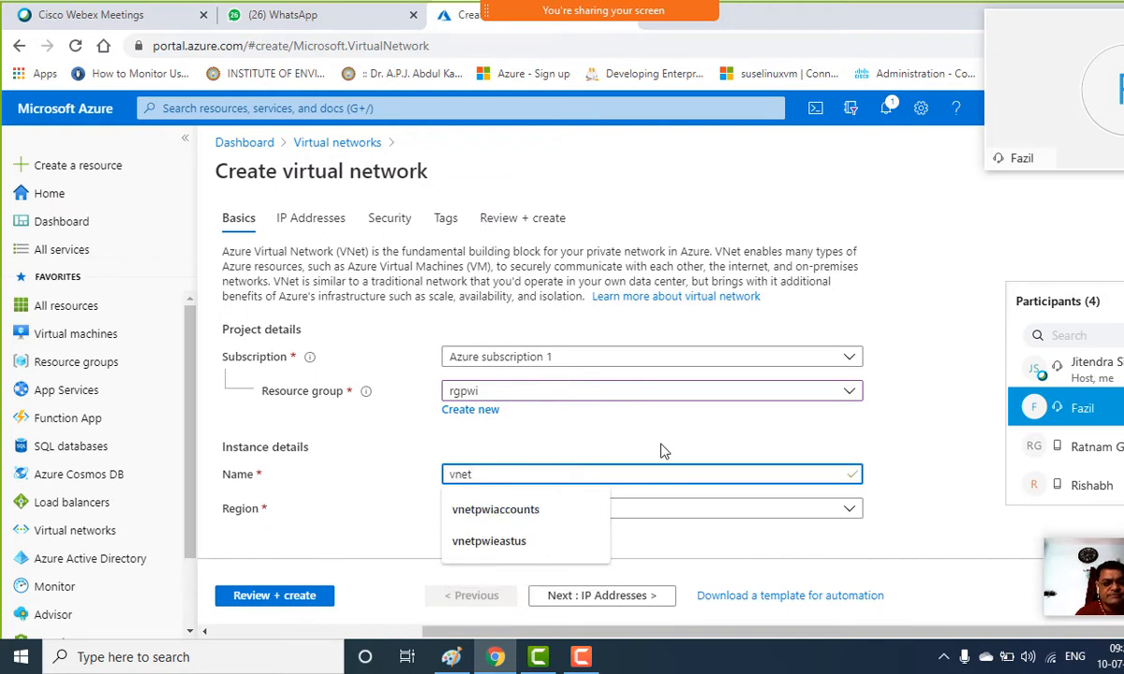
click(621, 423)
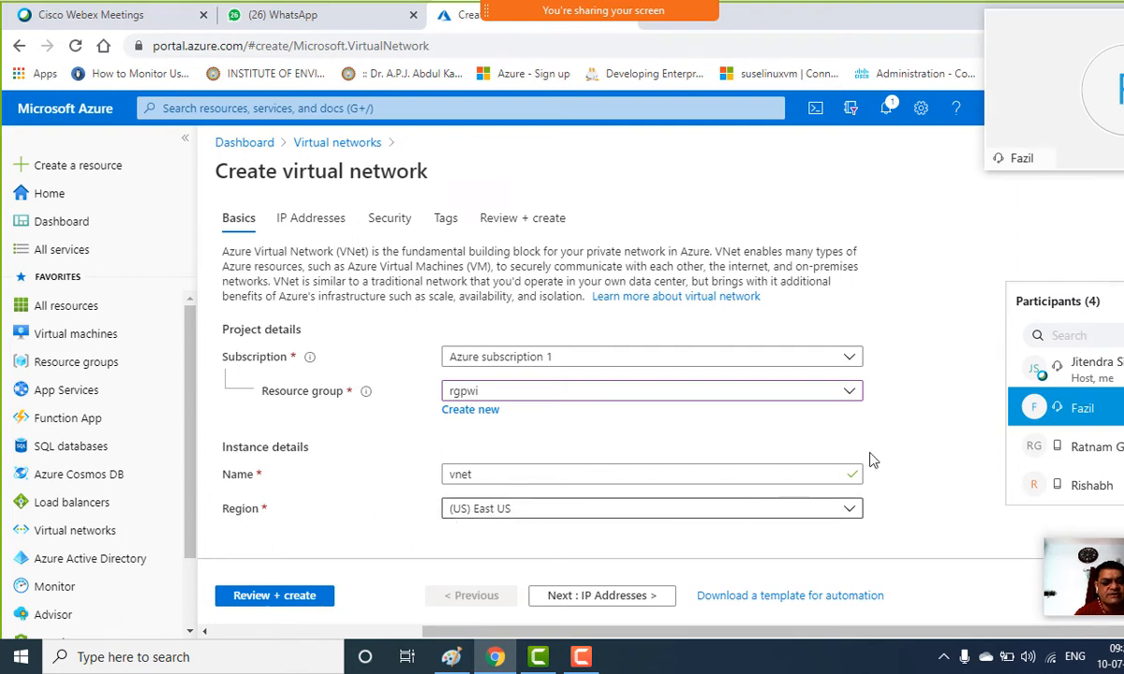
click(592, 600)
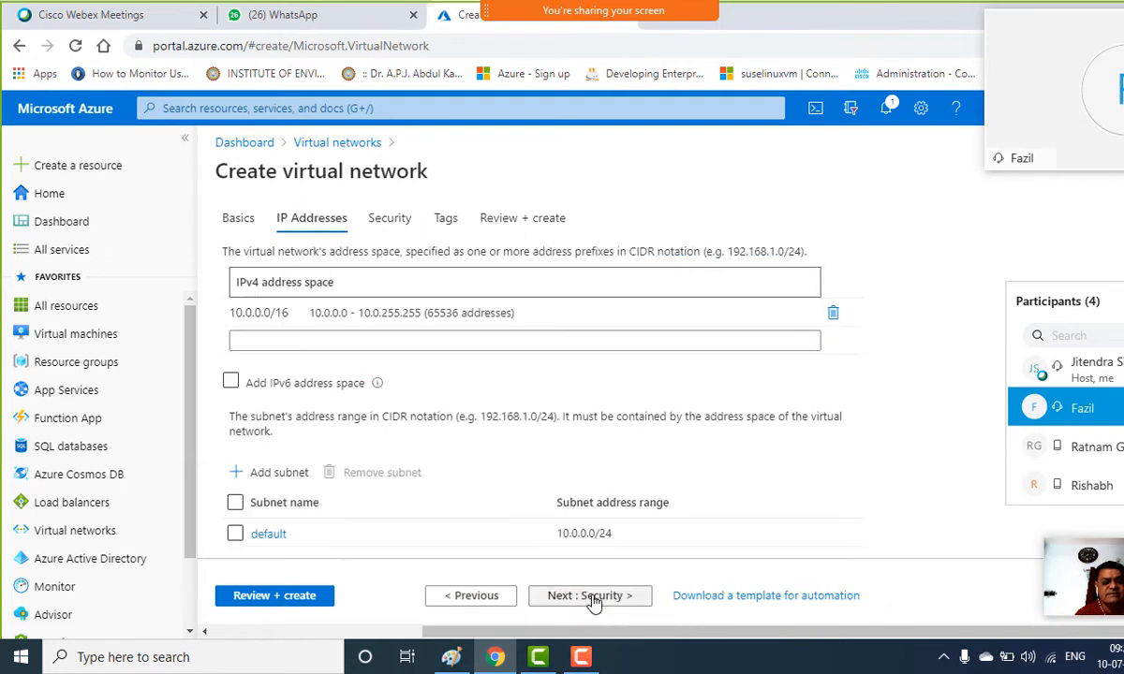
Step: Replace the default 10.0.0.0/16 address space with 192.168.0.0/16
click(832, 312)
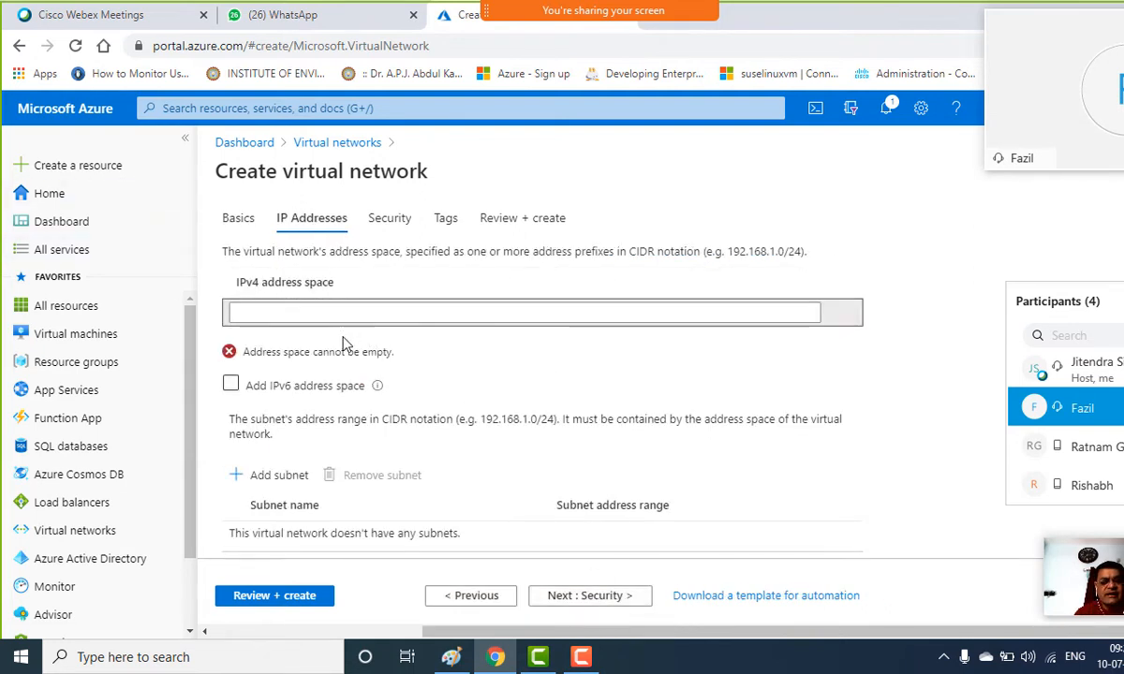
click(337, 315)
text(192)
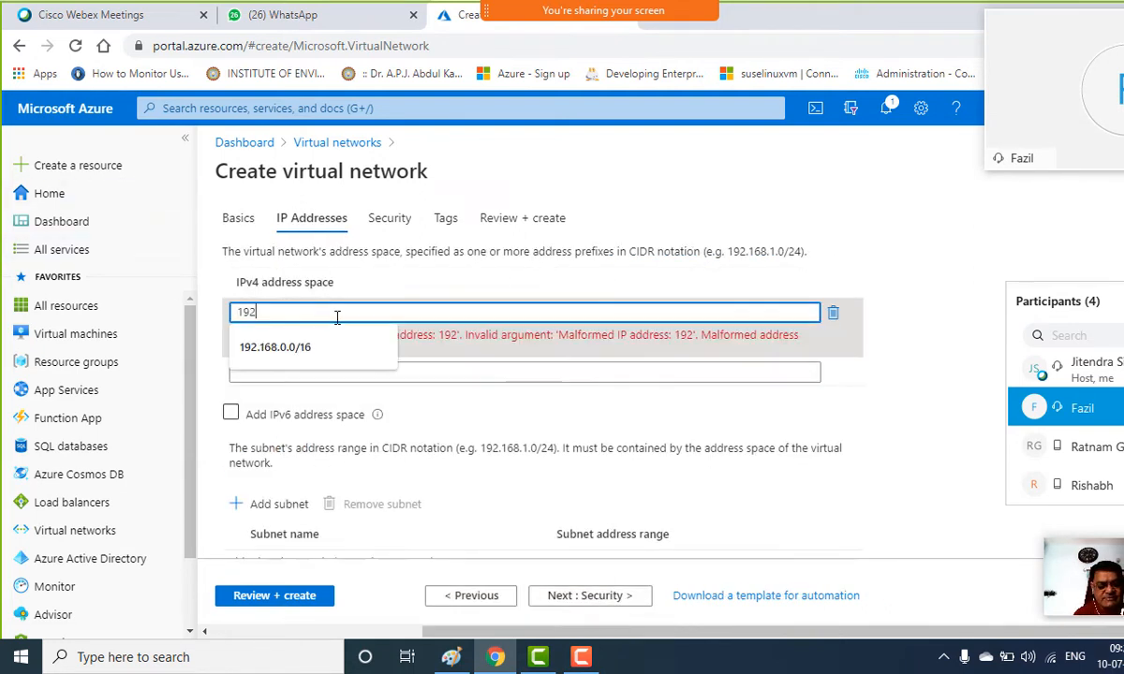
text(.168.0)
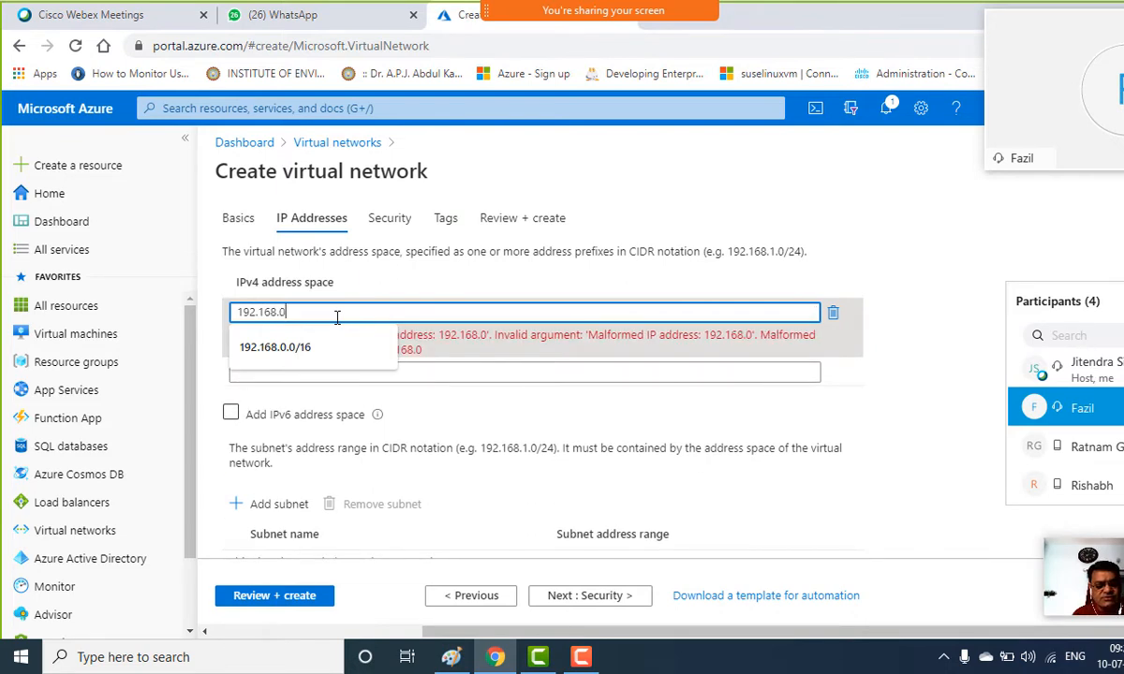
text(.0/16)
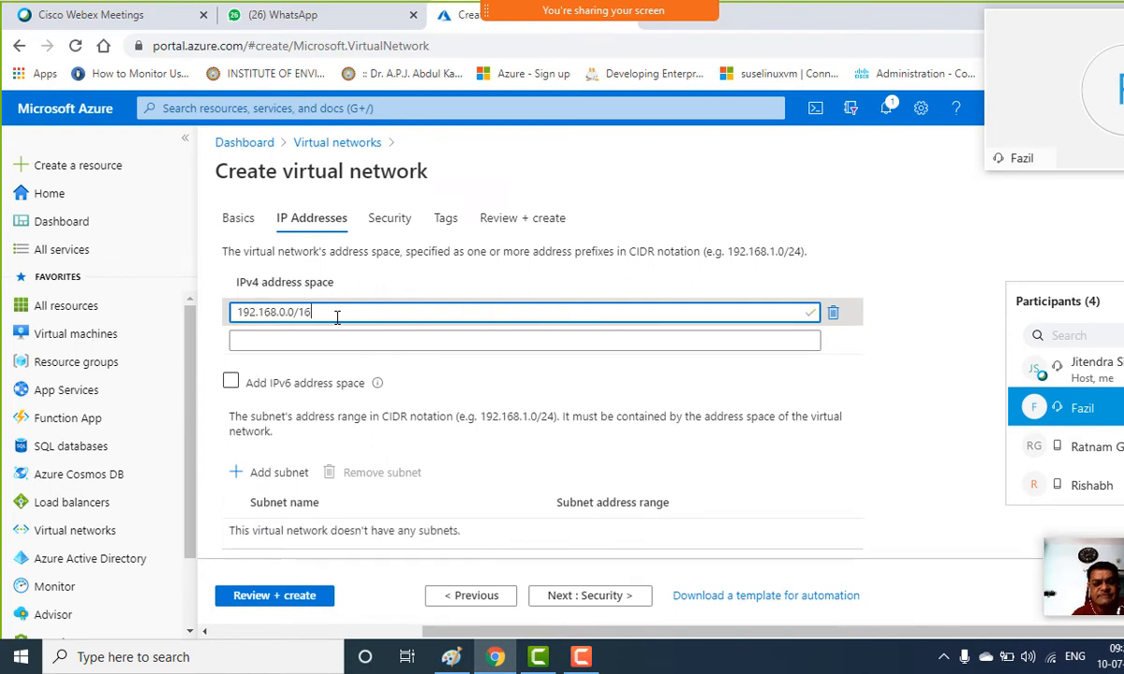
Step: Define subnet subnetvnet1 with address range 192.168.1.0/24
click(273, 478)
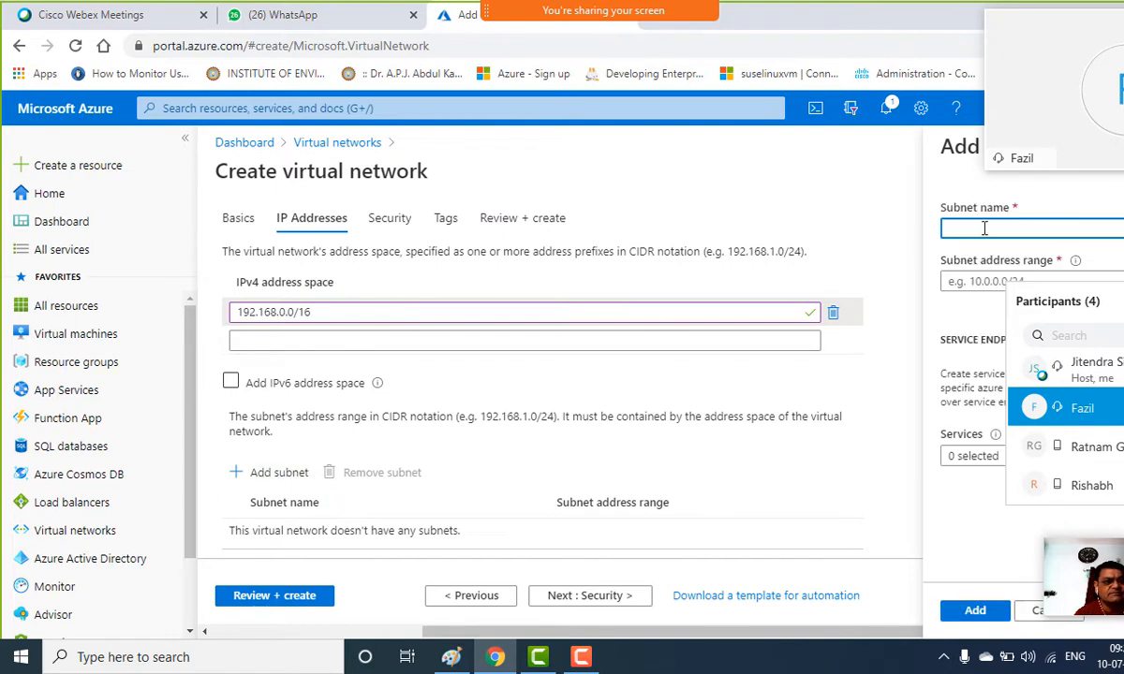
text(bnetv)
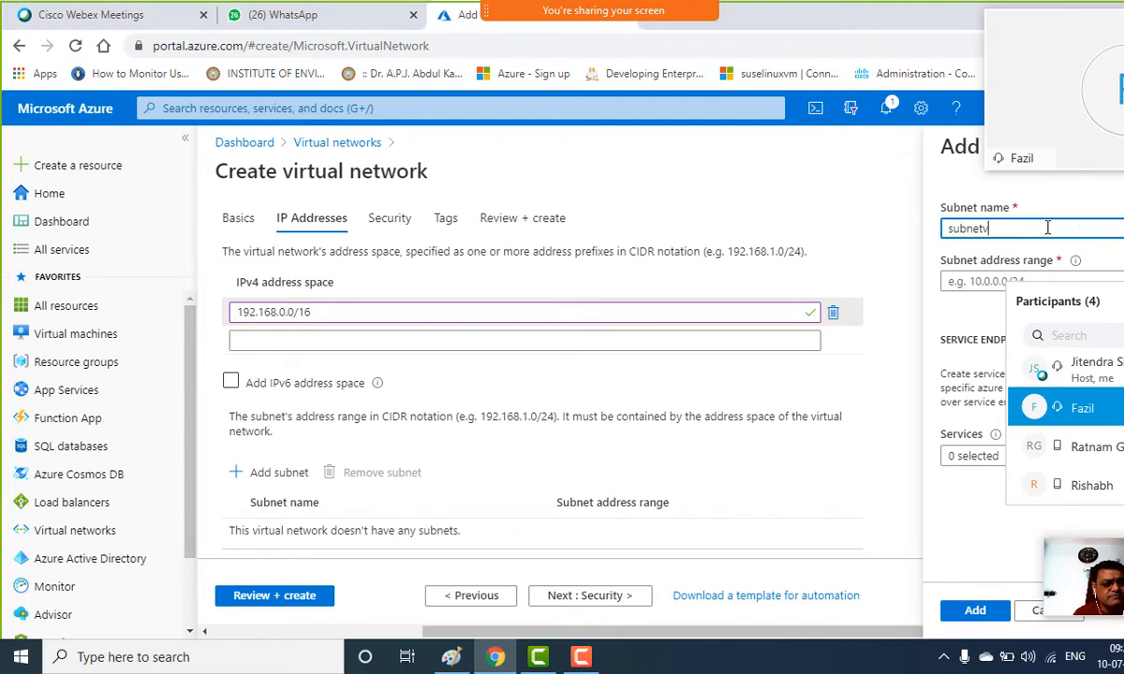
text(net1)
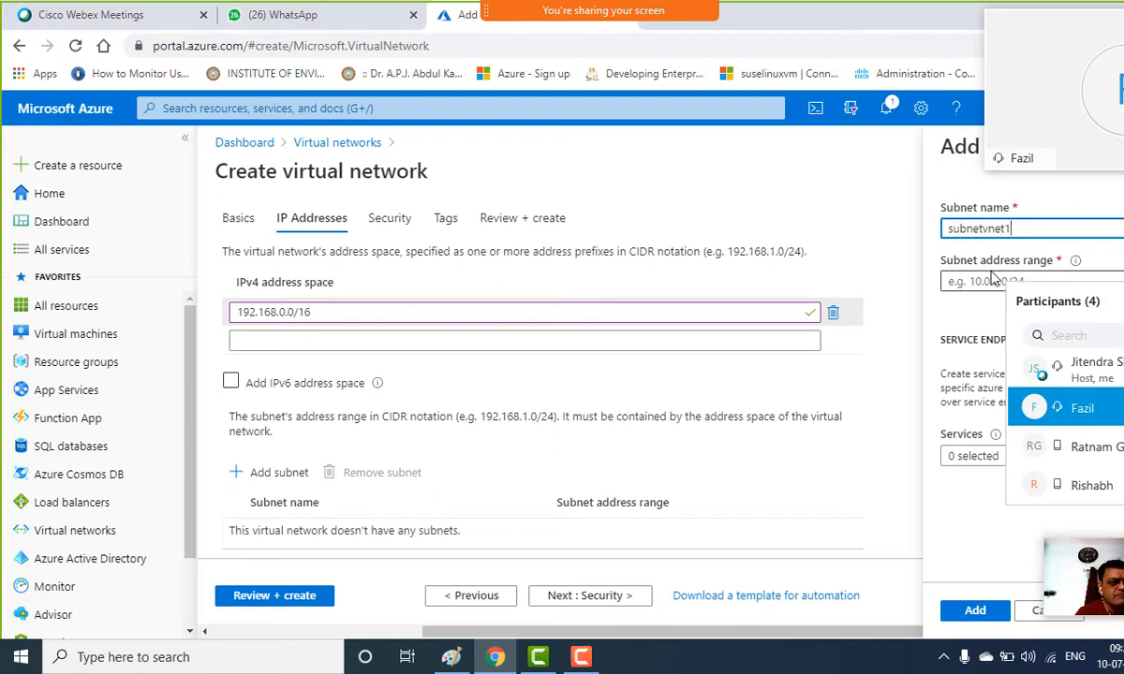
key(Tab)
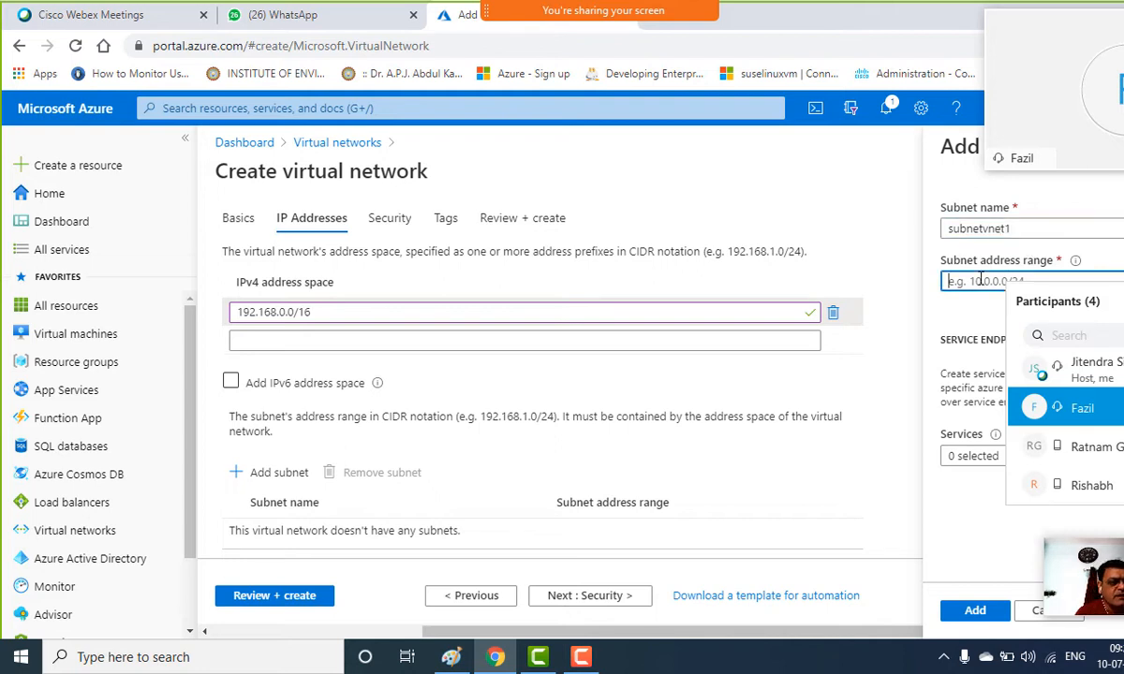
text(192.168)
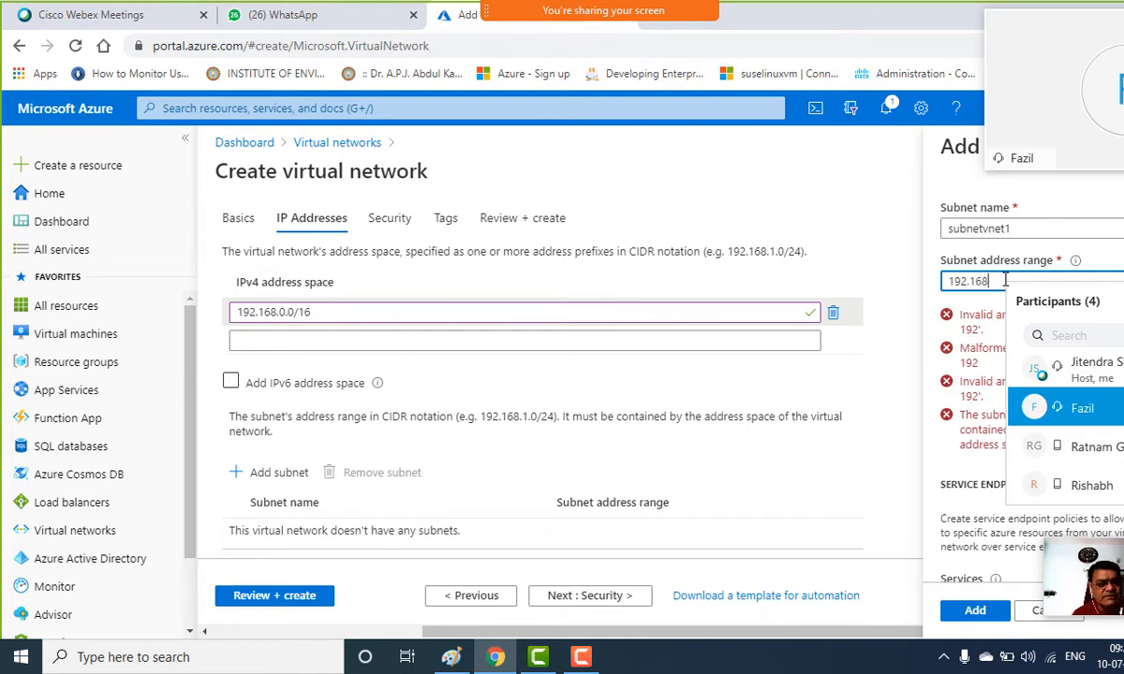
text(.1.0)
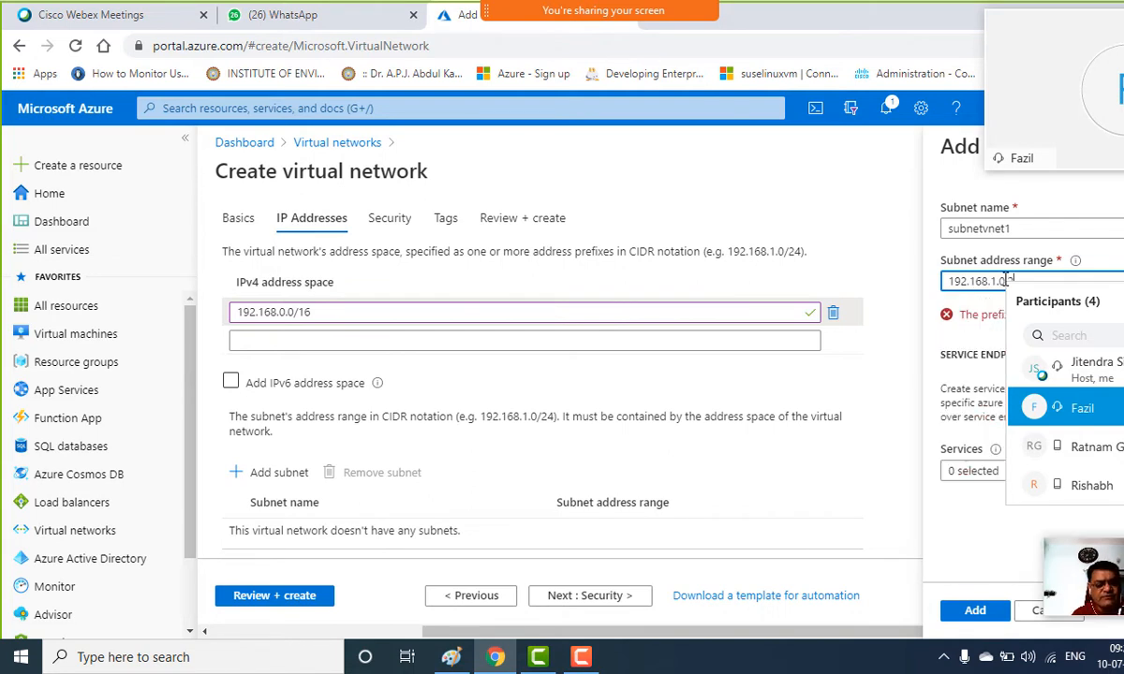
text(.24)
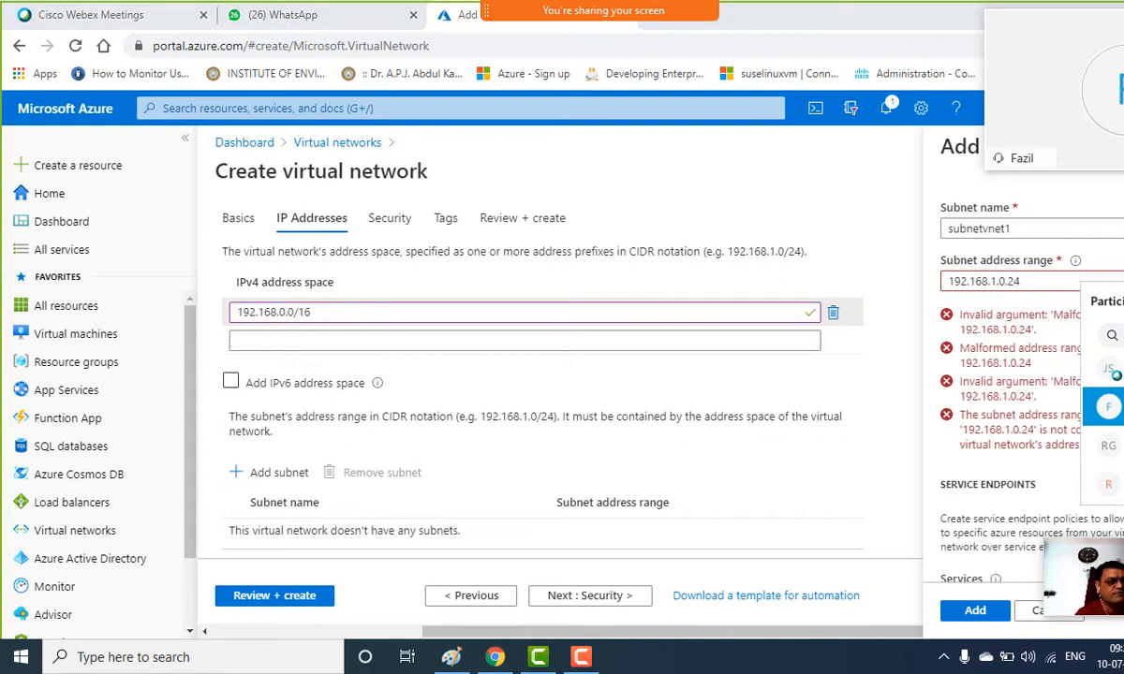
click(1030, 281)
text(/2)
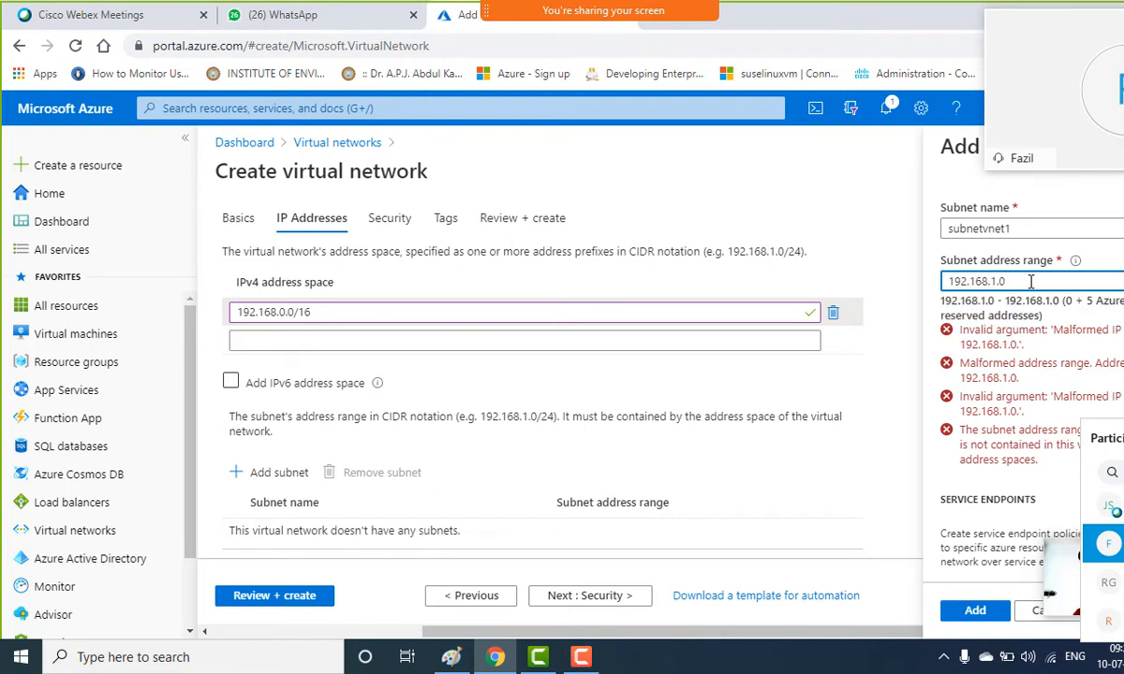
text(4)
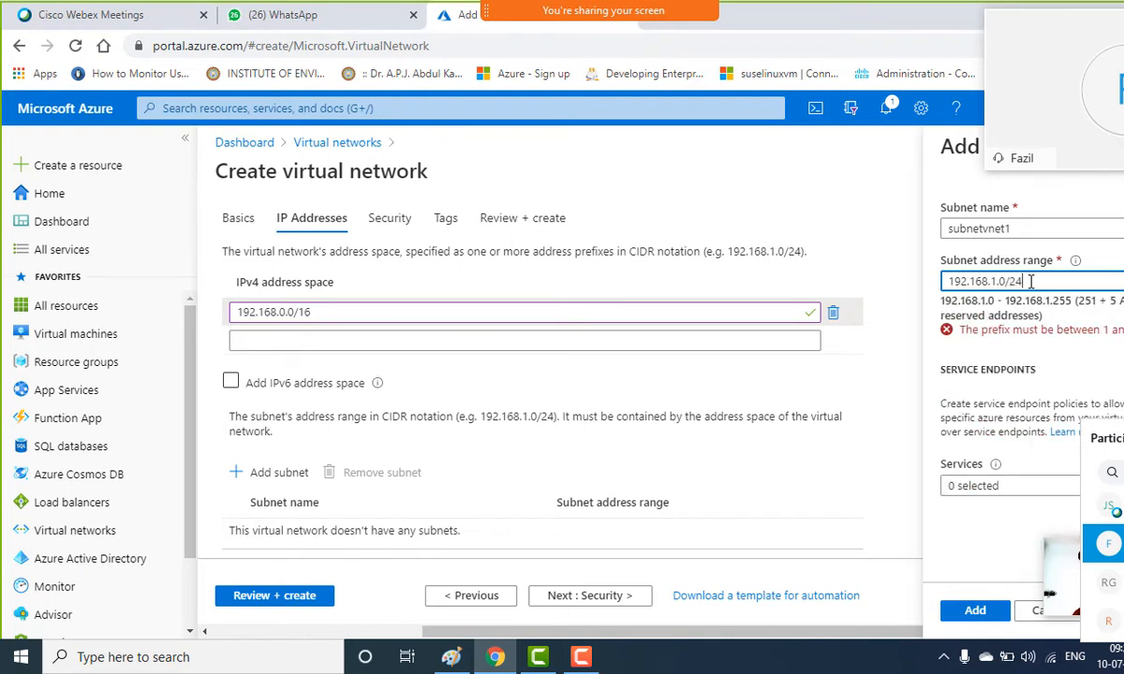
Step: Add subnetvnet1 and create the vnet network through Security and Review + create
click(990, 613)
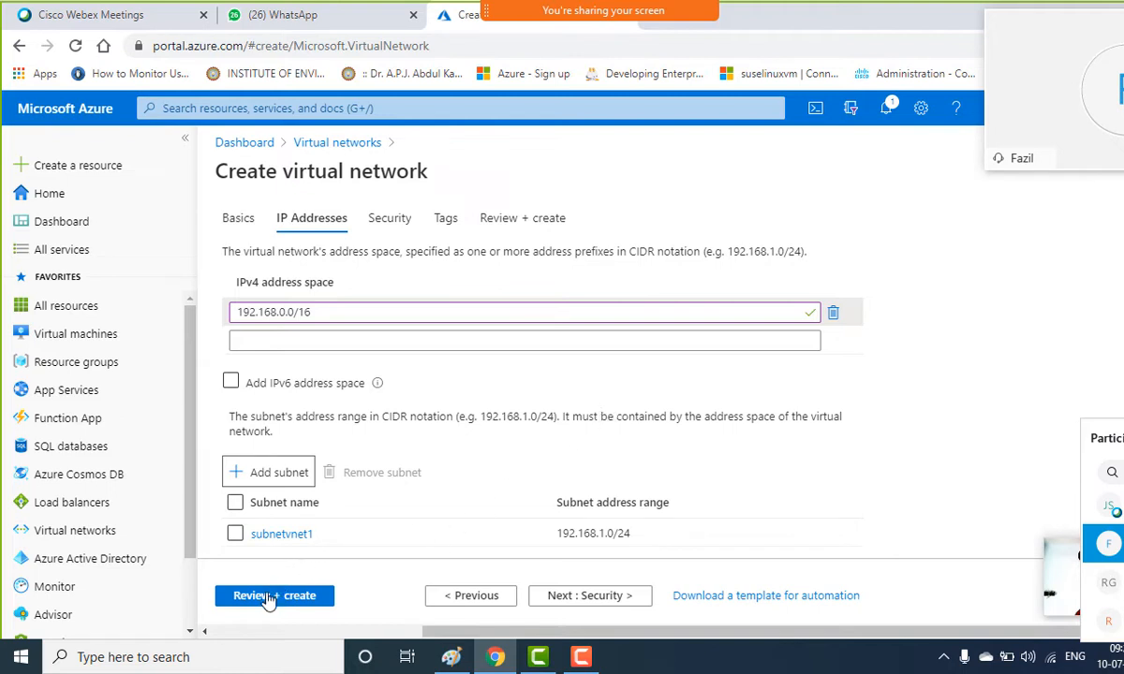
click(581, 600)
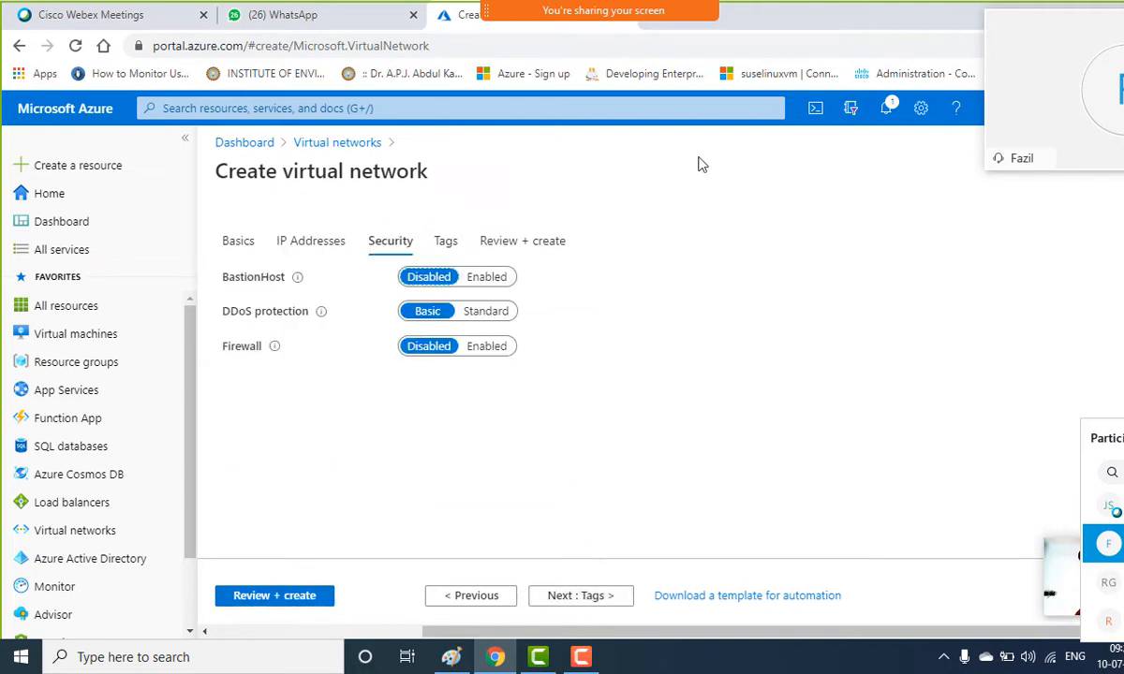
click(284, 599)
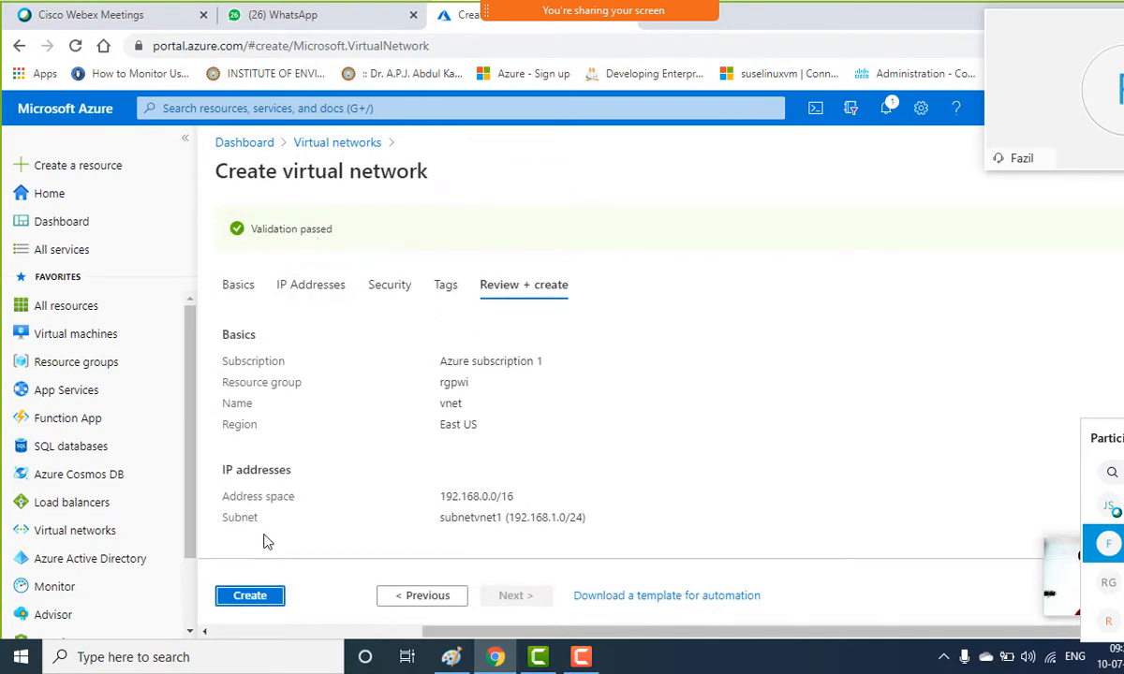
click(240, 597)
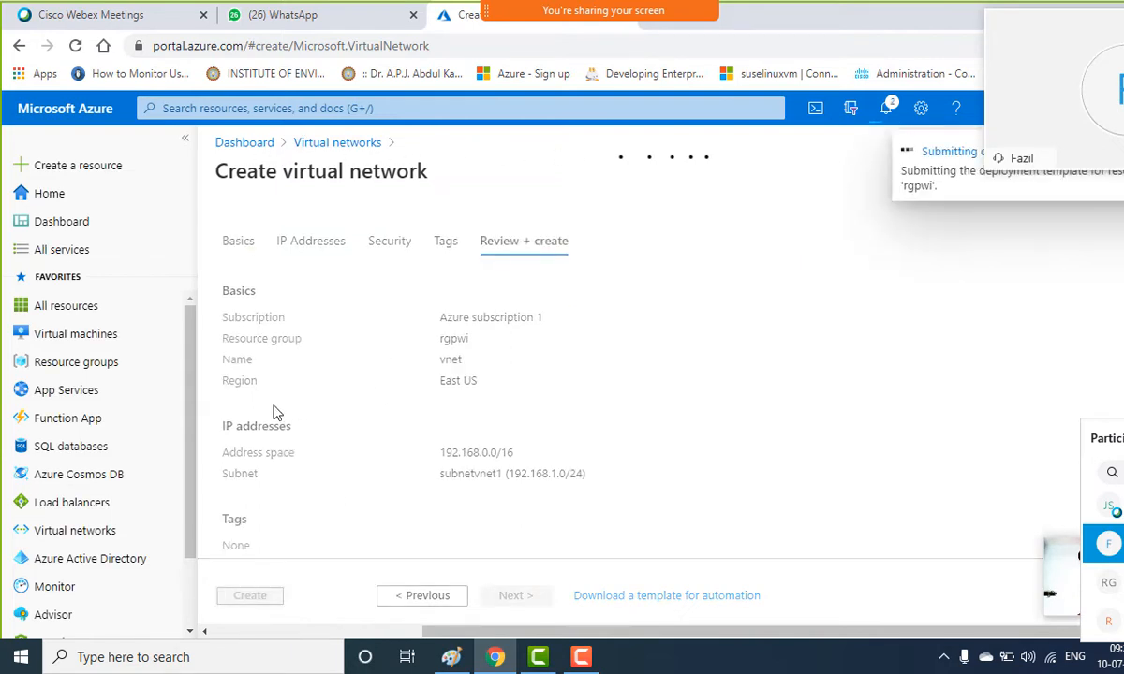
drag(1123, 435, 1123, 326)
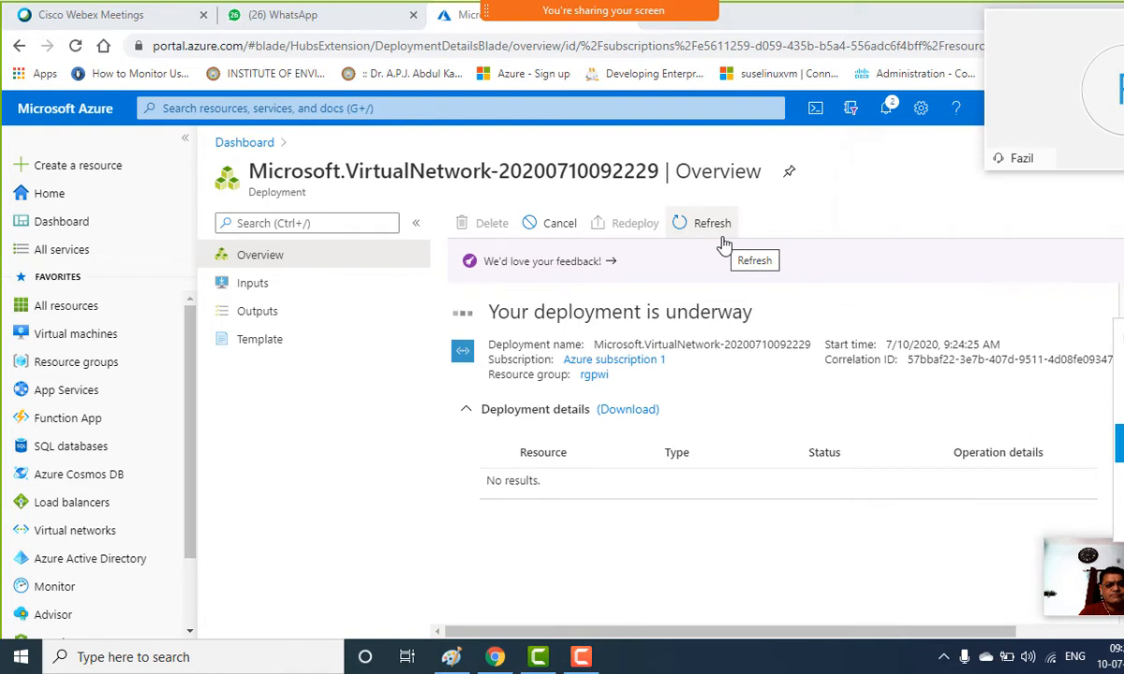
Step: Refresh the deployment overview until the vnet deployment shows complete
click(723, 239)
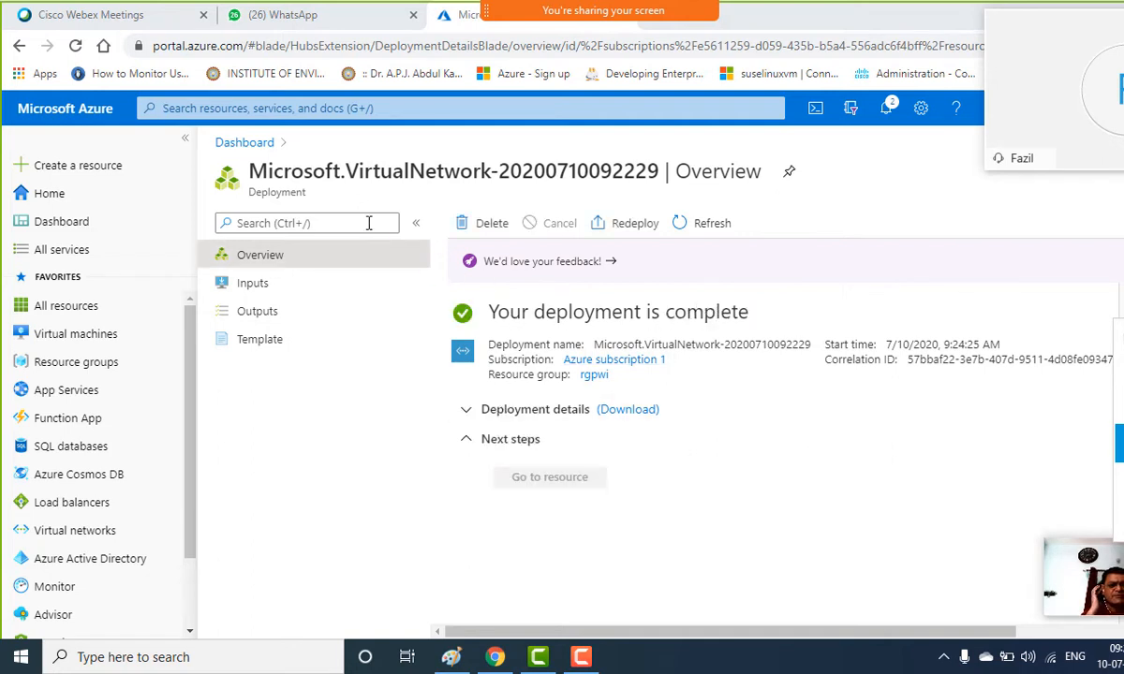
click(294, 109)
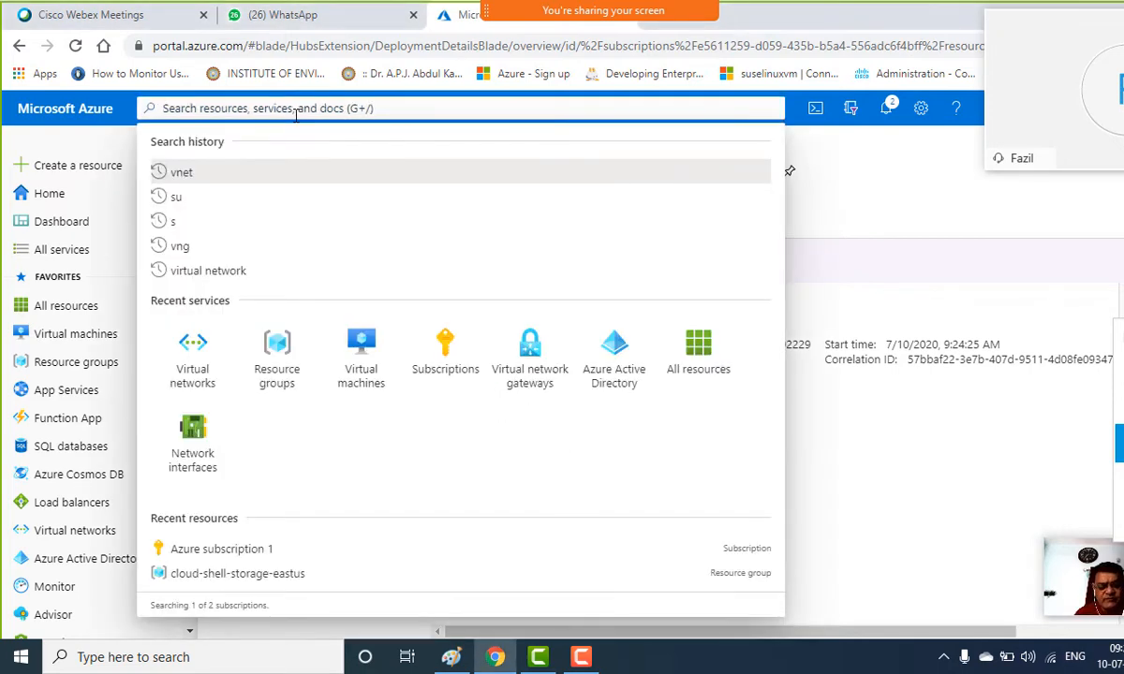
Step: Start virtual network vnet2 in rgpwi with region (Asia Pacific) Southeast Asia
text(vnet)
key(Return)
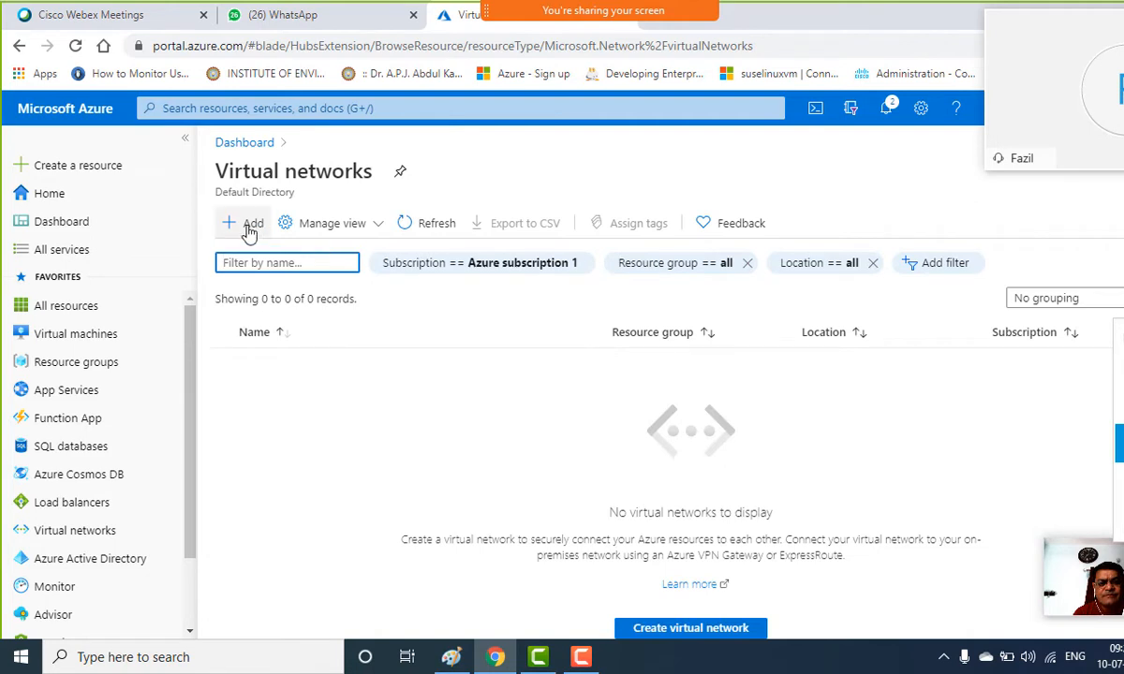
click(248, 227)
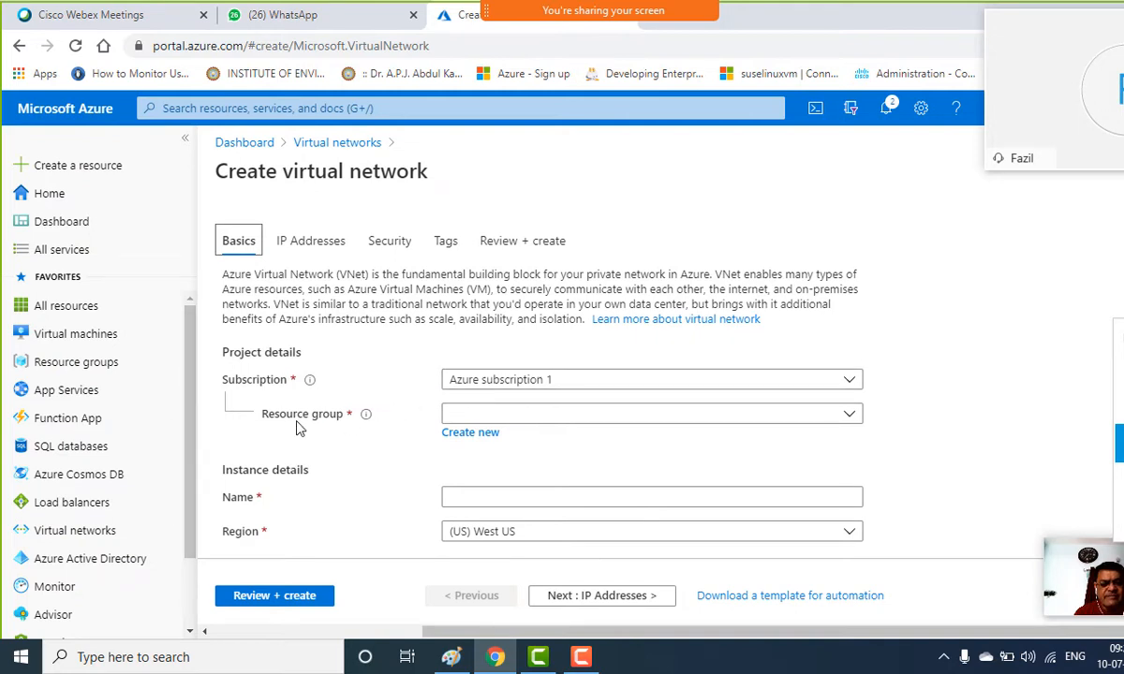
click(539, 415)
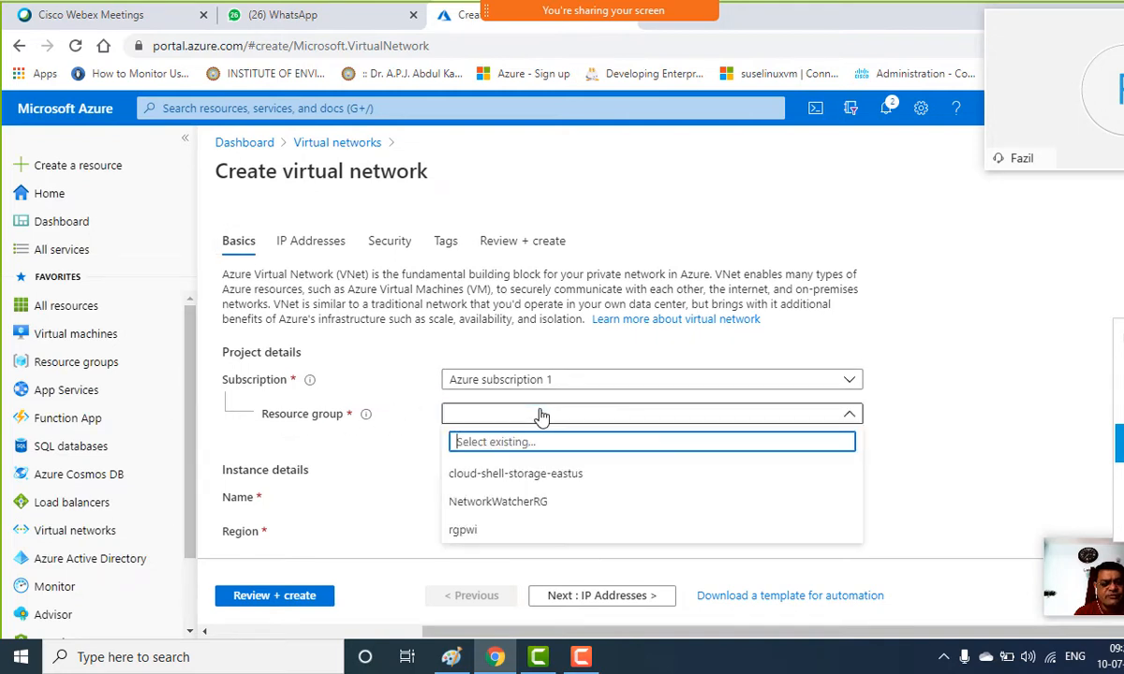
click(453, 532)
click(459, 499)
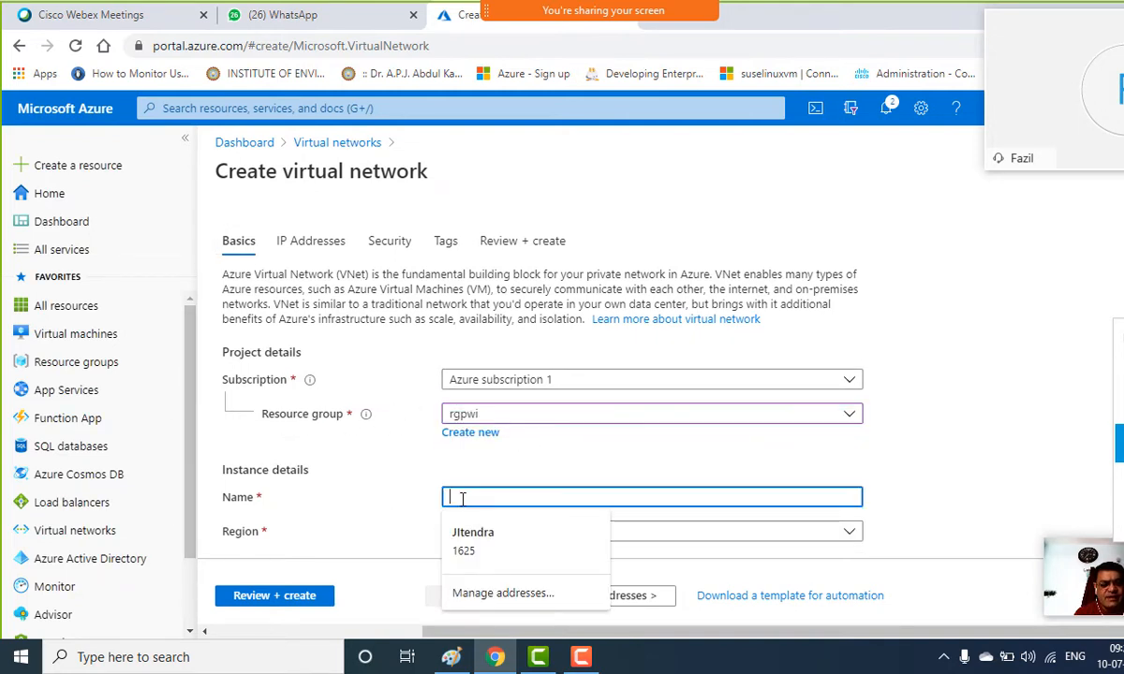
text(vnet2)
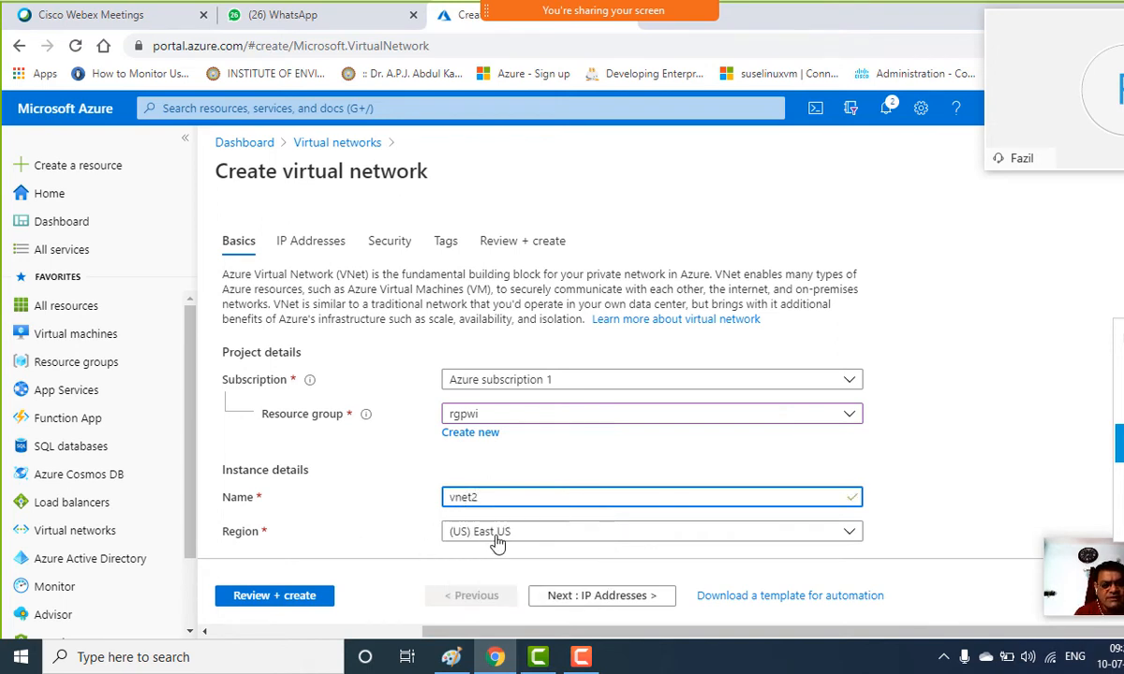
click(849, 534)
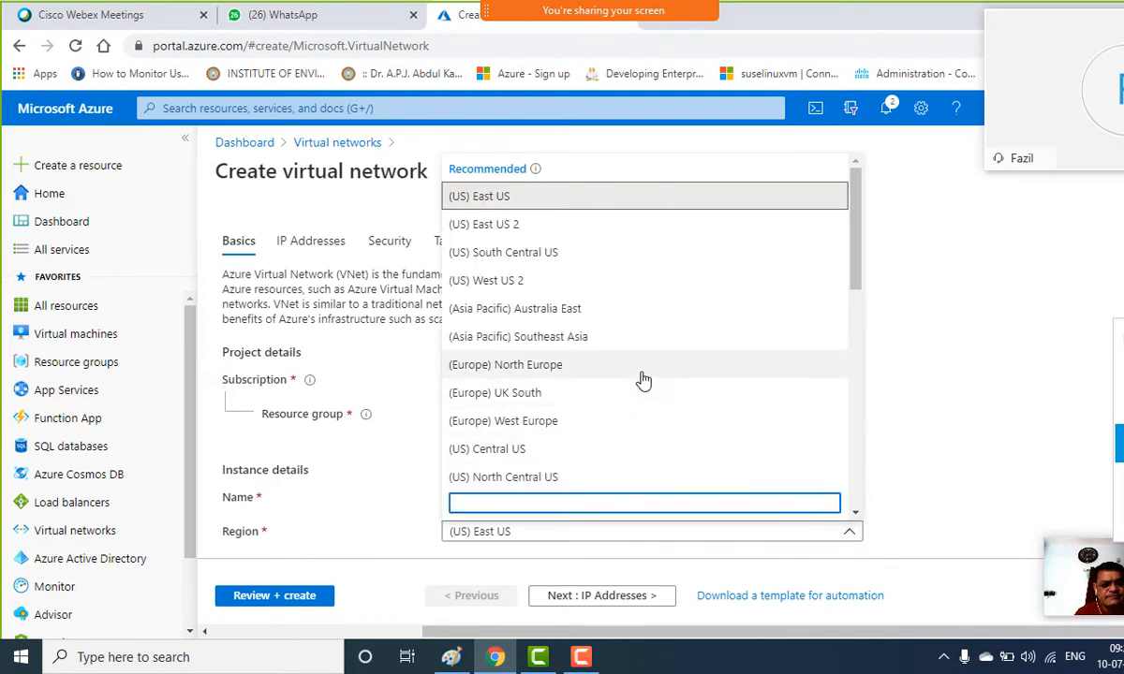
click(546, 344)
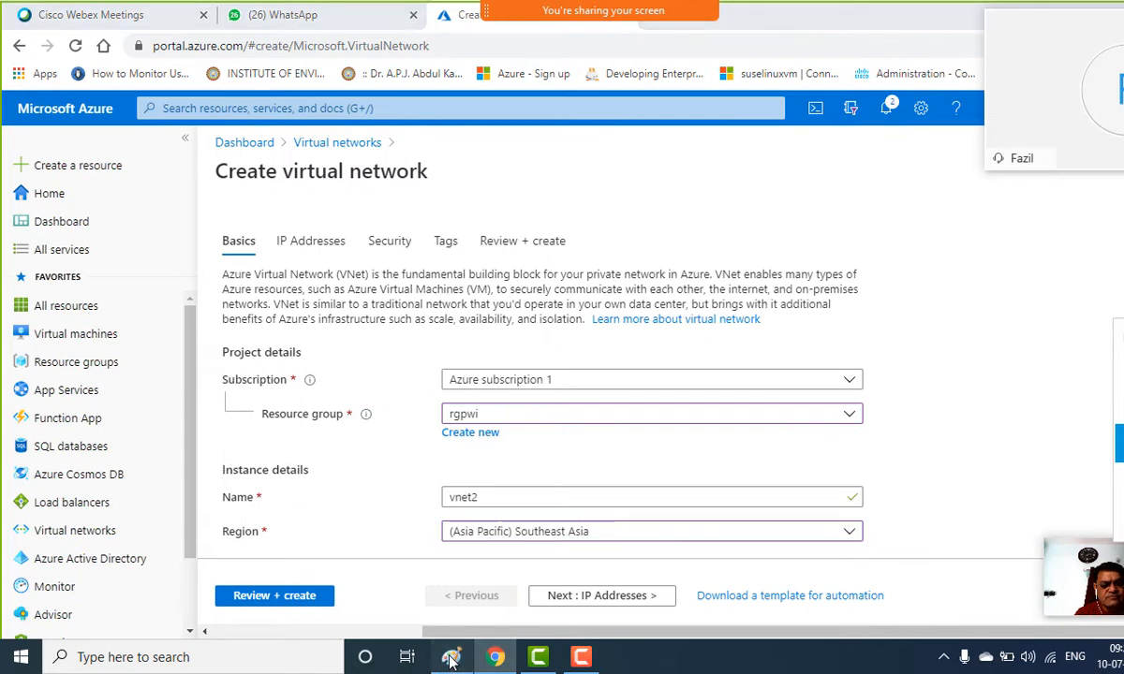
key(alt+Tab)
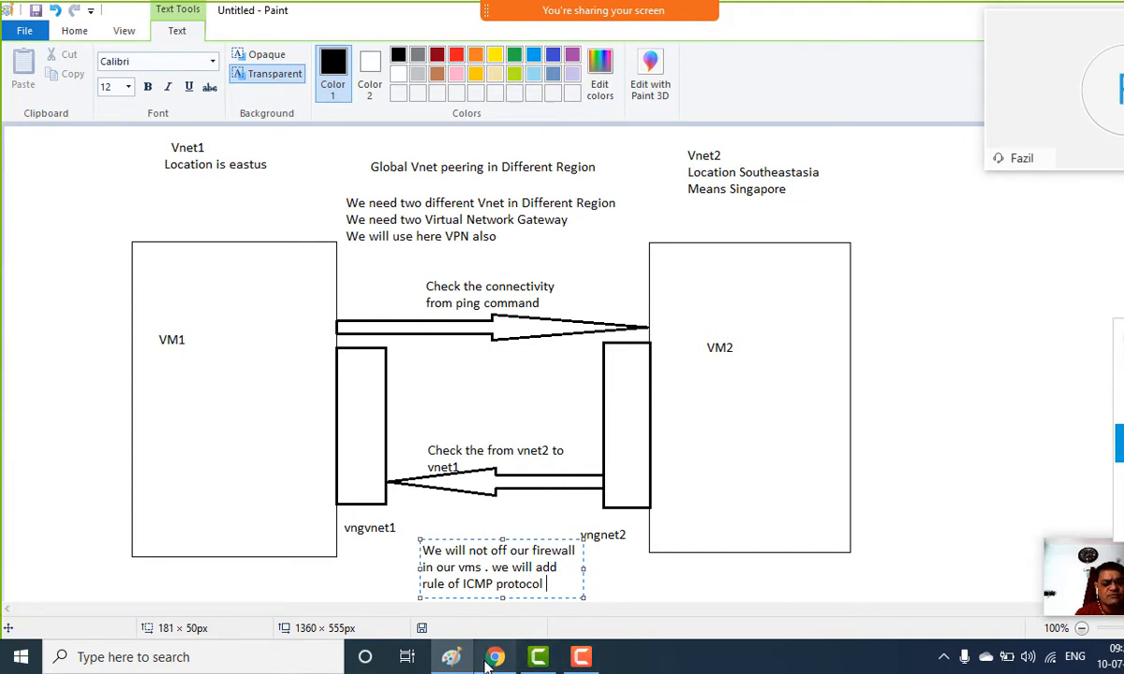
Step: Review the two-region peering diagram in Paint, then return to the vnet2 form in Chrome
mouse_move(487, 660)
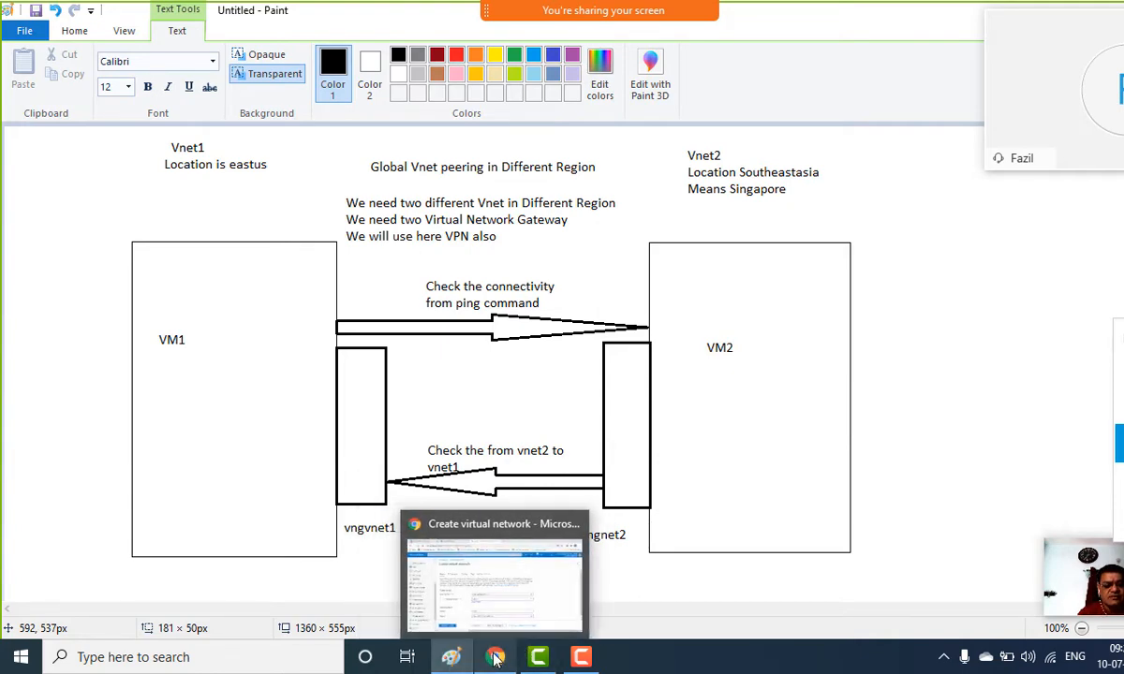
click(496, 658)
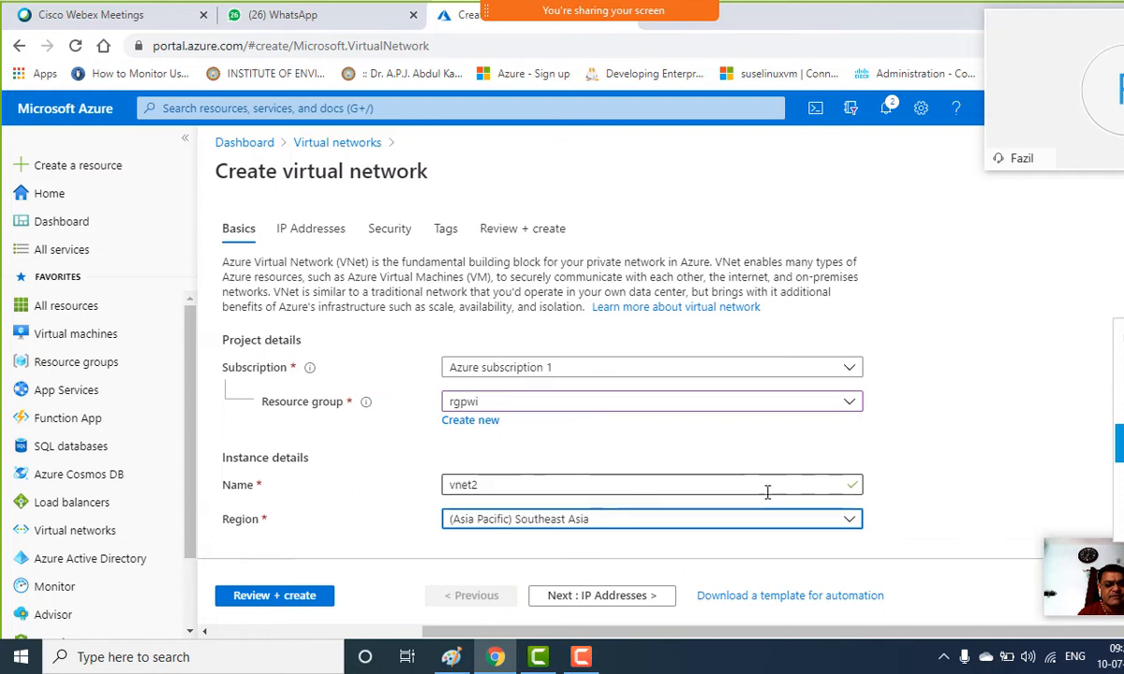
Step: On IP Addresses, replace the default 10.0.0.0/16 address space with 172.16.0.0/16
scroll(770, 491, down, 1)
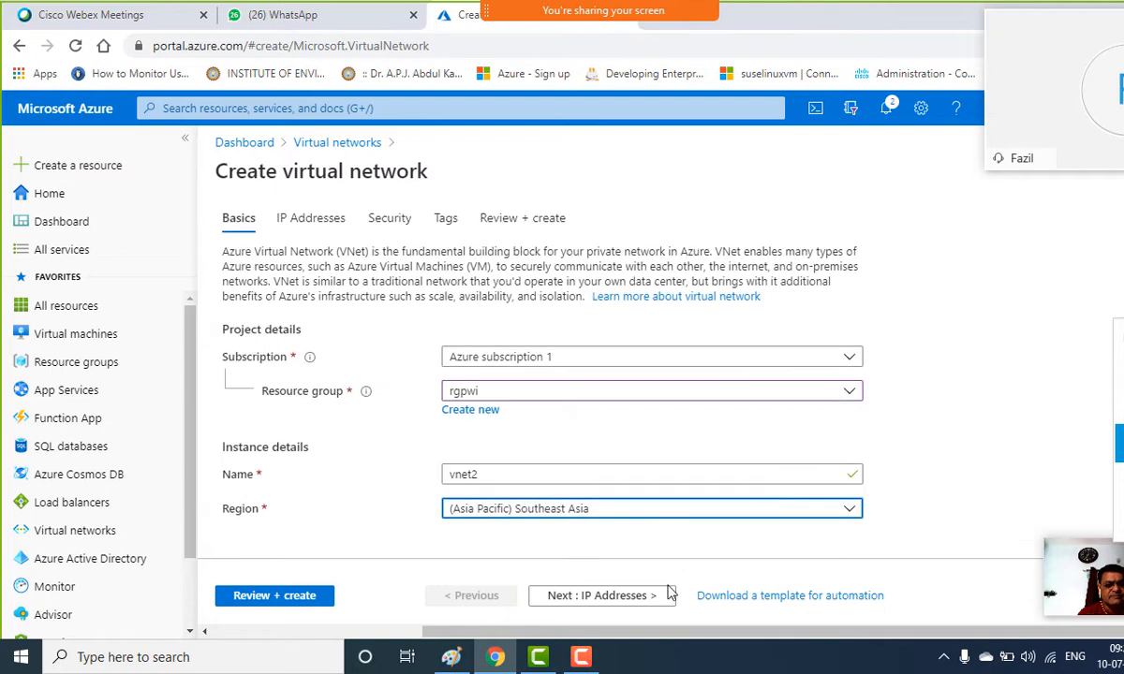
click(580, 601)
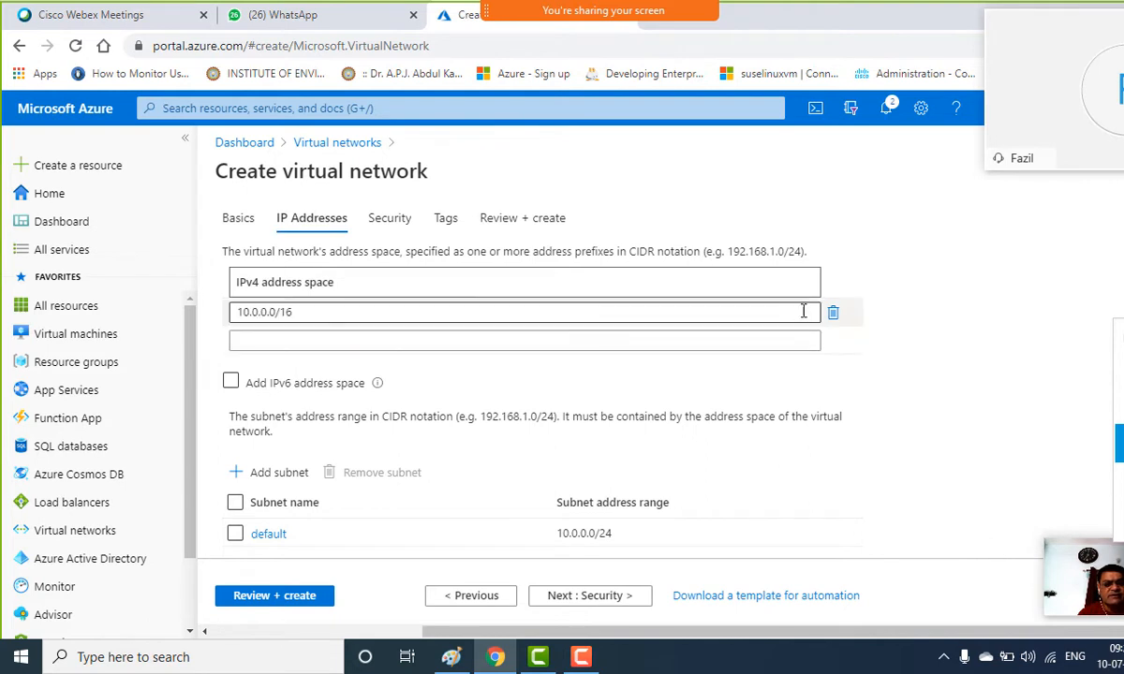
click(832, 313)
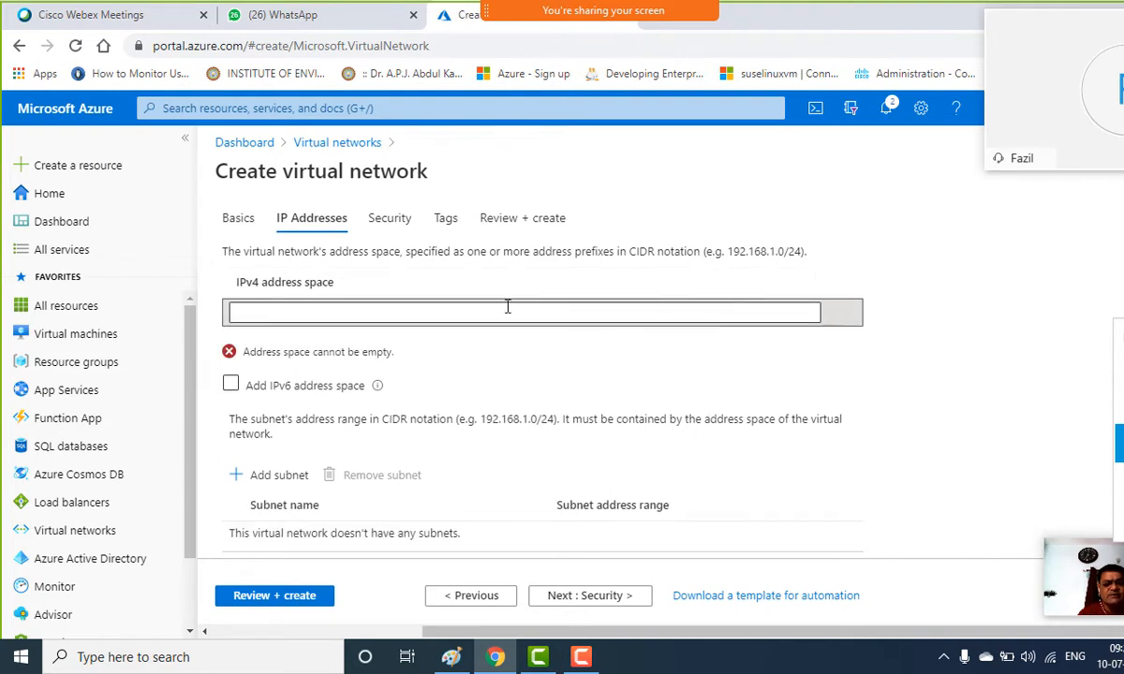
click(400, 316)
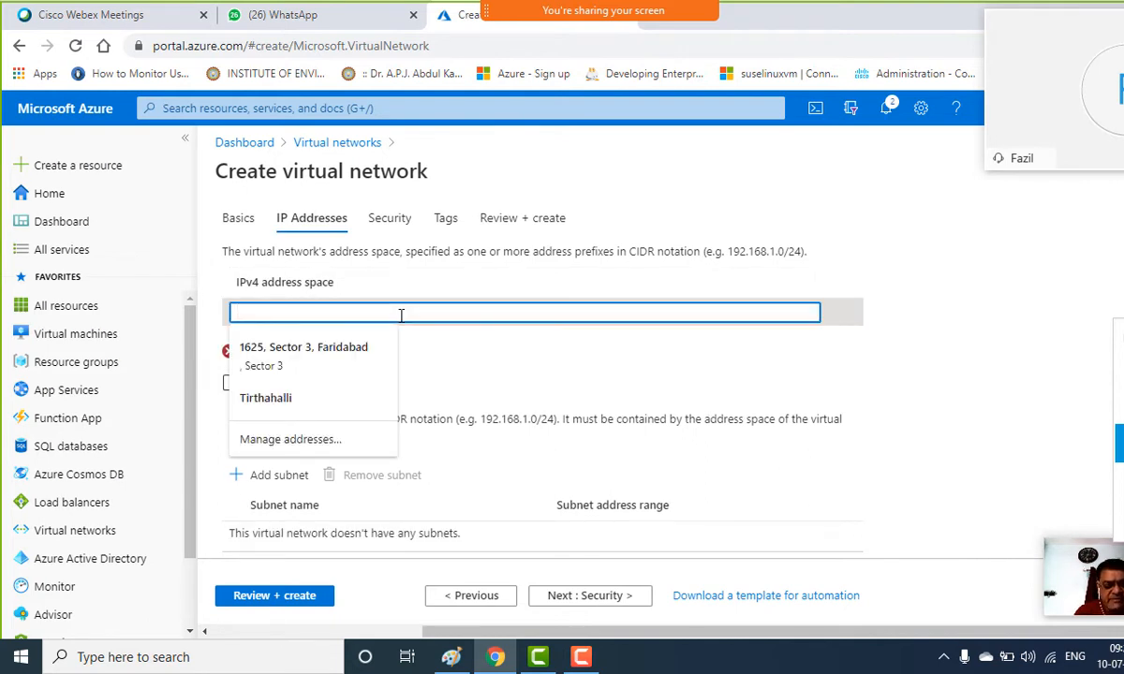
text(172.16)
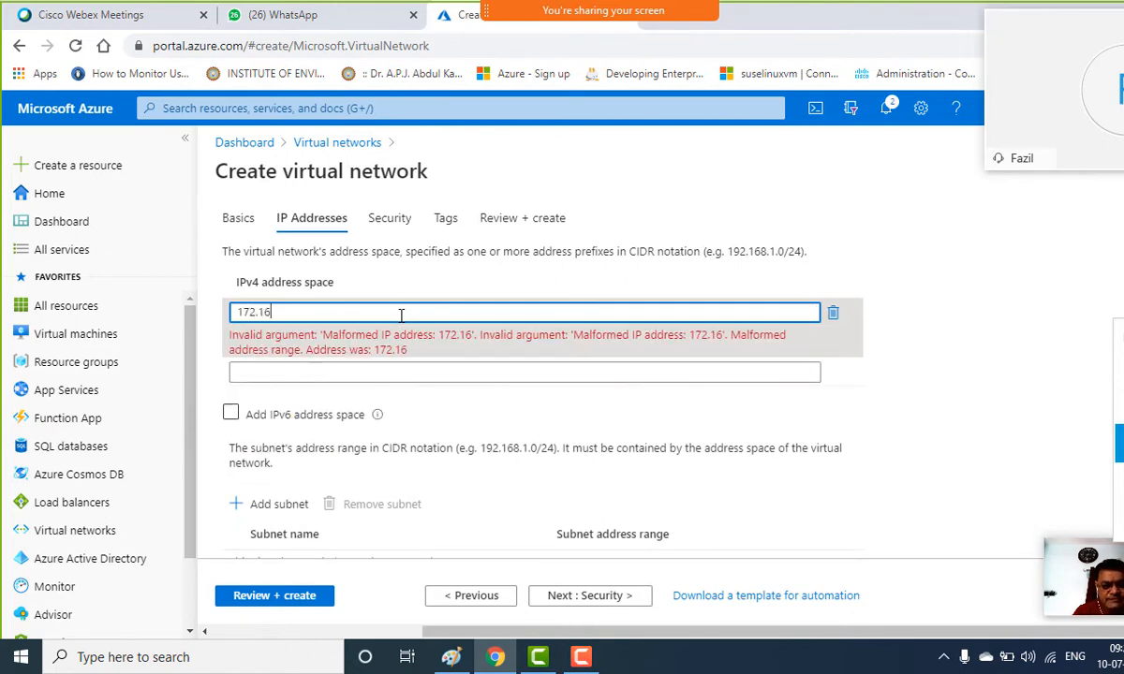
text(7.)
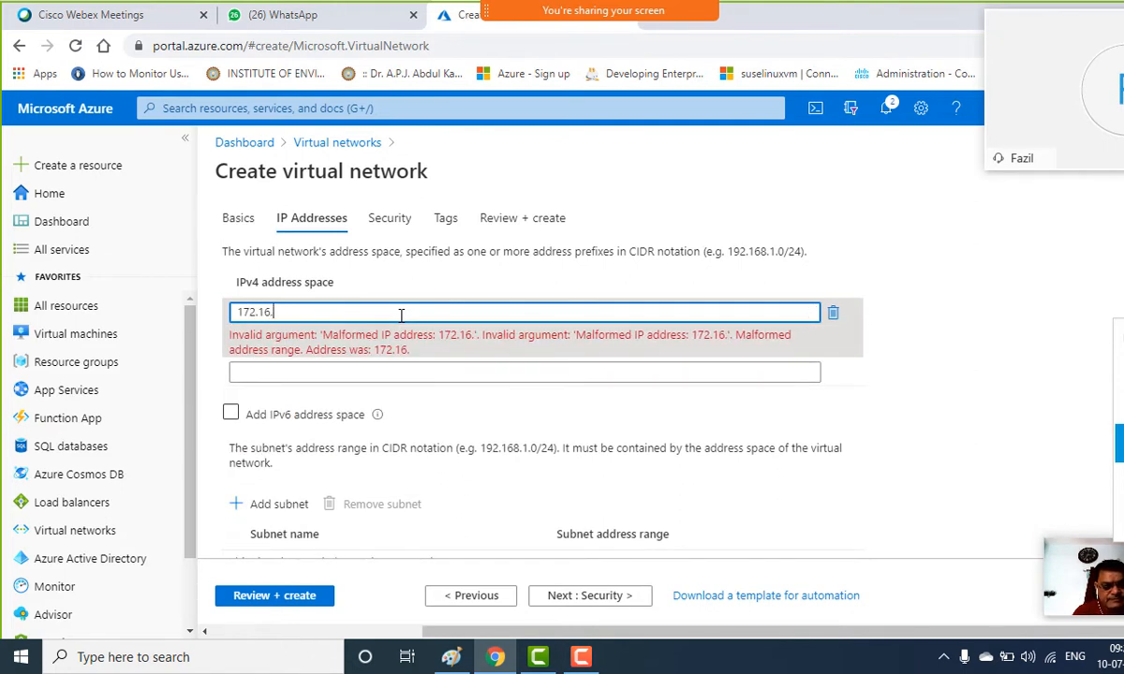
text(0.0/16)
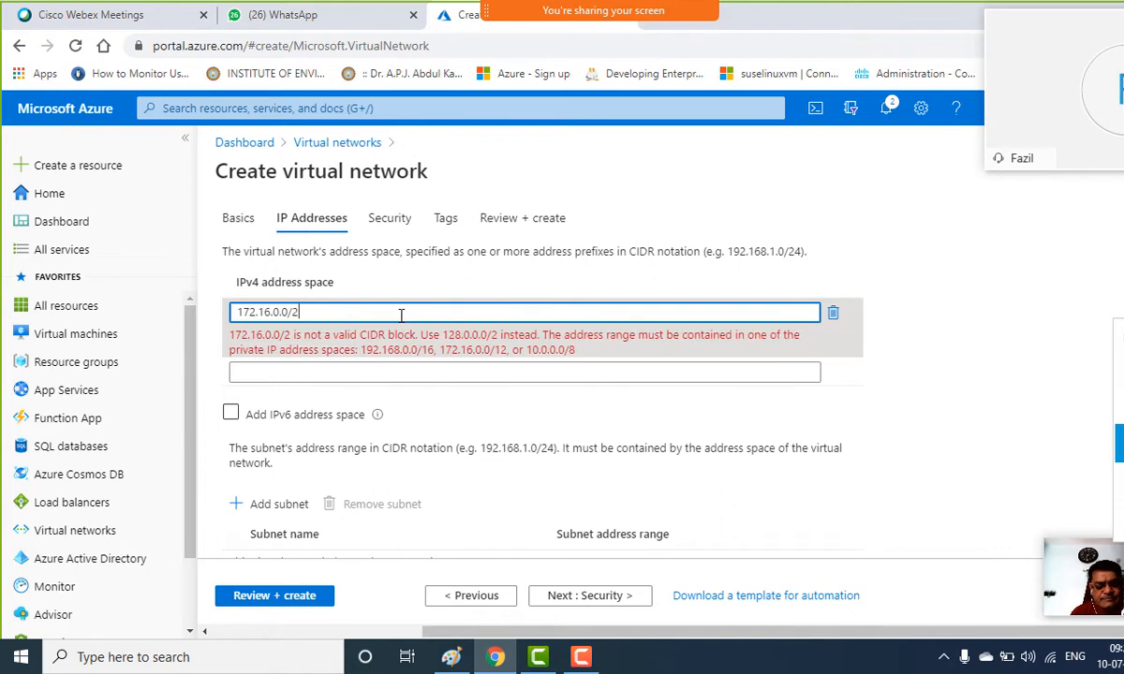
click(918, 299)
Step: Add subnet subnetvnet2 with address range 172.16.1.0/24 to vnet2
click(276, 473)
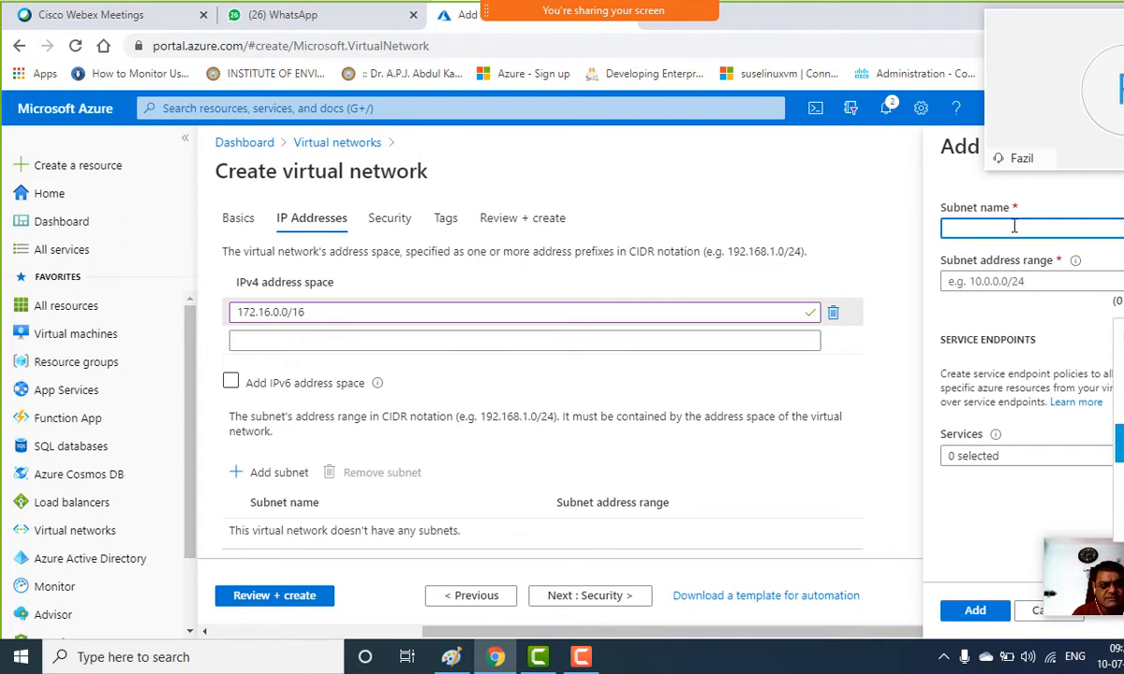
text(subnetvnet2)
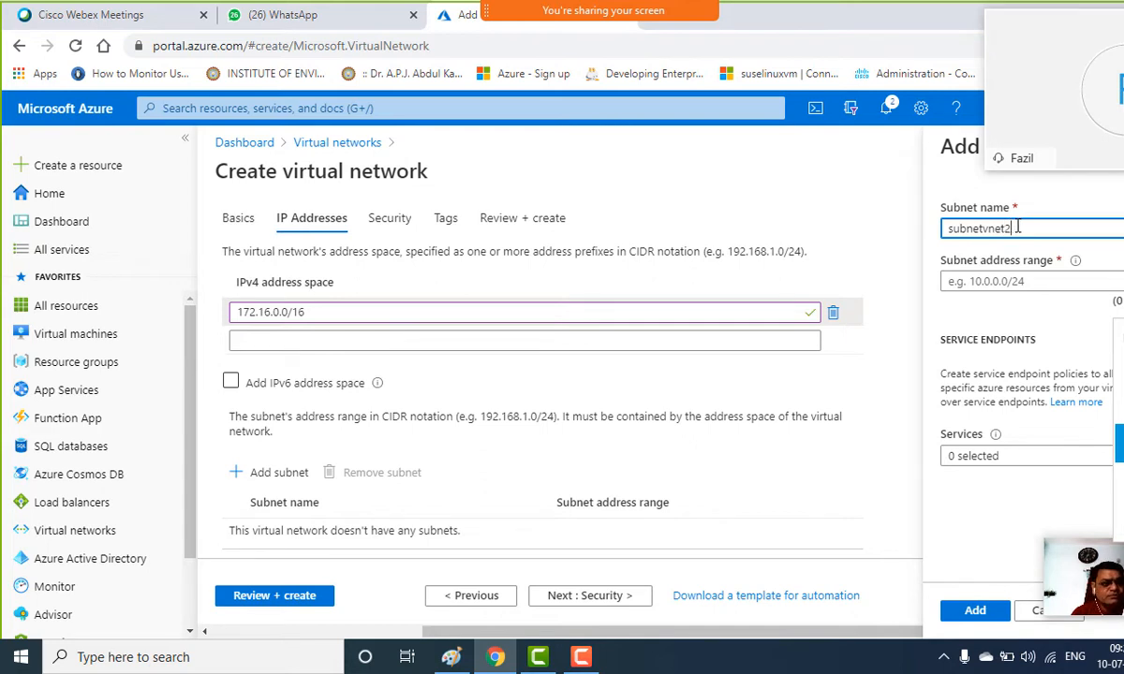
click(1012, 281)
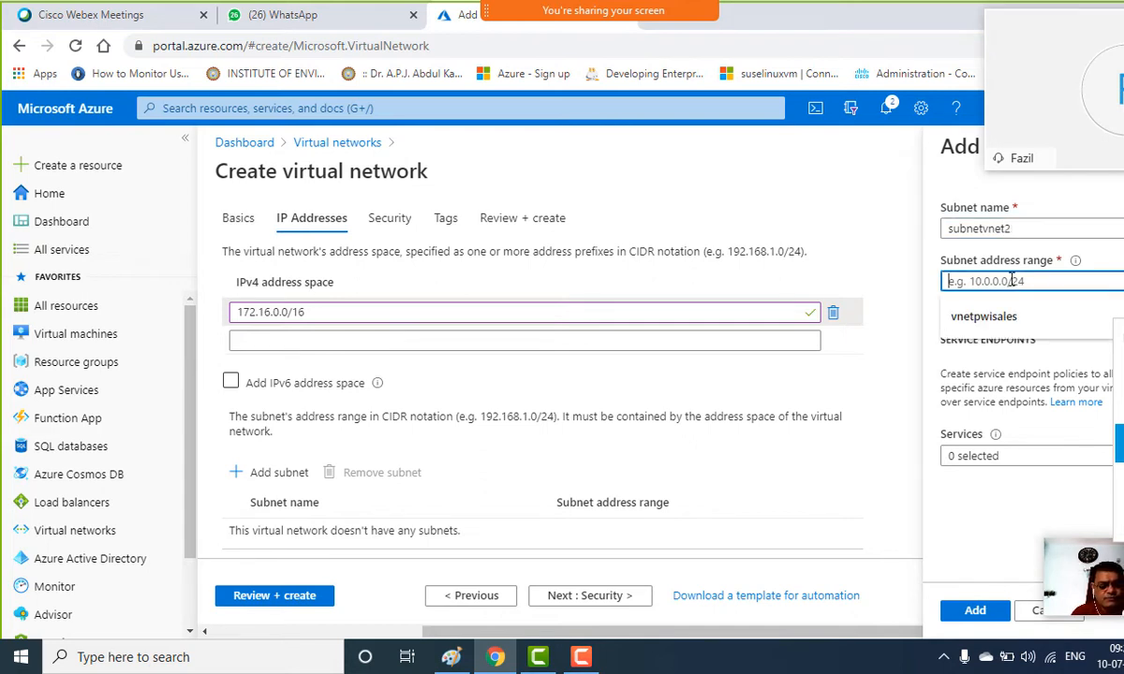
text(172.16)
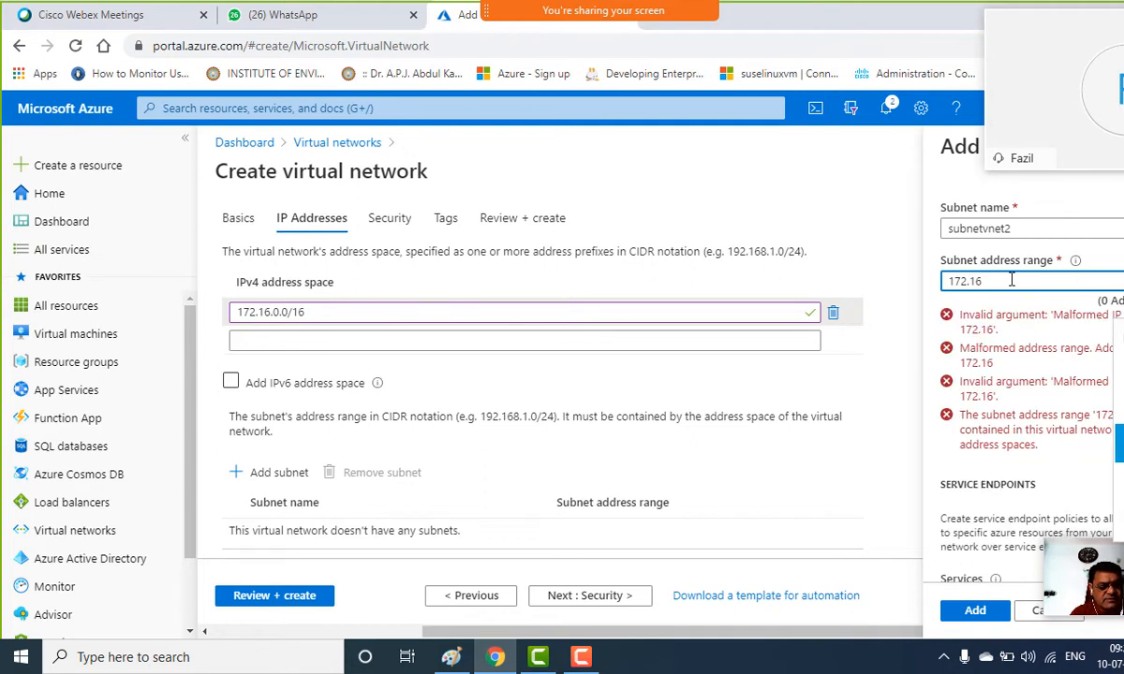
text(0/24)
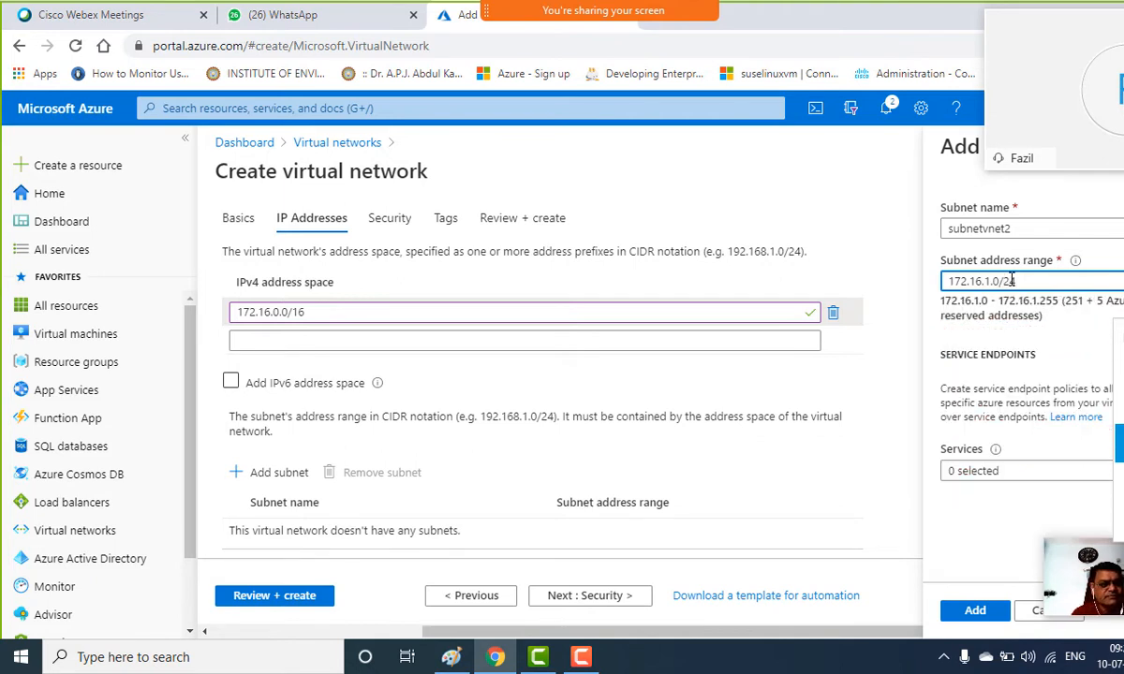
click(974, 610)
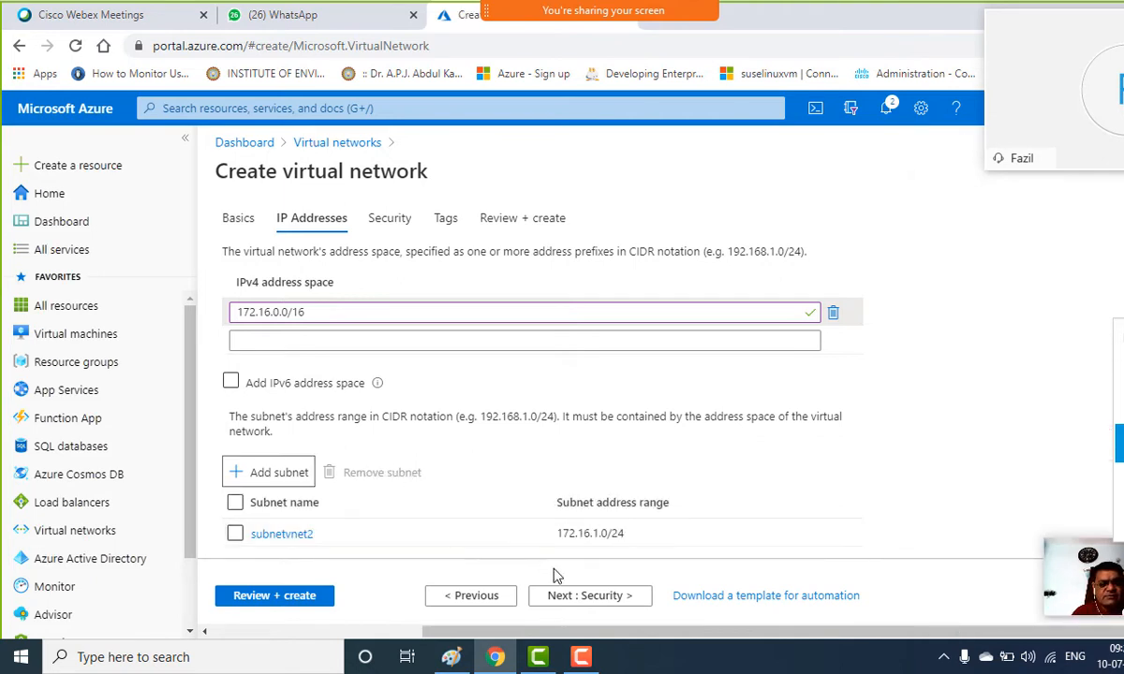
Step: Skip through Security and Tags, pass Review + create, and deploy vnet2 in Southeast Asia
click(600, 599)
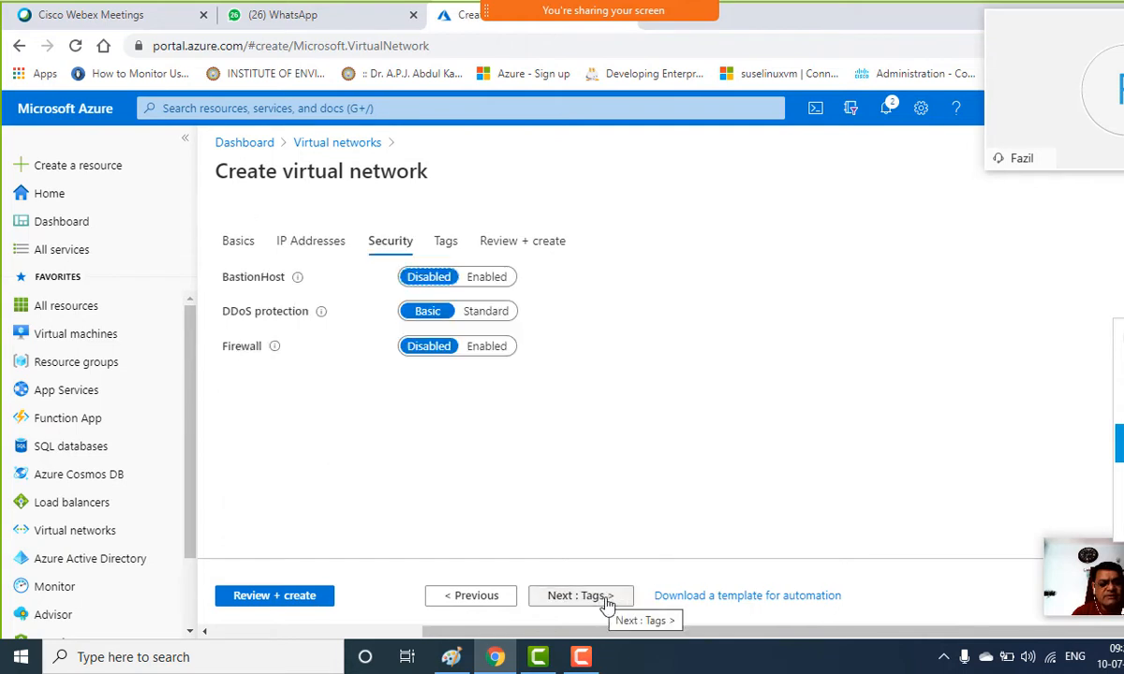
click(601, 601)
click(289, 595)
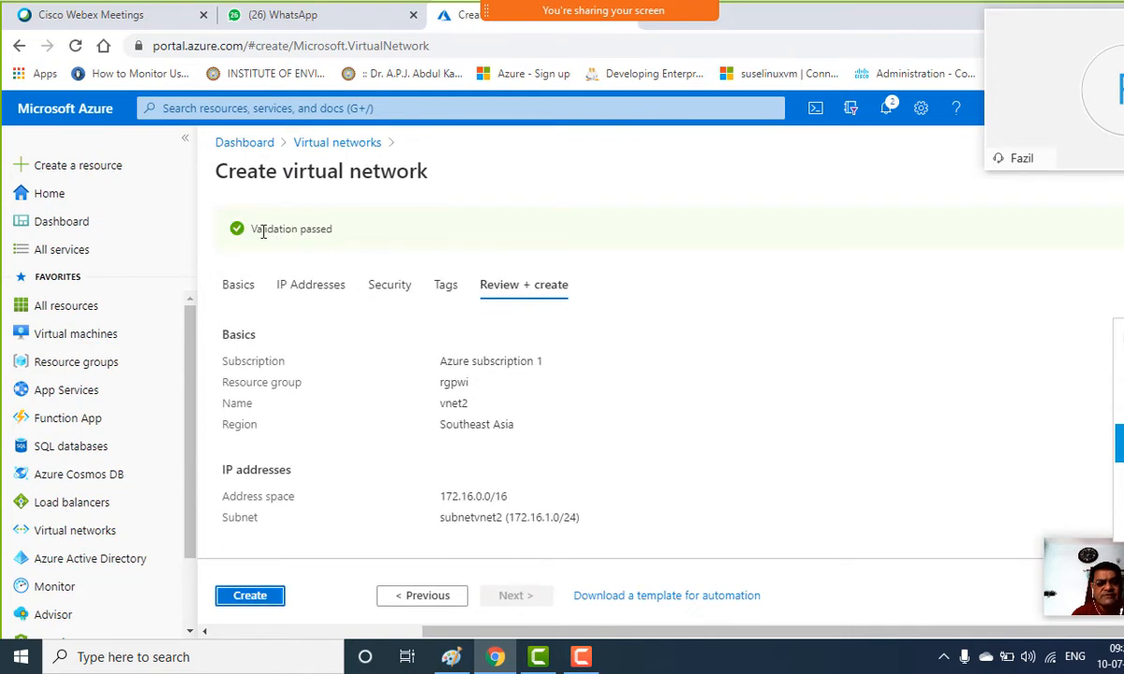
click(250, 597)
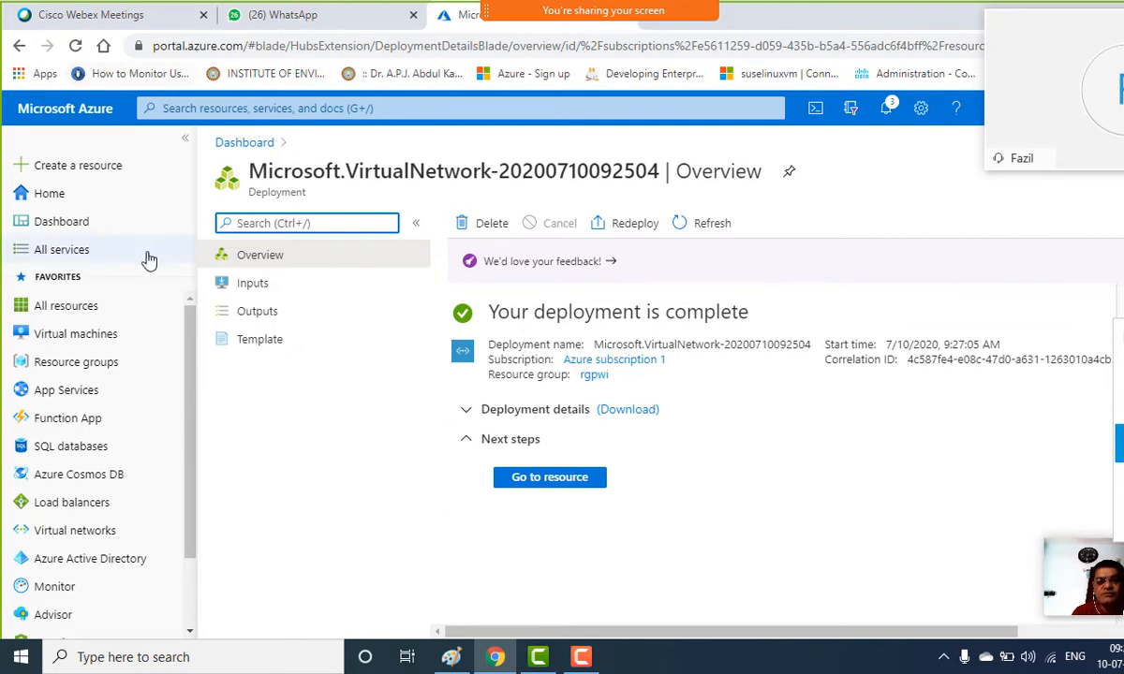
Step: Search the portal for 'vng' and open the empty Virtual network gateways list
click(208, 108)
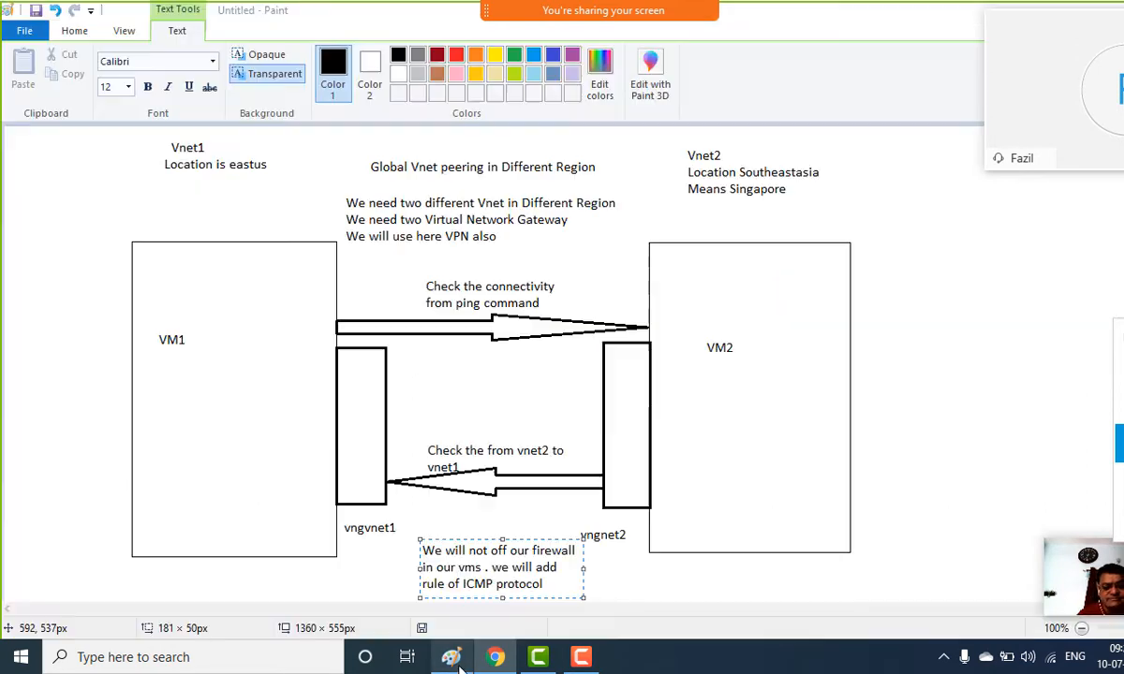
click(451, 656)
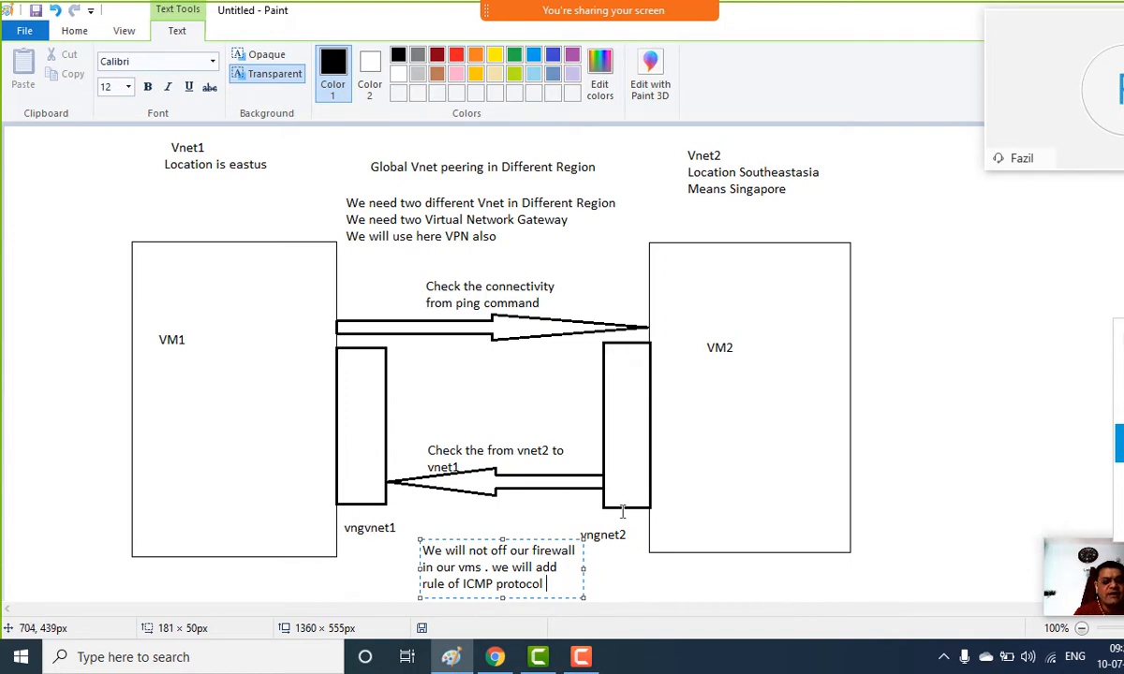
click(495, 657)
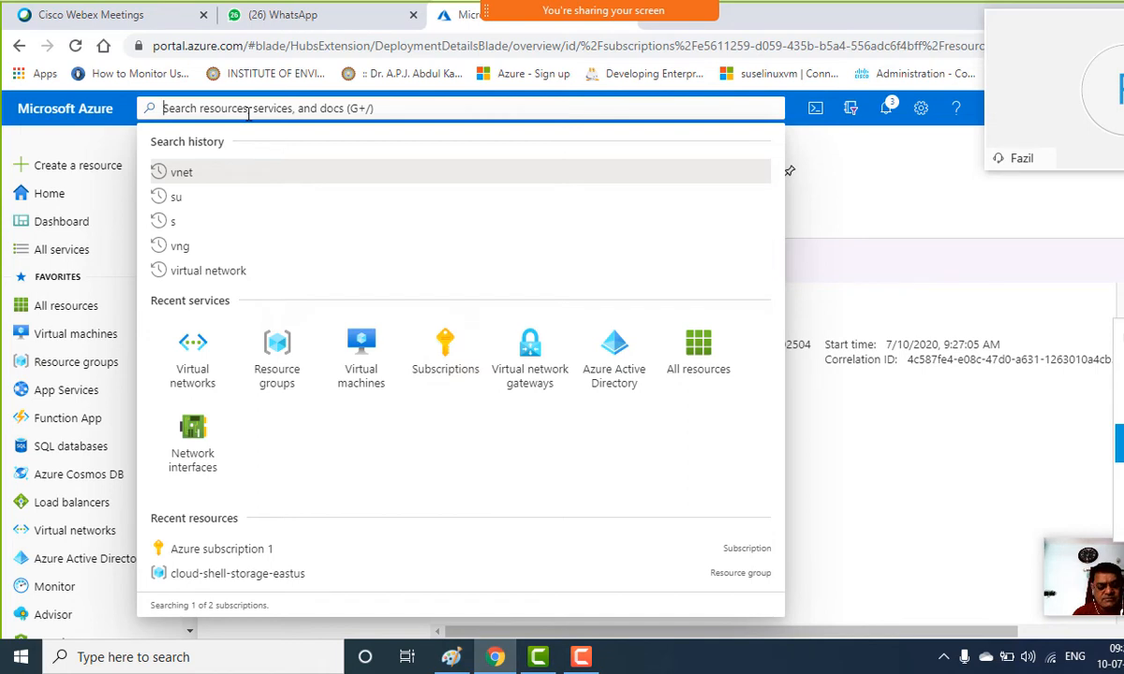
text(v)
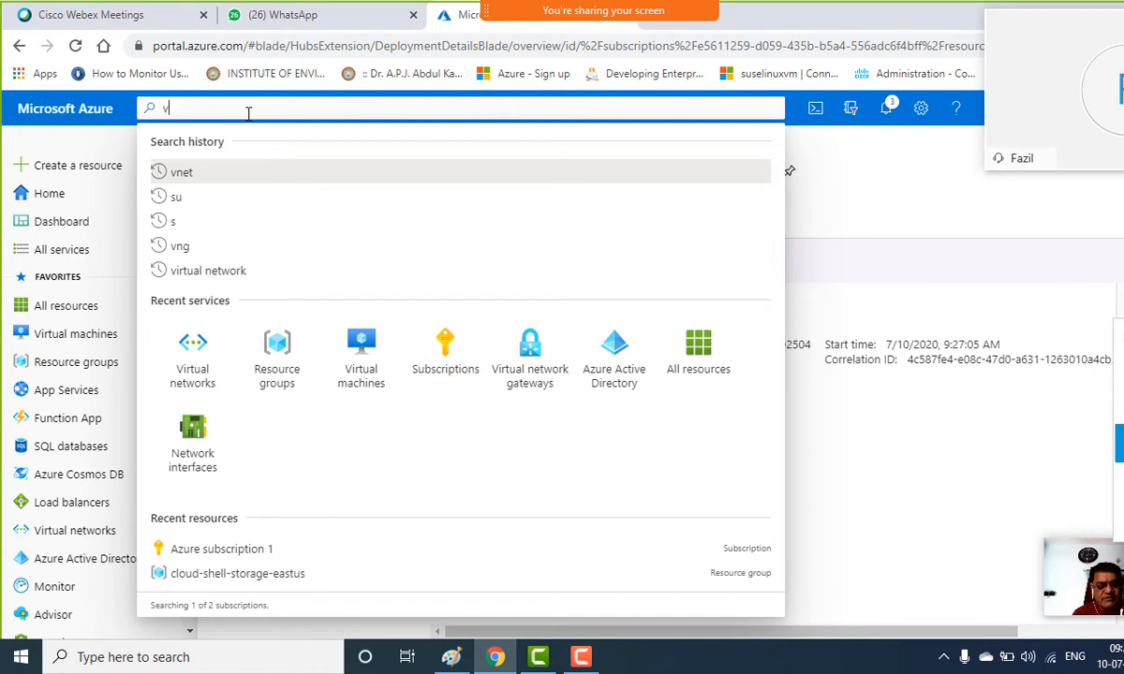
text(i)
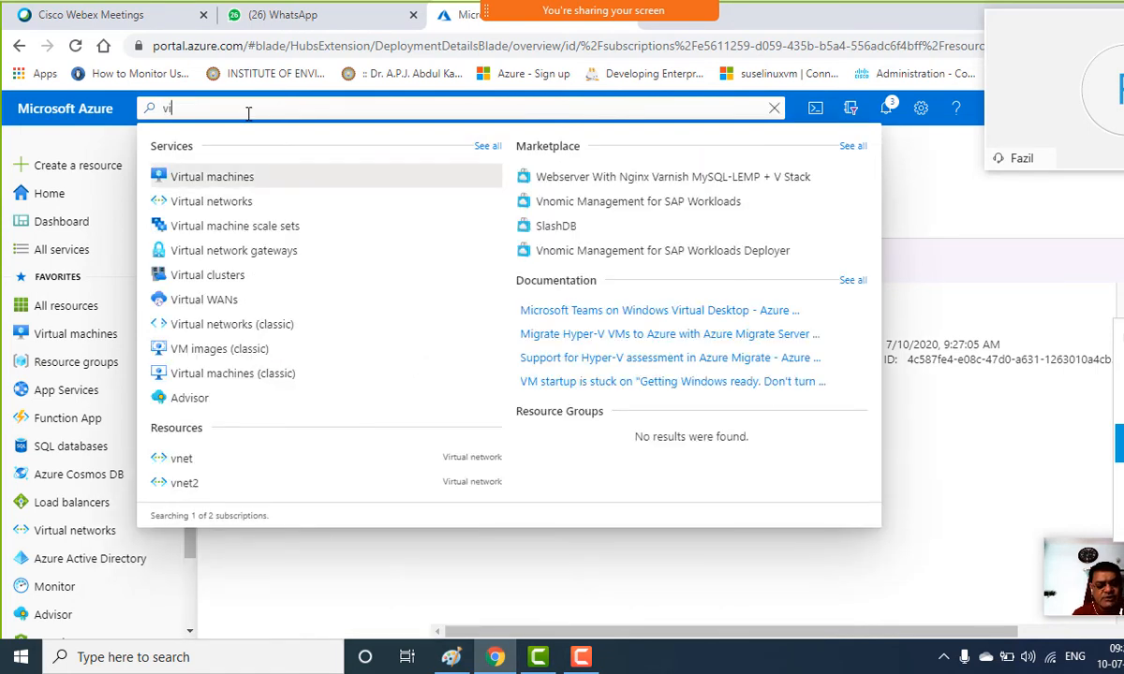
text(rtual net)
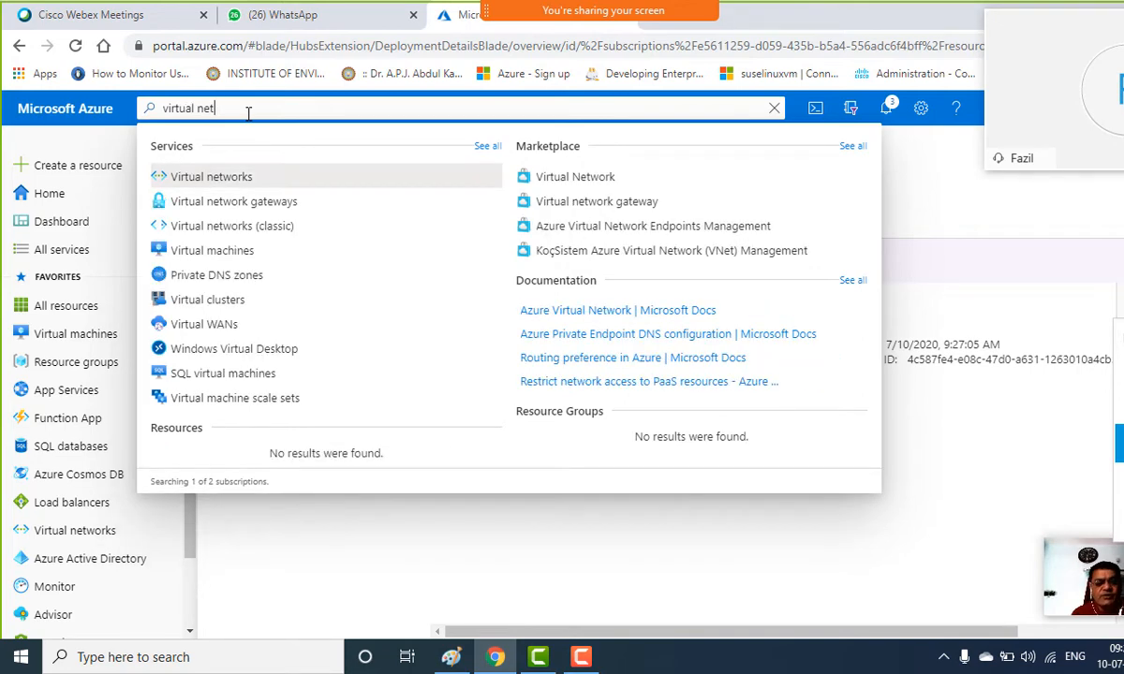
key(BackSpace)
key(BackSpace)
key(BackSpace)
key(BackSpace)
key(BackSpace)
key(BackSpace)
key(BackSpace)
key(BackSpace)
key(BackSpace)
key(BackSpace)
key(BackSpace)
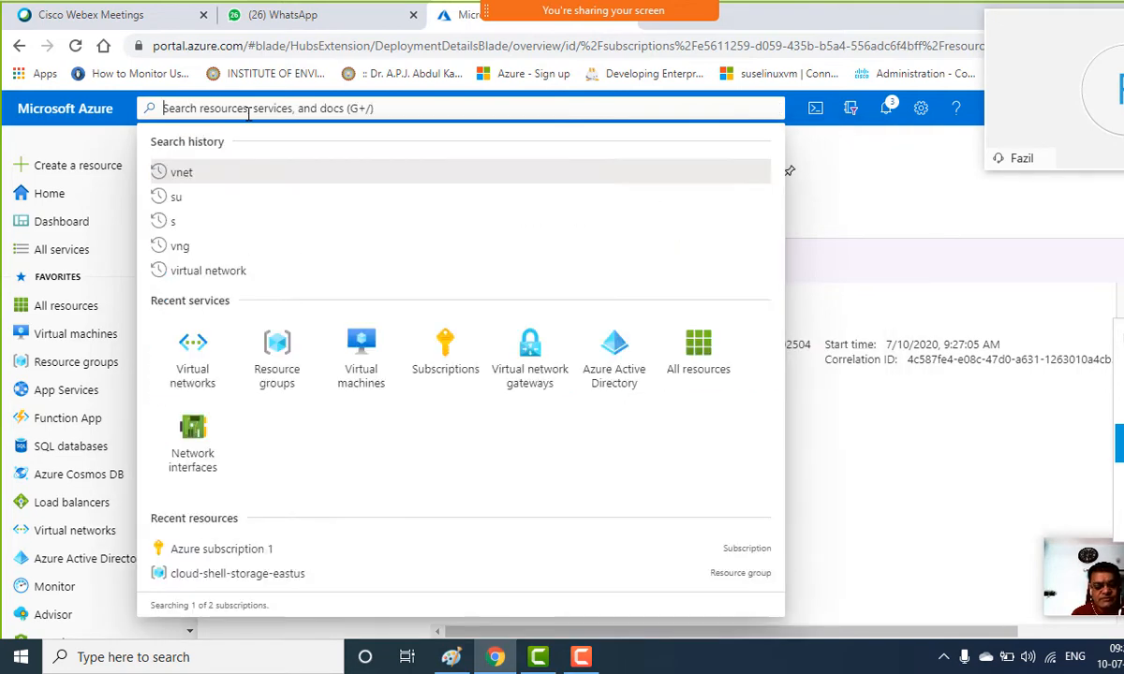
text(vng)
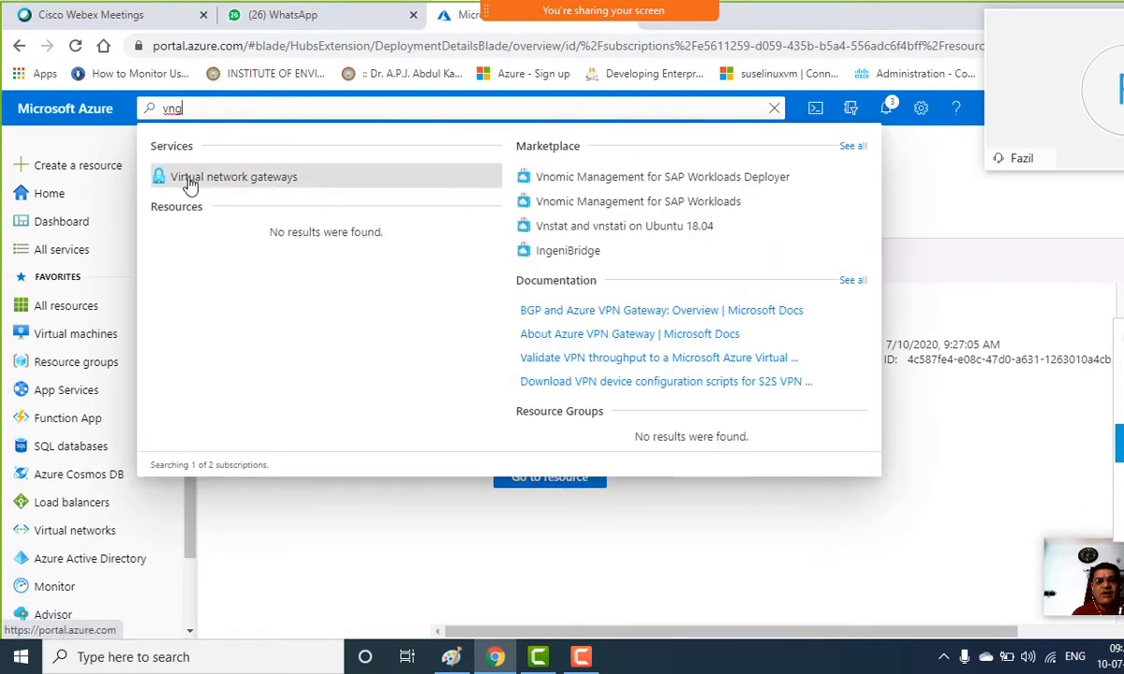
click(273, 184)
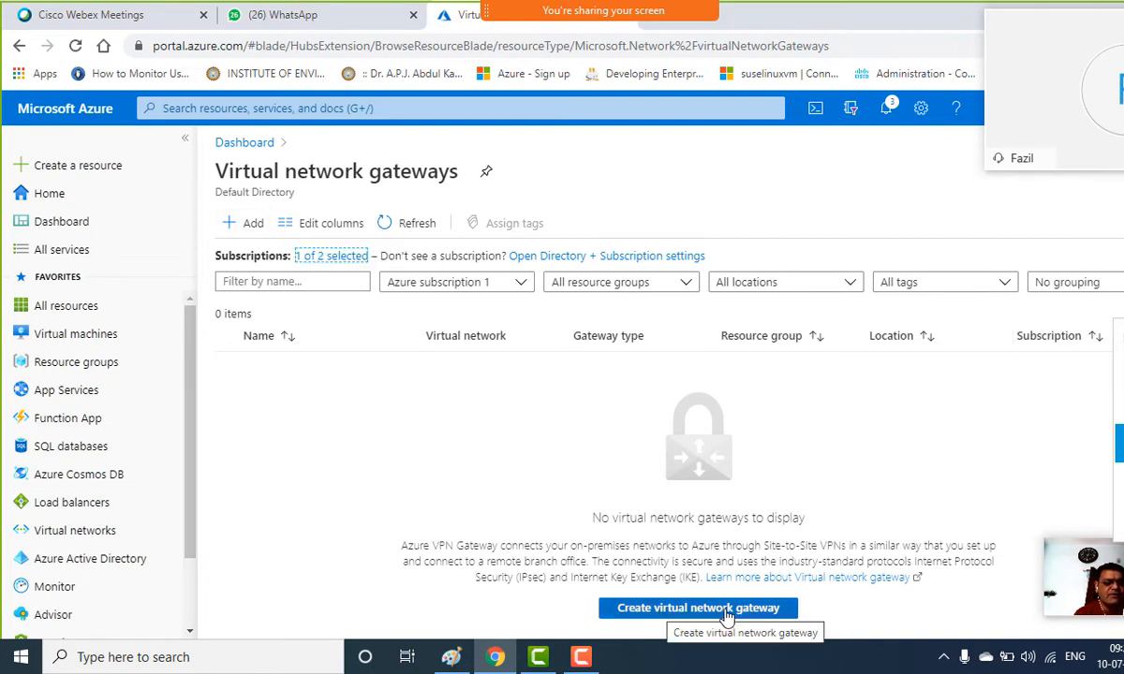
Step: Start a new virtual network gateway and review its Basics defaults: West US, VPN, VpnGw1
click(657, 611)
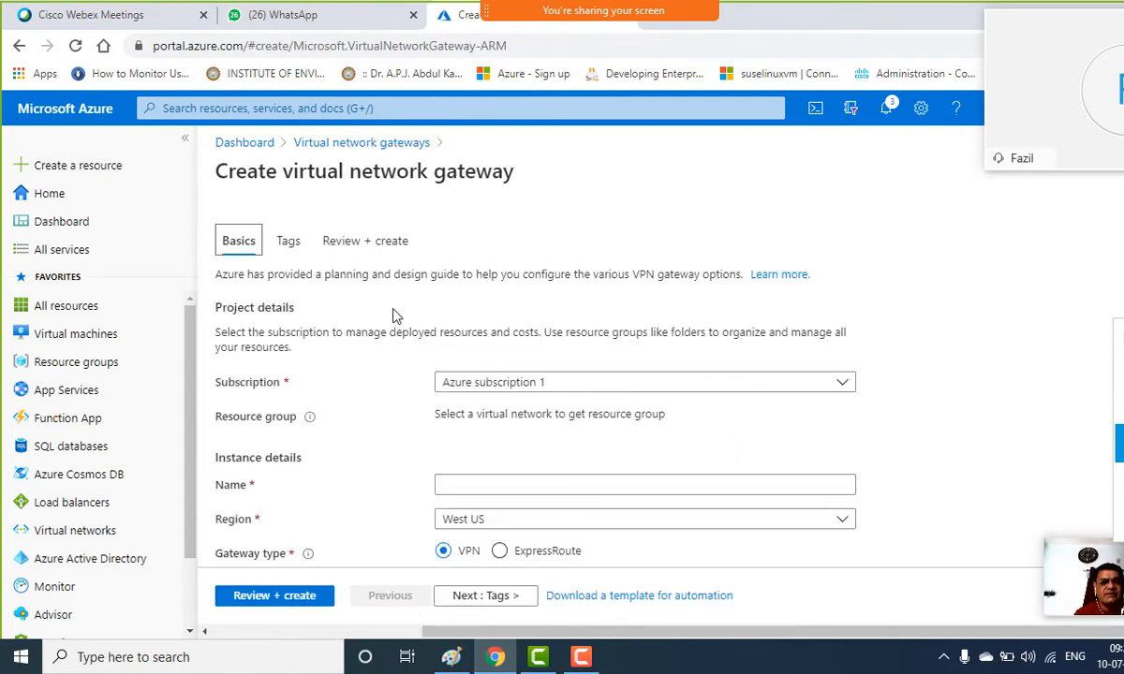
scroll(392, 316, down, 1)
scroll(392, 317, up, 1)
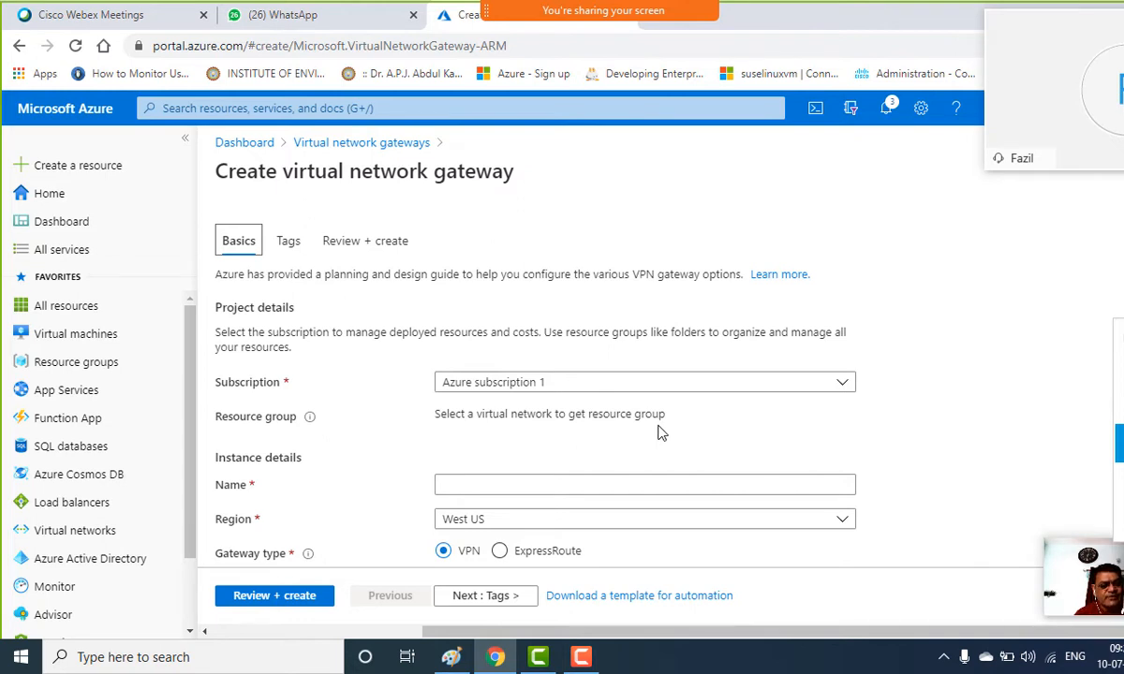
scroll(661, 433, down, 1)
click(514, 396)
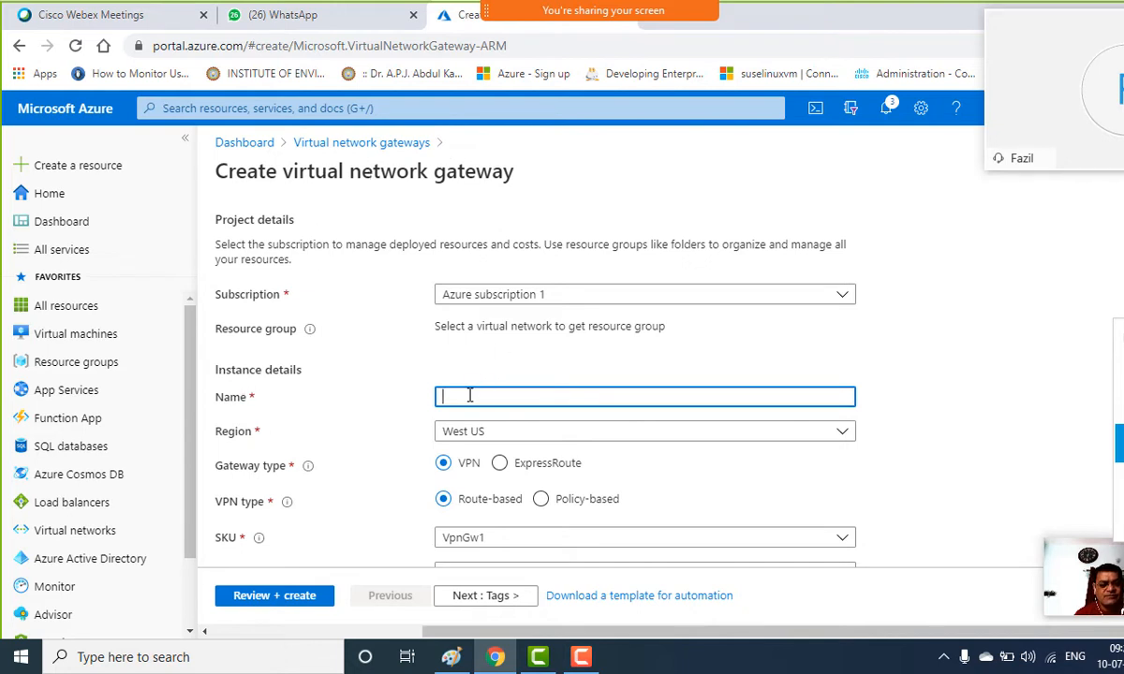
Step: Name the gateway vngvnet1, fixing the 'eastus' text mistakenly typed into the name field
click(450, 656)
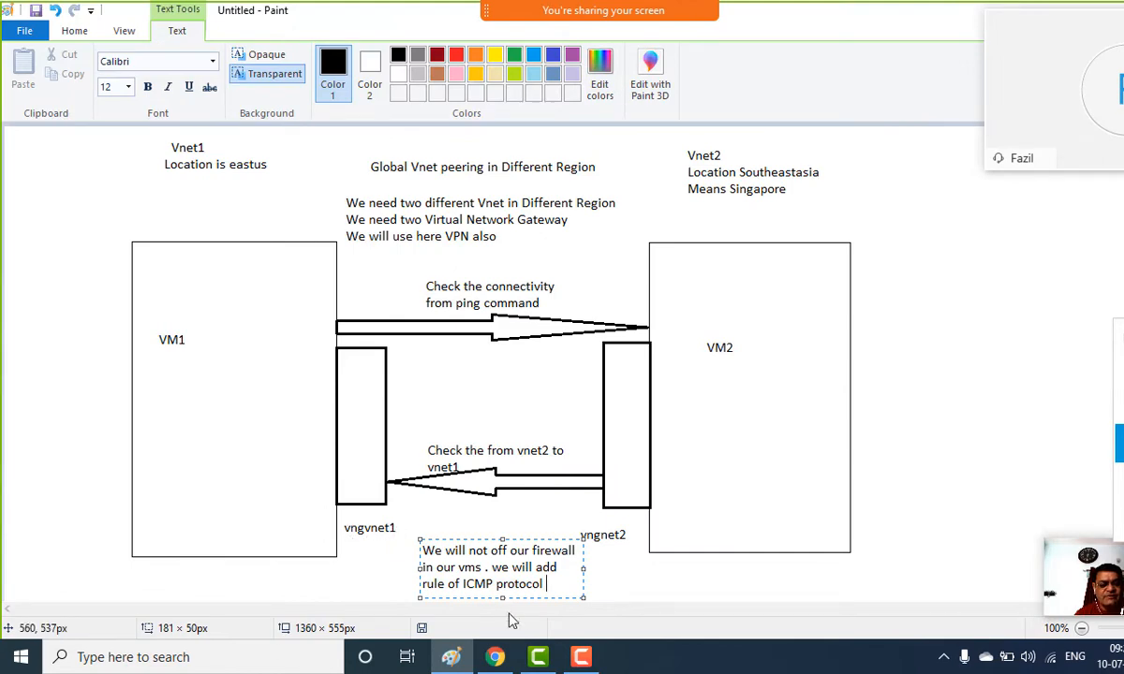
click(494, 658)
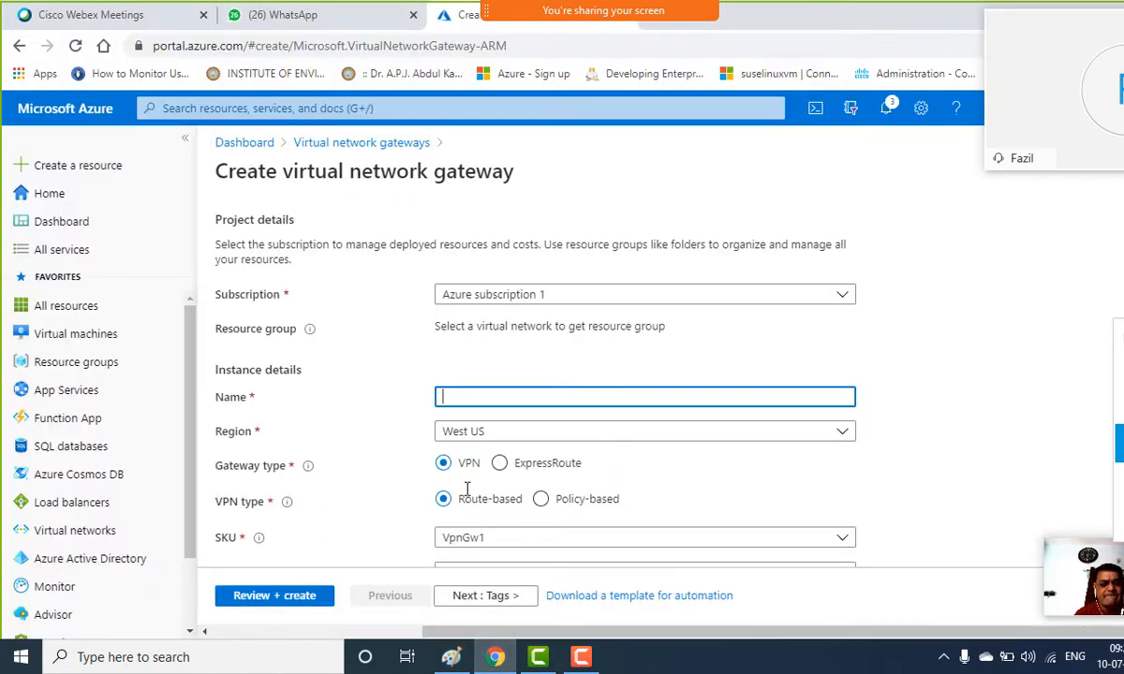
click(459, 397)
text(vngvnet1)
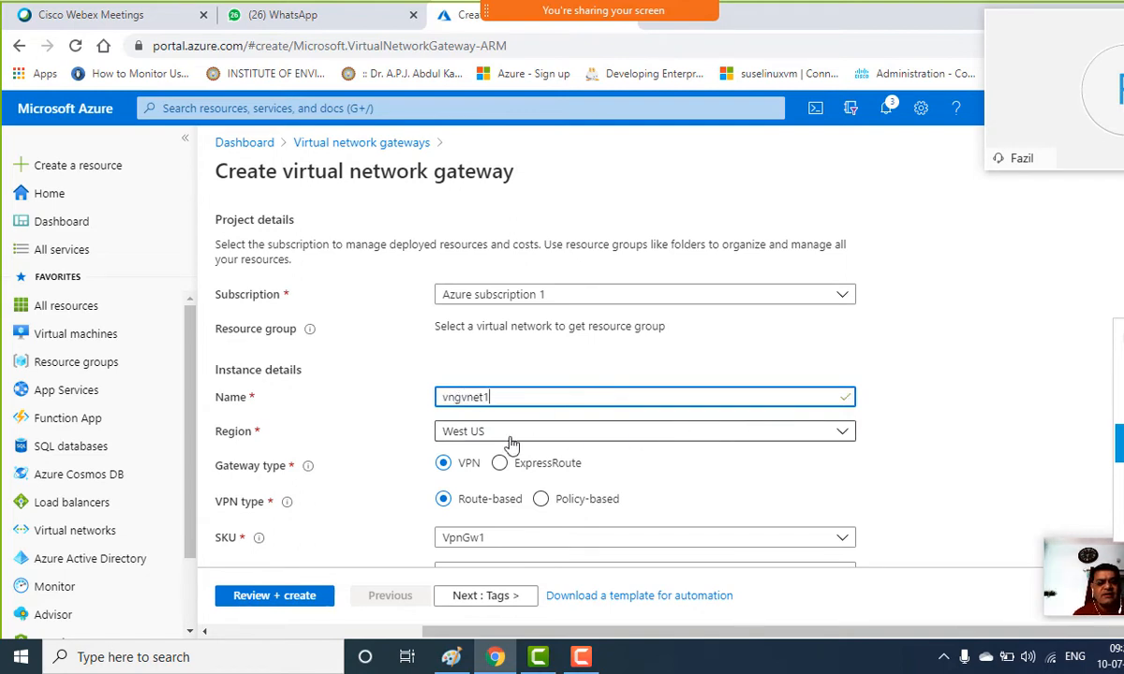
click(844, 433)
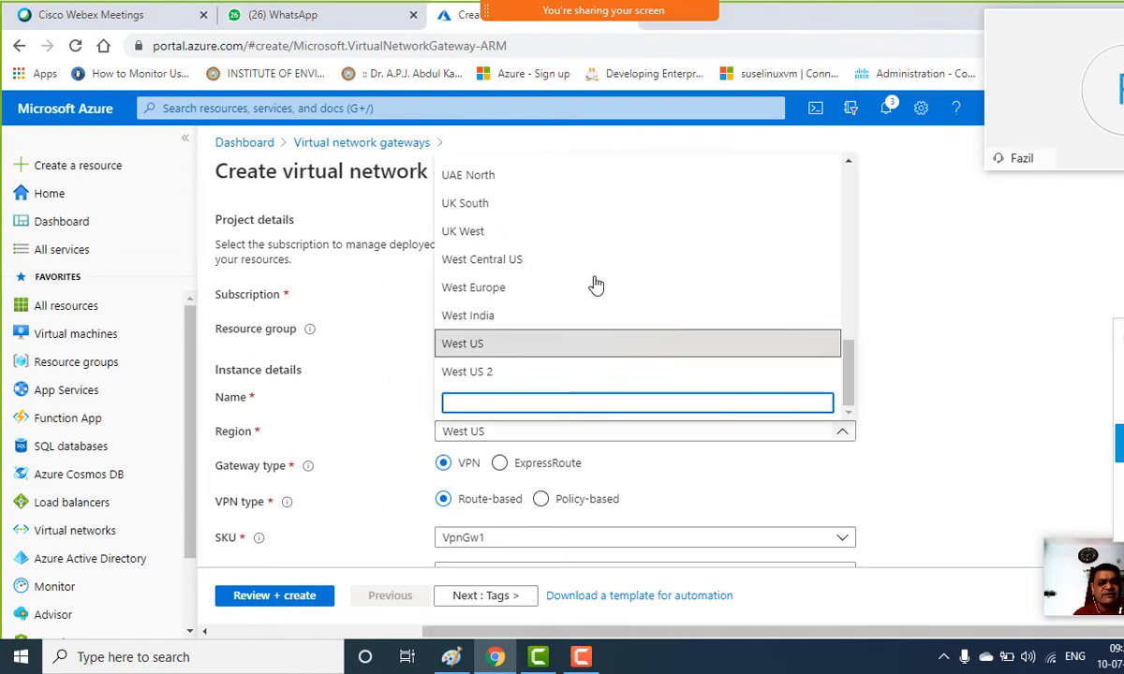
click(453, 661)
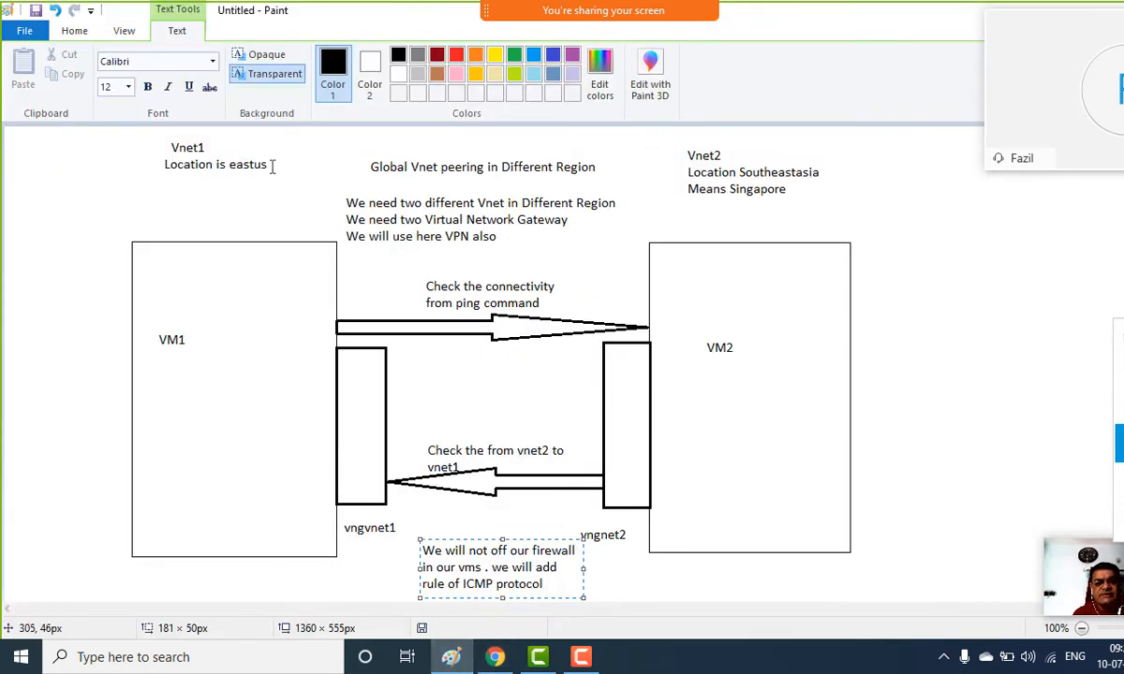
click(496, 656)
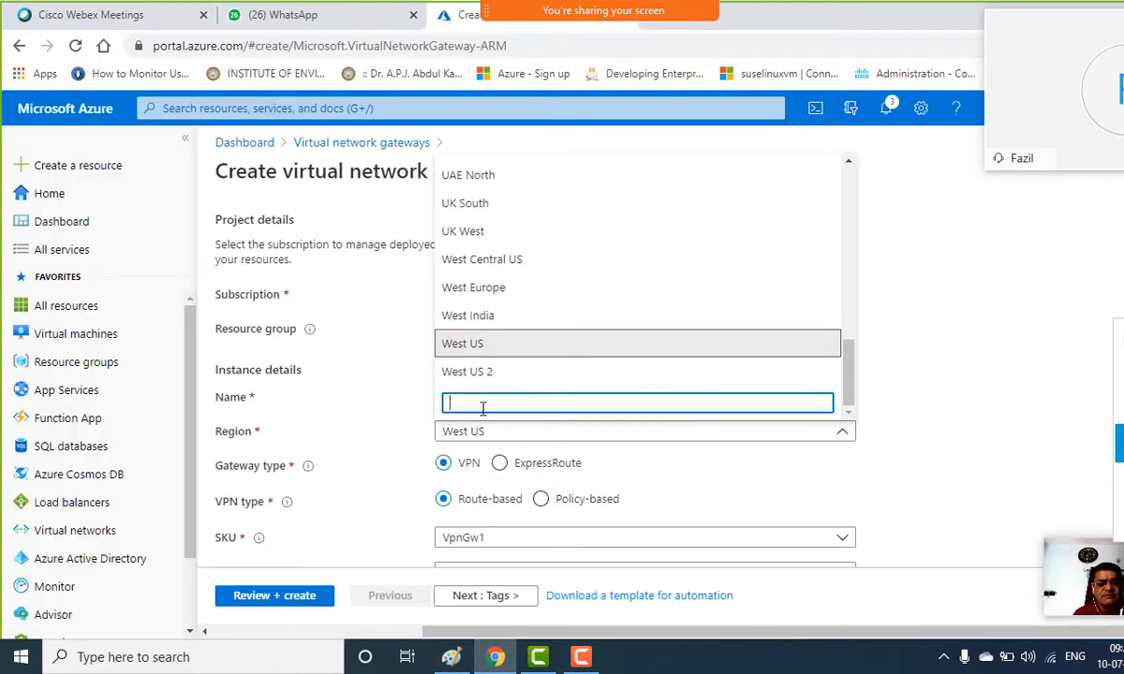
text(east)
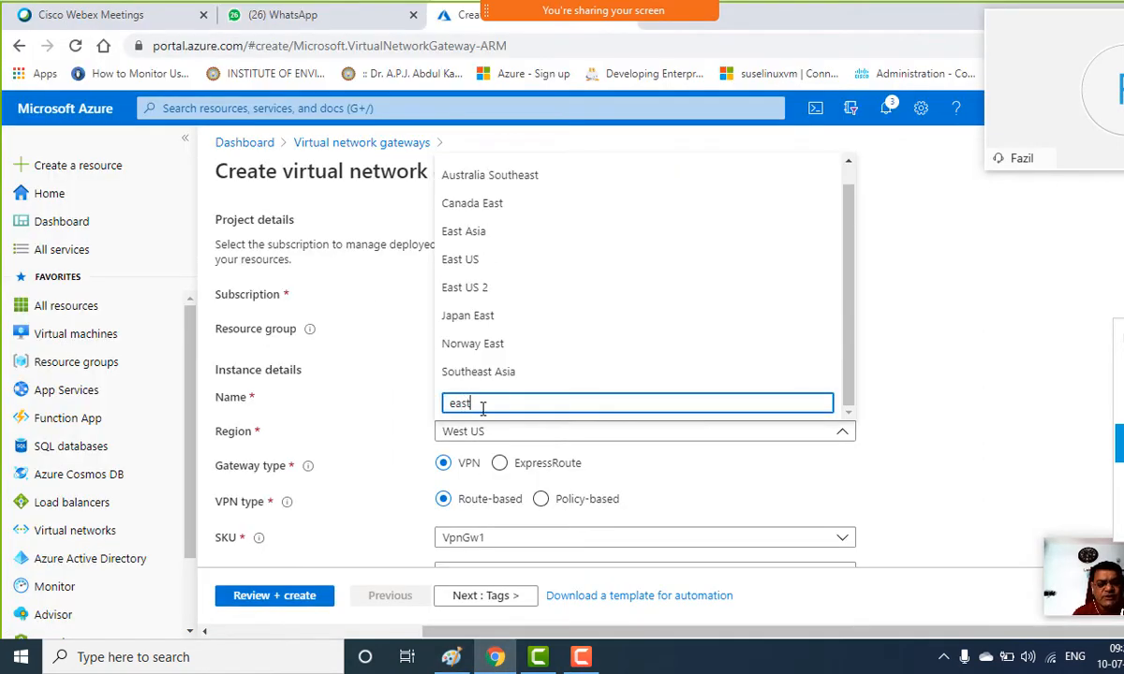
text(us)
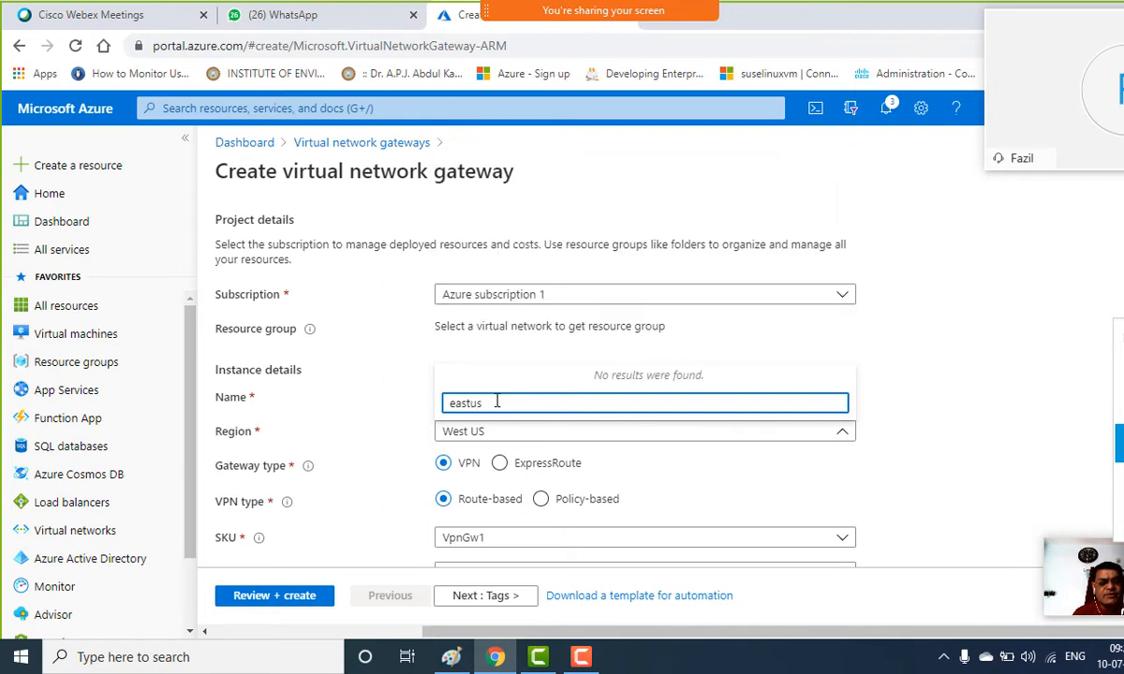
double_click(600, 402)
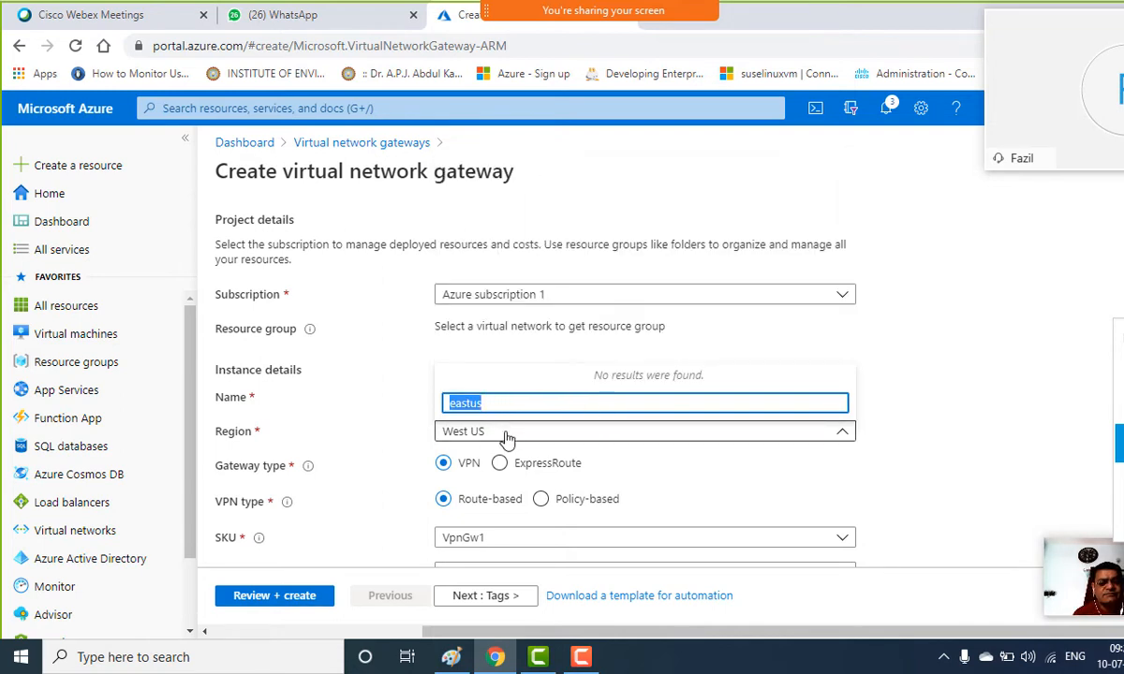
click(461, 405)
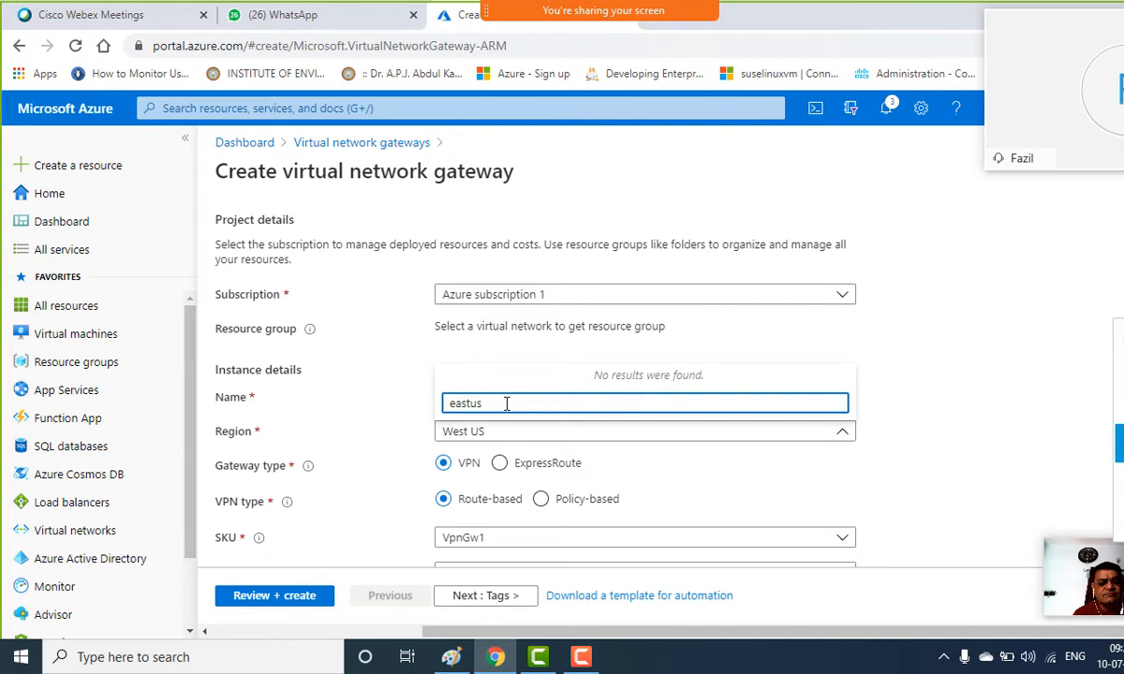
drag(505, 403, 417, 409)
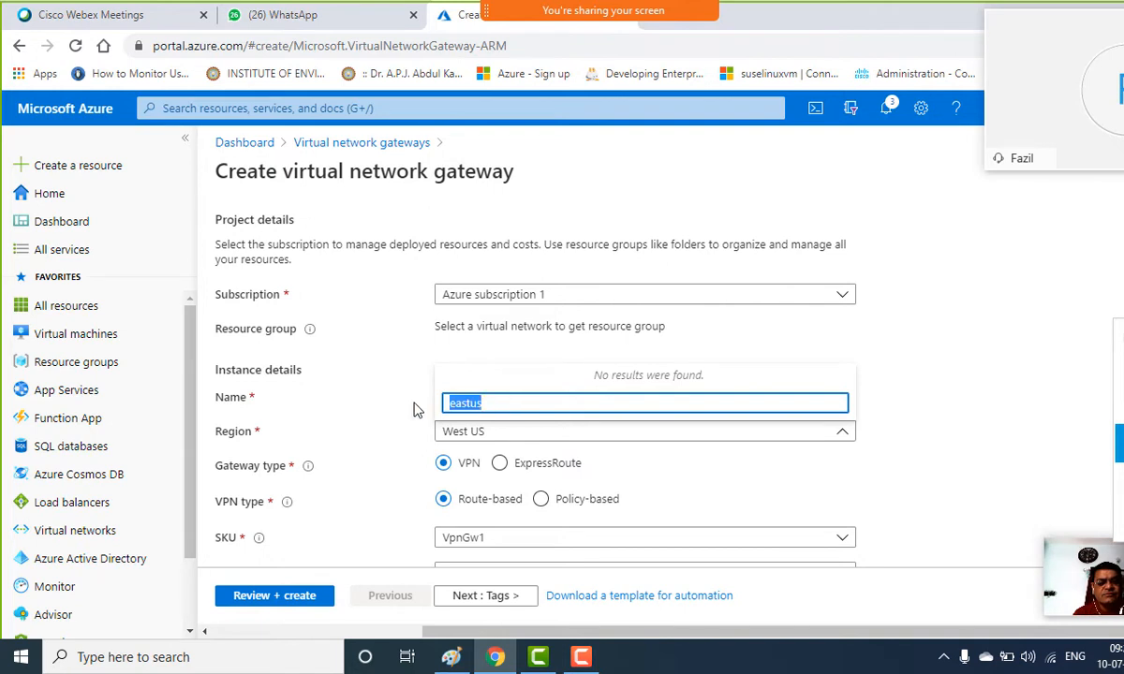
text(vngvnet1)
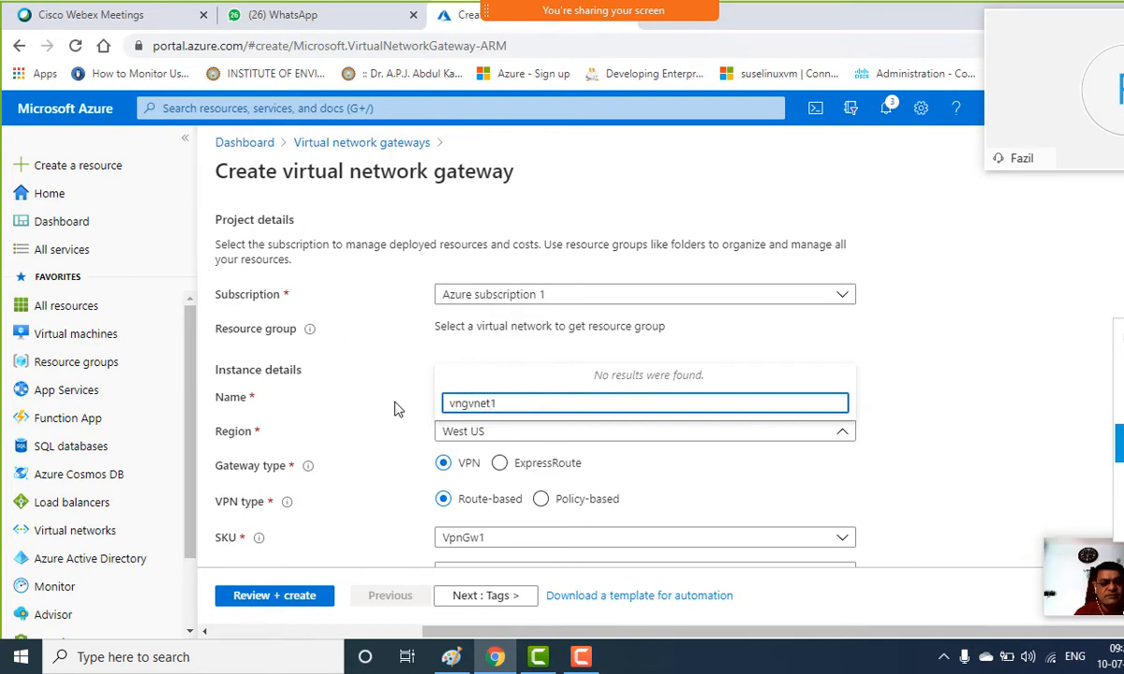
click(461, 437)
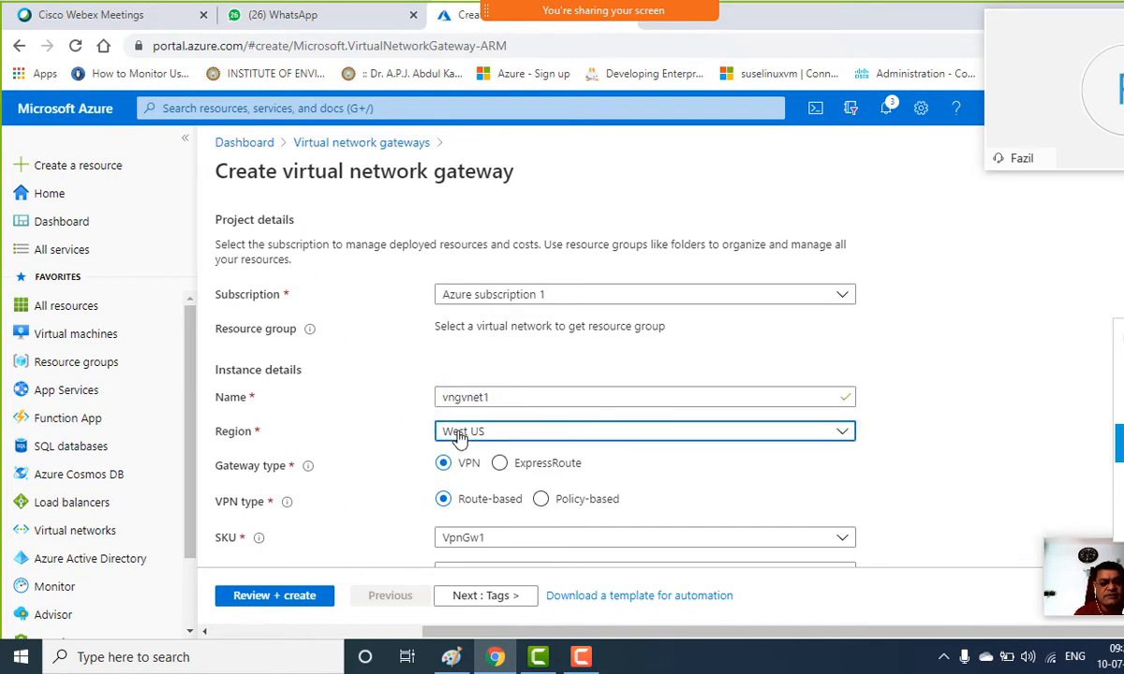
Step: Set the gateway region to East US, then bring up the Paint diagram
click(462, 437)
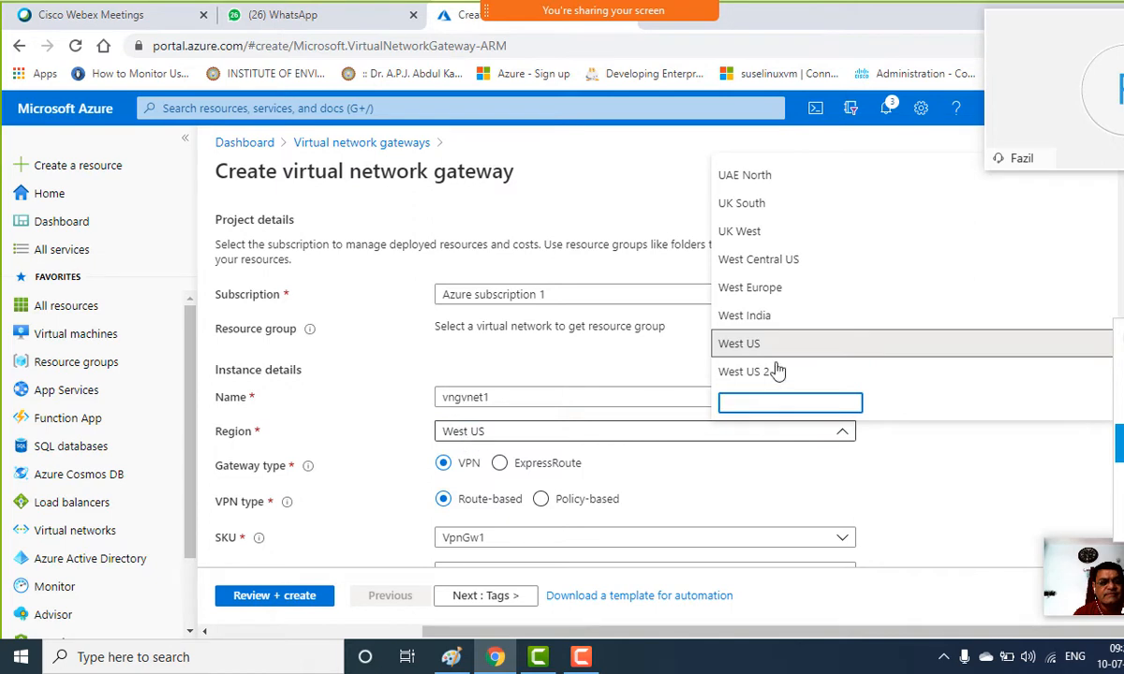
text(ea)
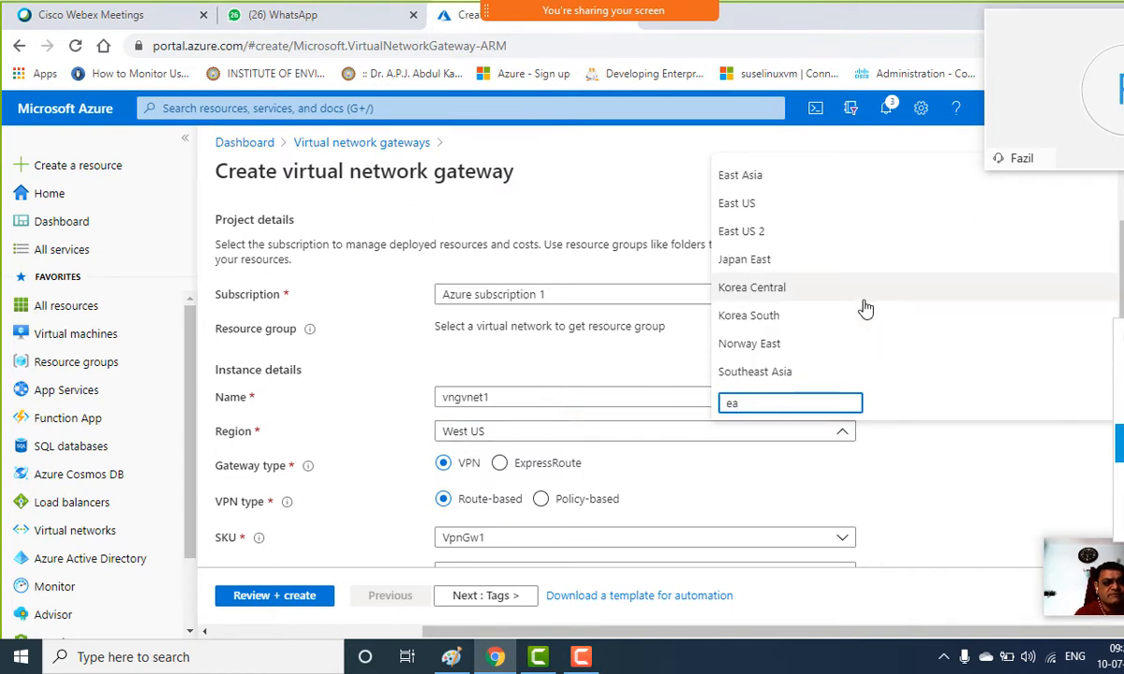
click(784, 209)
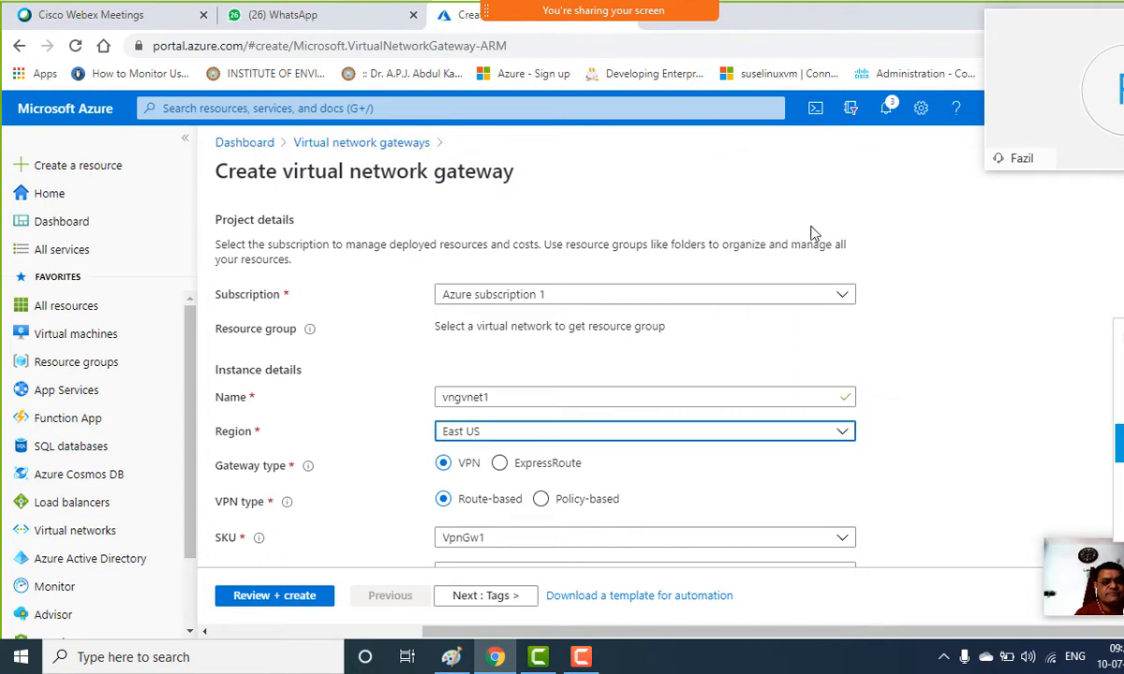
click(454, 658)
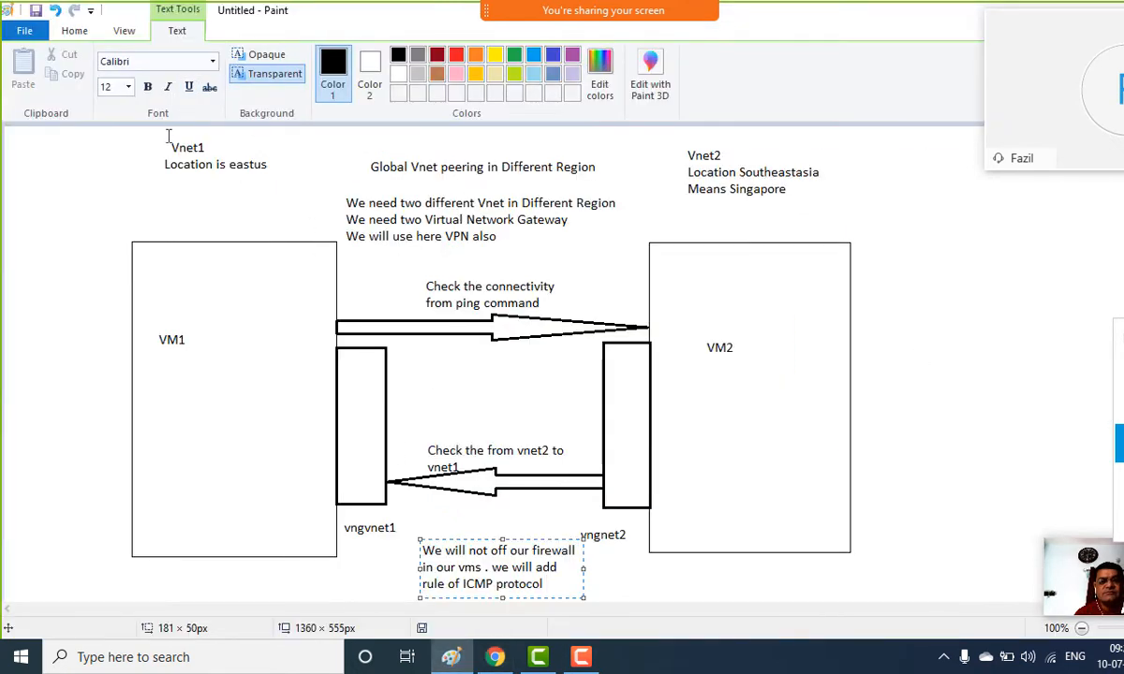
Step: Switch from the Paint peering diagram back to the Azure gateway form in Chrome
click(496, 658)
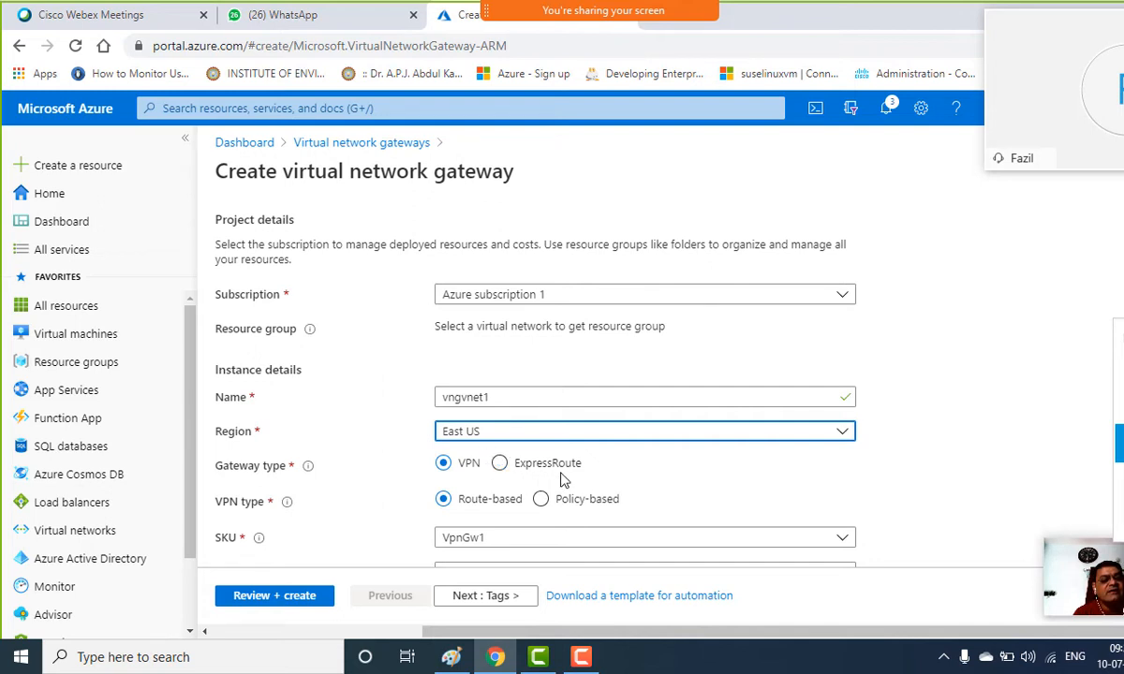
scroll(609, 460, down, 2)
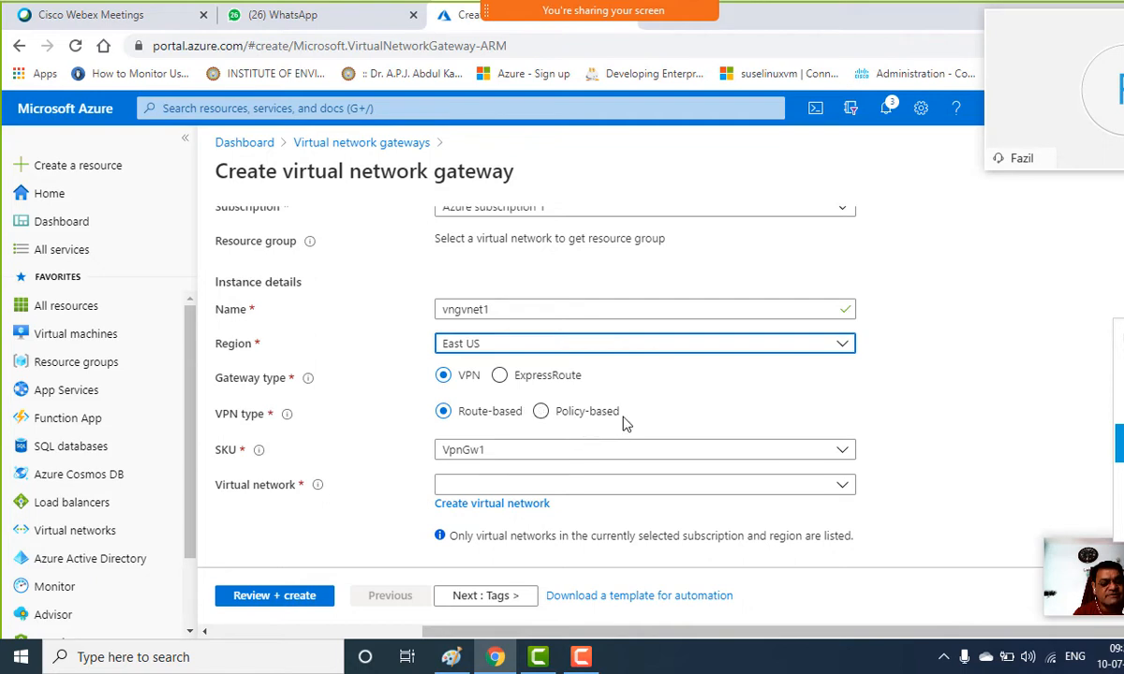
scroll(625, 424, down, 2)
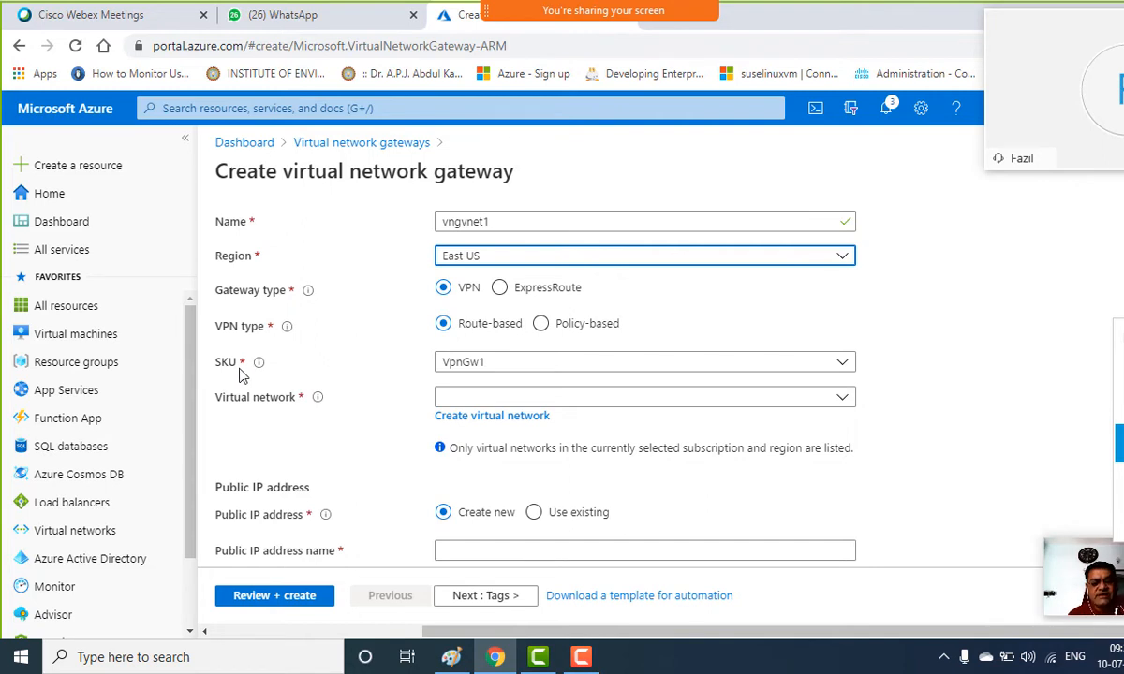
mouse_move(259, 367)
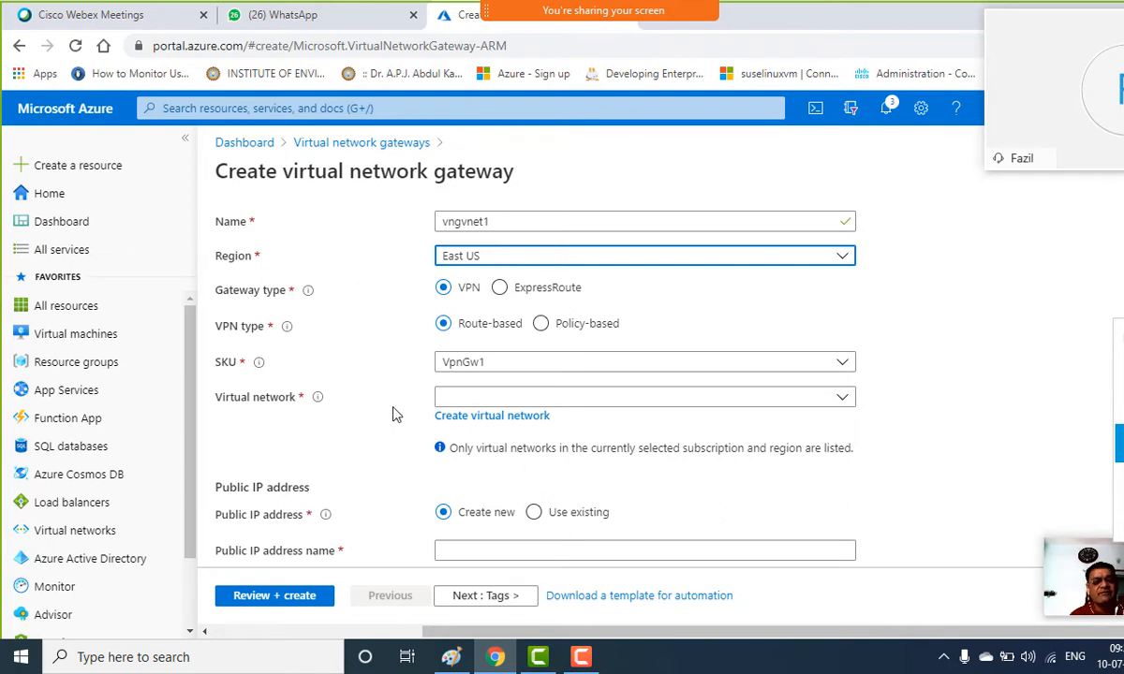
Step: Browse the gateway SKU list and choose Basic
click(842, 365)
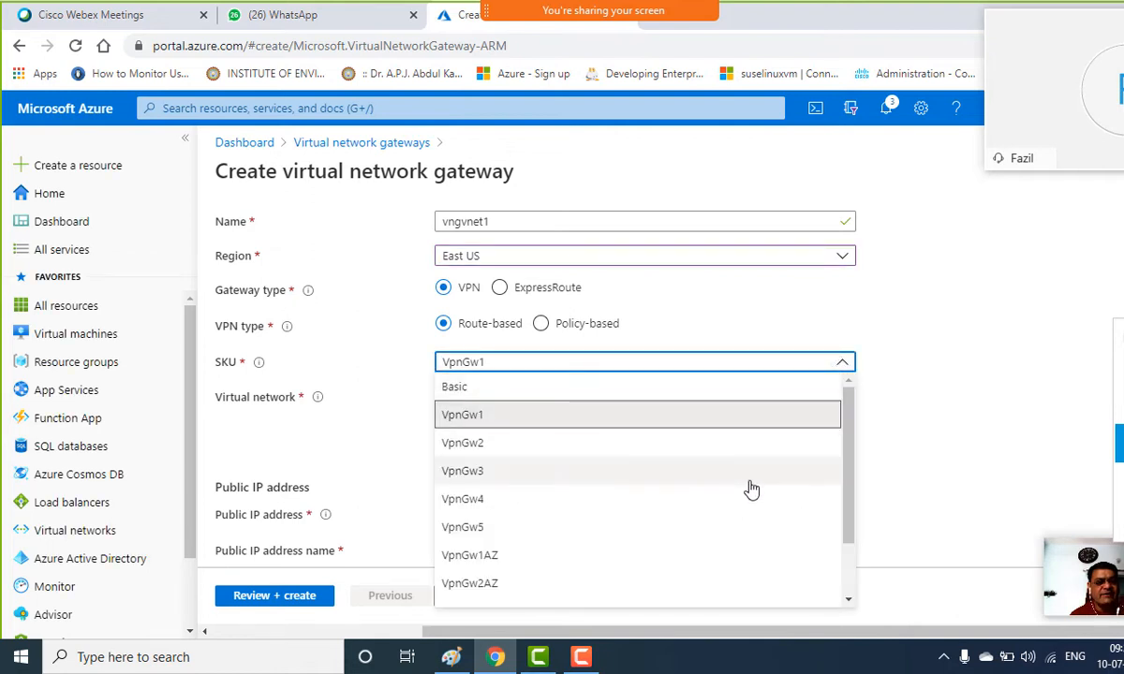
scroll(750, 488, down, 2)
scroll(751, 488, up, 3)
scroll(751, 488, down, 1)
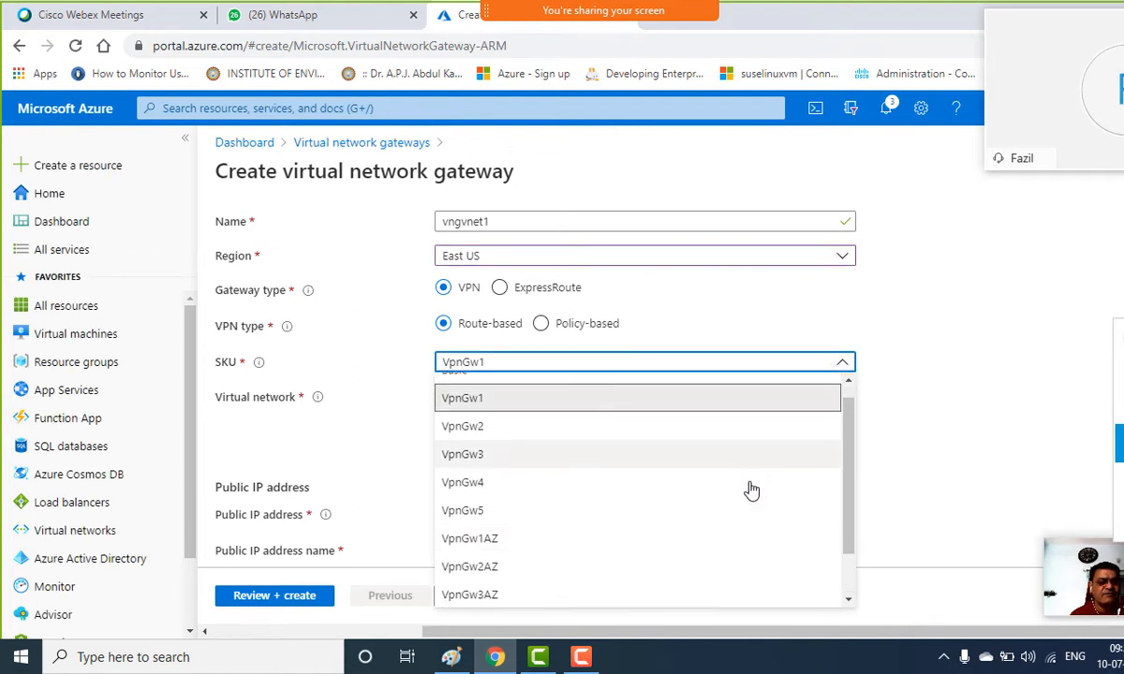
scroll(751, 490, up, 1)
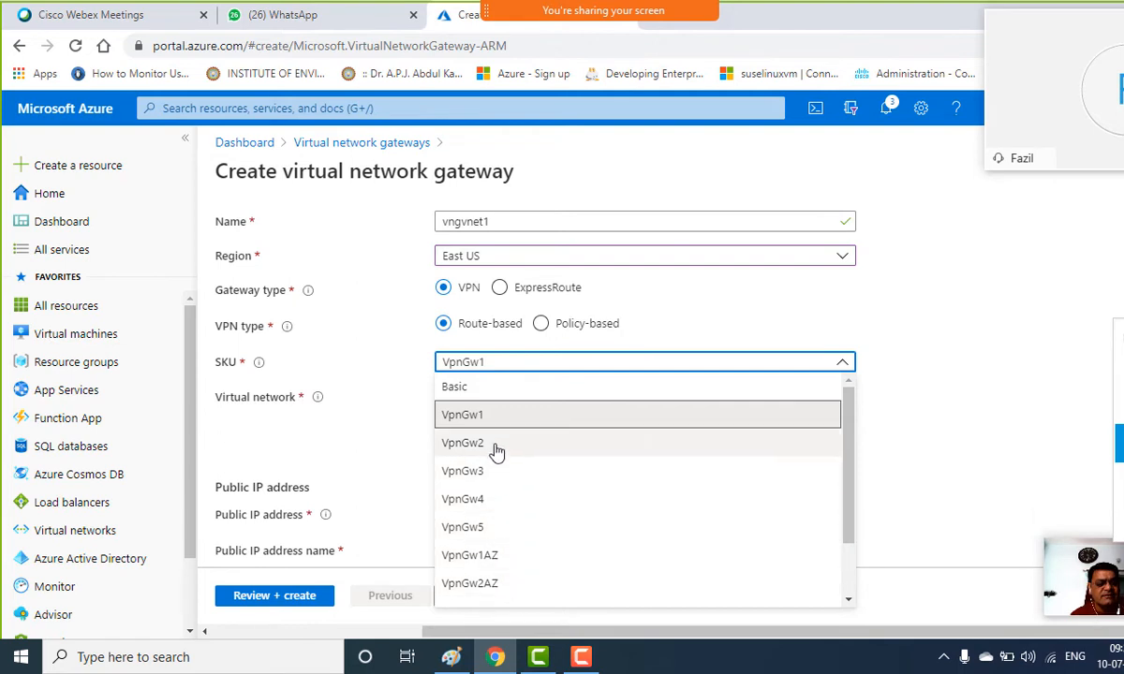
click(481, 392)
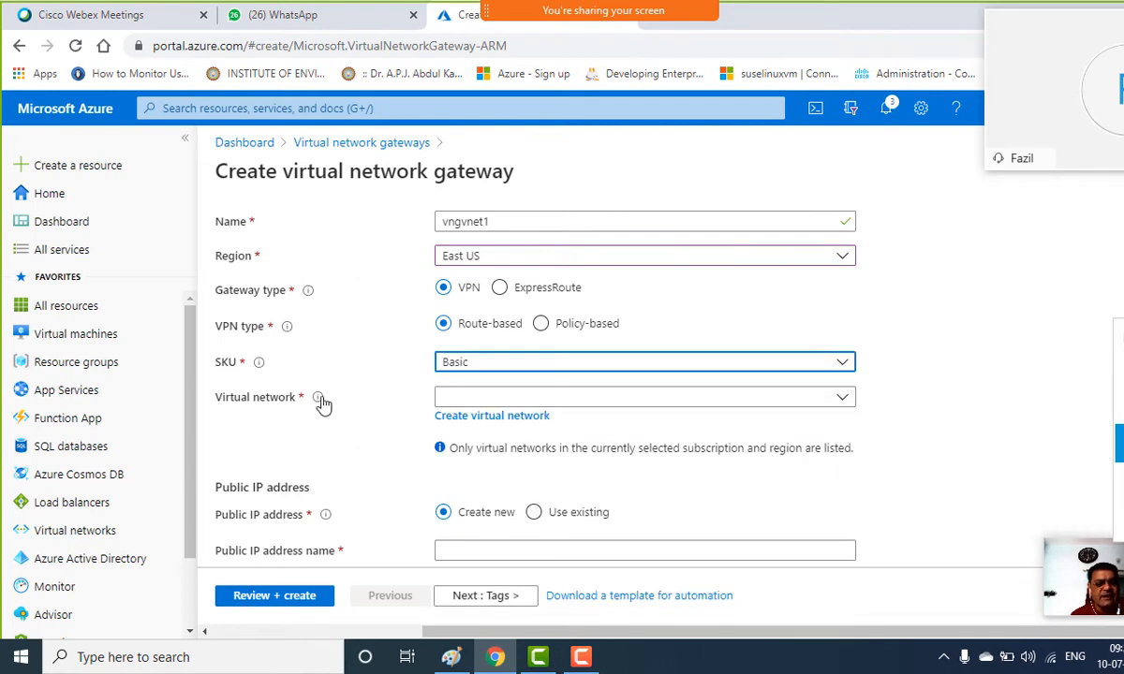
Step: Try SKUs VpnGw1 through VpnGw4 in turn, then set the SKU back to Basic
mouse_move(319, 399)
mouse_move(260, 367)
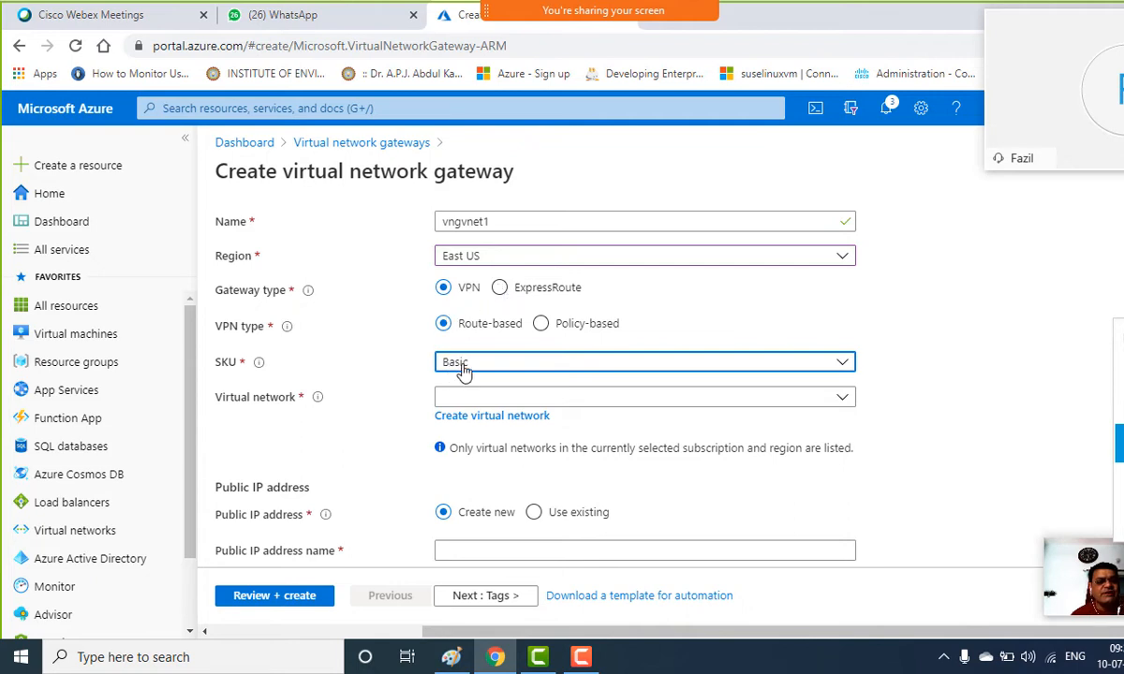
click(547, 369)
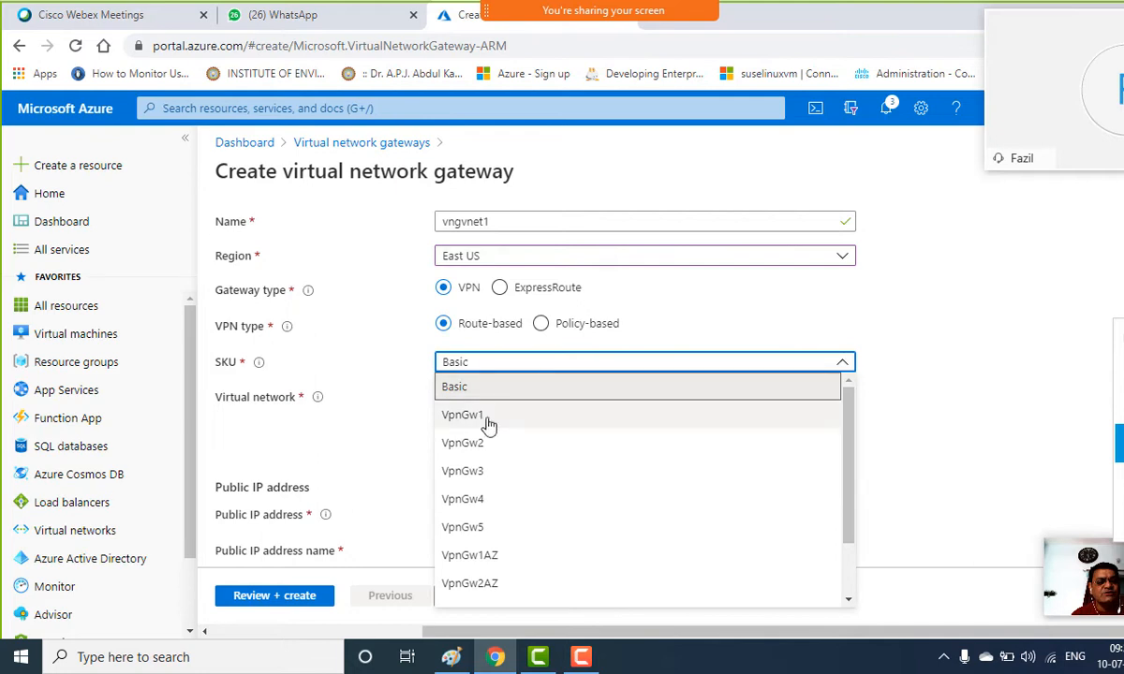
click(481, 417)
click(503, 369)
click(482, 444)
click(495, 373)
click(489, 470)
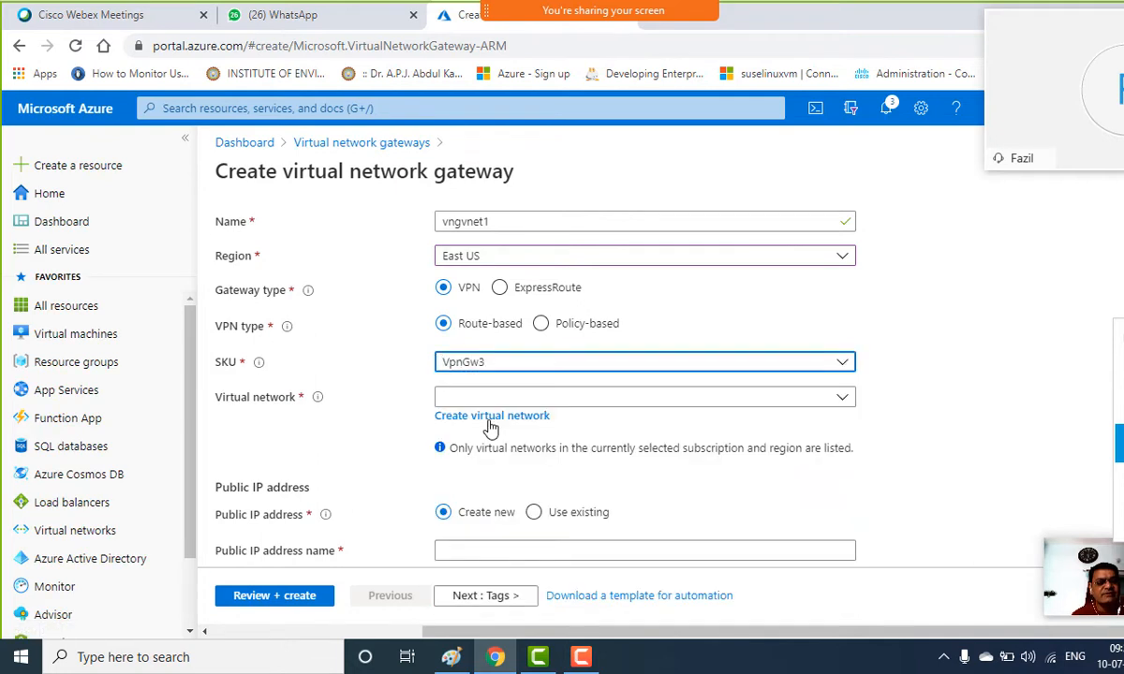
click(498, 373)
click(488, 497)
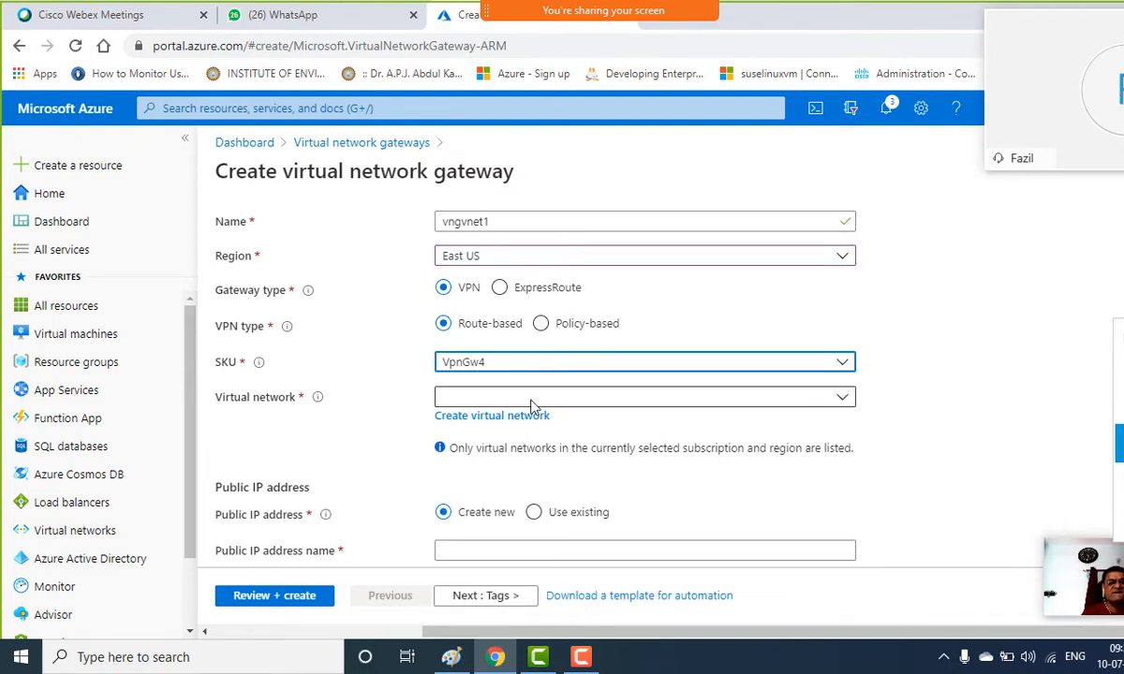
click(576, 366)
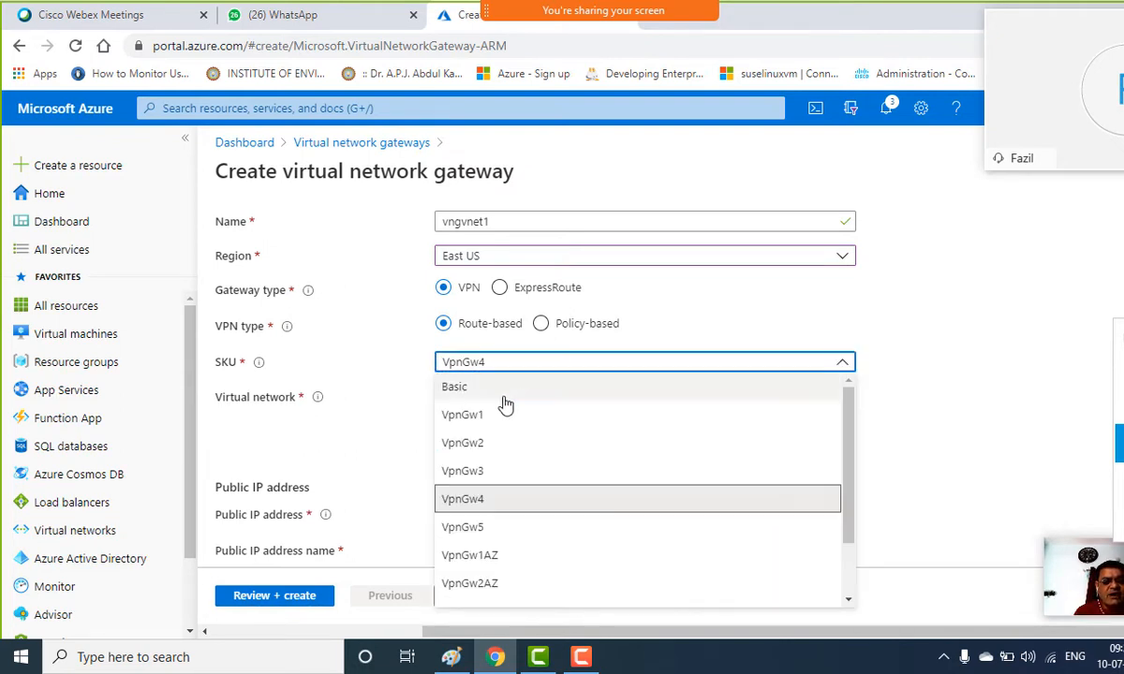
click(473, 389)
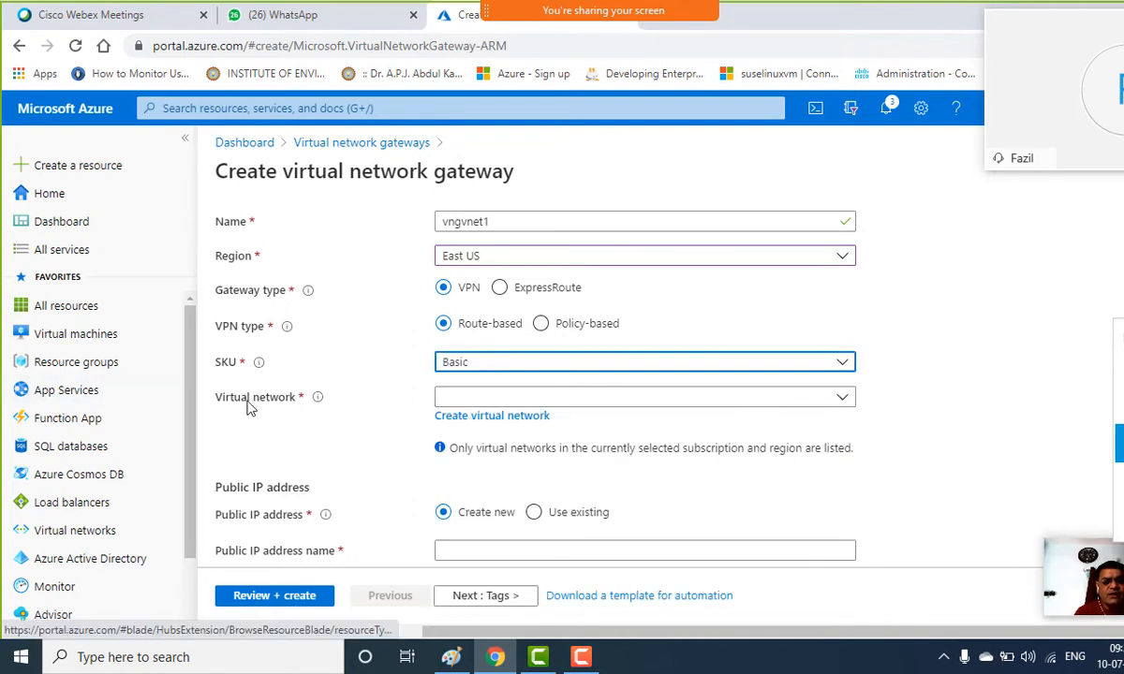
Step: Attach the gateway to virtual network vnet and keep creating a new public IP
click(842, 401)
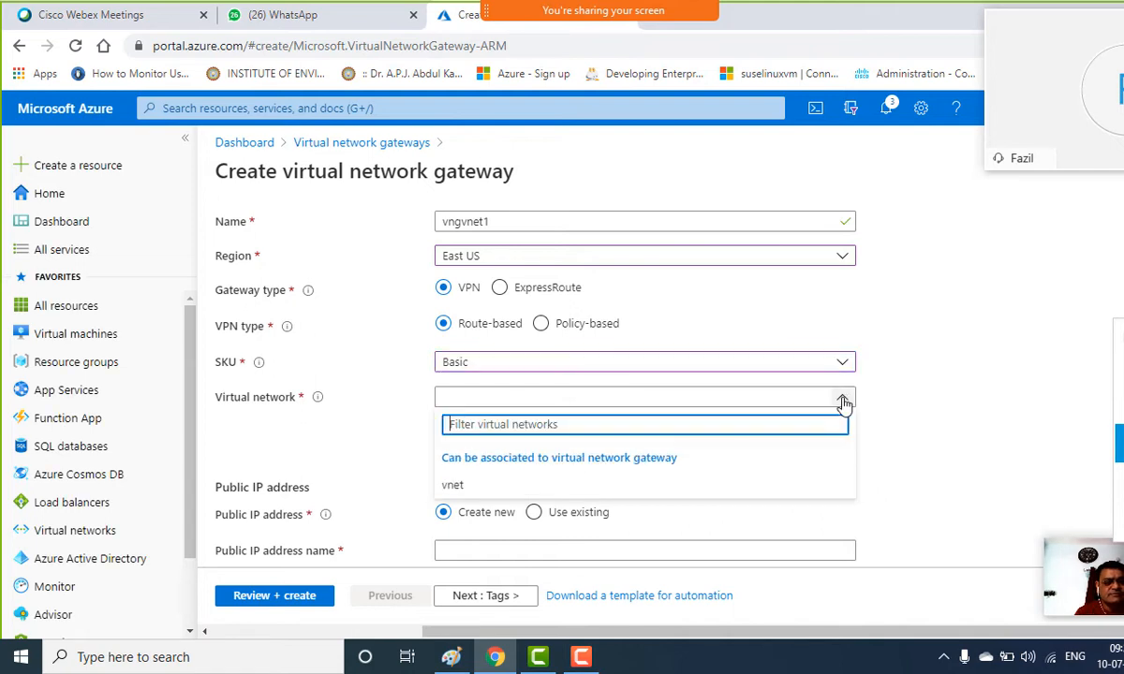
click(452, 487)
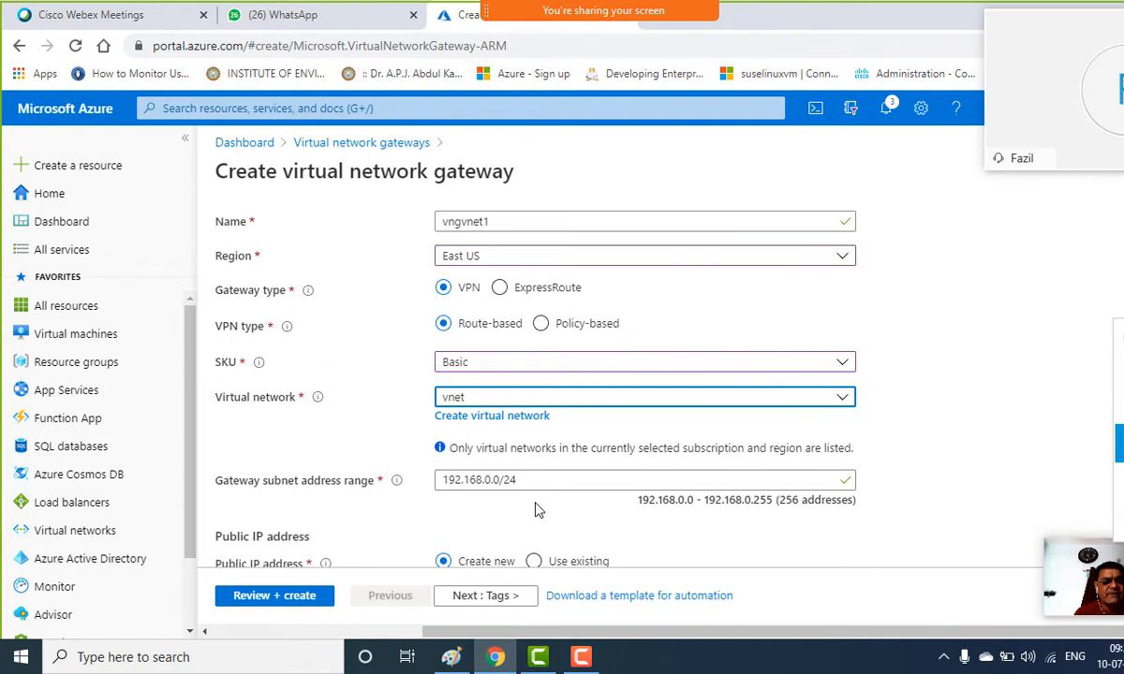
scroll(538, 508, down, 1)
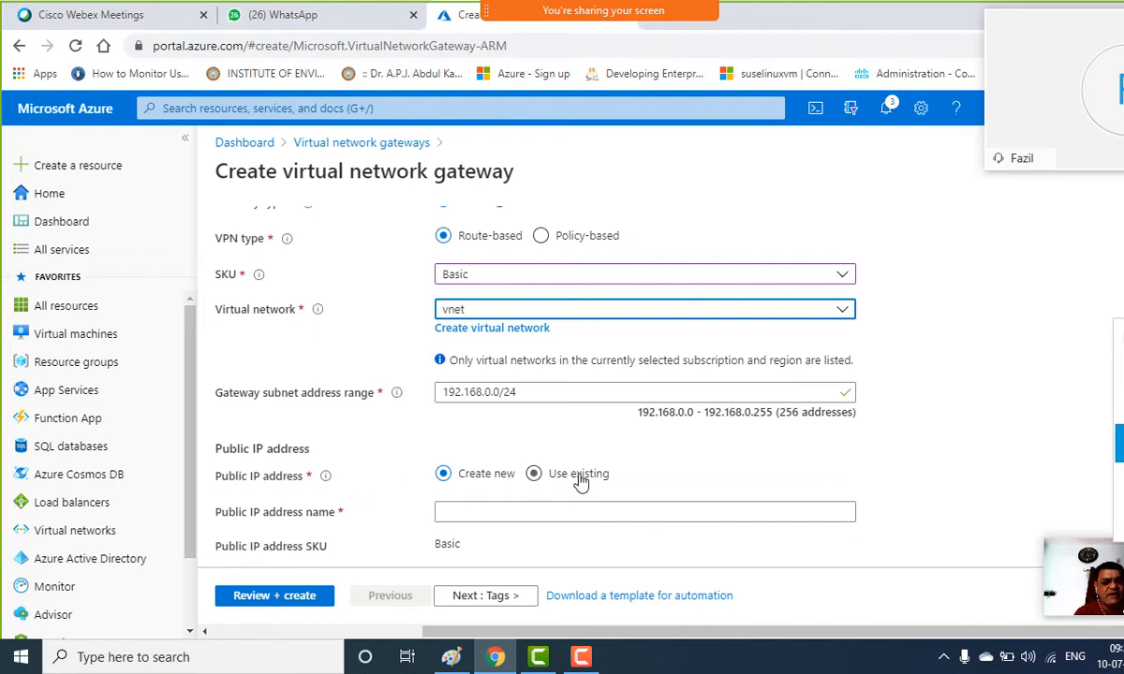
click(535, 477)
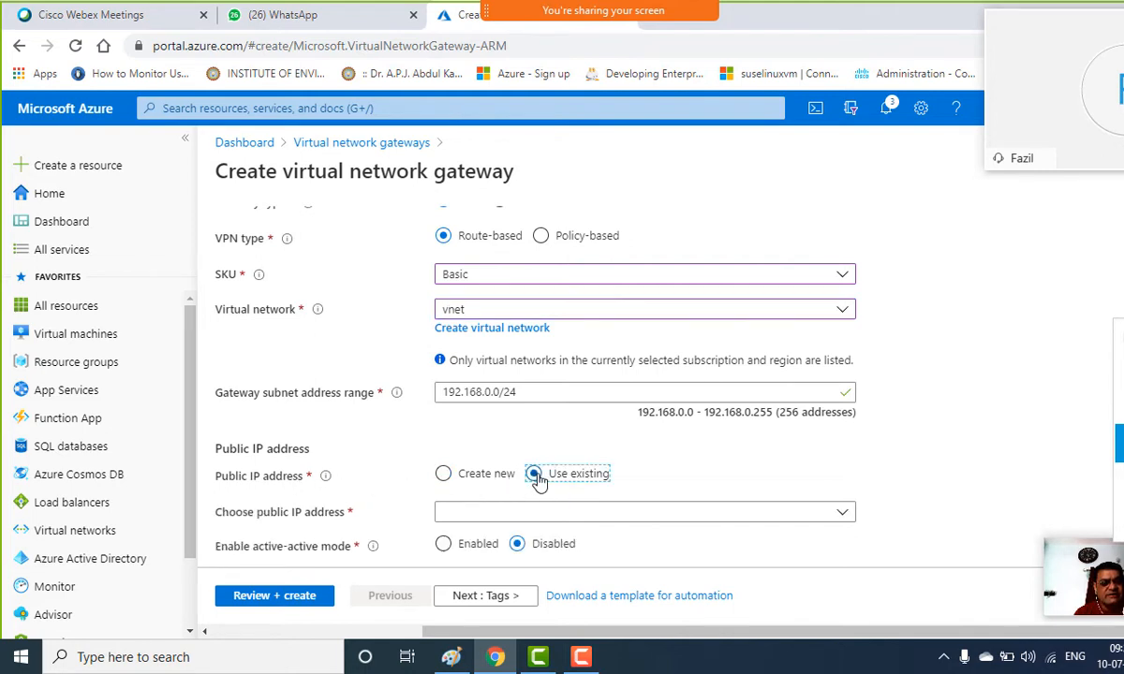
click(587, 513)
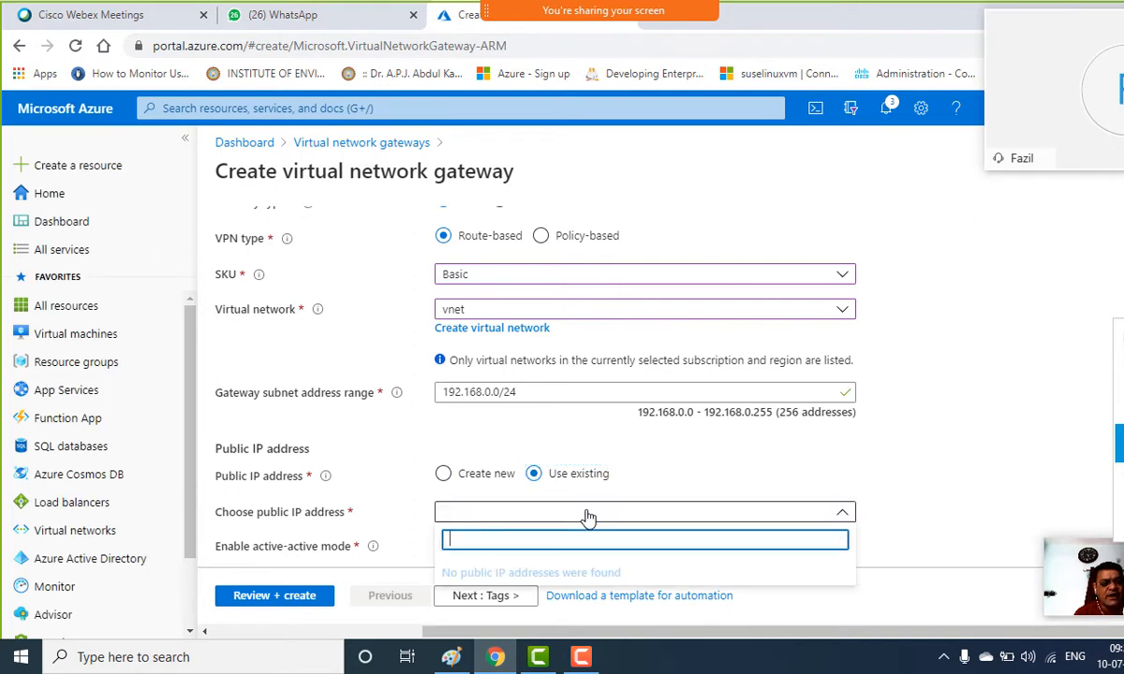
click(444, 474)
Step: Name the new public IP vnet1pi and set active-active mode to Enabled
click(470, 506)
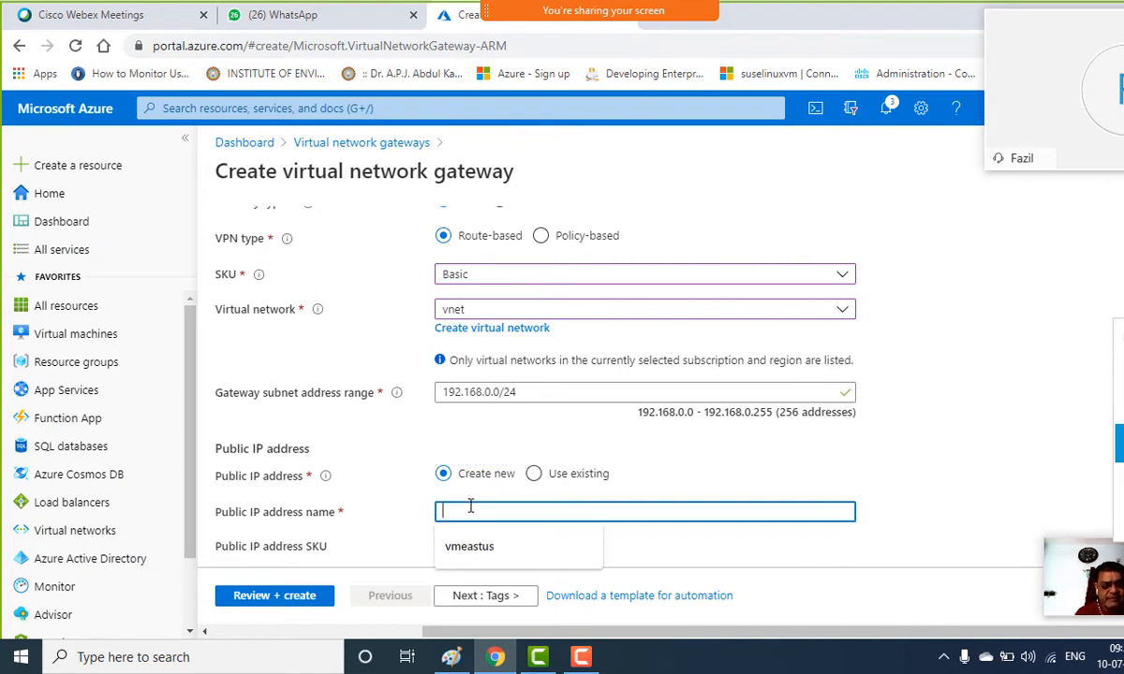
text(vnet)
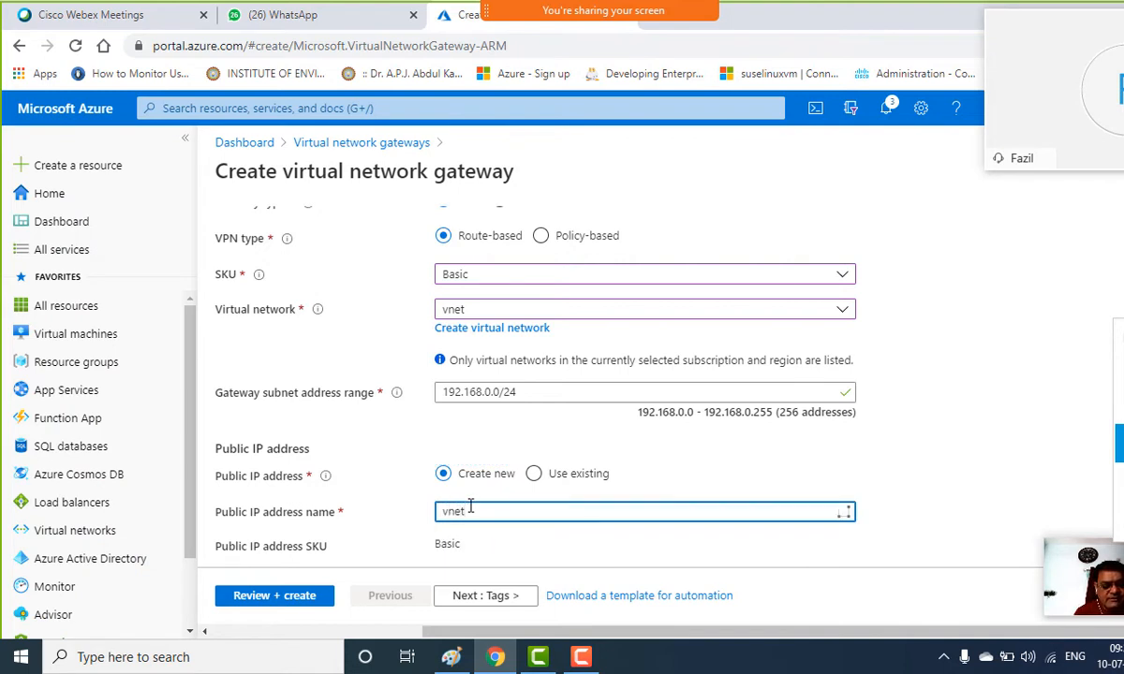
text(1pip)
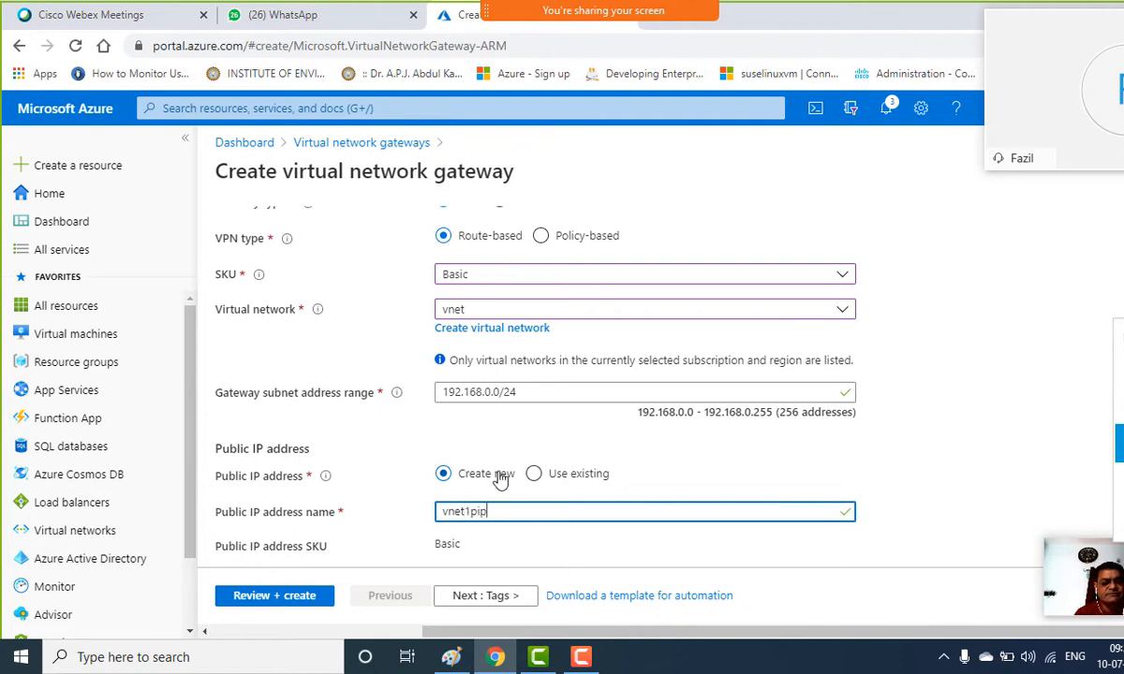
scroll(502, 478, down, 3)
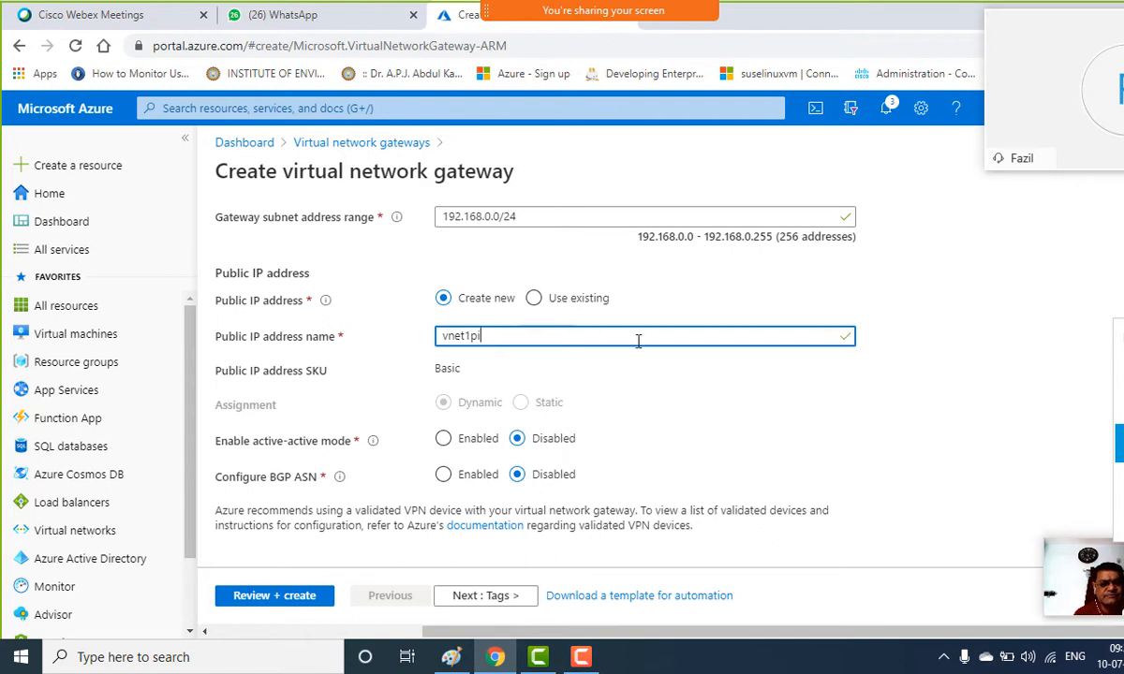
scroll(695, 468, down, 1)
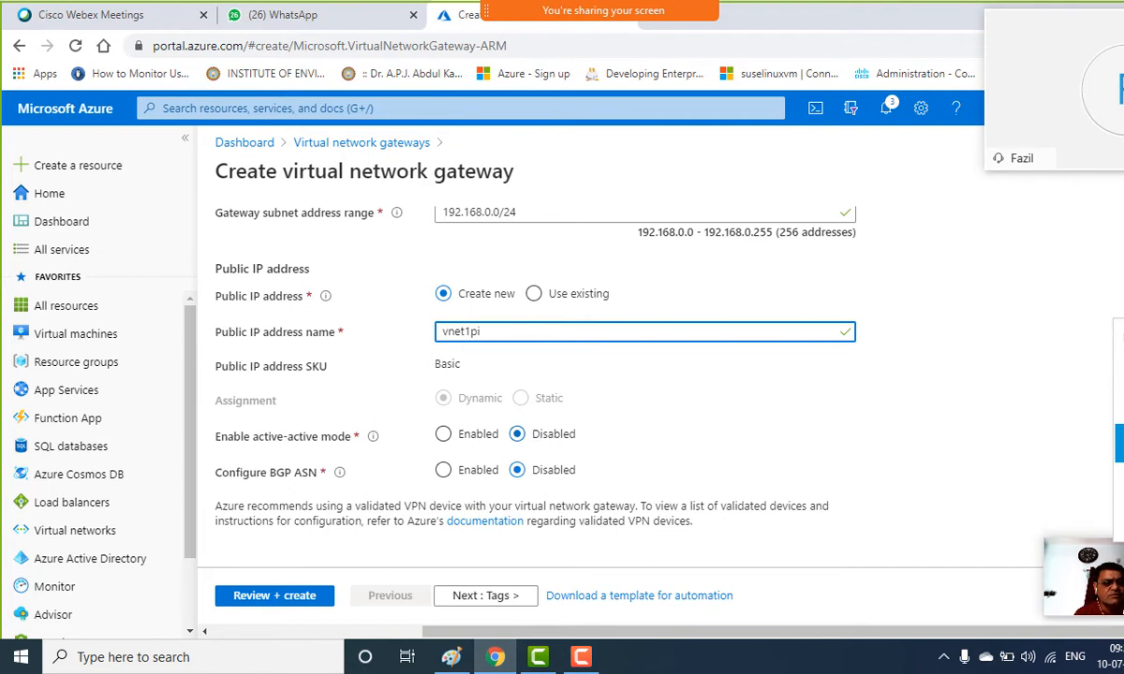
click(1120, 443)
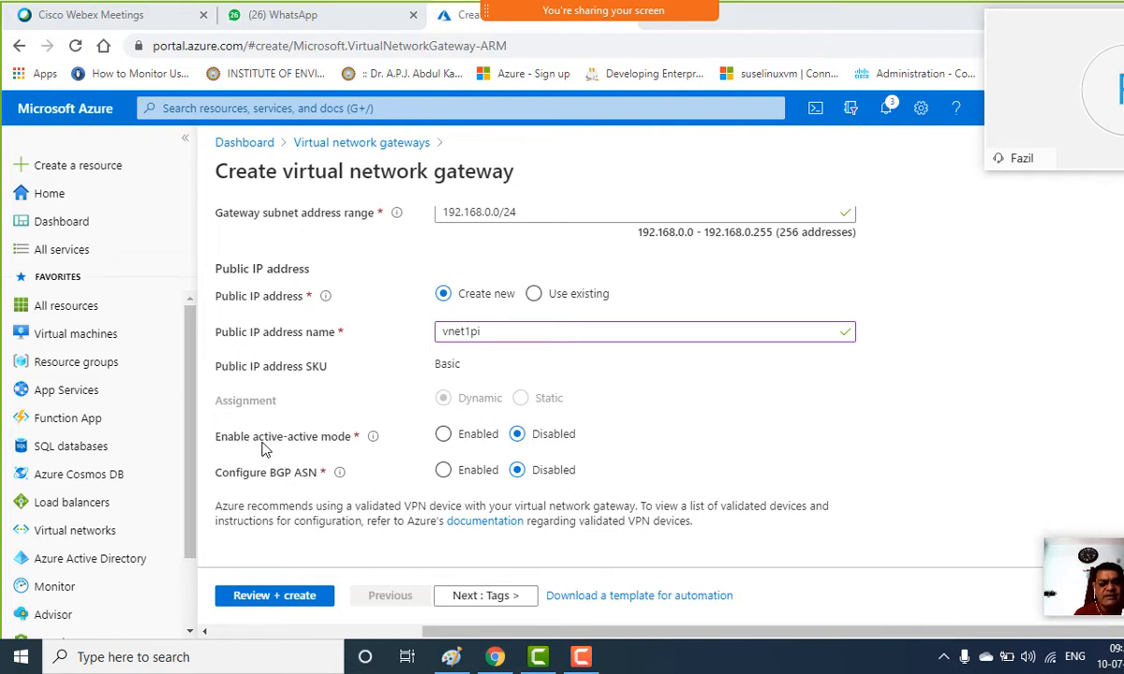
click(444, 438)
scroll(446, 448, down, 1)
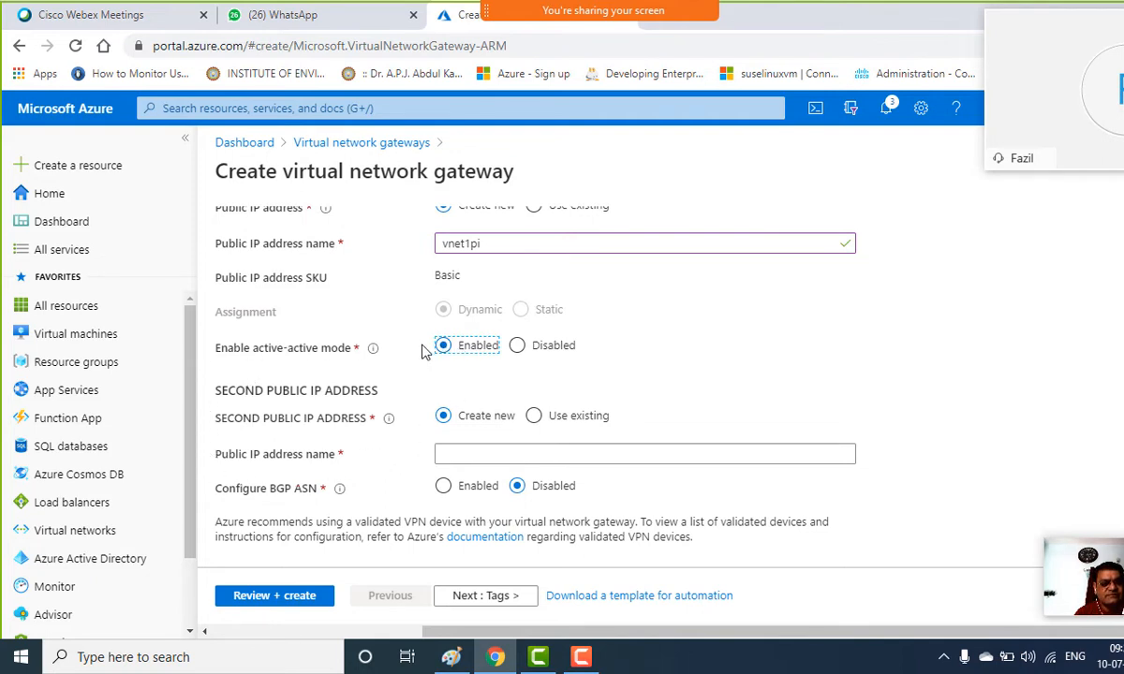
scroll(473, 346, up, 1)
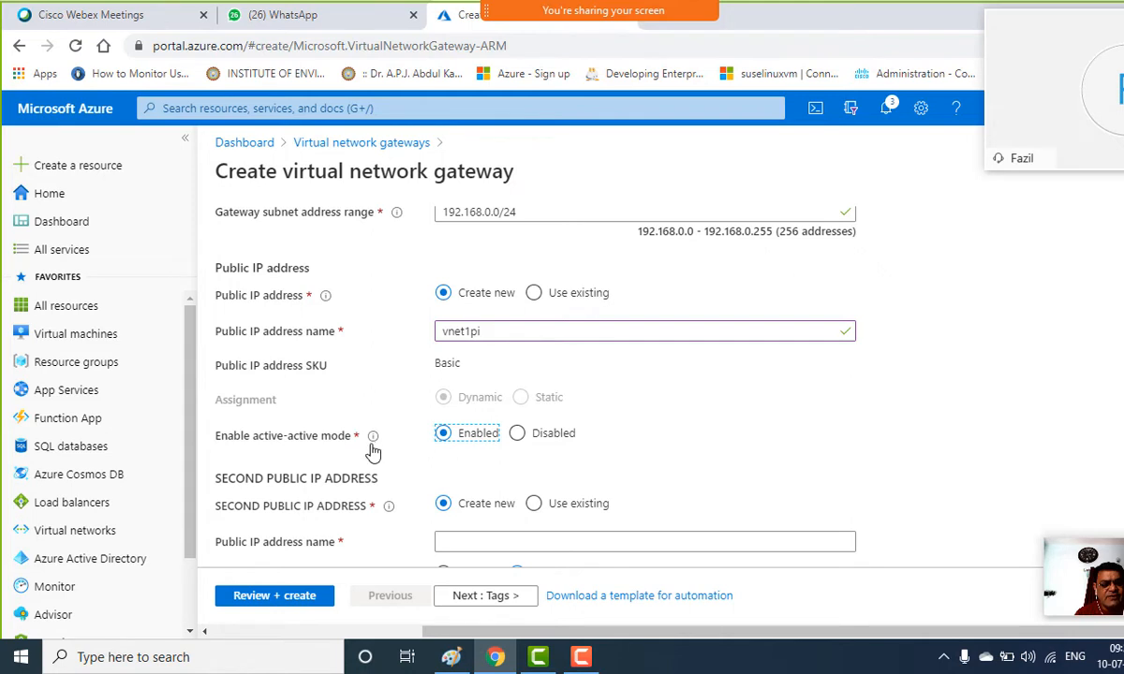
Step: Set Enable active-active mode to Disabled, removing the second public IP section
mouse_move(375, 447)
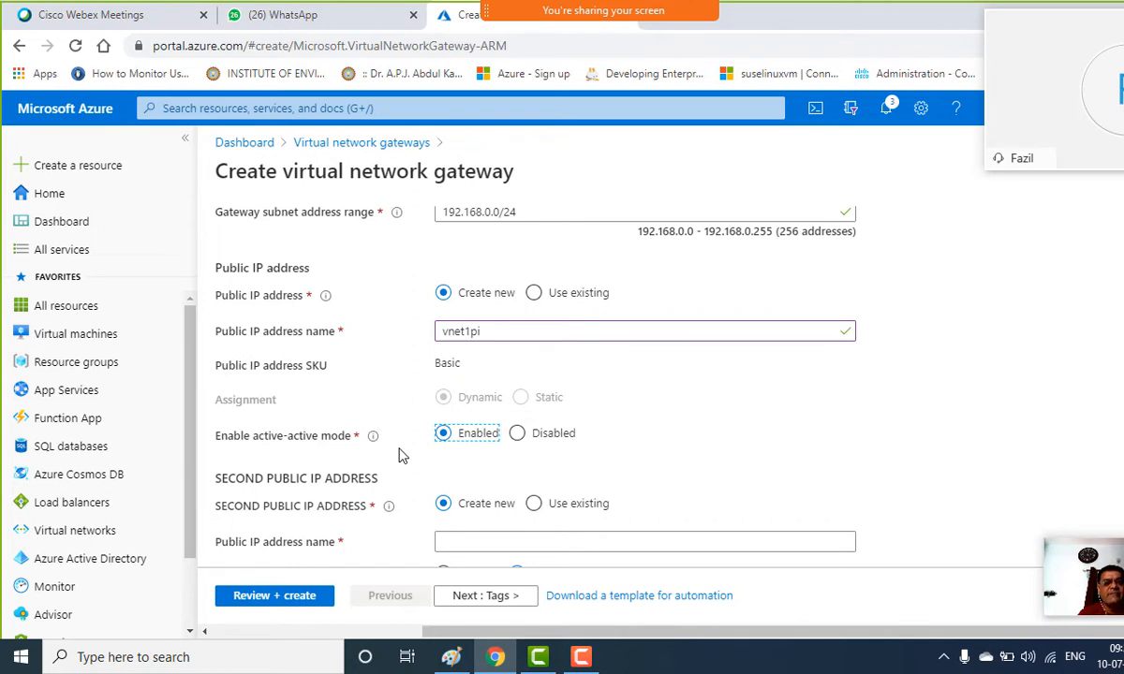
click(518, 434)
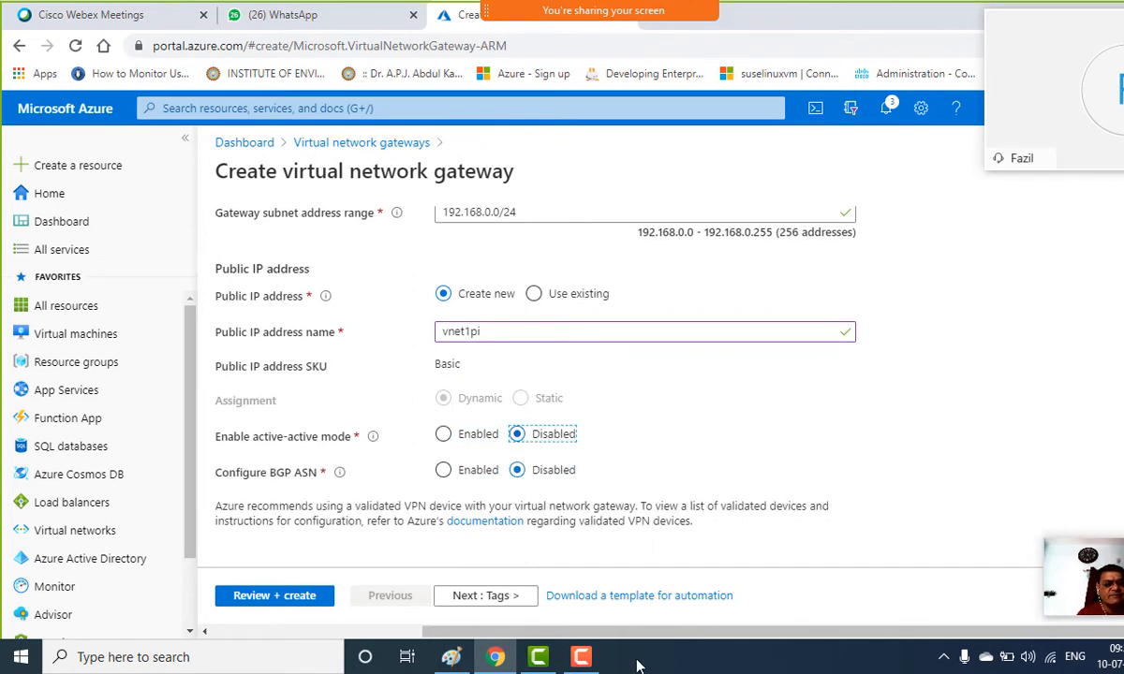
Step: Move through Tags and Review + create validation, then create the vngvnet1 gateway
click(485, 602)
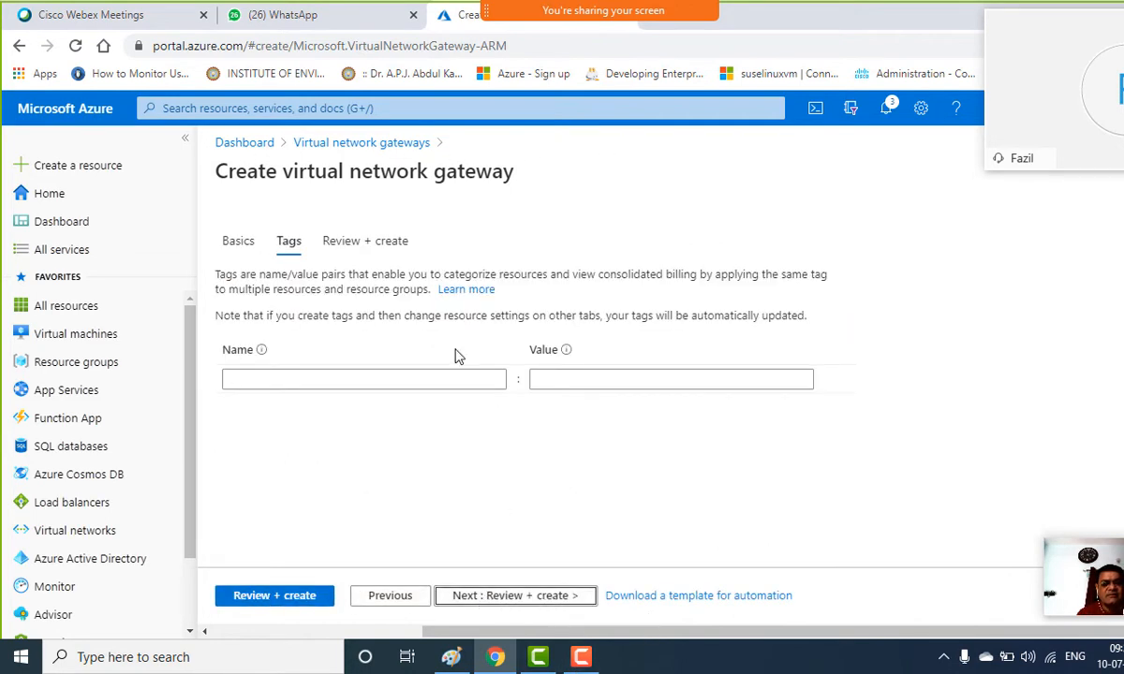
click(516, 595)
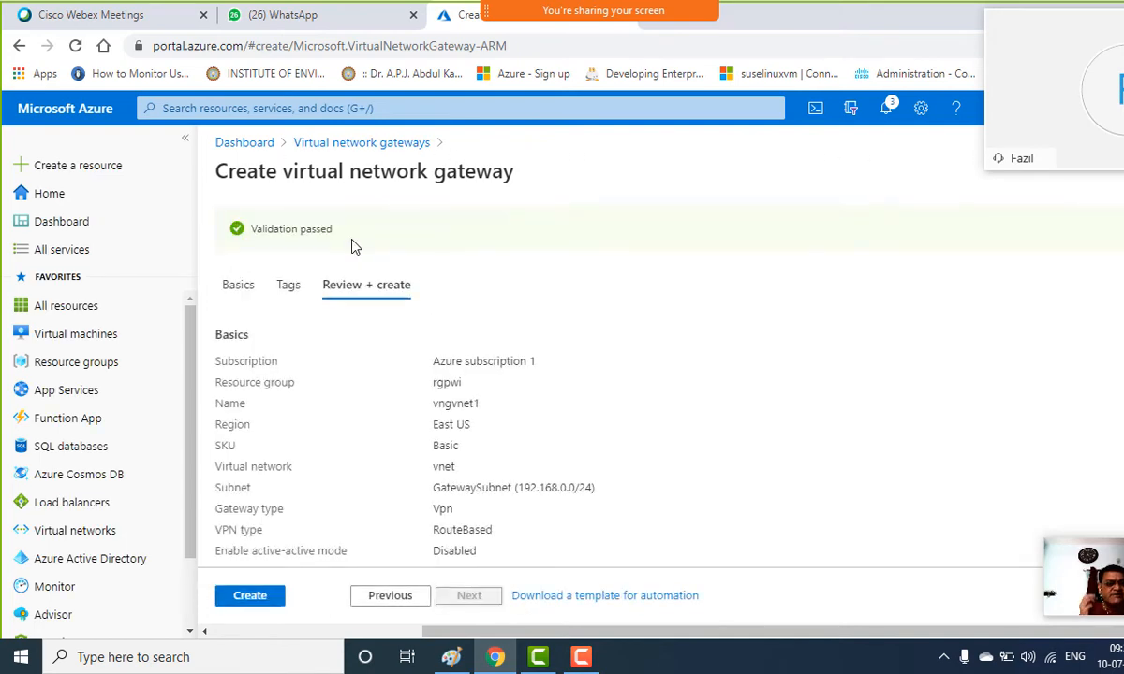
click(248, 604)
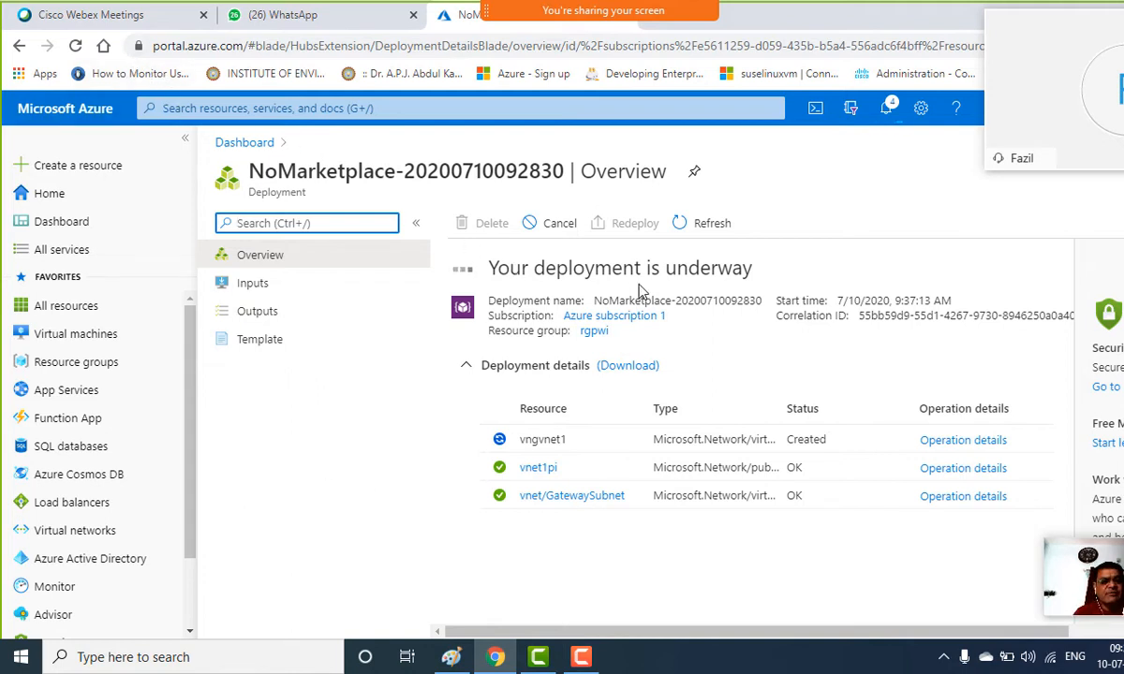
Step: Search 'vng' and open Virtual network gateways, showing vngvnet1 in East US
click(269, 108)
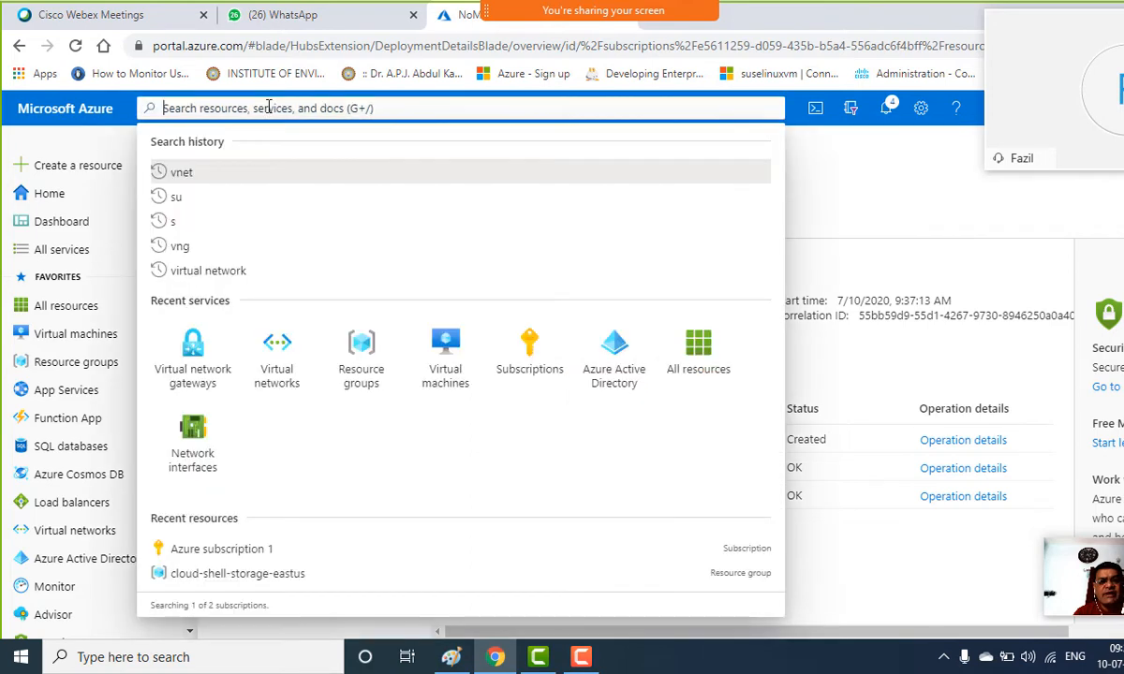
text(vnet)
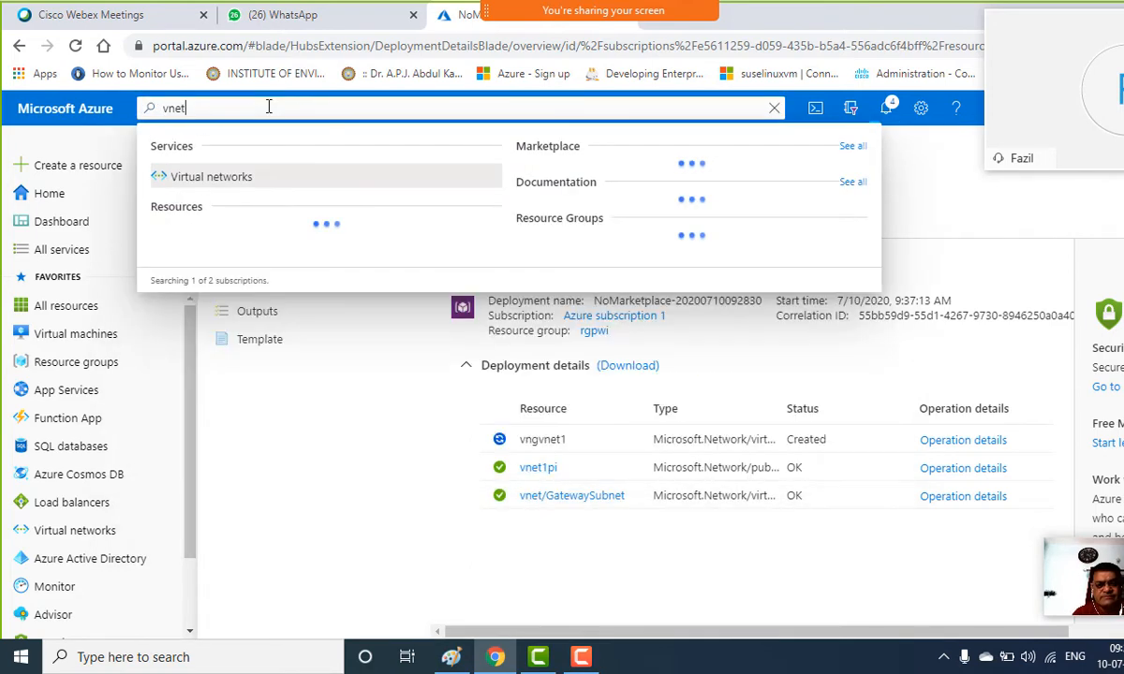
key(BackSpace)
key(BackSpace)
key(BackSpace)
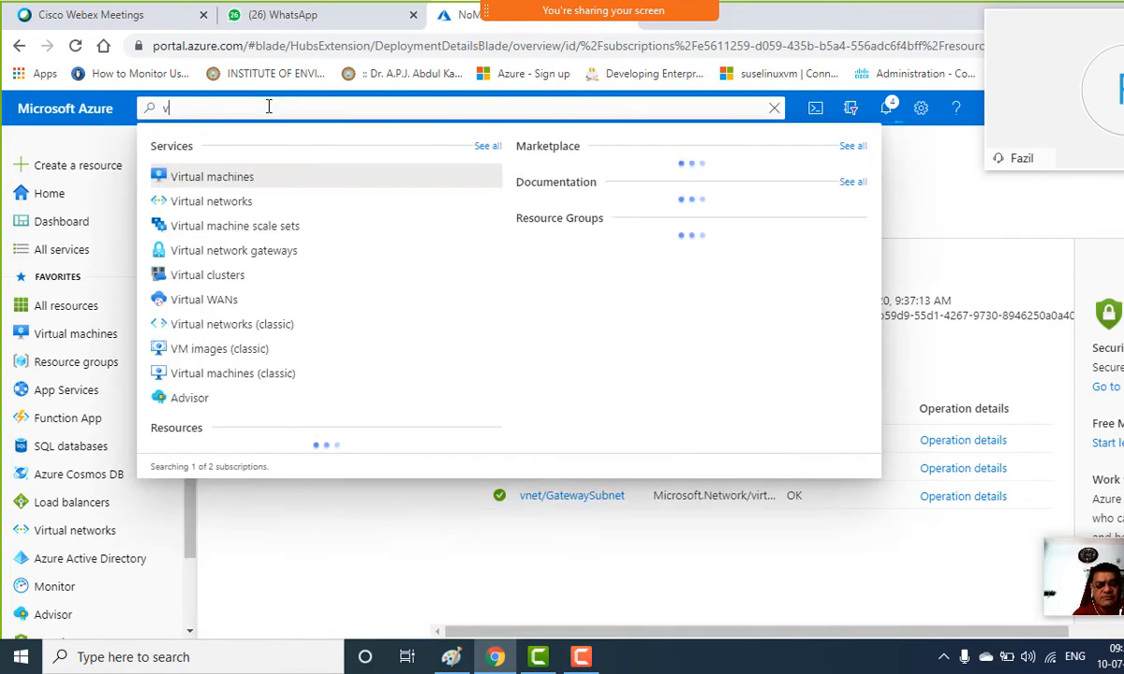
text(ng)
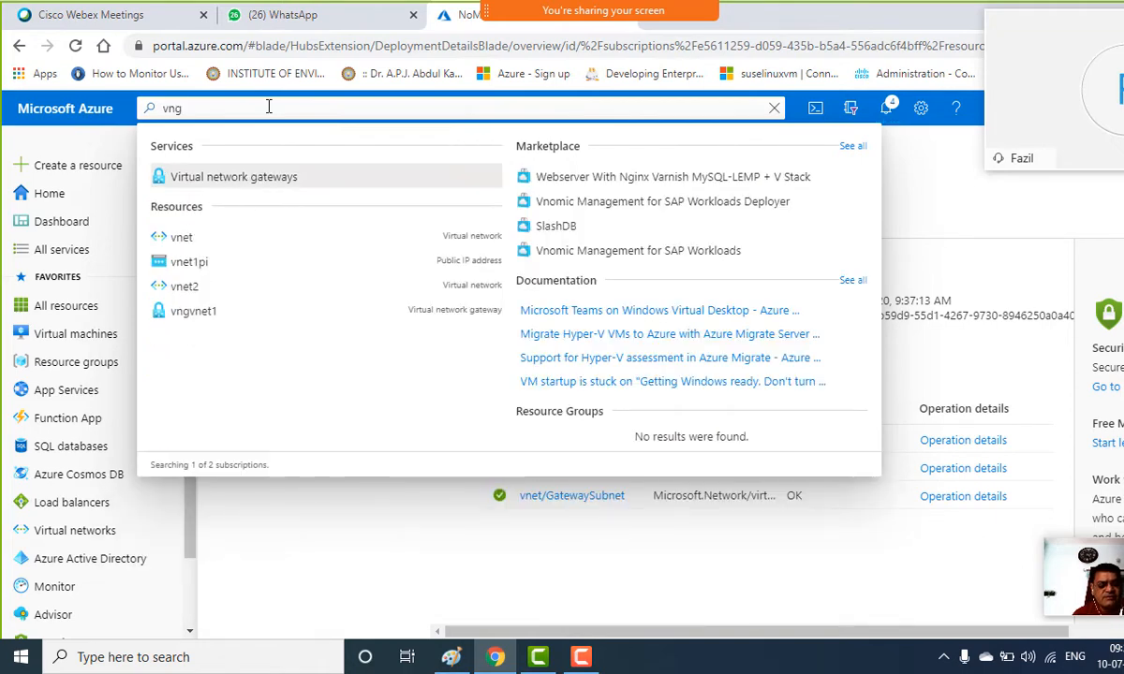
key(Return)
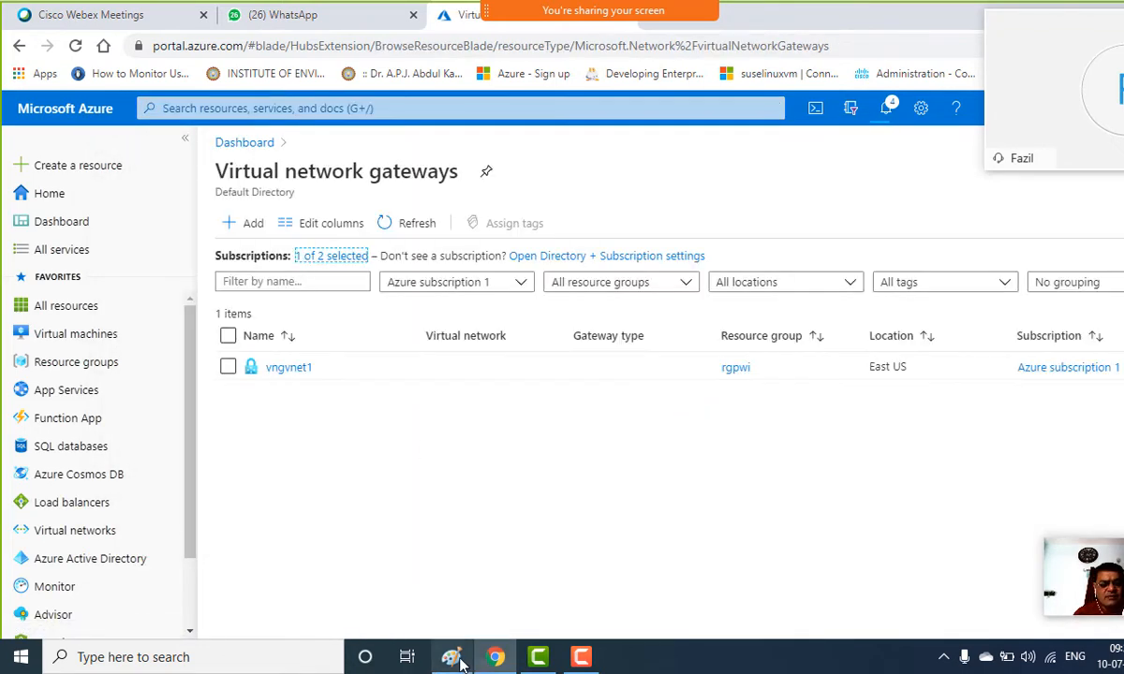
Step: Commit the text note on the Paint network diagram and return to the gateway list
click(452, 657)
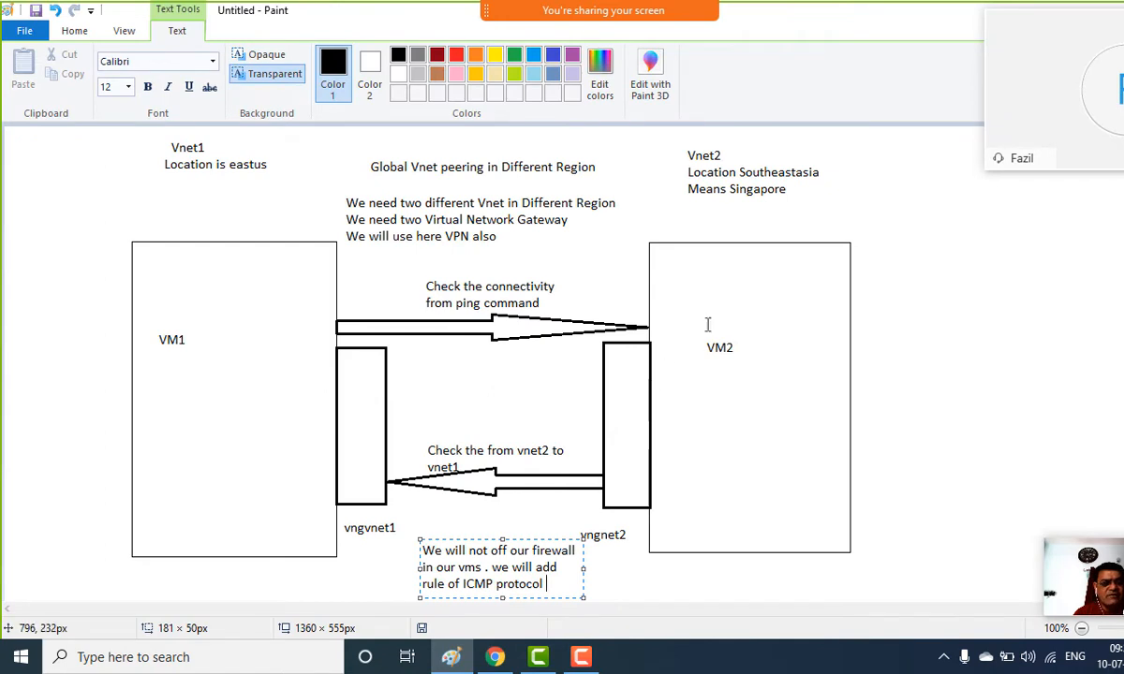
click(604, 539)
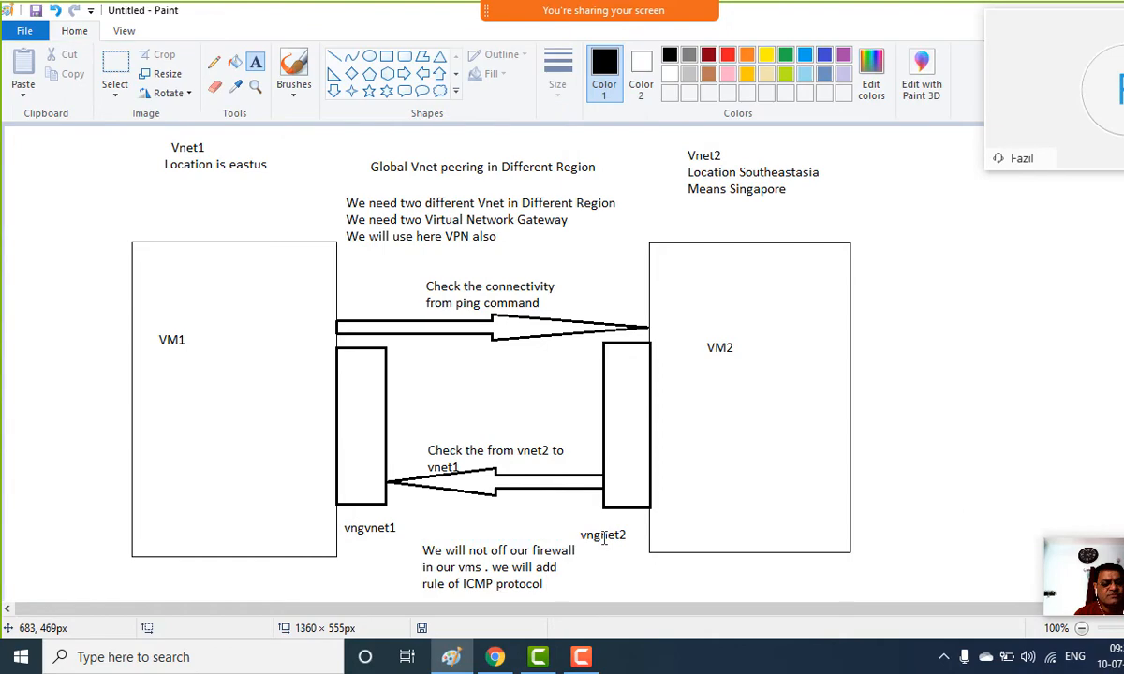
click(497, 658)
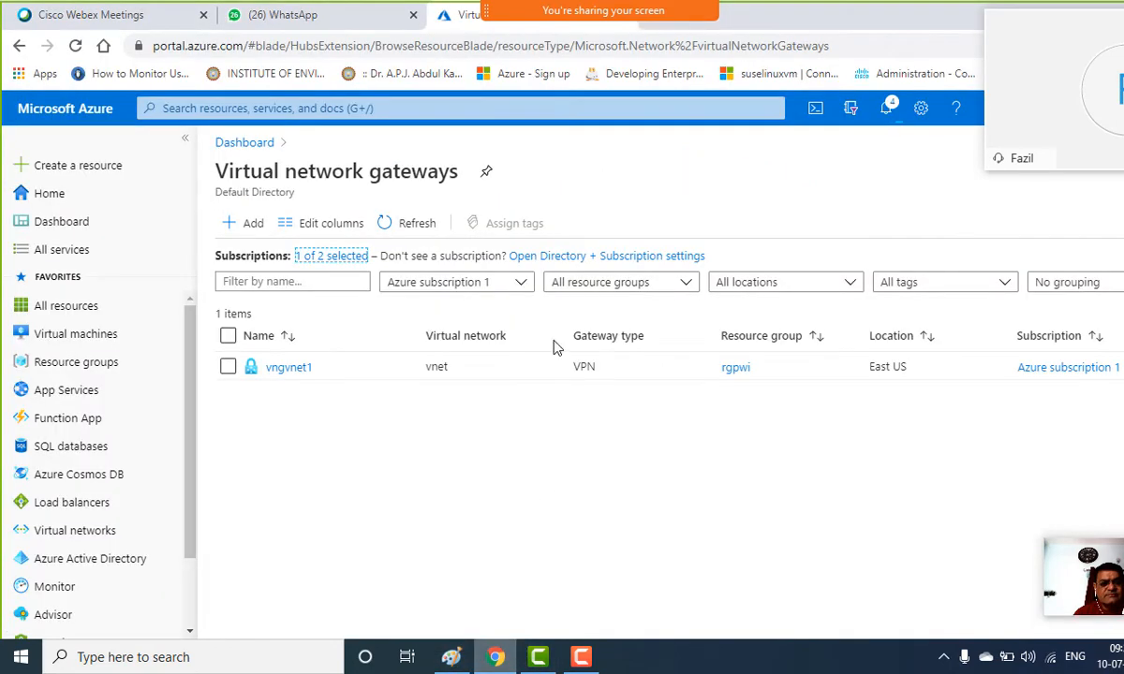
Step: Add a new virtual network gateway named vngvnet2 with region Southeast Asia
click(249, 224)
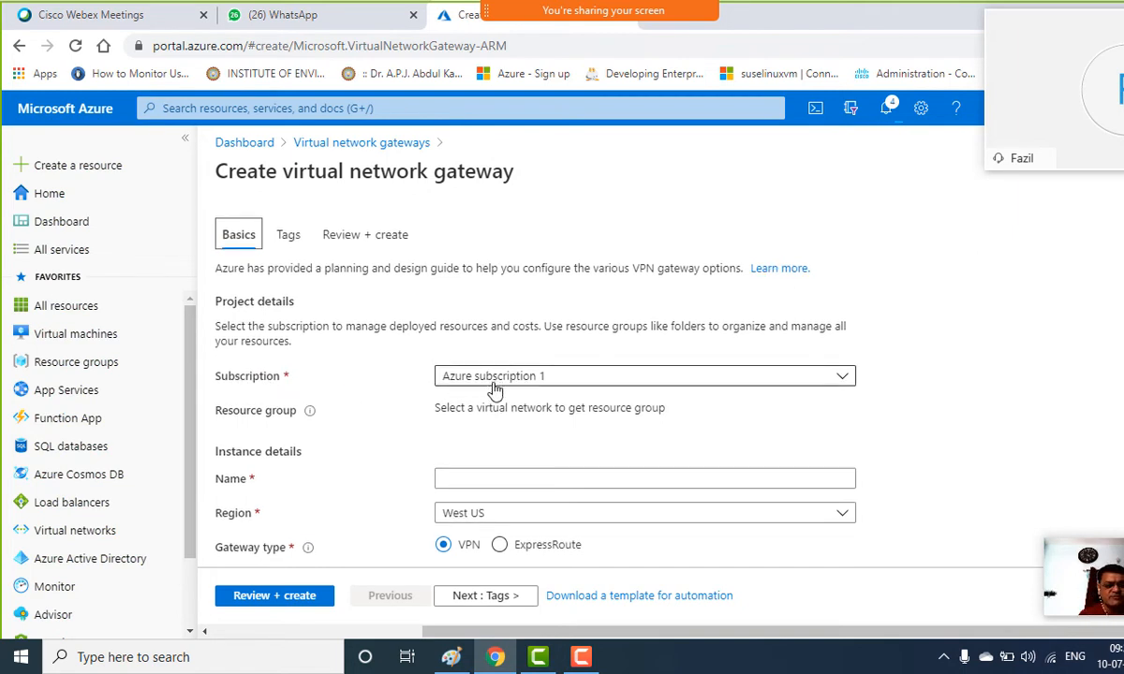
scroll(493, 390, down, 2)
click(488, 311)
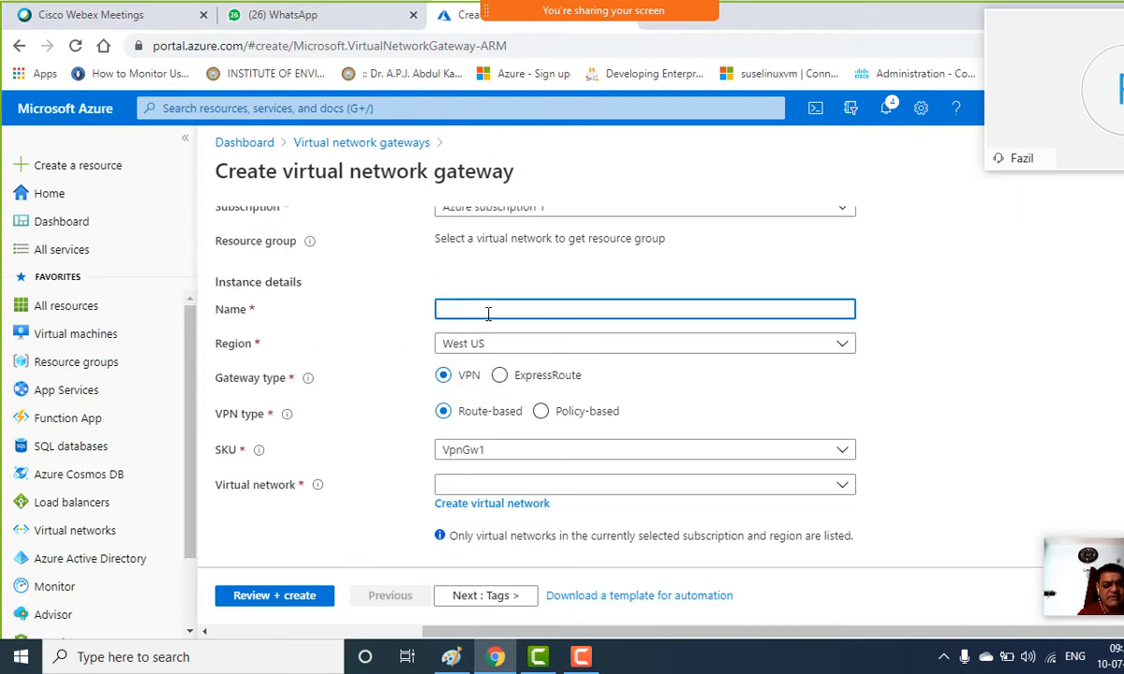
text(vngvnet2)
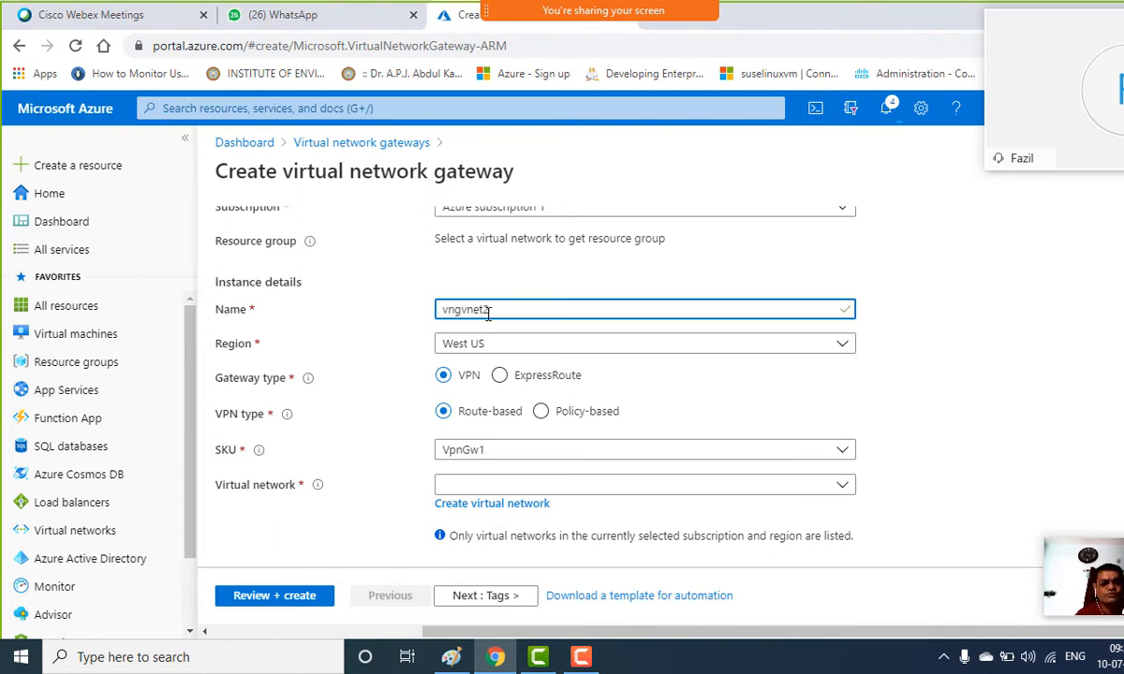
click(847, 350)
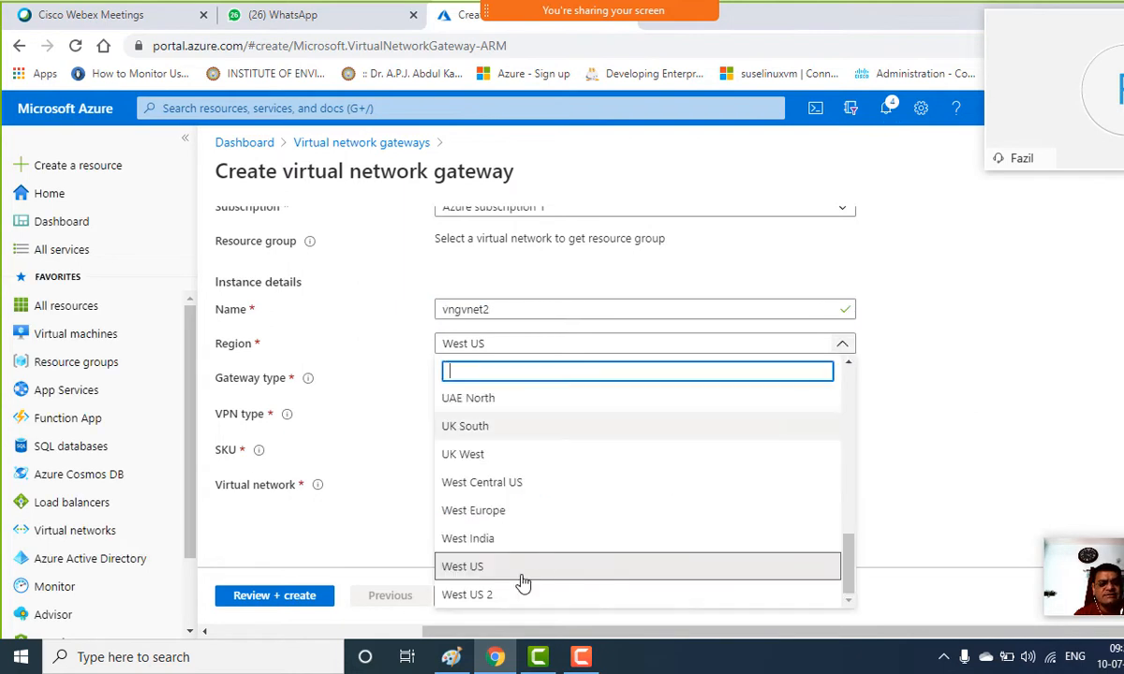
click(449, 657)
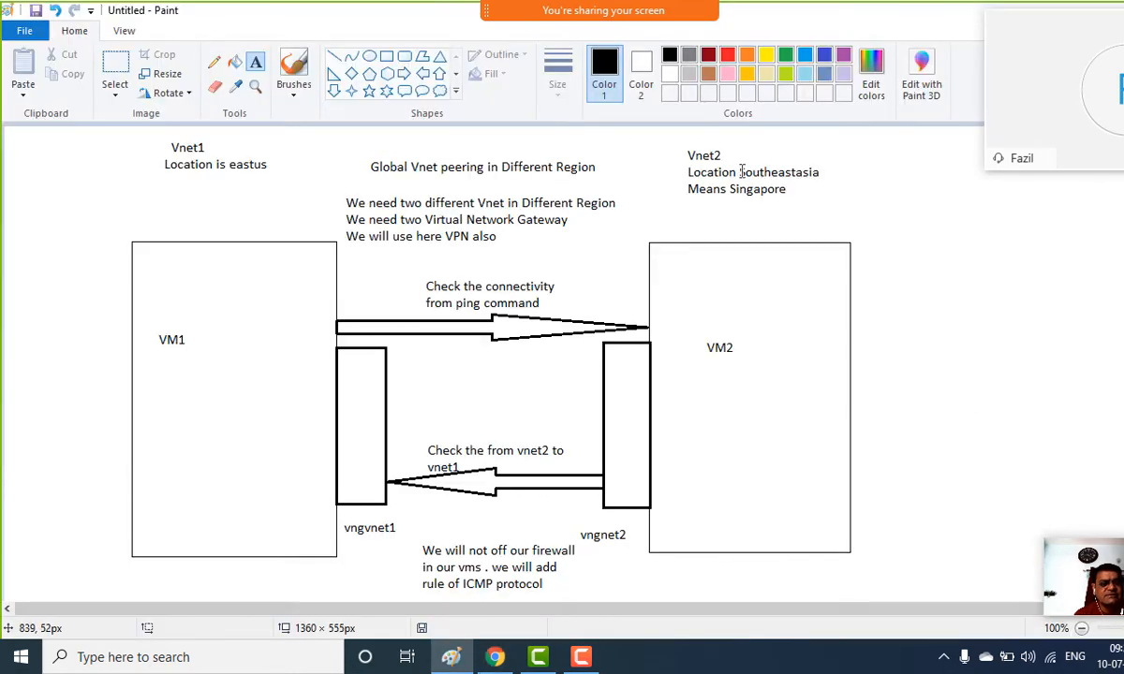
click(494, 658)
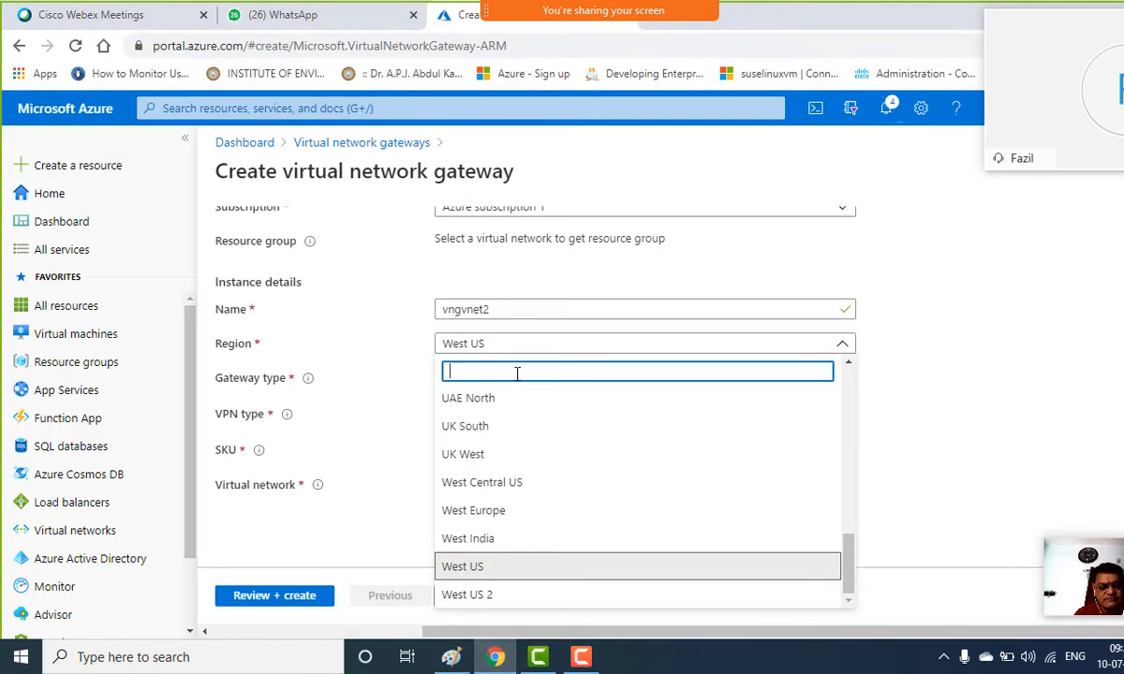
text(south)
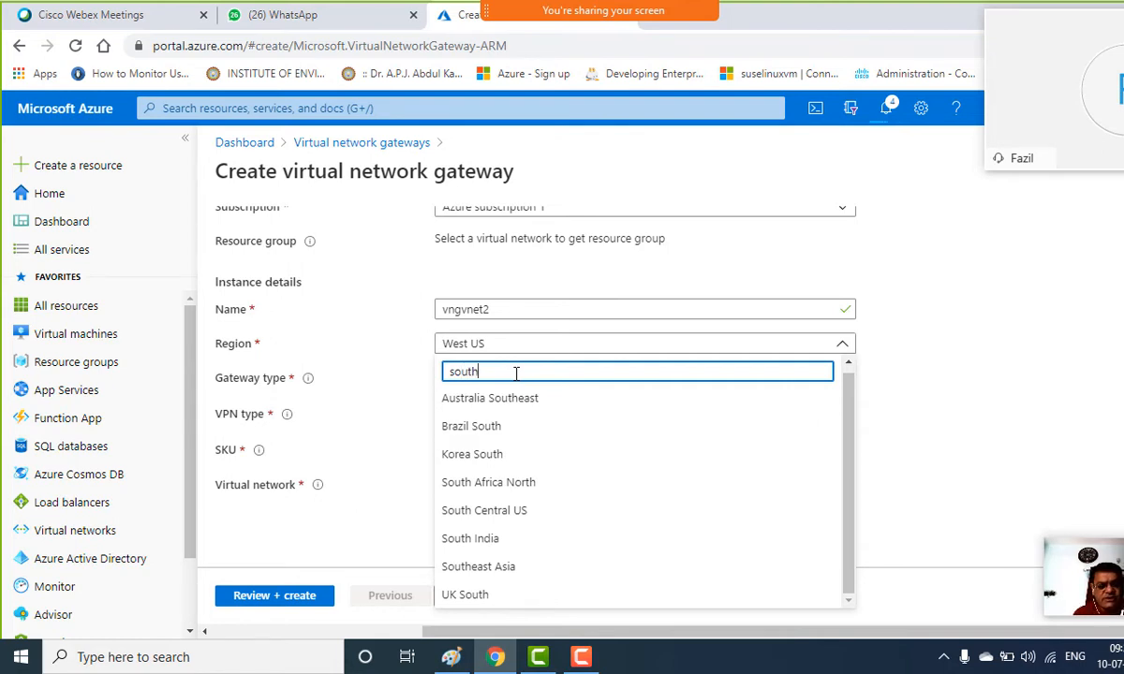
click(483, 567)
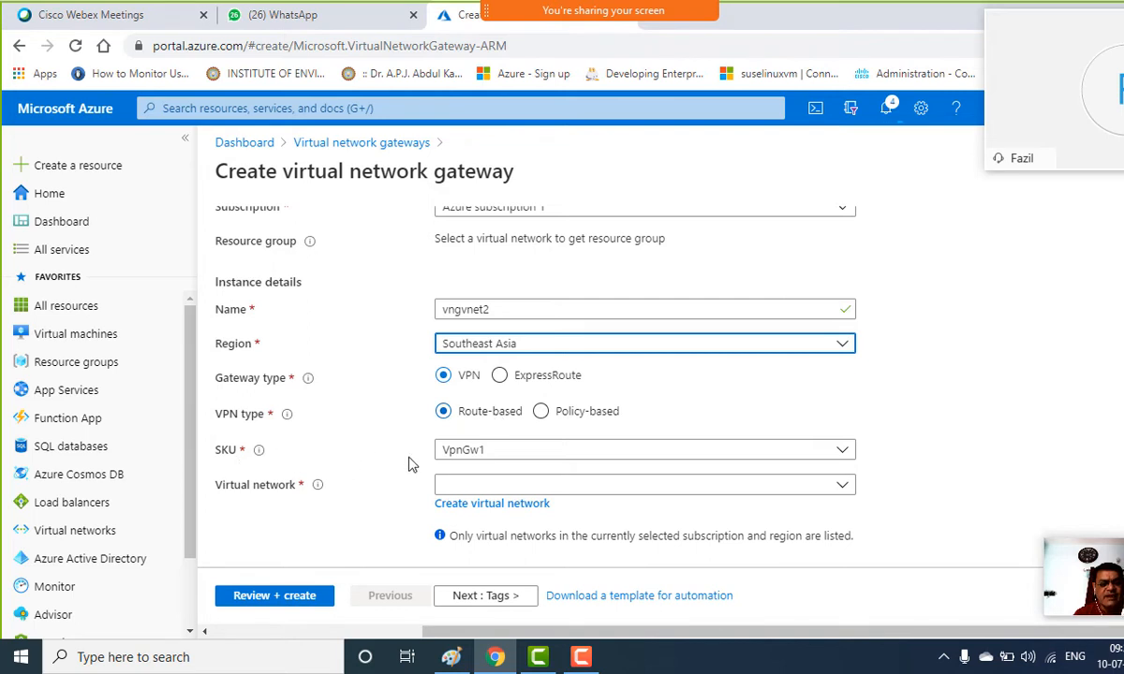
Step: Keep the Basic gateway SKU and attach the gateway to virtual network vnet2
click(470, 459)
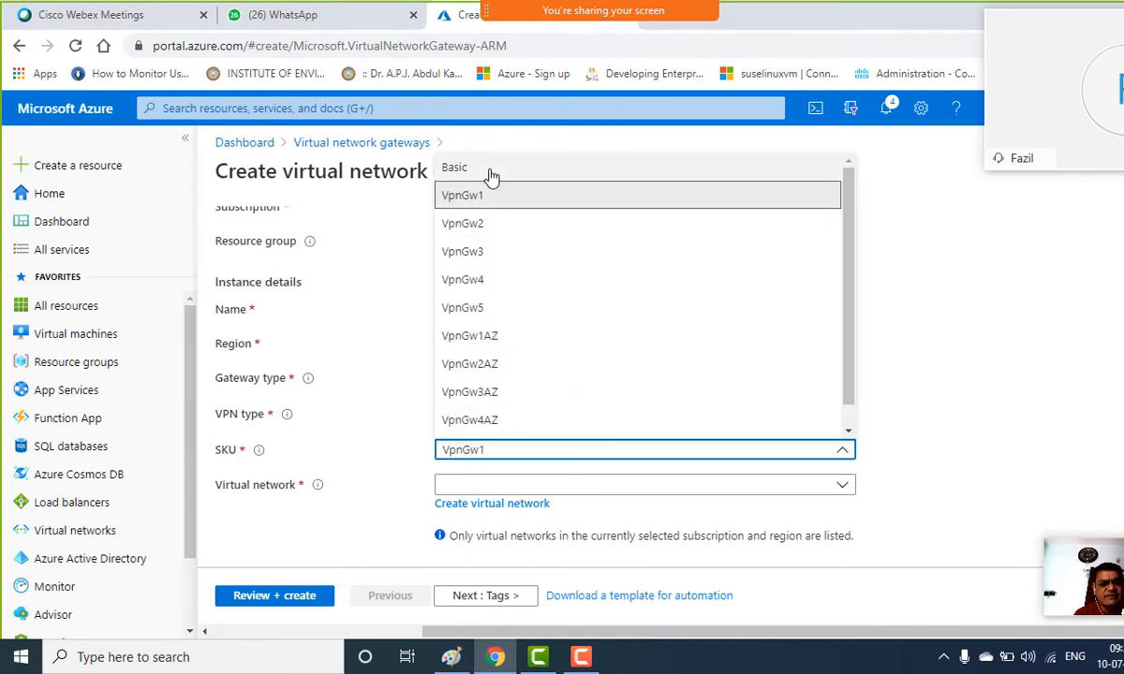
click(491, 173)
click(497, 456)
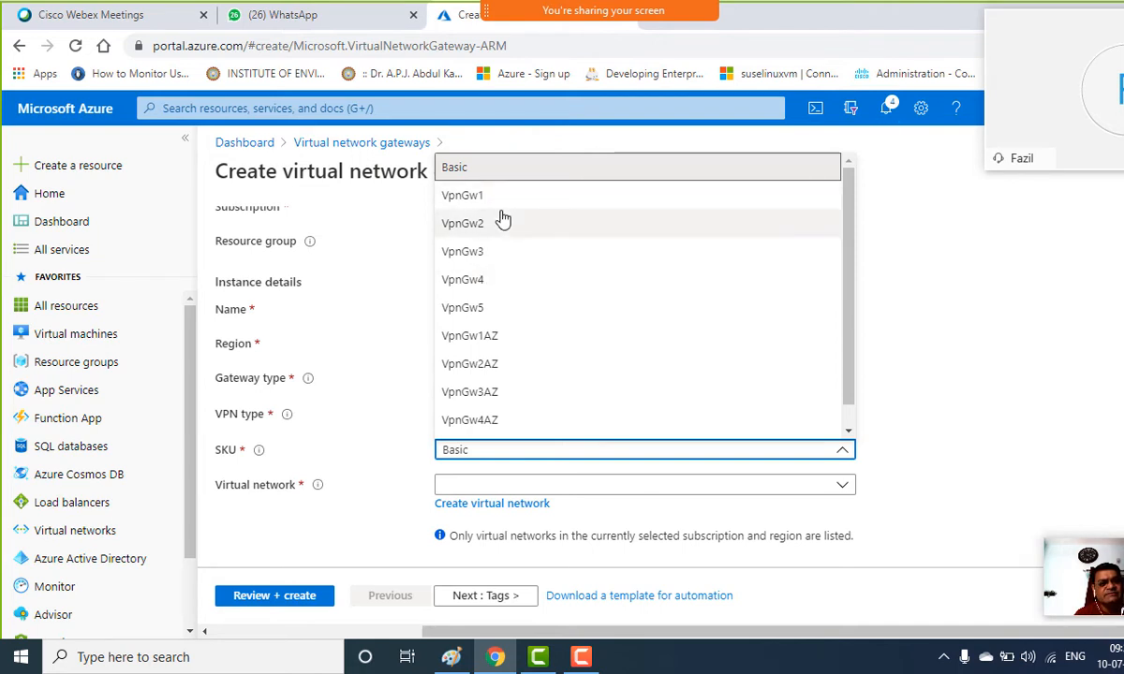
click(503, 173)
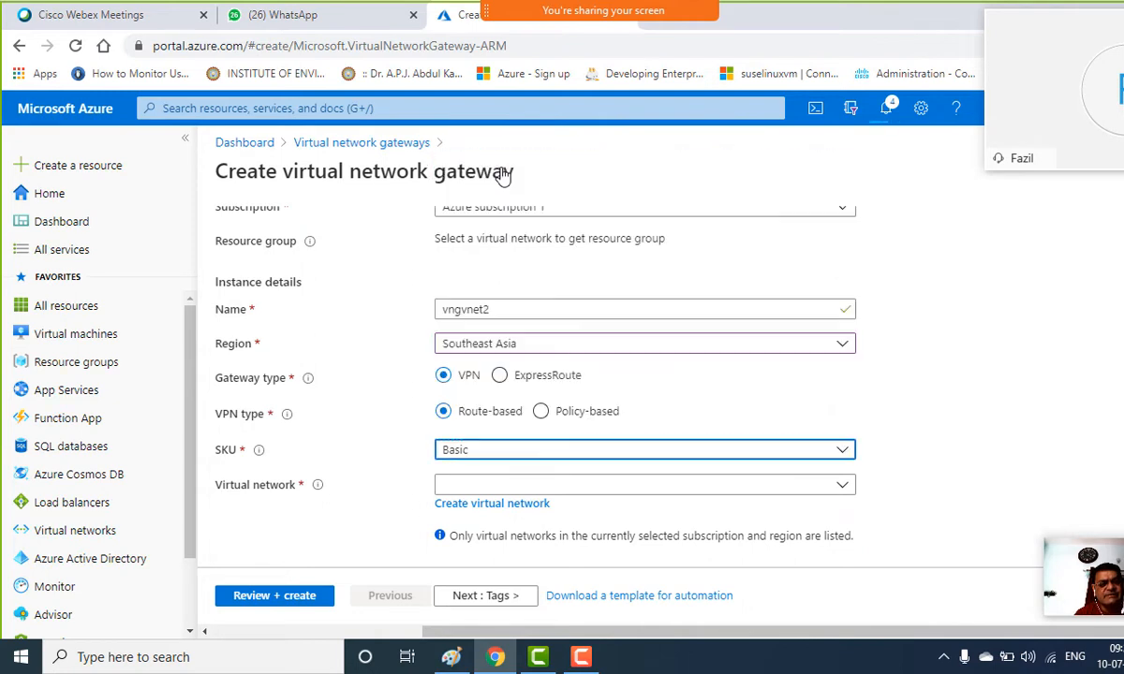
scroll(340, 476, down, 2)
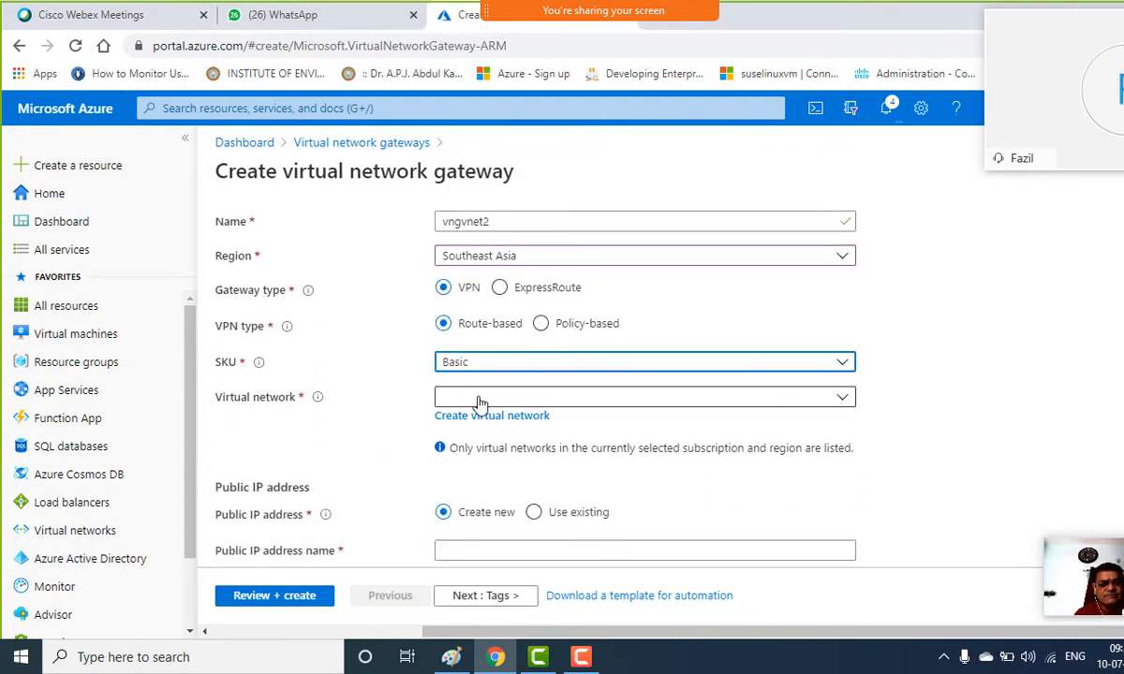
click(844, 399)
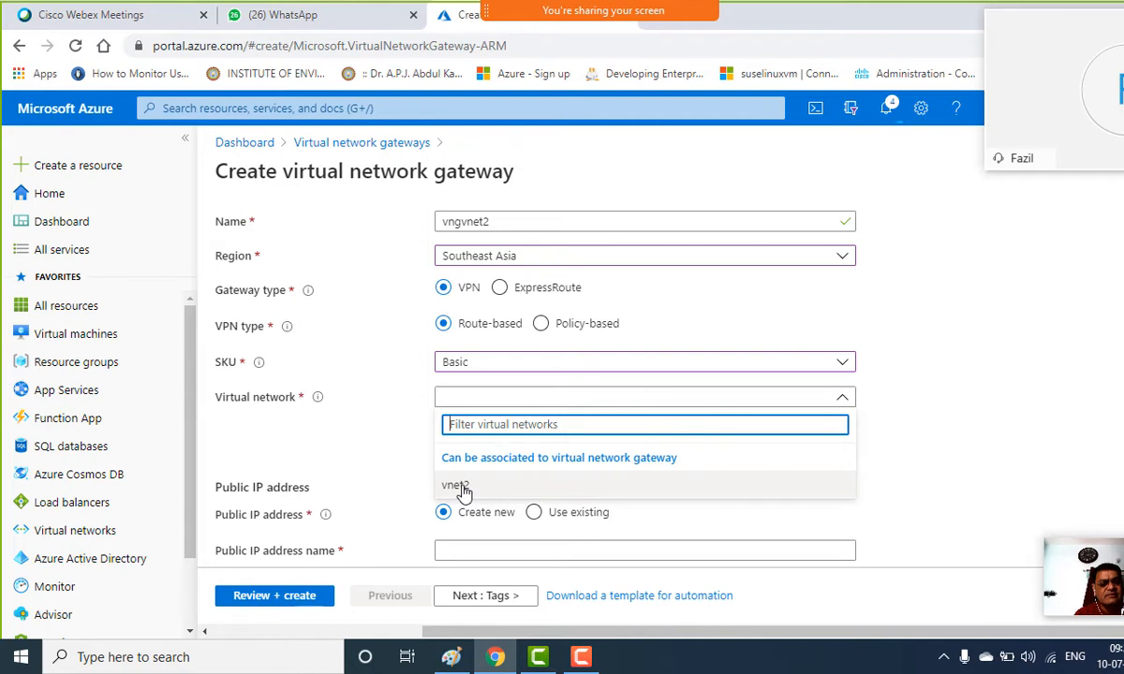
click(459, 487)
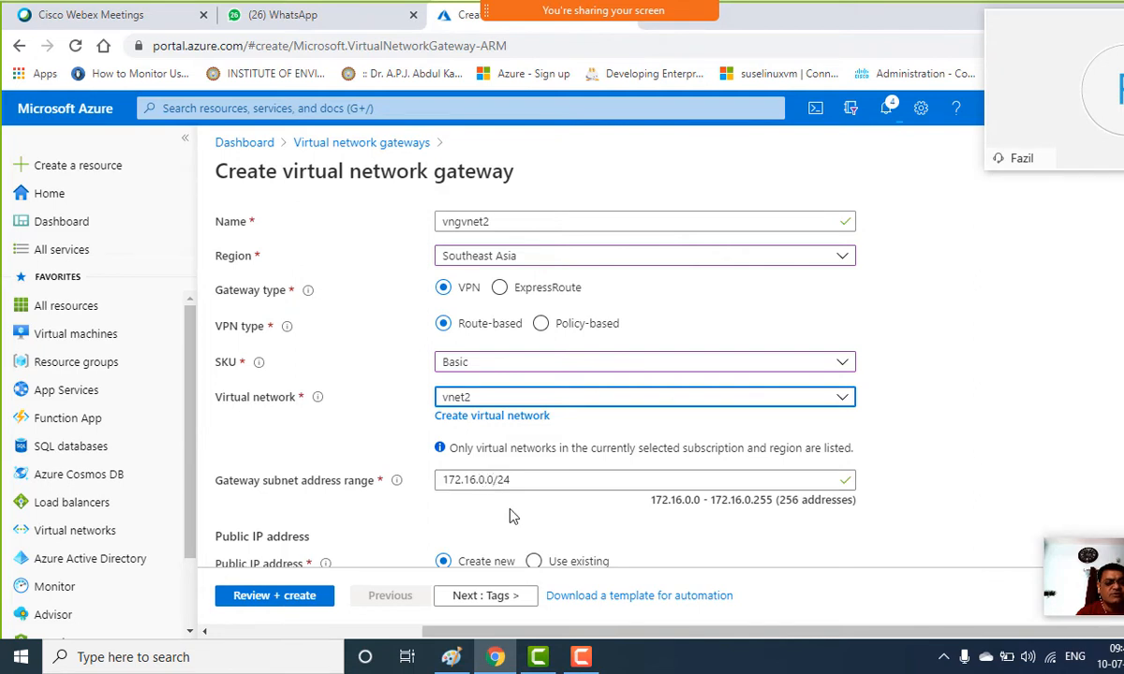
Step: Name the new public IP address vnet2pip and continue to the Tags step
scroll(512, 516, down, 2)
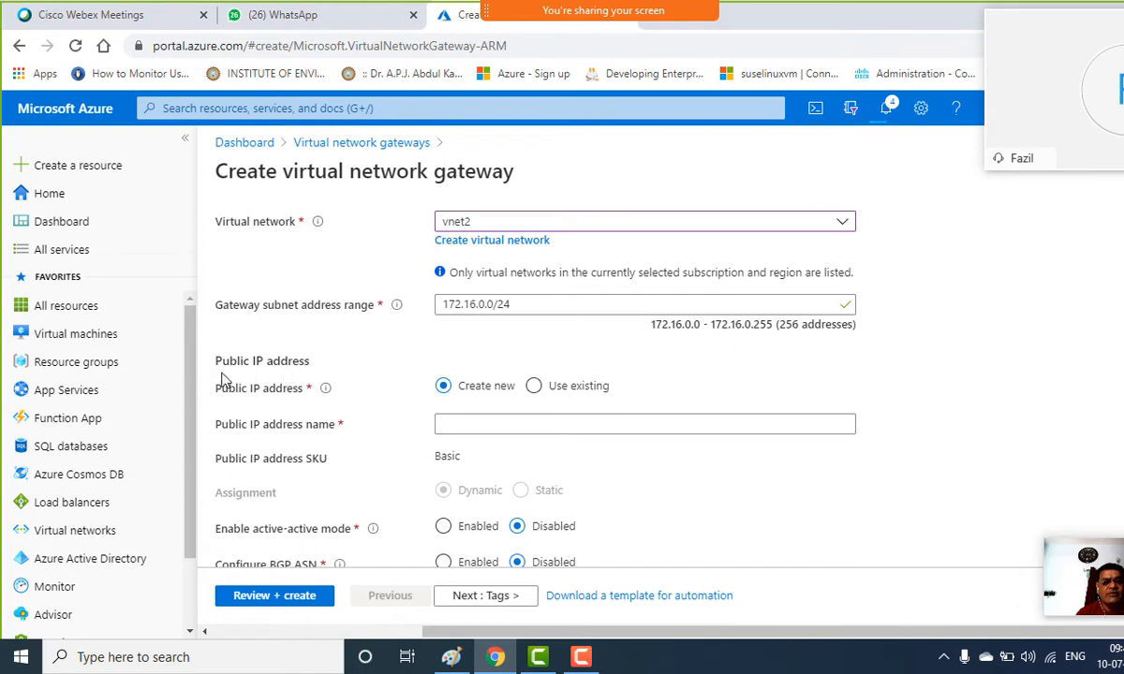
click(468, 424)
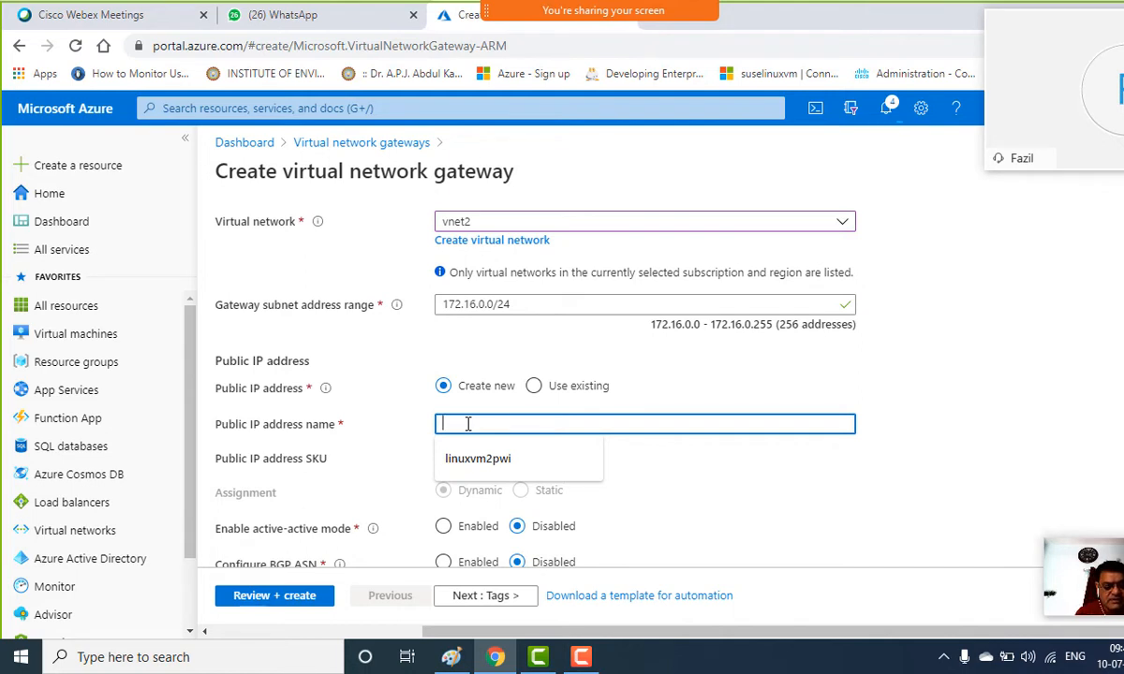
text(vnet2pi)
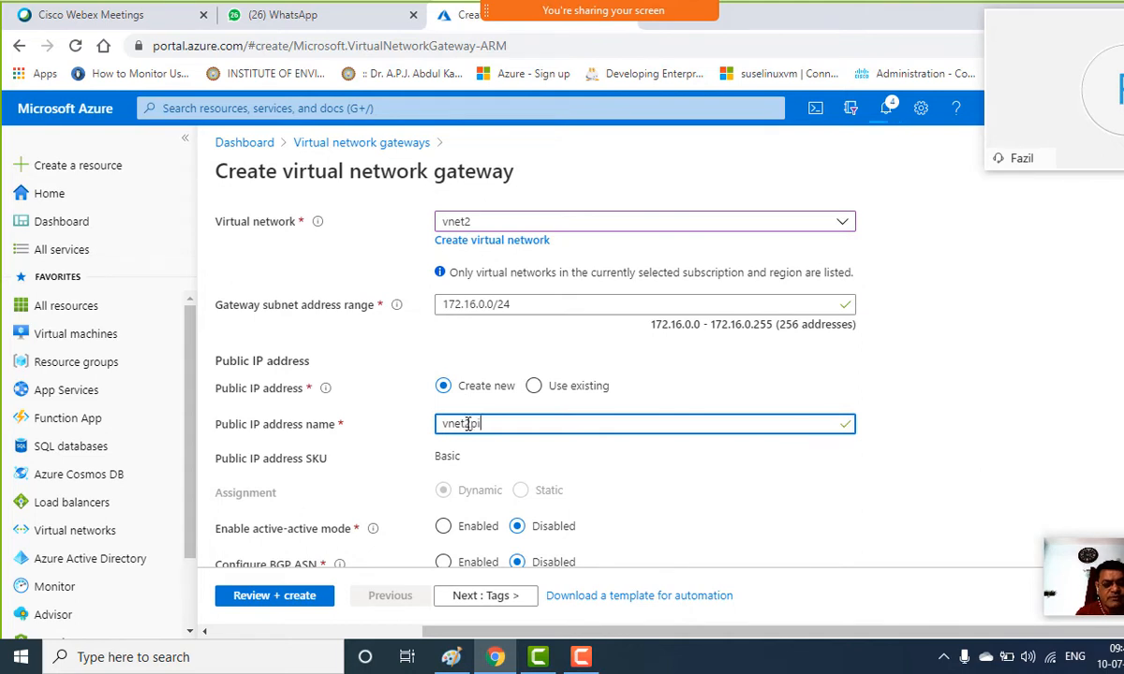
text(p)
scroll(562, 412, down, 1)
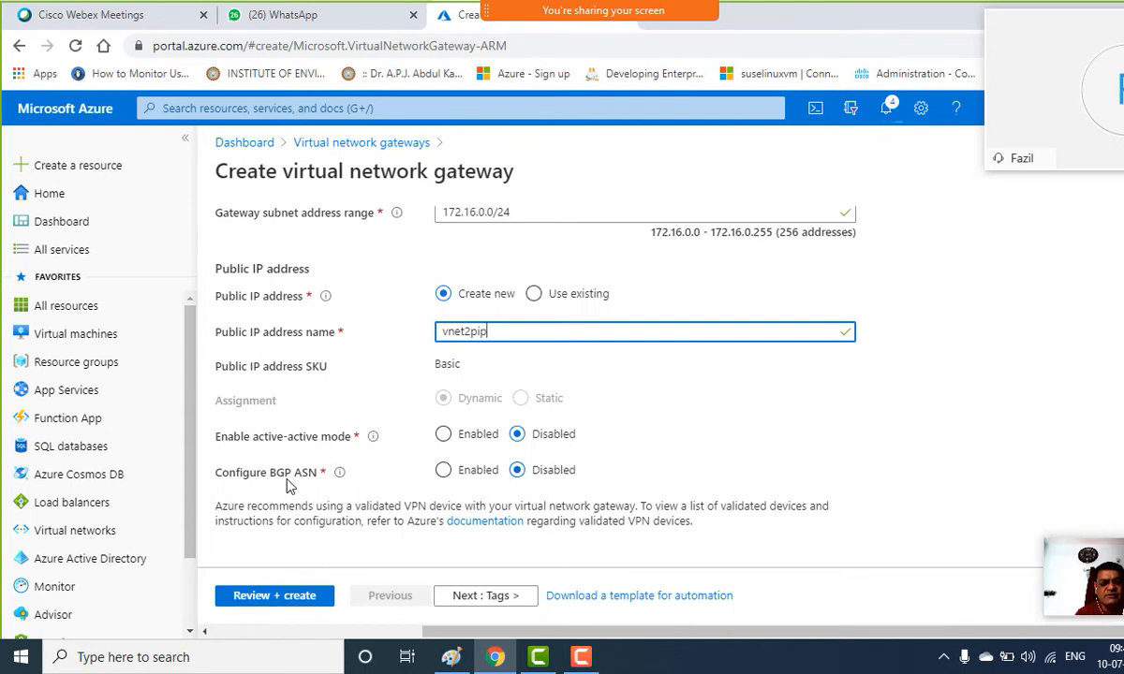
click(495, 607)
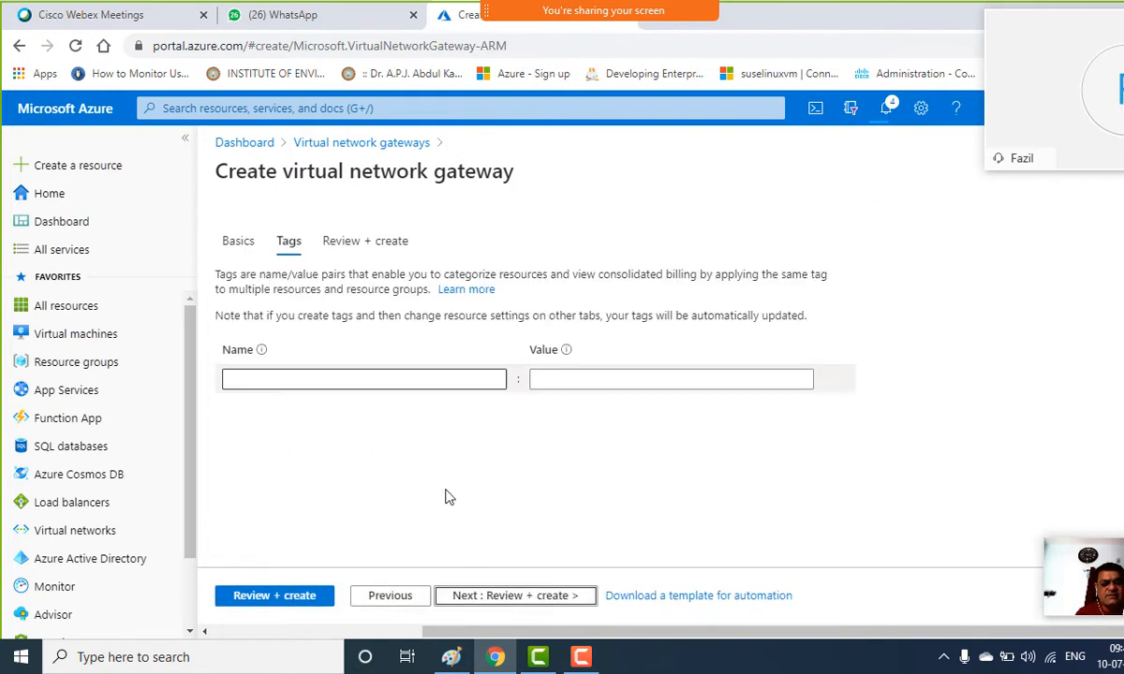
Step: Validate and create the vngvnet2 gateway, then open its in-progress deployment overview
click(272, 597)
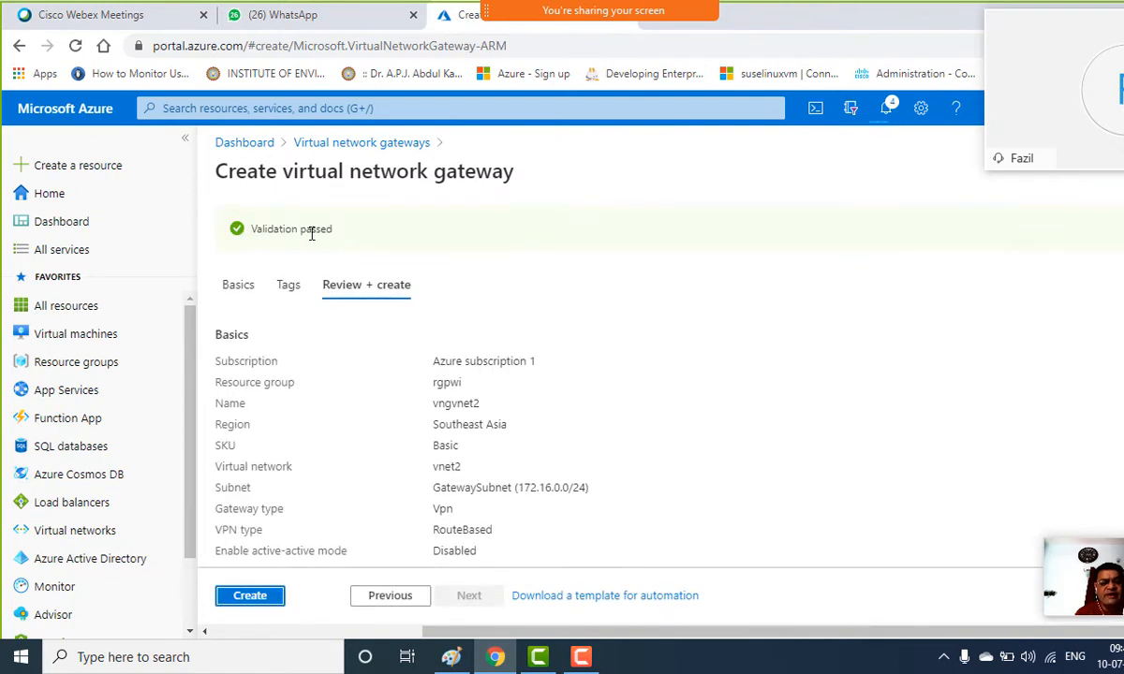
click(249, 597)
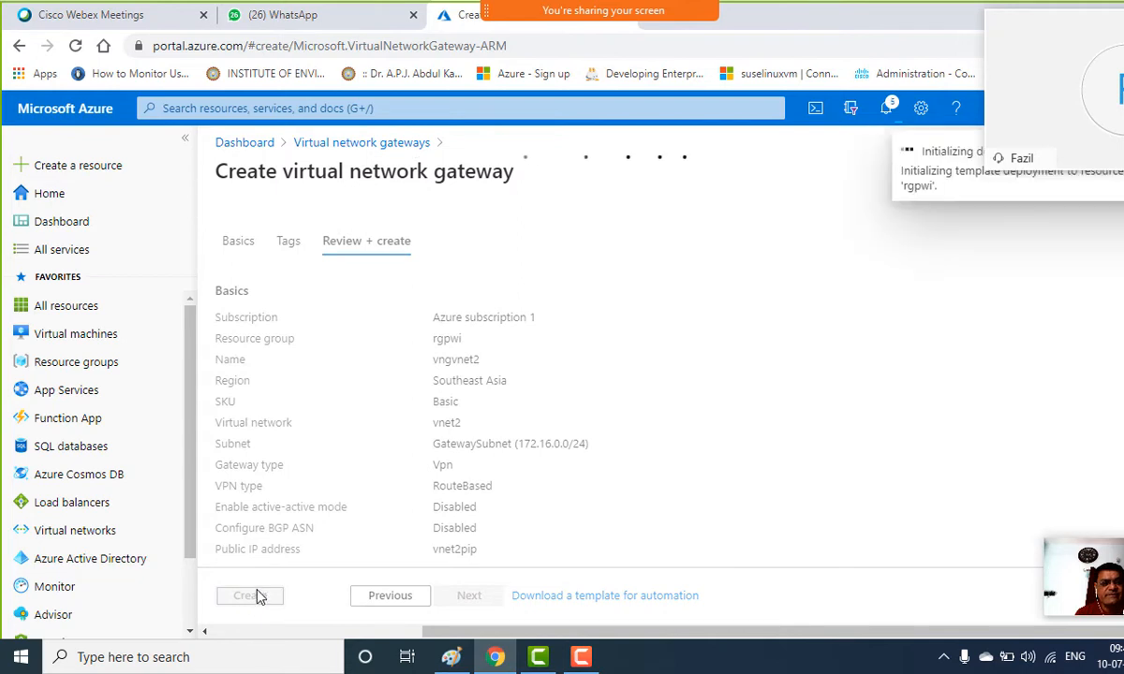
click(887, 110)
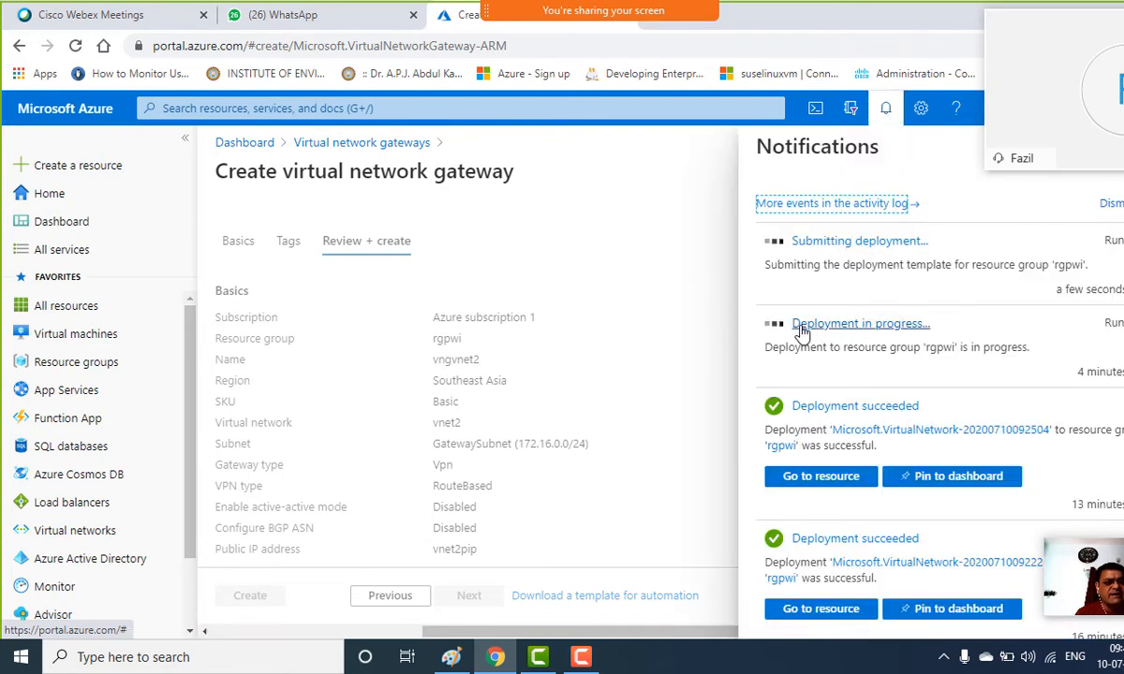
click(902, 330)
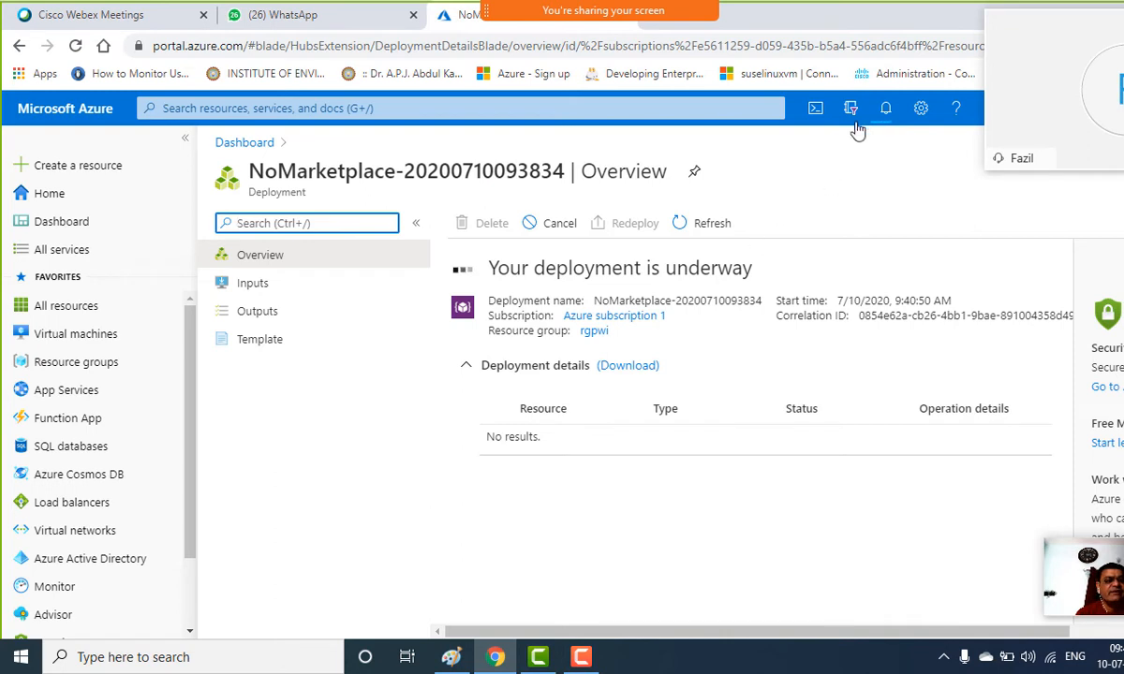
click(889, 110)
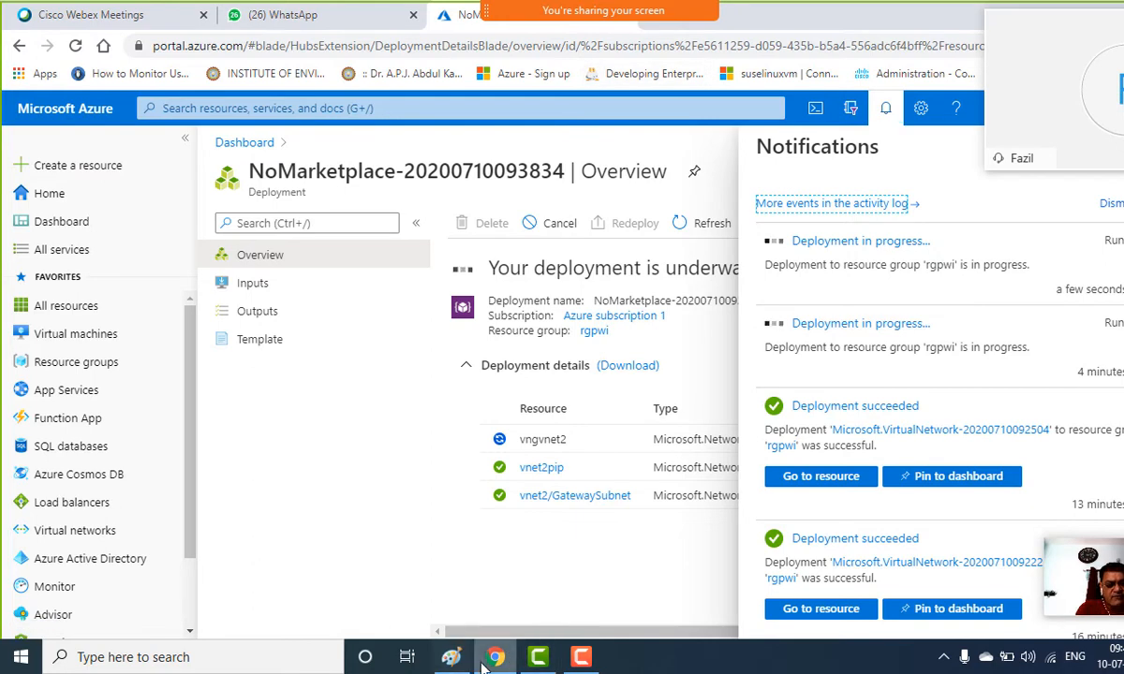
click(452, 658)
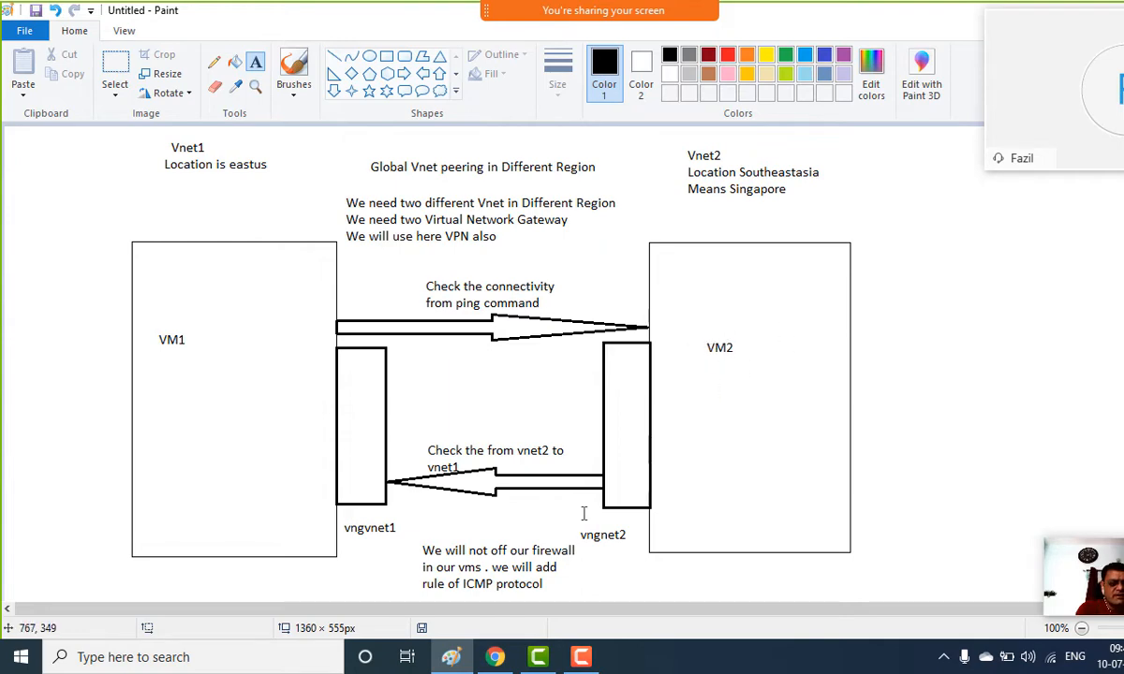
click(496, 658)
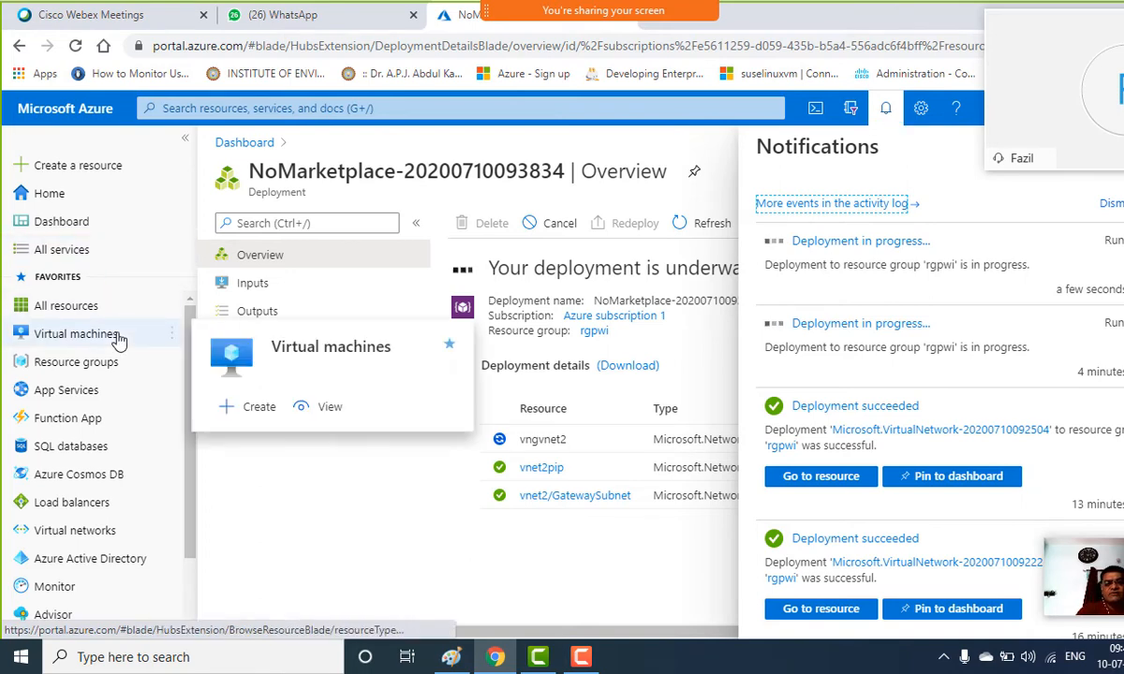
Step: Find Virtual machines with a 'vm' search and open the Create a virtual machine form
click(314, 106)
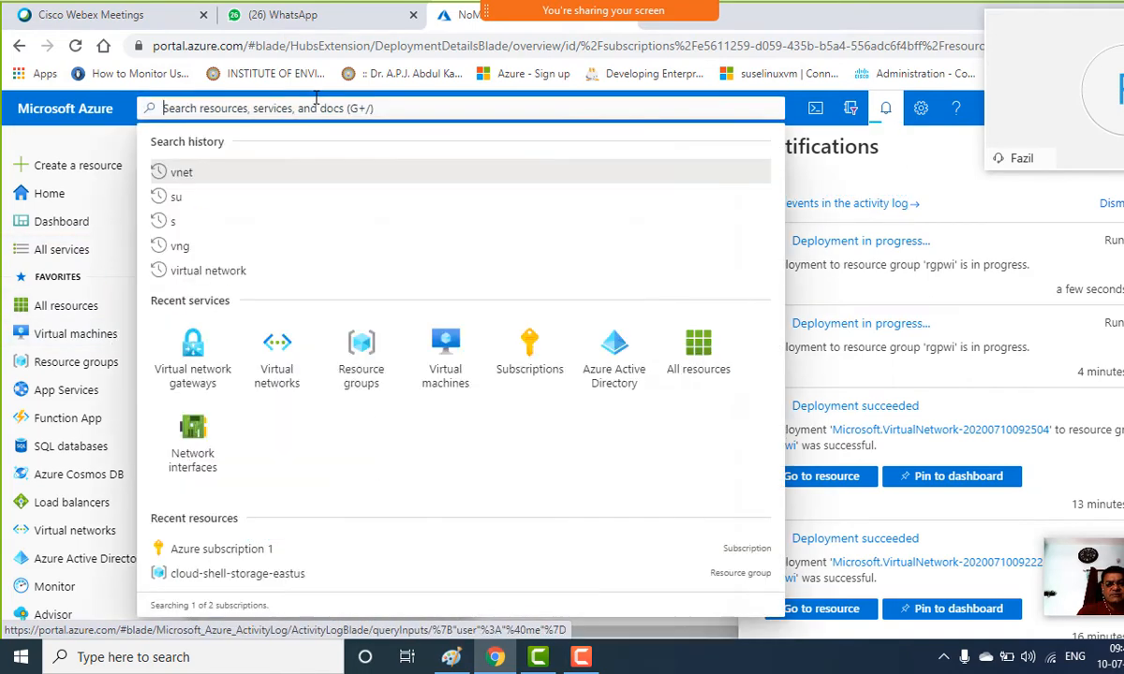
text(vm)
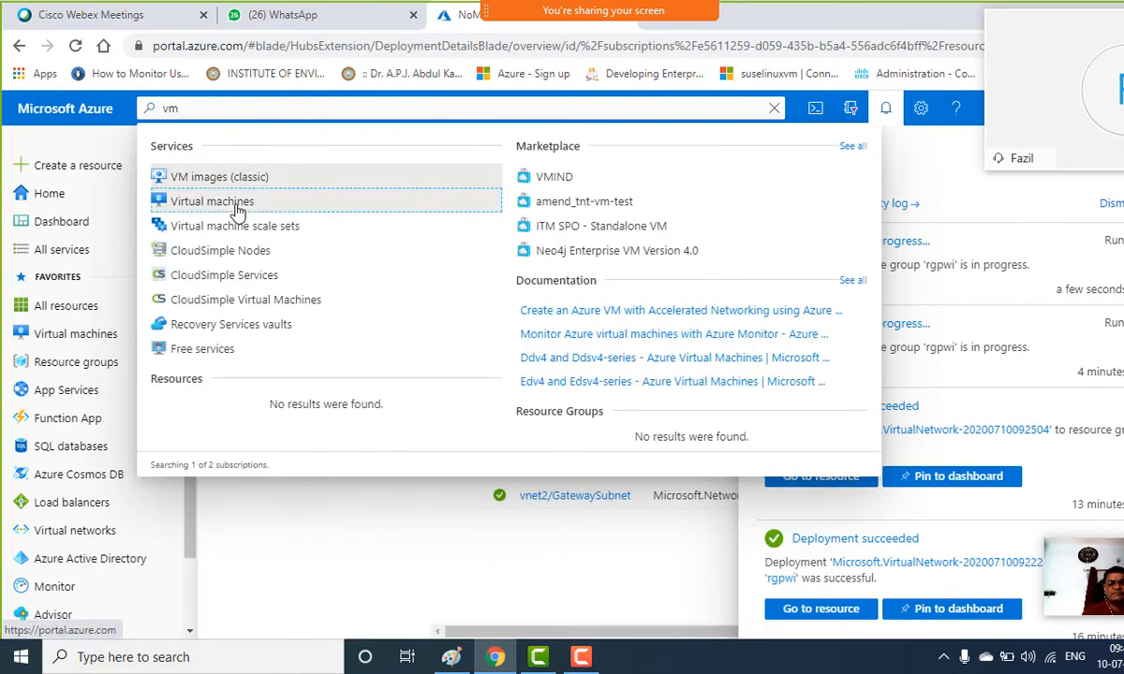
click(236, 208)
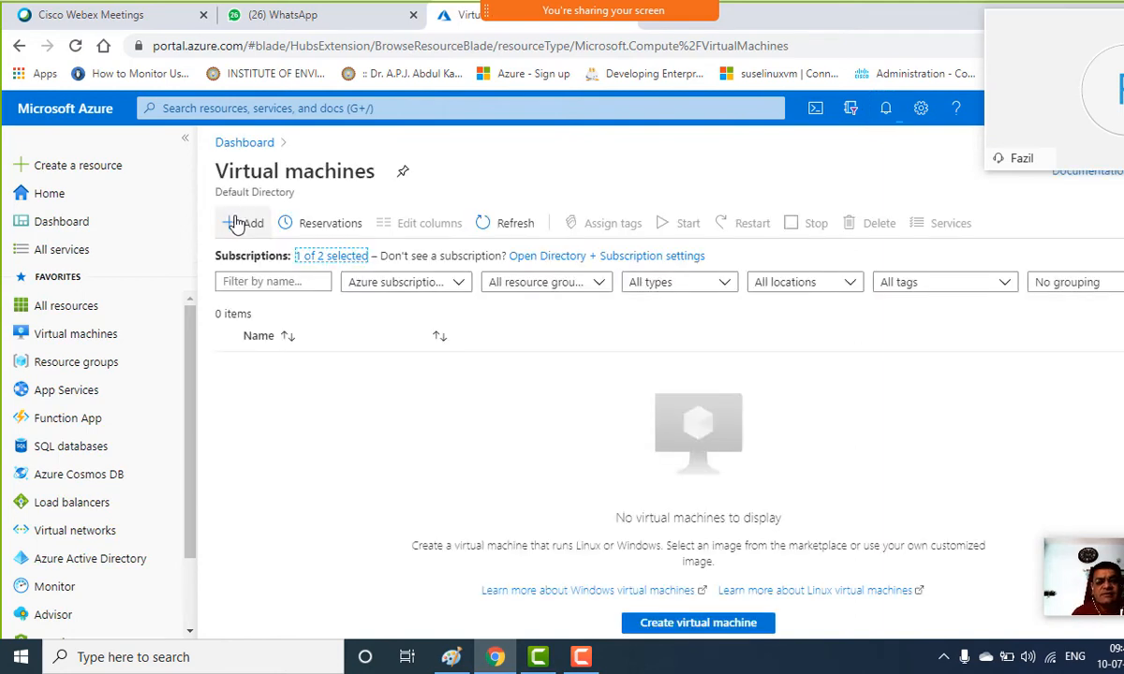
click(237, 223)
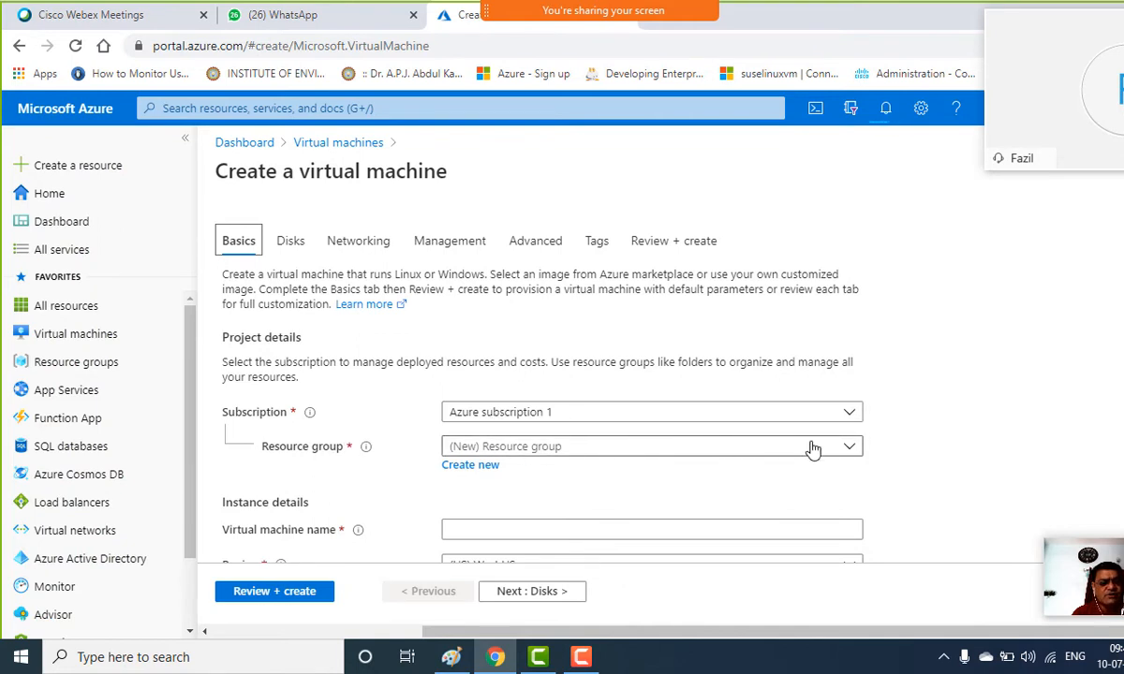
Step: Place the new VM in resource group rgpwi and name it vm1
click(843, 447)
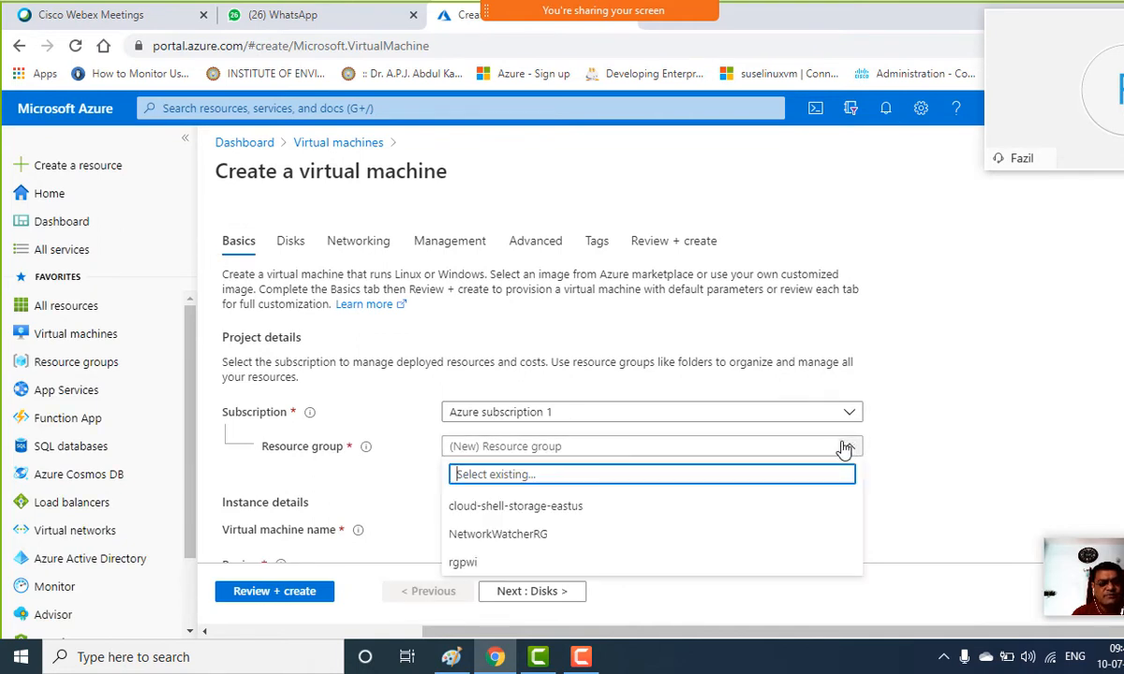
click(485, 565)
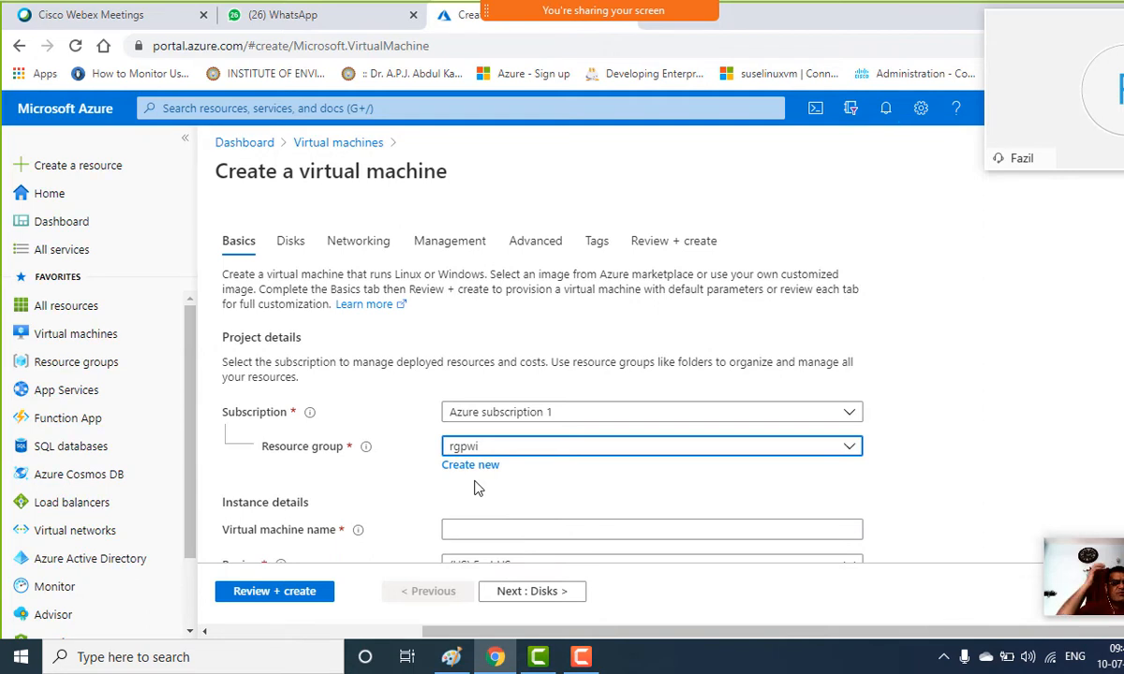
scroll(477, 485, down, 1)
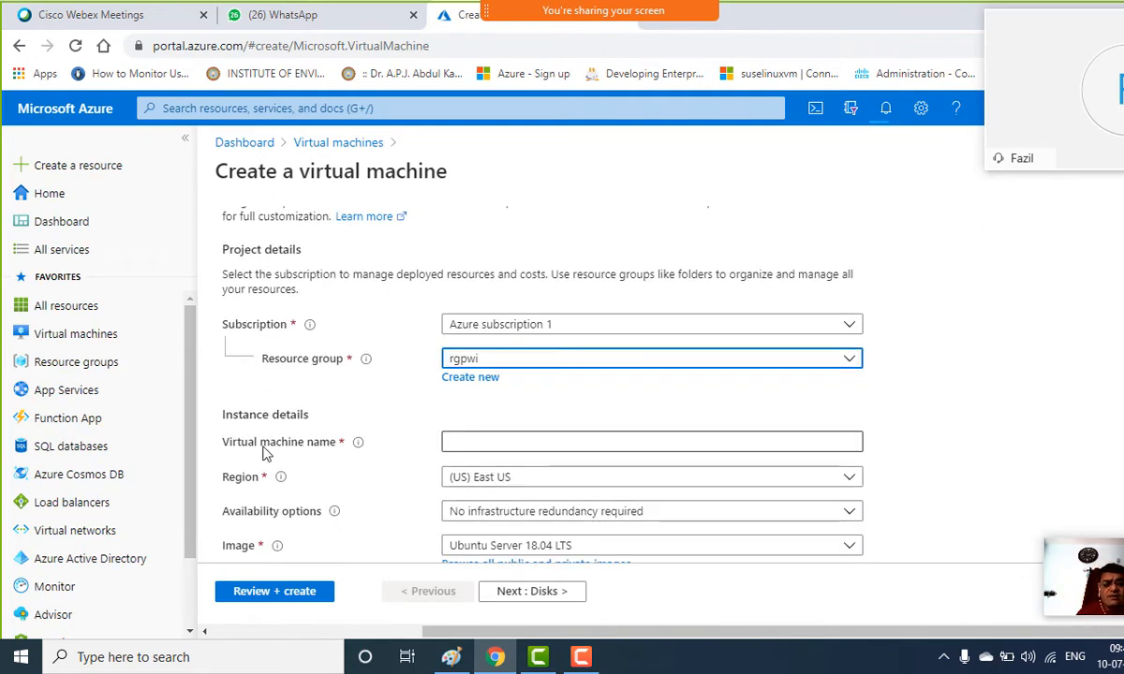
click(478, 444)
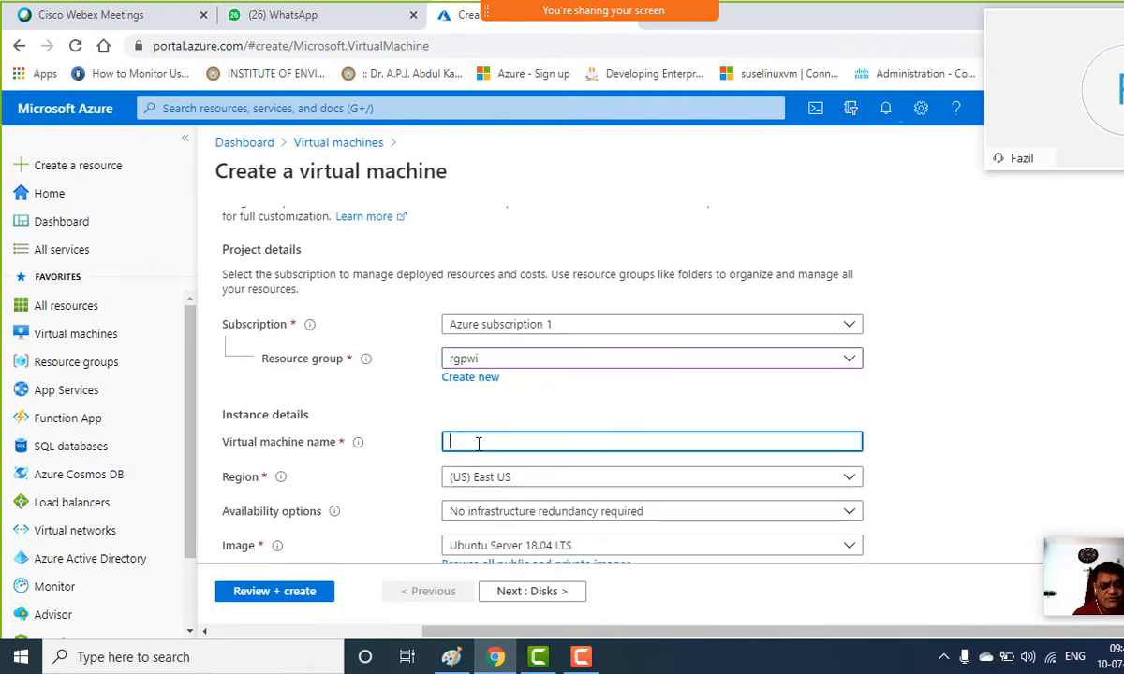
text(vm1)
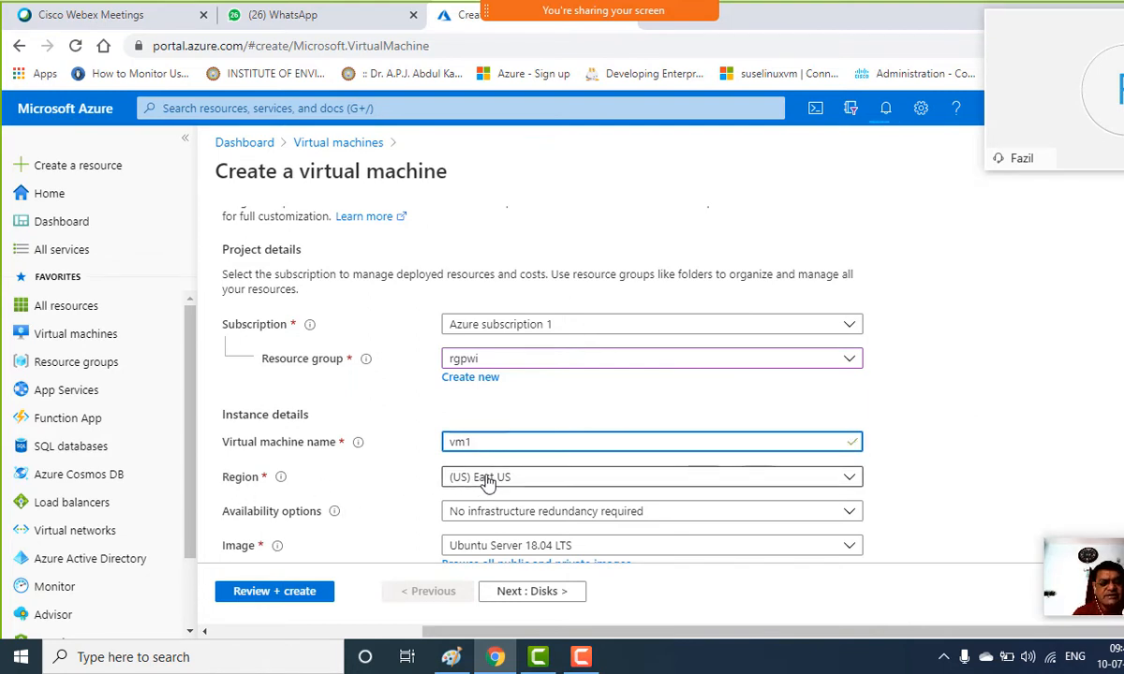
Step: Check the region list and leave the VM's region as (US) East US
click(850, 479)
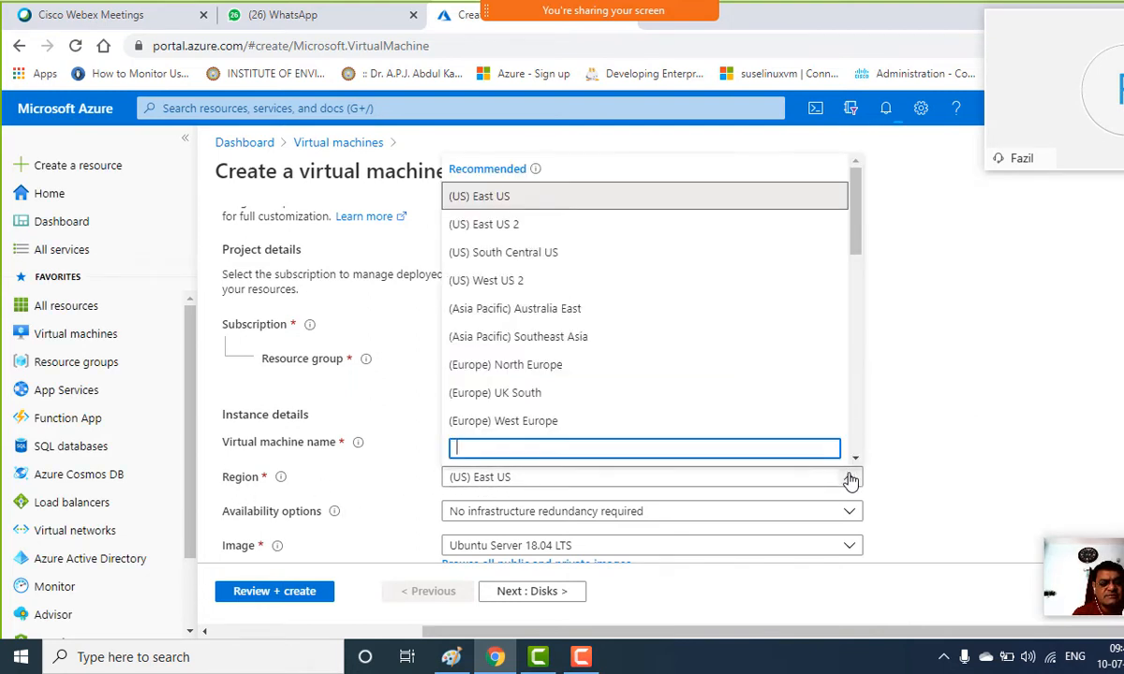
click(465, 659)
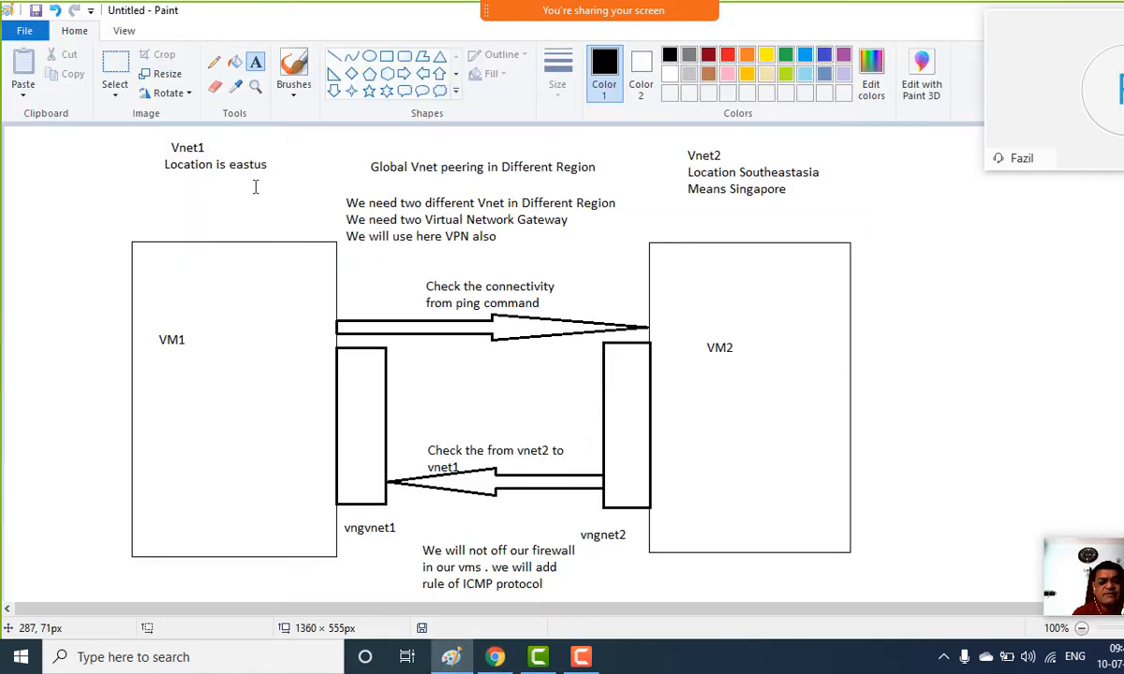
click(490, 662)
text(eastus)
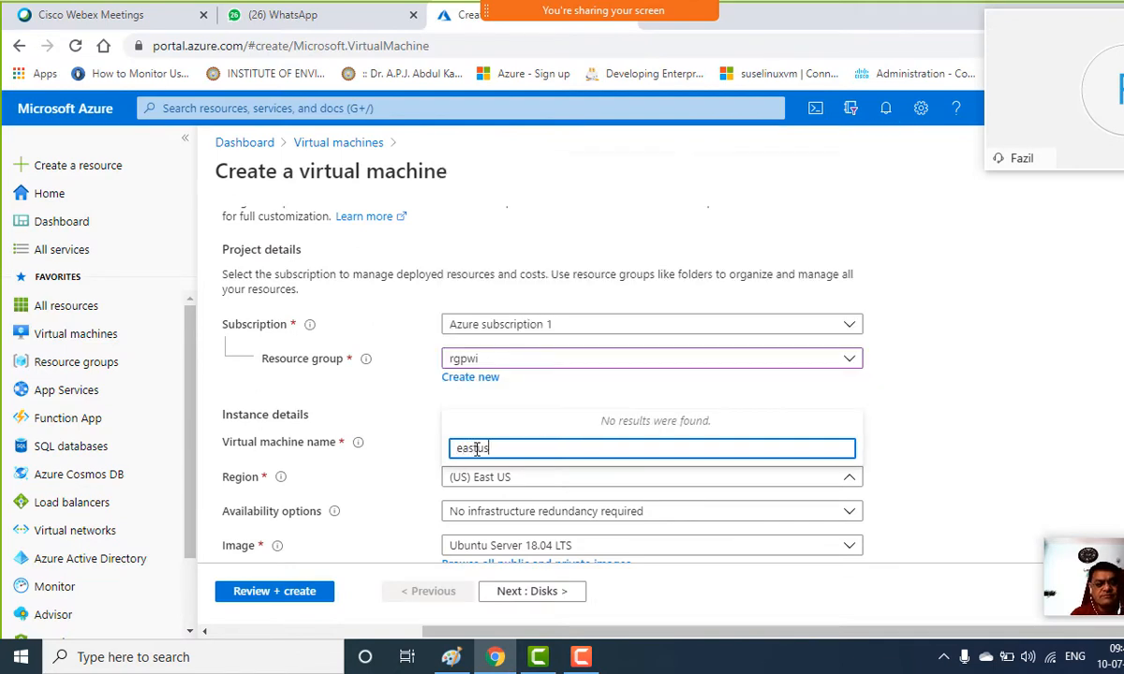
drag(509, 448, 414, 455)
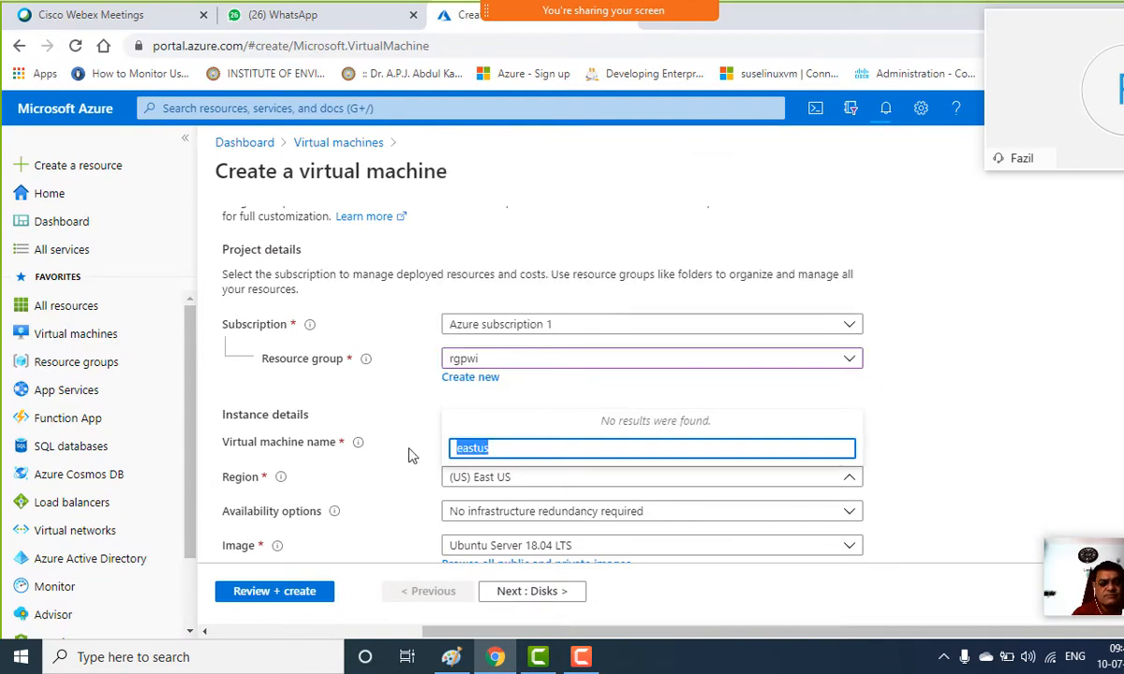
text(vm1)
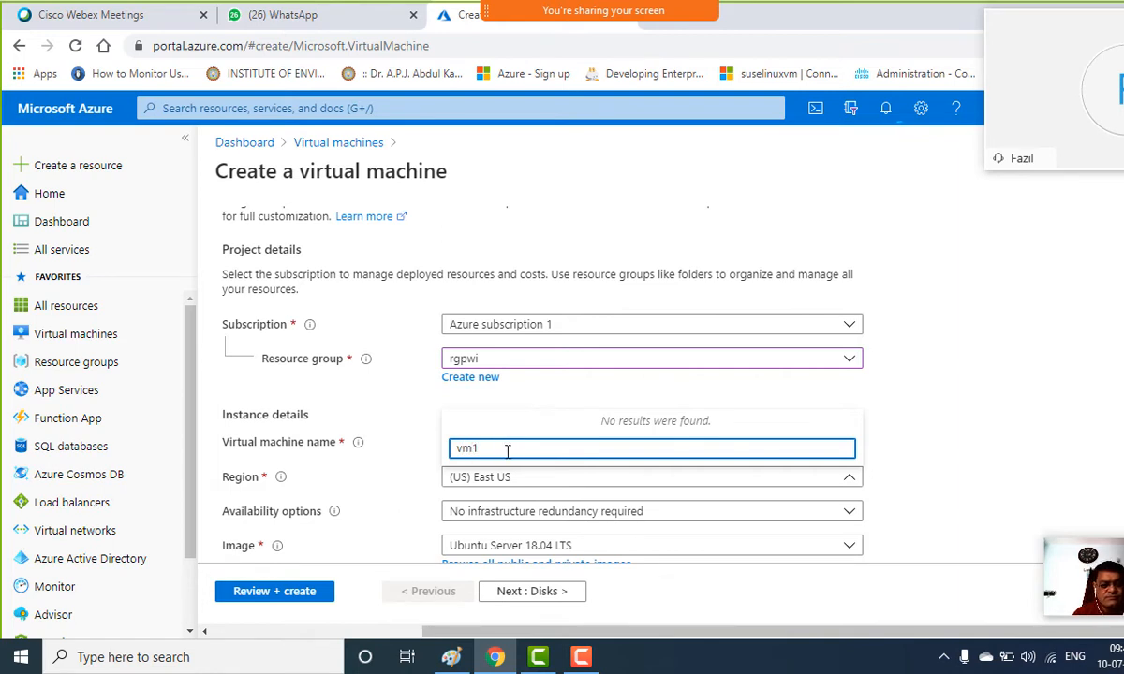
click(486, 480)
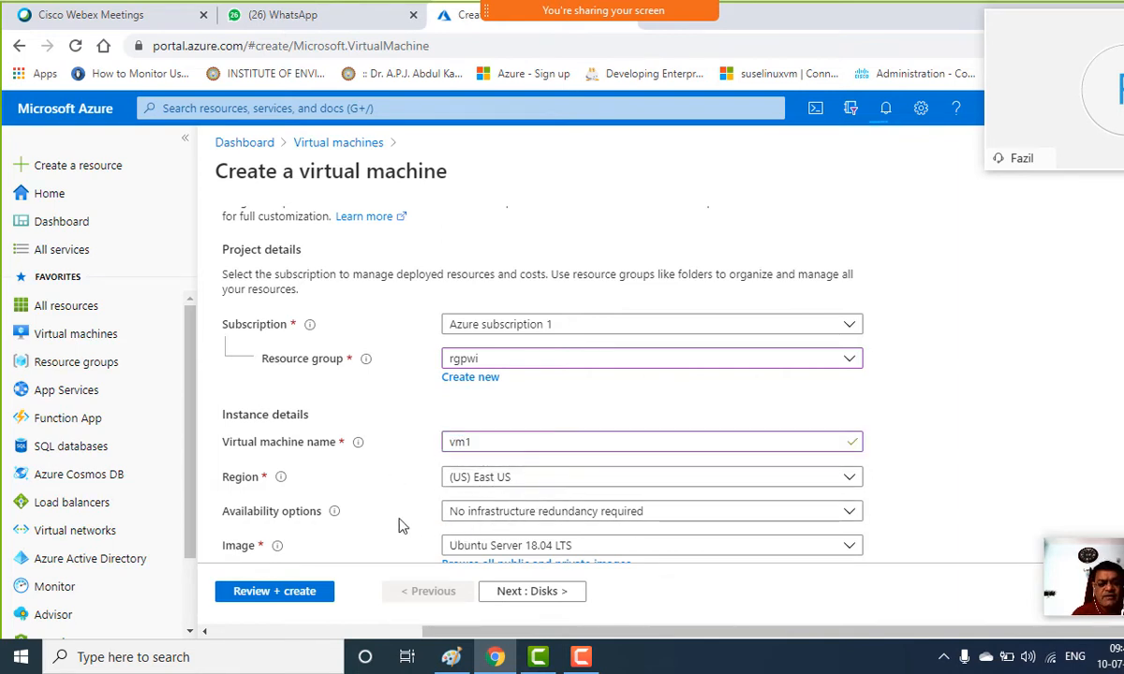
scroll(381, 526, down, 2)
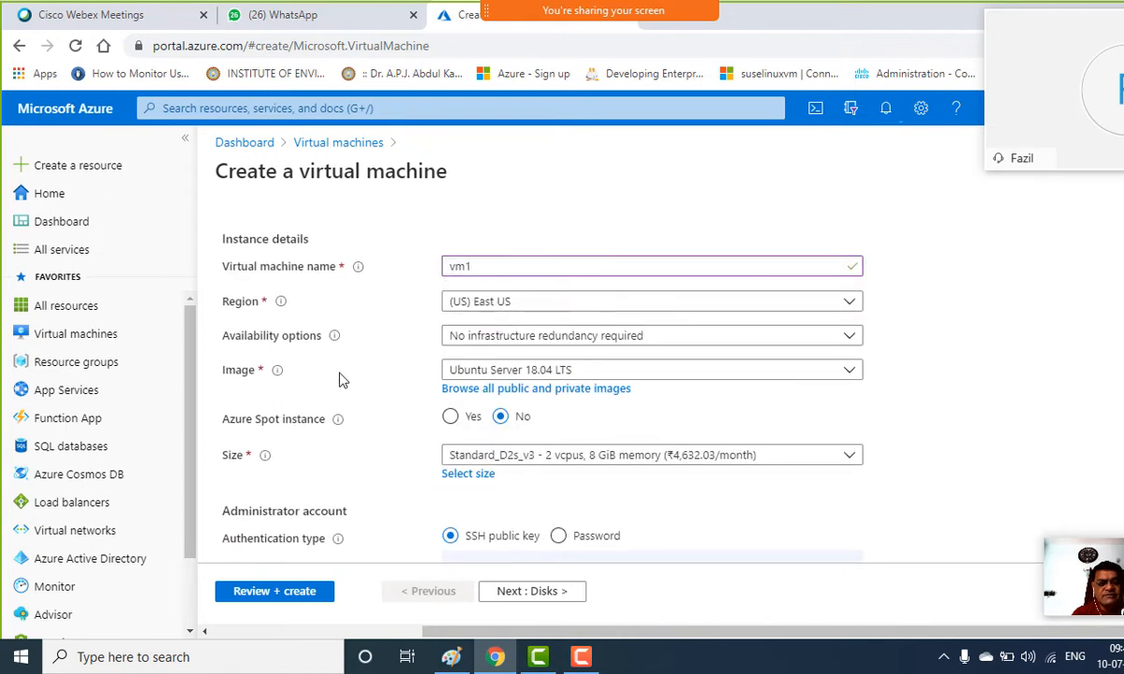
Step: Choose Windows Server 2012 R2 Datacenter as vm1's operating system image
click(485, 374)
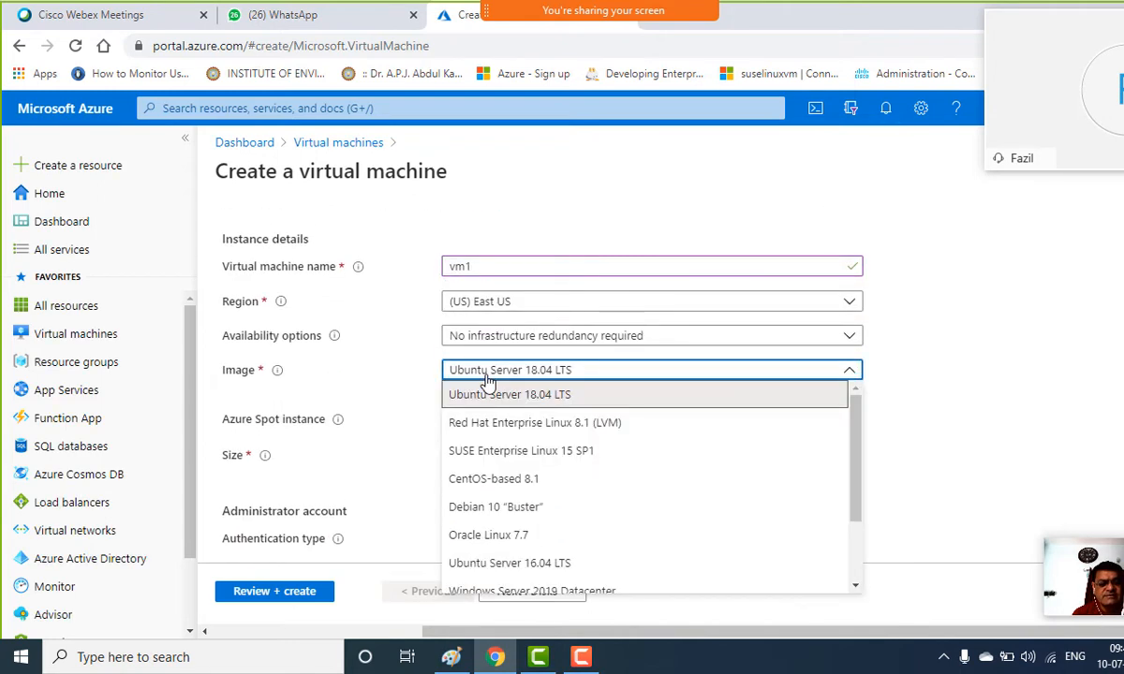
scroll(566, 513, down, 2)
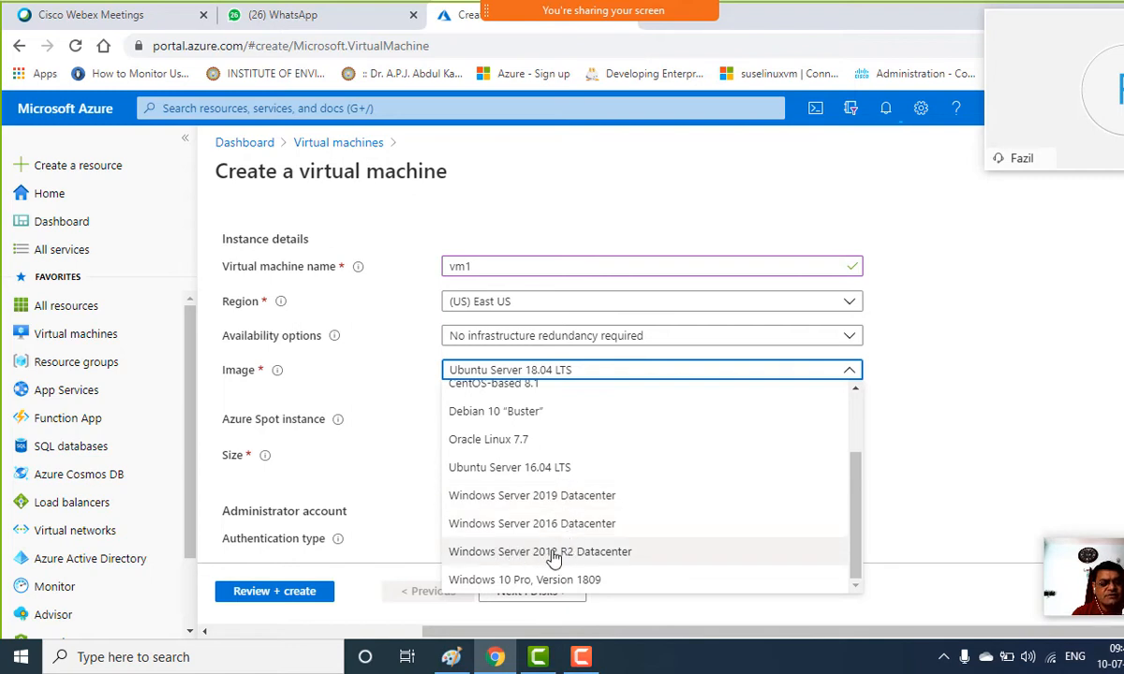
click(564, 555)
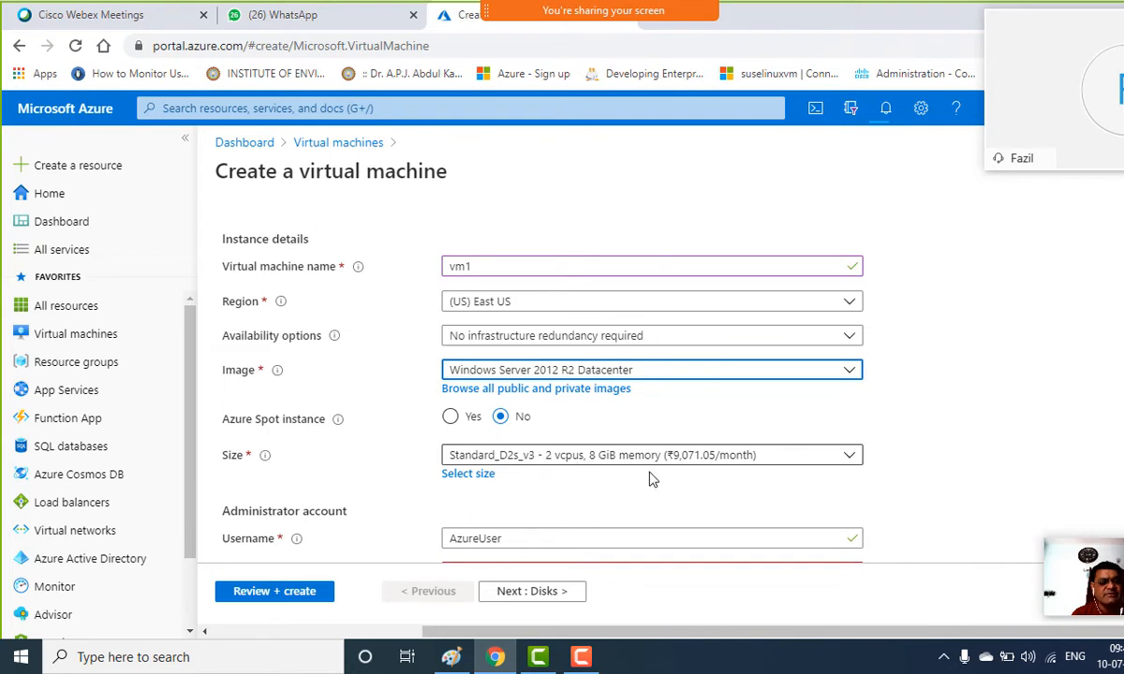
Step: Set vm1's size to Standard_B2ms (₹4,400.42/month)
scroll(412, 468, down, 2)
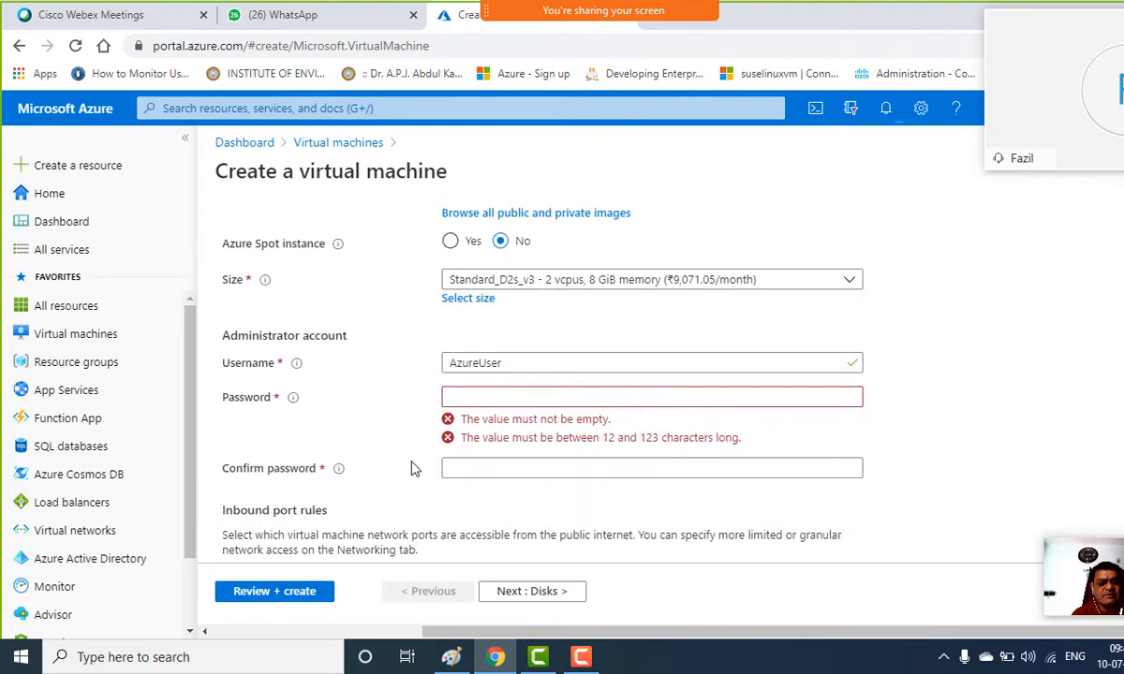
click(852, 280)
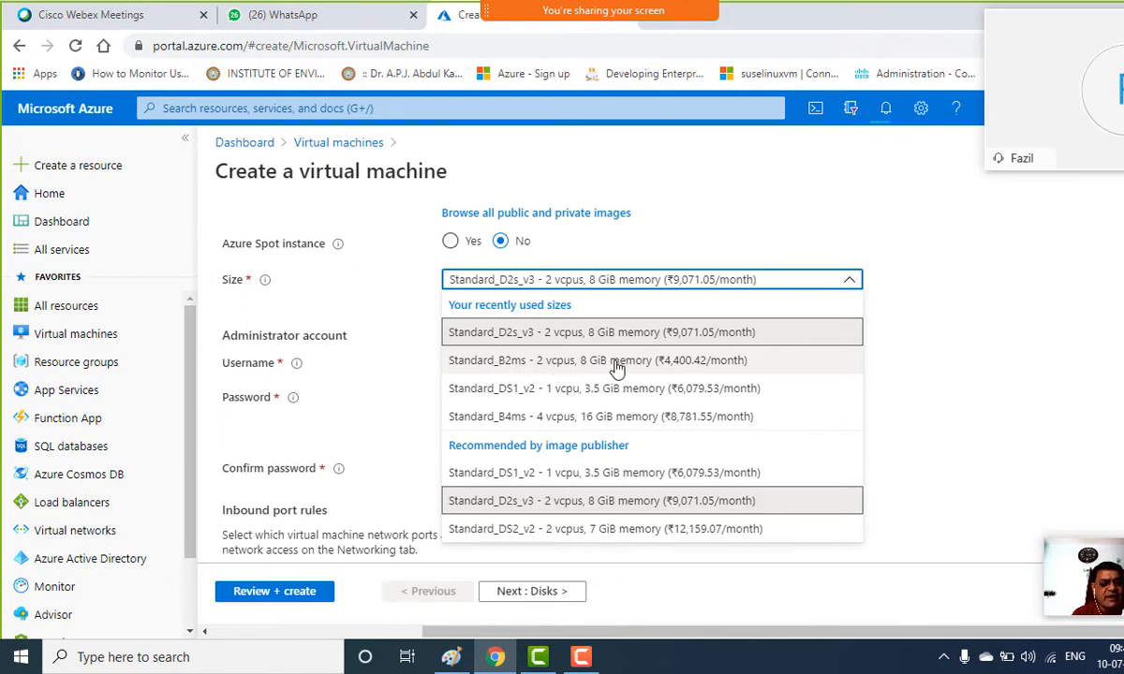
click(617, 365)
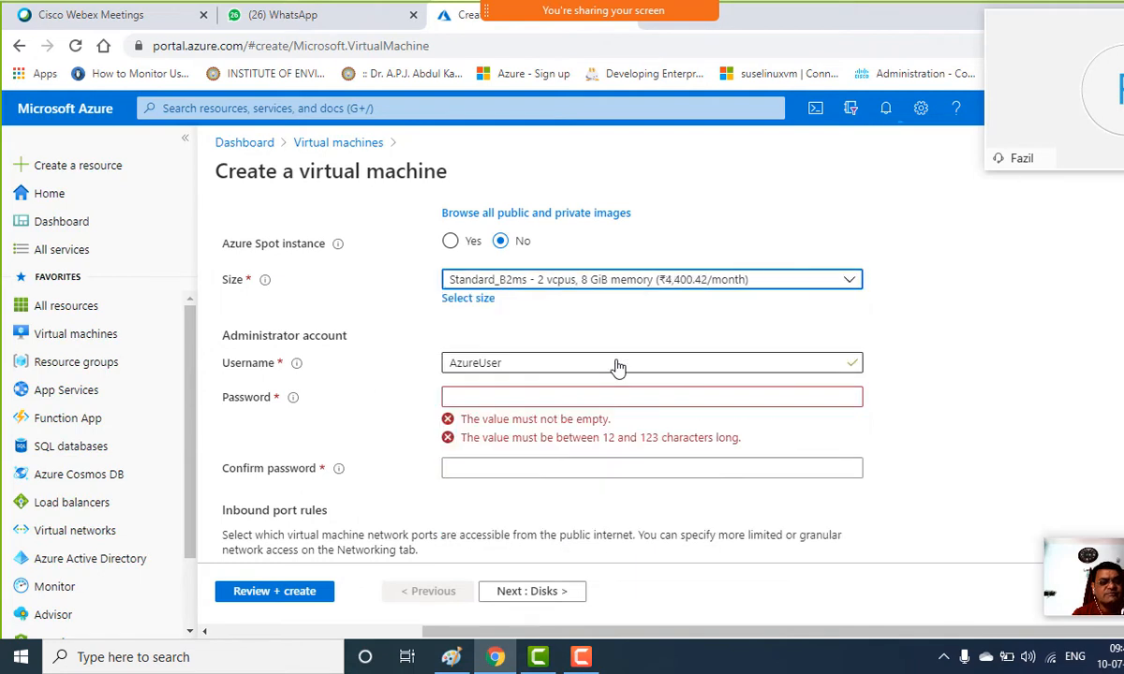
Step: Replace the default administrator username and enter a matching password and confirmation
drag(521, 363, 415, 364)
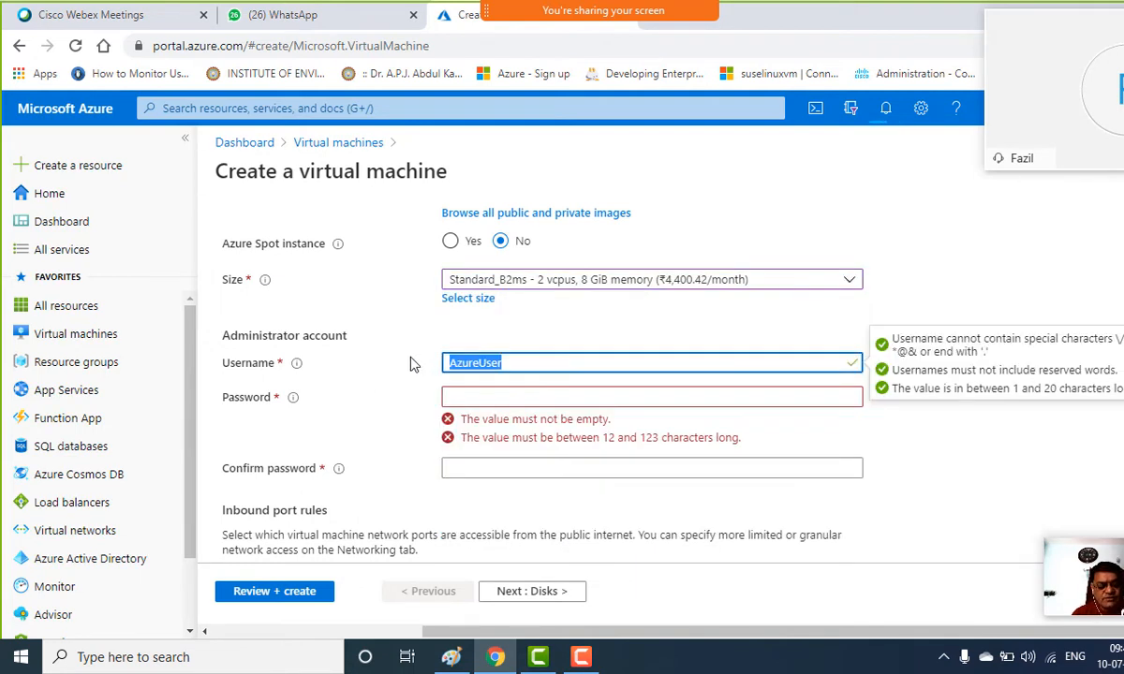
text(jitendra)
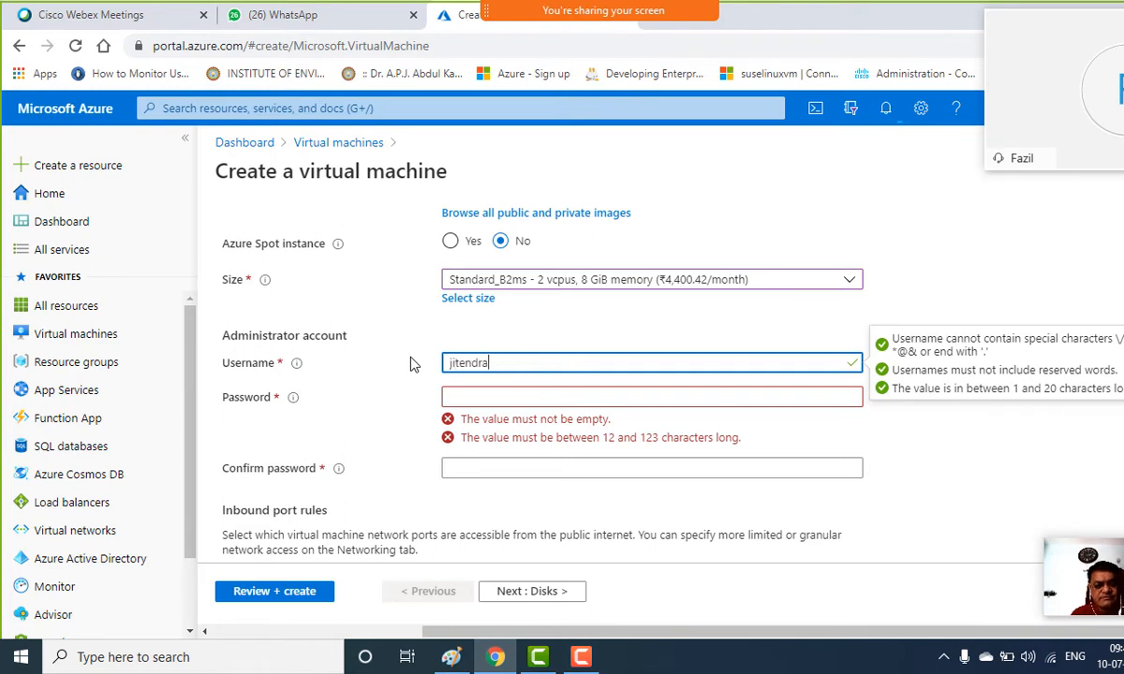
key(Tab)
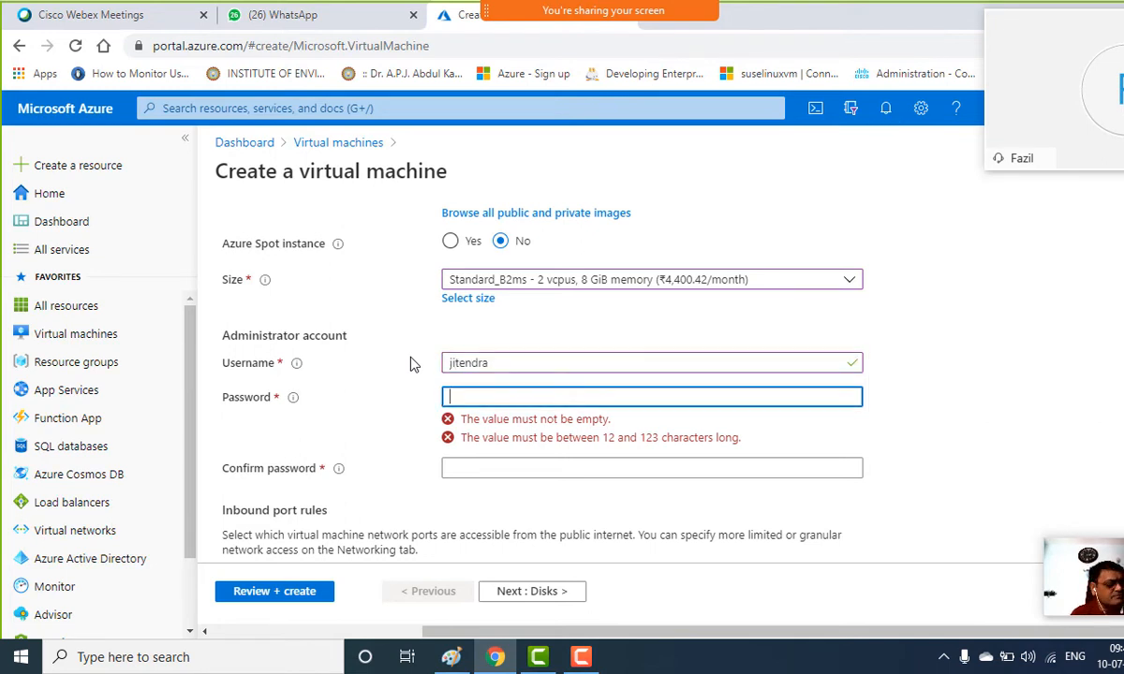
text(••••••)
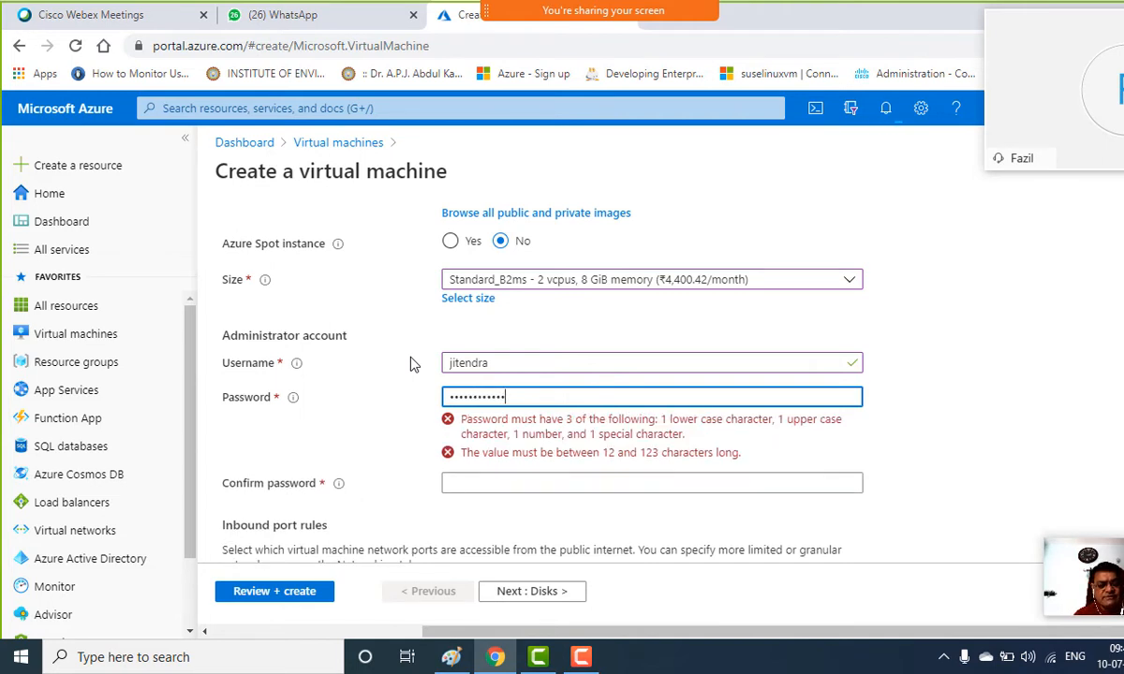
click(492, 431)
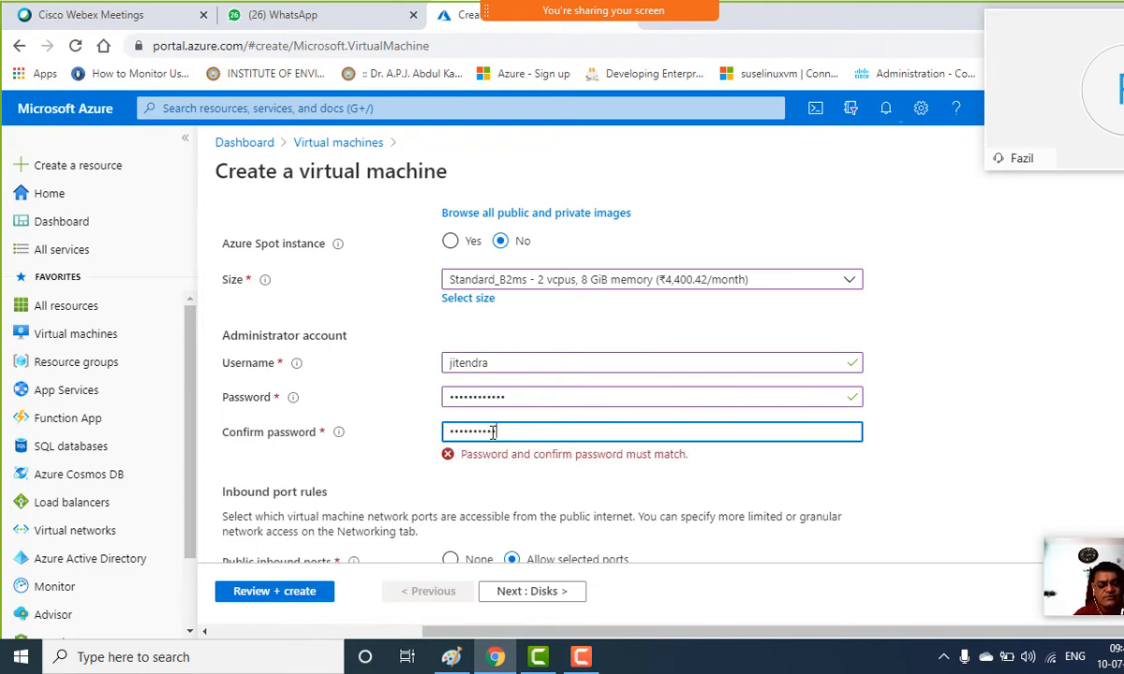
text(1)
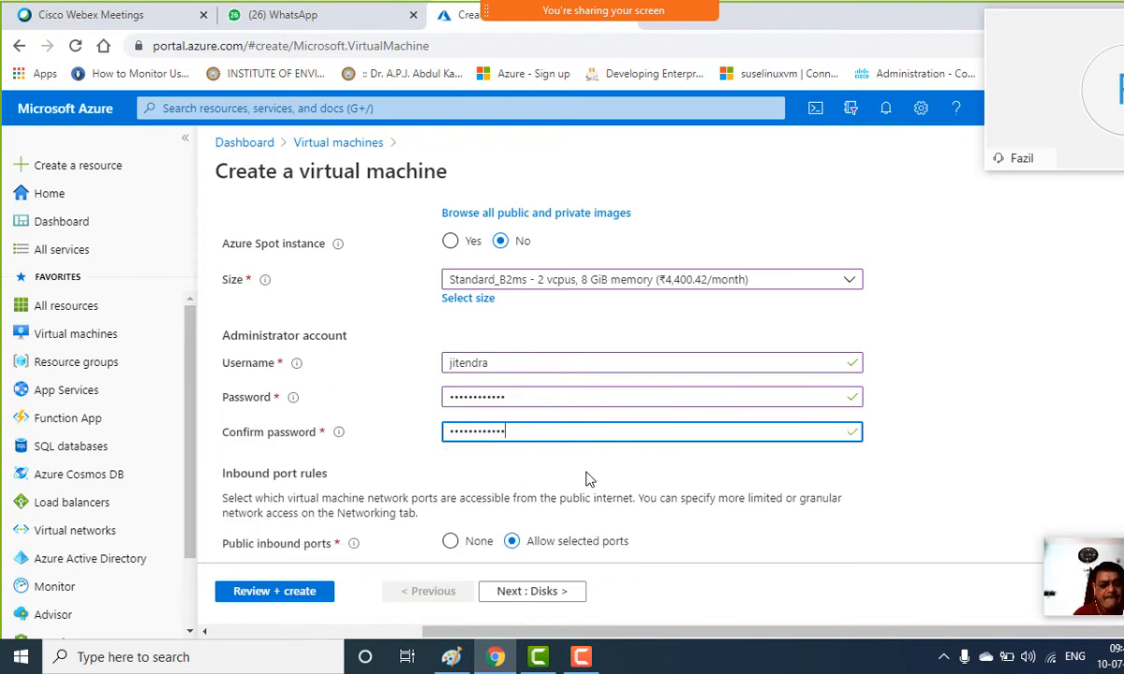
scroll(586, 477, down, 2)
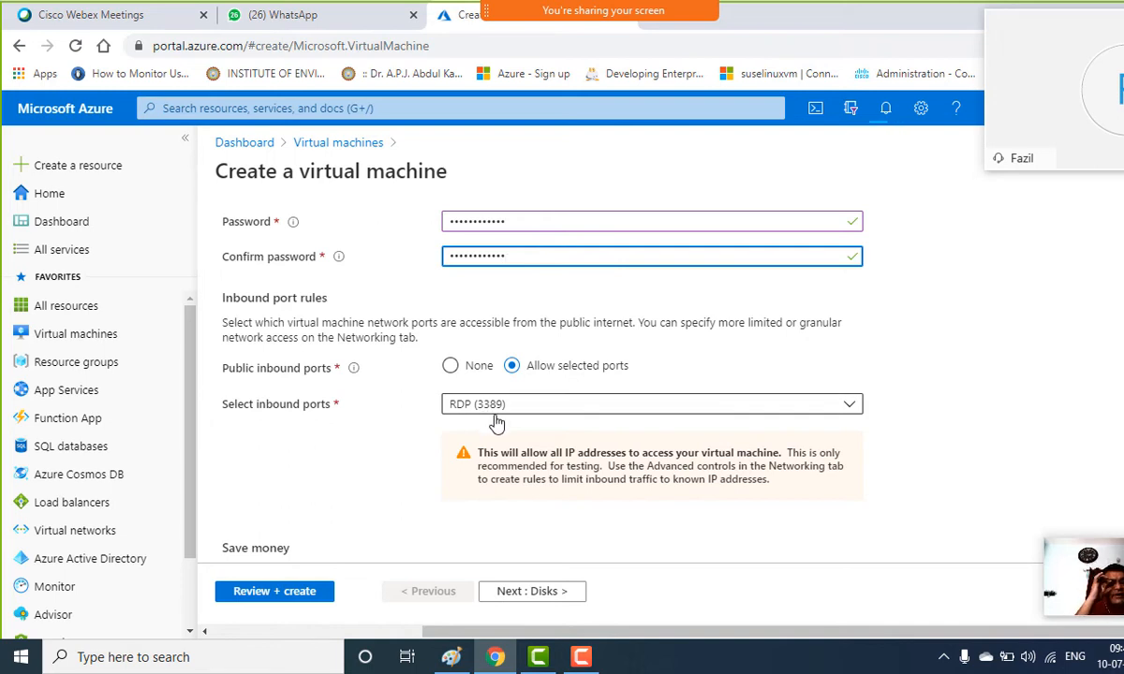
Step: Pass through the Disks step, keeping the Premium SSD OS disk, to Networking
click(550, 591)
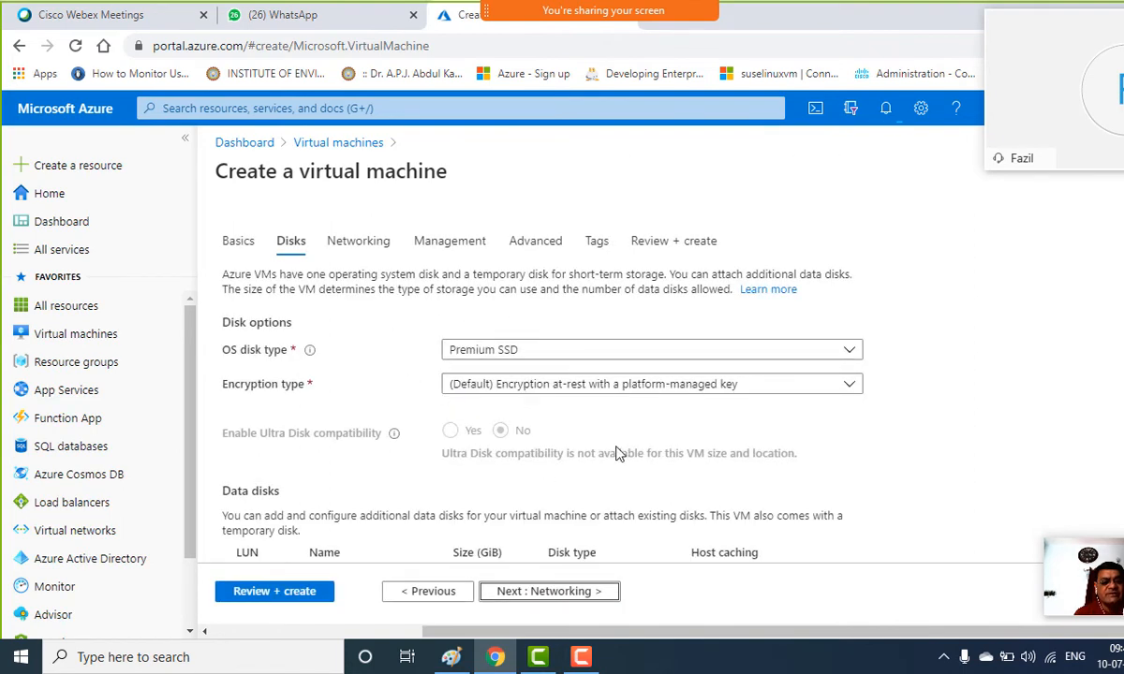
scroll(581, 418, down, 2)
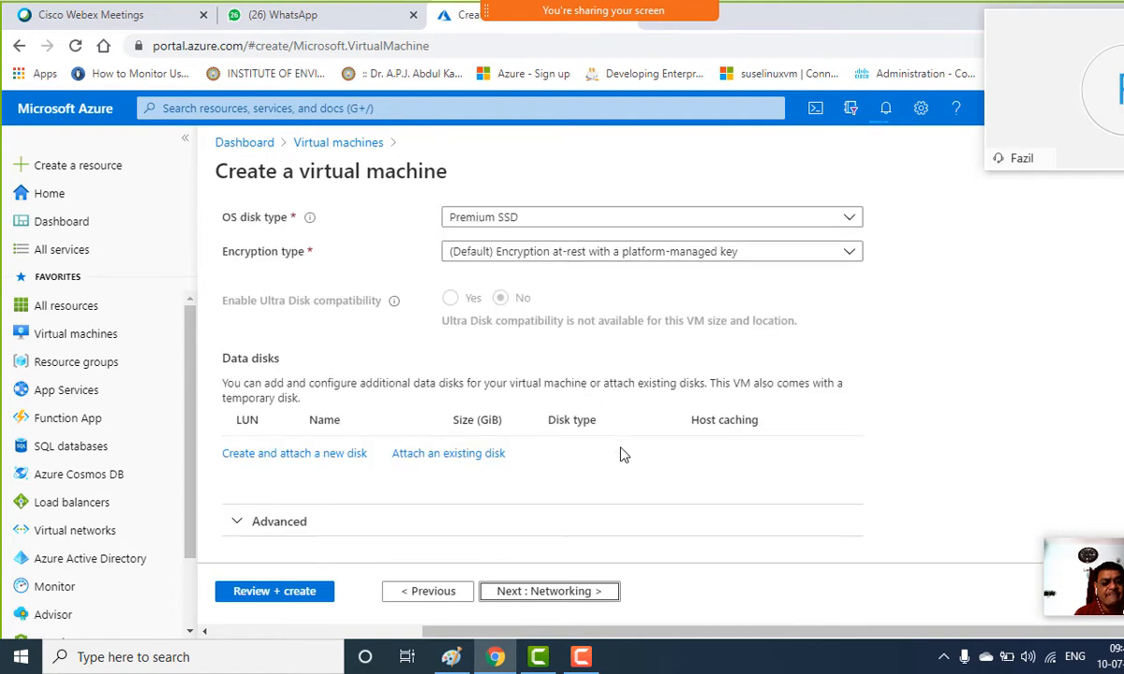
click(562, 591)
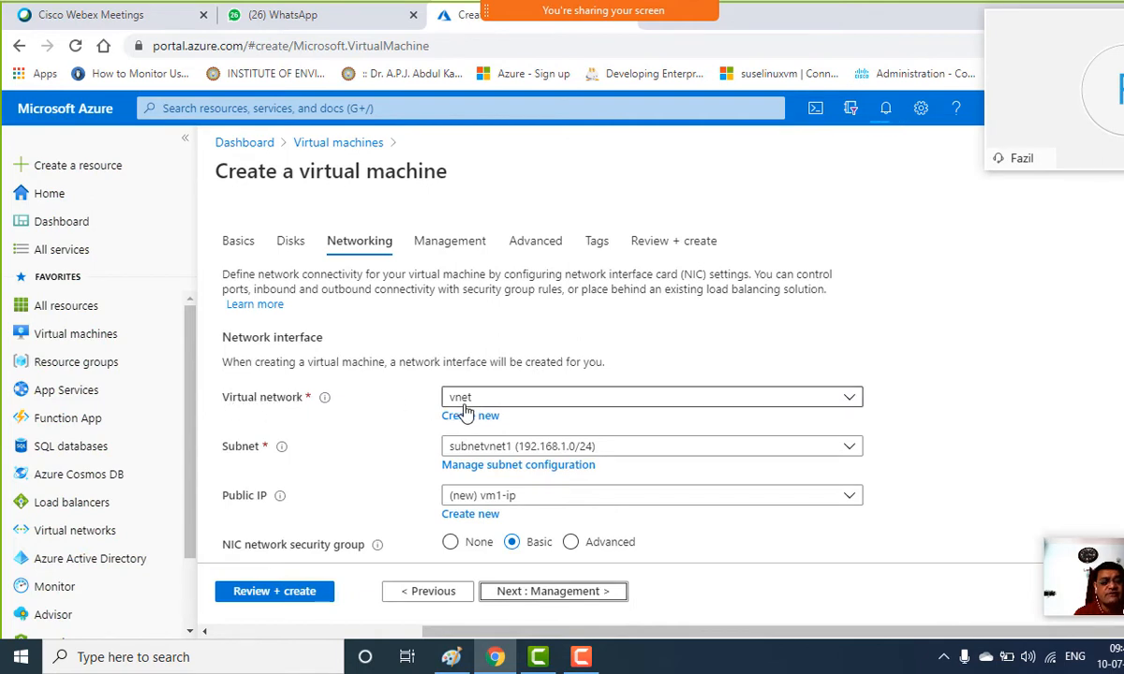
Step: Attach vm1 to the vnet virtual network with the new vm1-ip public IP
click(850, 401)
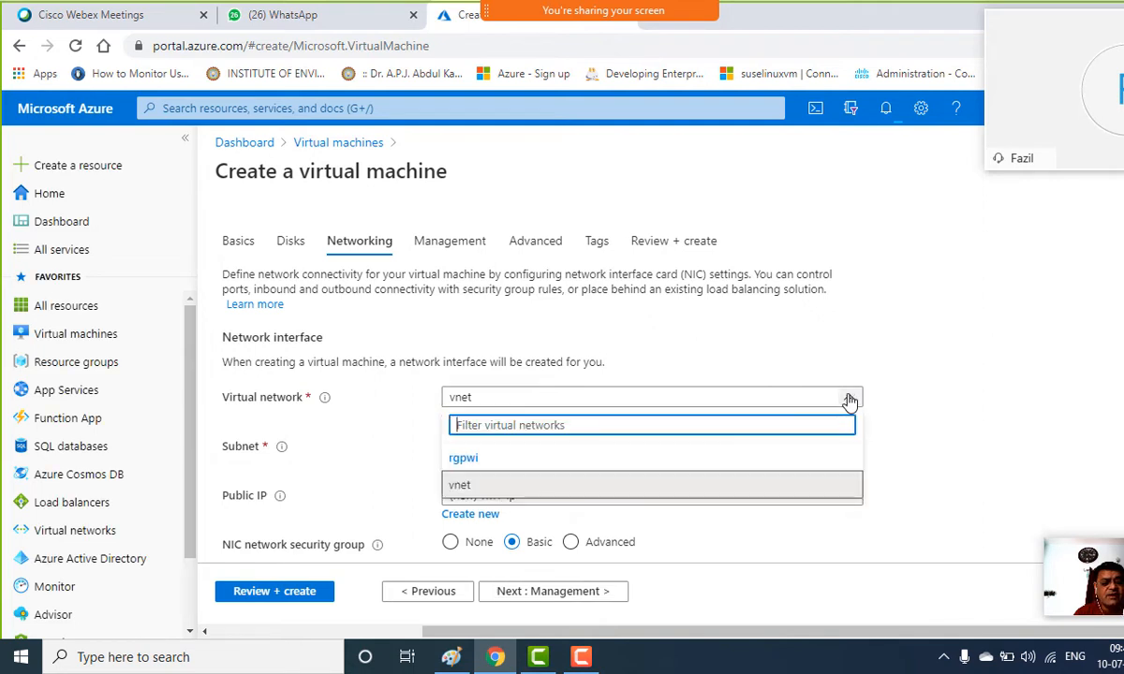
click(463, 488)
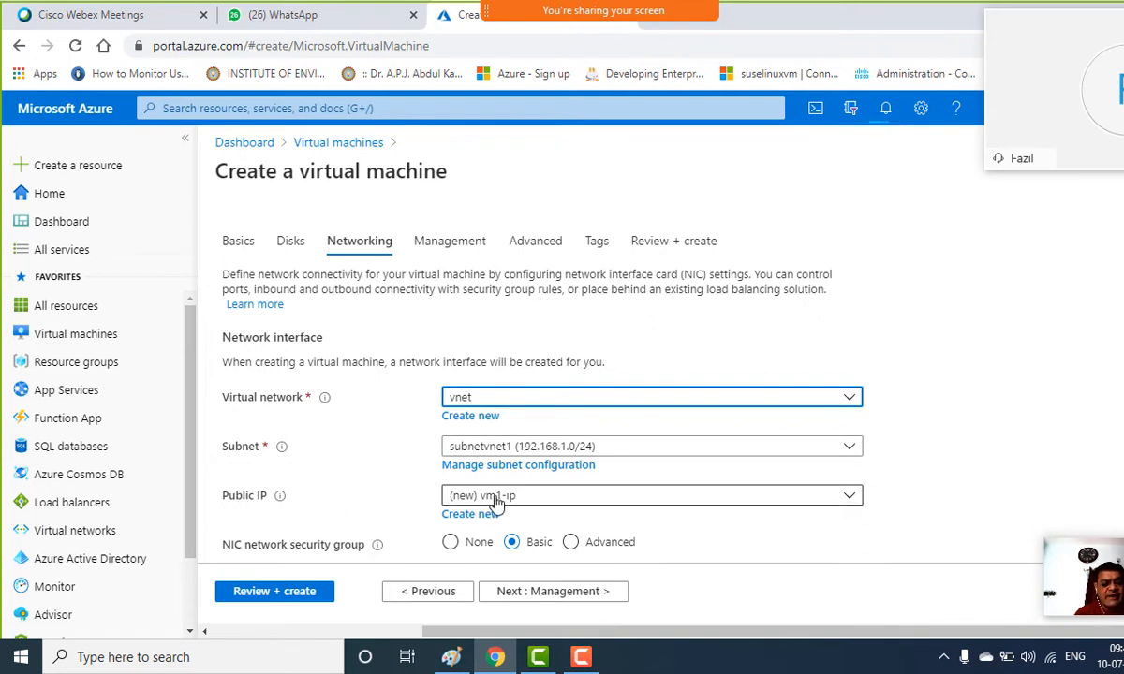
click(849, 500)
click(516, 522)
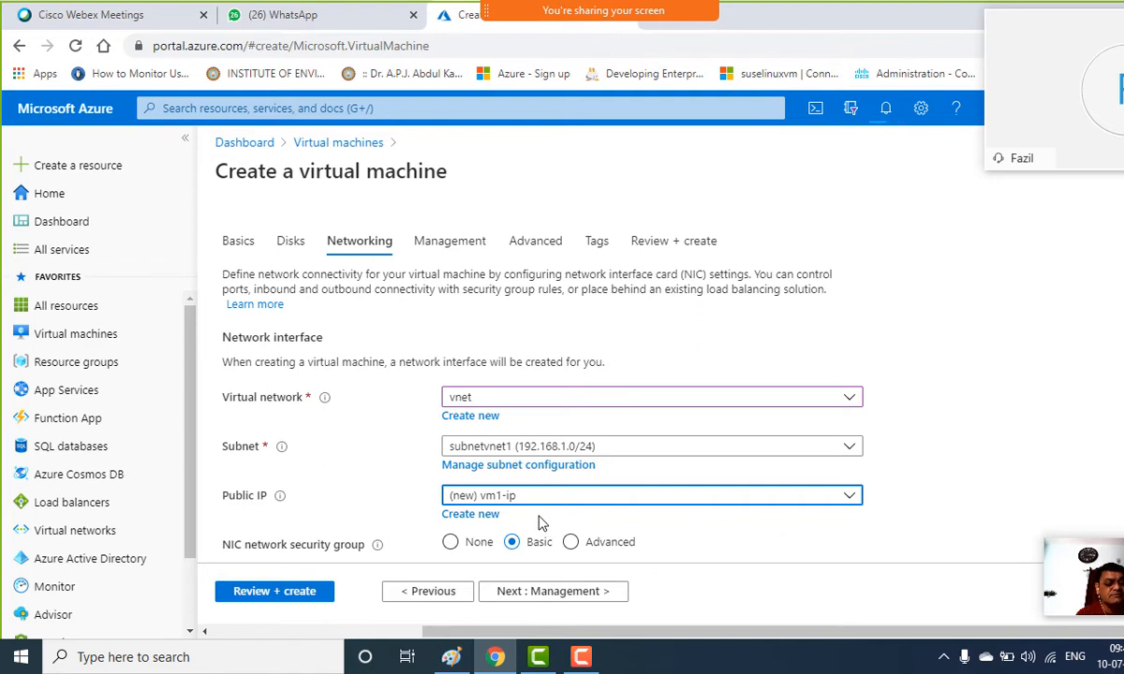
scroll(540, 523, down, 2)
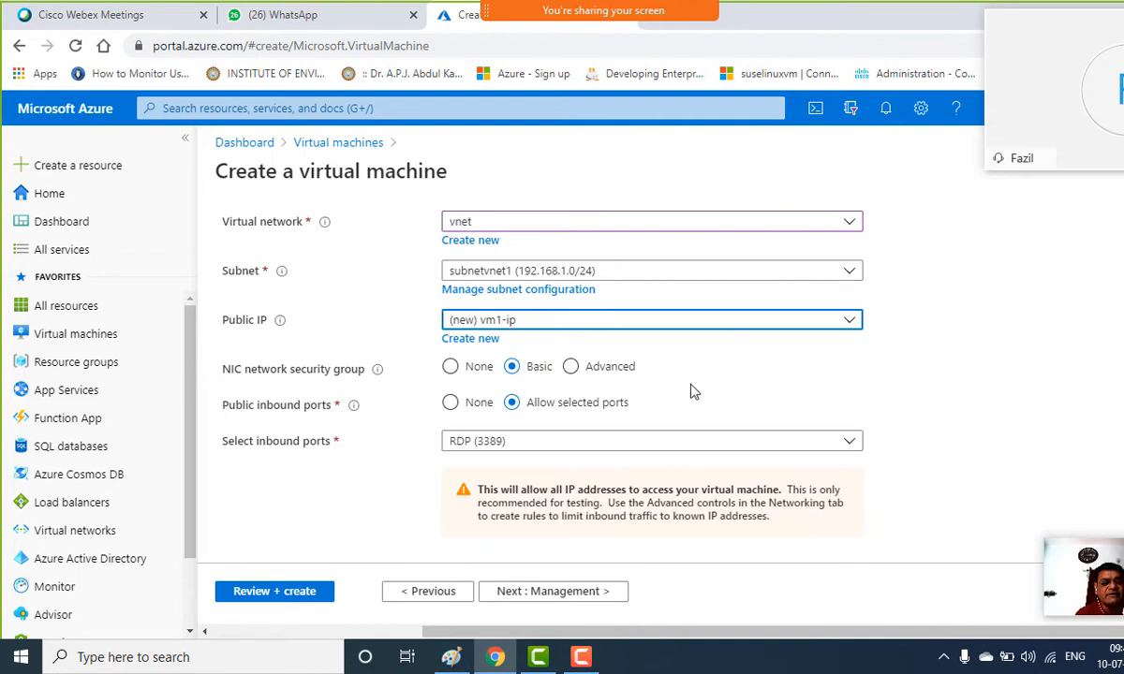
scroll(446, 468, down, 2)
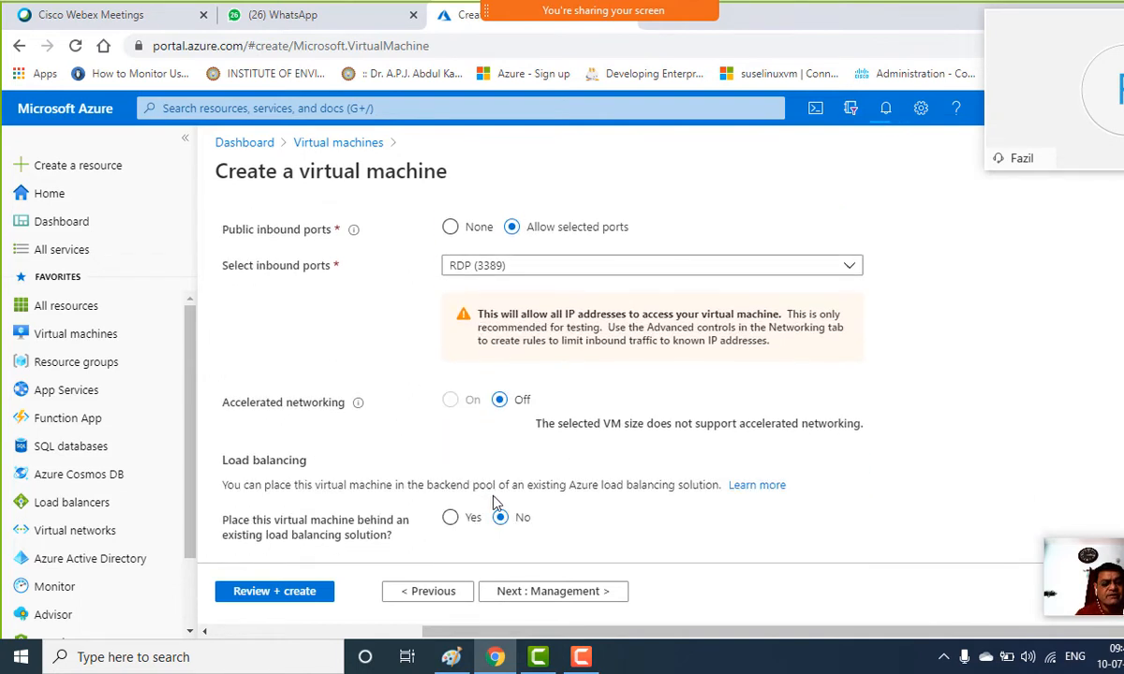
scroll(511, 514, down, 1)
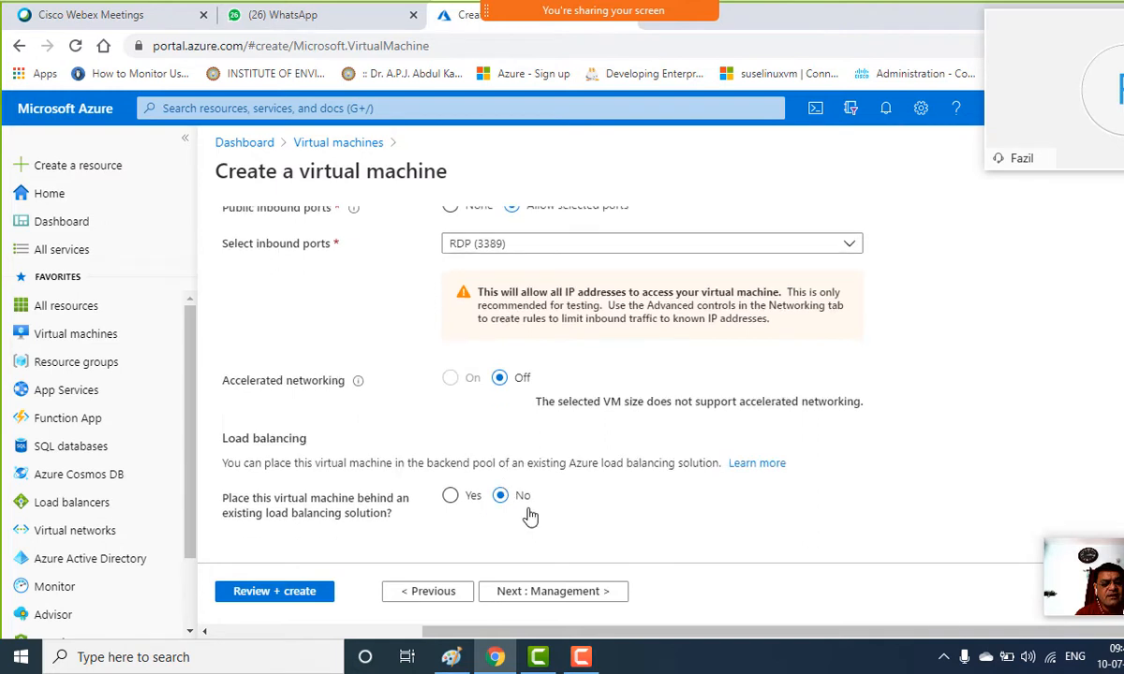
Step: Turn boot diagnostics off and advance through Advanced to the Tags step
click(570, 595)
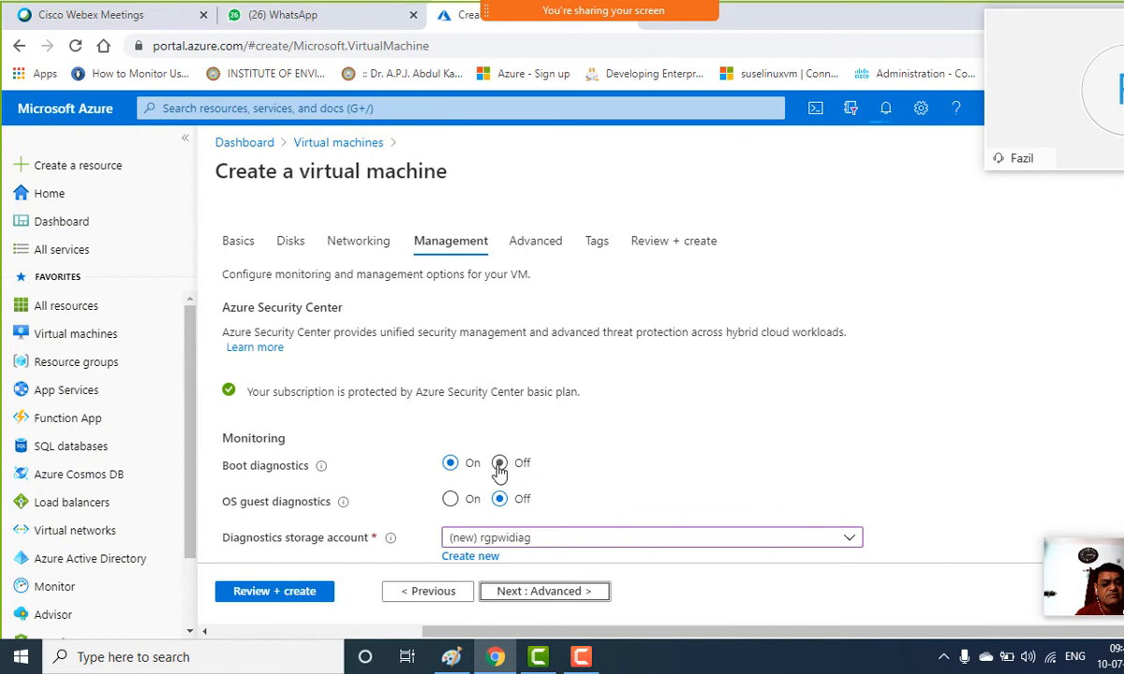
click(499, 465)
scroll(619, 476, down, 2)
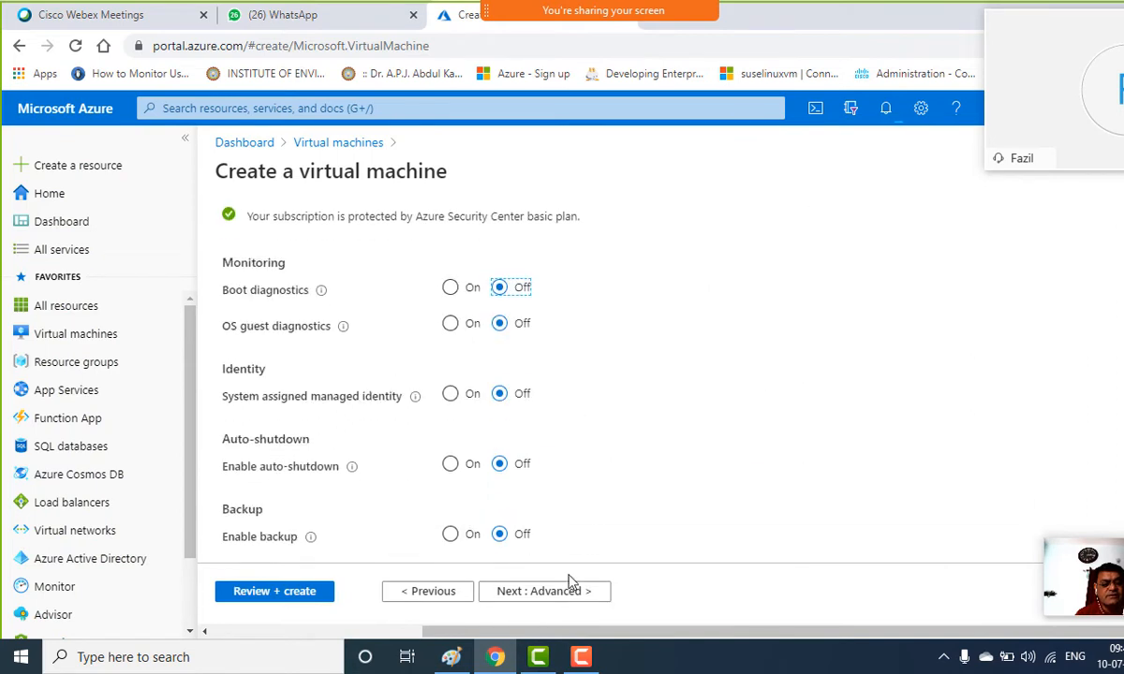
click(566, 591)
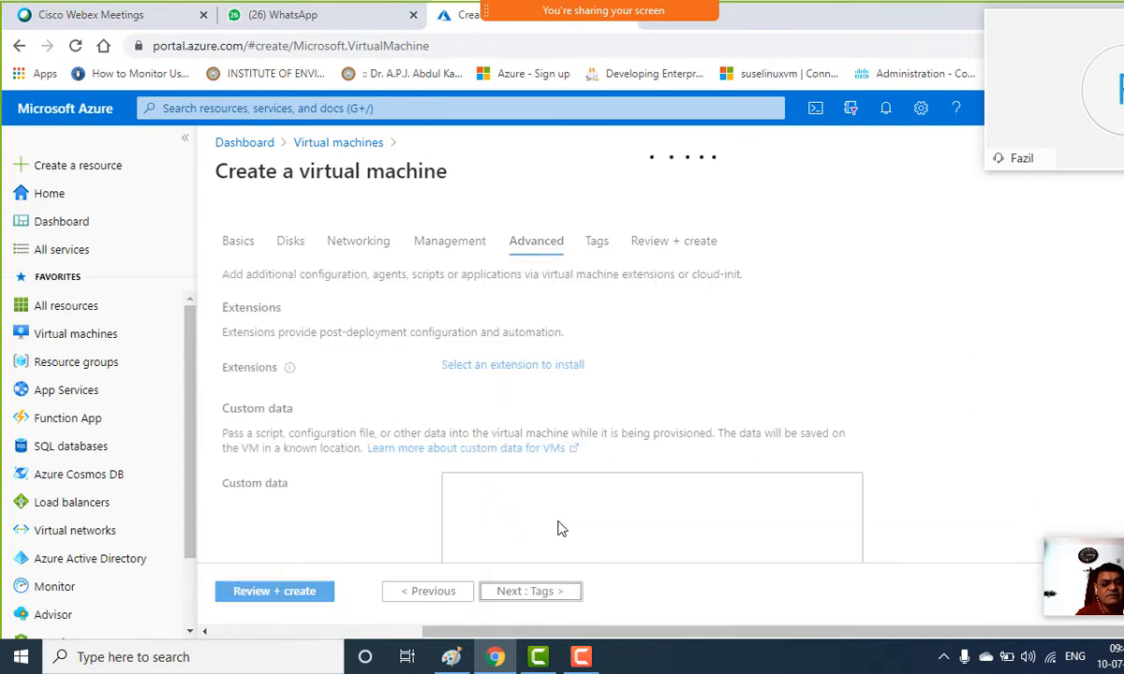
scroll(542, 504, down, 5)
scroll(542, 506, down, 3)
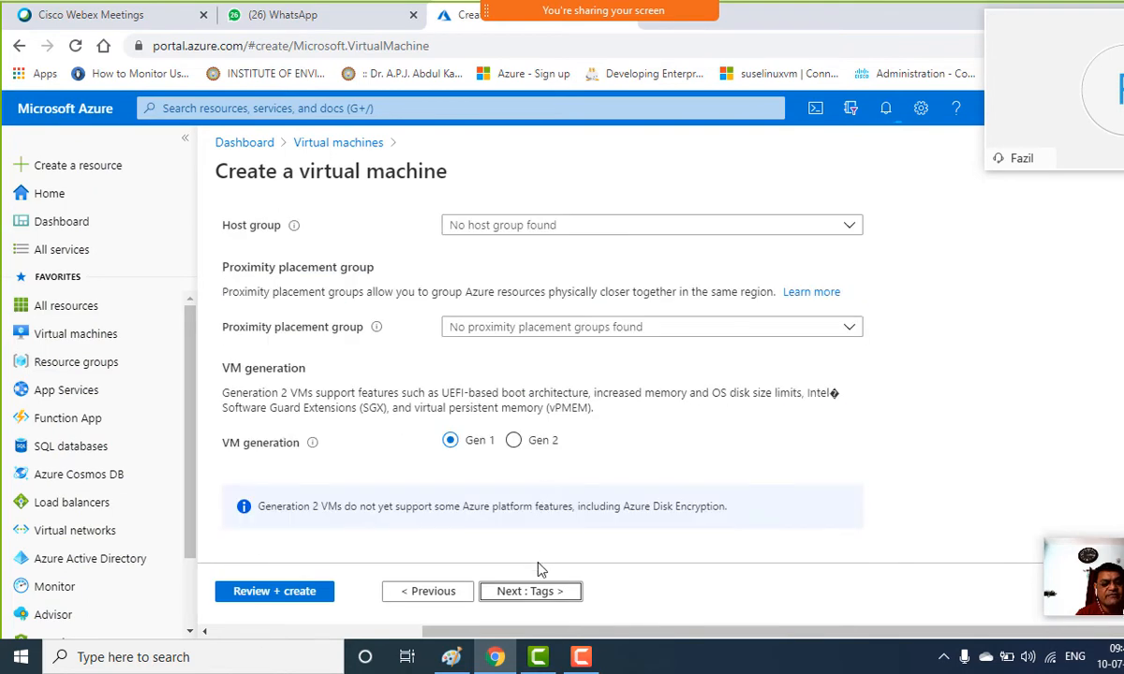
click(537, 595)
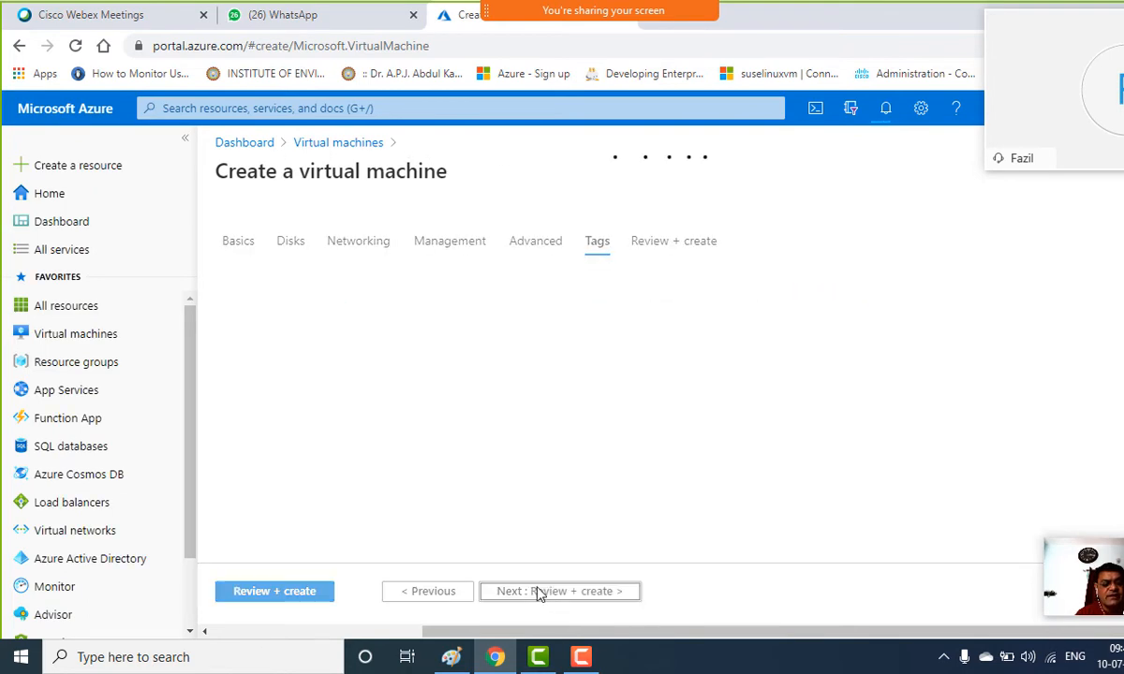
Step: Validate vm1 (Standard B2ms, 6.0280 INR/hr), dismiss the Webex warning, and submit creation
click(281, 591)
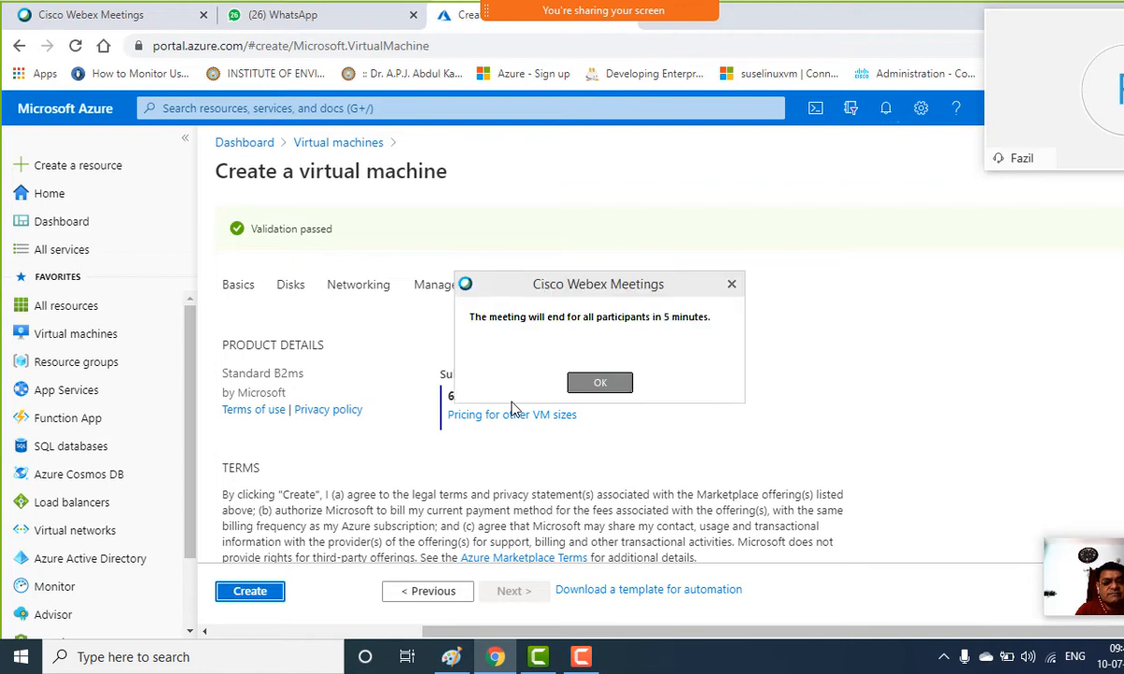
click(600, 385)
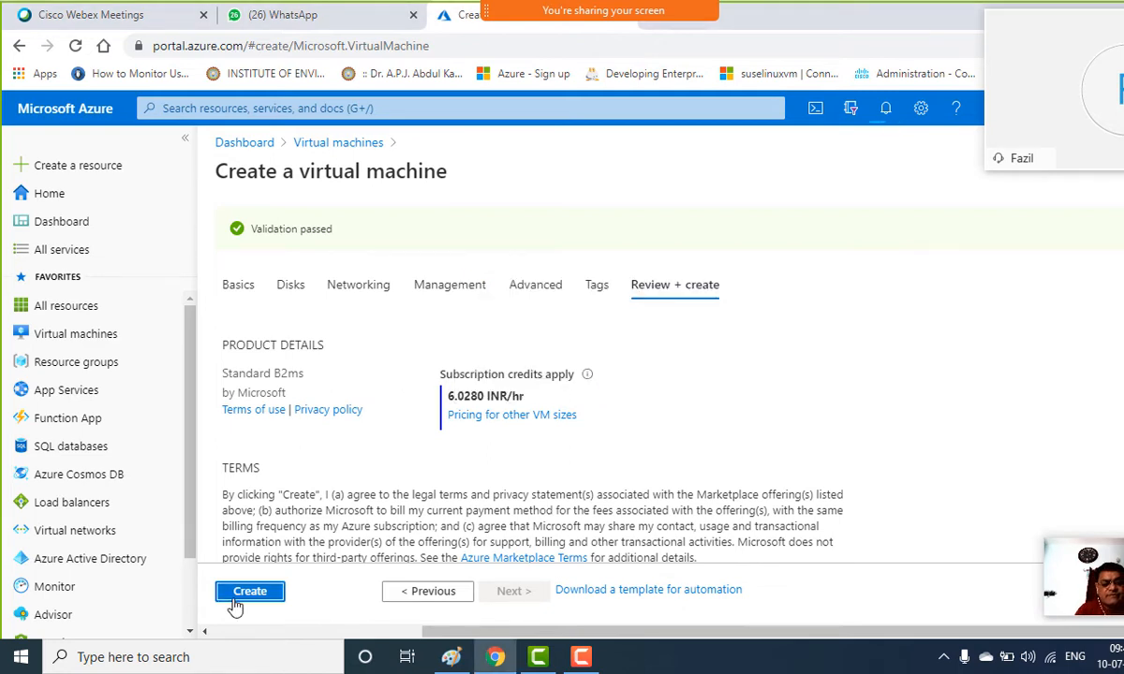
click(241, 598)
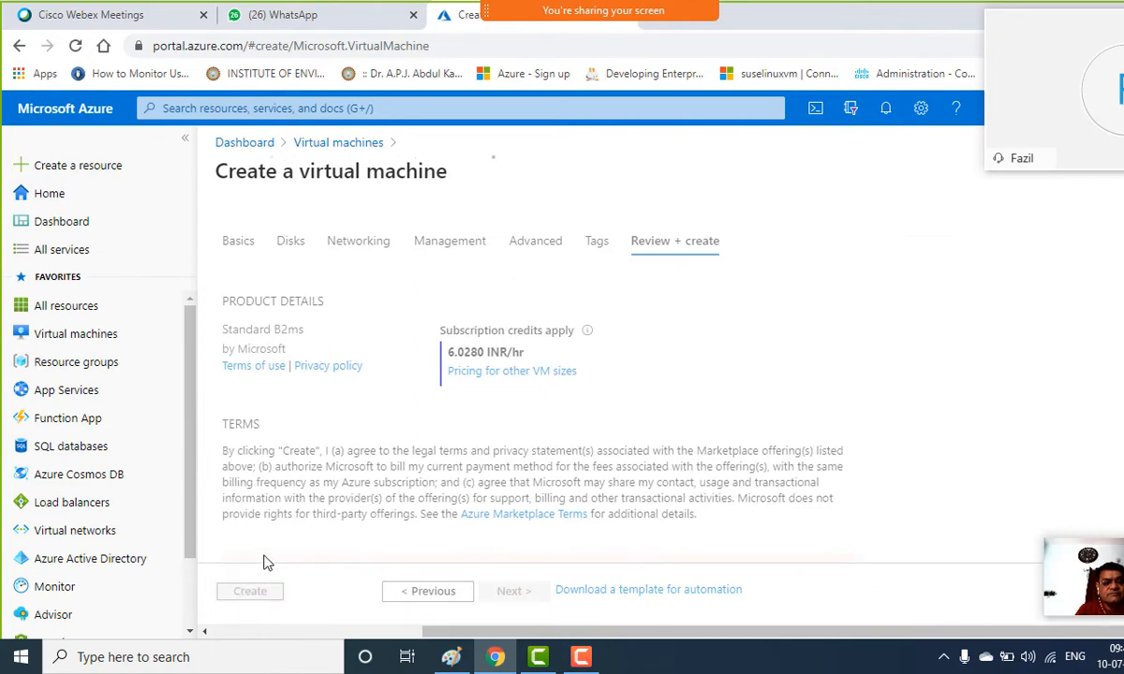
Step: Open the Webex schedule-a-meeting page from Meetings, then return to the Azure deployment tab
click(136, 15)
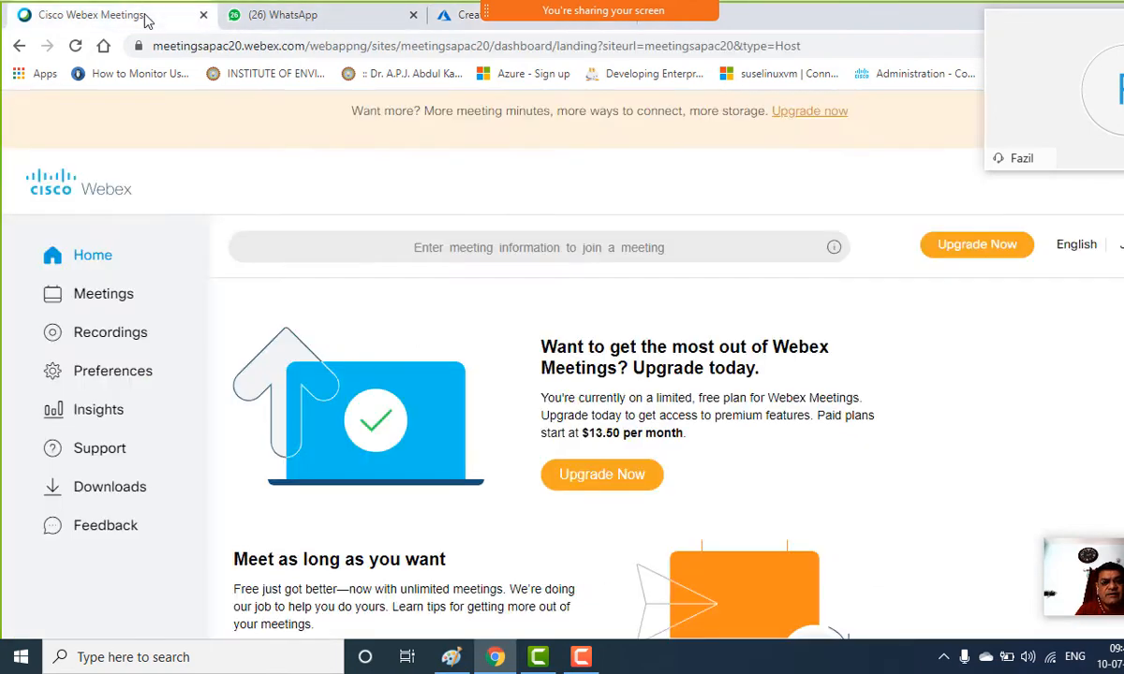
click(104, 298)
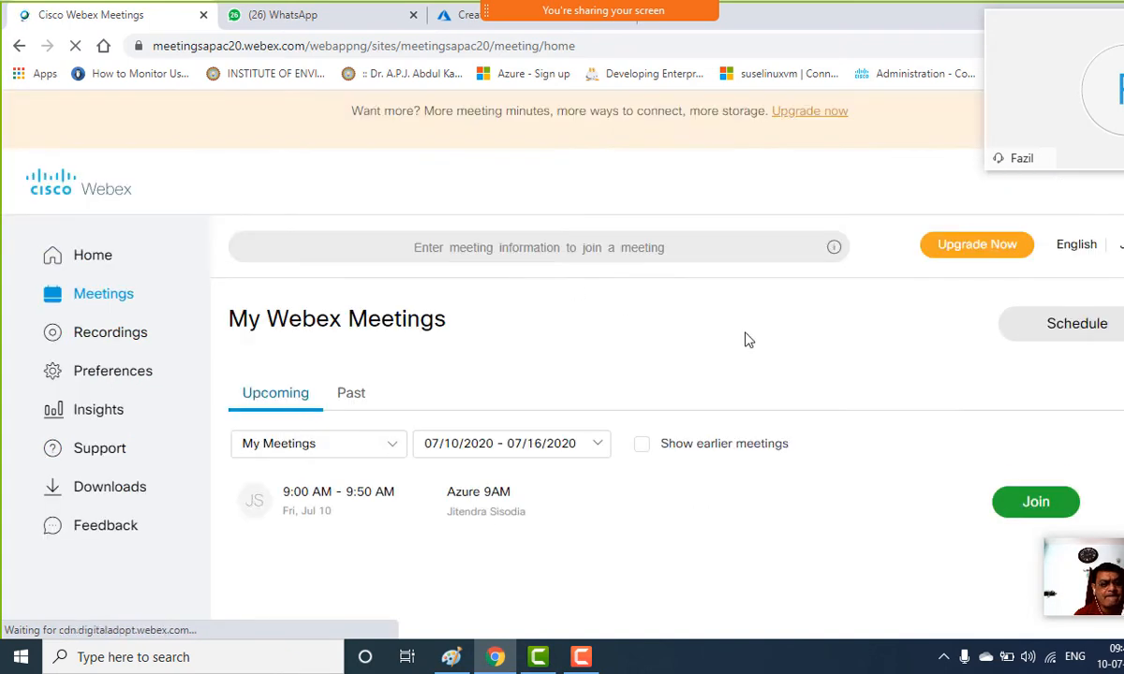
click(1077, 325)
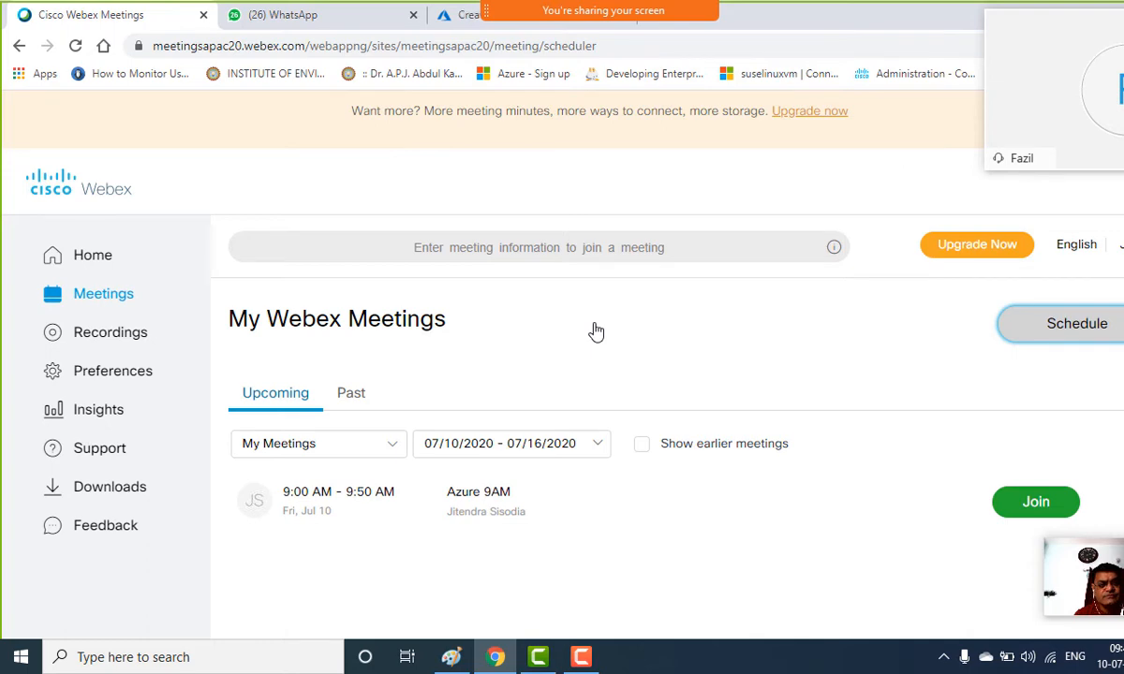
click(464, 17)
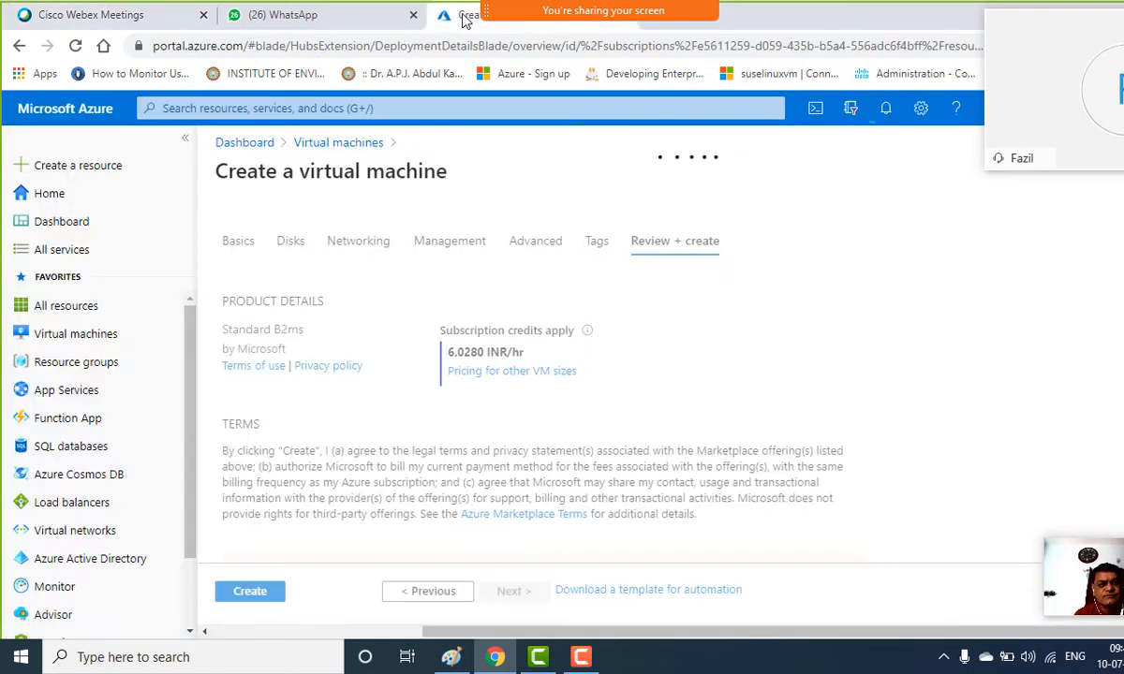
Step: Check Azure notifications: three rgpwi deployments in progress, vnet2 succeeded, then return to Webex
click(883, 112)
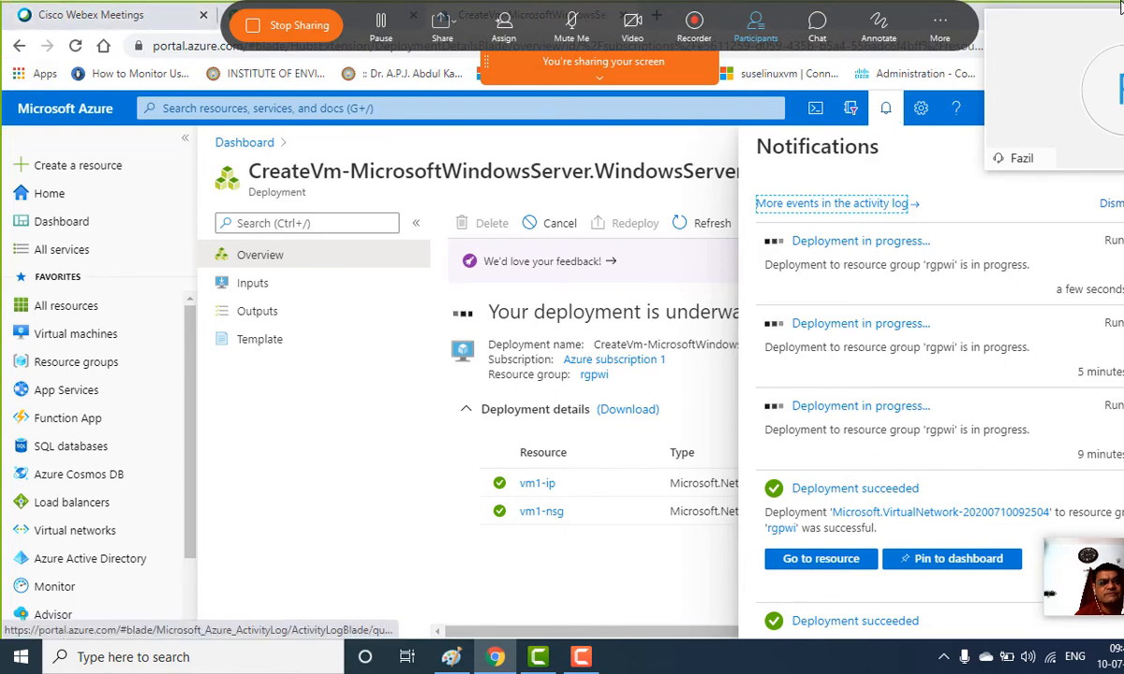
click(93, 15)
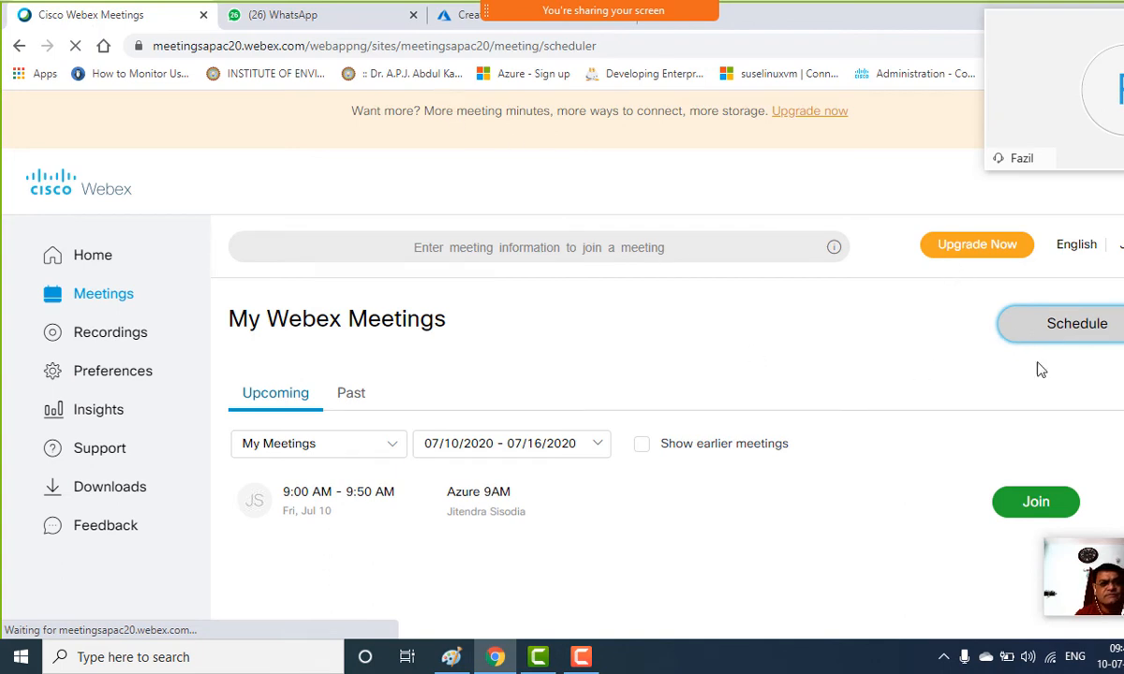
Step: Open the Webex scheduling form and enter the meeting topic 'Azure 9AM'
click(1025, 323)
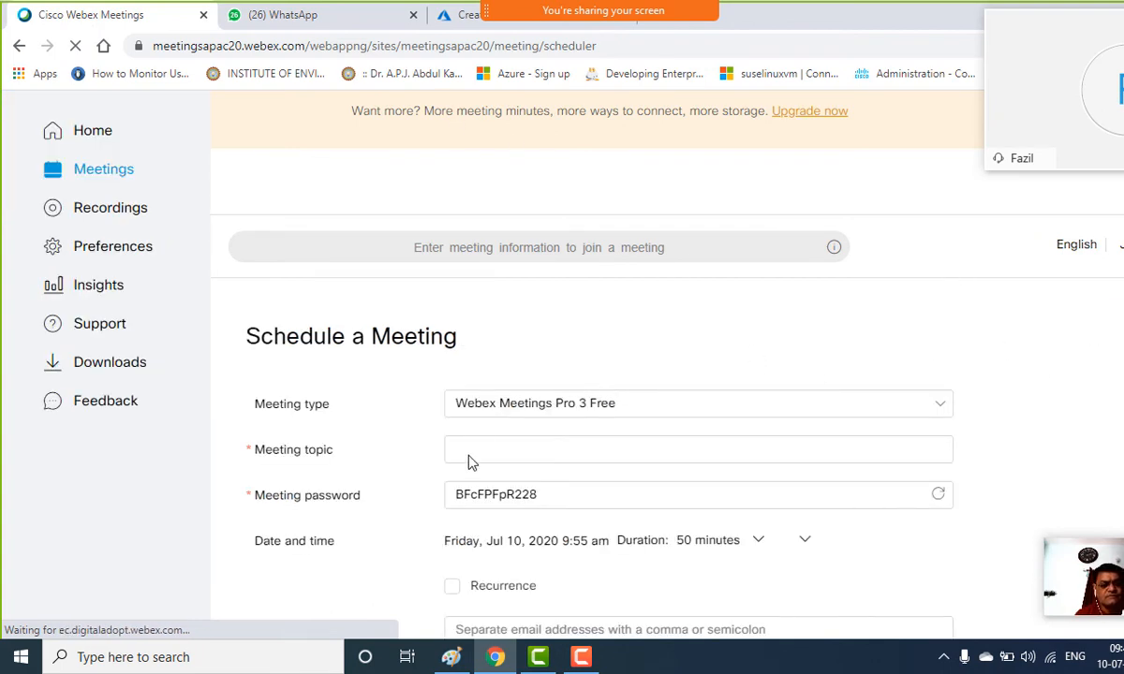
scroll(475, 455, down, 3)
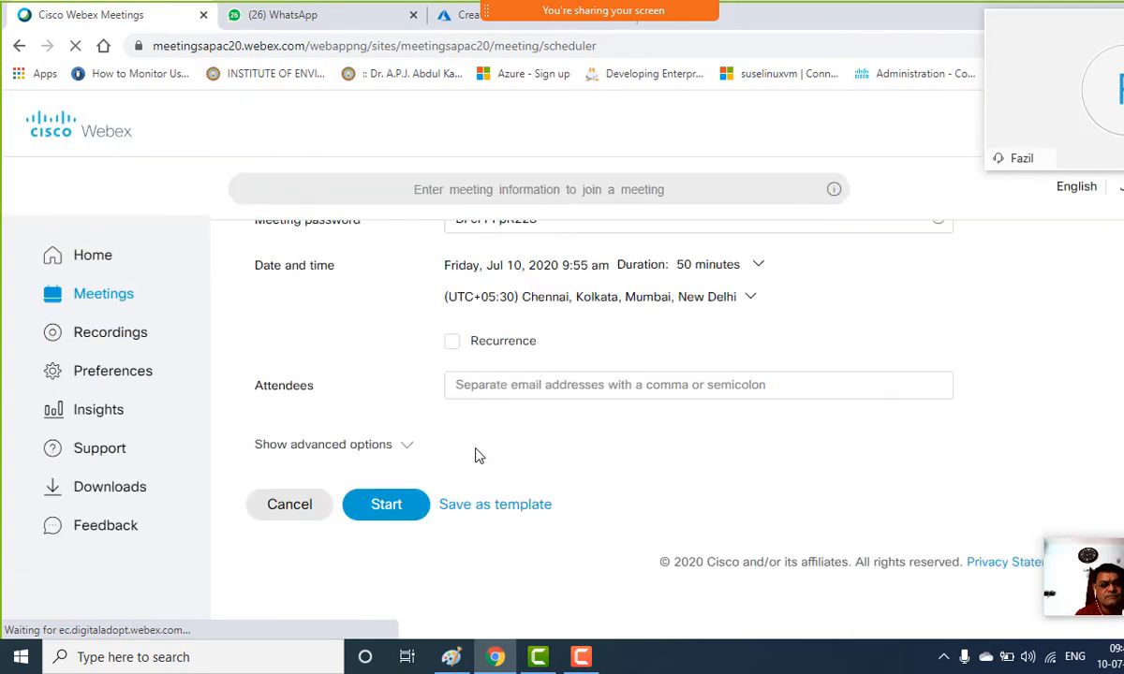
scroll(562, 420, up, 5)
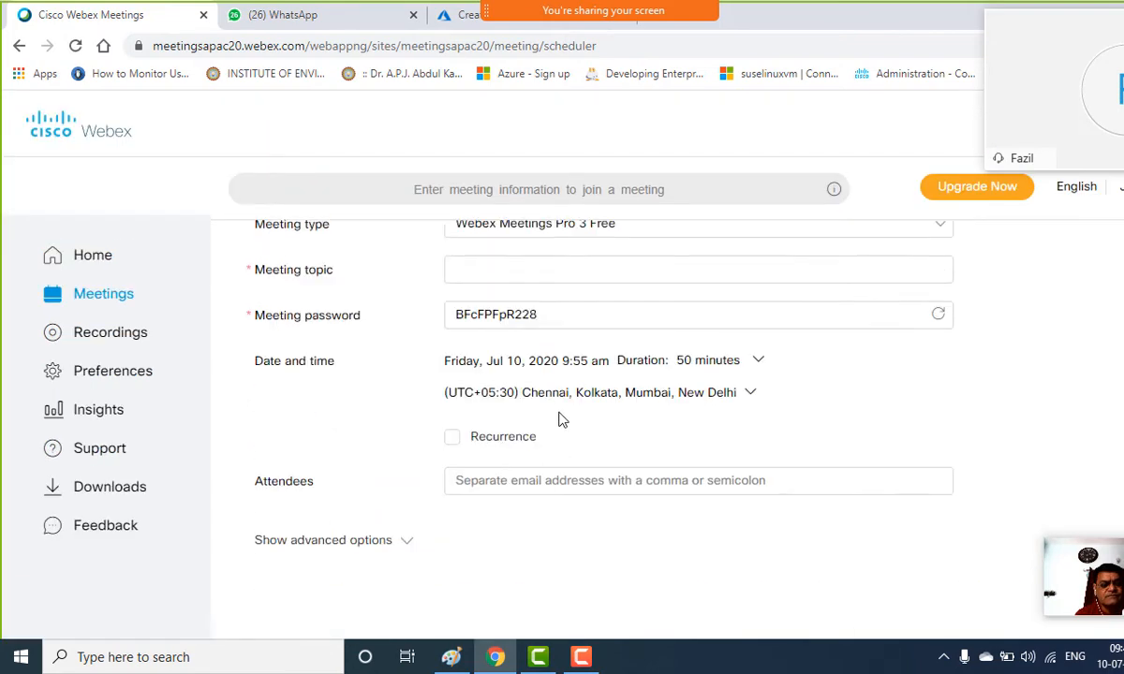
click(494, 408)
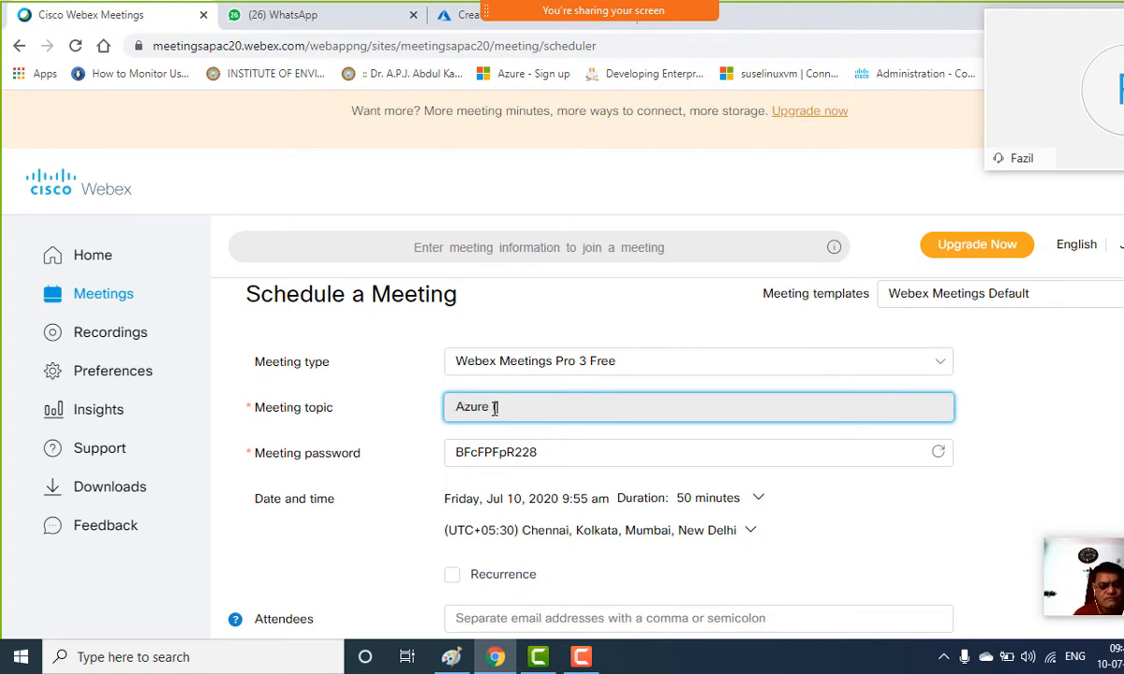
text(Azure ()
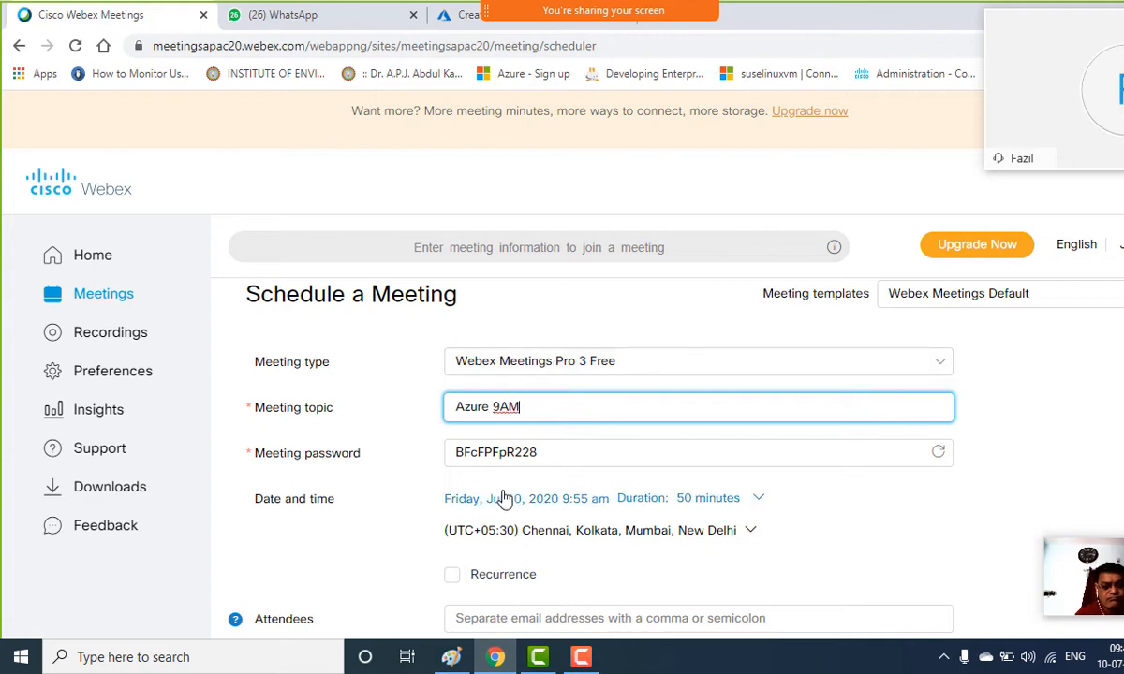
Step: Set the meeting for Friday, Jul 10, 2020 at 9:55 am, 50 minutes, and start it
scroll(503, 503, down, 1)
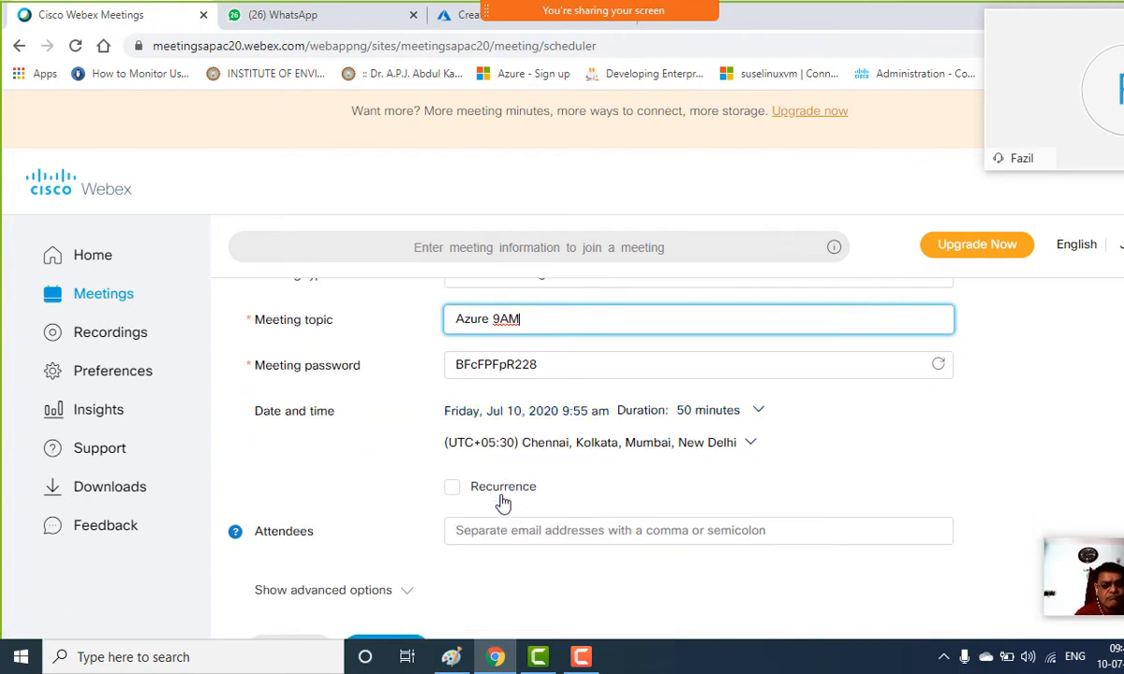
click(760, 414)
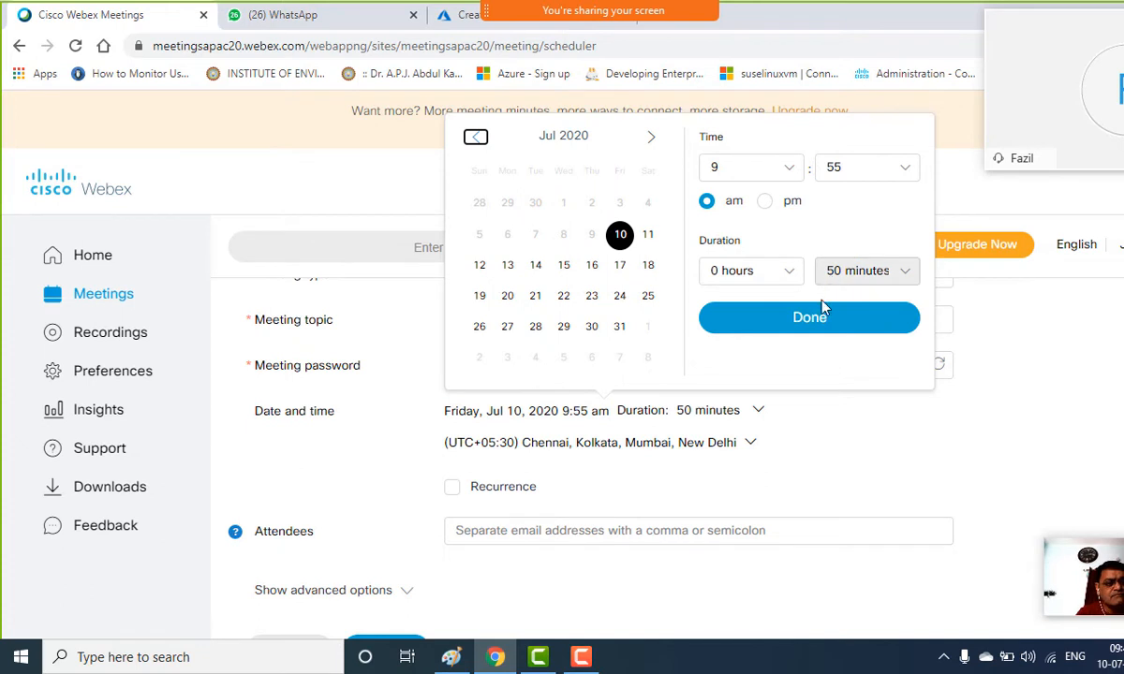
click(782, 320)
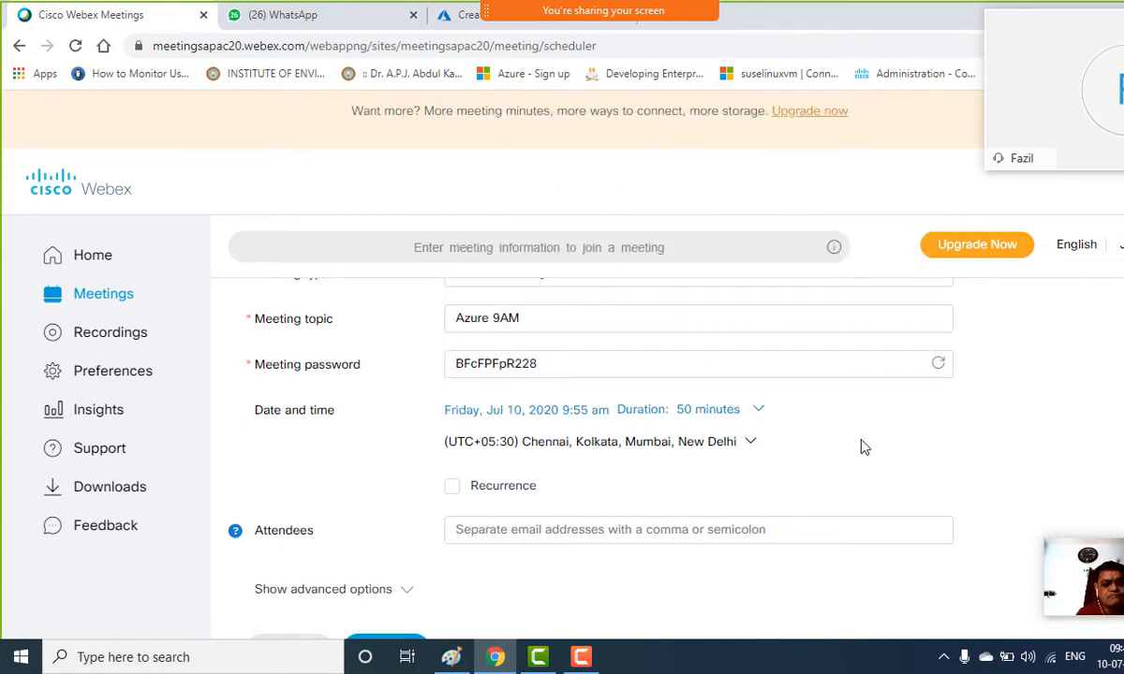
scroll(807, 412, down, 2)
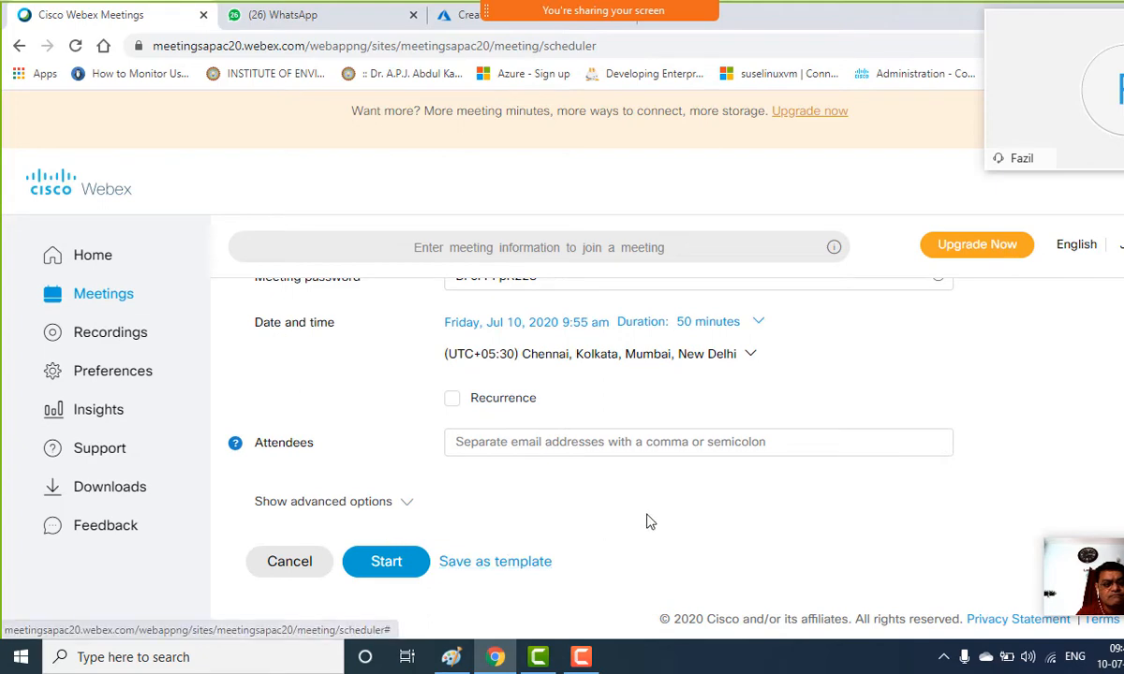
scroll(656, 521, up, 4)
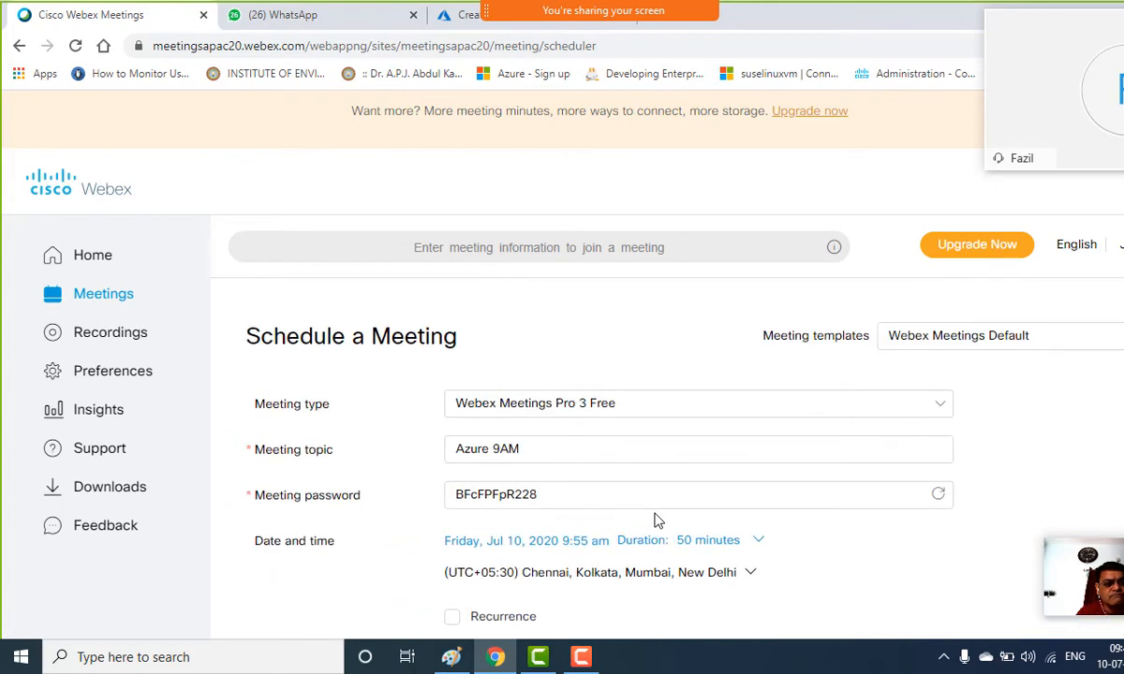
scroll(656, 521, down, 4)
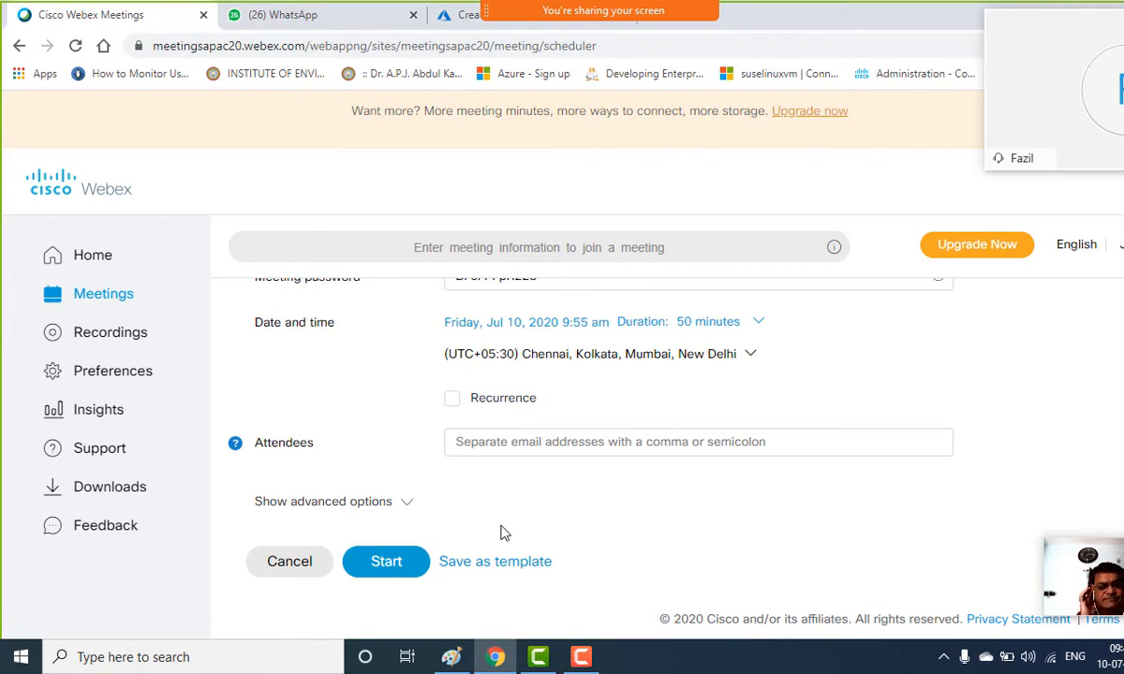
click(410, 558)
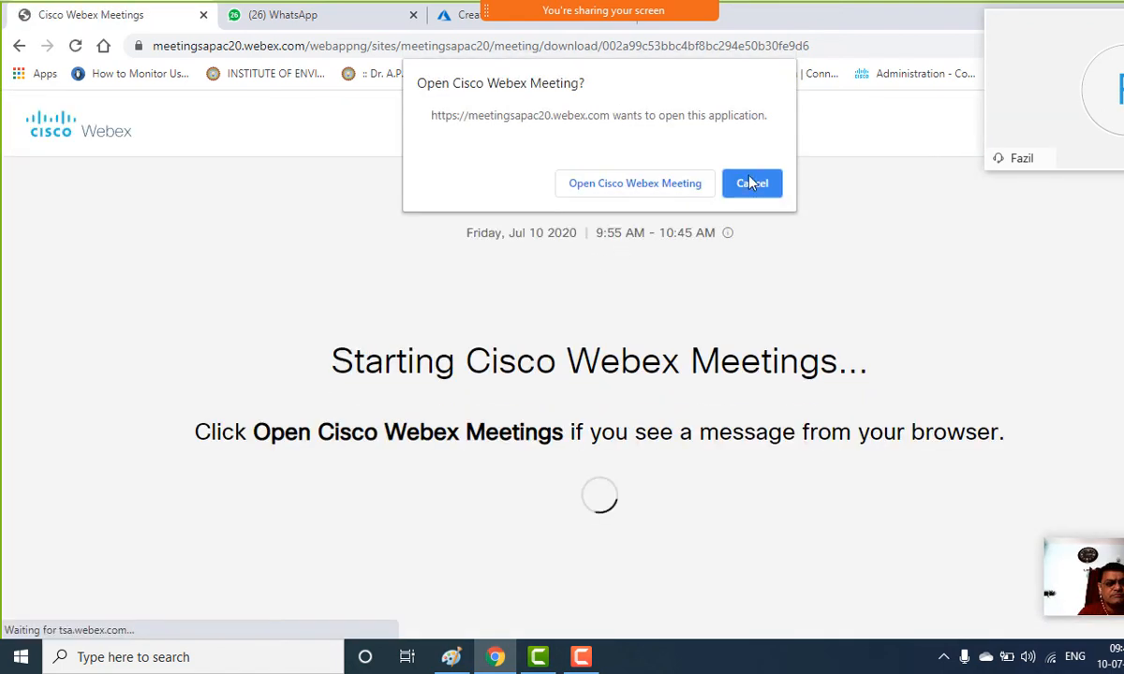
Step: Dismiss the desktop-app prompt and open the 9:55 AM Azure 9AM meeting's details
click(750, 183)
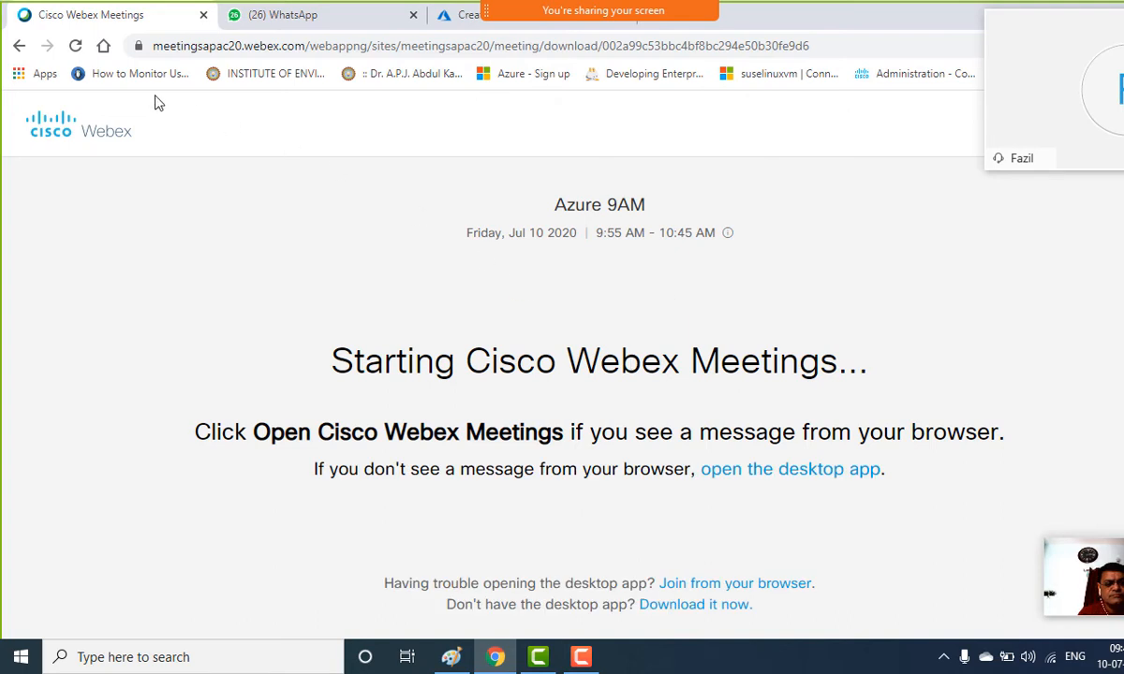
click(19, 45)
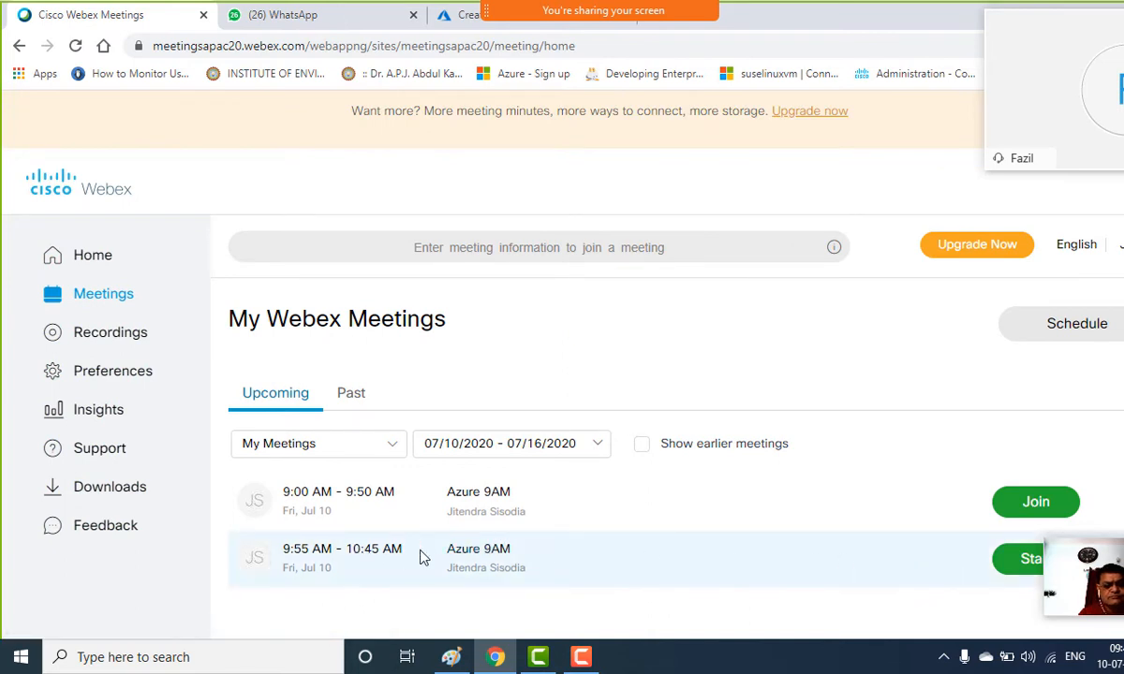
click(473, 554)
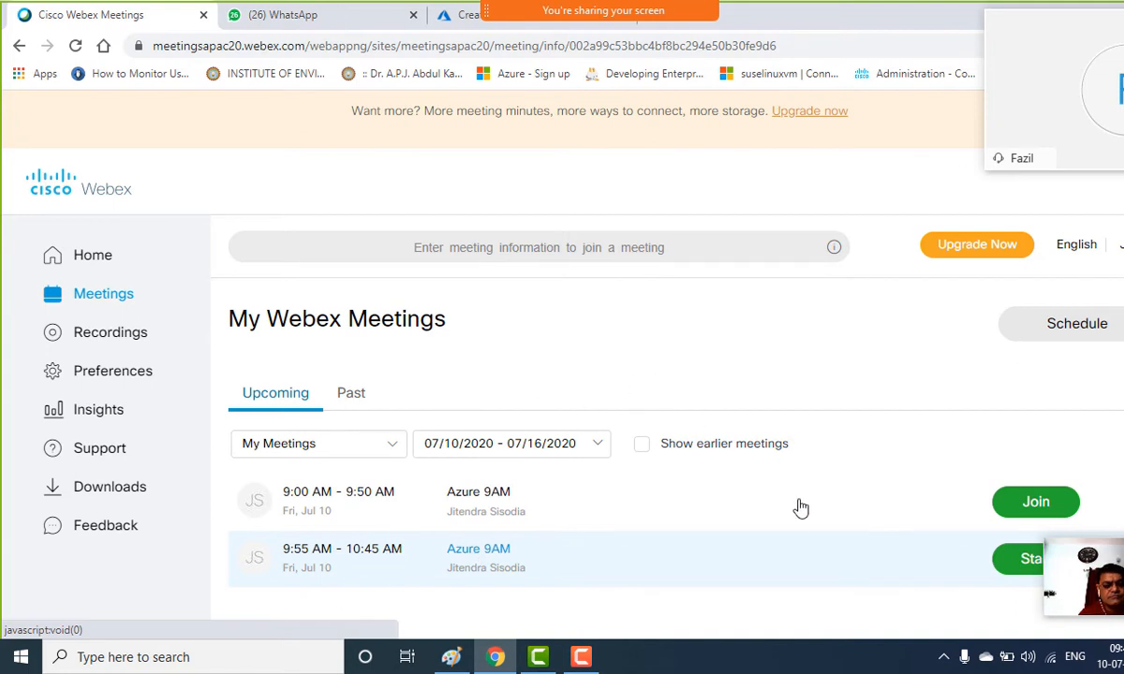
Step: Copy the Azure 9AM meeting link and switch to the WhatsApp Web chats
scroll(800, 509, down, 4)
drag(404, 428, 486, 427)
triple_click(494, 399)
right_click(446, 388)
click(473, 397)
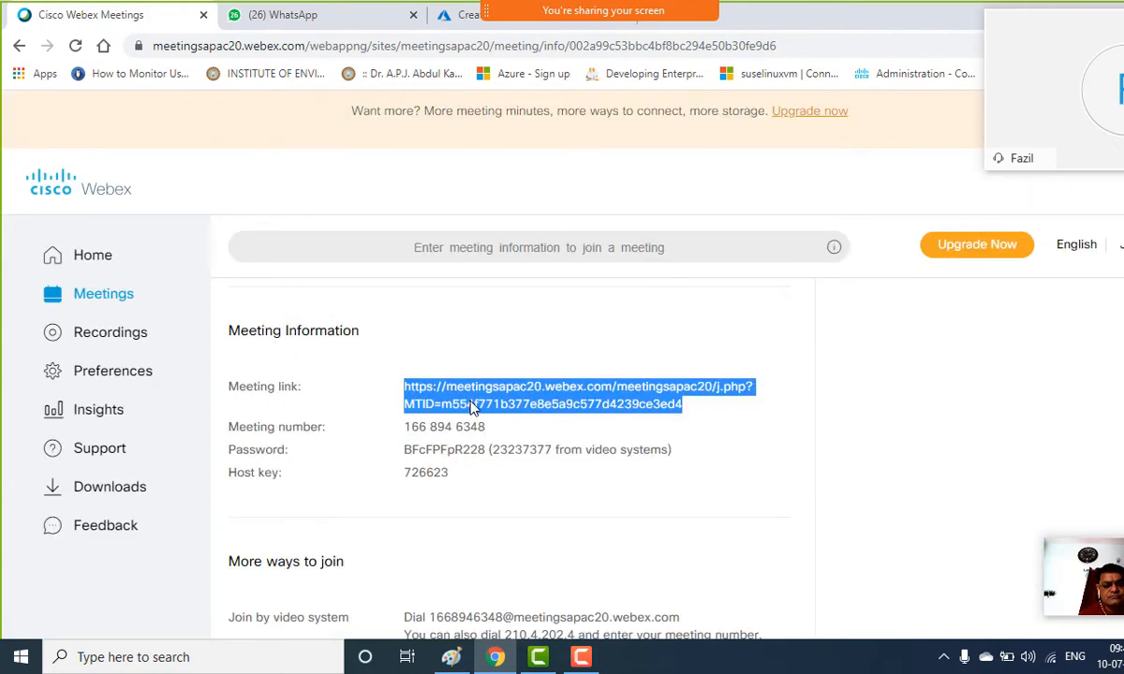
click(444, 381)
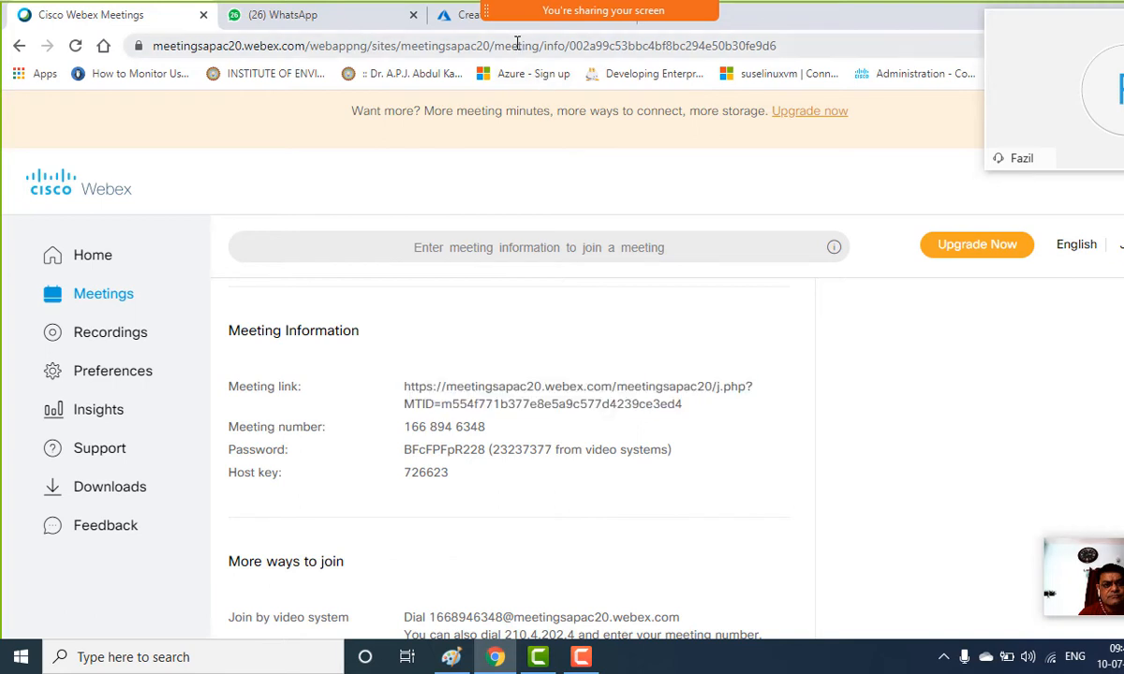
click(315, 17)
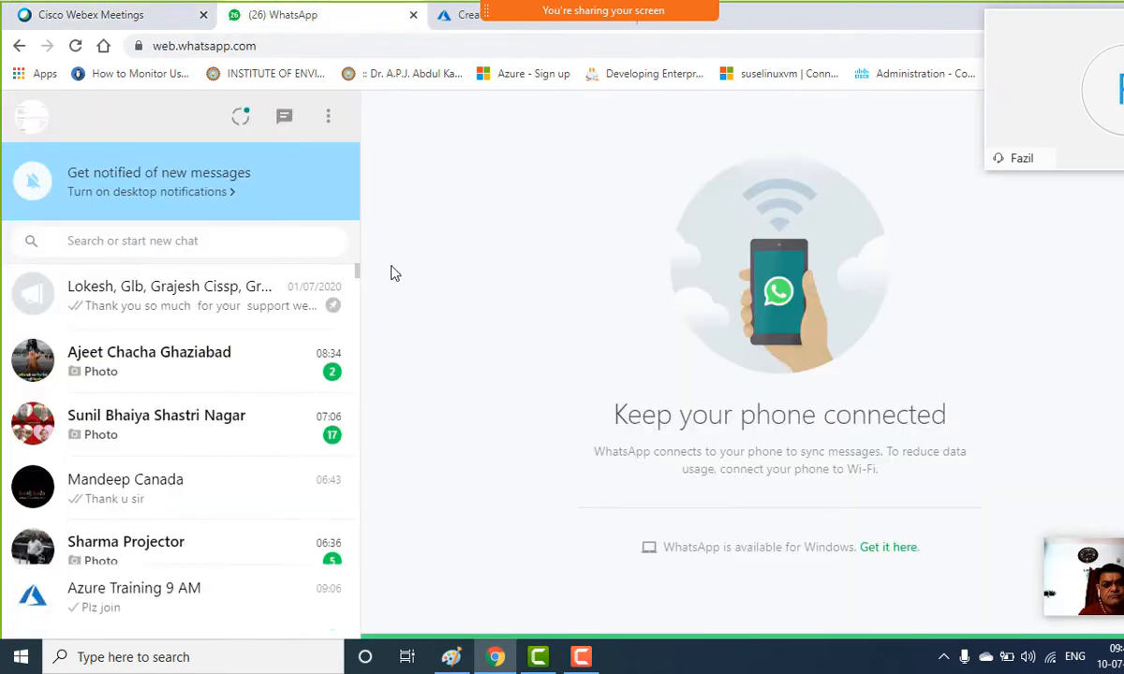
click(590, 658)
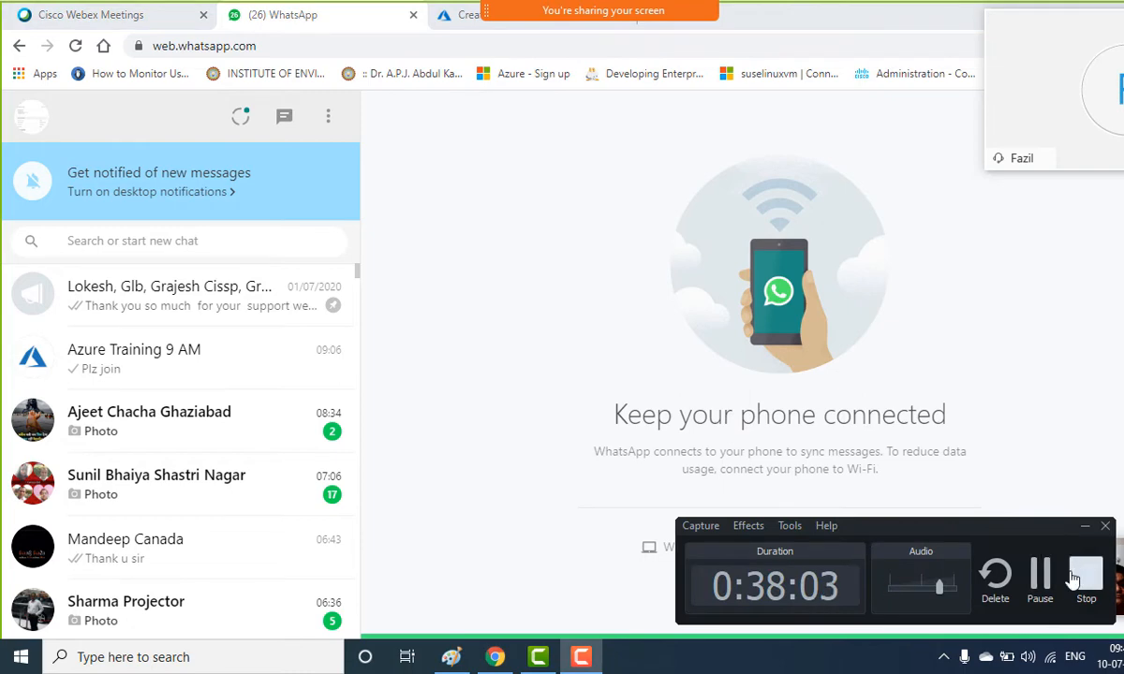
click(1079, 576)
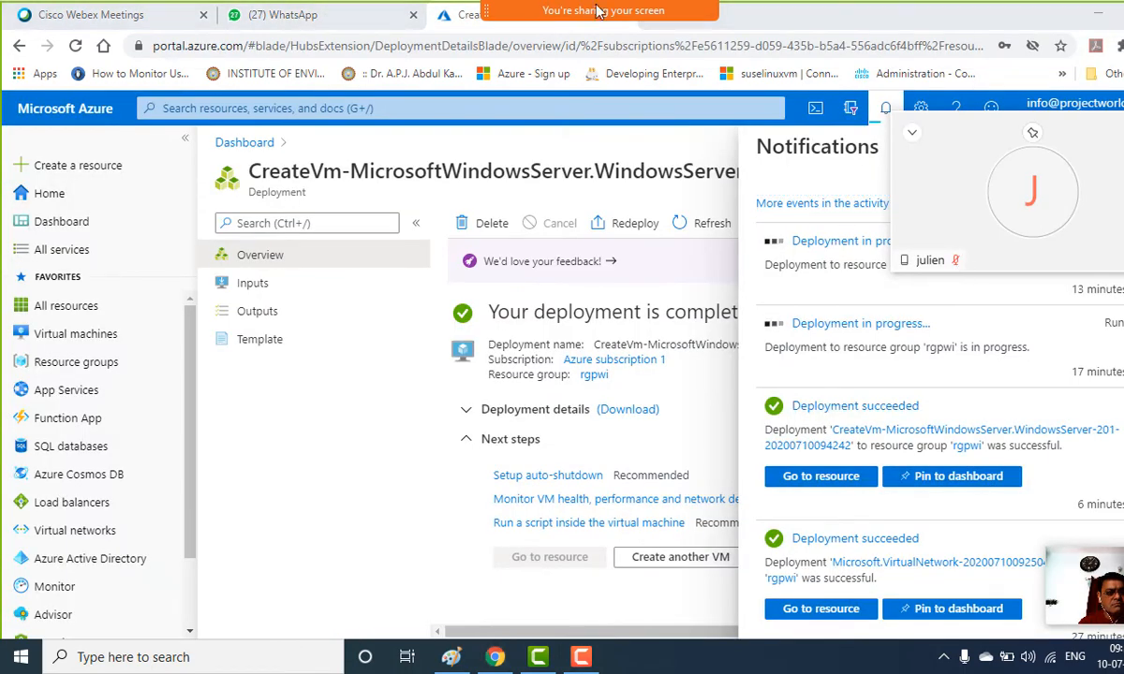
Step: Show the Webex participant list and select the second of its two participants
mouse_move(656, 13)
click(755, 28)
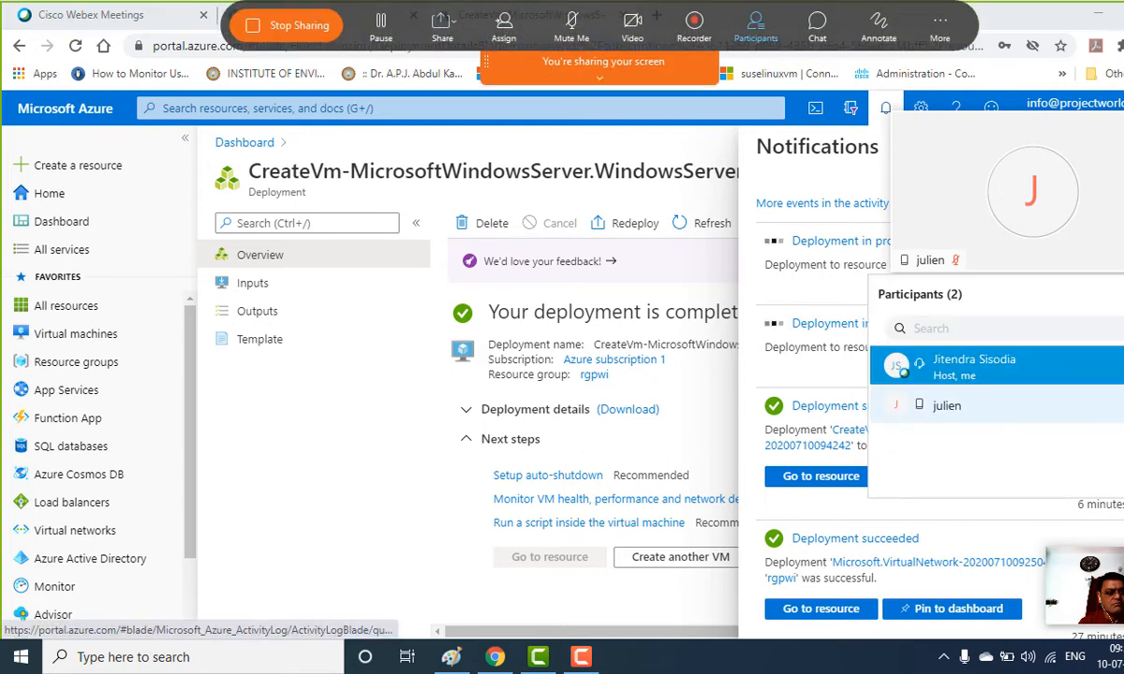
click(1113, 405)
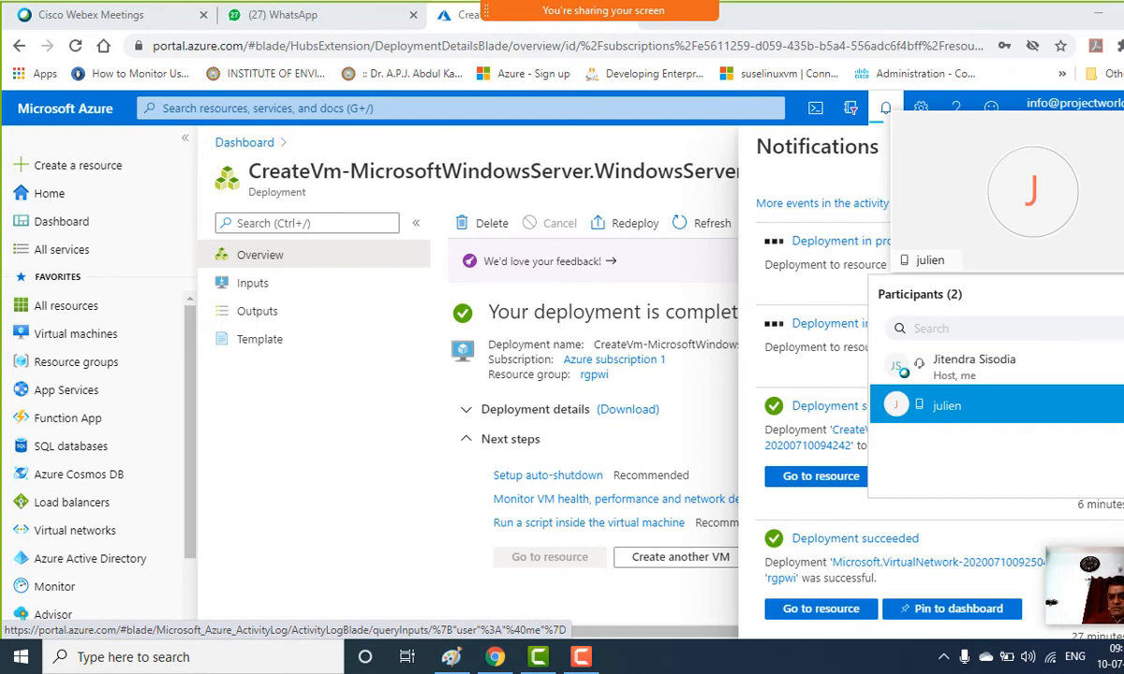
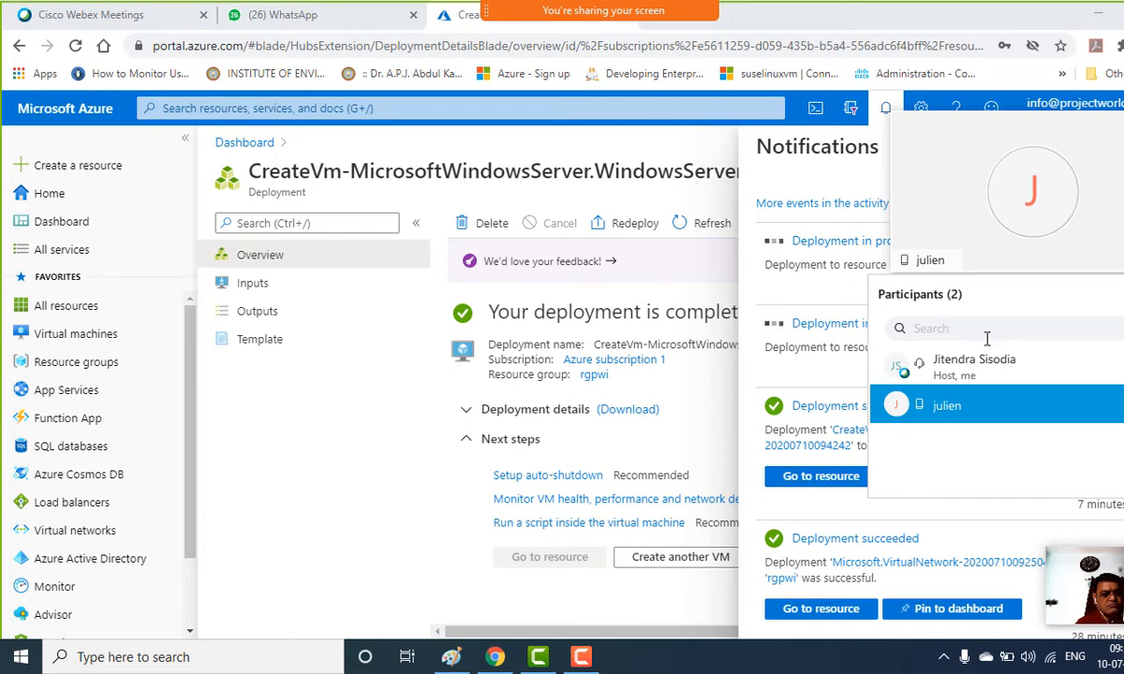
Step: Move the Webex participant list left, select another participant, and bring up the Paint peering diagram
click(581, 659)
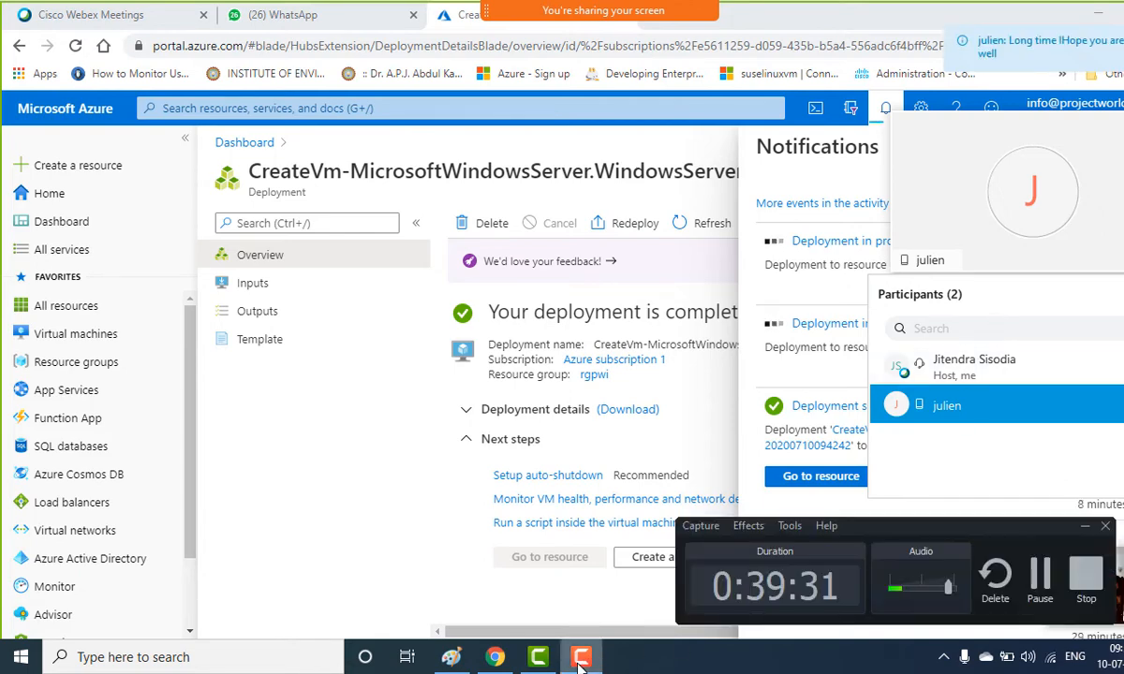
click(1043, 582)
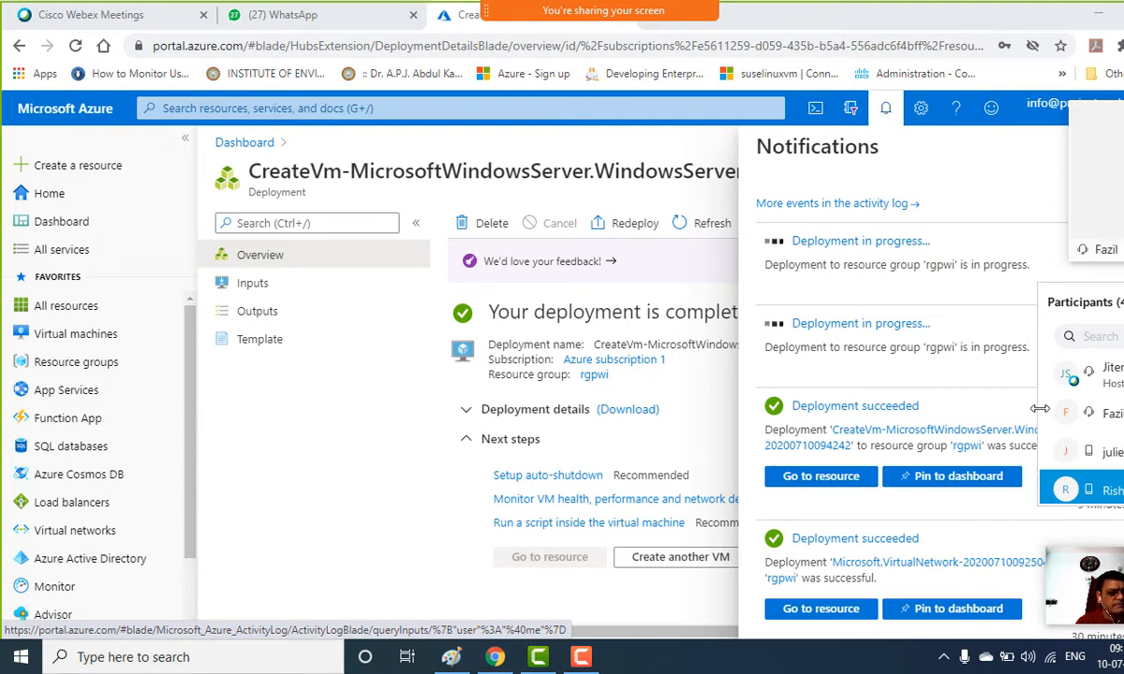
drag(1057, 298, 1000, 298)
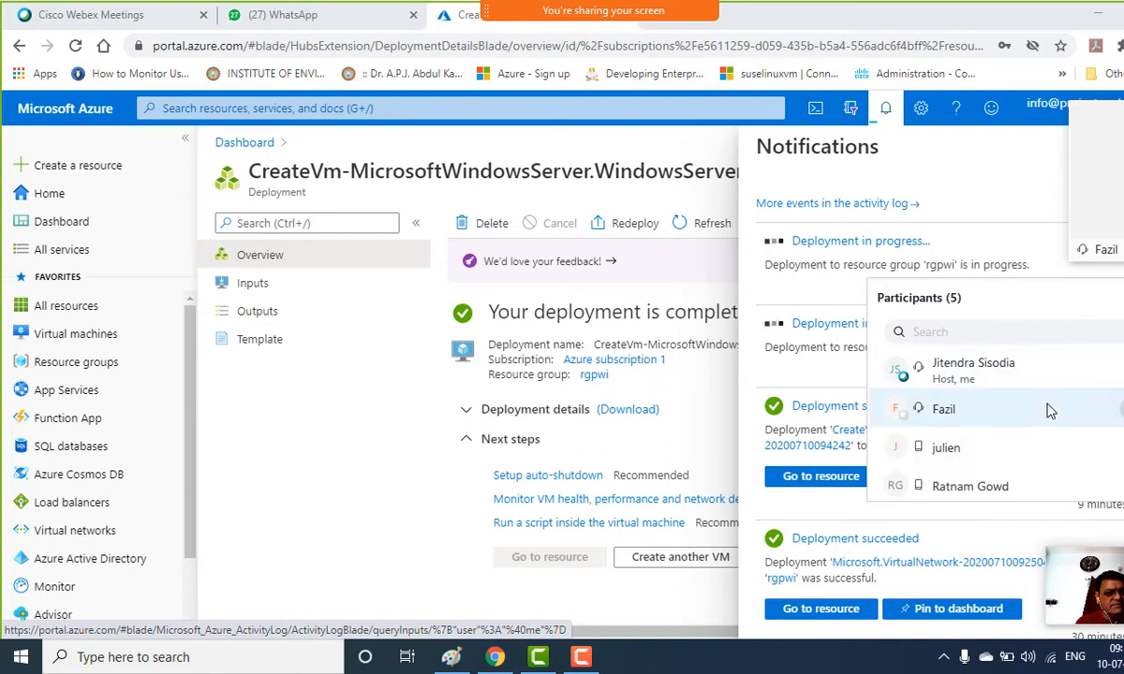
scroll(1047, 412, down, 1)
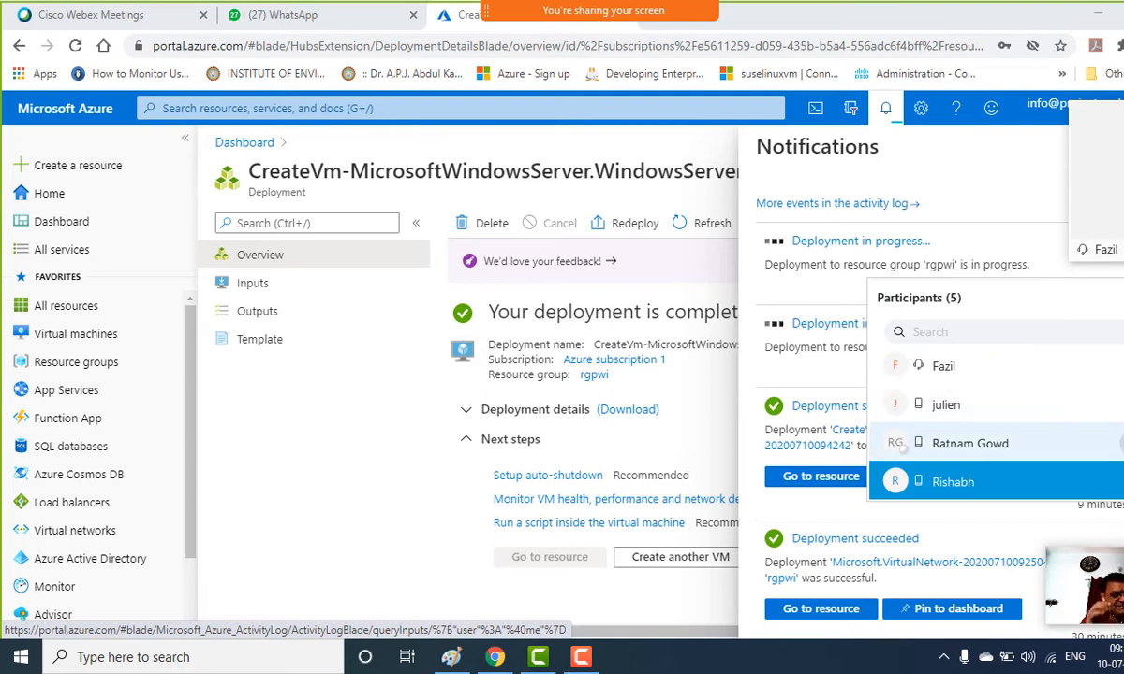
click(1044, 443)
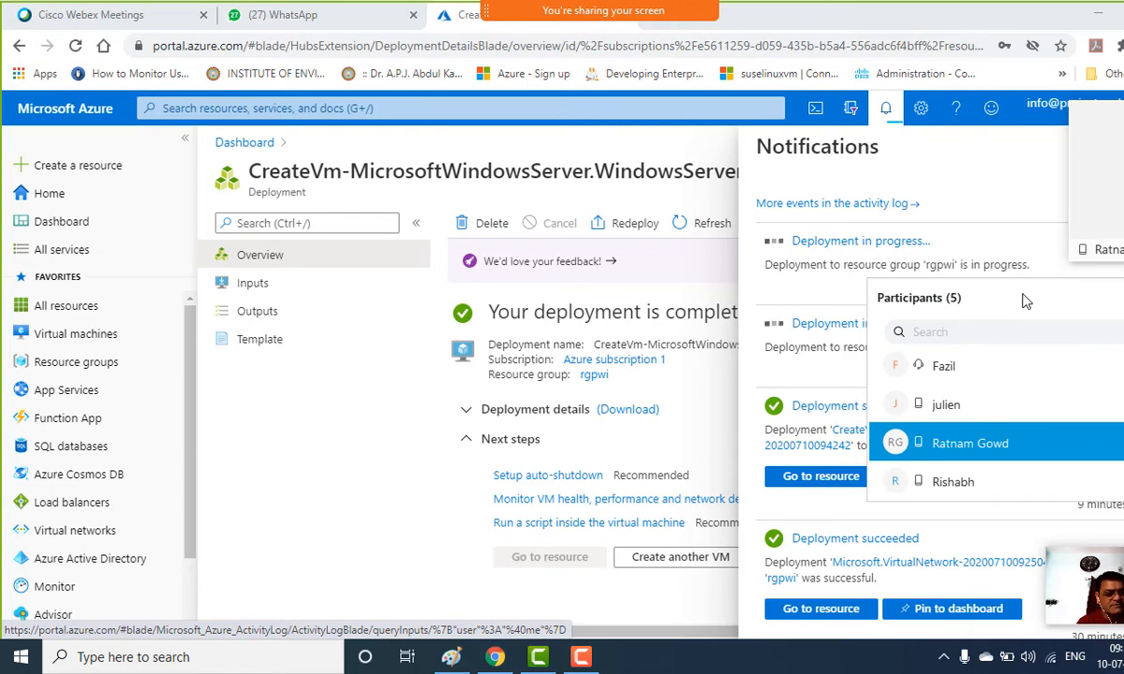
click(450, 657)
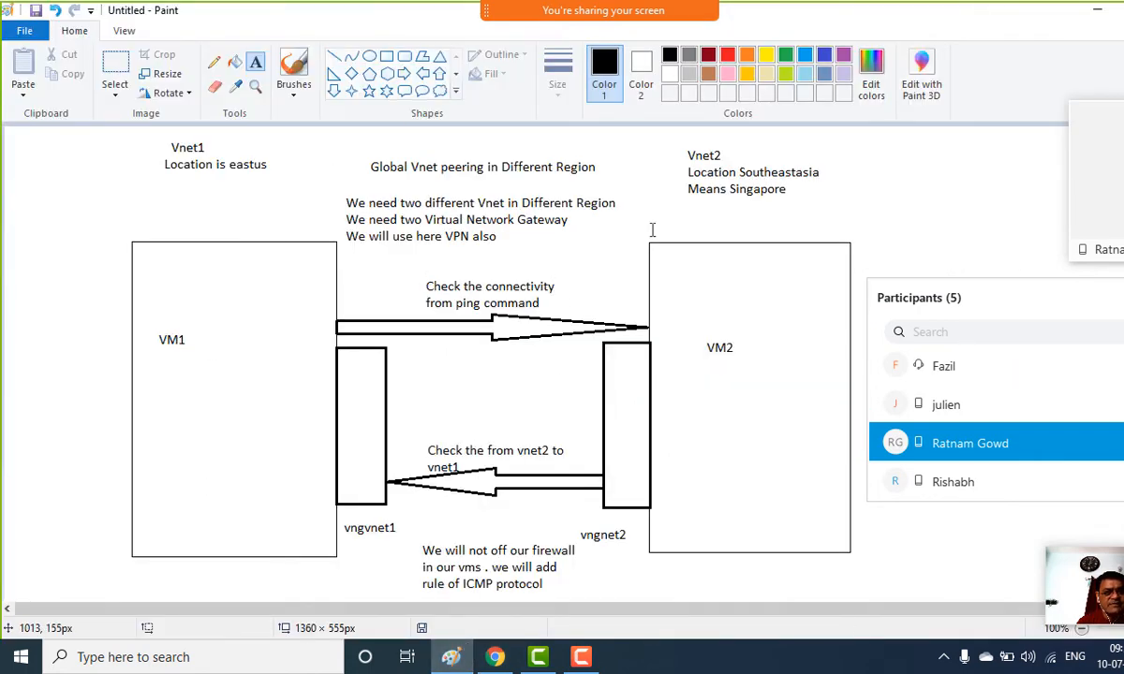
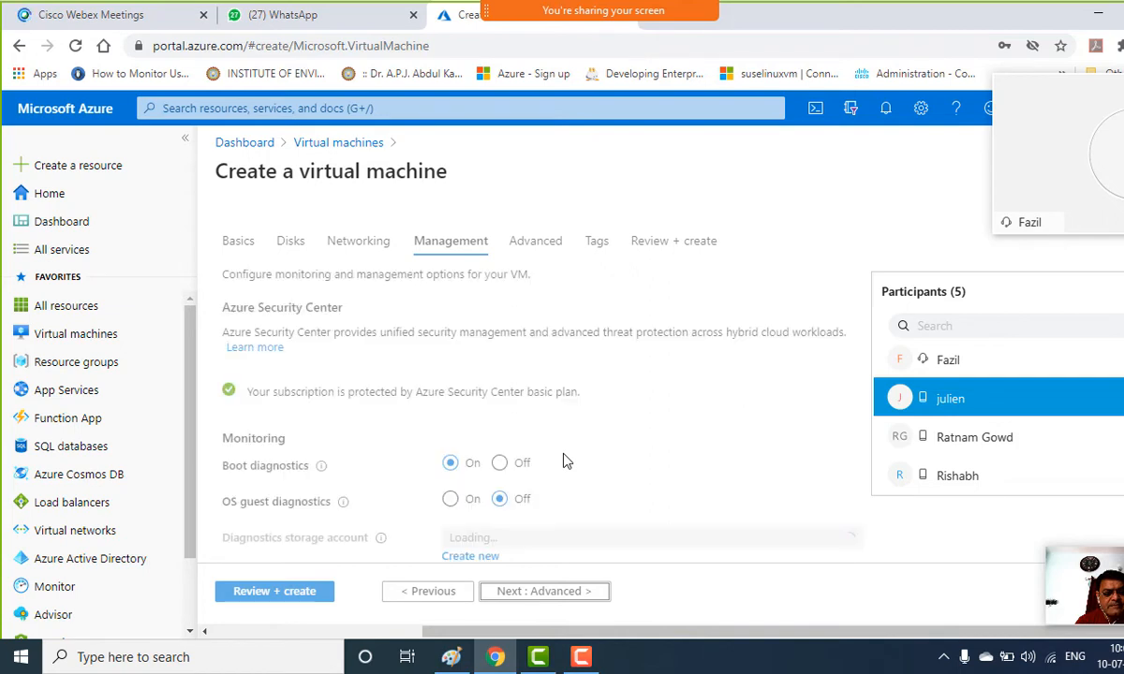
Step: Turn boot diagnostics off, then skip past Advanced and Tags to a passed Review + create validation
click(501, 464)
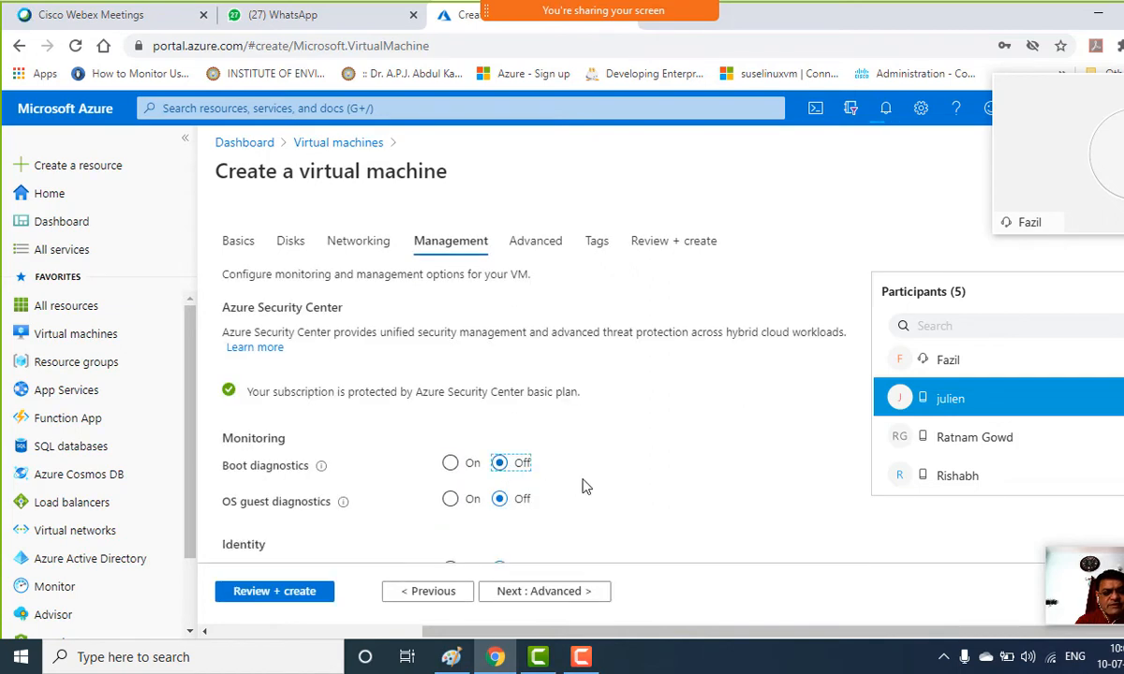
scroll(625, 489, down, 2)
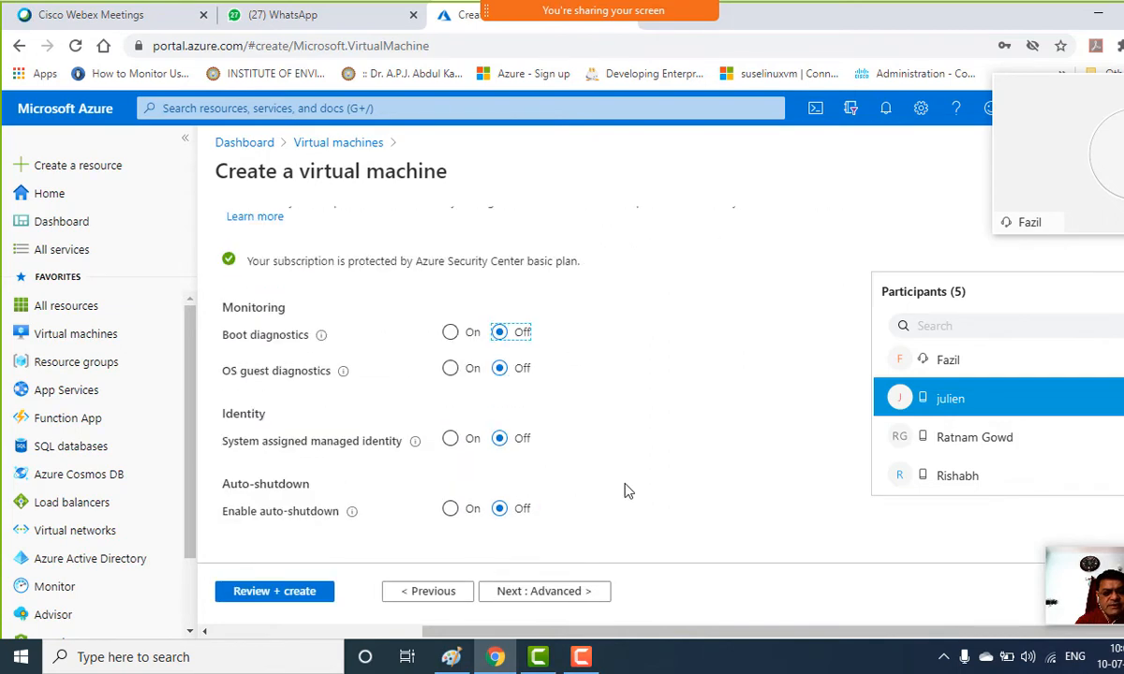
click(575, 596)
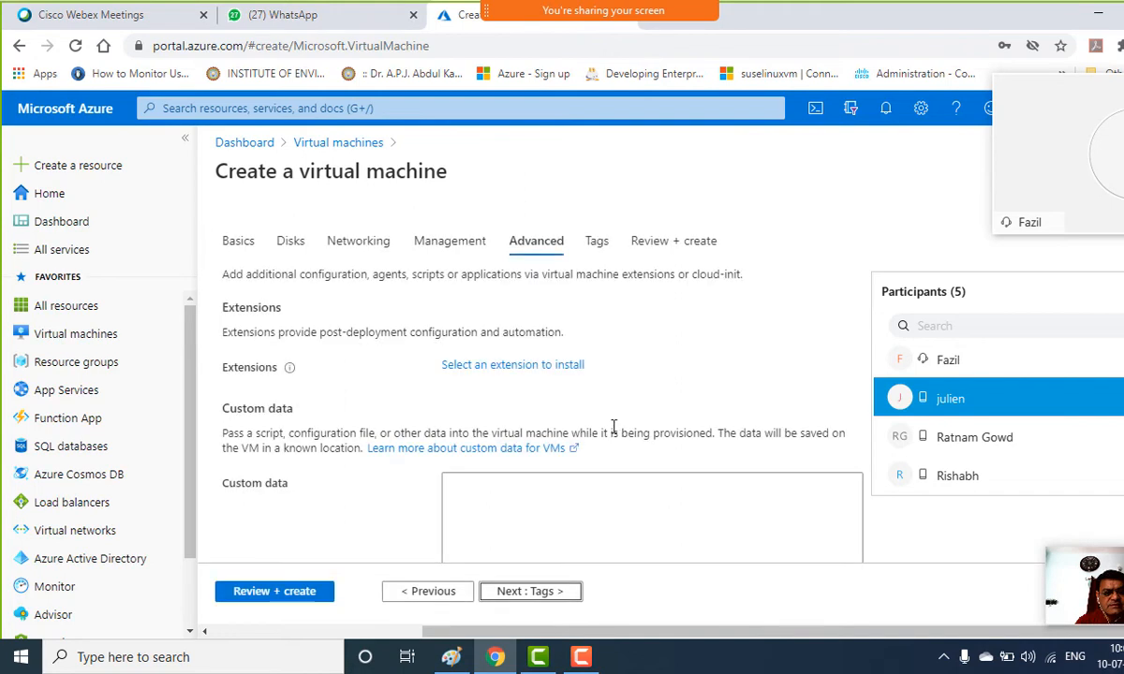
click(558, 592)
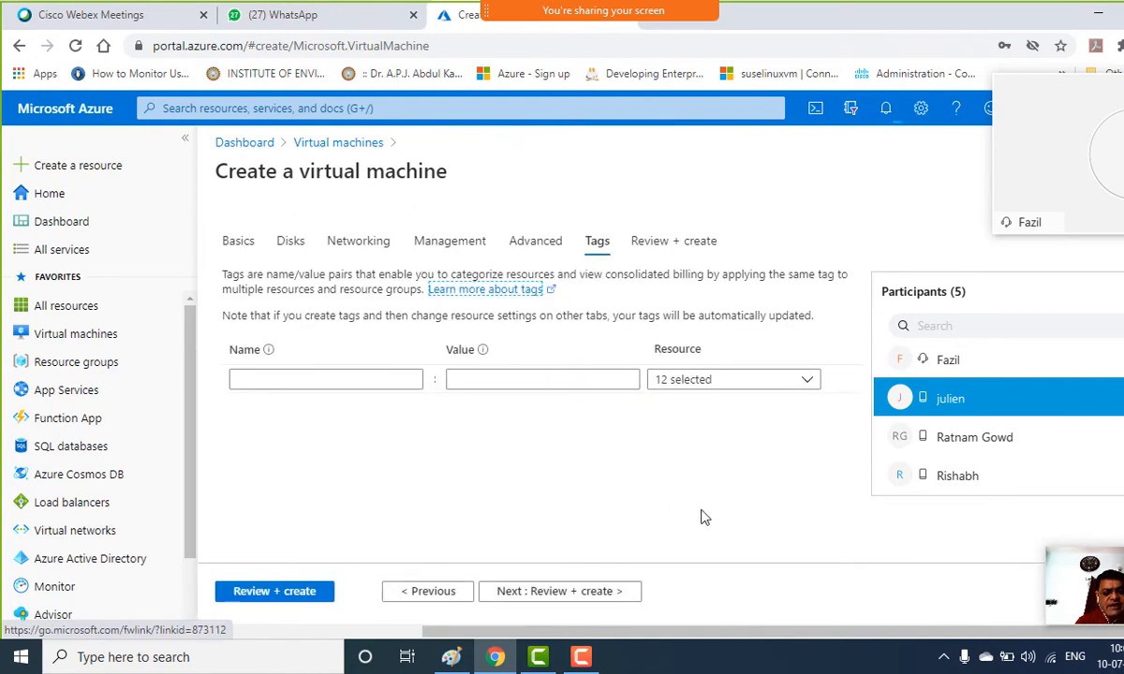
click(274, 591)
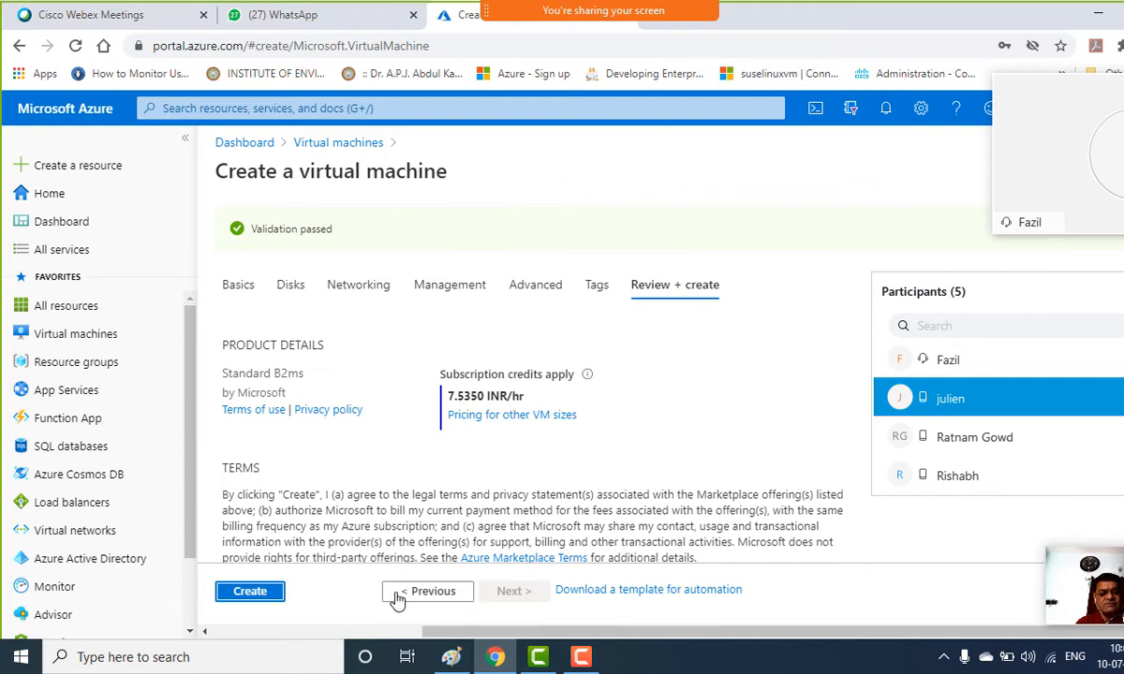
Step: Submit the Windows 10 VM for creation and watch its deployment in Notifications
click(255, 595)
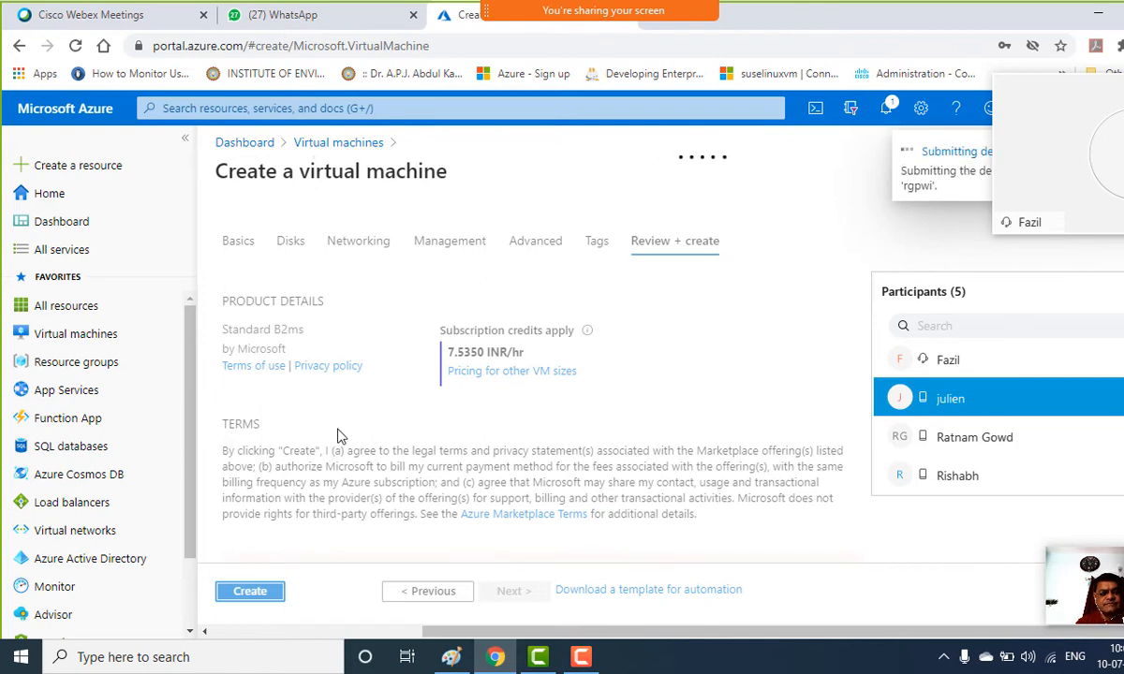
click(888, 110)
drag(1046, 291, 1123, 466)
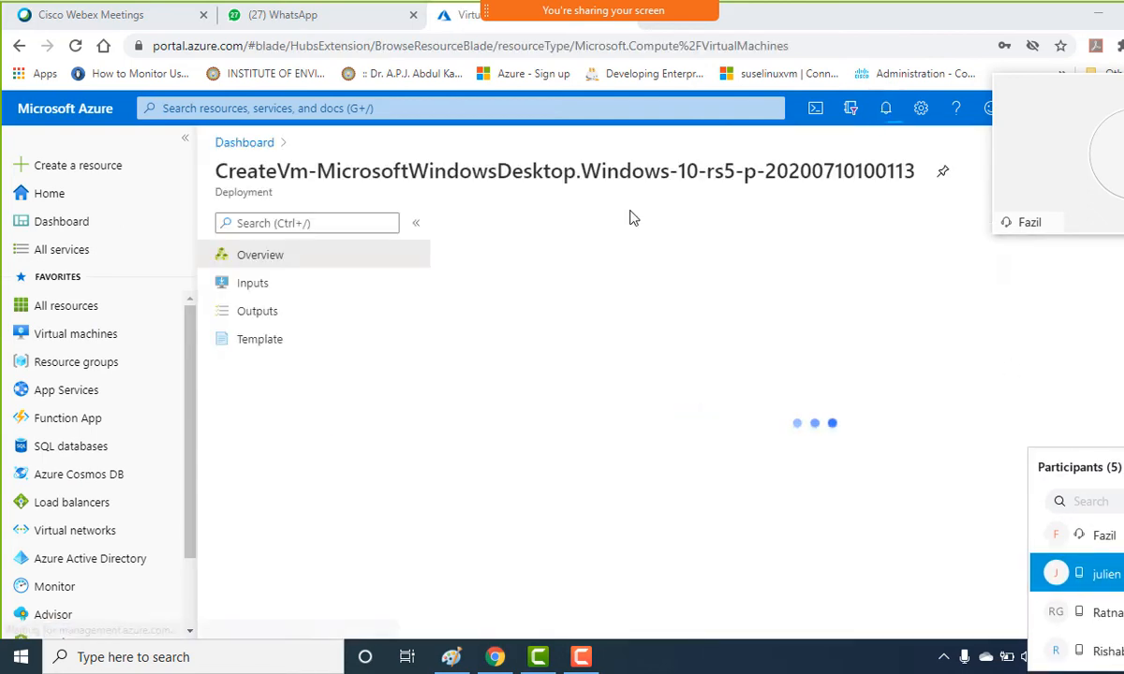
Step: Check notifications: vm2855, vm2-ip and vm2-nsg are created while vm2 is still provisioning
click(886, 110)
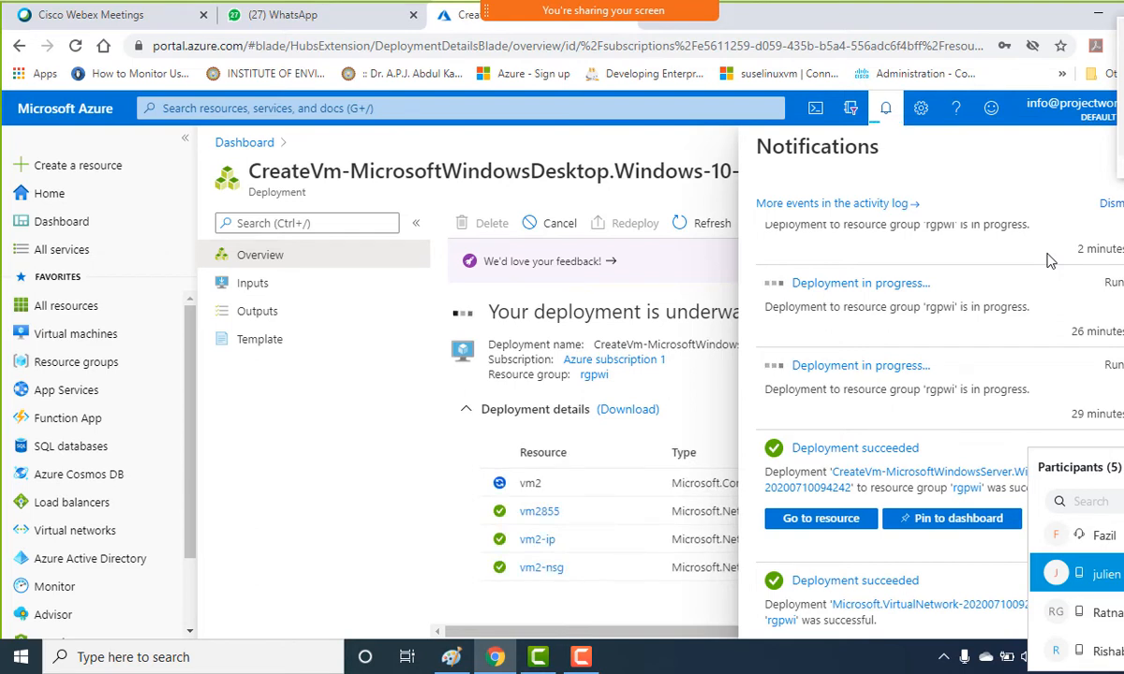
Step: Show the VM list with vm1 Running in East US and vm2 Creating in Southeast Asia
click(70, 337)
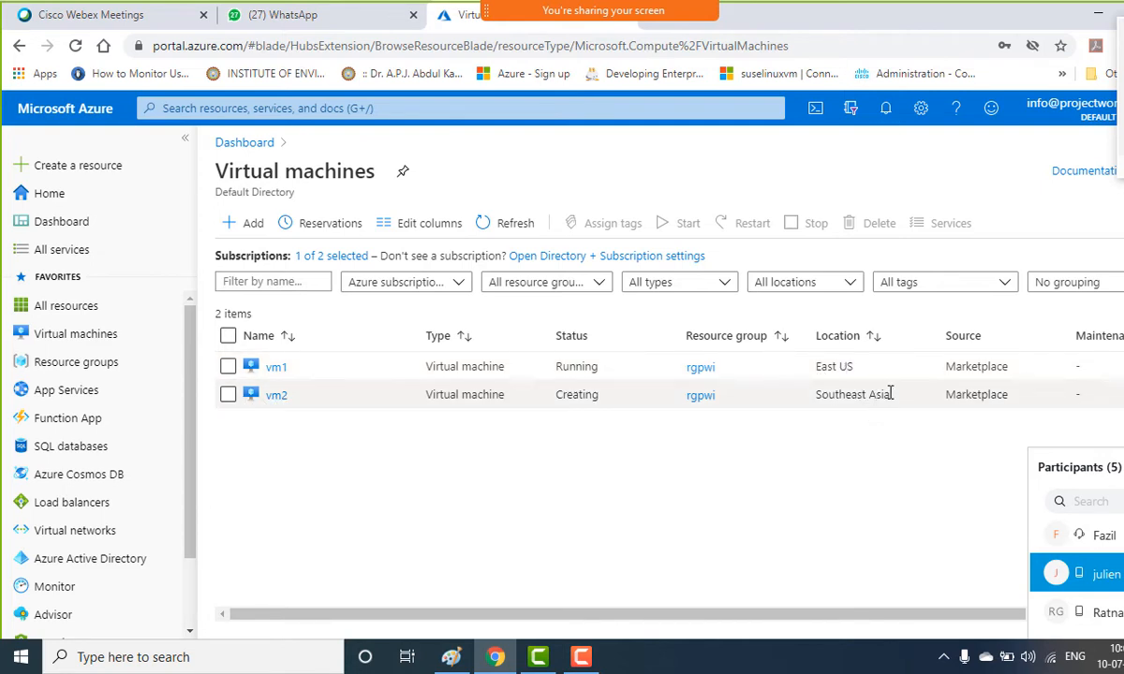
drag(1087, 440, 976, 331)
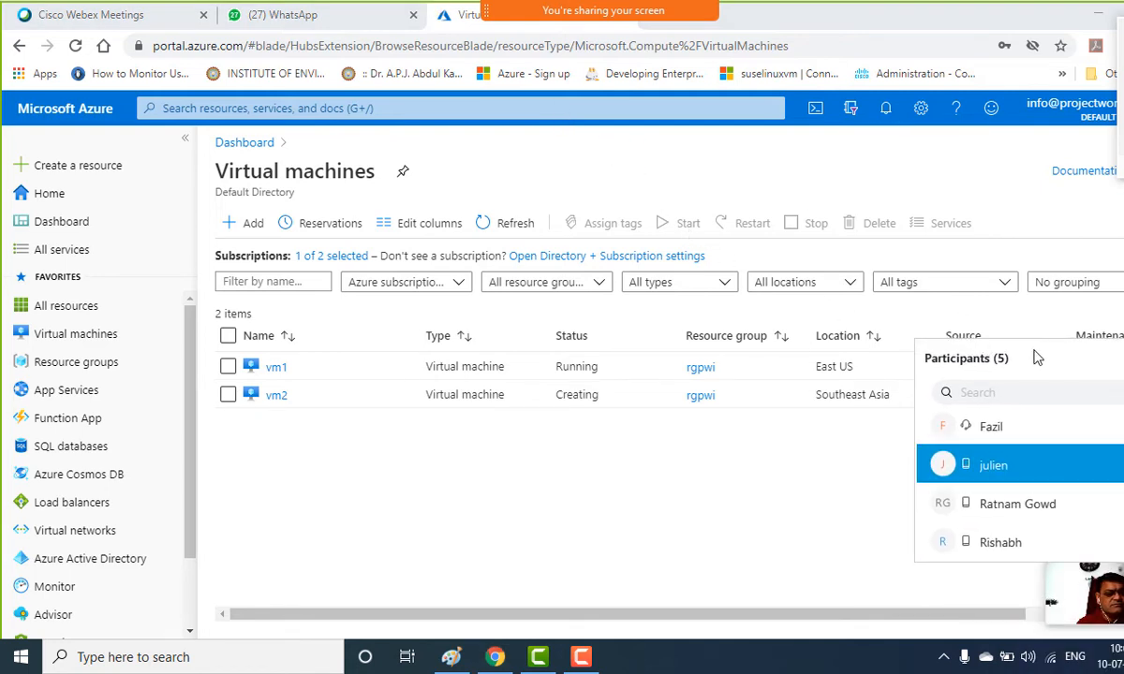
drag(1057, 365, 1123, 311)
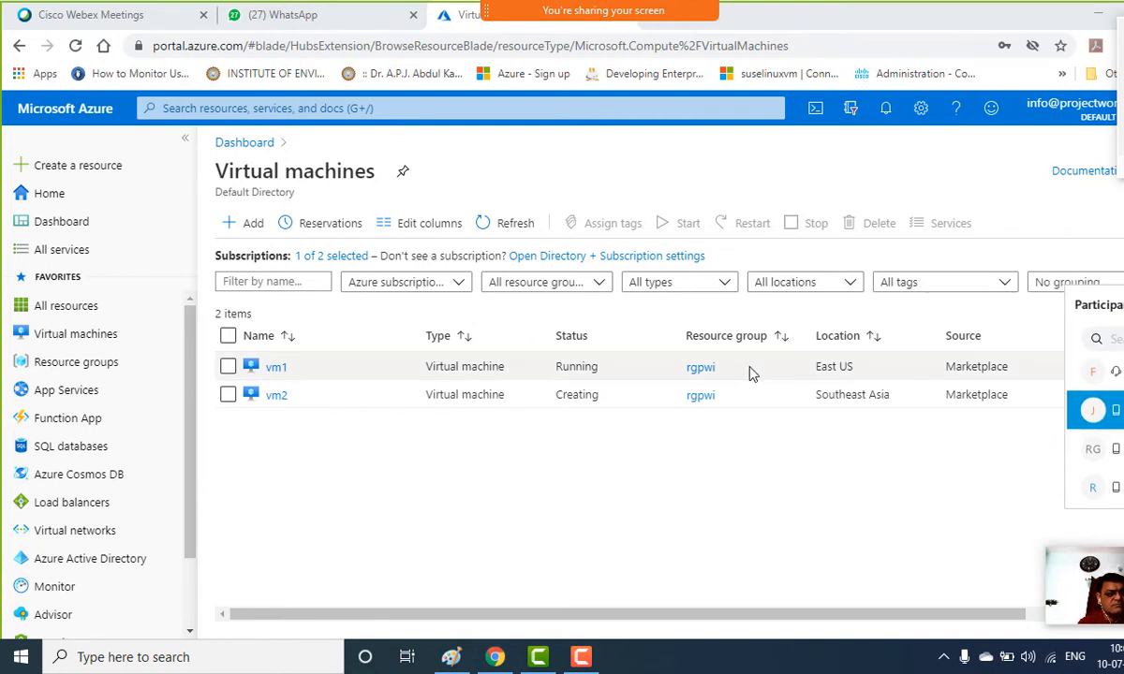
click(288, 17)
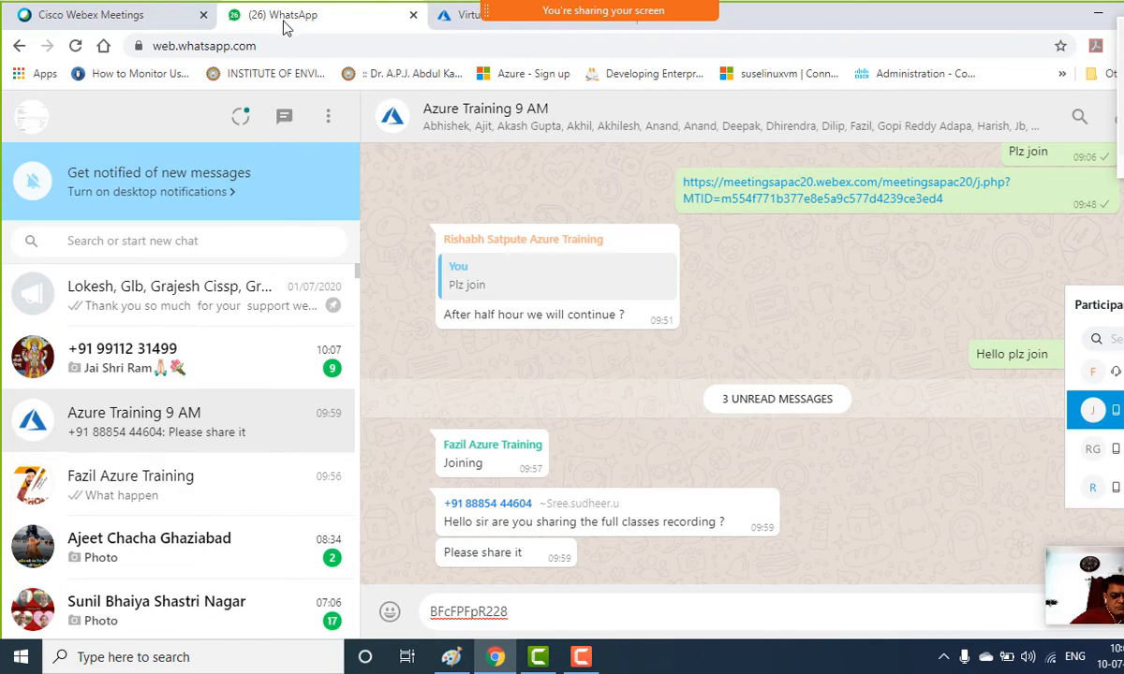
Step: Replace the stray draft text and reply 'ok' in the Azure Training 9 AM group
double_click(489, 611)
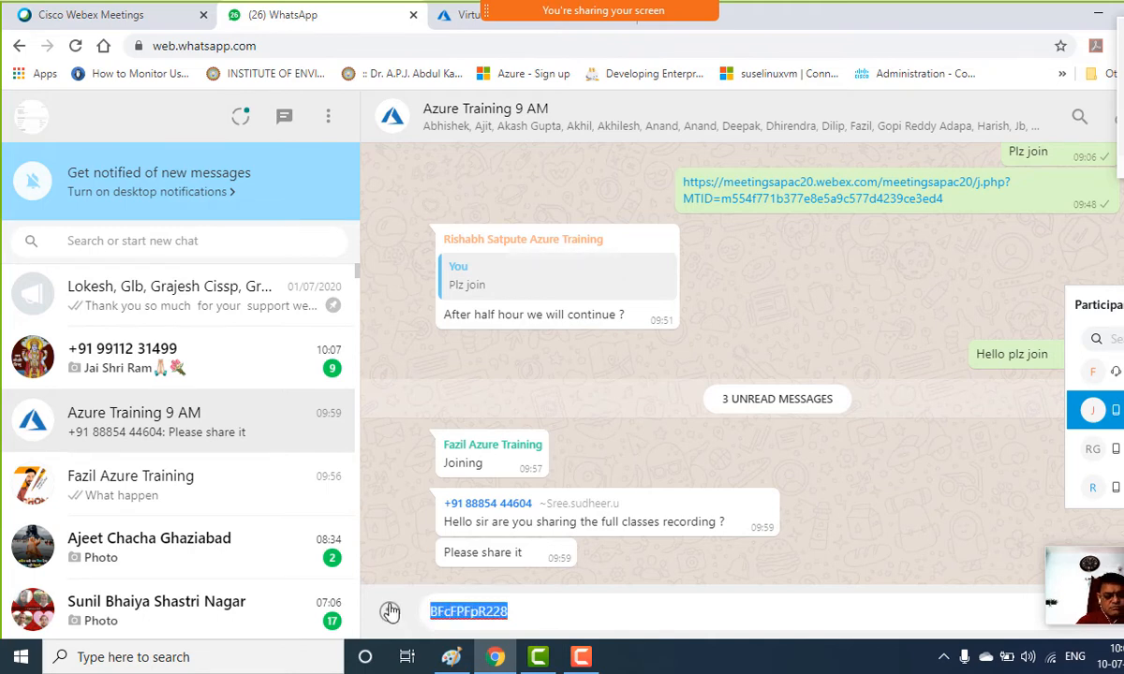
text(ok)
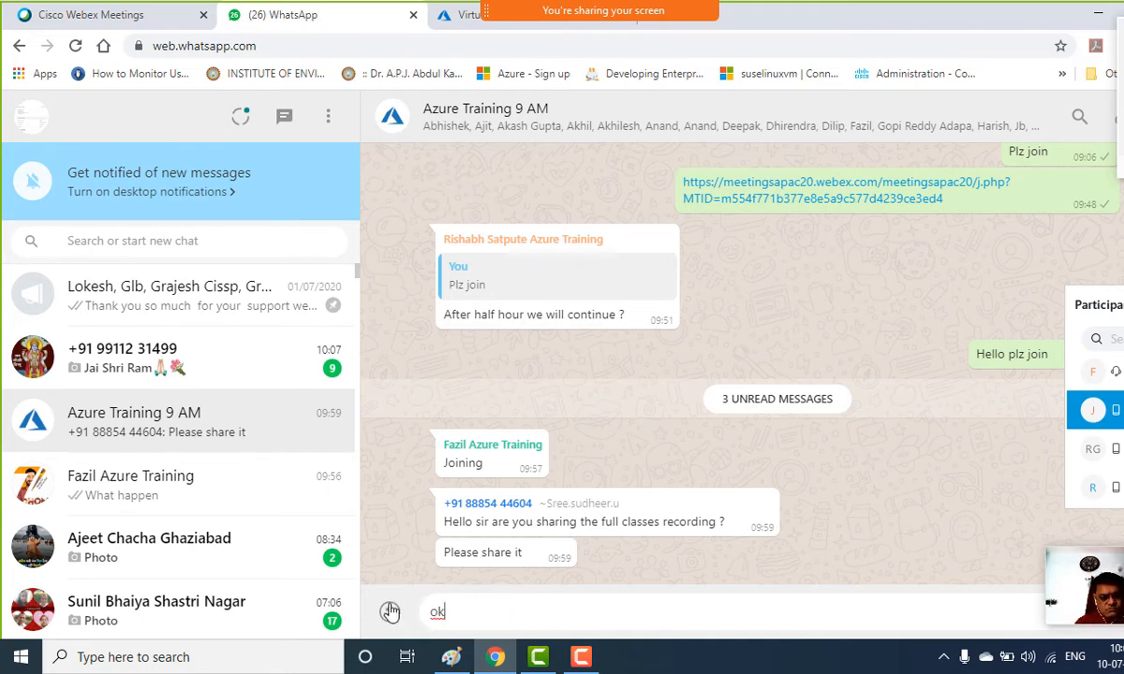
key(Return)
Step: Send a YouTube channel subscribe plug and a notice that today's session uploads after class, taking 3 hours
text(go)
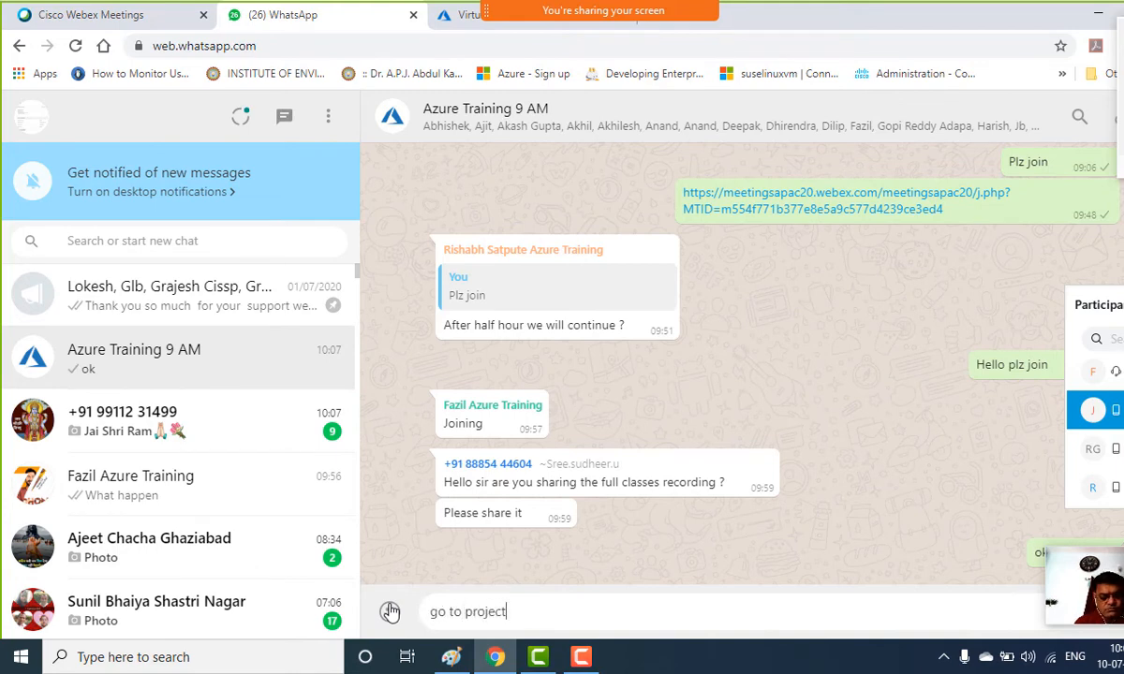
text(to project world india)
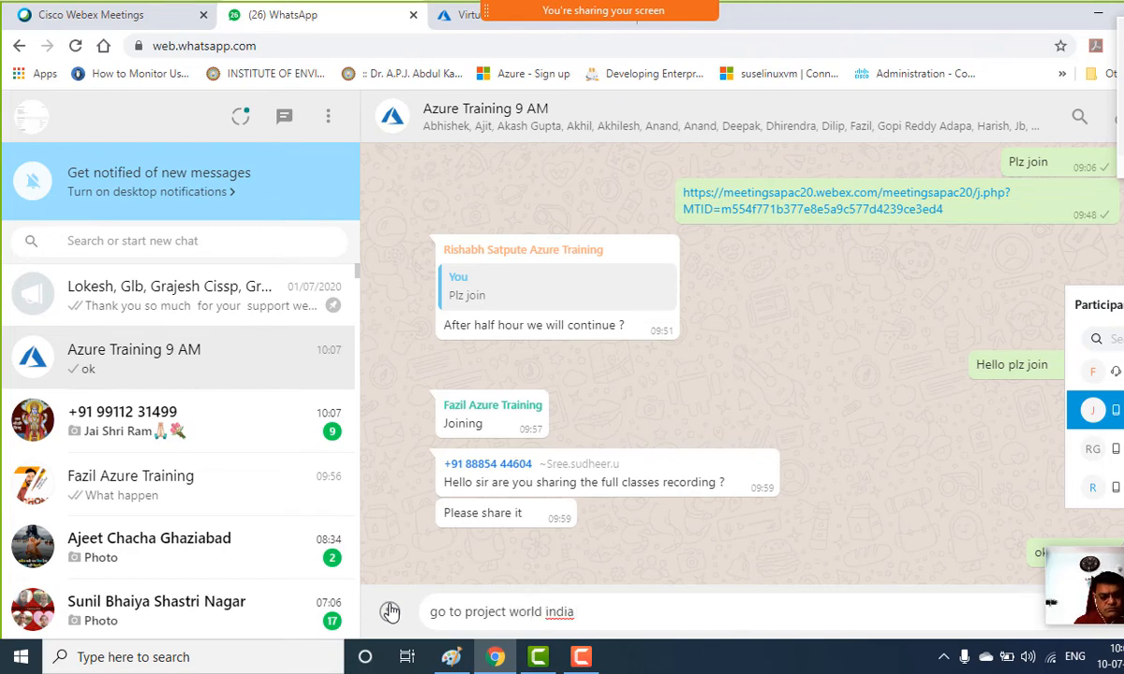
text( people cloud you)
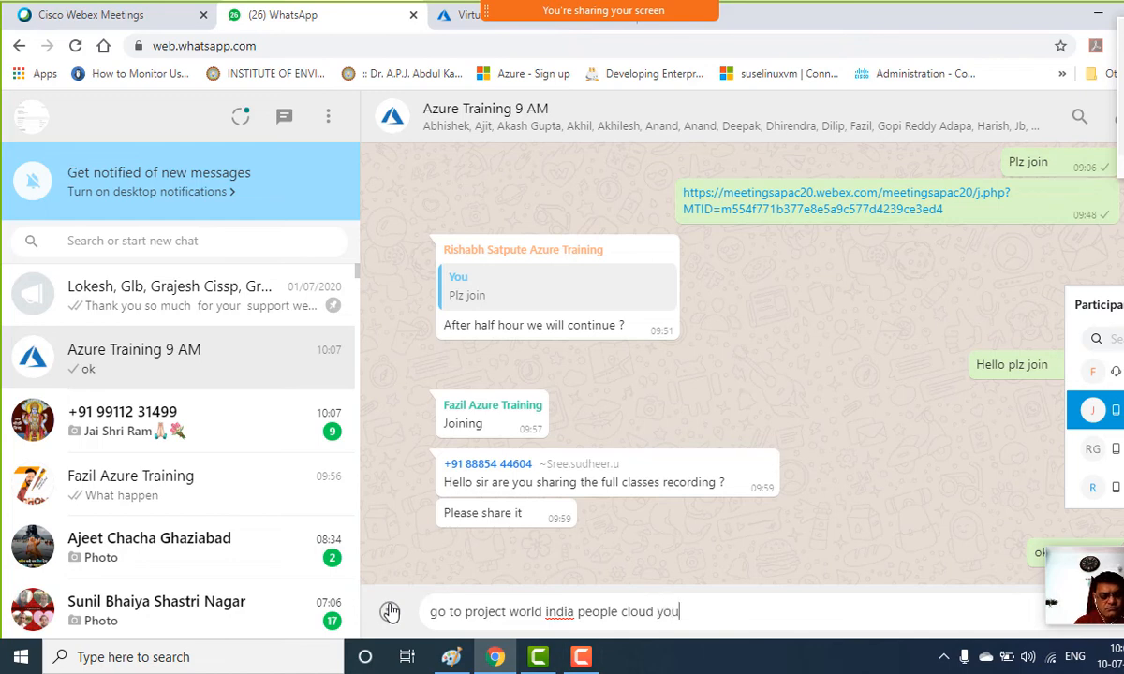
text(tube channel)
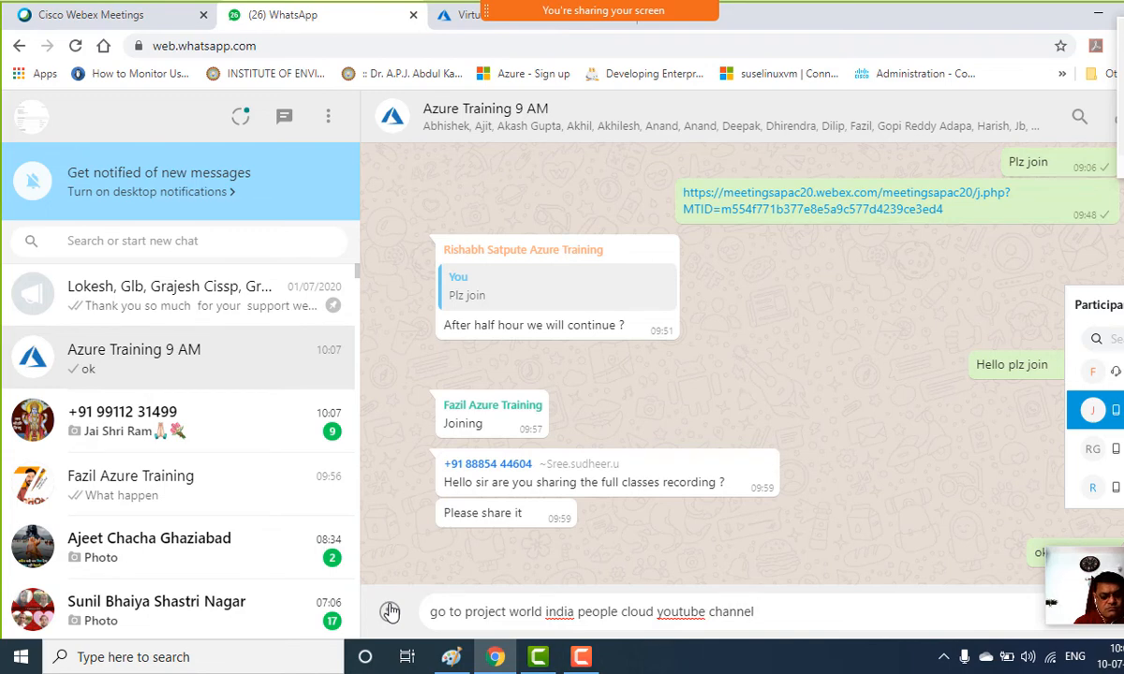
text( subscribe)
key(Return)
text(and i will upload)
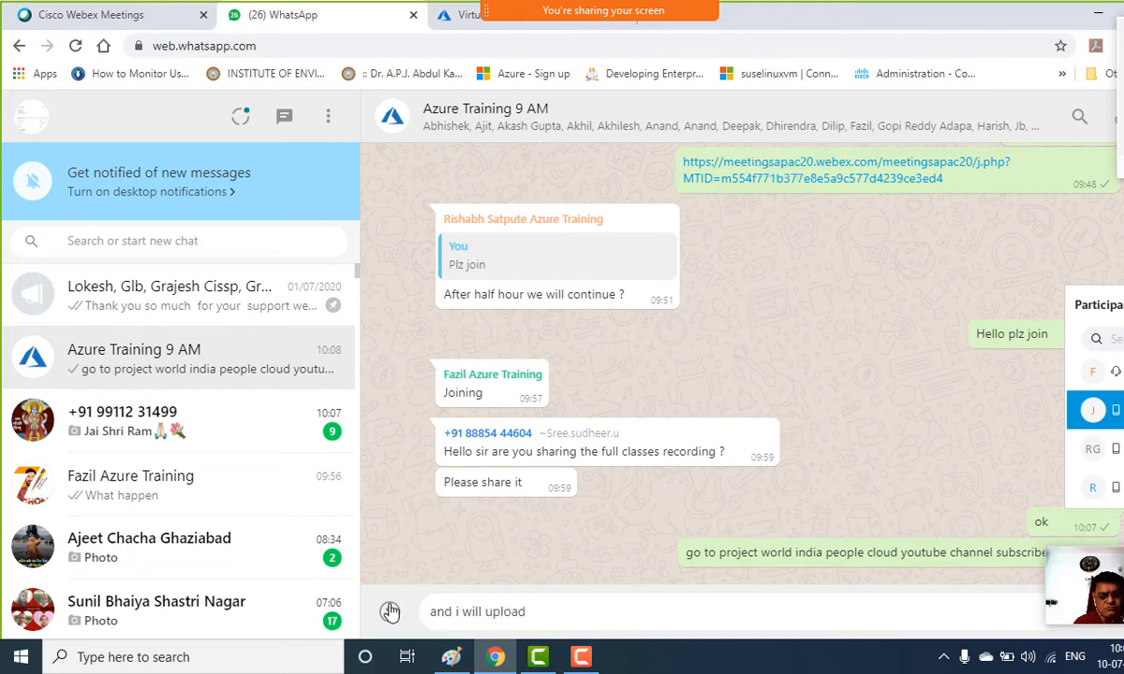
text( today seesion after class it wil)
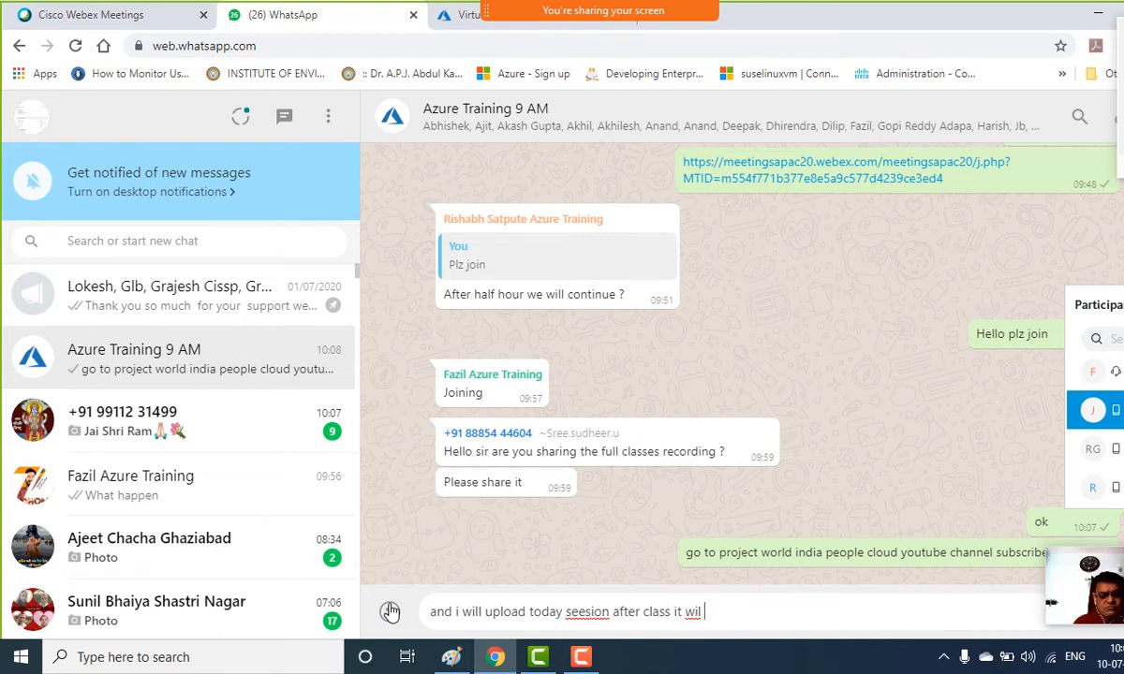
text( take 3 hrs. )
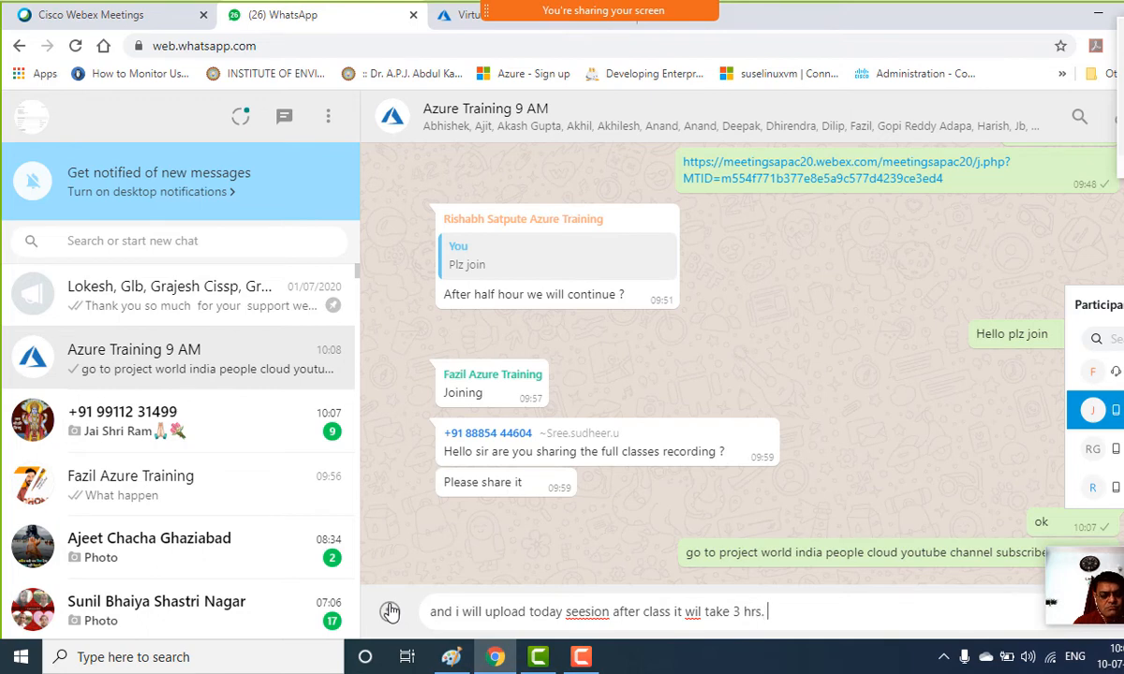
text(ok)
key(Return)
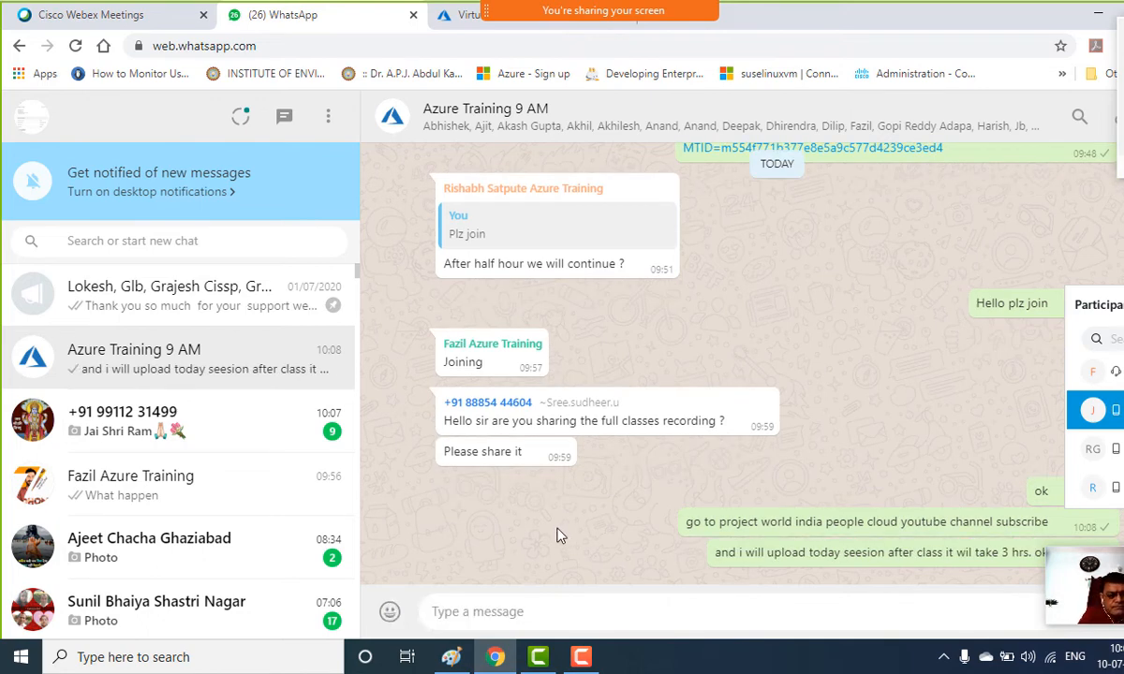
Step: Dismiss the recorder controls and return to the Azure Virtual machines page in Chrome
click(581, 658)
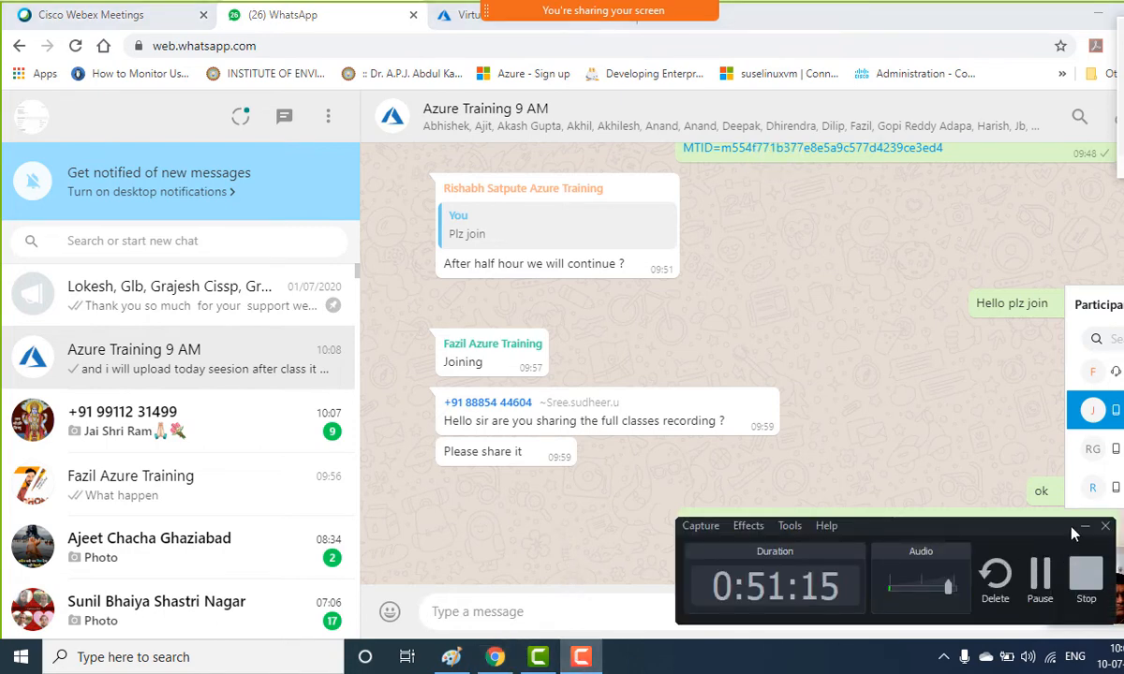
click(1084, 527)
click(450, 657)
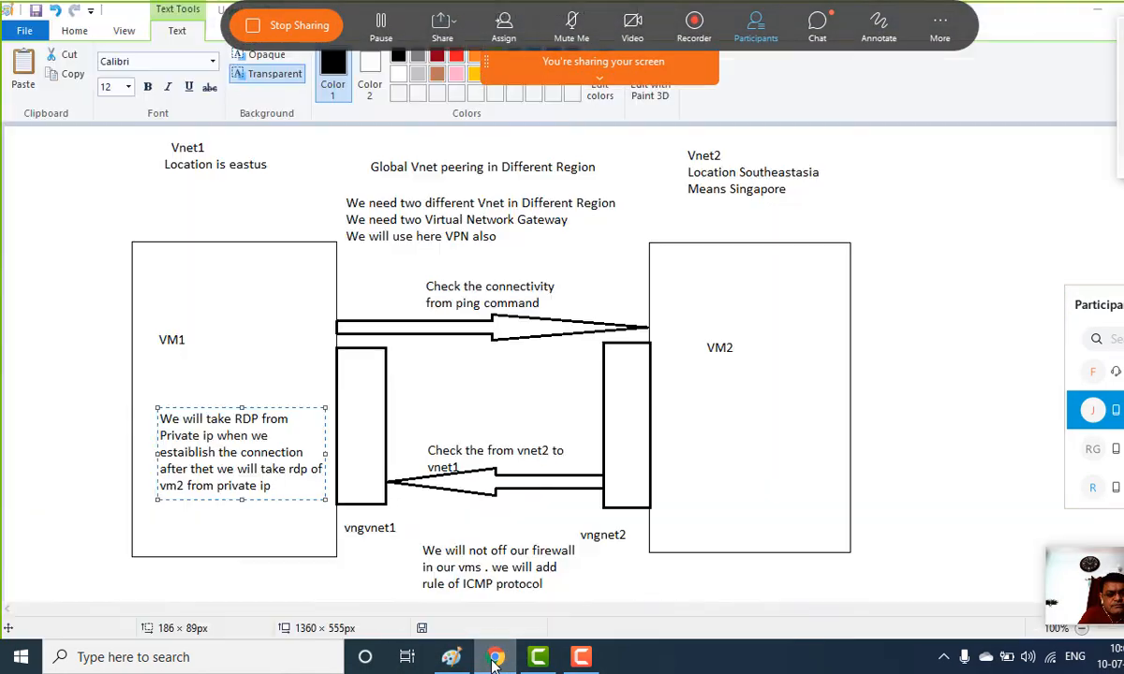
click(494, 659)
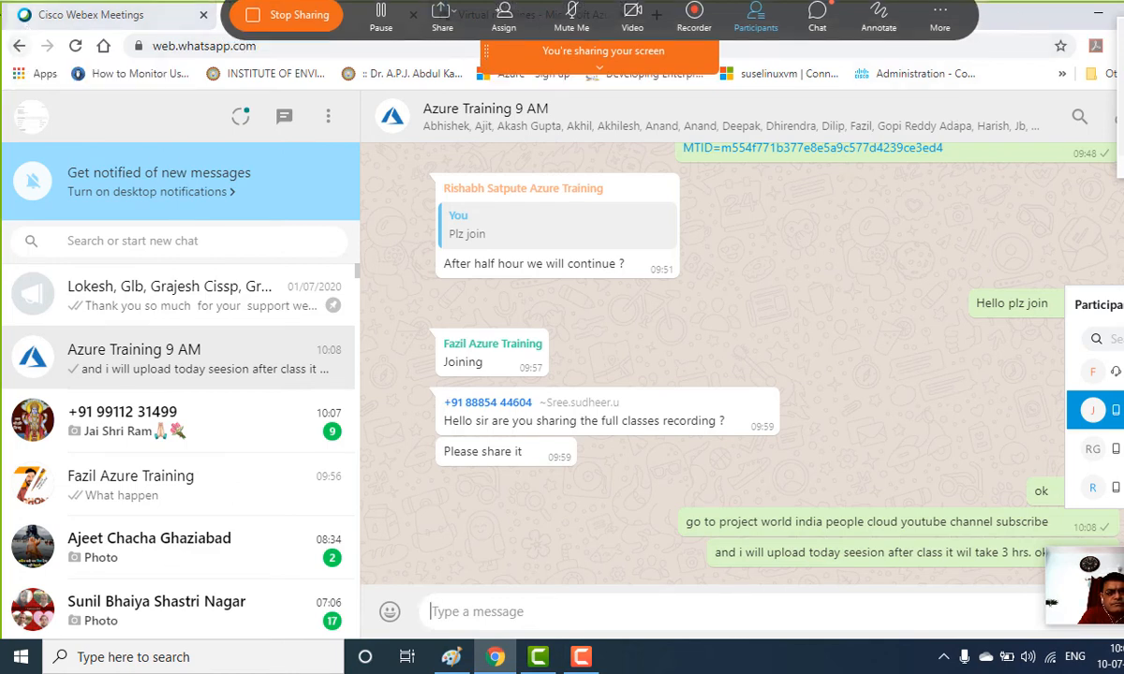
click(453, 18)
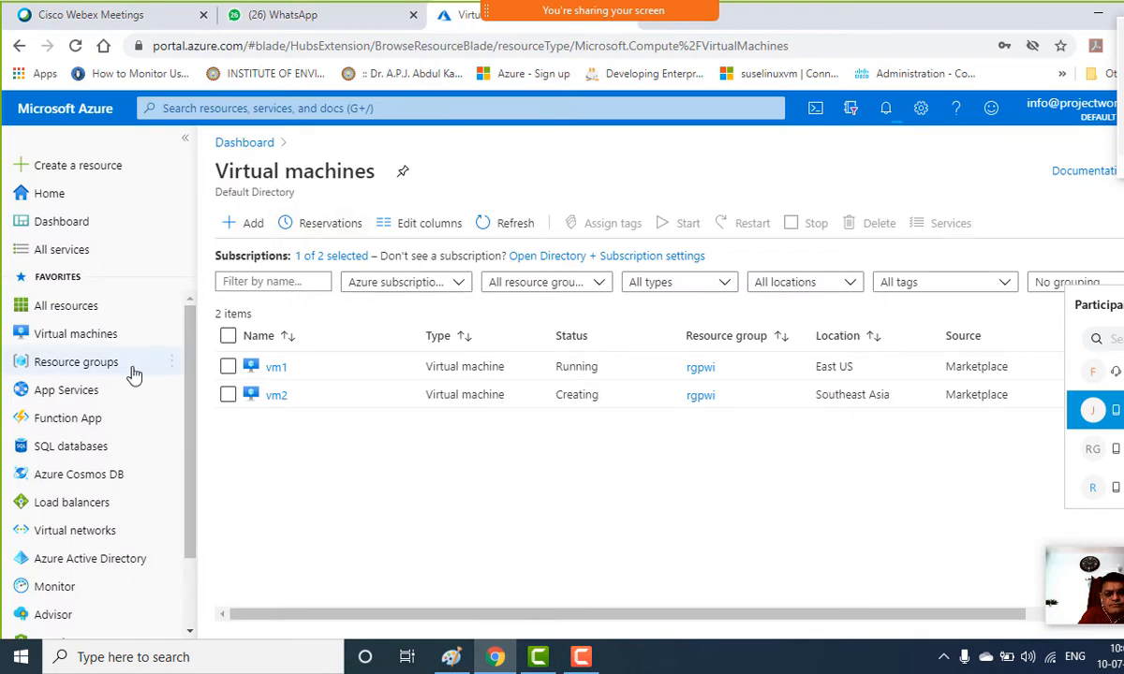
Step: Review the rgpwi deployment notifications, then switch to the Azure Training 9 AM chat
click(888, 110)
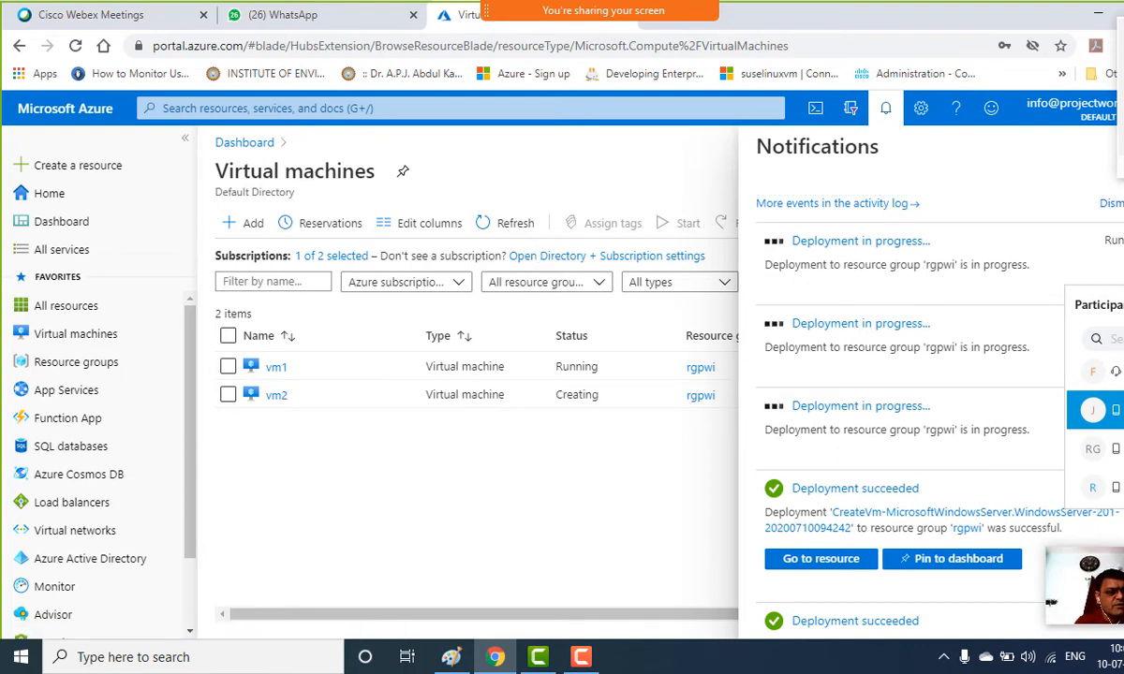
drag(1119, 289, 1120, 341)
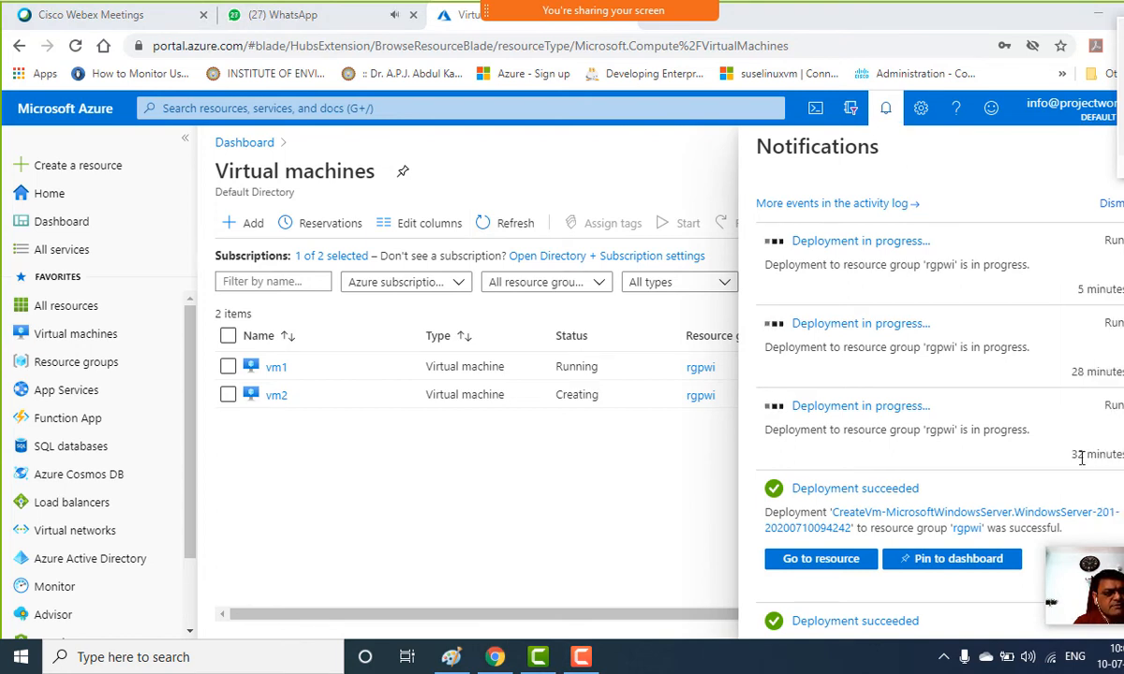
click(302, 18)
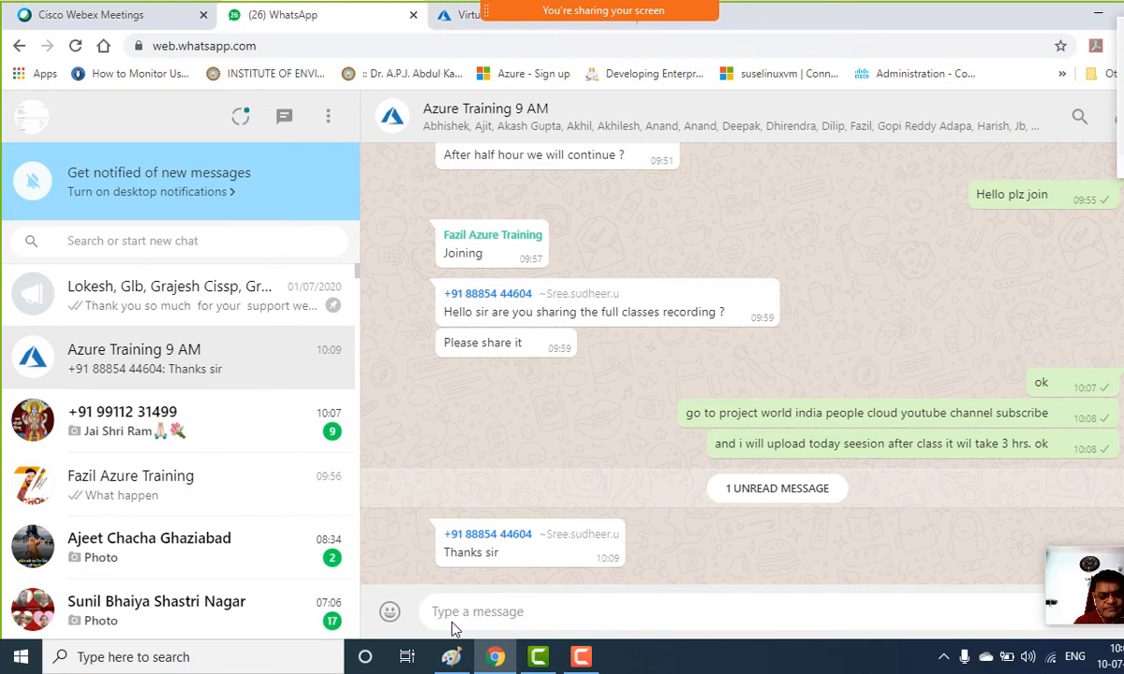
Step: Send 'Welcome ji' to the Azure Training 9 AM group and return to the Azure portal
text(Welcome ji)
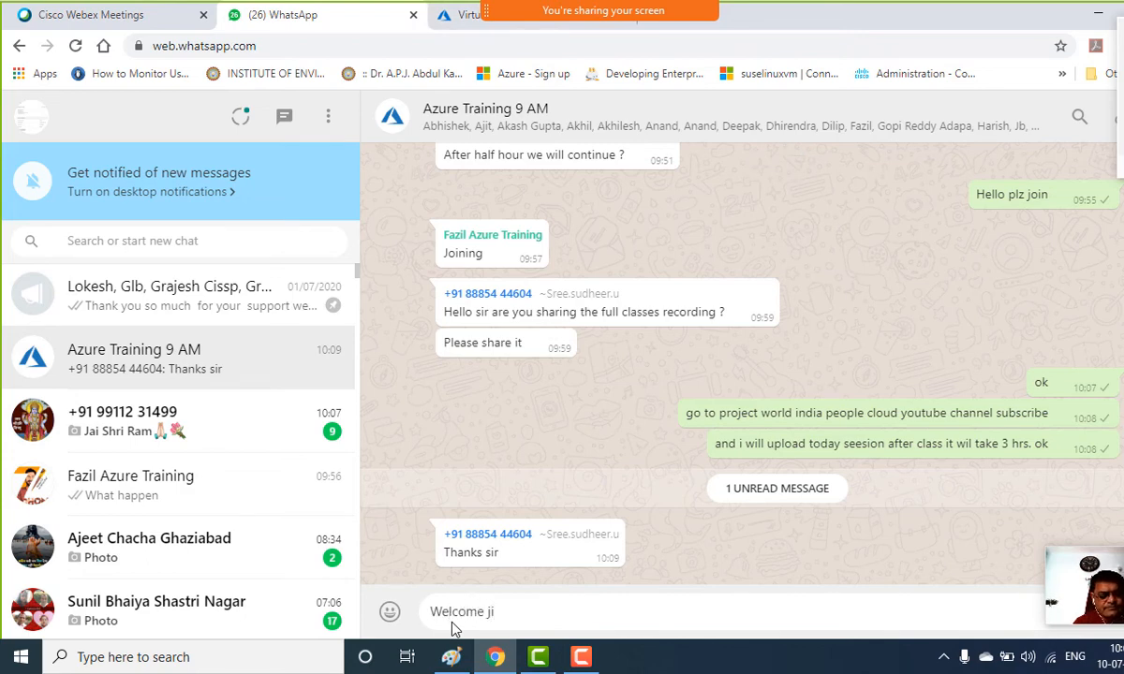
key(Return)
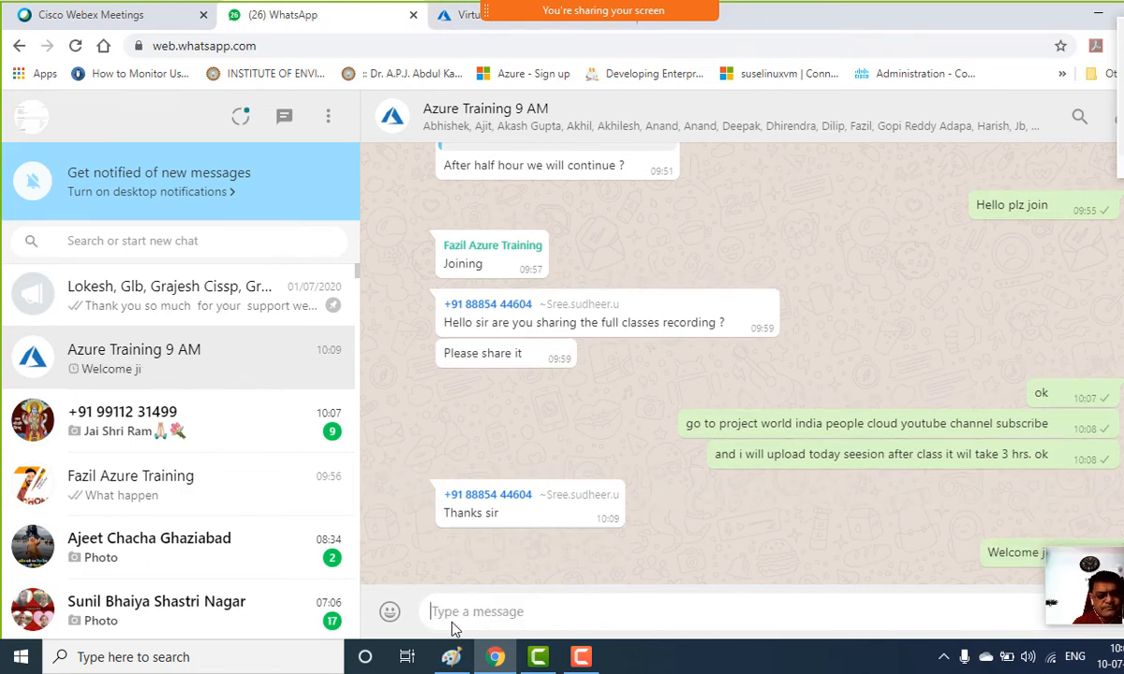
click(465, 18)
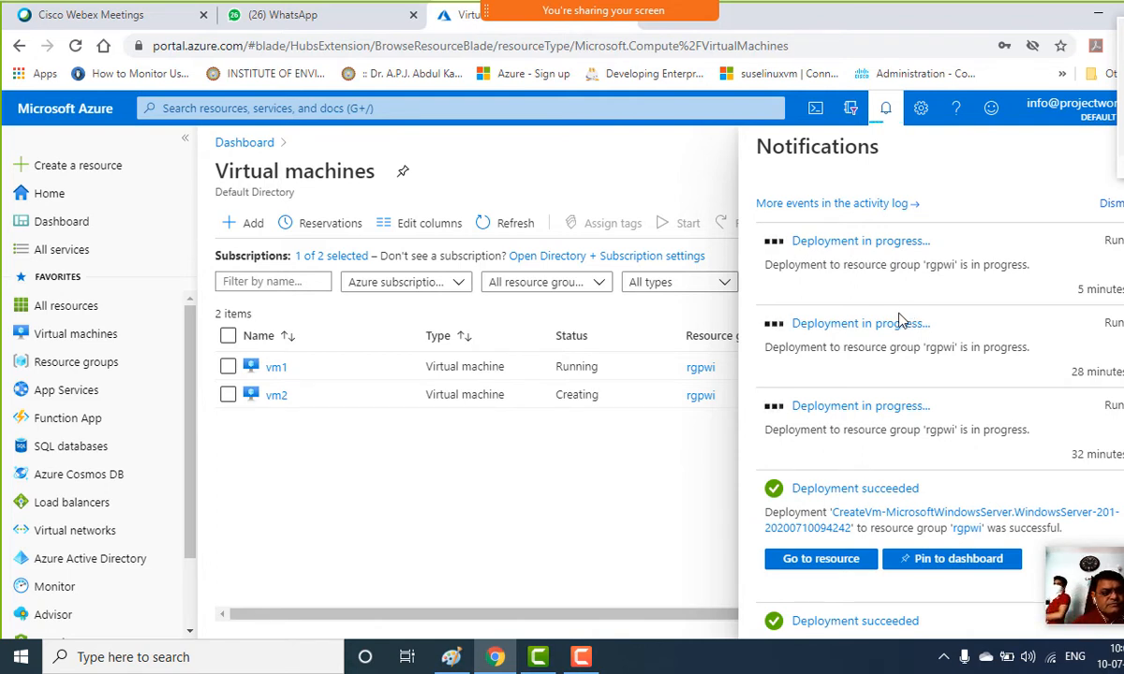
Step: Refresh the virtual machine list twice and open vm1's overview, which shows Running
click(502, 224)
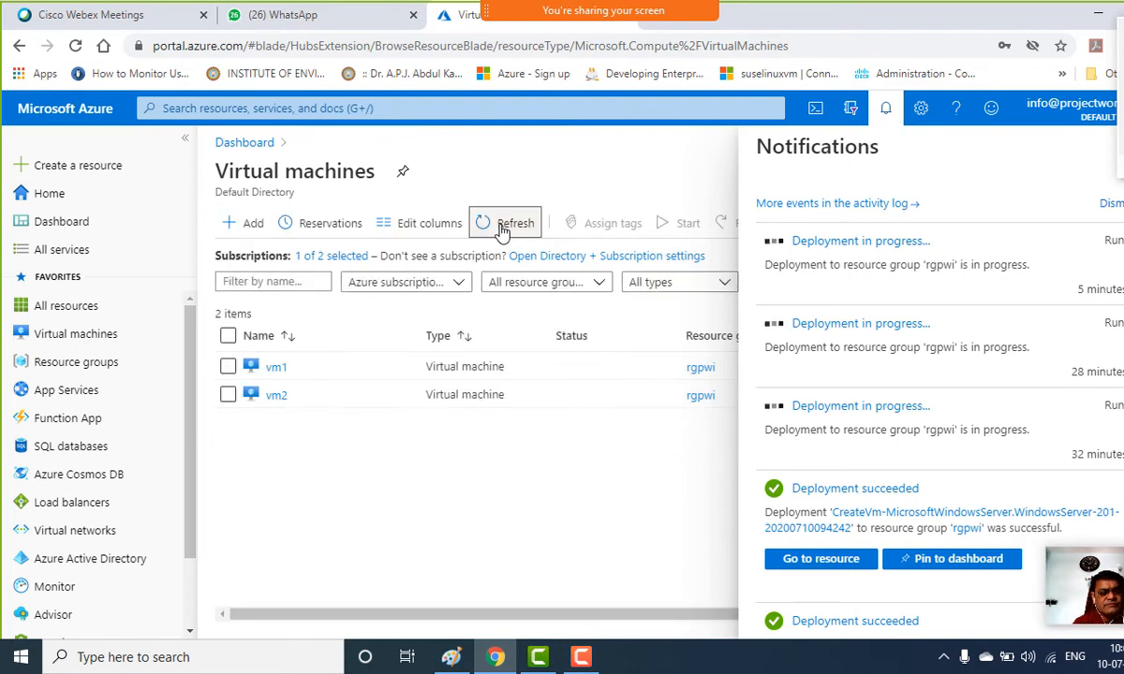
click(501, 227)
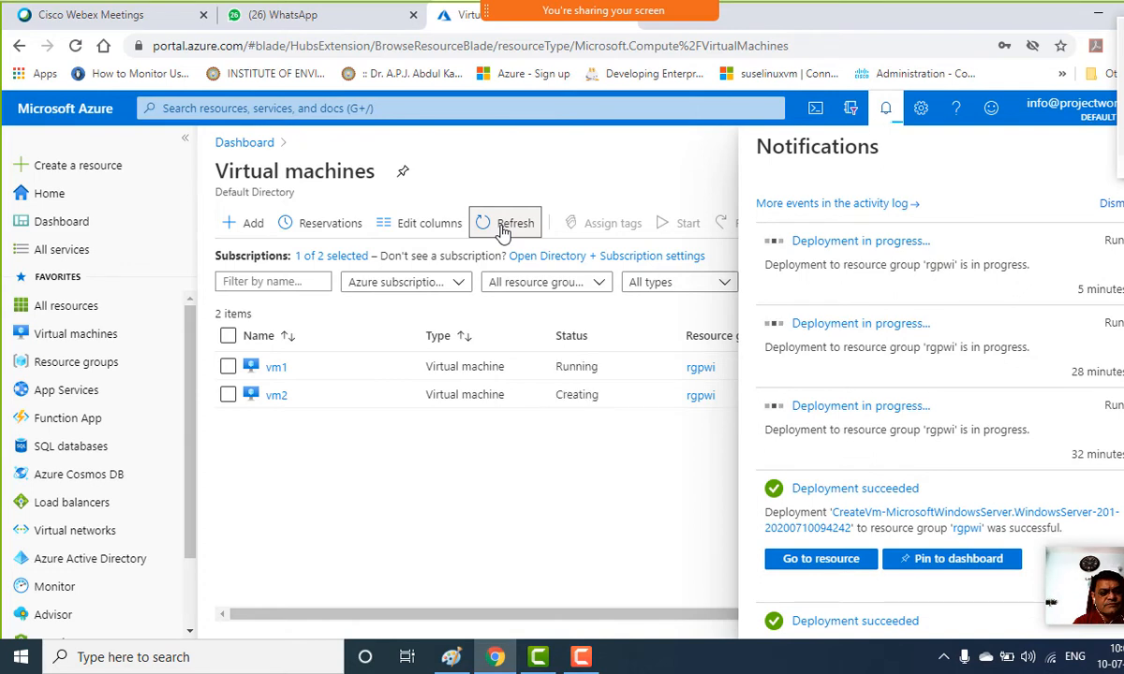
click(276, 370)
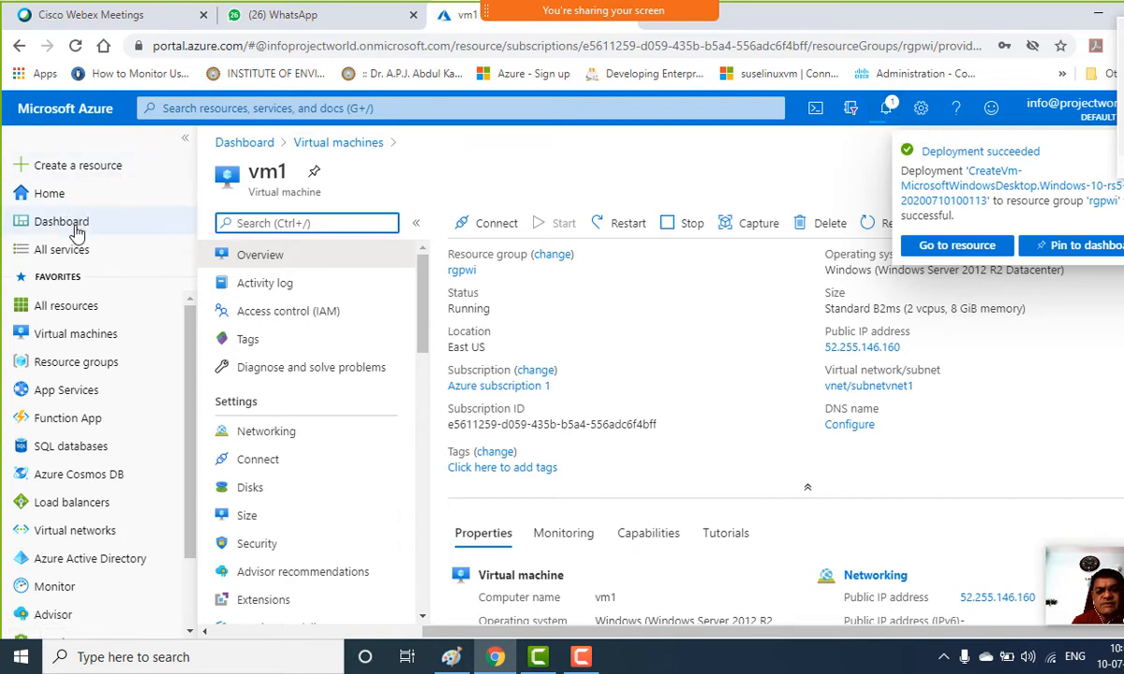
Step: Return to the Virtual machines list, where vm1 and vm2 now both show Running
click(63, 335)
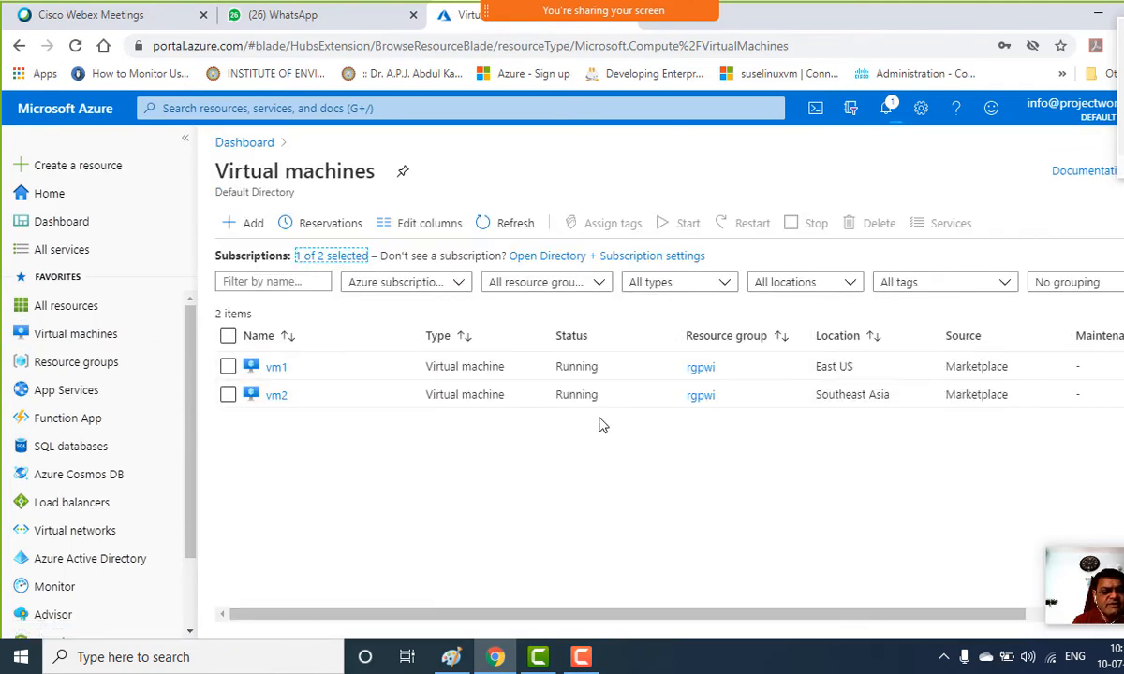
Step: Download vm1's RDP file for 52.255.146.160 port 3389 and launch vm1.rdp
click(277, 370)
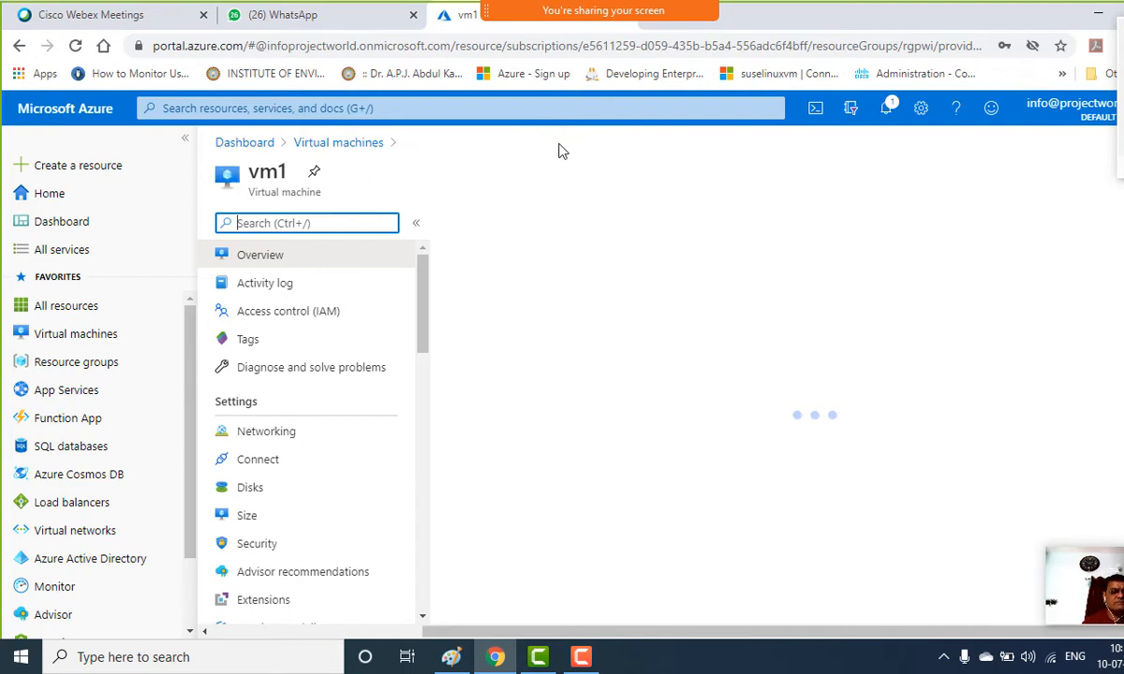
click(486, 223)
click(468, 256)
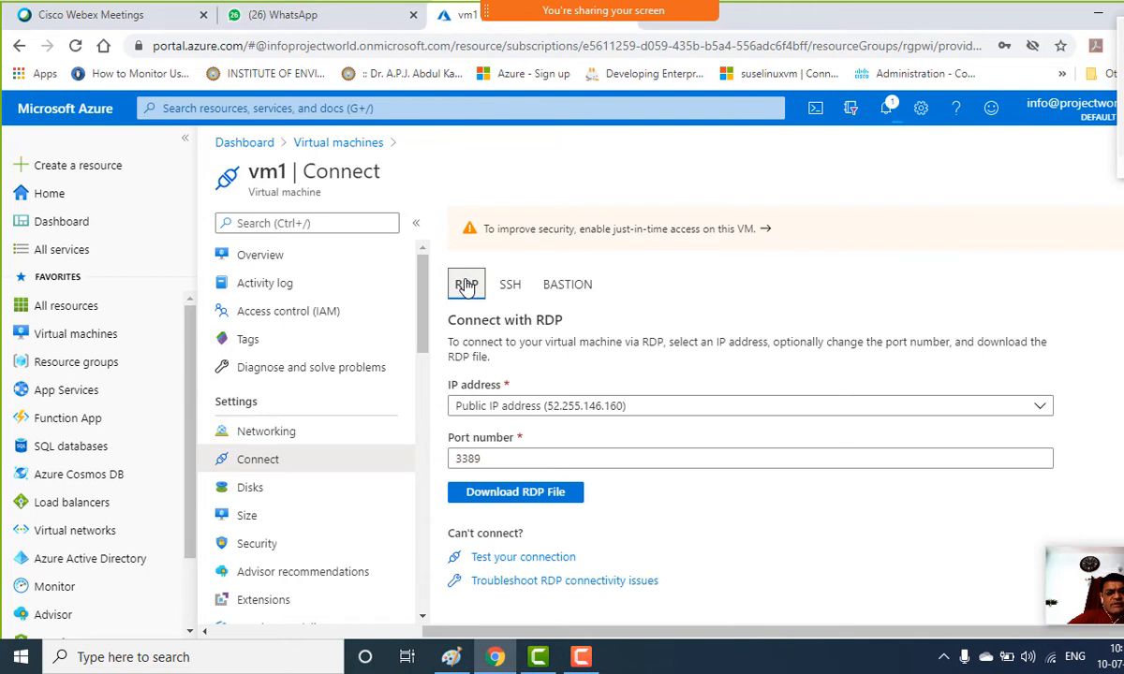
click(468, 287)
click(527, 494)
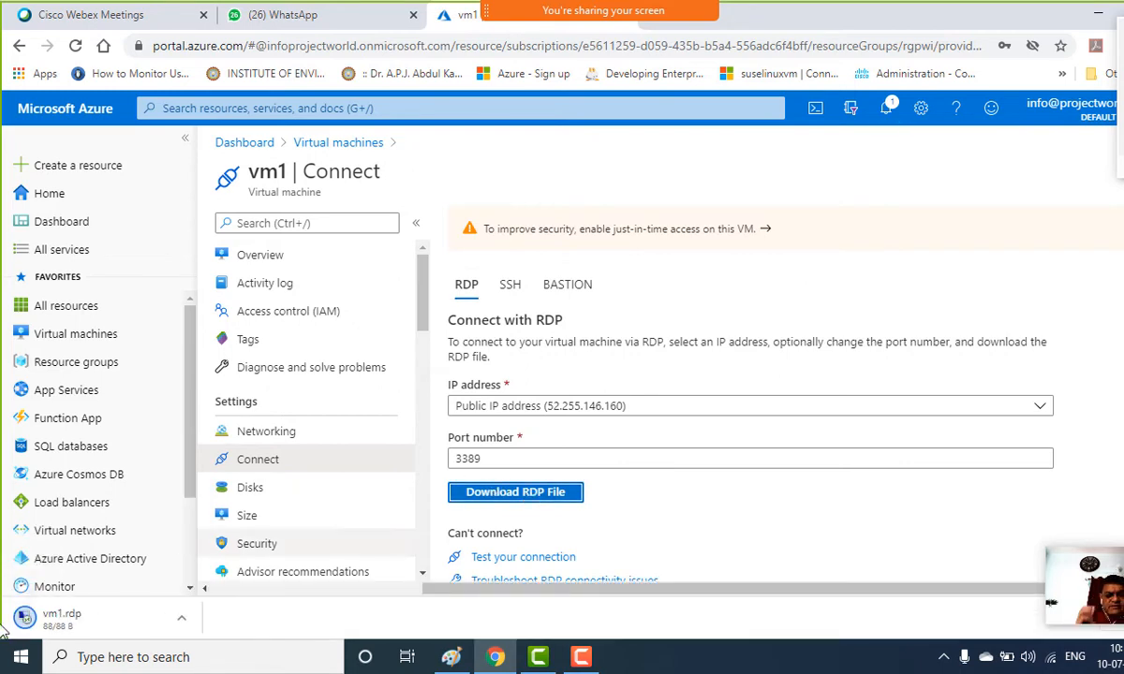
click(60, 620)
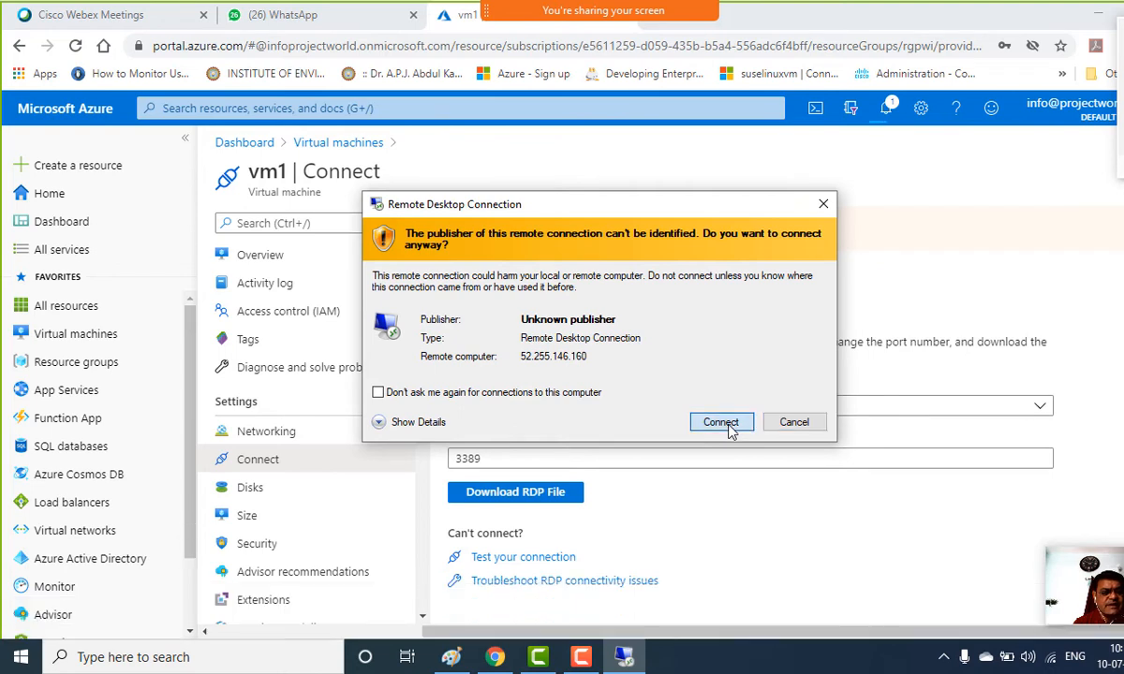
Step: Sign in to vm1 with its user name and password, accepting the publisher and certificate warnings
click(729, 424)
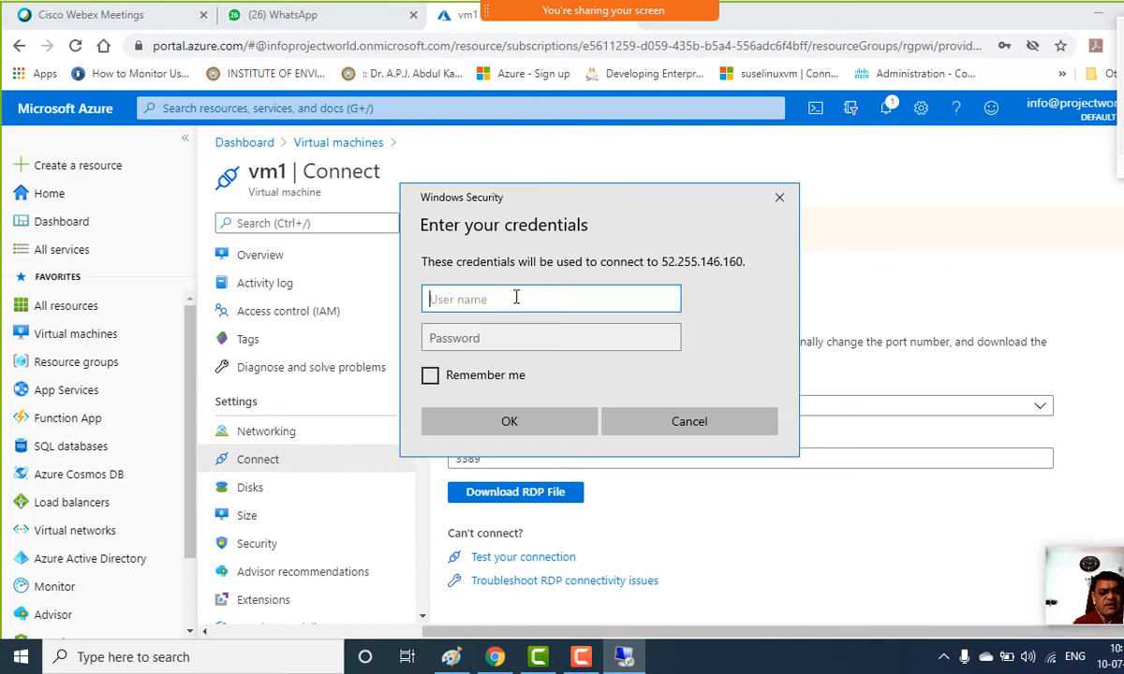
text(jitendra)
key(Tab)
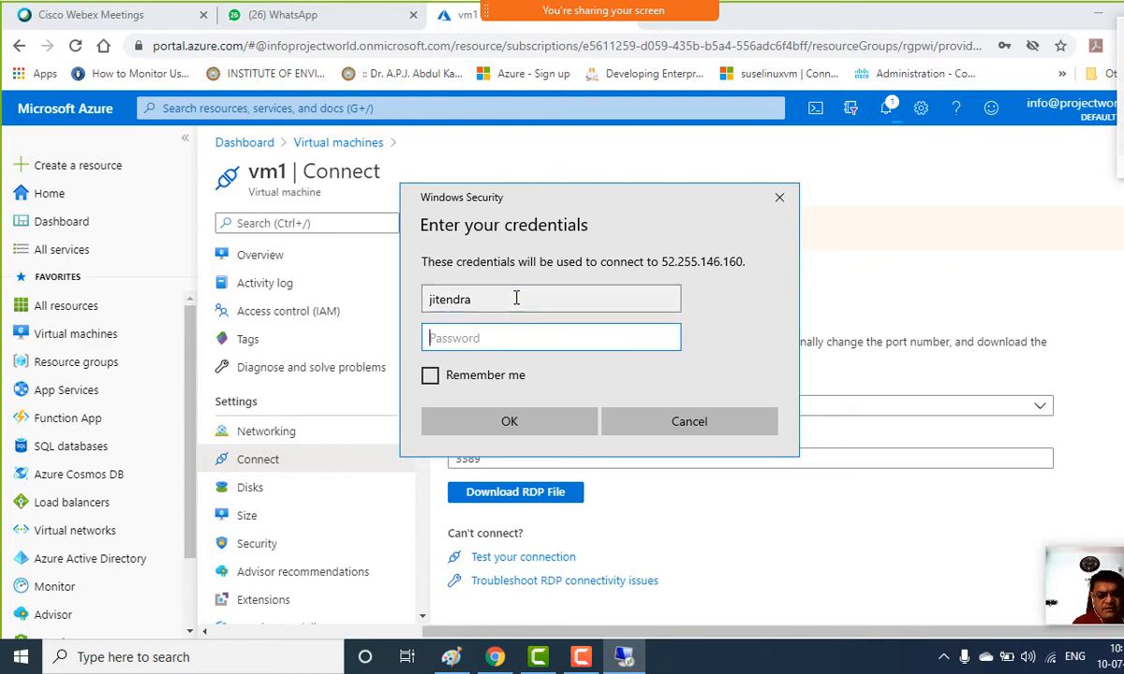
text(******)
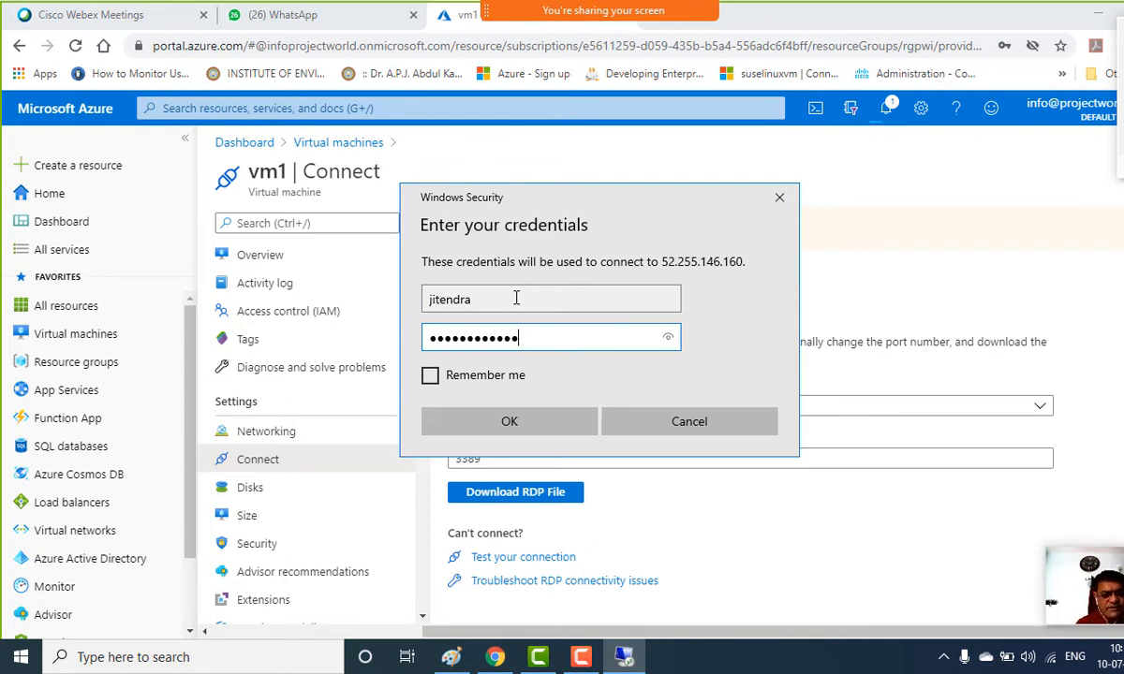
click(504, 419)
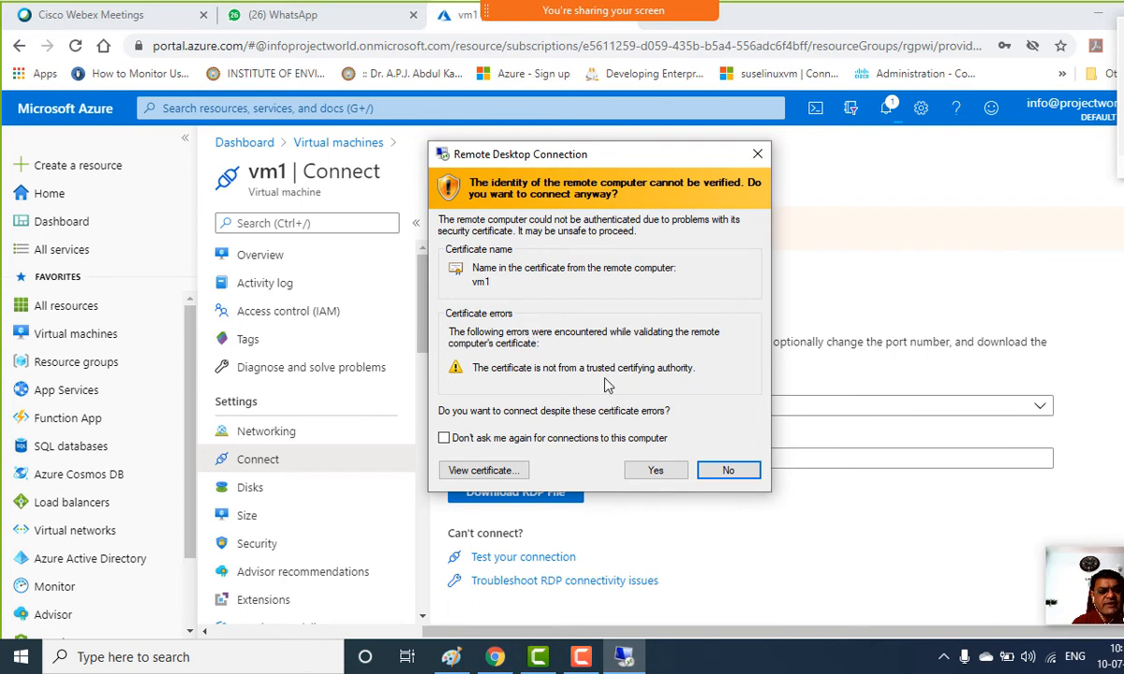
click(657, 473)
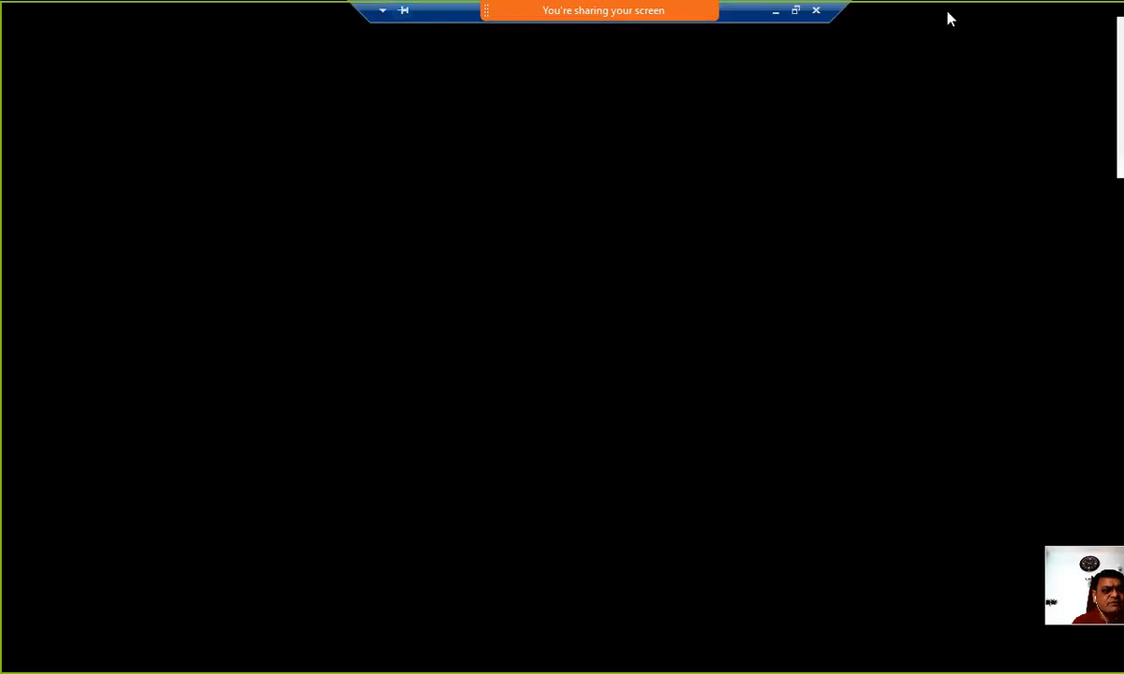
Step: Minimize the vm1 session, review the portal's deployment notifications, then restore the remote session
click(776, 11)
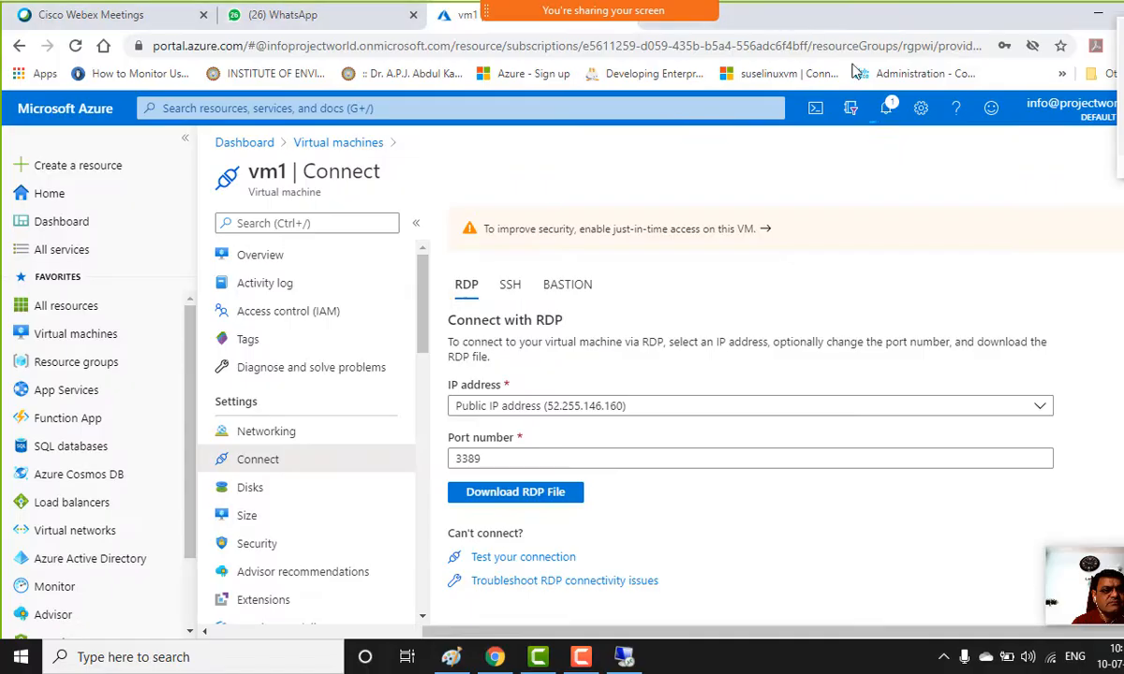
click(887, 109)
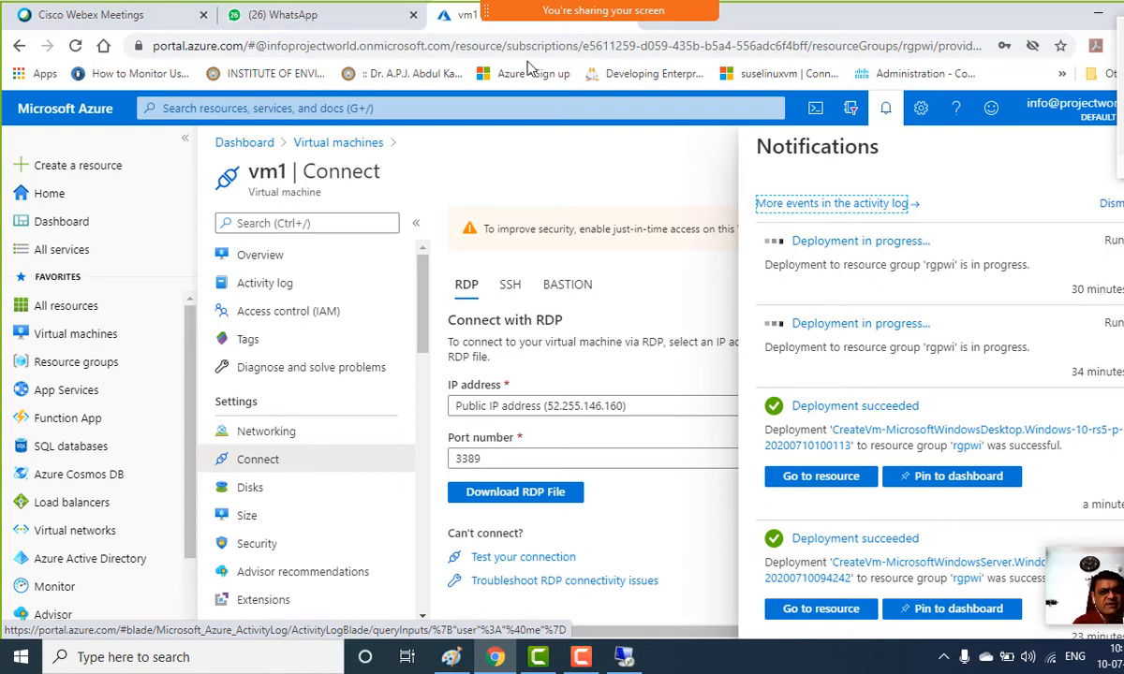
click(300, 15)
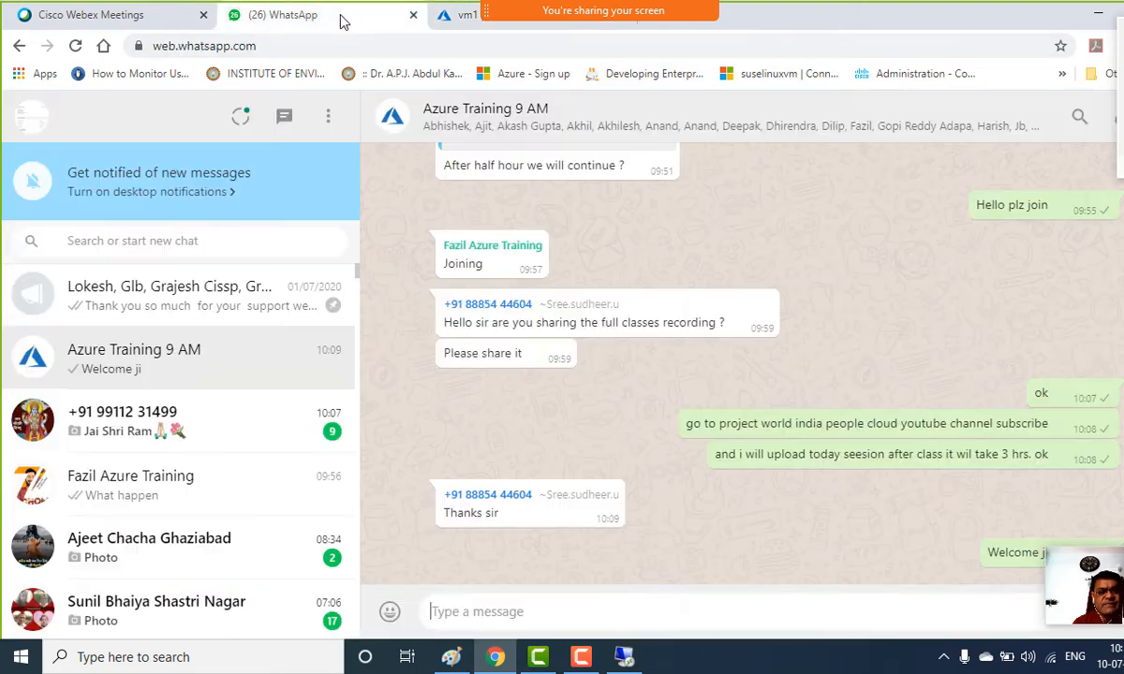
click(467, 16)
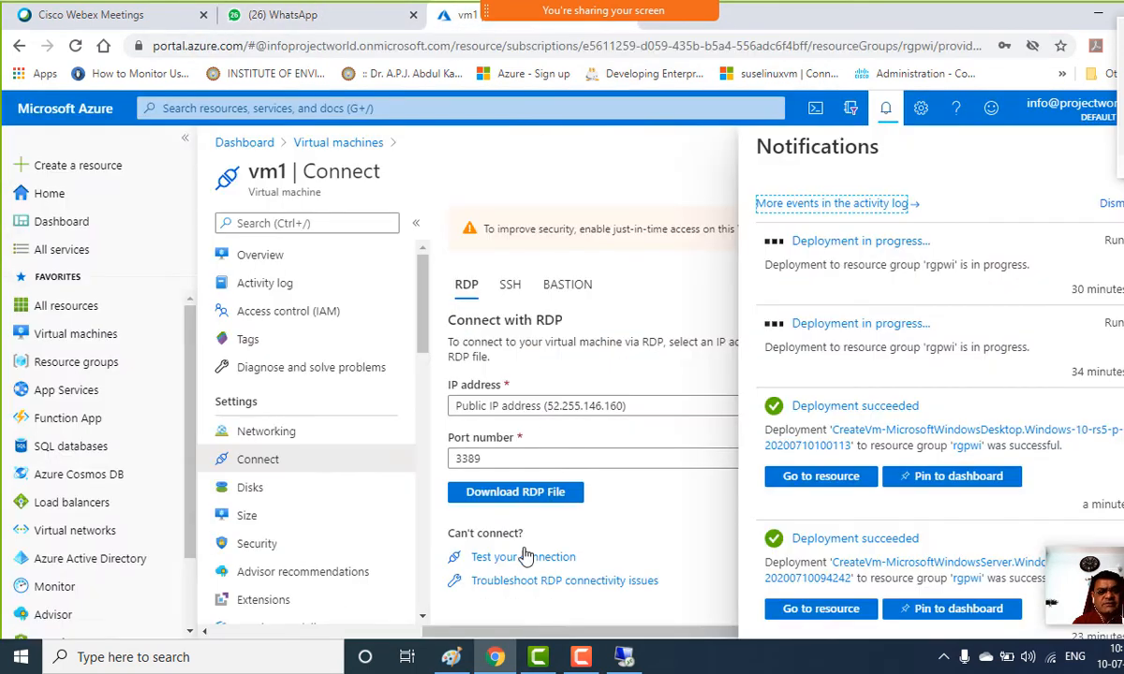
click(624, 656)
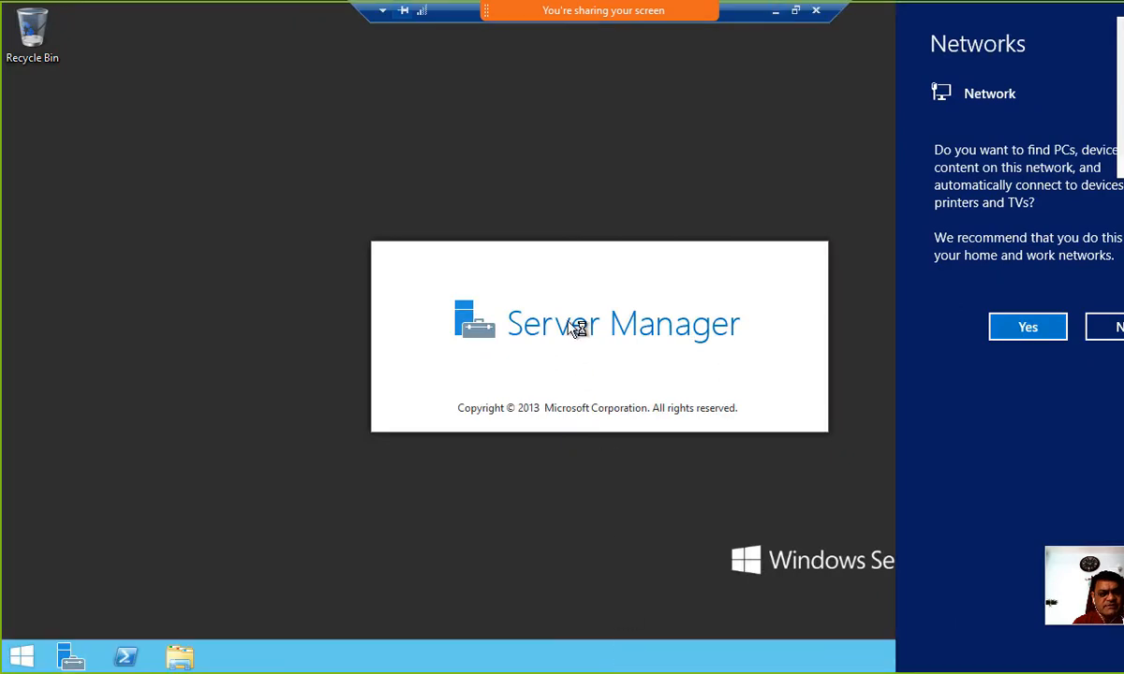
Step: Turn on network discovery, minimize Server Manager, and choose Run from the Win+X menu
click(1019, 326)
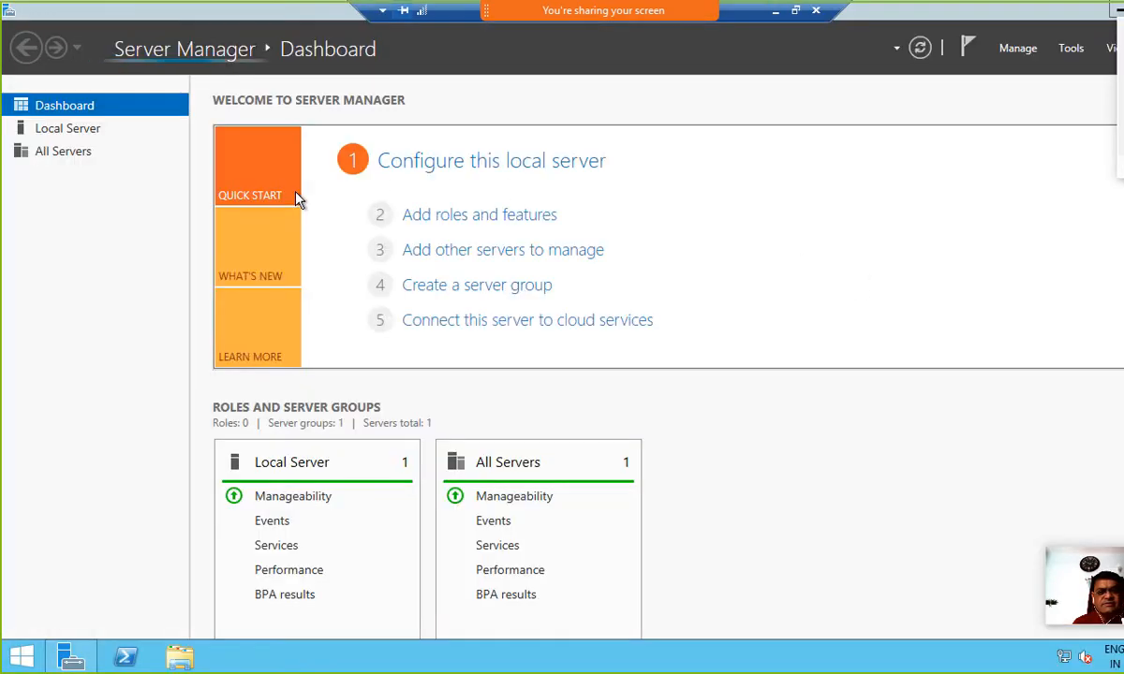
click(1115, 11)
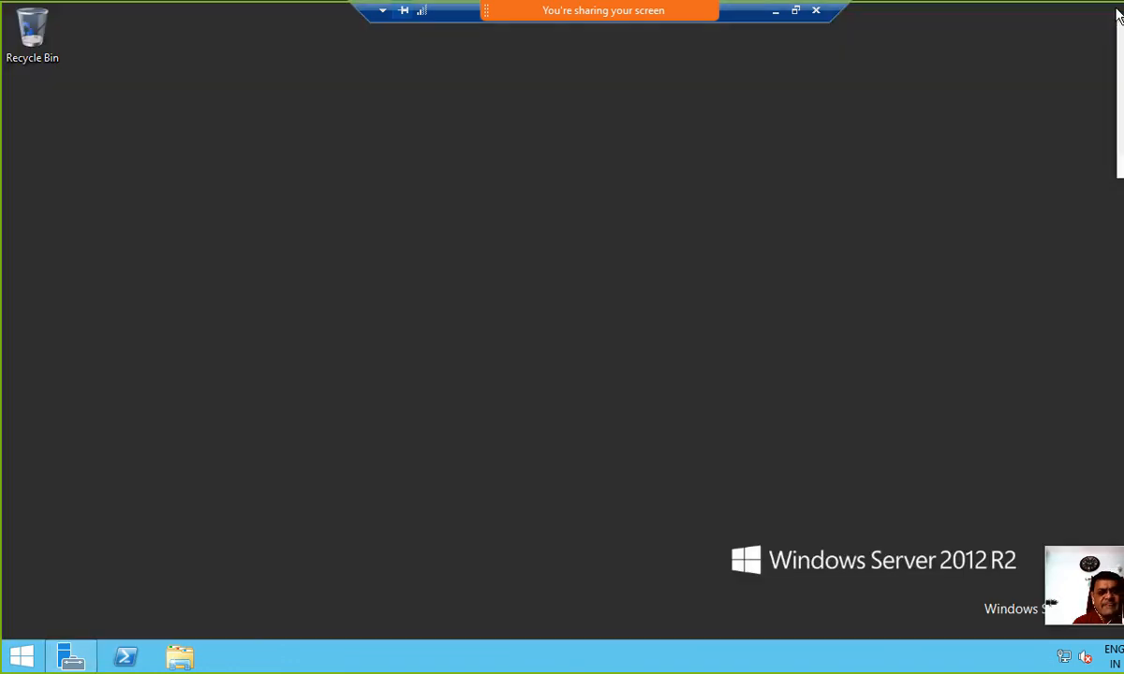
right_click(20, 657)
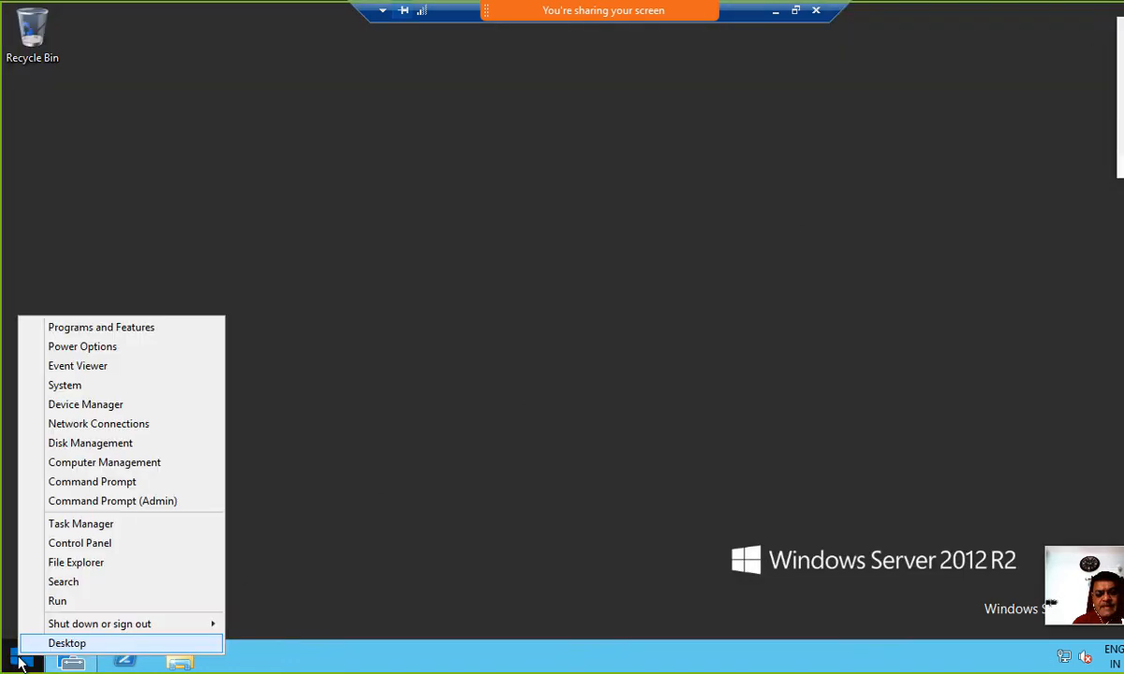
click(84, 602)
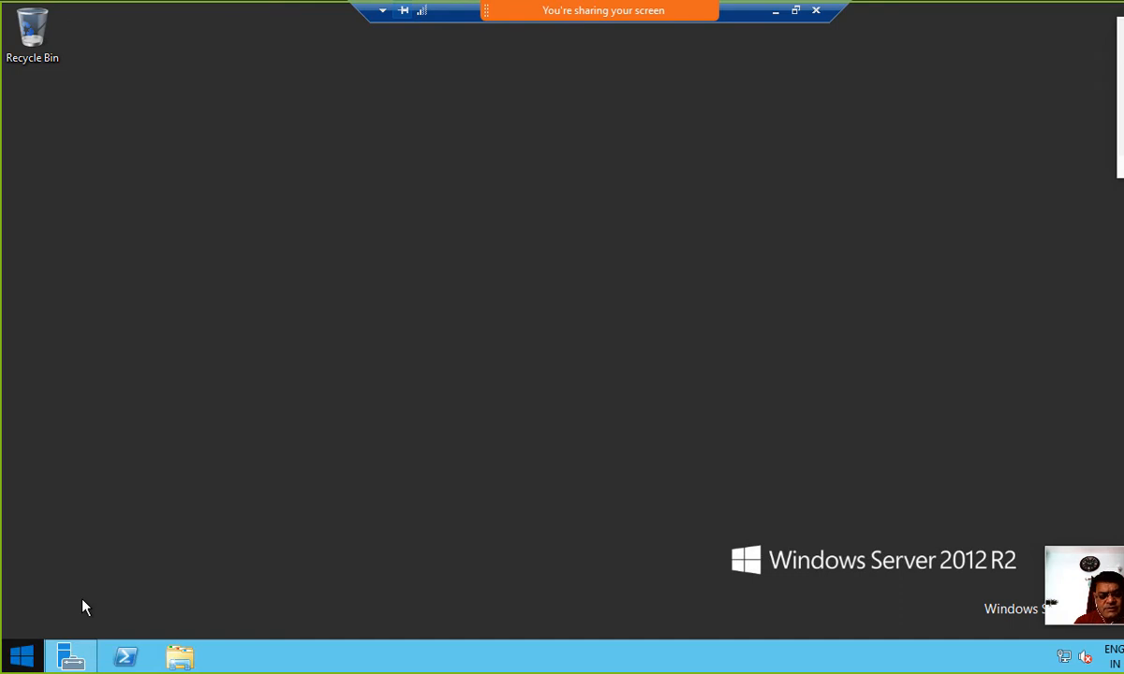
Step: Run ipconfig /all in cmd, showing IPv4 192.168.1.4 and gateway 192.168.1.1, then minimize
text(cmd)
key(Return)
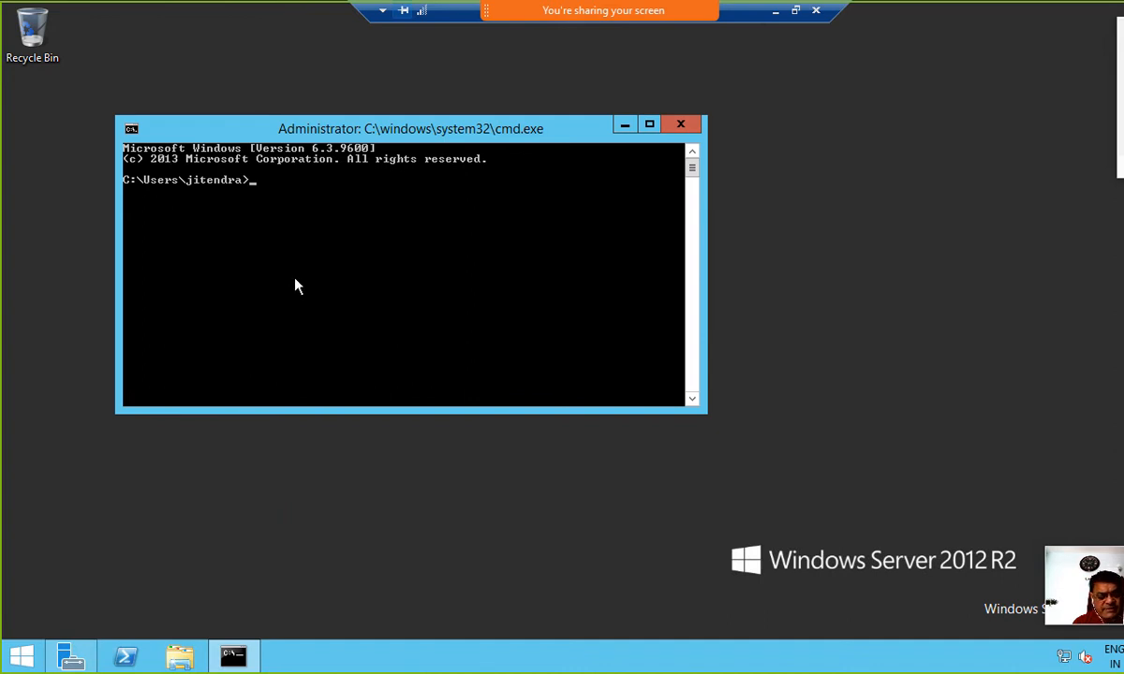
text(ip)
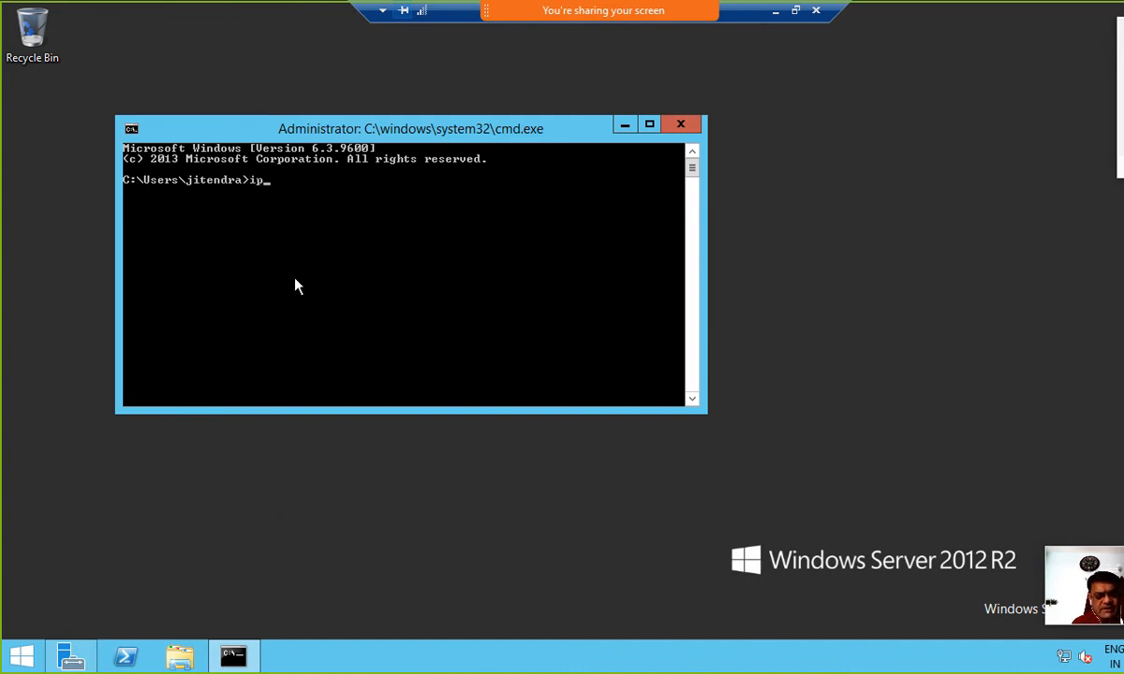
text(confg)
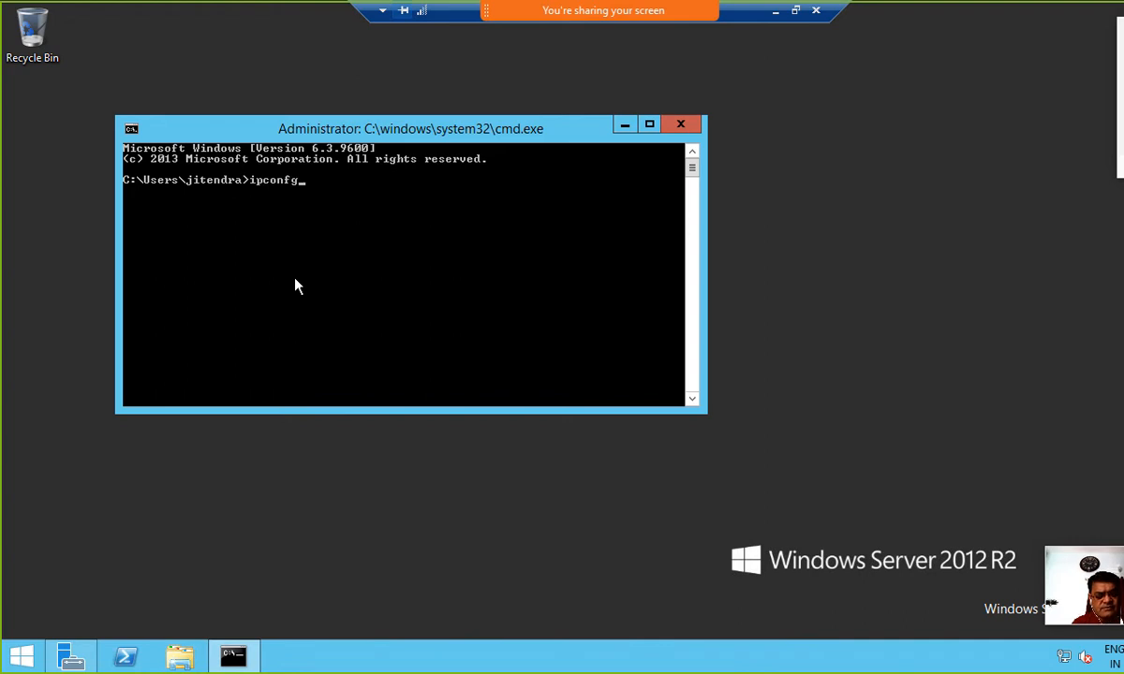
key(BackSpace)
text(i)
text(g /all)
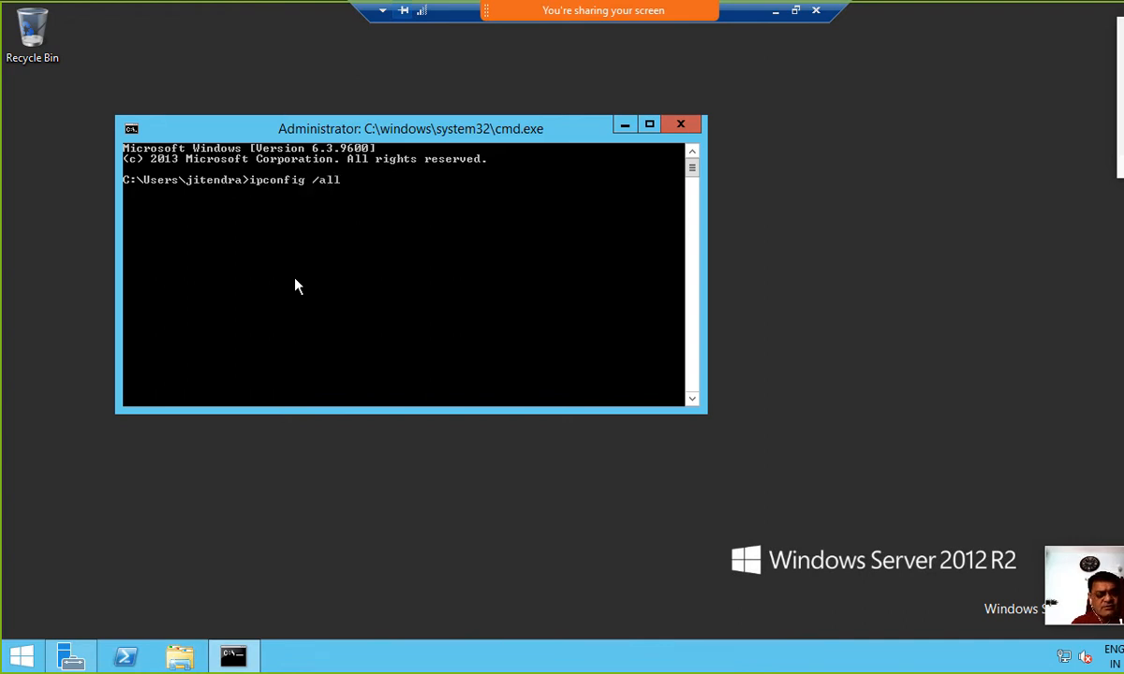
key(Return)
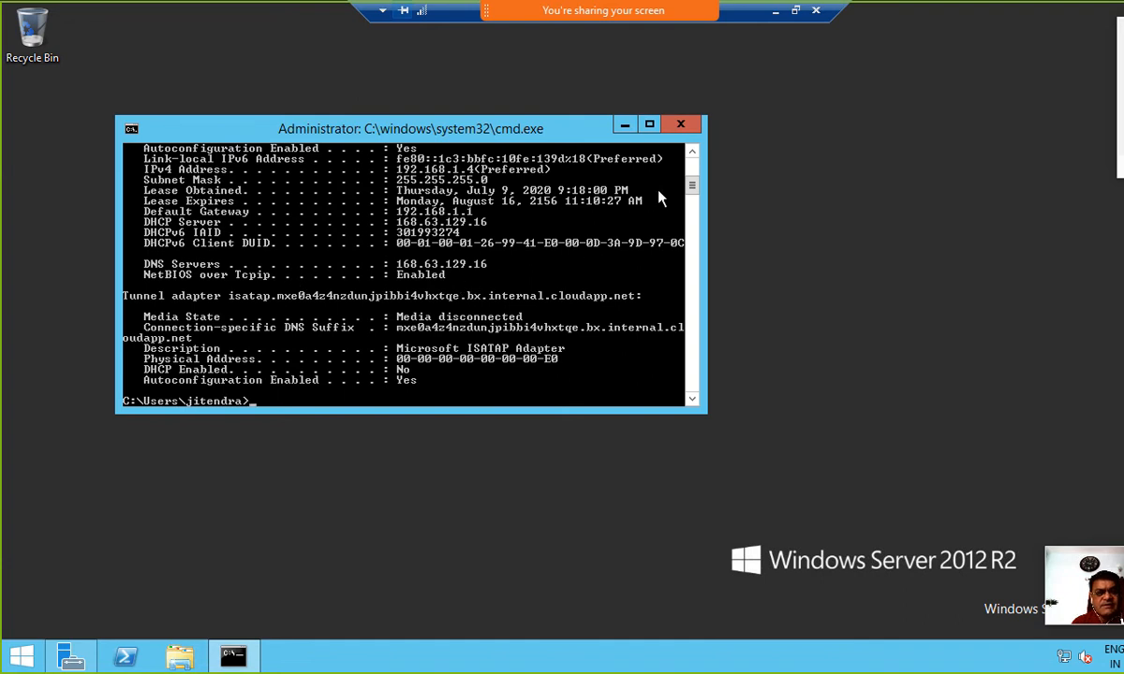
click(692, 152)
click(692, 153)
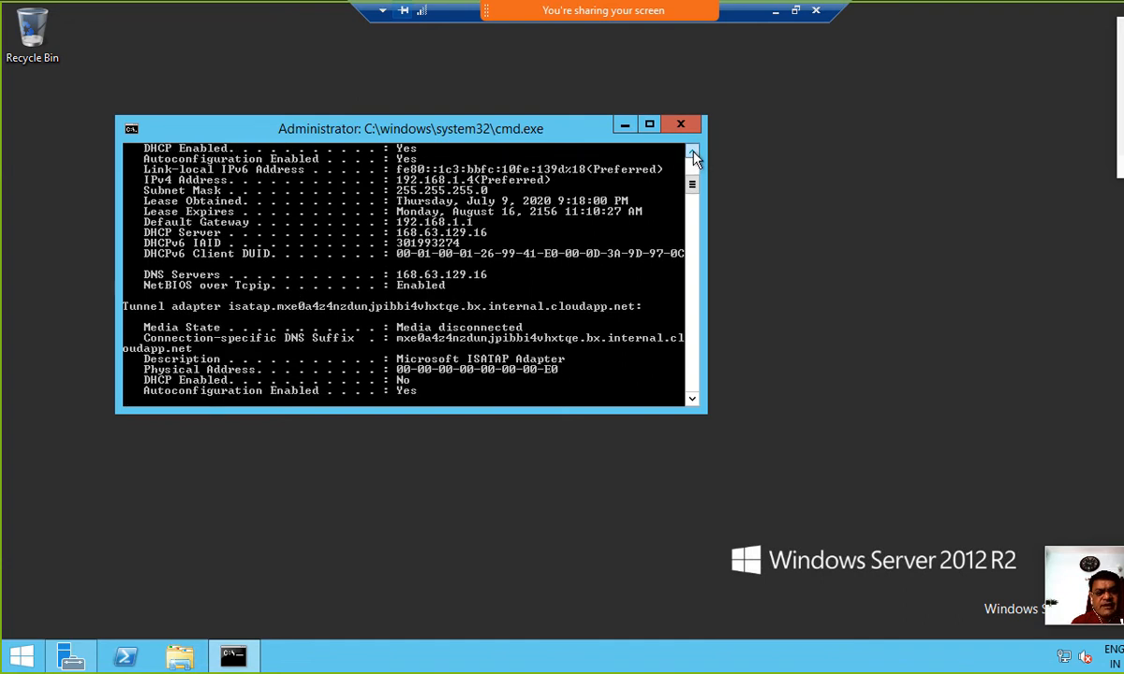
click(692, 153)
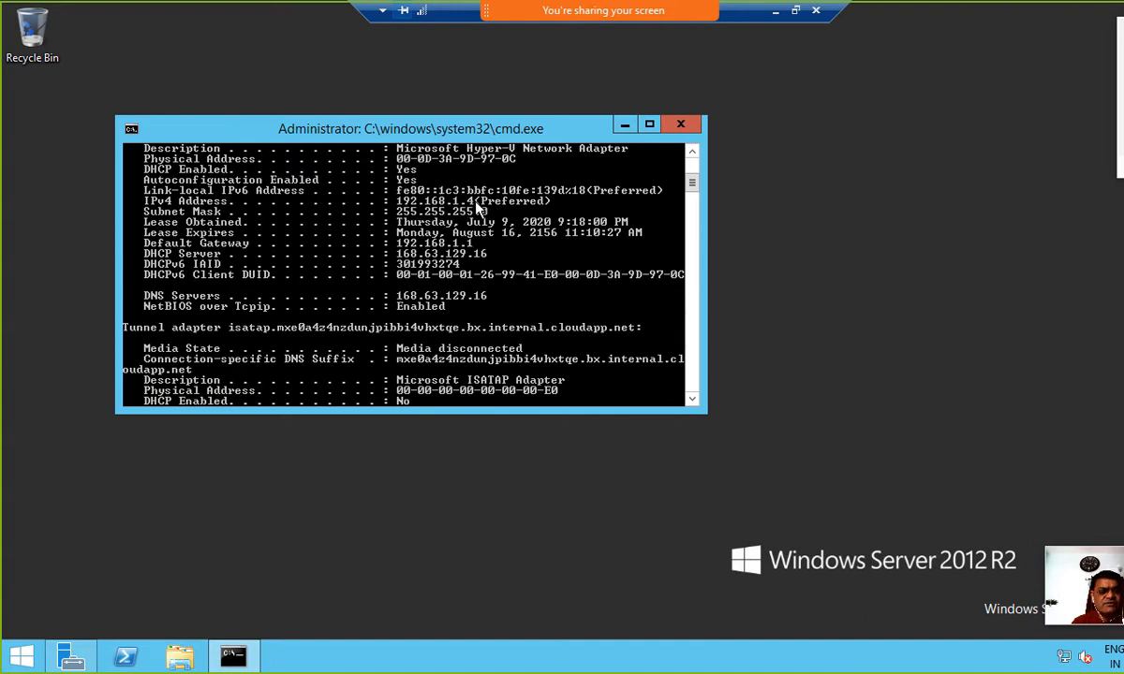
click(774, 11)
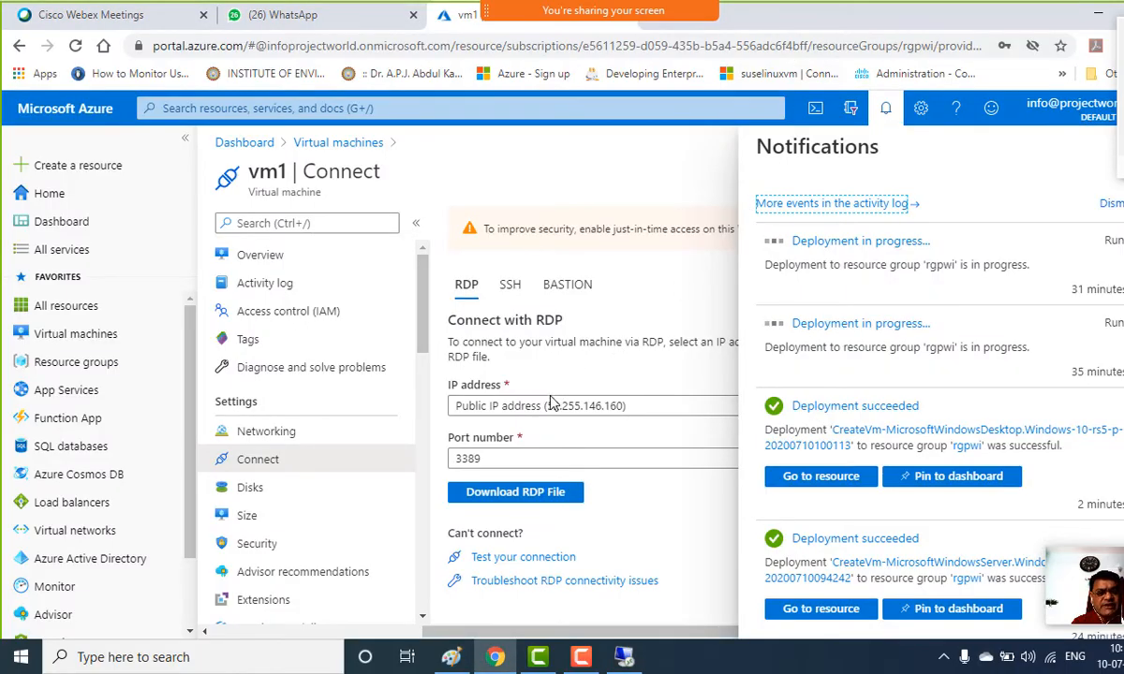
Step: Open vm2 from the Virtual machines list and show its RDP settings for 52.230.3.200
click(328, 142)
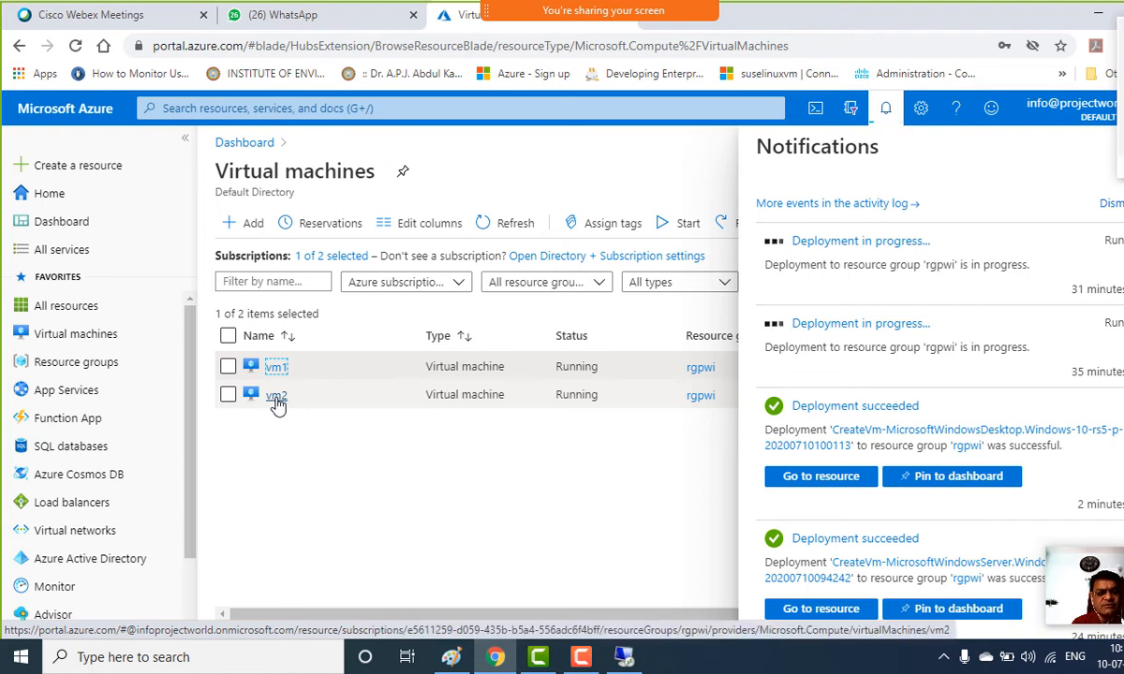
click(276, 398)
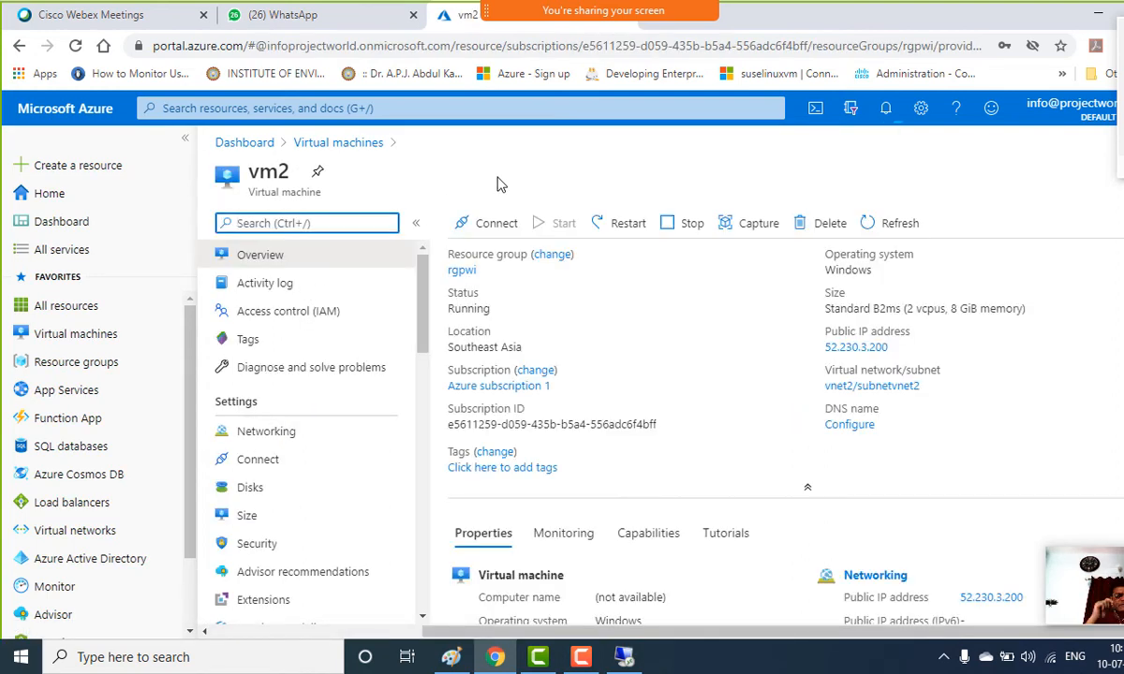
click(477, 224)
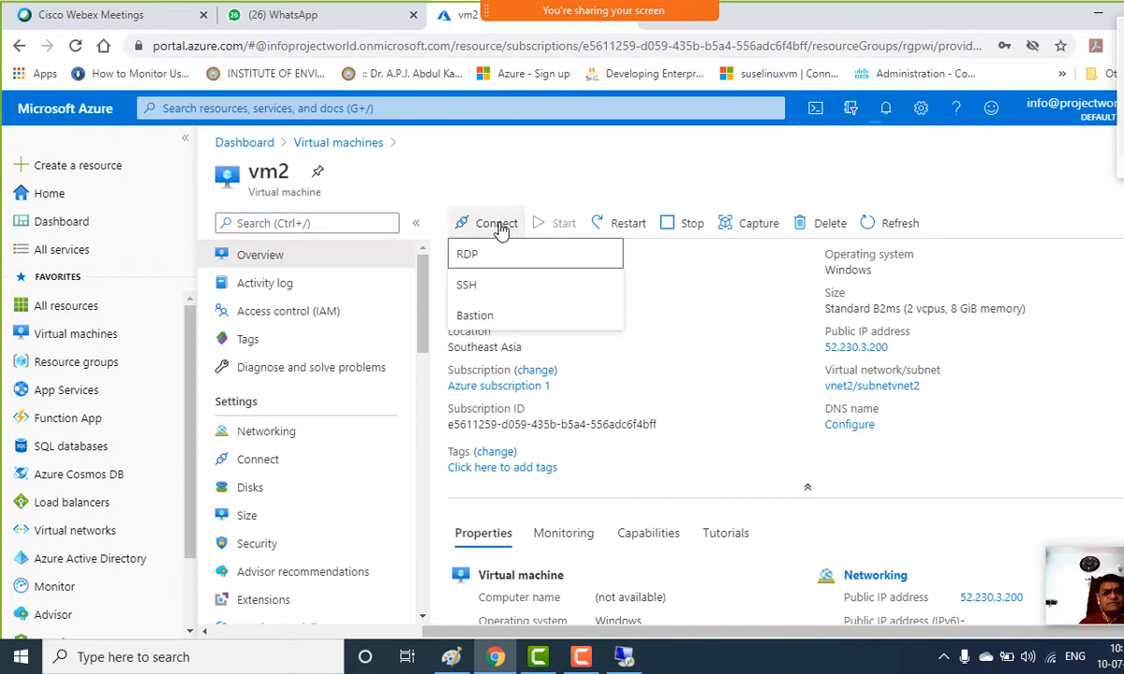
click(478, 261)
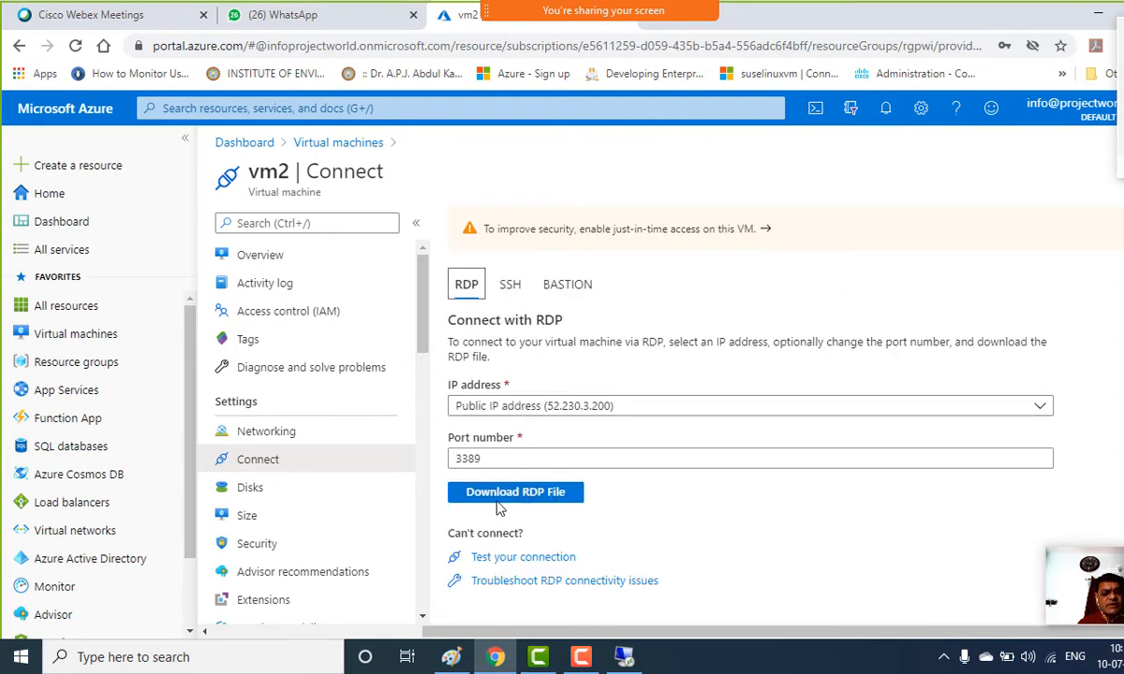
Step: Download and launch vm2.rdp, proceeding past the unknown publisher warning
click(537, 498)
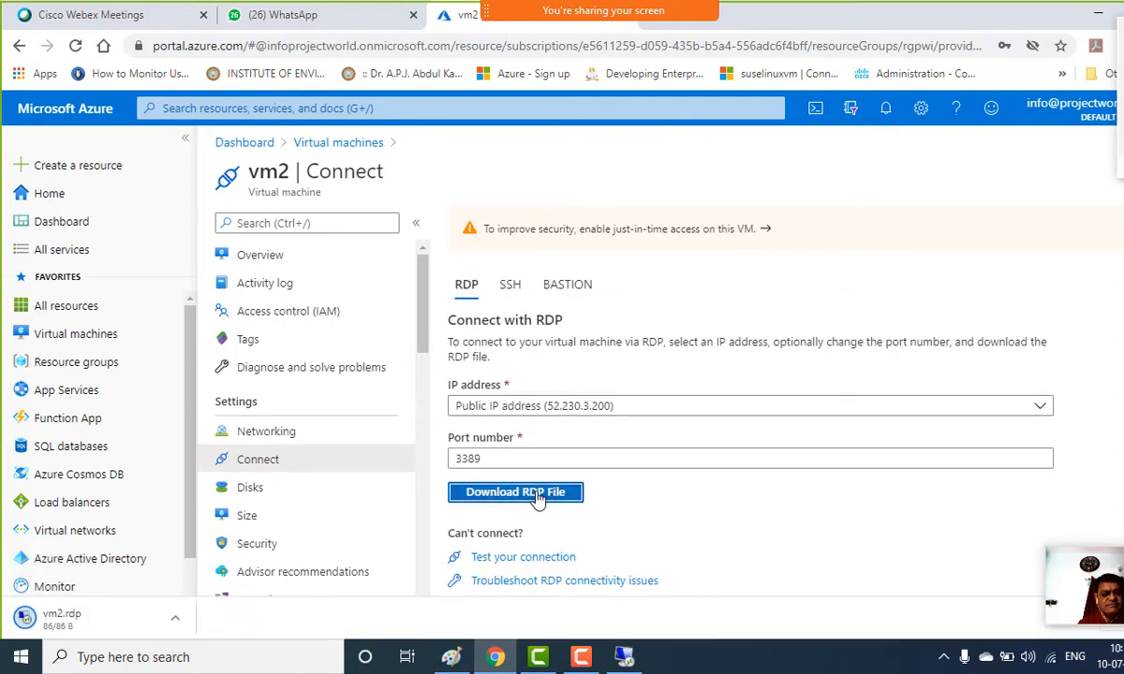
click(91, 634)
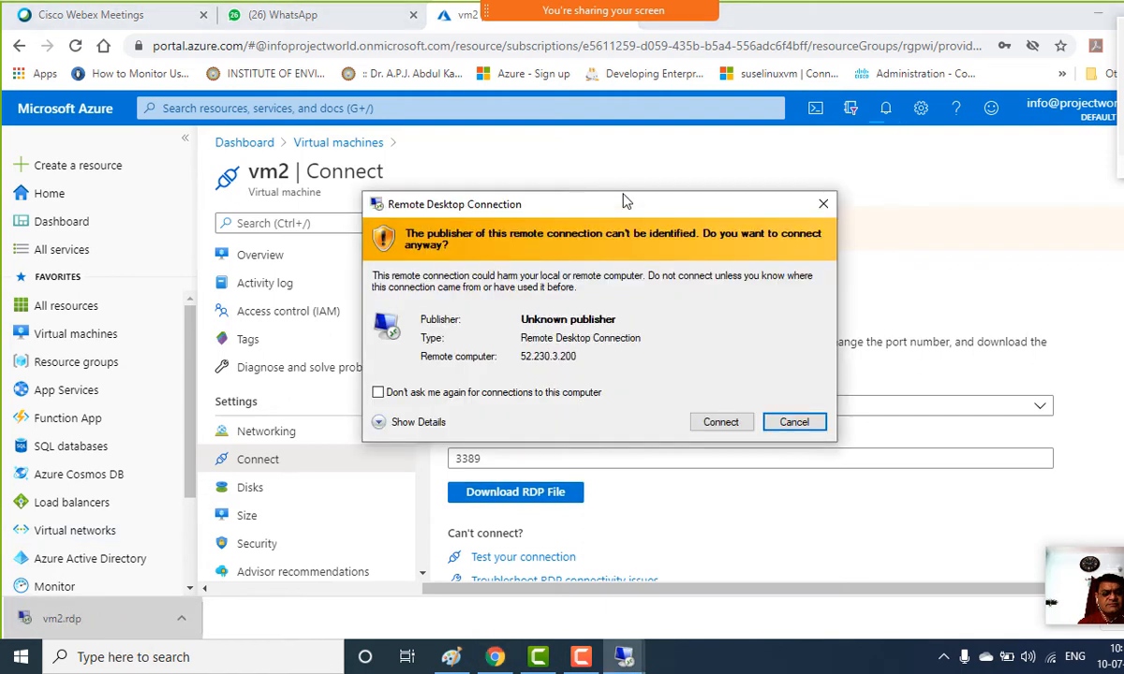
click(721, 423)
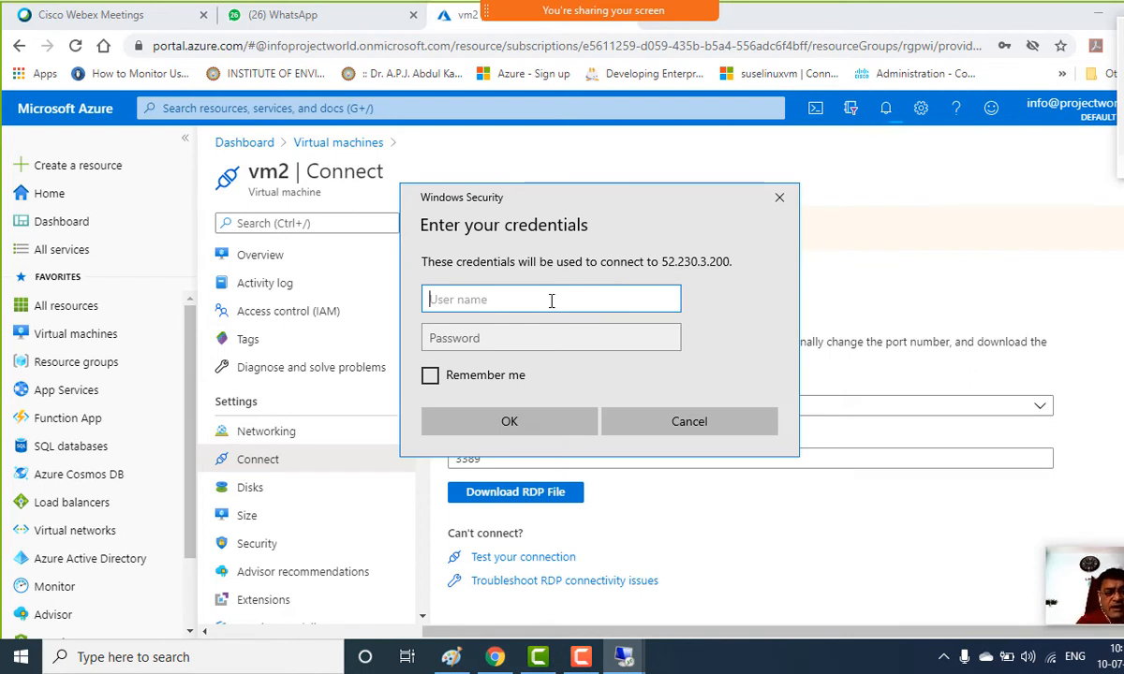
Step: Sign in with the admin user name and password and accept vm2's certificate
text(adminuser)
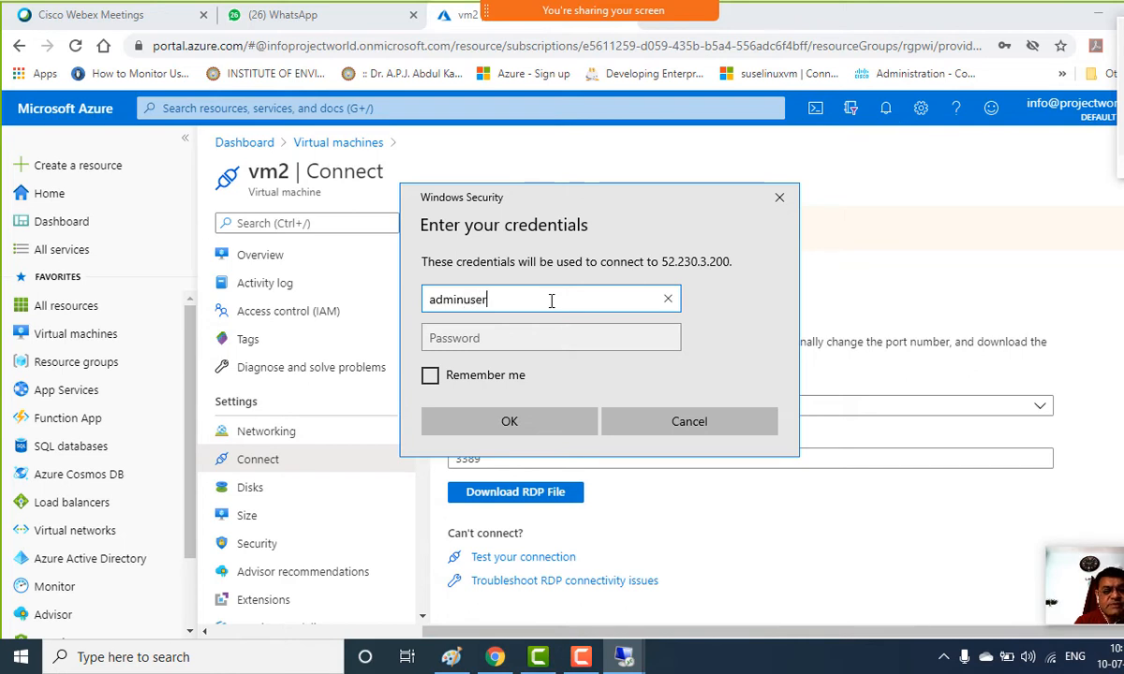
key(Tab)
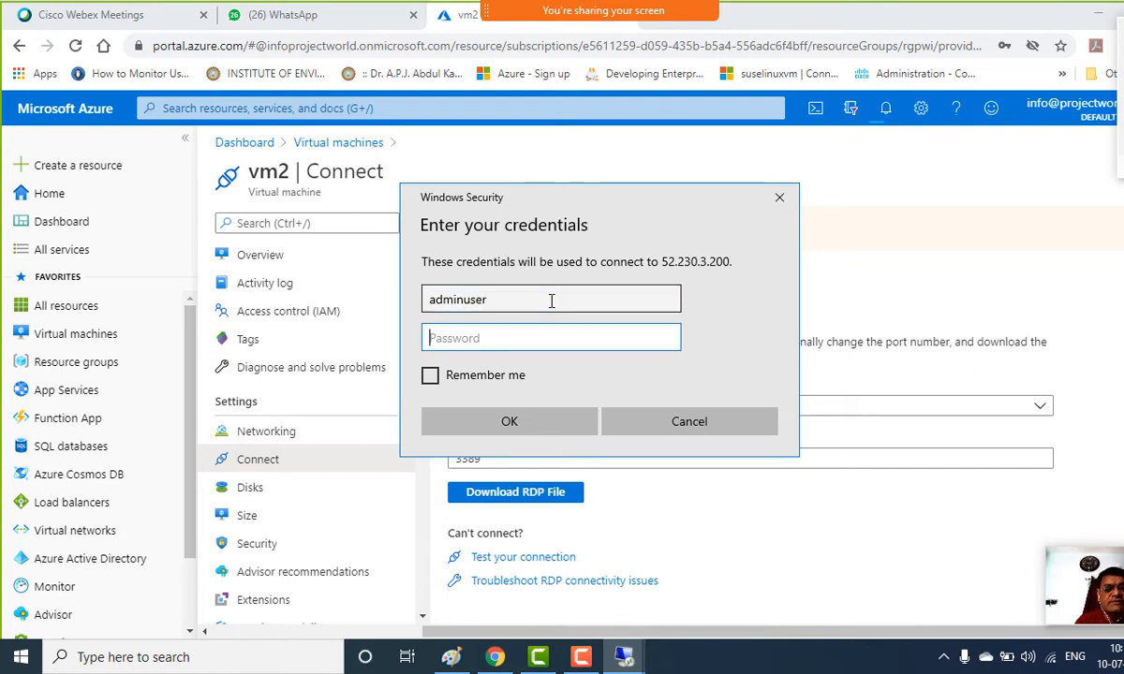
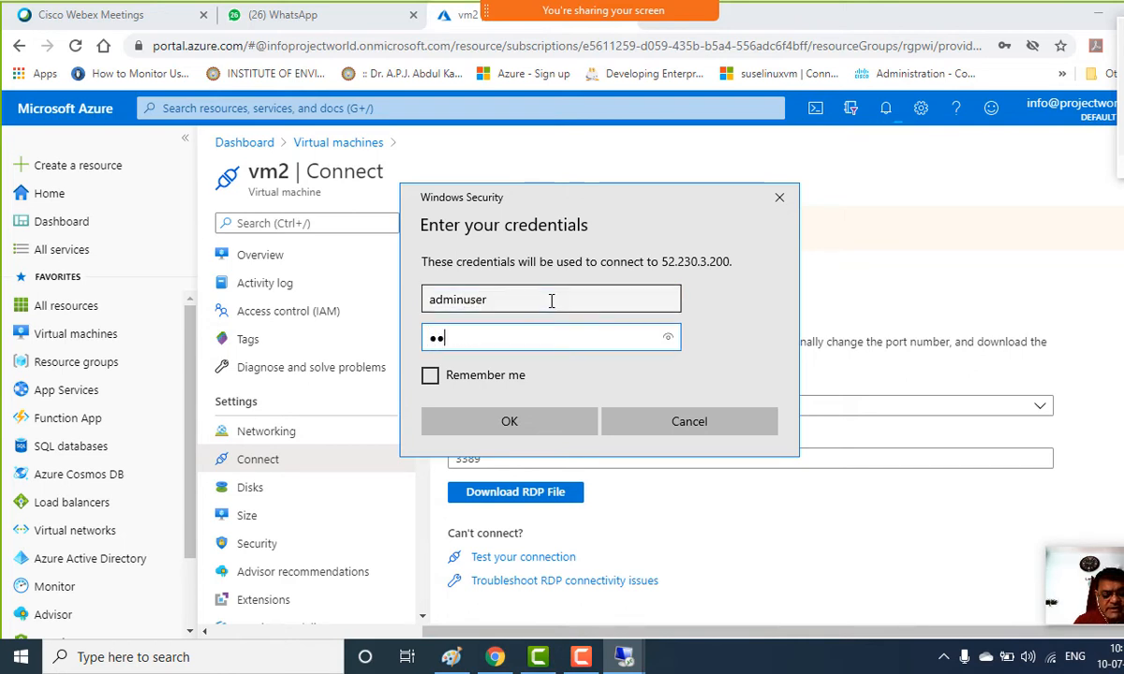
click(510, 421)
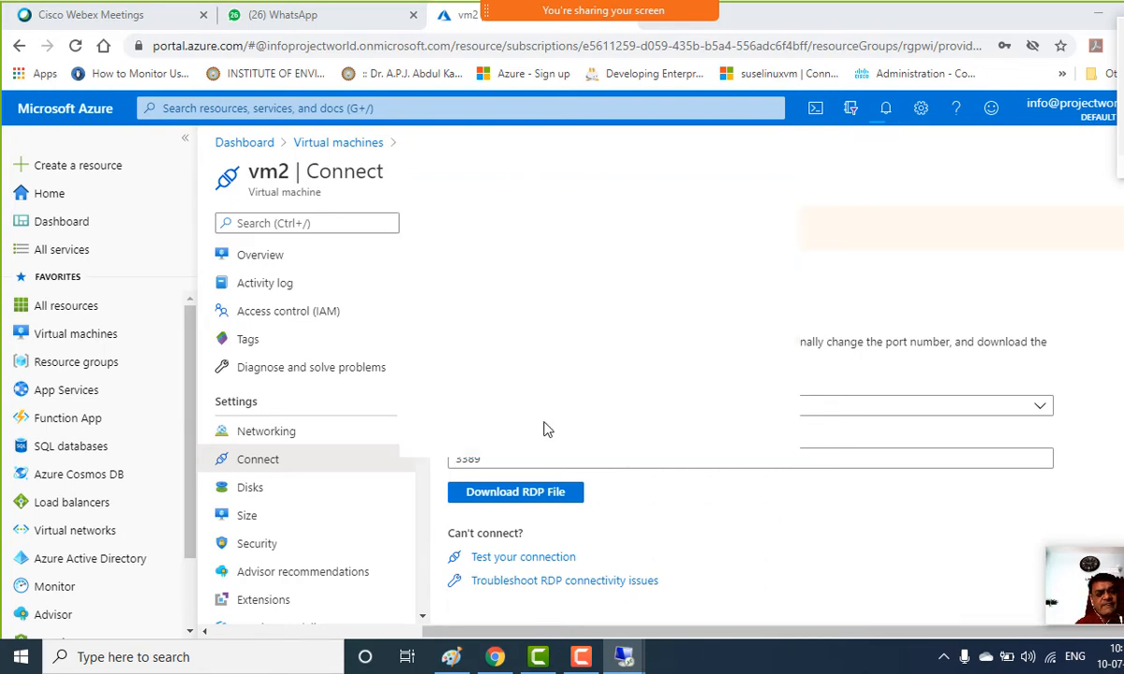
click(659, 471)
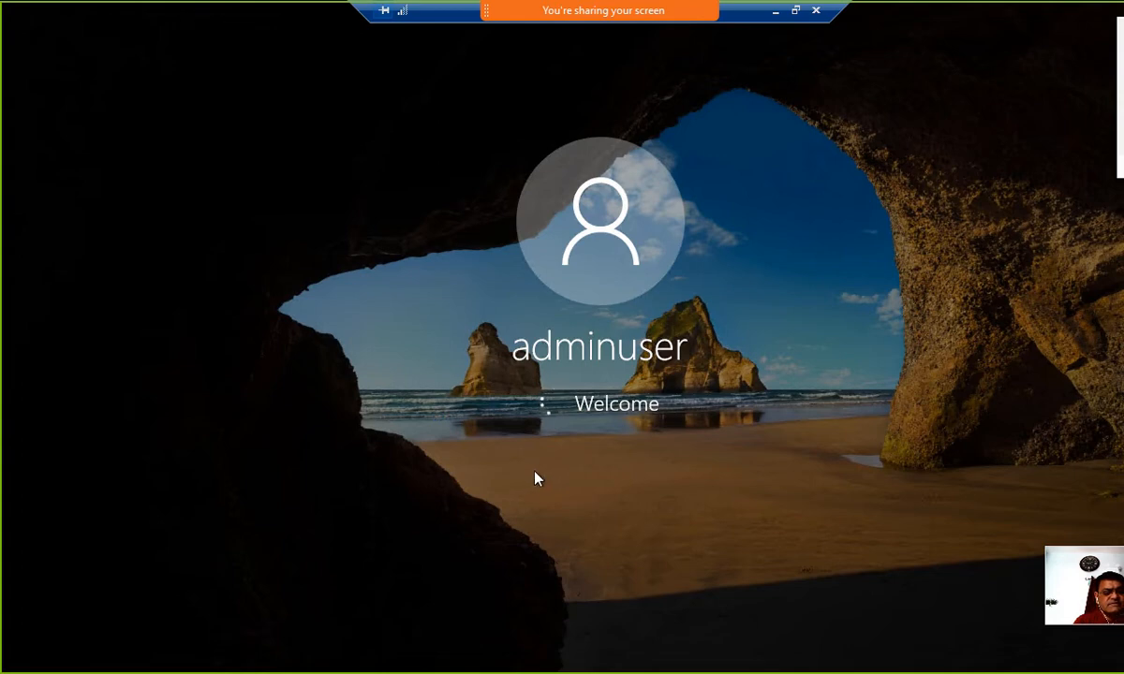
Step: Mute and unmute participants' microphones in the meeting participants panel
drag(1123, 391, 844, 246)
click(1075, 403)
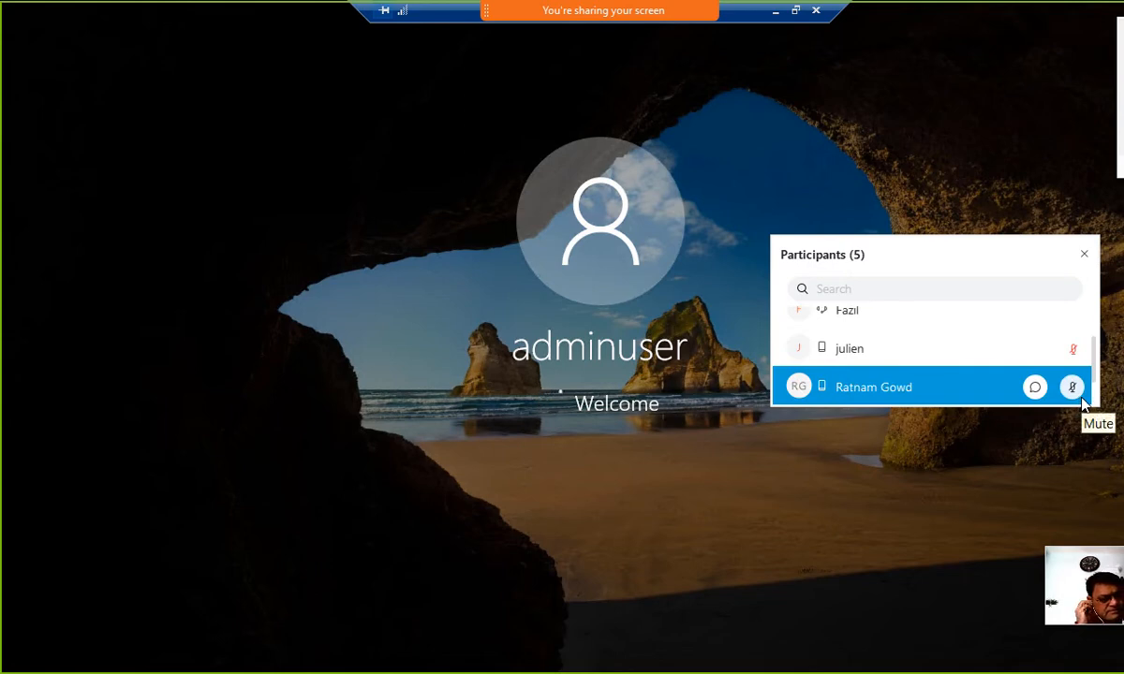
click(1082, 386)
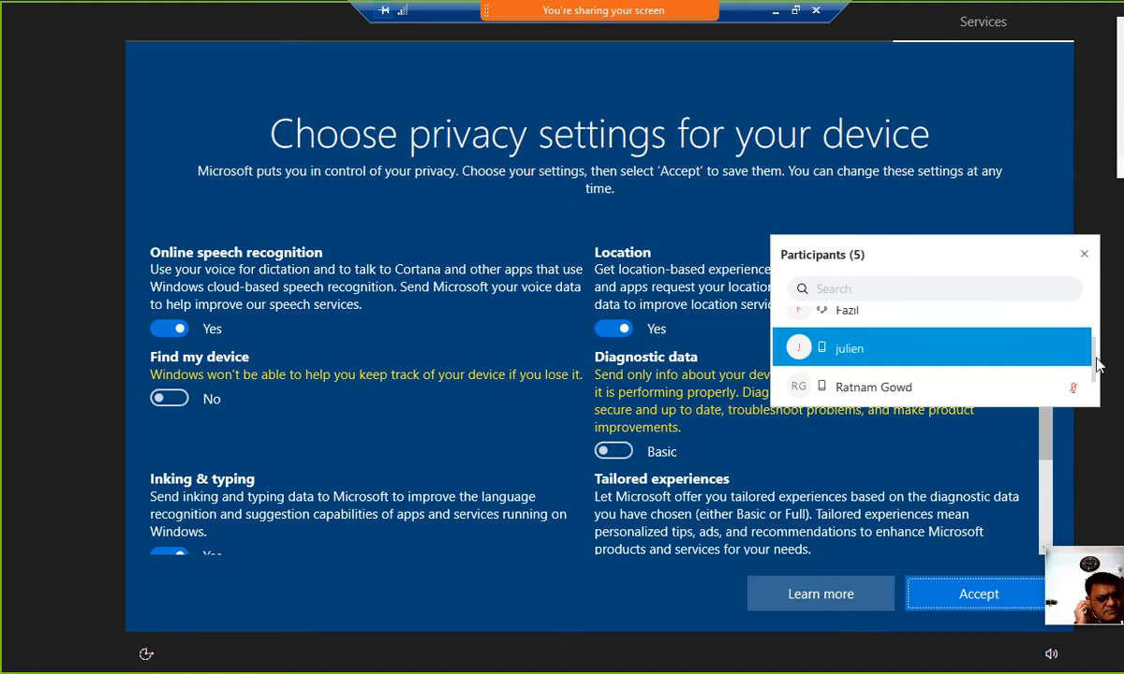
click(1072, 349)
click(1074, 352)
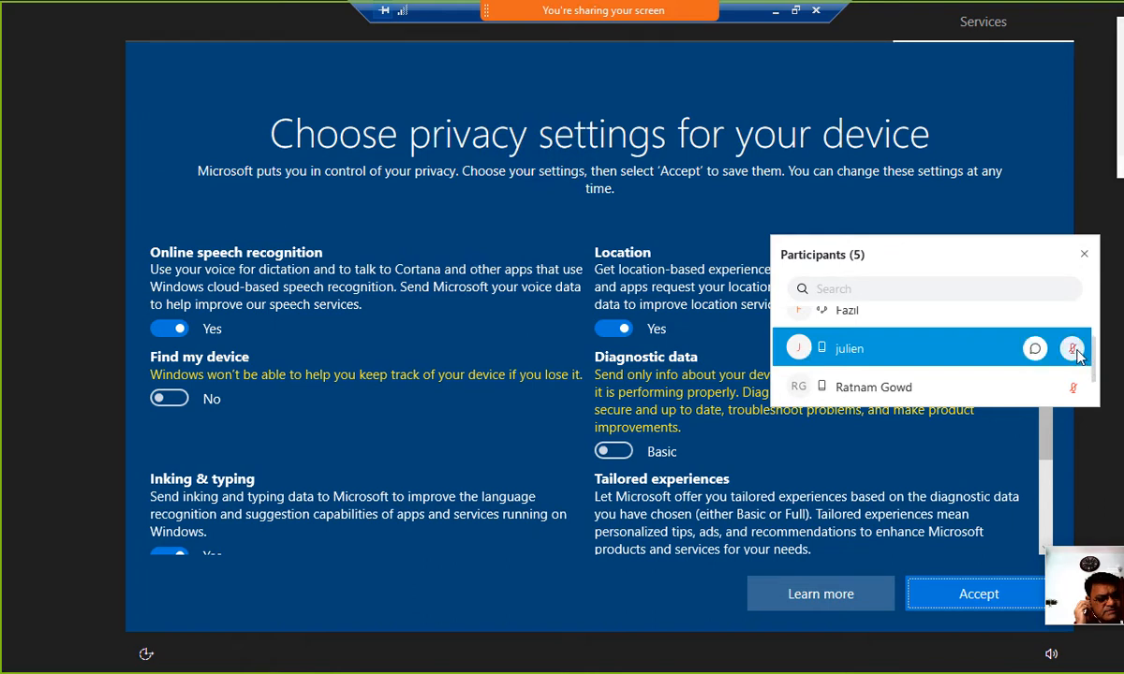
scroll(1091, 400, down, 1)
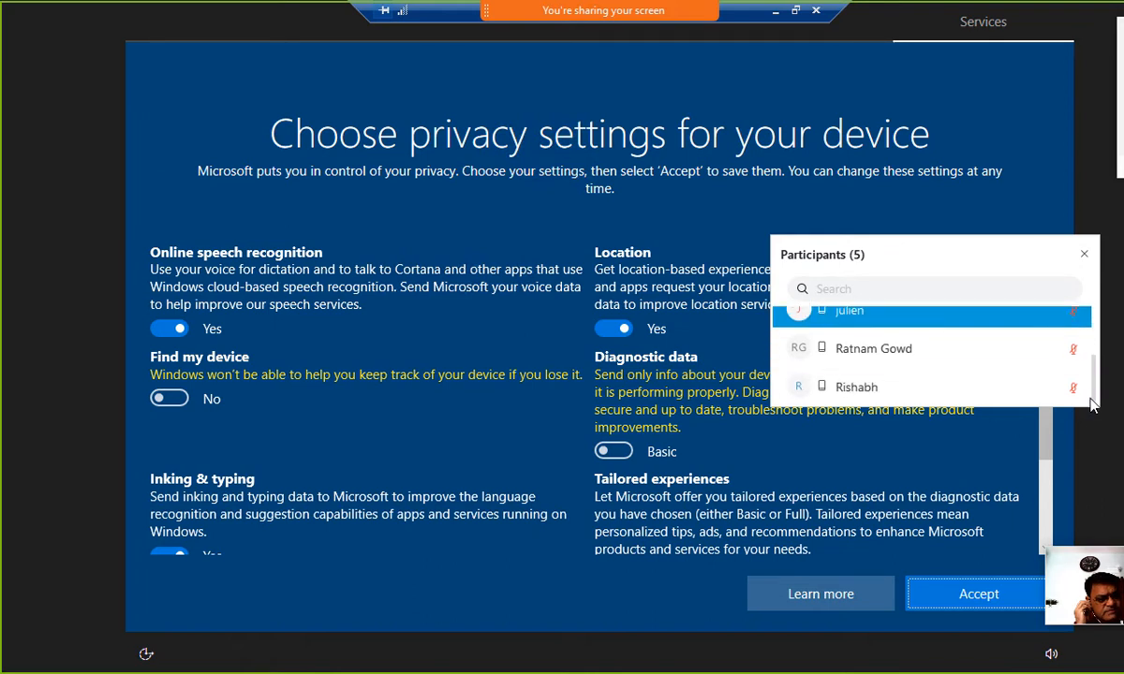
click(1075, 390)
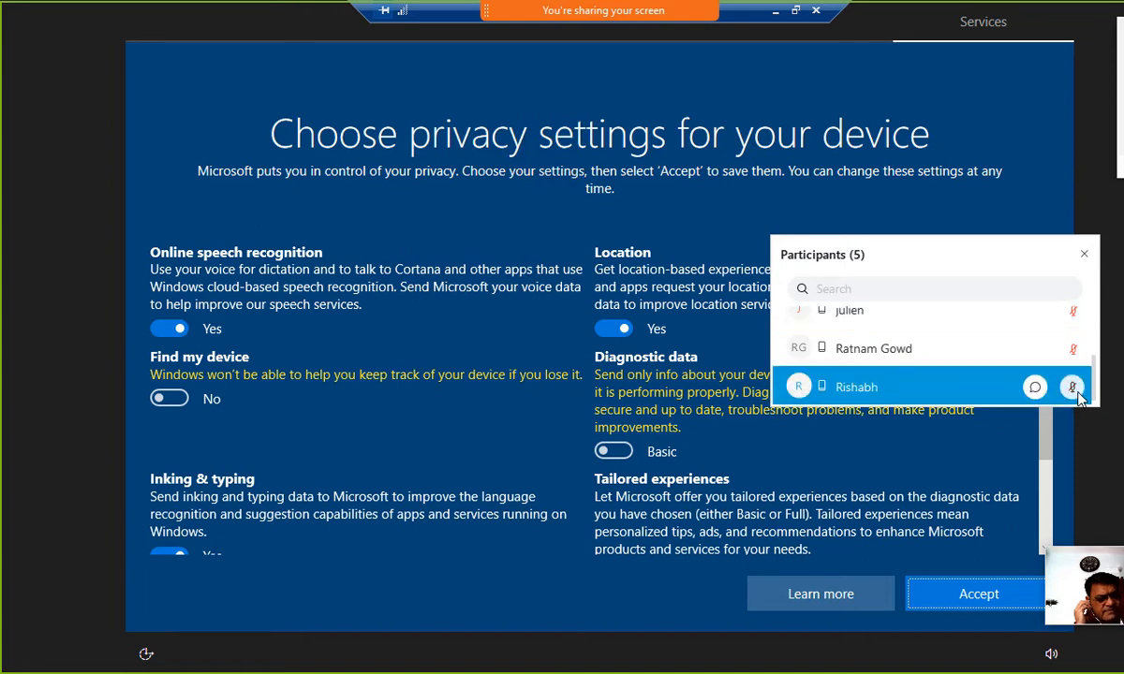
Step: Accept vm2's privacy settings, allow network discovery, and minimize Edge to show the desktop
click(970, 603)
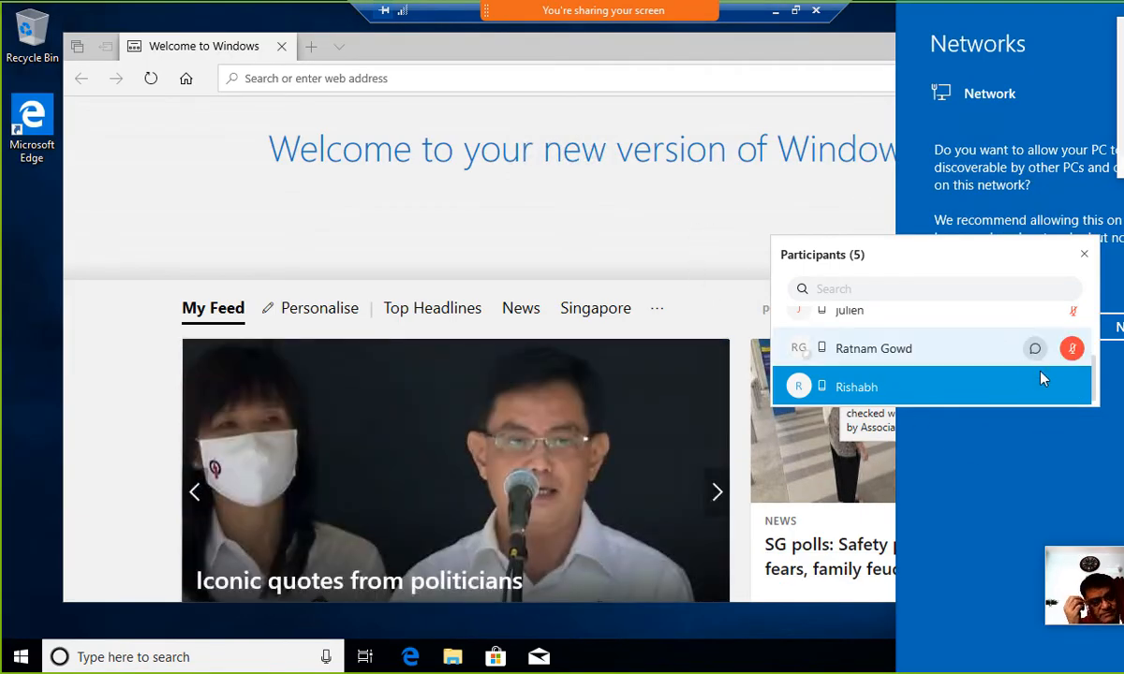
click(1072, 388)
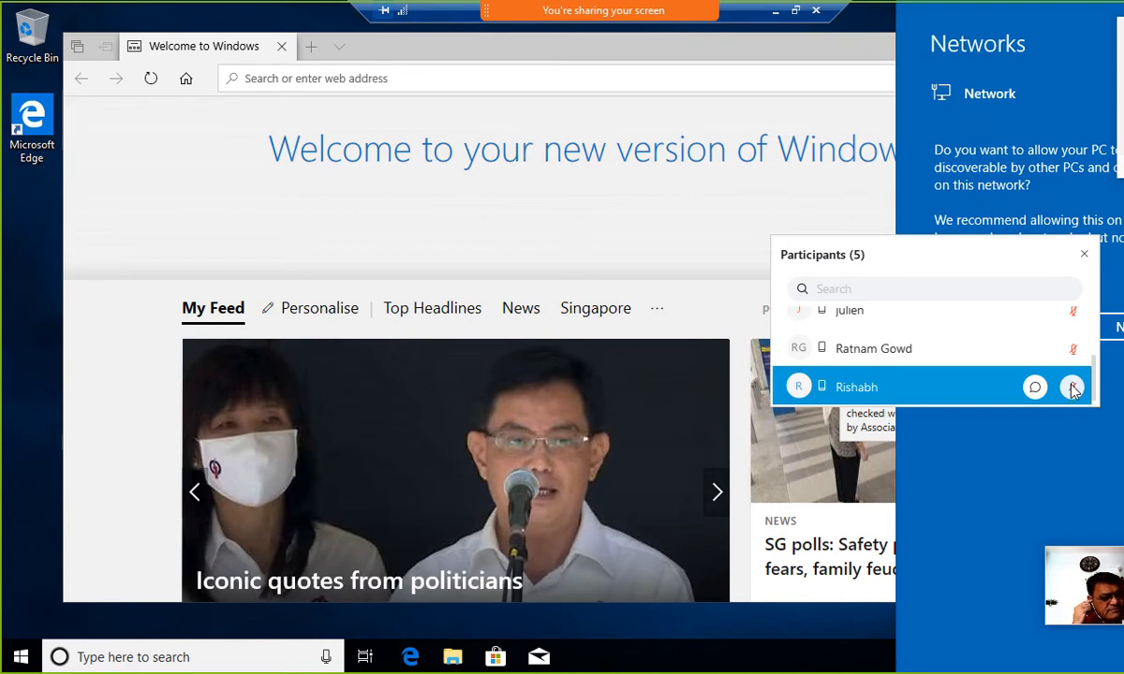
drag(989, 259, 1119, 414)
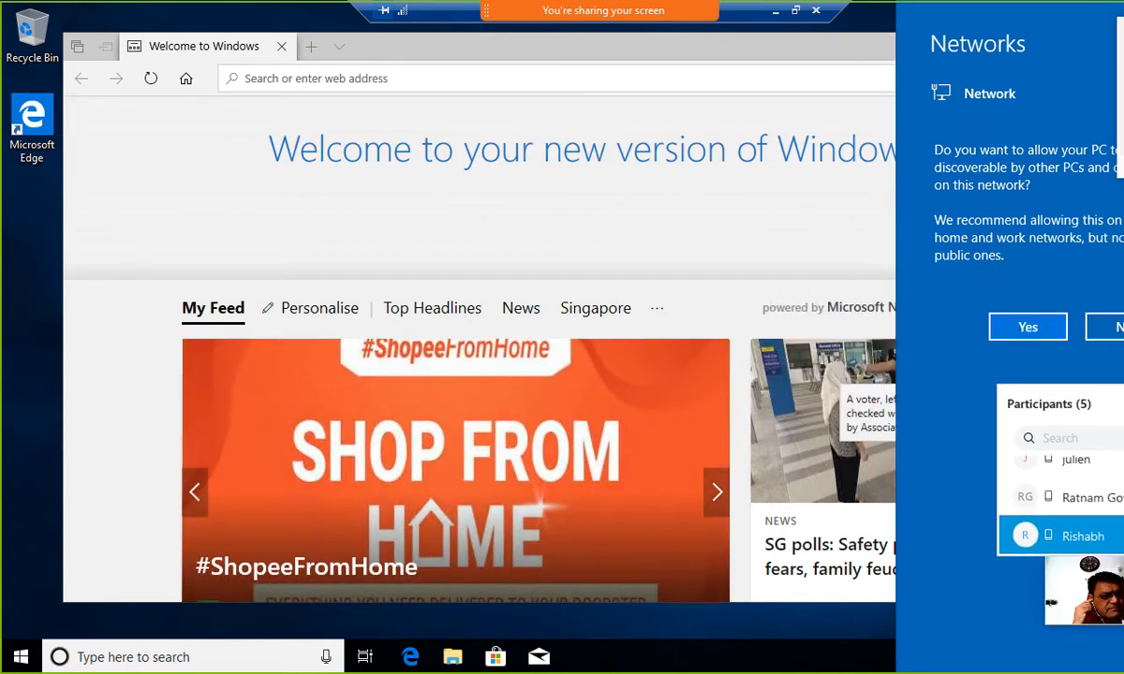
click(1046, 330)
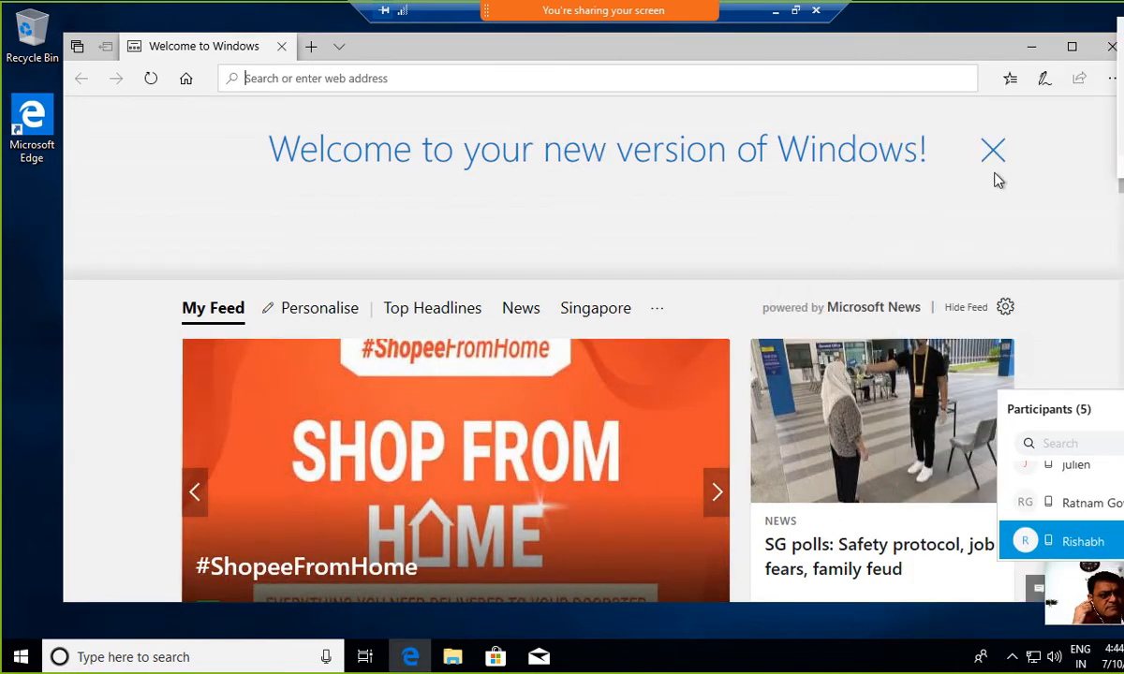
click(1031, 49)
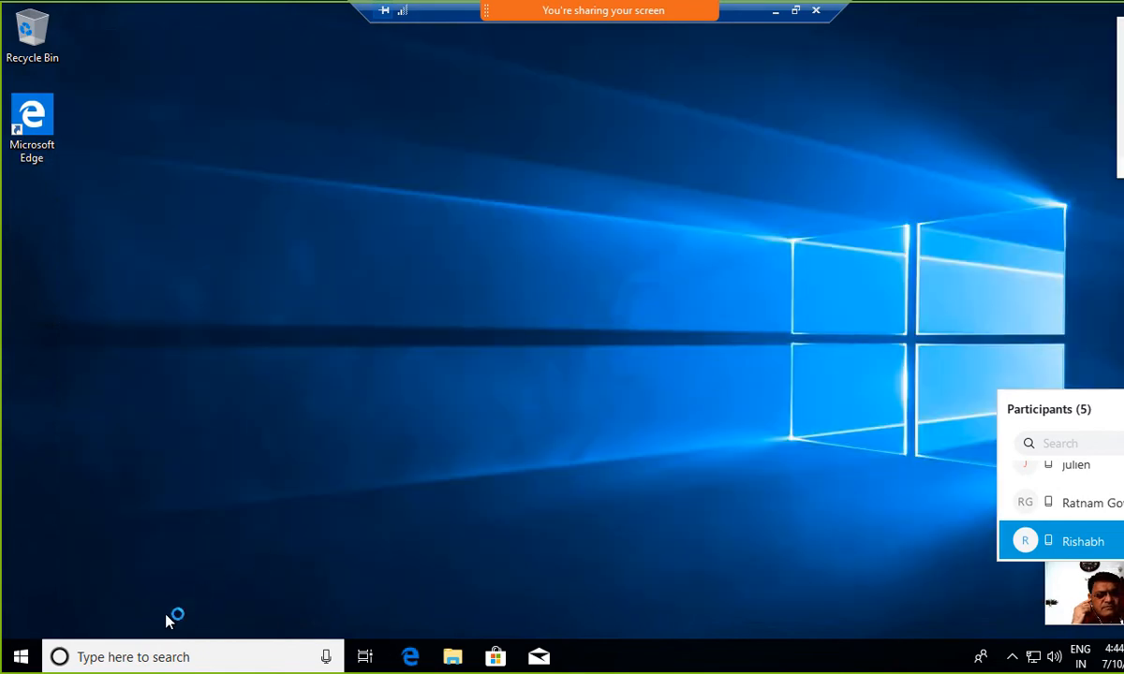
Step: Launch cmd from Run, change to C:\ and run ipconfig /all showing IPv4 172.16.1.4
right_click(22, 658)
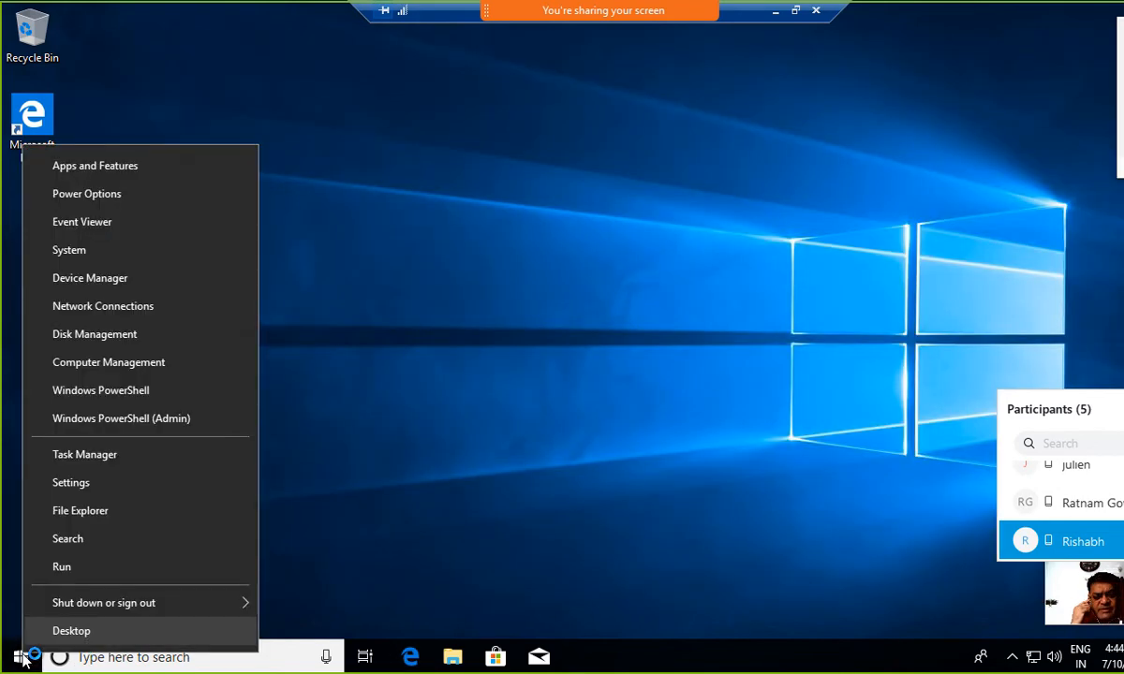
click(76, 571)
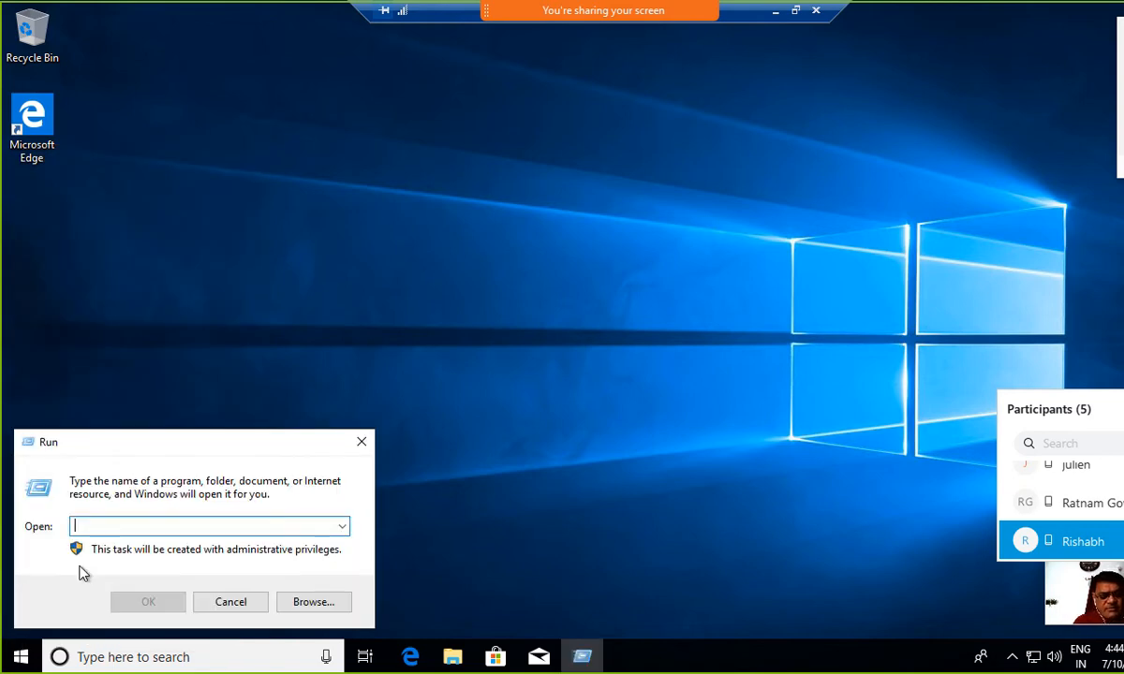
text(cmd)
key(Return)
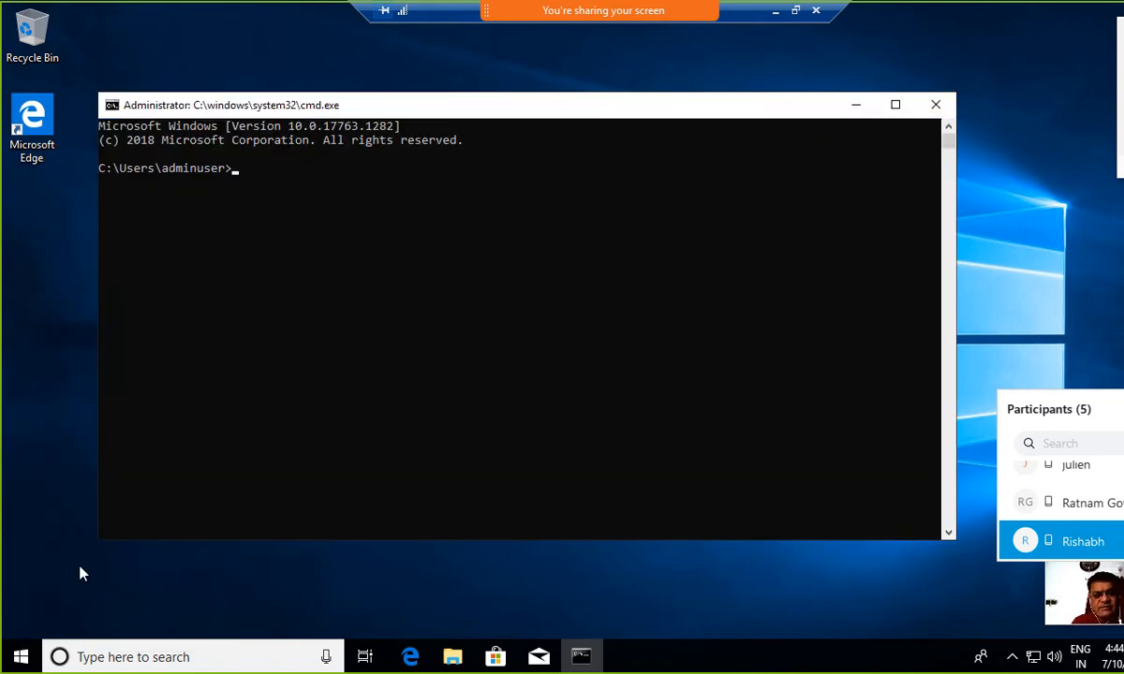
text(cd \)
key(Return)
text(ipconfgi)
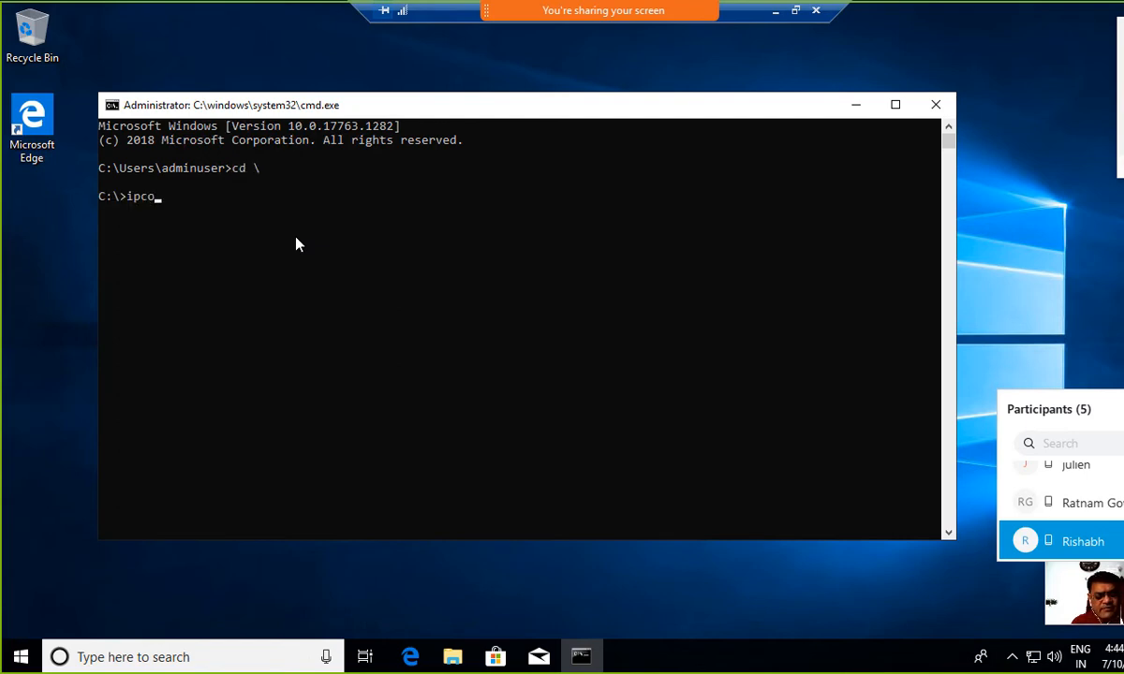
key(BackSpace)
key(BackSpace)
key(BackSpace)
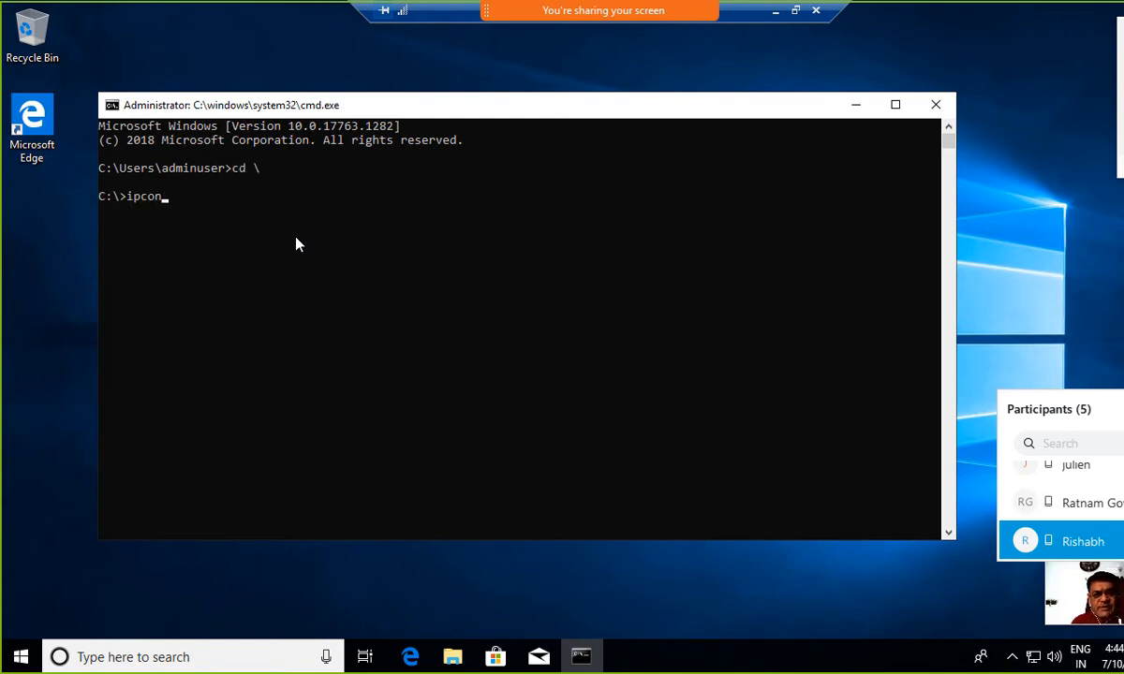
text(fig)
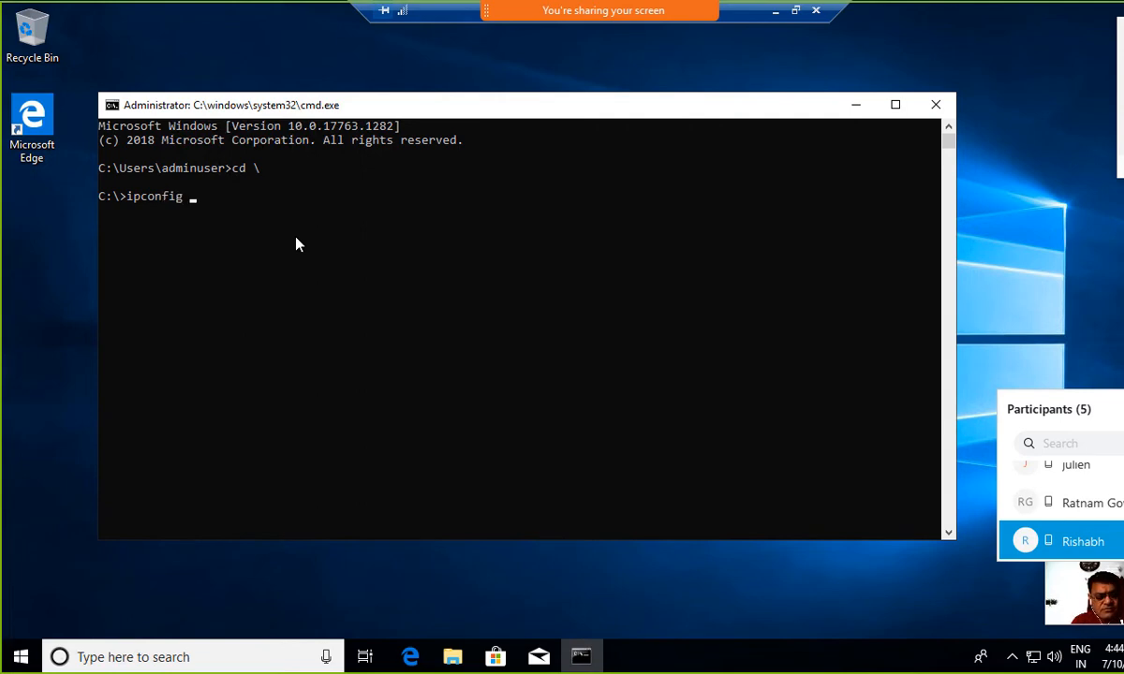
text( /all)
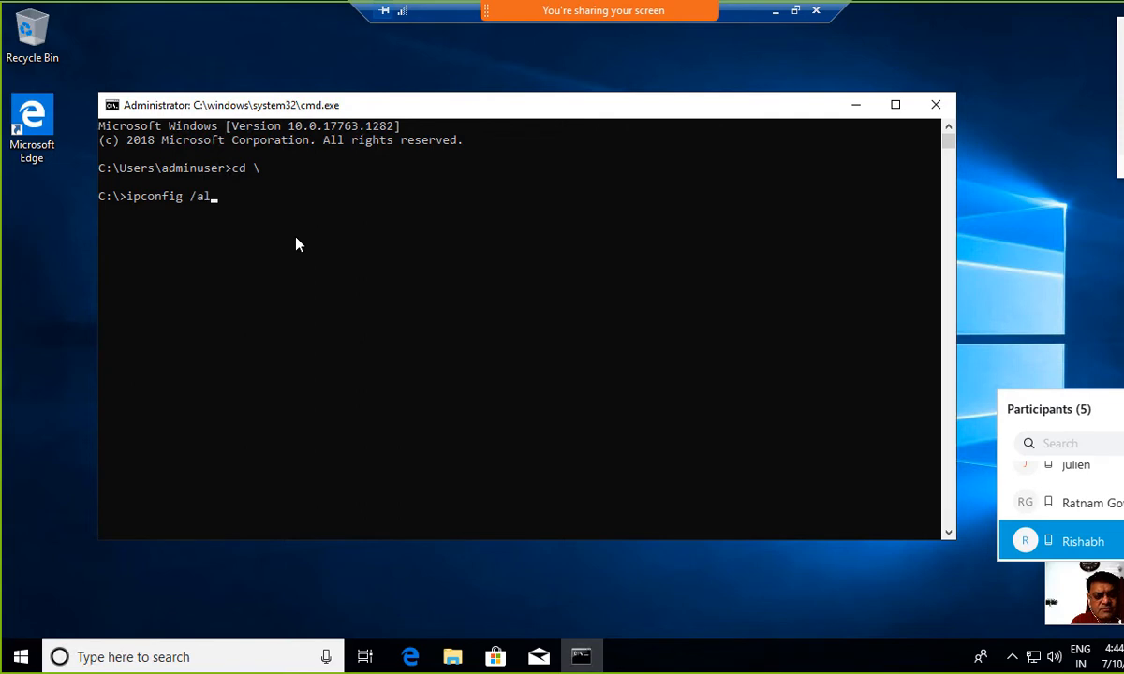
key(Return)
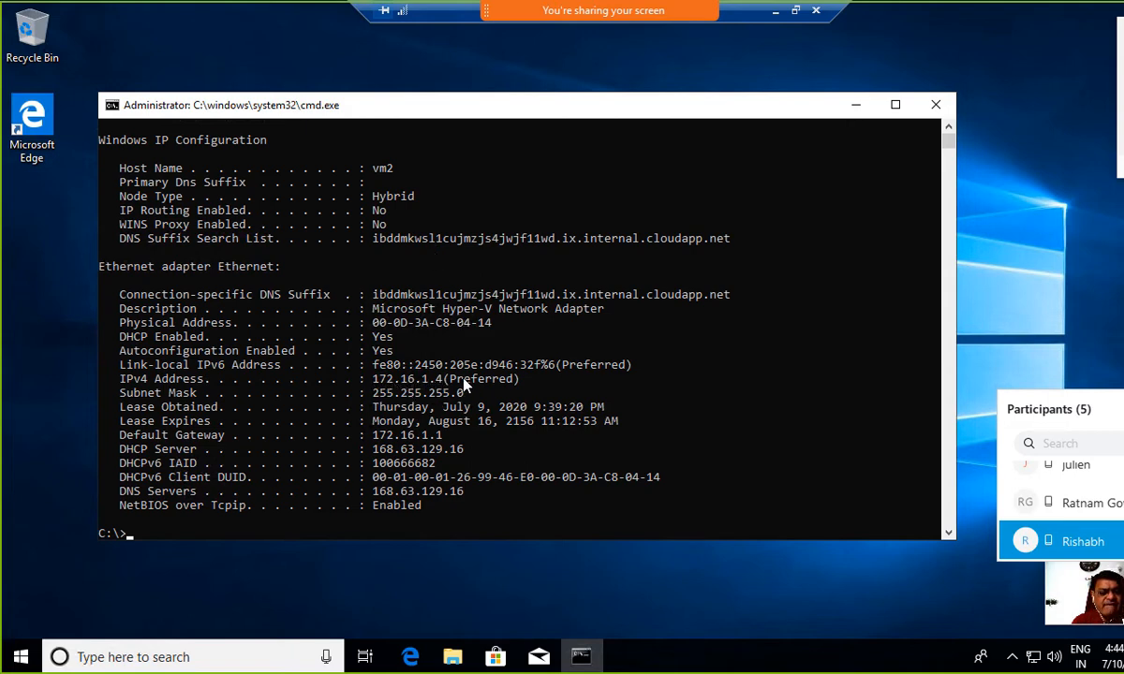
click(773, 13)
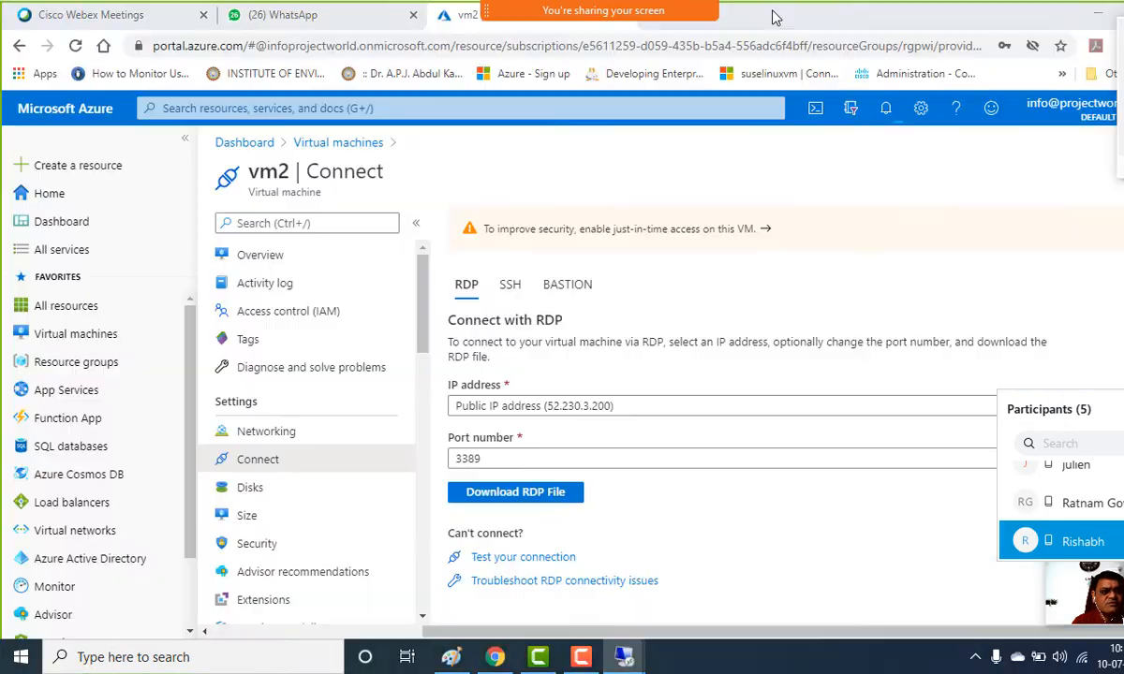
Step: Review the notifications showing two in-progress 'rgpwi' deployments and the succeeded ones
click(886, 113)
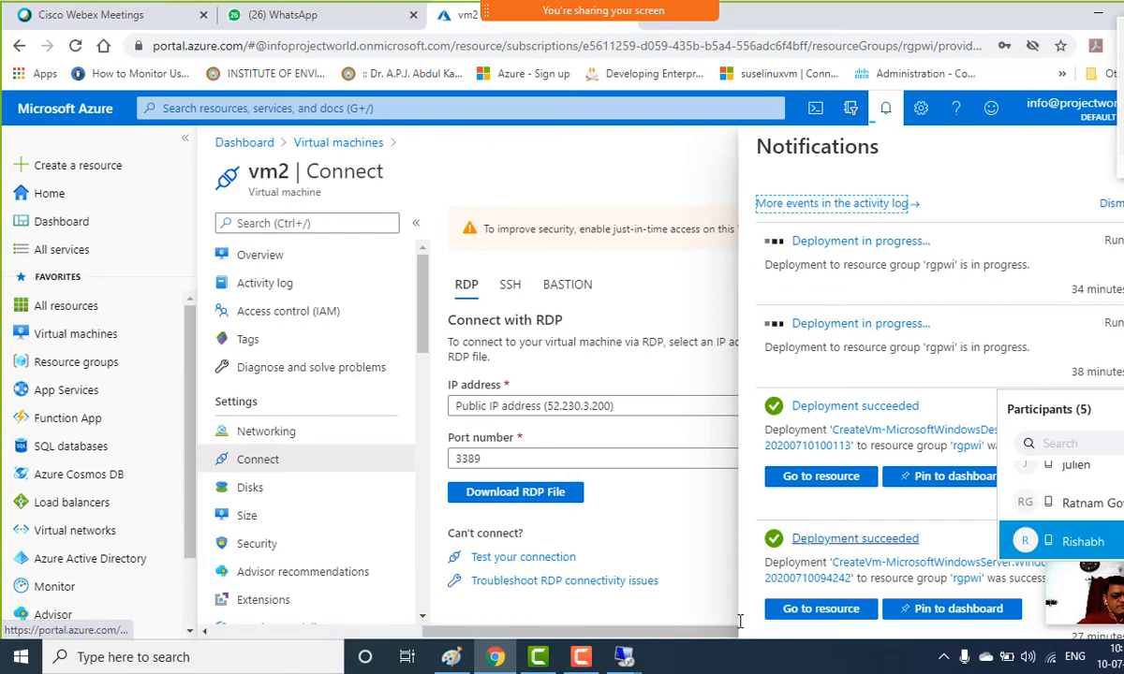
click(582, 658)
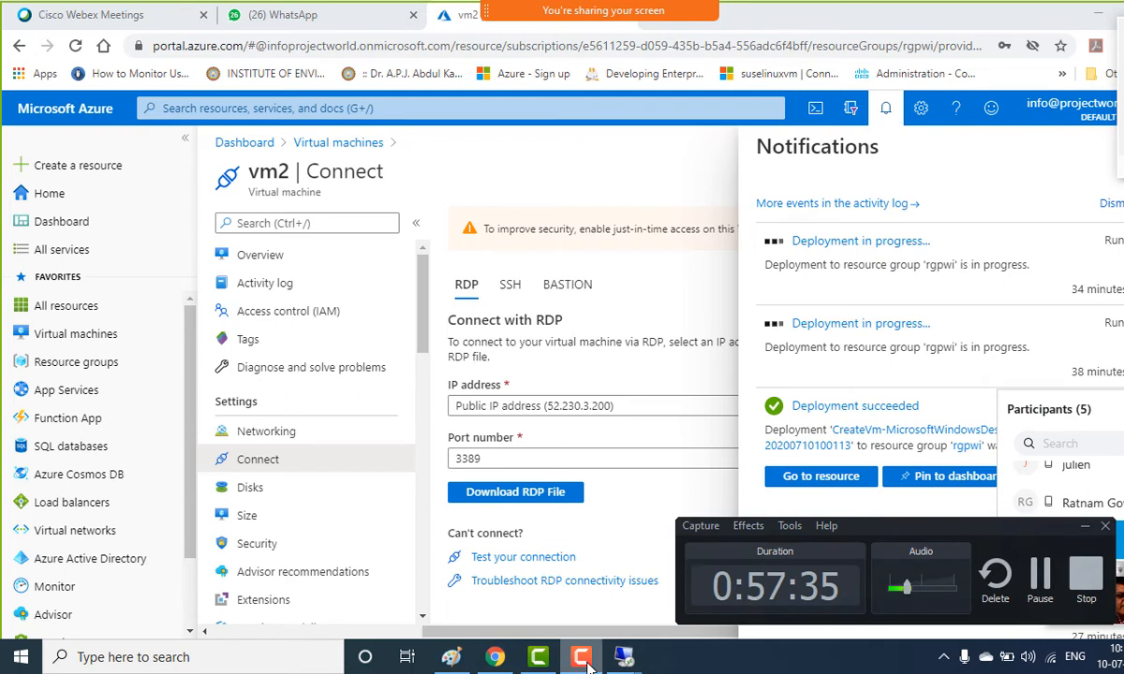
Step: Select the host's entry in the Webex meeting participants list
click(1047, 573)
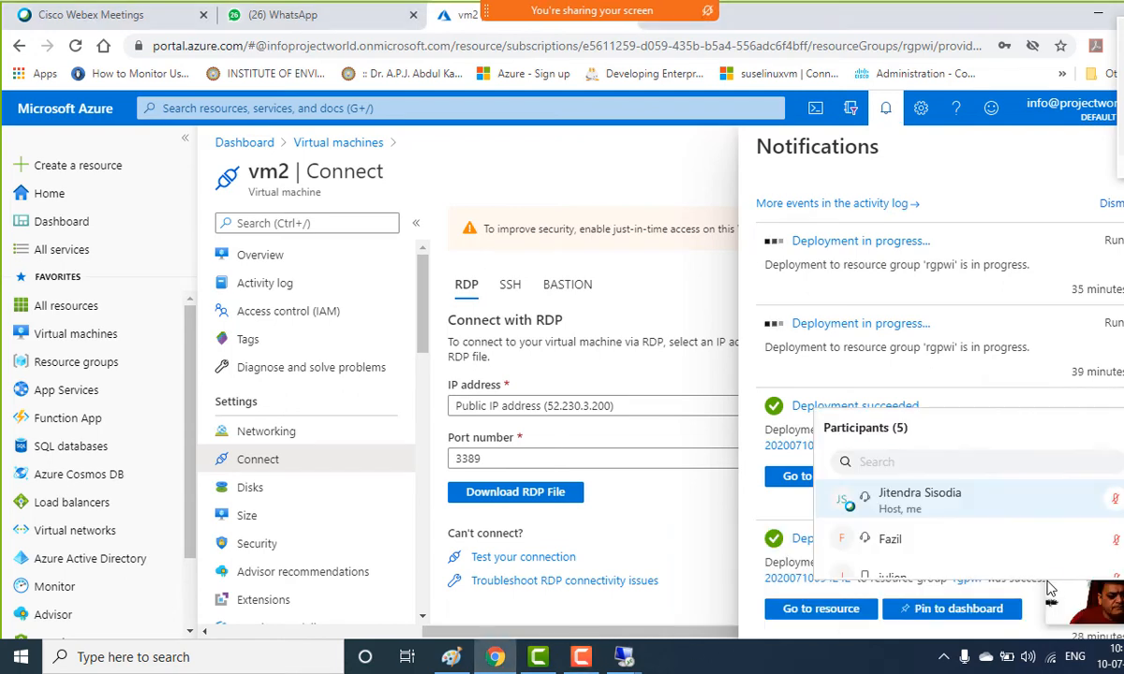
click(582, 659)
click(1085, 525)
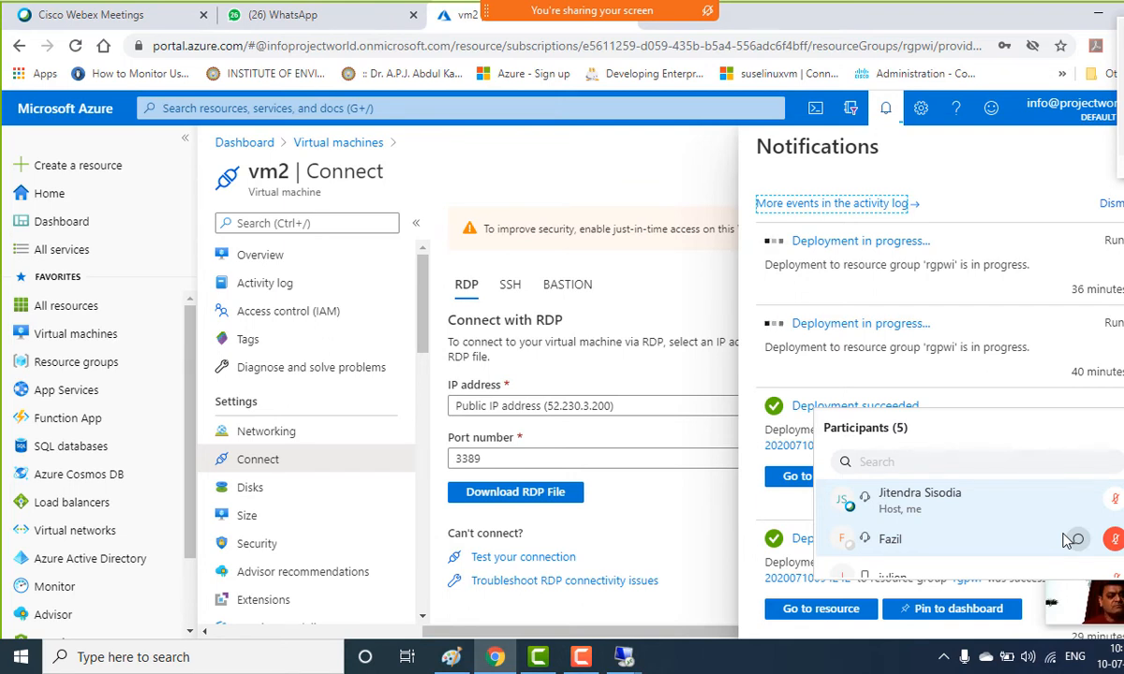
click(1067, 501)
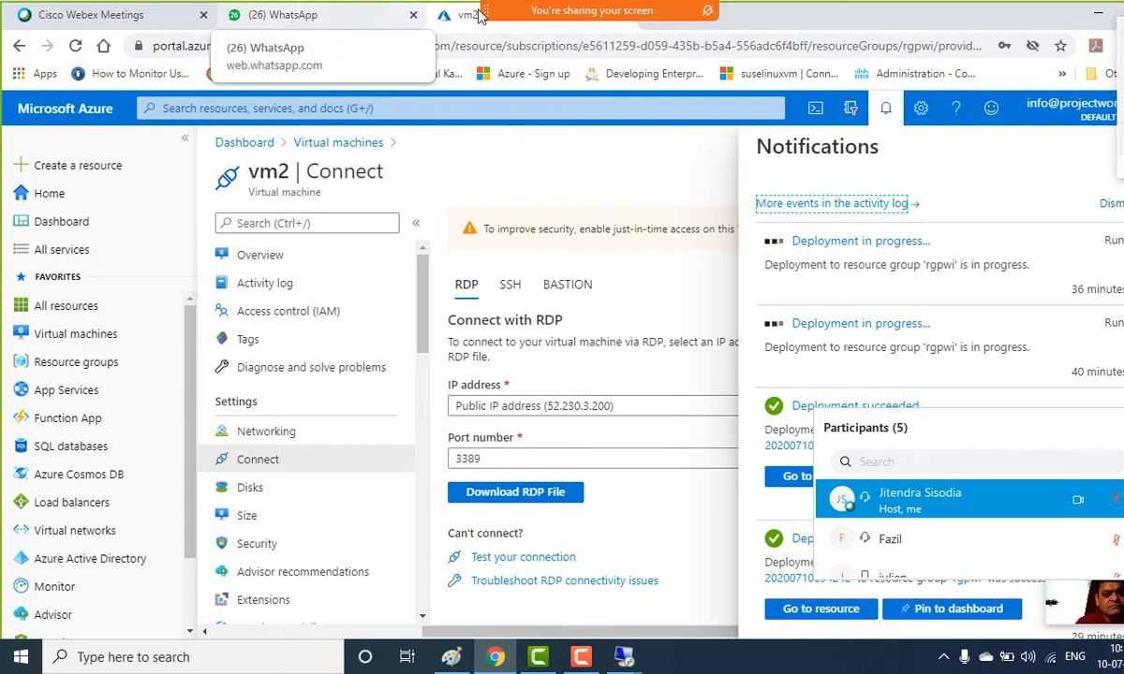
mouse_move(506, 19)
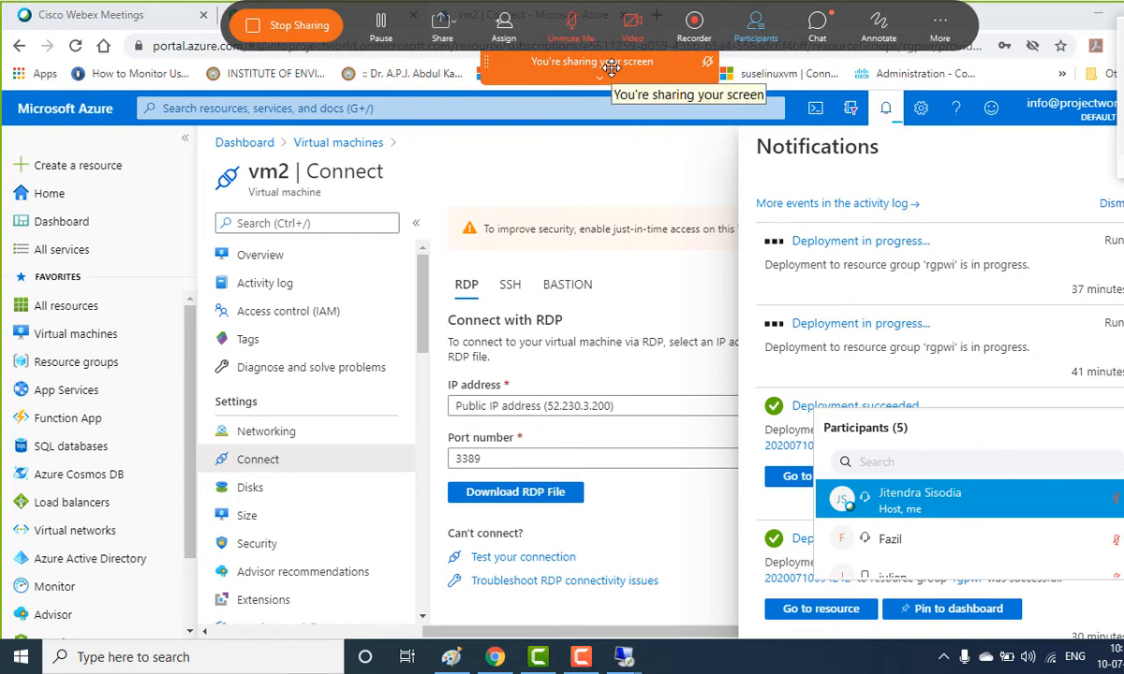
Step: Unmute yourself in the meeting and leave another participant's microphone muted
click(1115, 499)
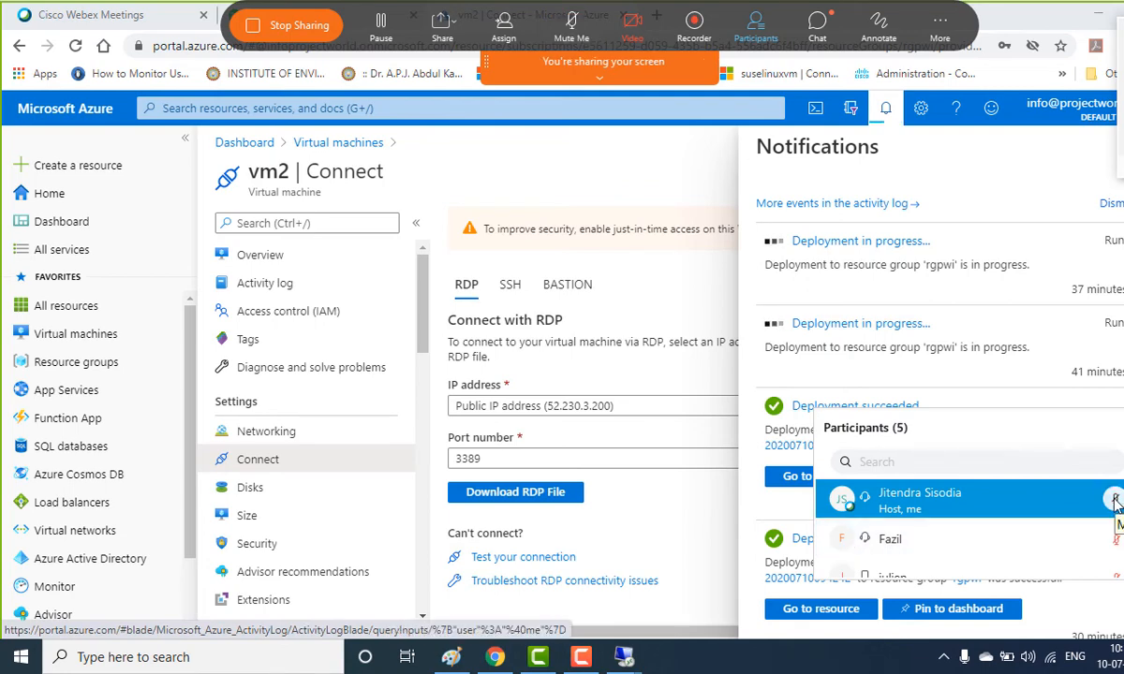
click(1115, 541)
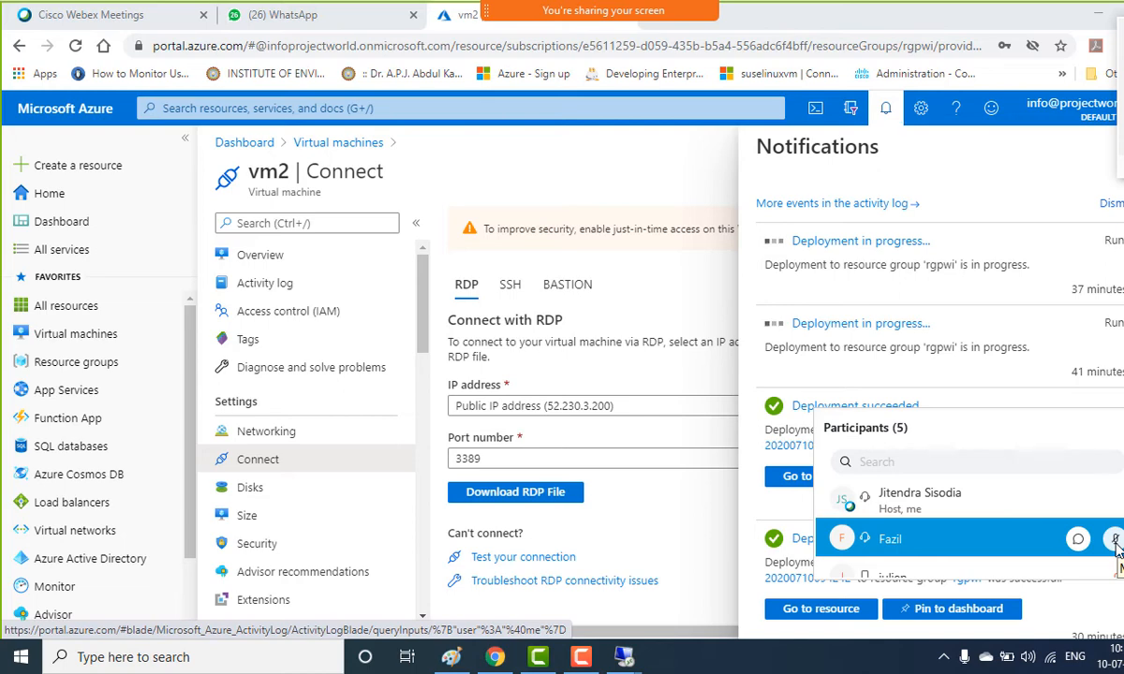
click(1116, 542)
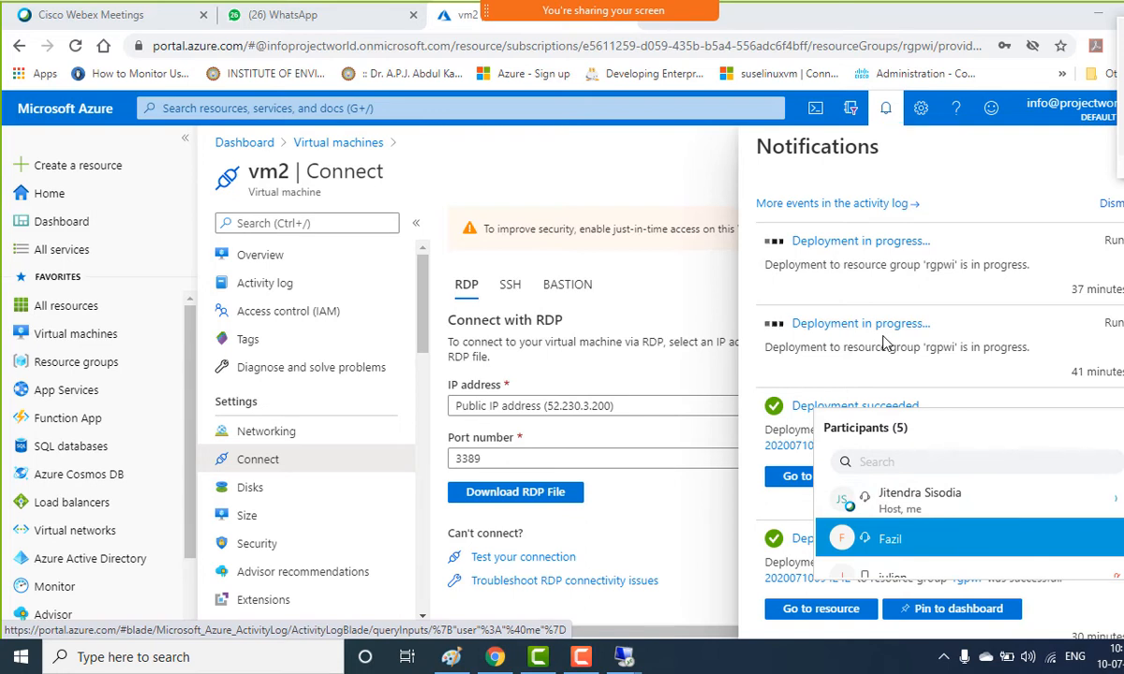
mouse_move(1100, 535)
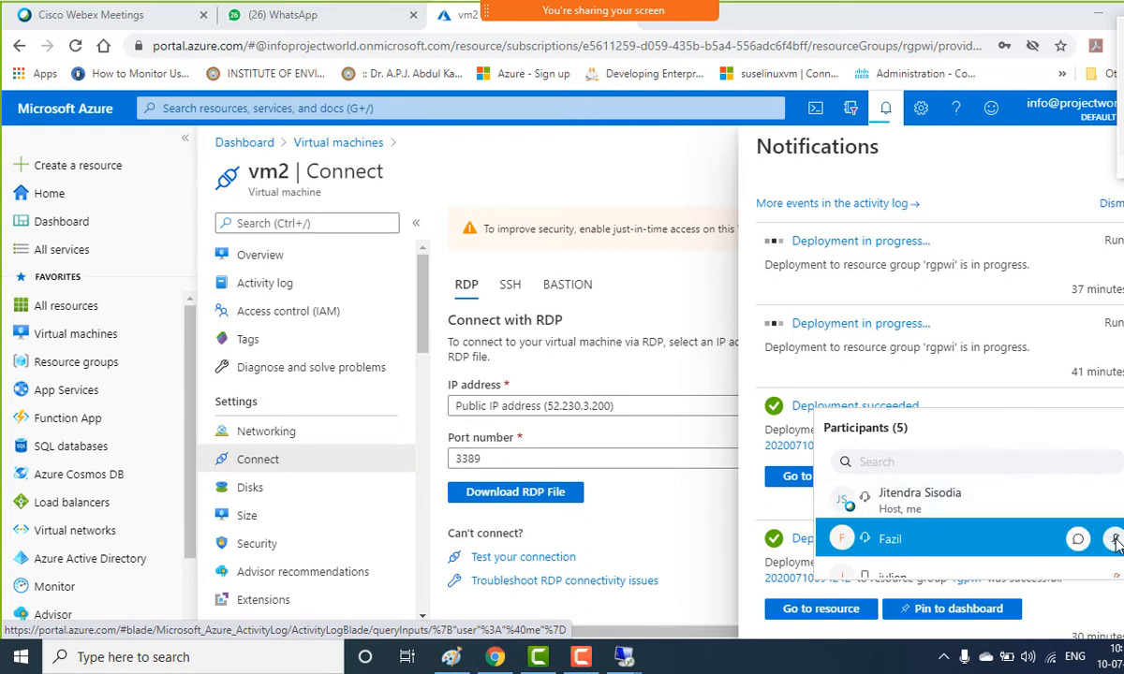
click(1115, 540)
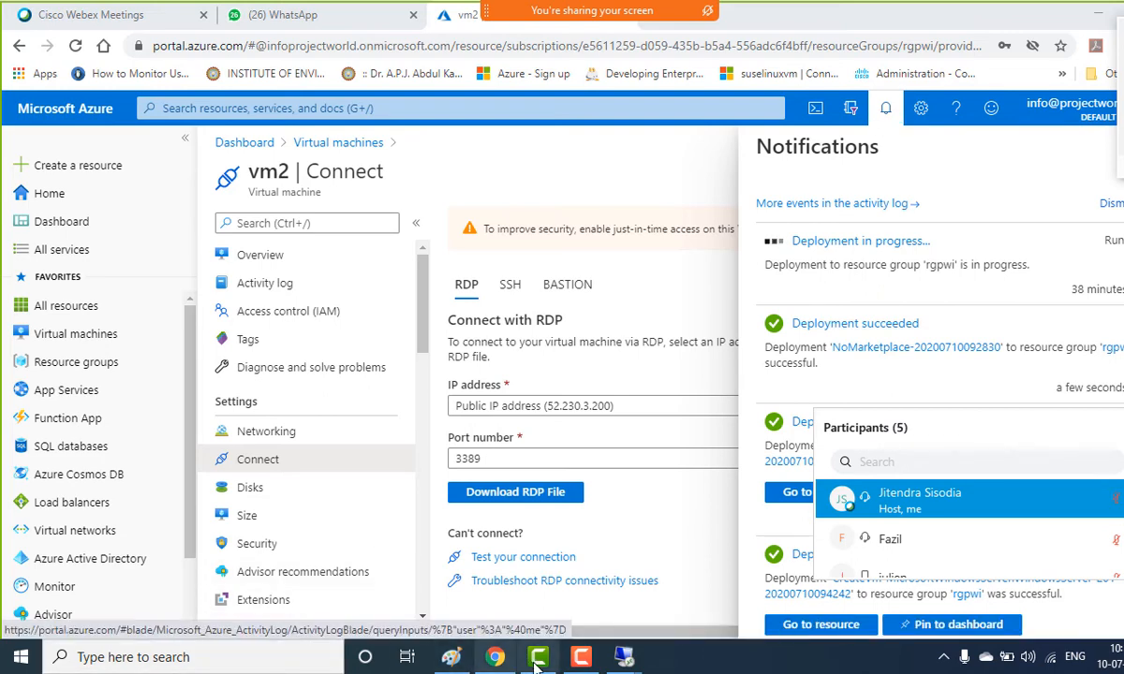
Step: Turn on the presenter's webcam, move the participants window aside, and dismiss the Notifications panel
click(601, 658)
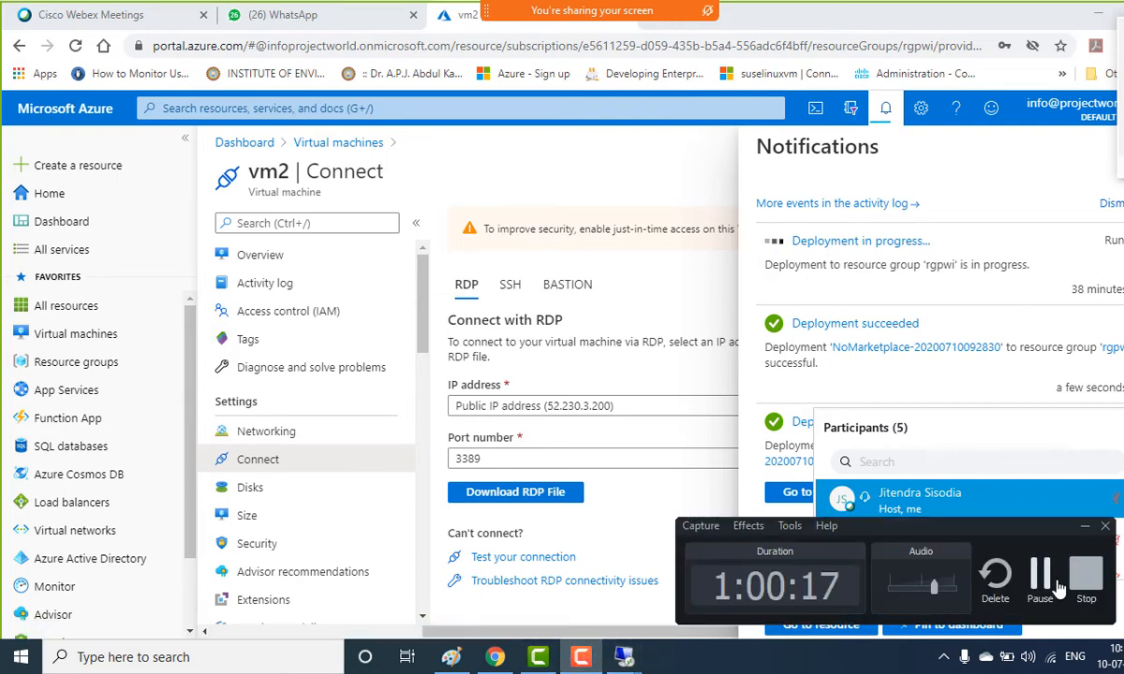
click(1085, 528)
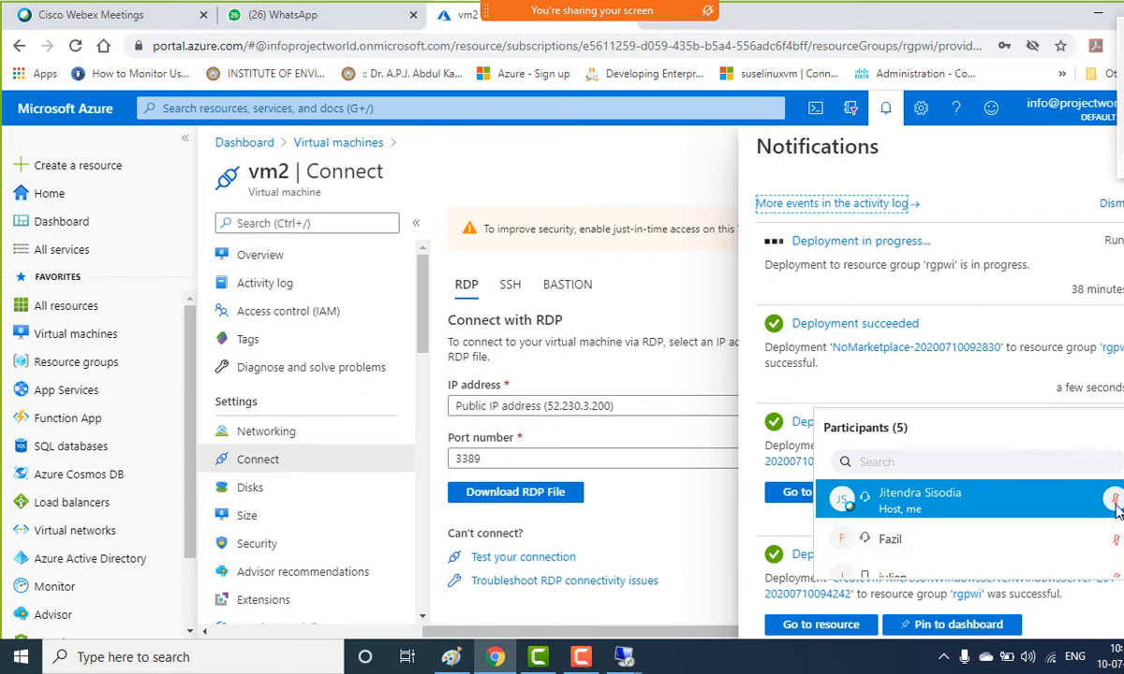
mouse_move(574, 12)
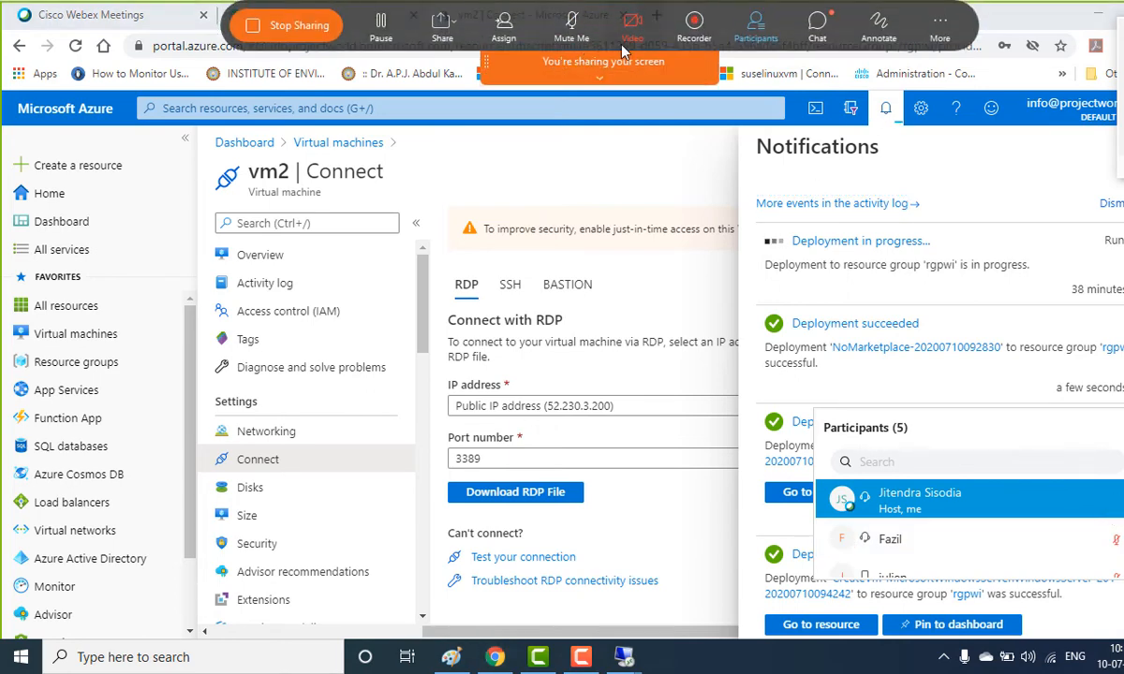
click(636, 41)
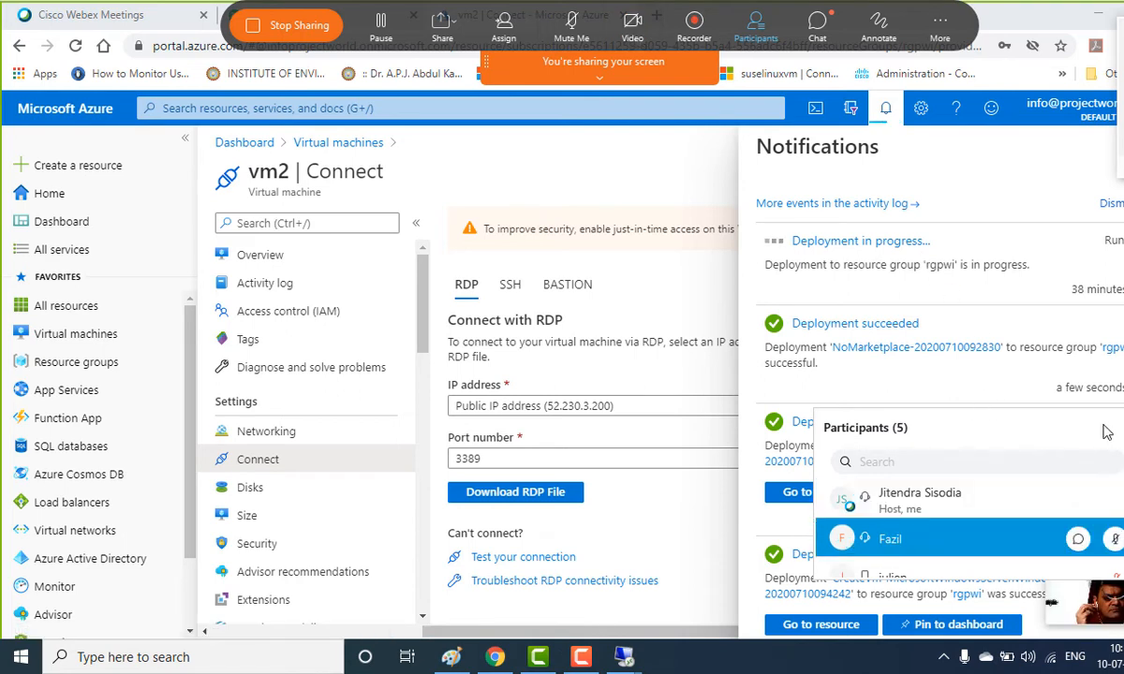
drag(1062, 428, 1123, 572)
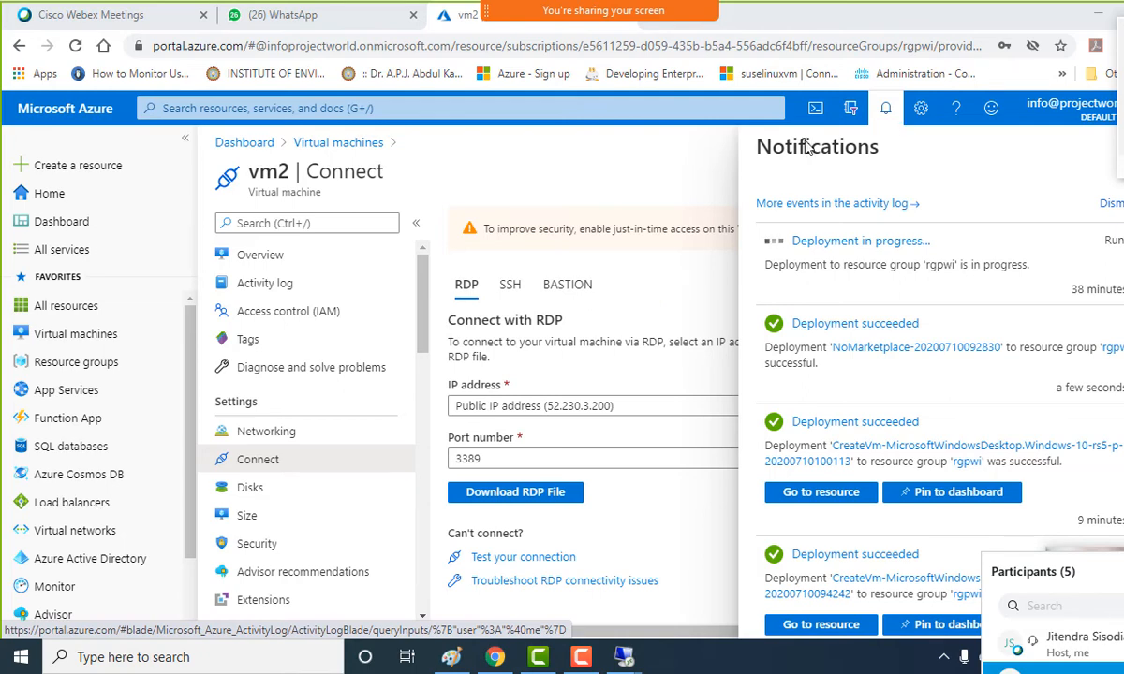
click(887, 113)
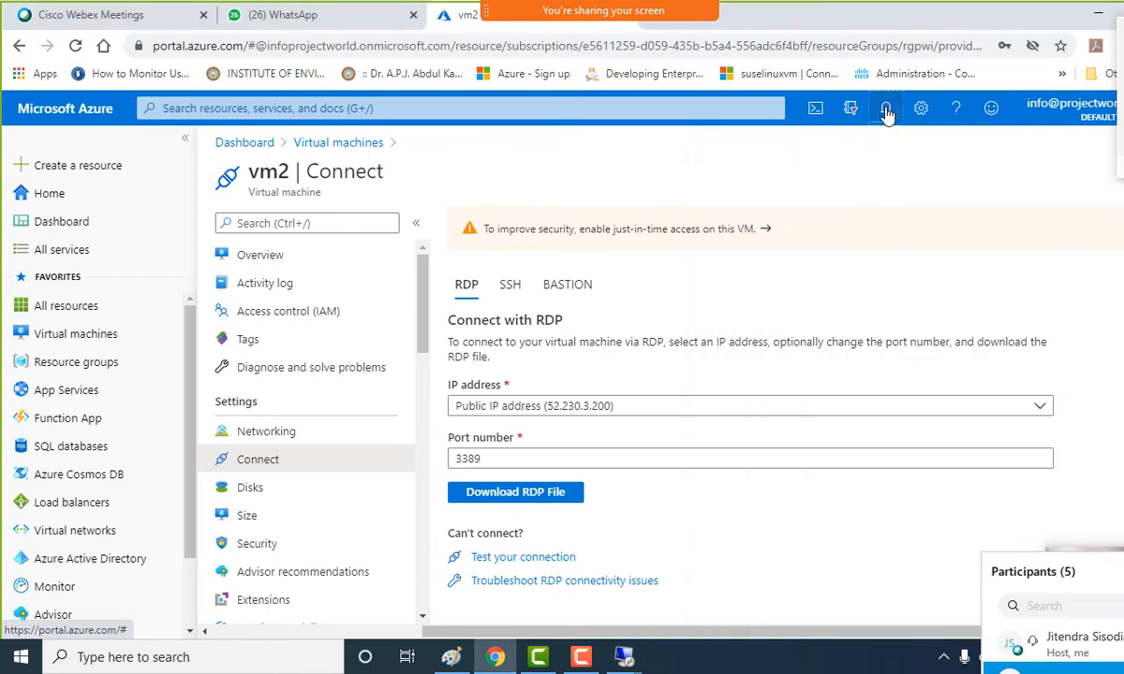
Step: Search 'vng' and open gateway vngvnet1's overview (Basic SKU, public IP 52.188.110.180)
click(259, 106)
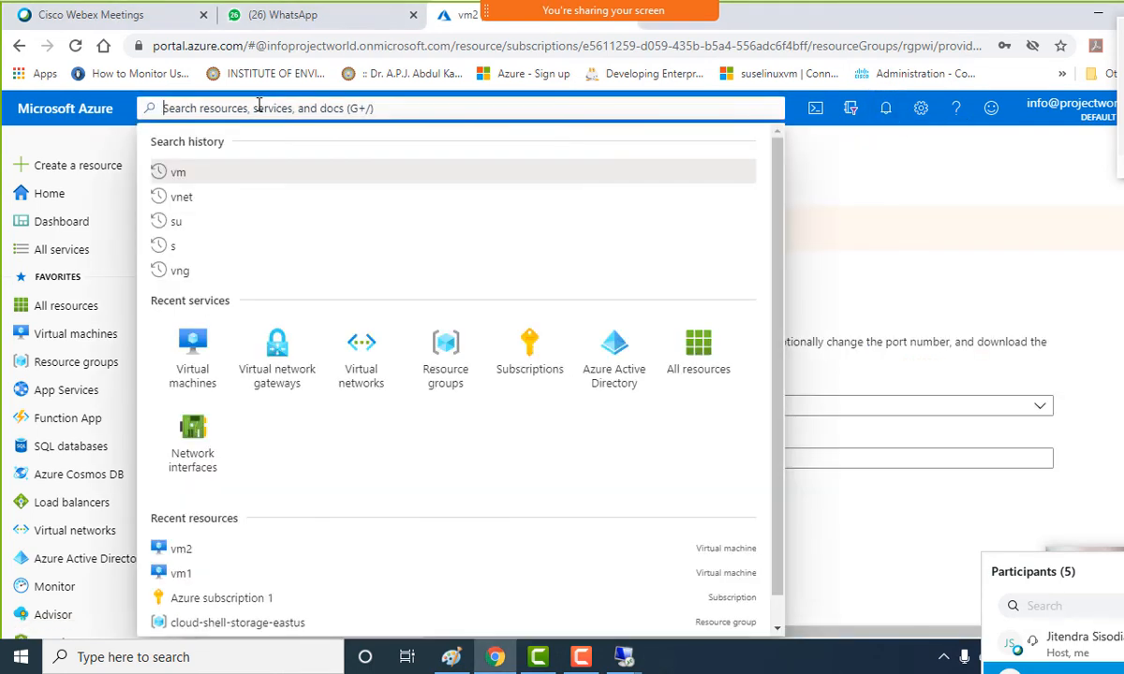
text(v)
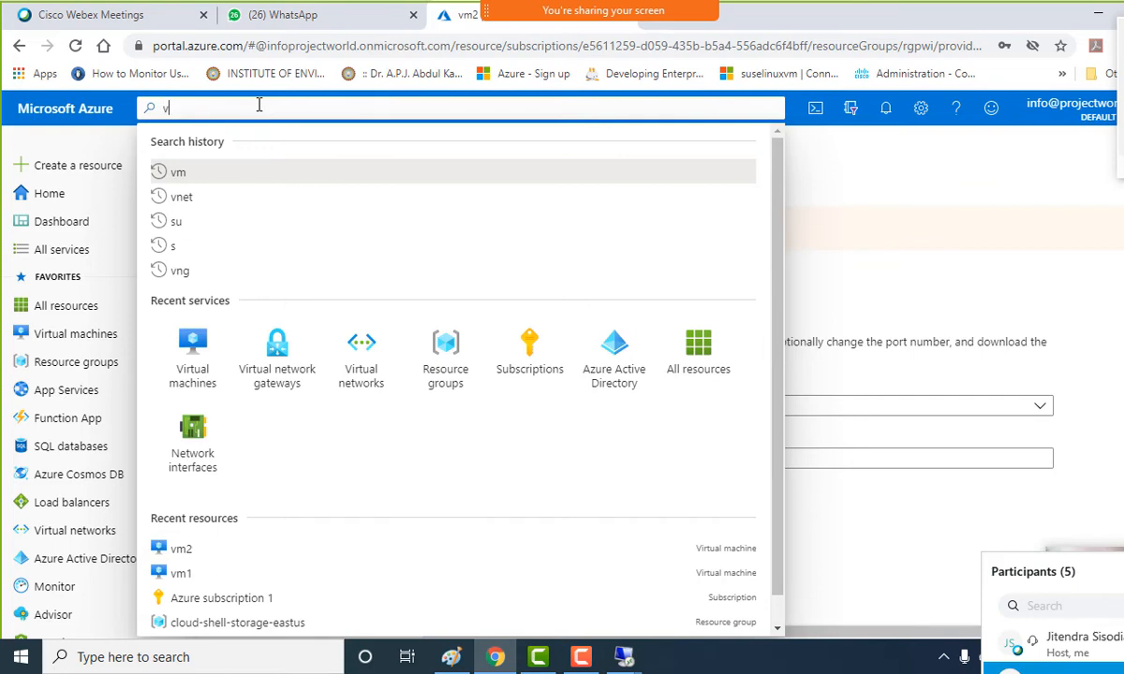
text(ng)
key(Escape)
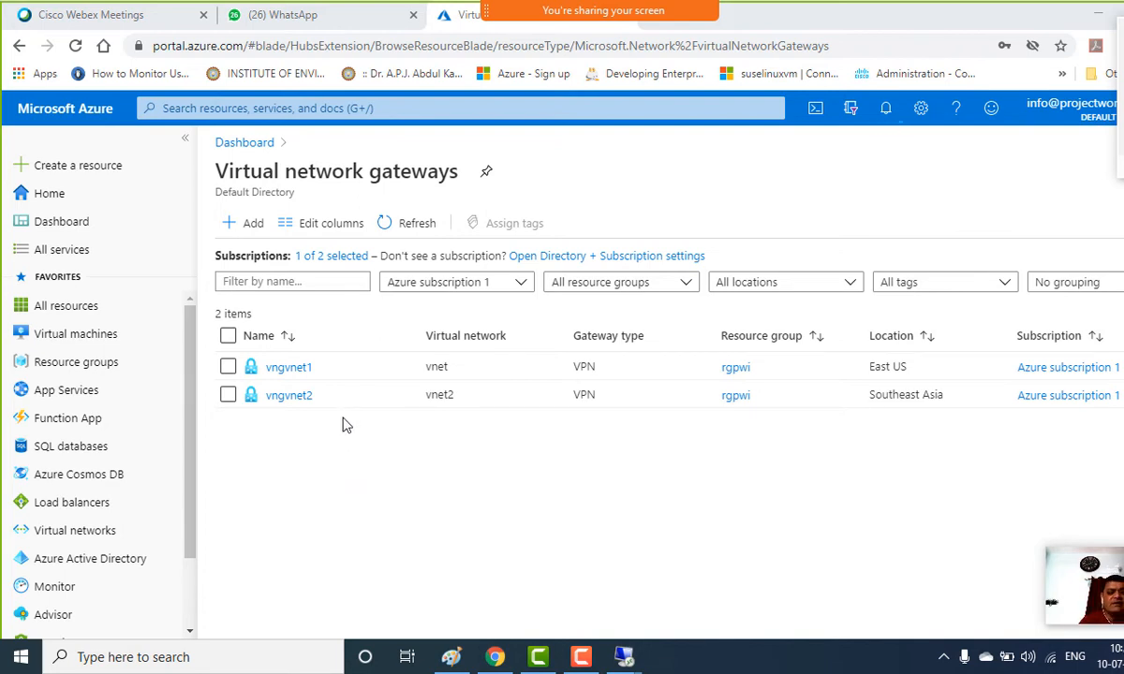
click(290, 368)
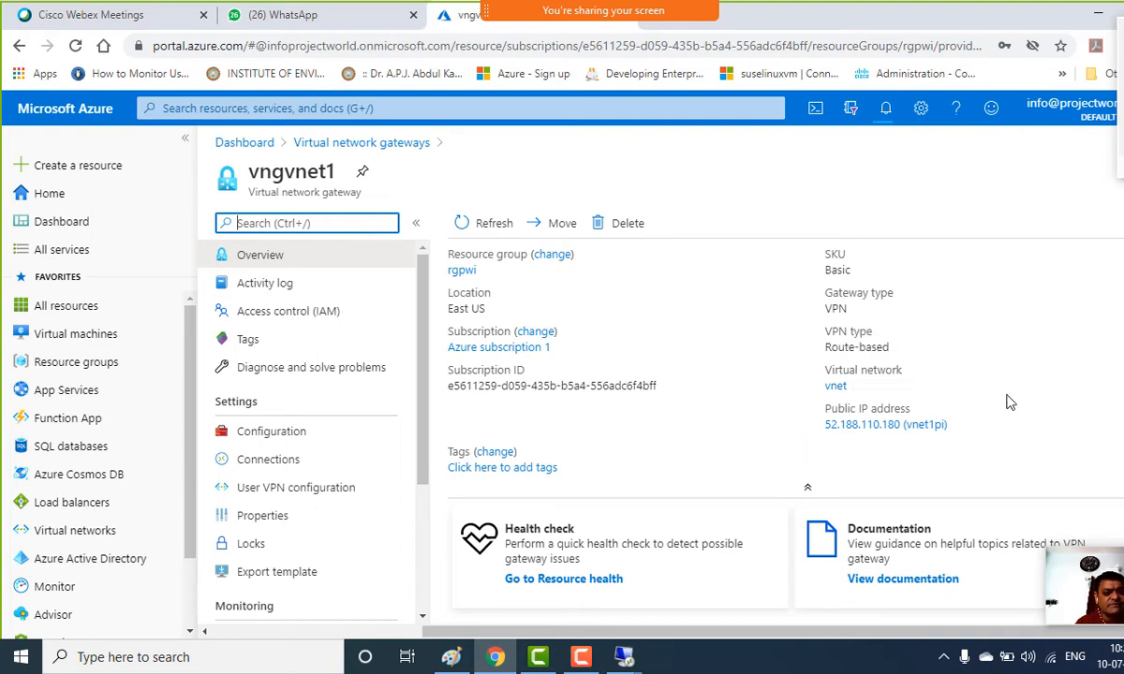
scroll(1009, 404, down, 6)
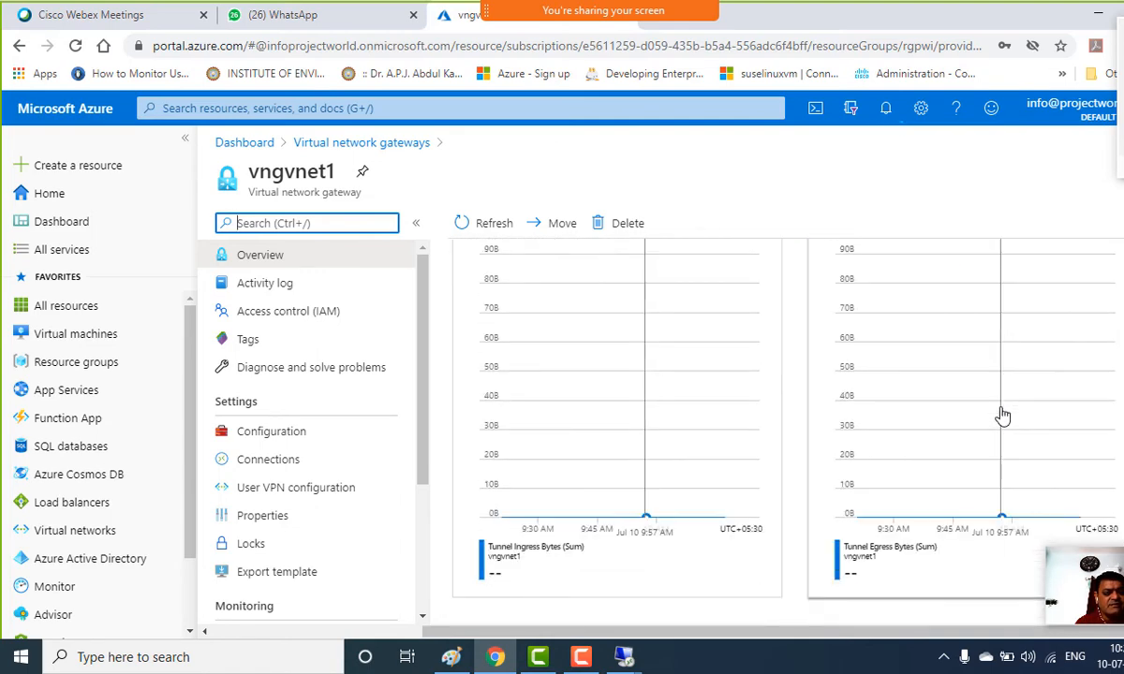
scroll(1002, 416, up, 6)
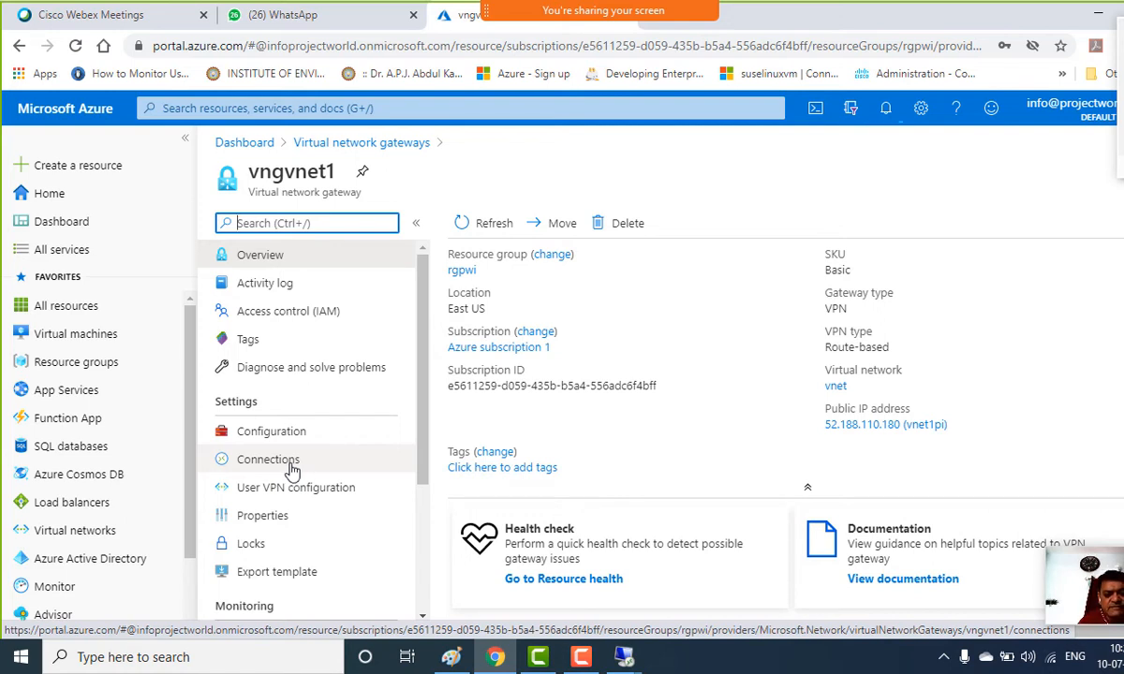
Step: Show vngvnet1's Connections list, check notifications, and begin adding a new connection
click(268, 461)
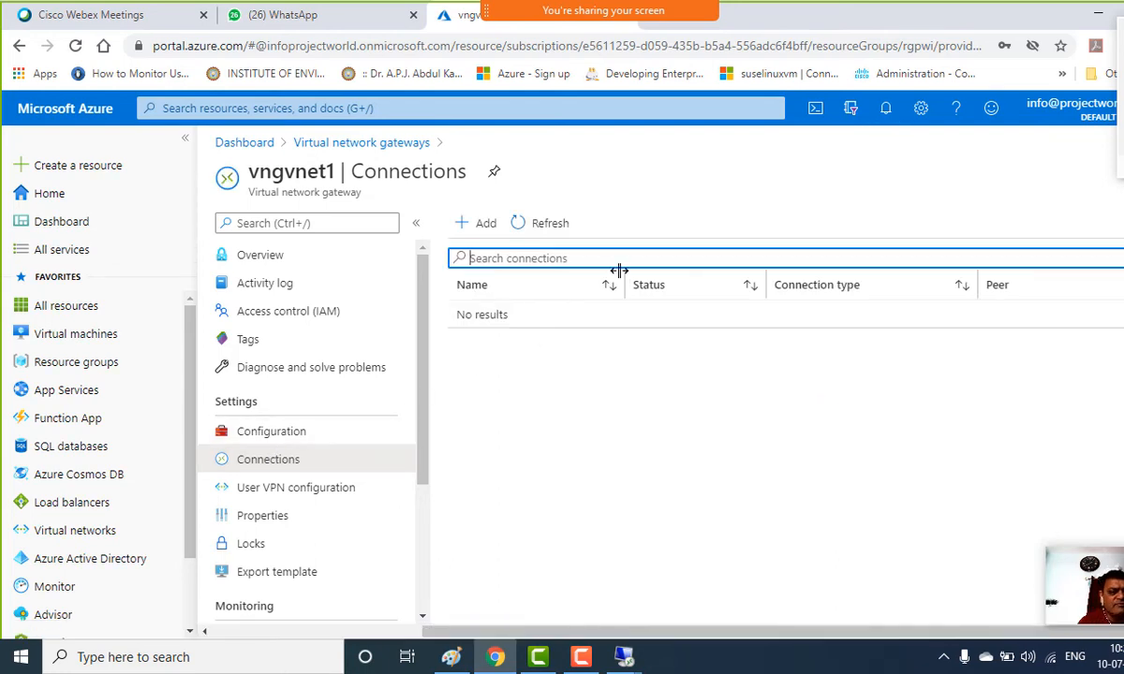
click(886, 110)
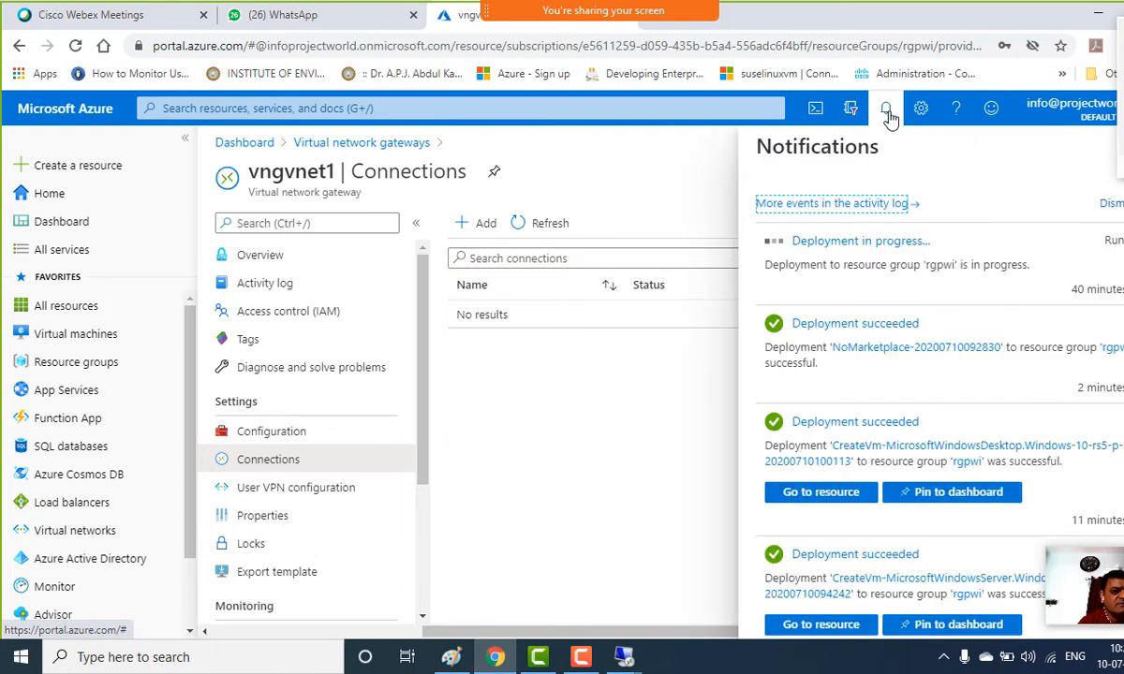
click(677, 161)
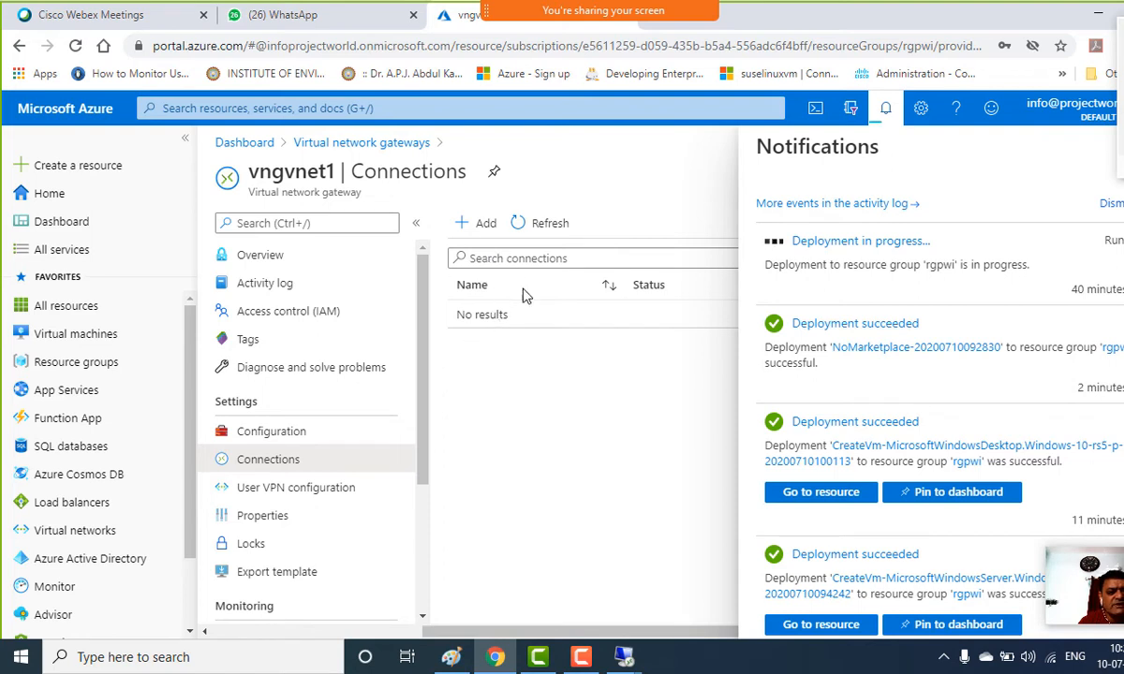
click(478, 227)
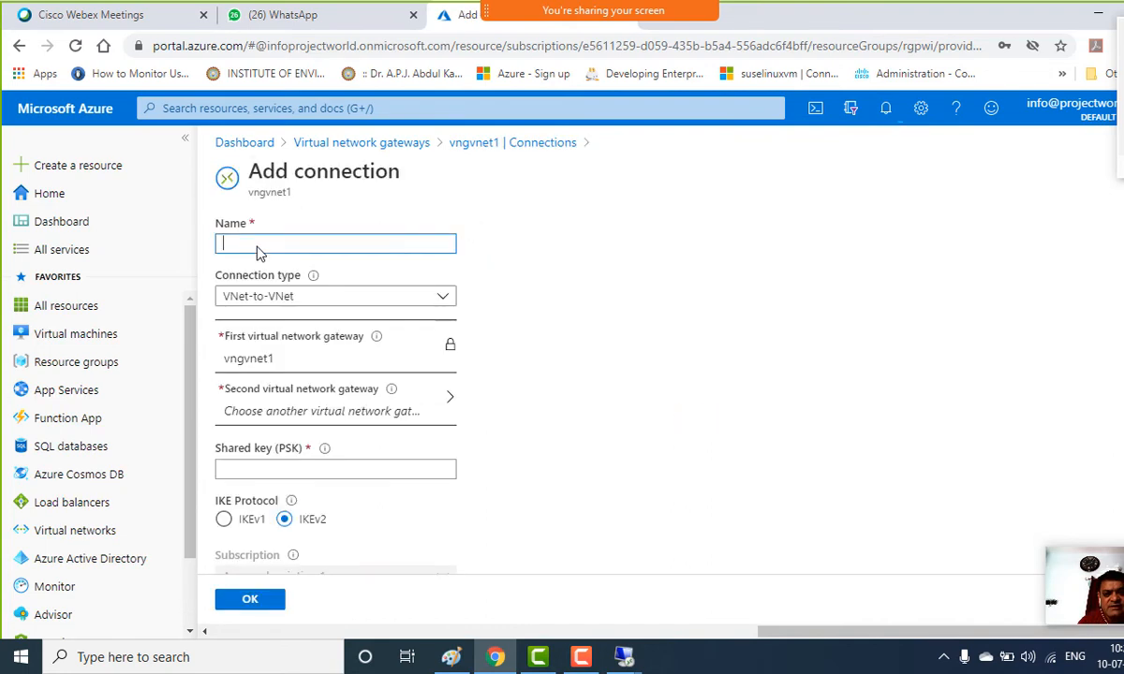
Step: Enter the connection name vnet1tovnet2 and tidy the stray characters in it
click(227, 246)
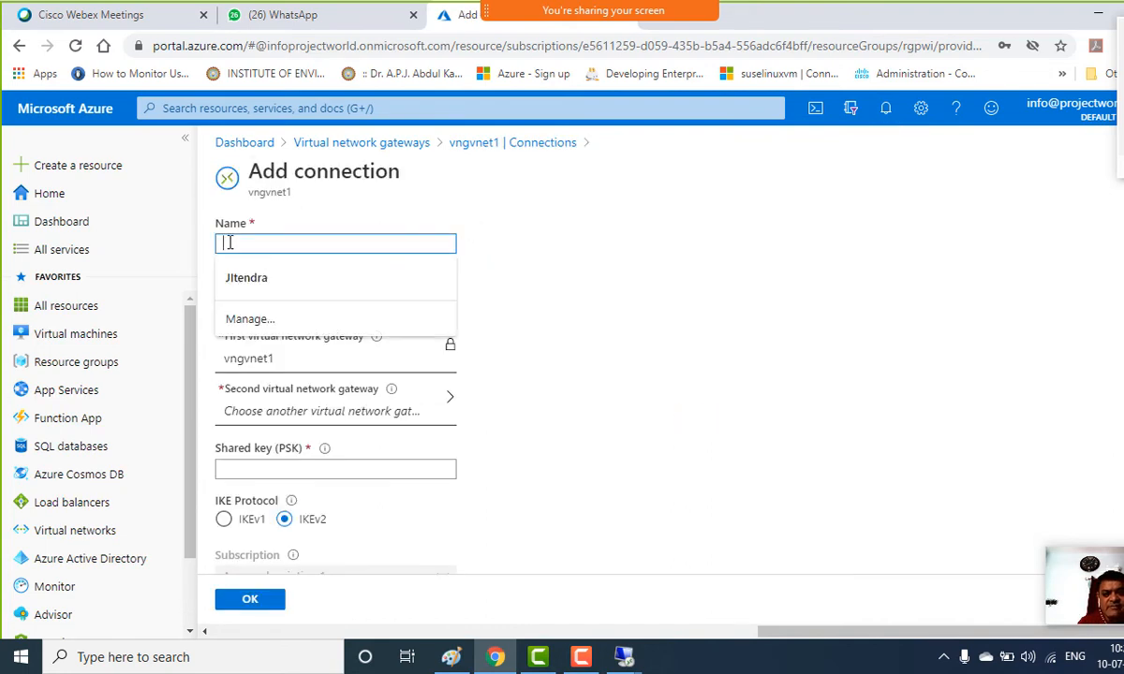
text(vnet1)
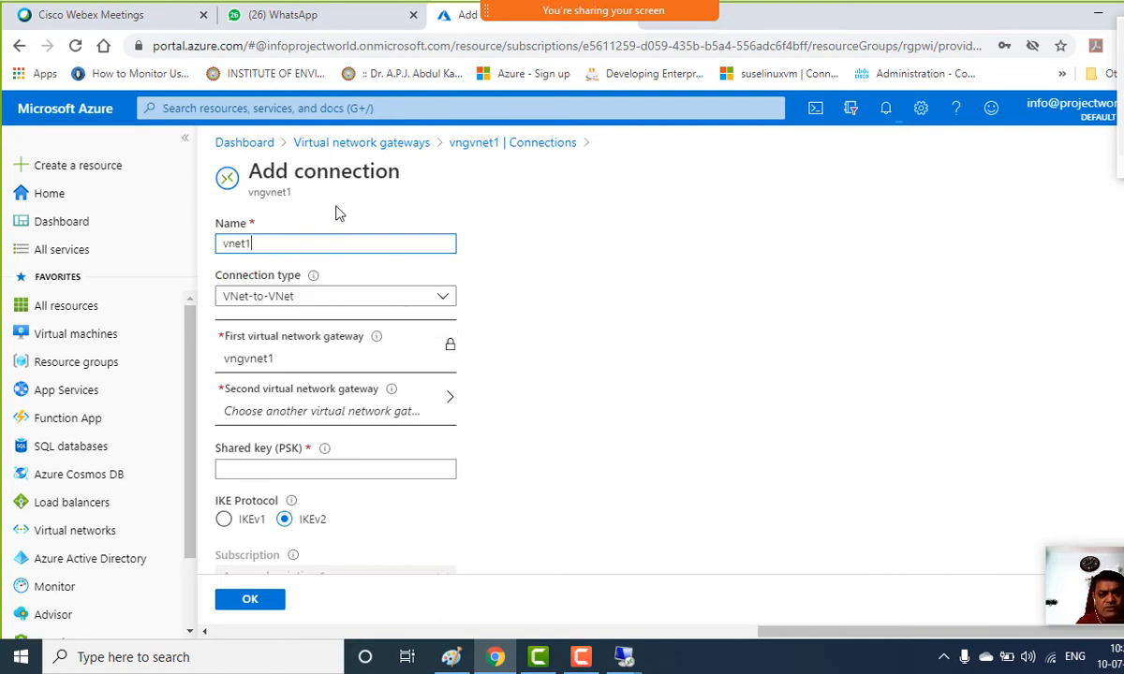
text(tovnet2)
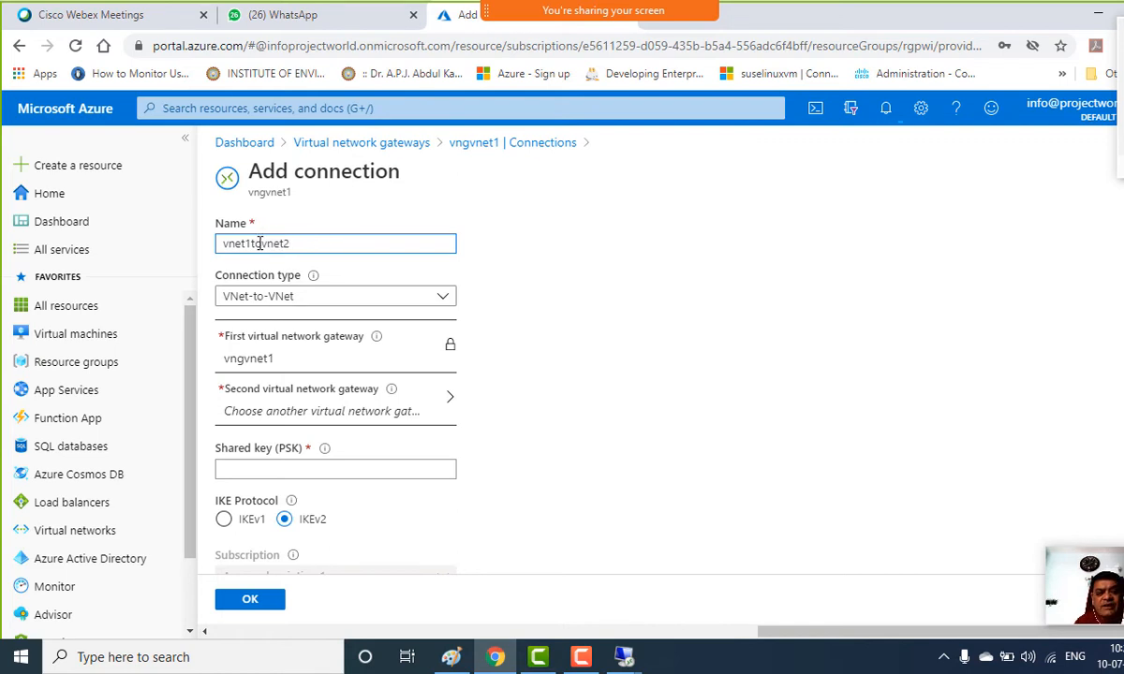
text(-)
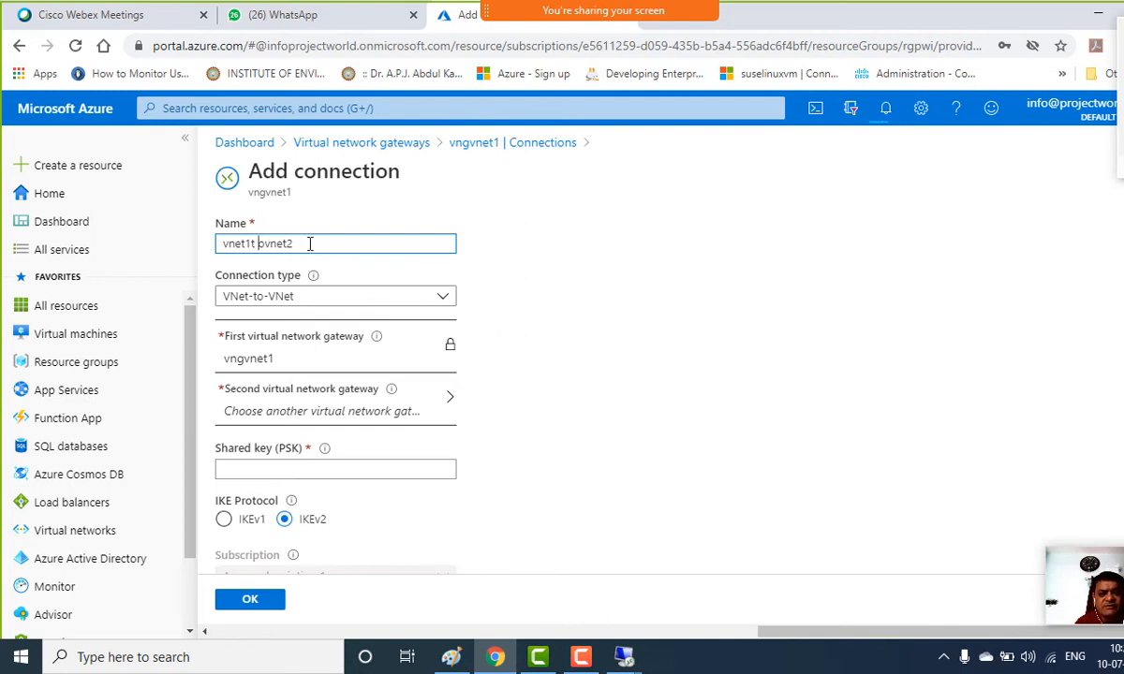
click(280, 245)
click(267, 244)
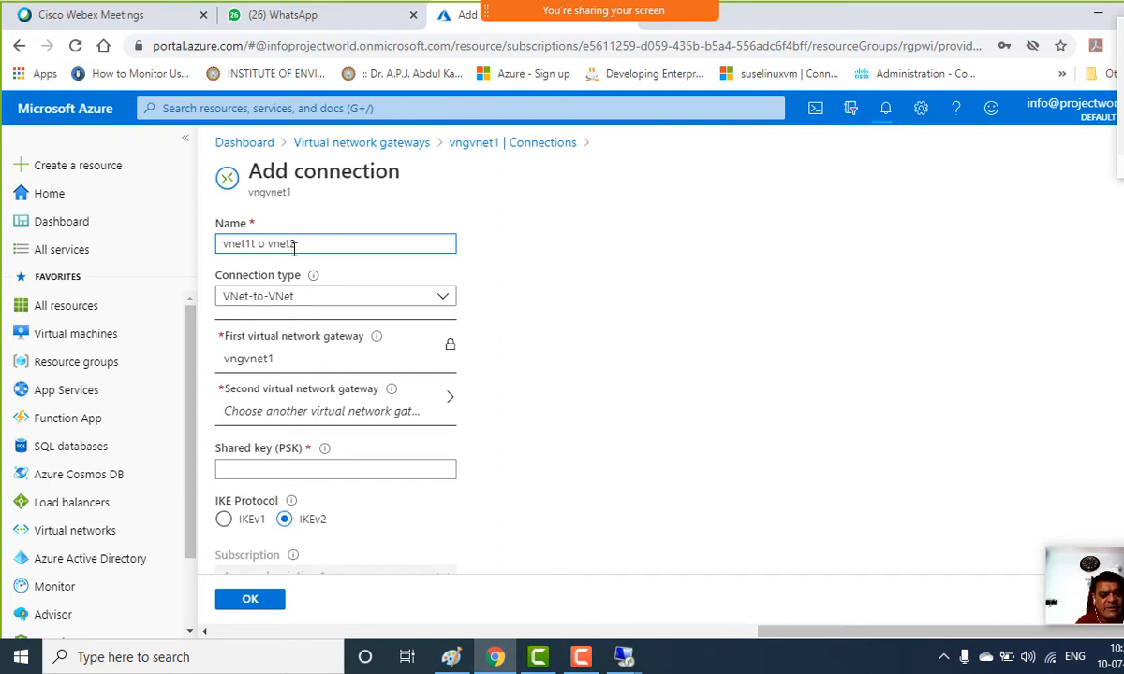
key(BackSpace)
key(Left)
key(Left)
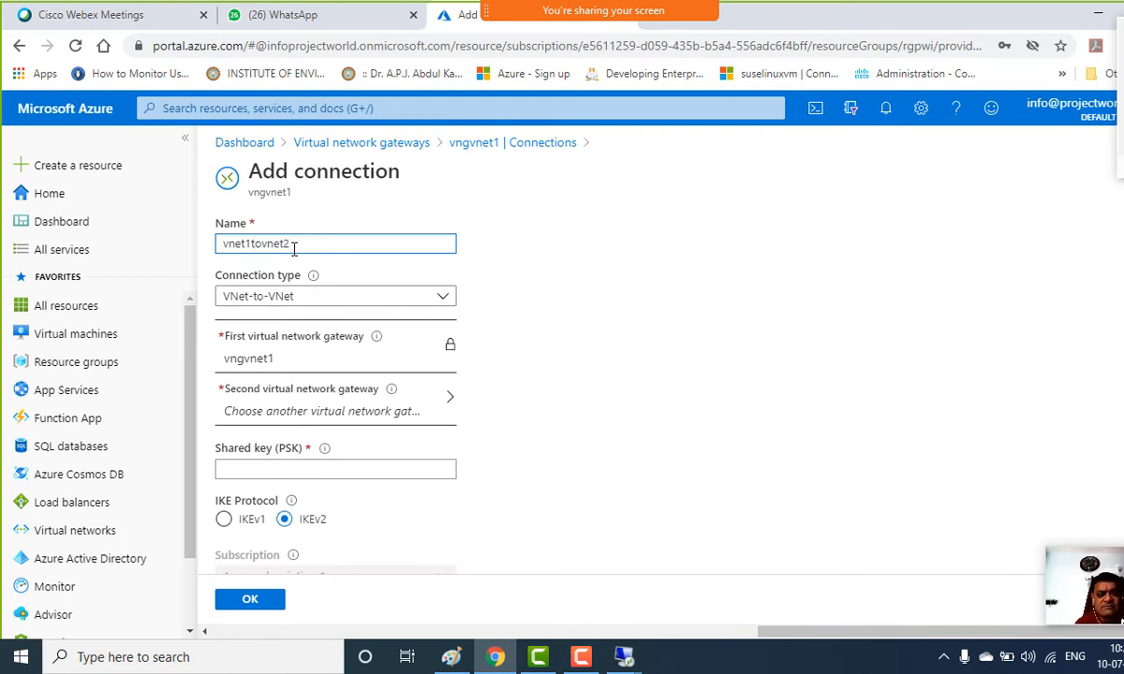
Step: Keep VNet-to-VNet as the connection type and confirm vngvnet1 is the first gateway
click(448, 300)
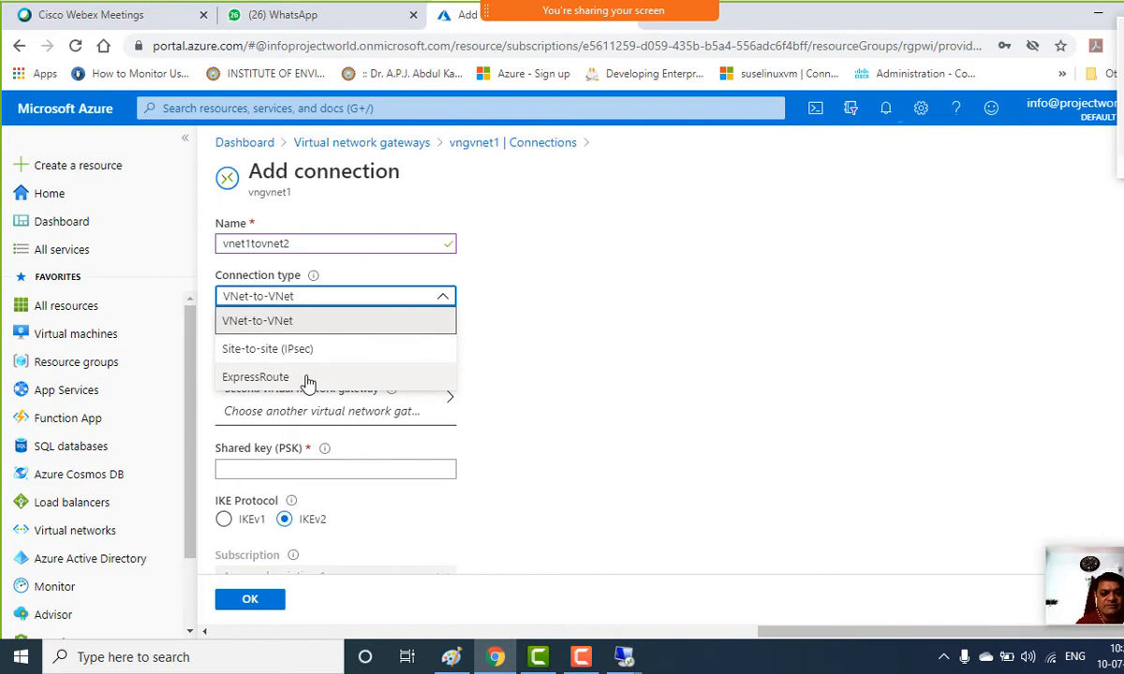
click(252, 323)
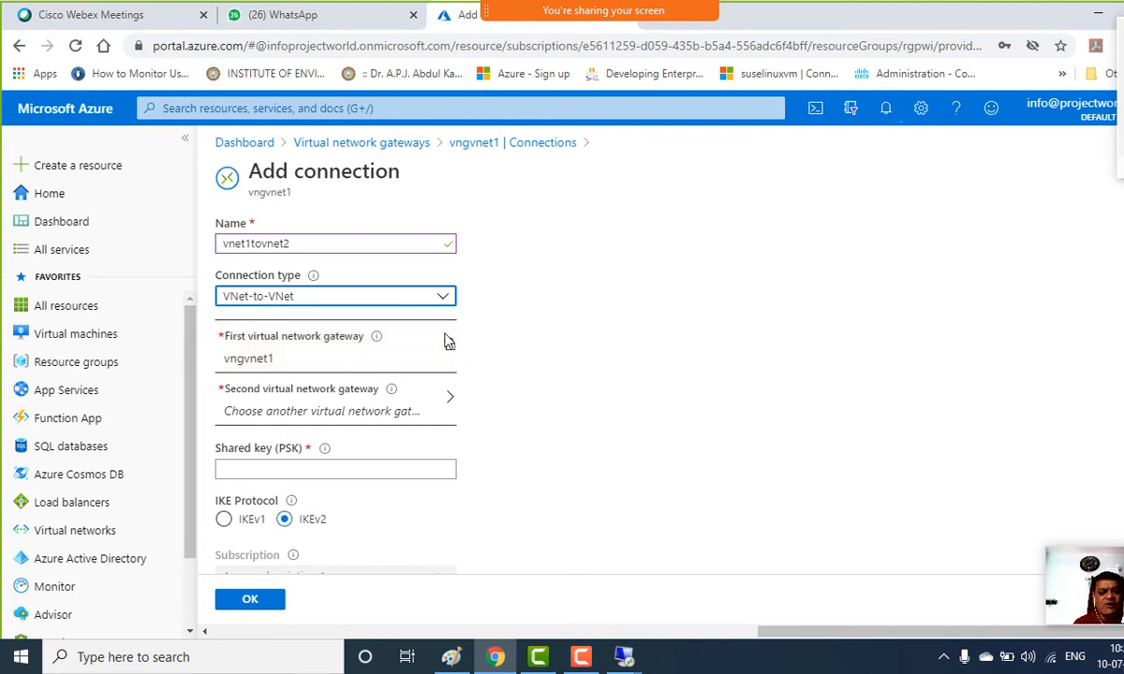
double_click(301, 357)
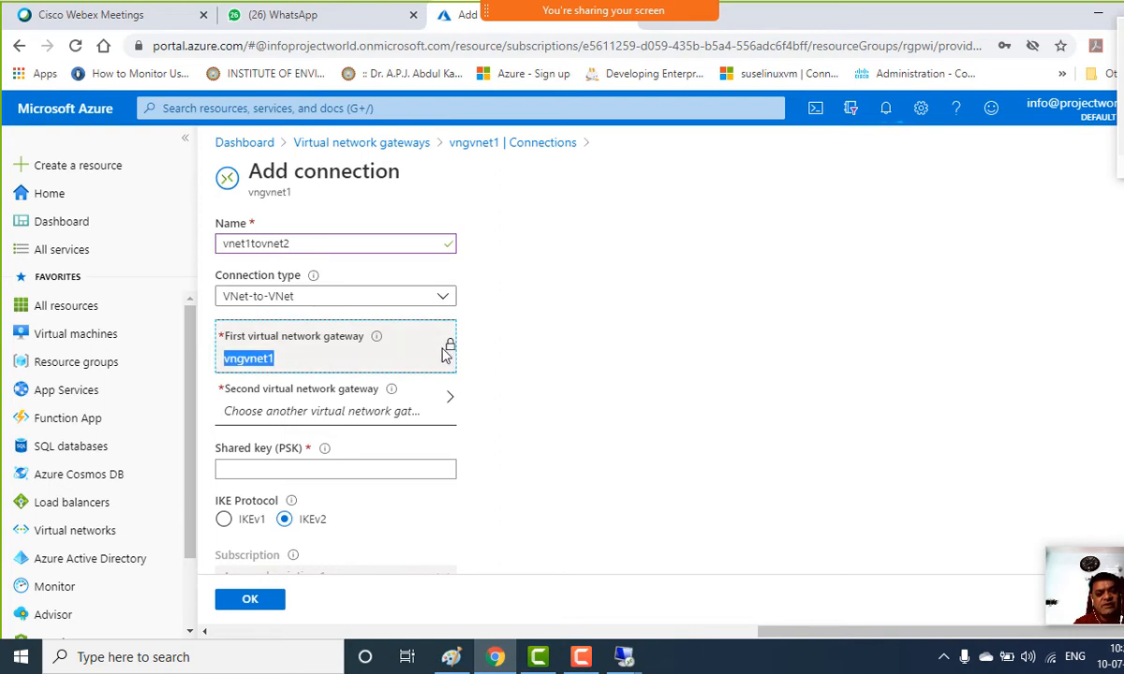
double_click(300, 354)
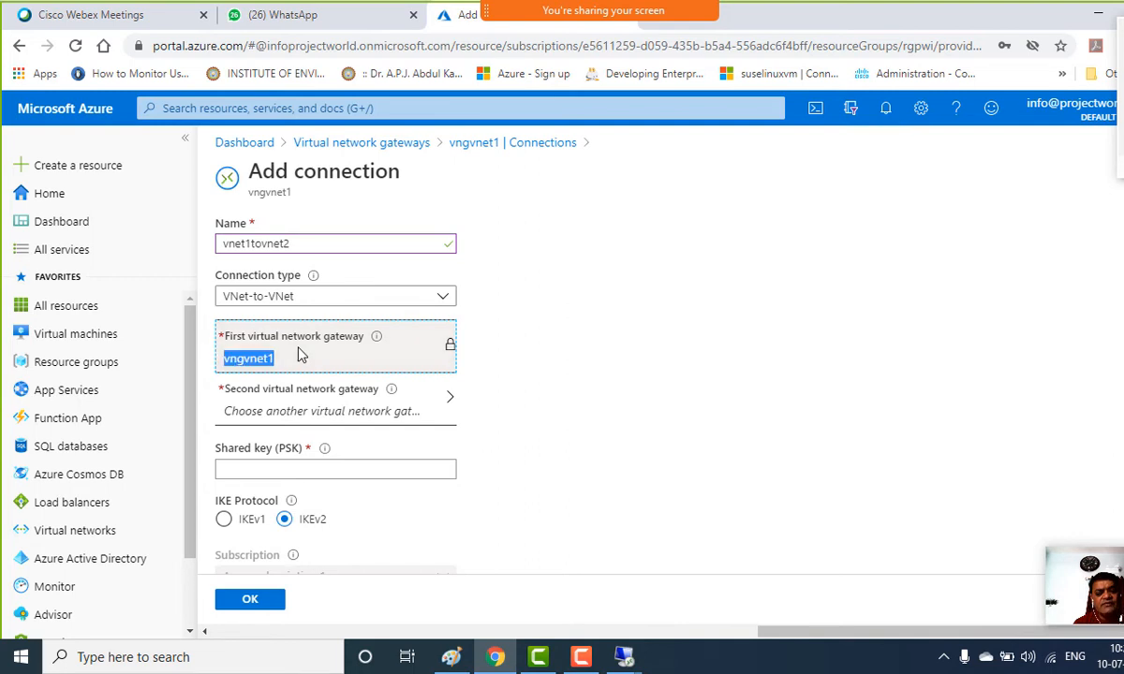
triple_click(298, 347)
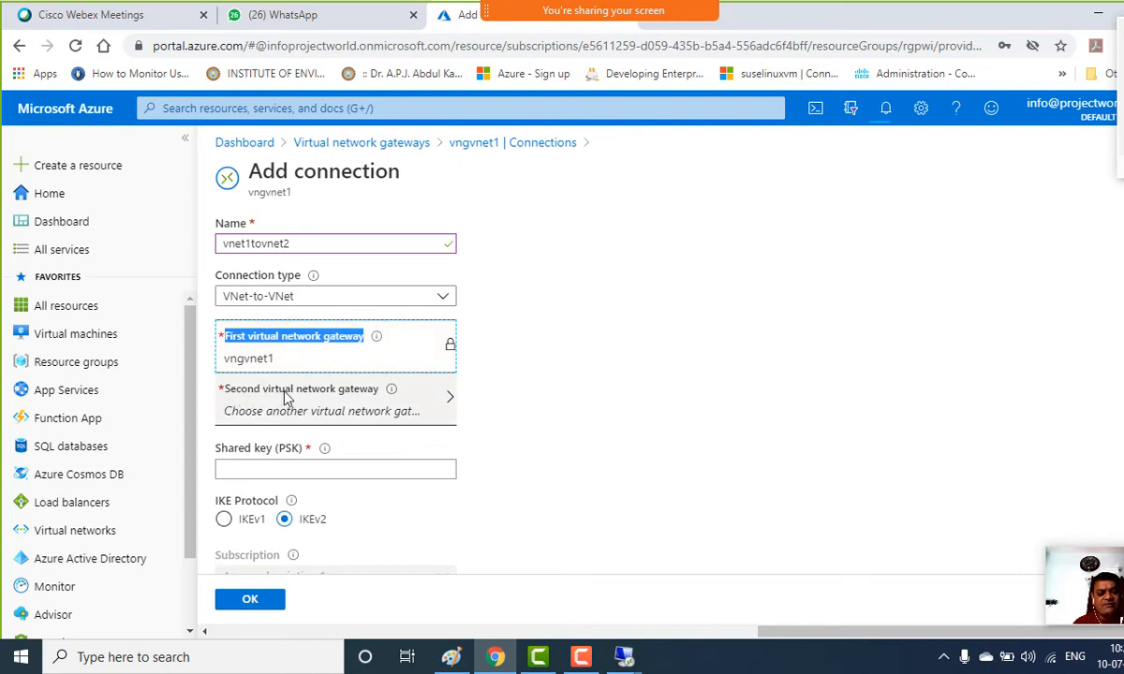
Step: Choose vngvnet2 from the rgpwi gateway list as the second virtual network gateway
click(354, 418)
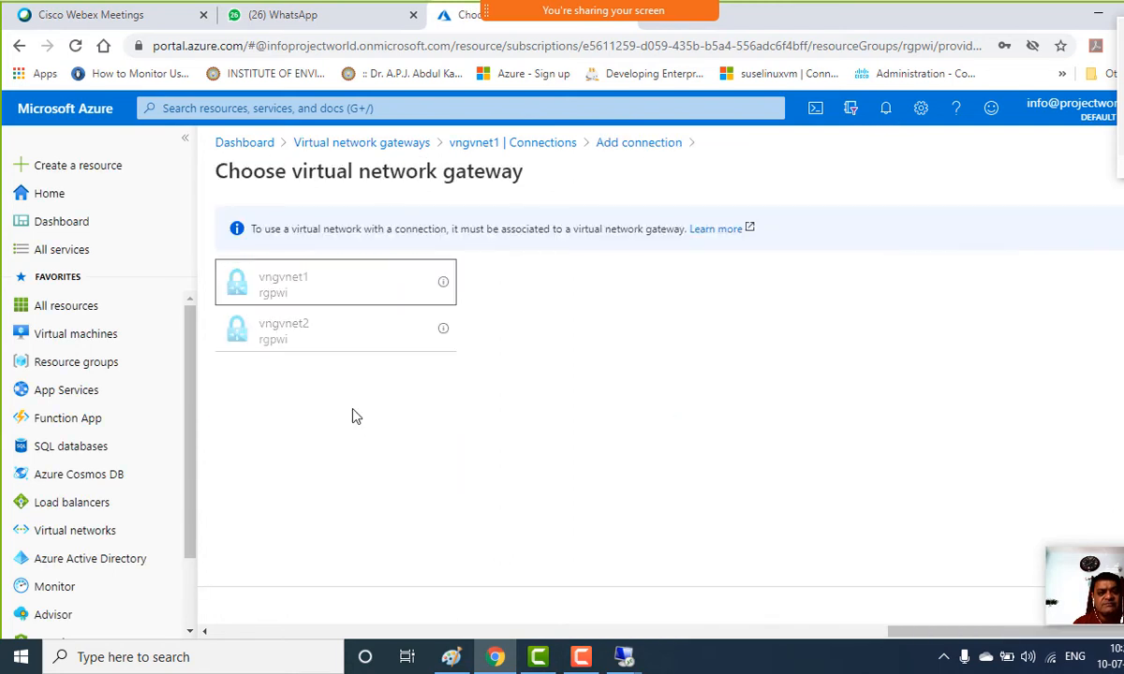
click(283, 339)
double_click(283, 337)
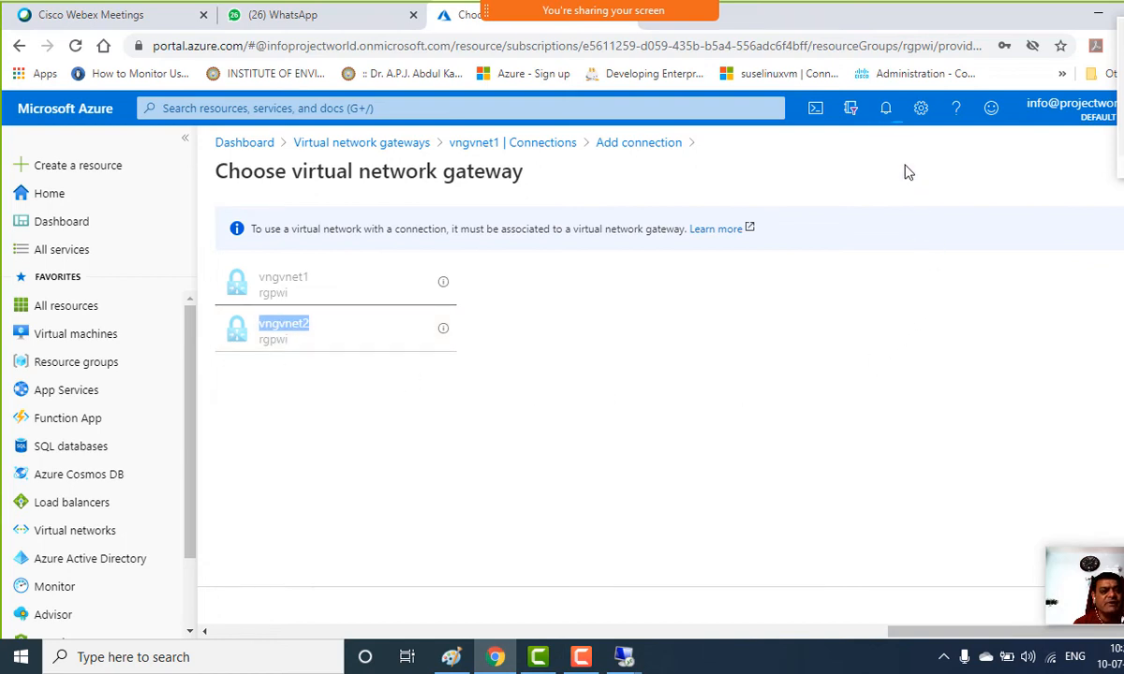
Step: Review the deployment notifications, then select vngvnet2 as the second gateway
click(886, 110)
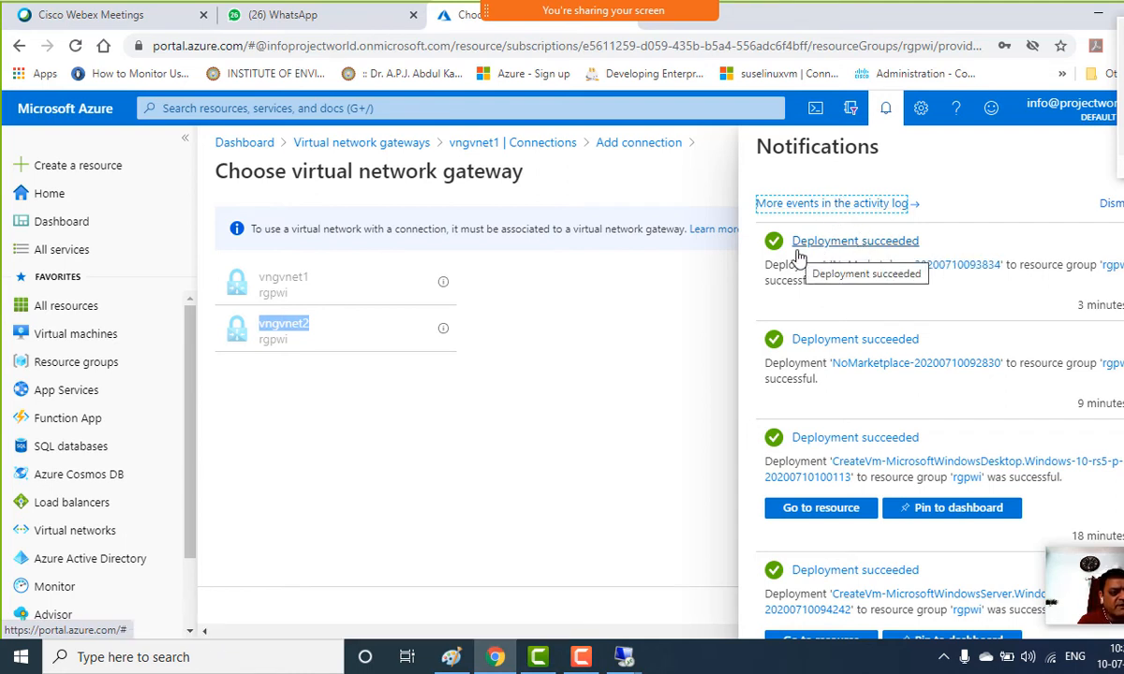
click(888, 111)
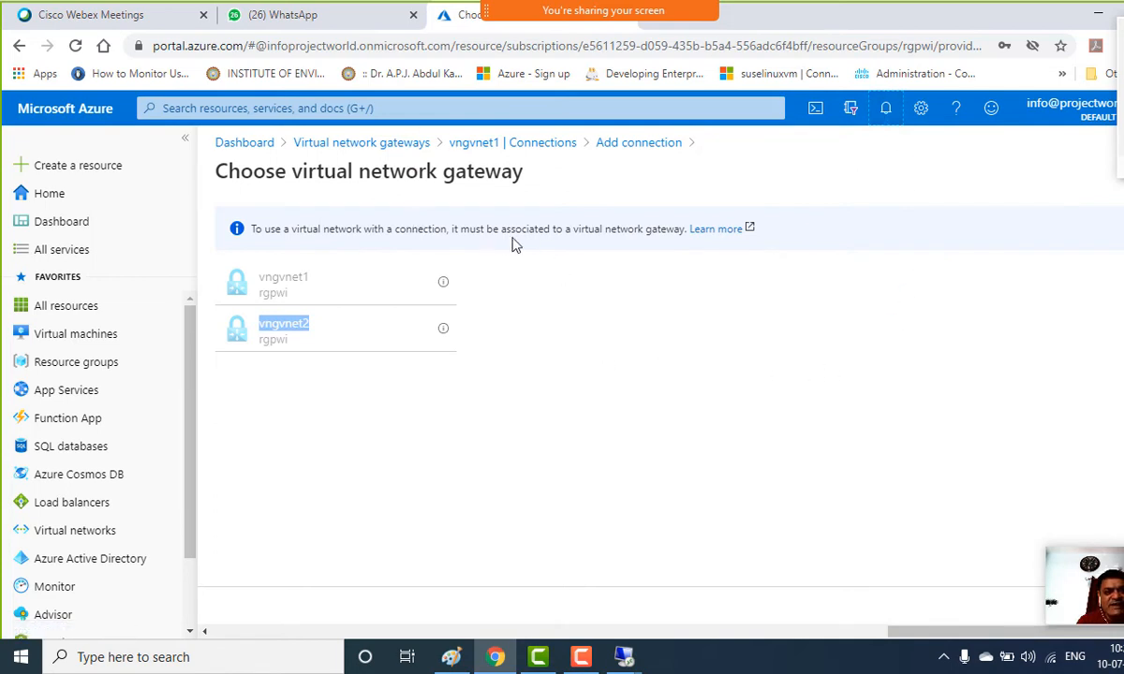
click(294, 335)
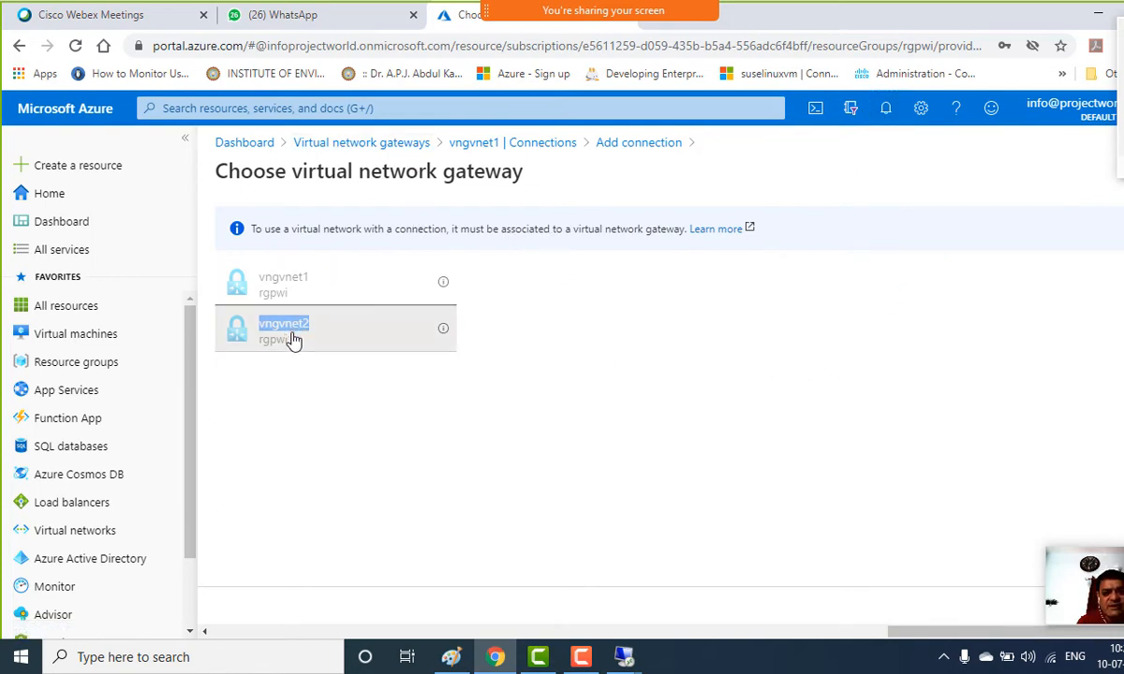
click(294, 338)
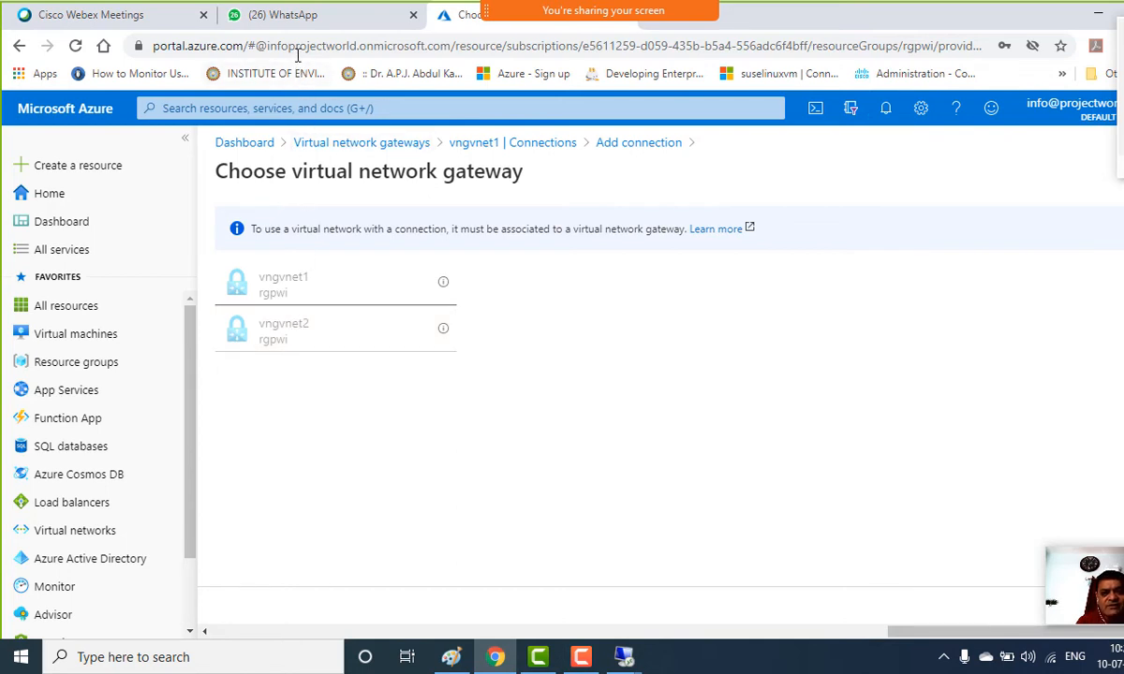
Step: Discard the unsaved connection, reload the portal, and start a fresh vngvnet1 connection form
click(503, 150)
click(679, 142)
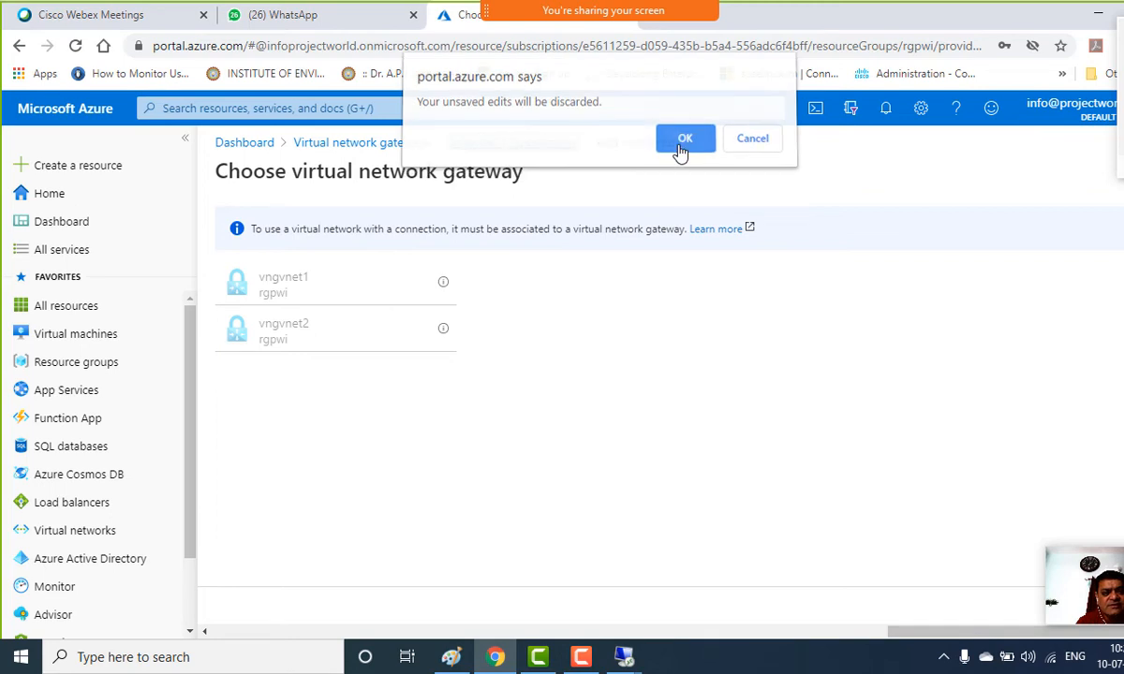
click(548, 229)
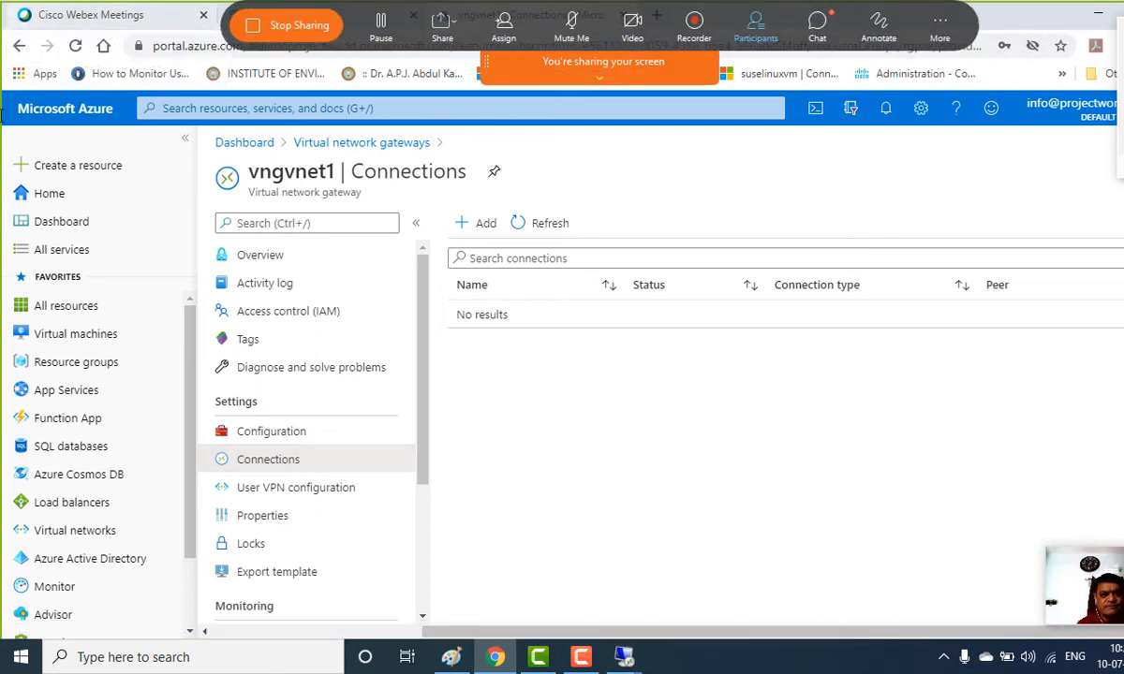
click(178, 39)
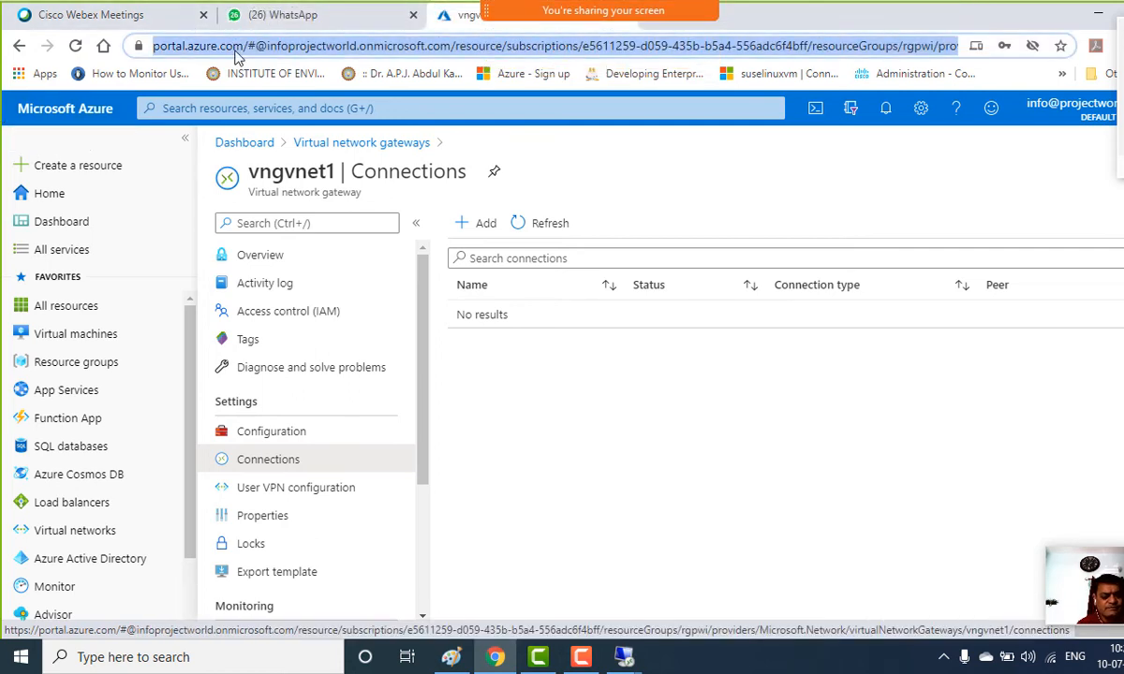
key(Return)
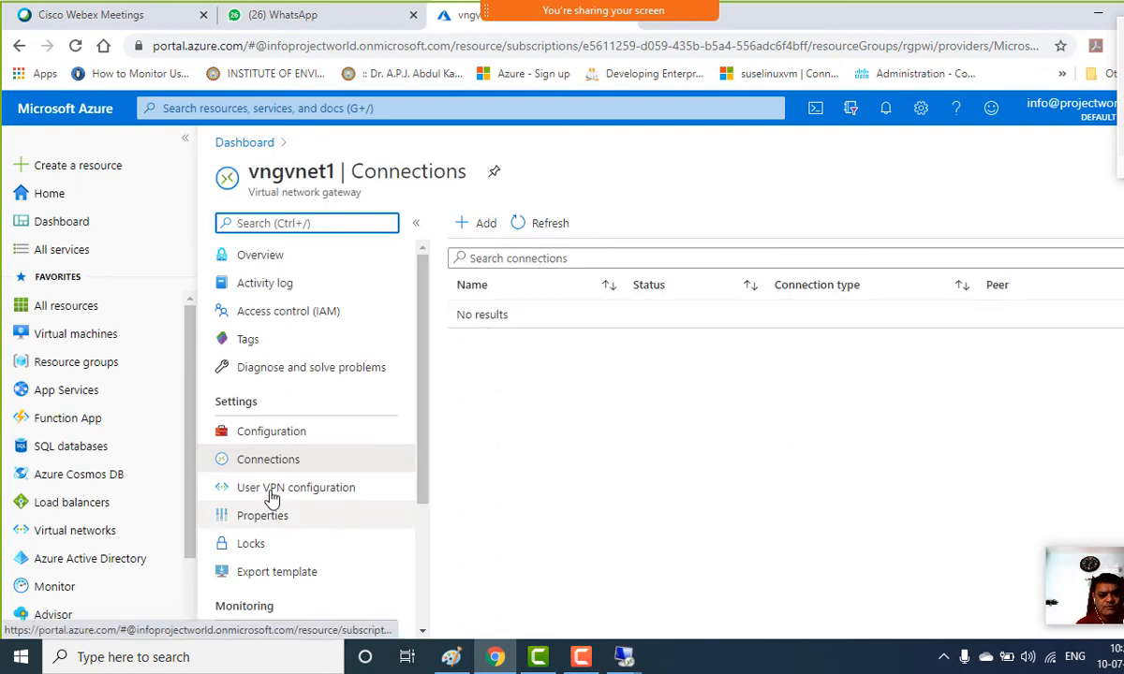
click(294, 461)
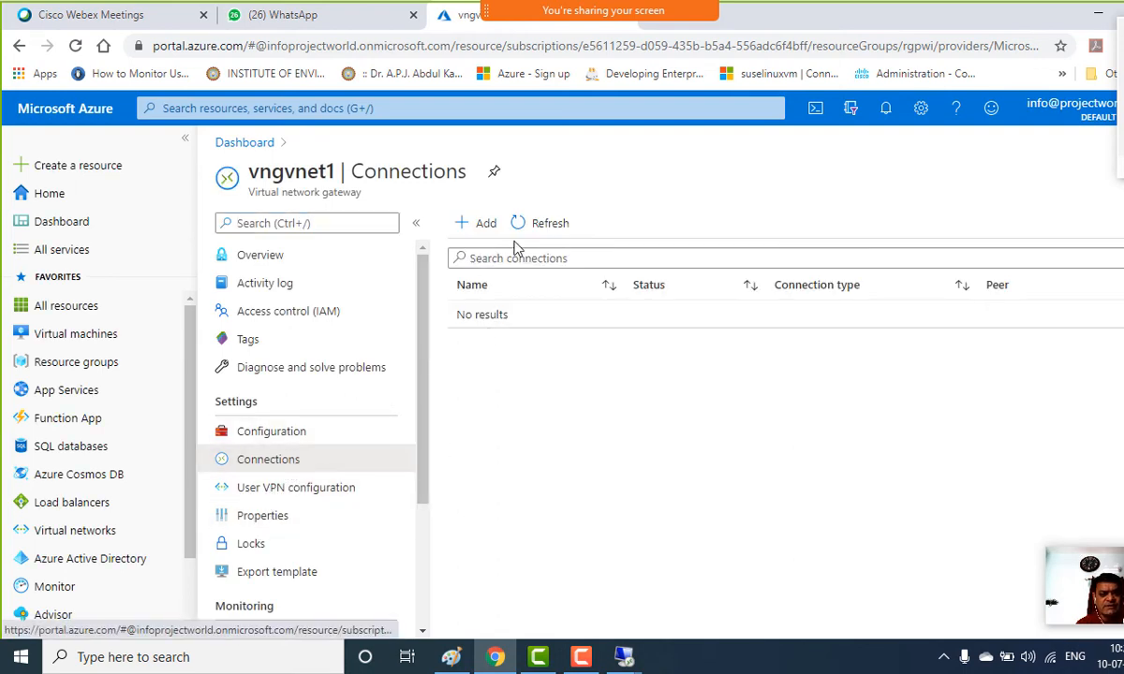
click(485, 225)
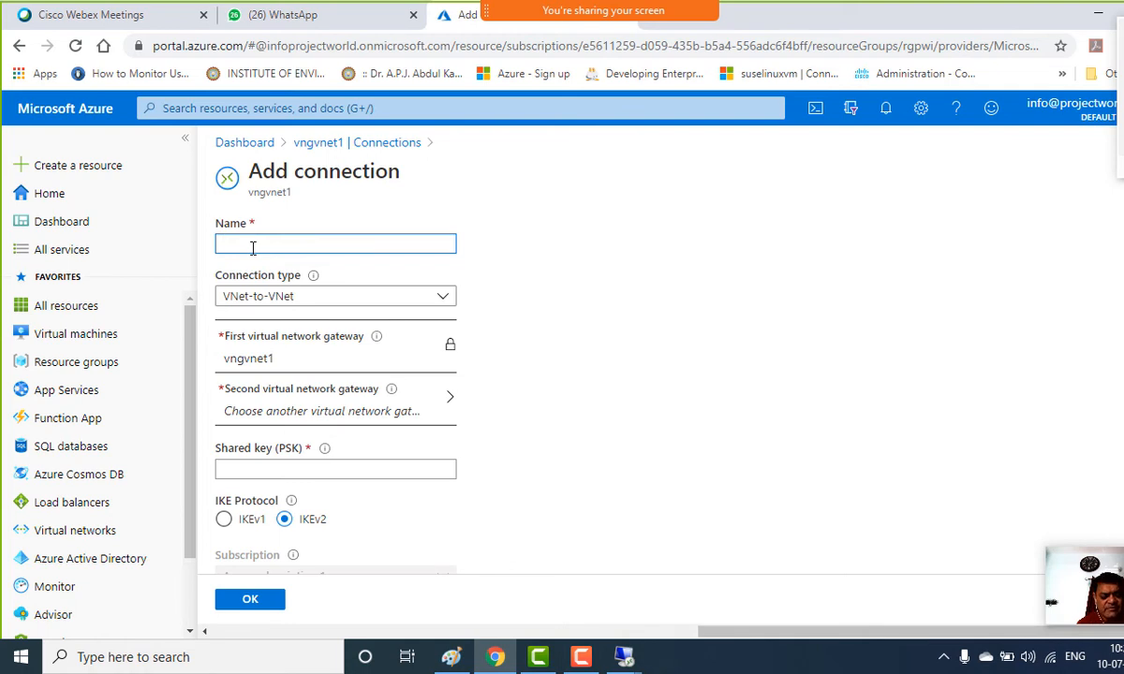
Step: Name the connection vnet1tovnet2, set vngvnet2 as second gateway, and begin entering the shared key
text(vnet1tovnet2)
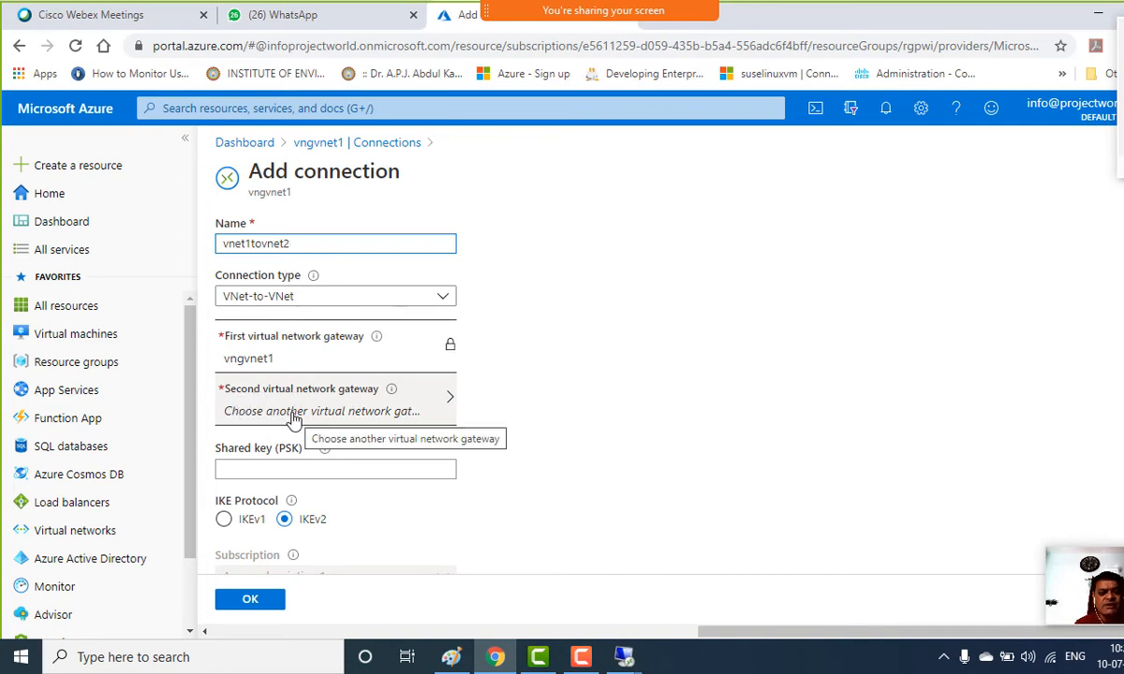
click(401, 415)
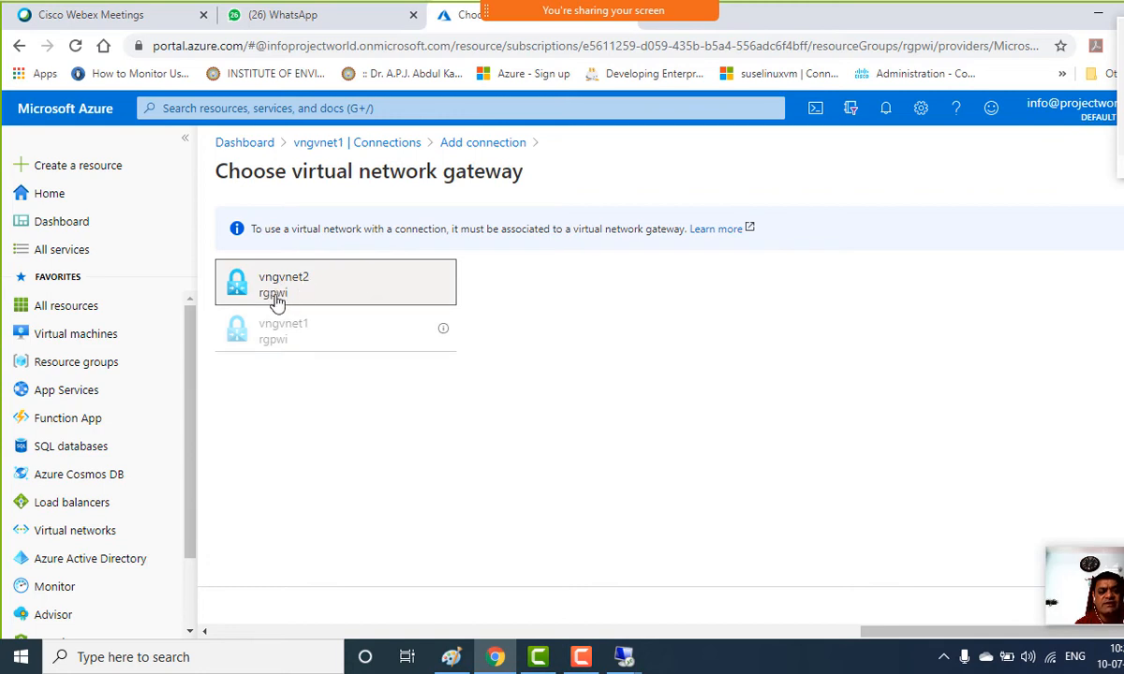
click(279, 294)
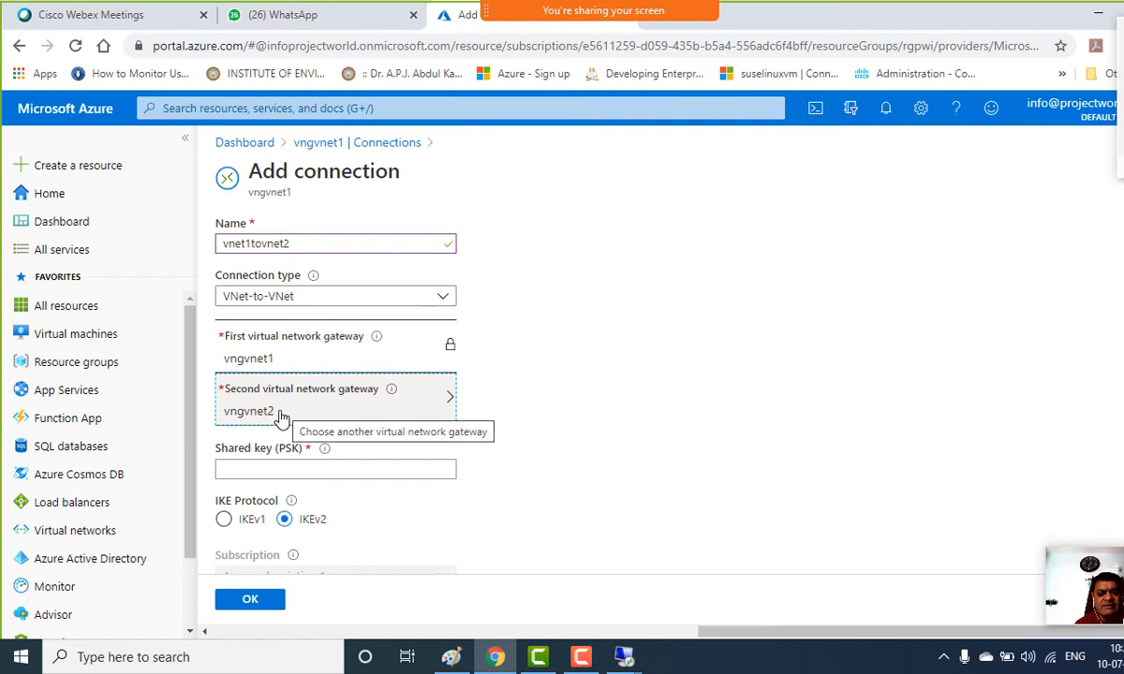
click(283, 468)
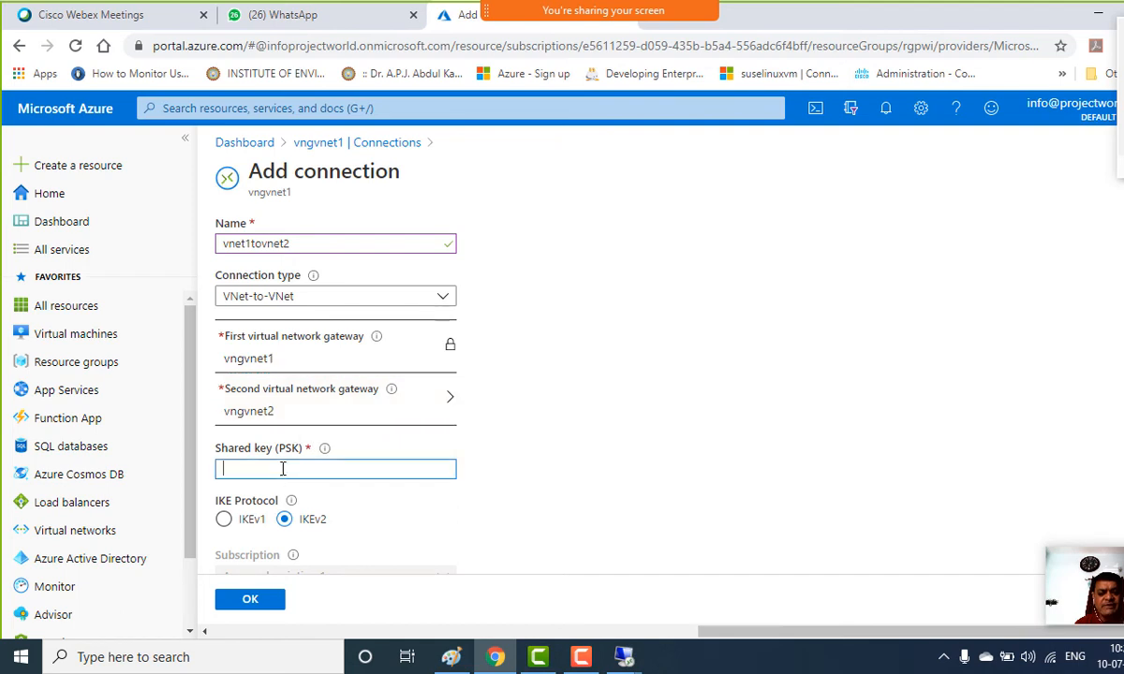
click(632, 394)
click(403, 471)
Step: Leave IKE Protocol on IKEv2 and press OK to create vnet1tovnet2
scroll(698, 446, down, 1)
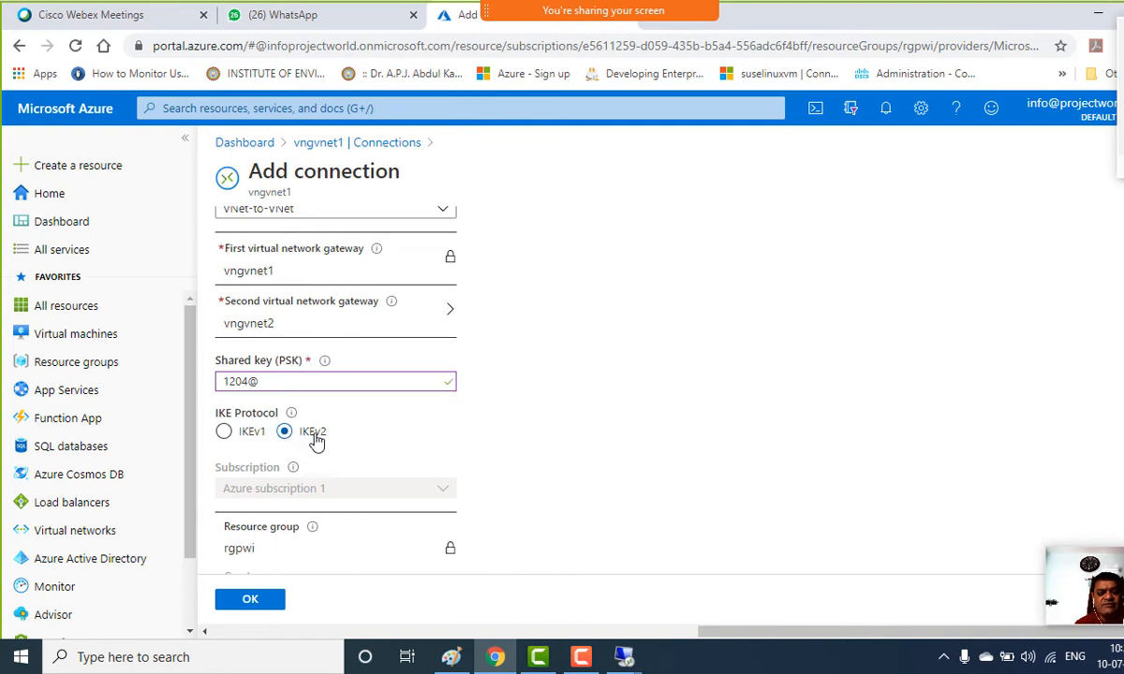
scroll(434, 429, down, 1)
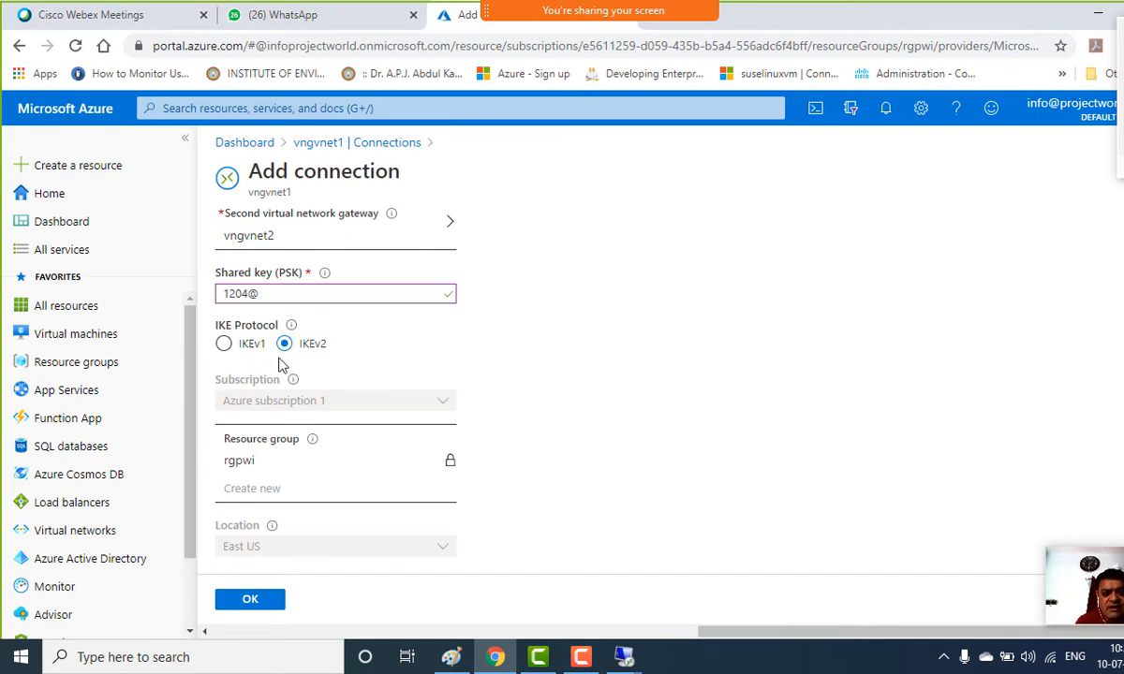
mouse_move(293, 327)
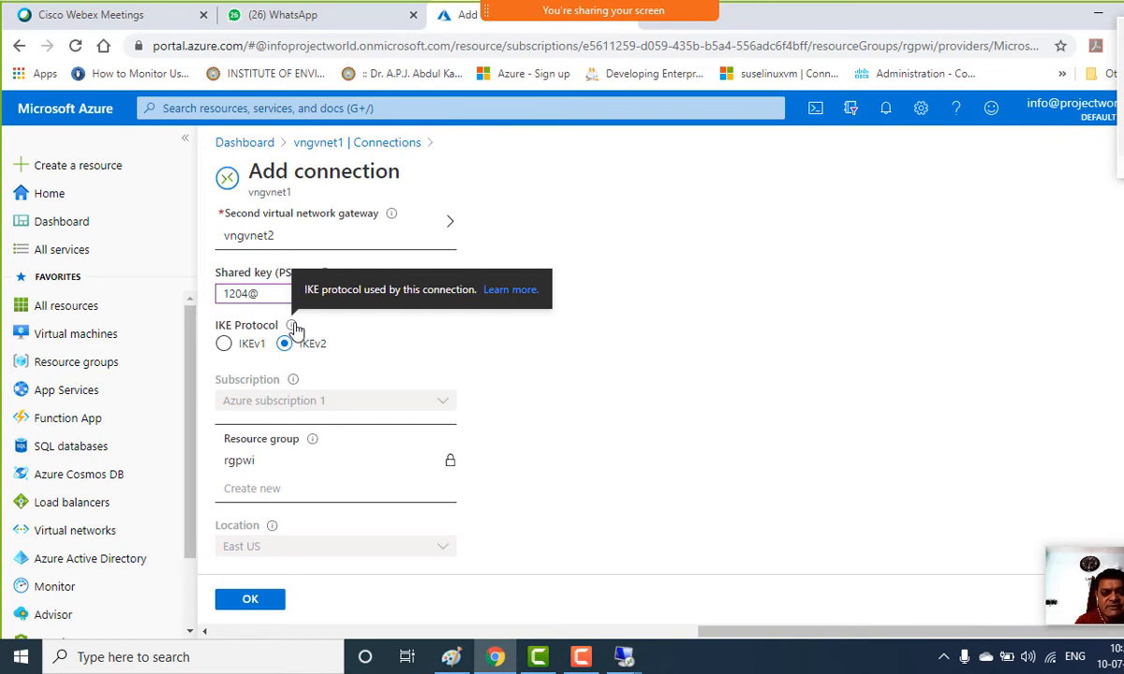
scroll(507, 356, down, 1)
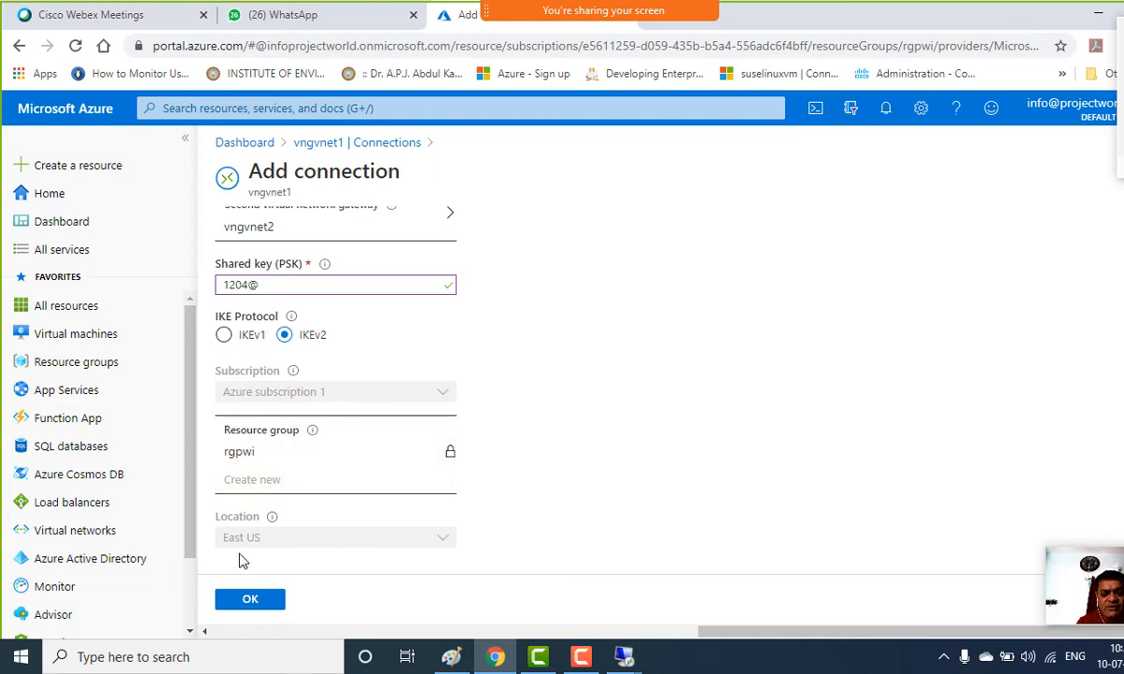
click(261, 607)
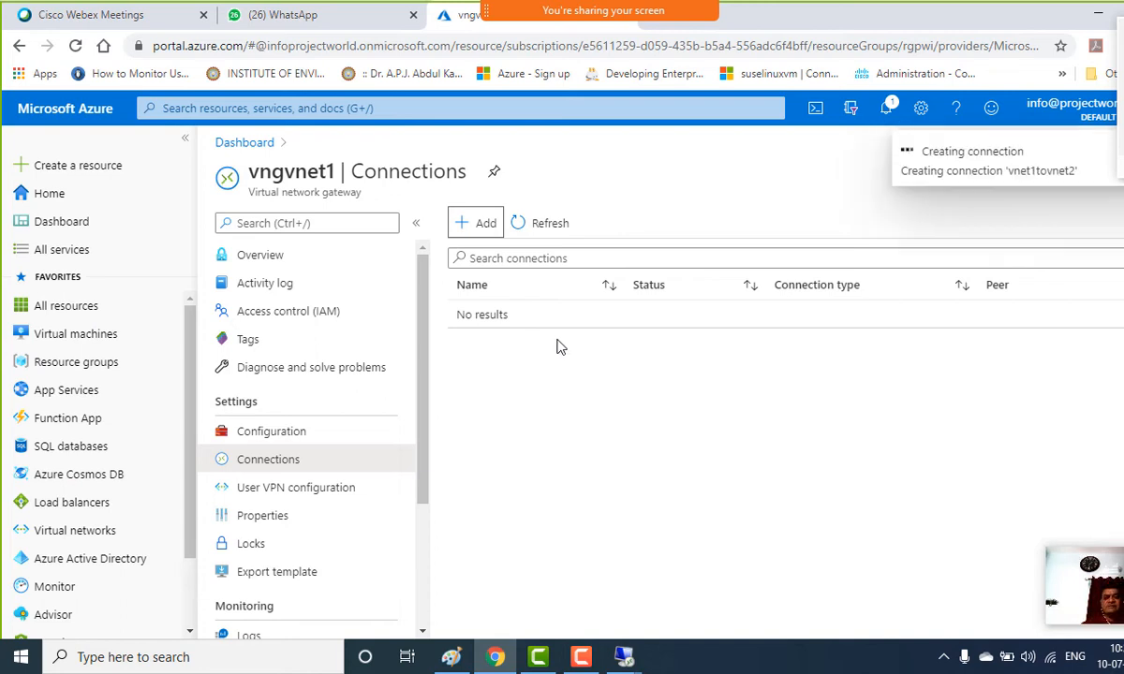
Step: Minimize the screen recorder controls and start a search across the portal
click(593, 654)
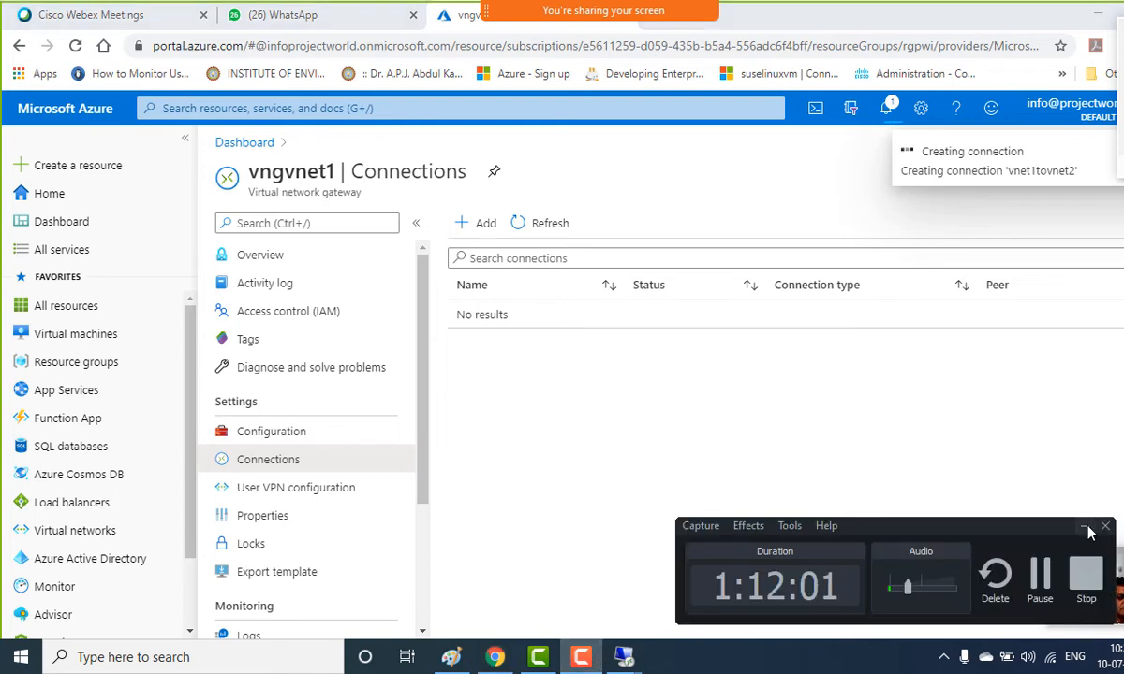
click(1084, 529)
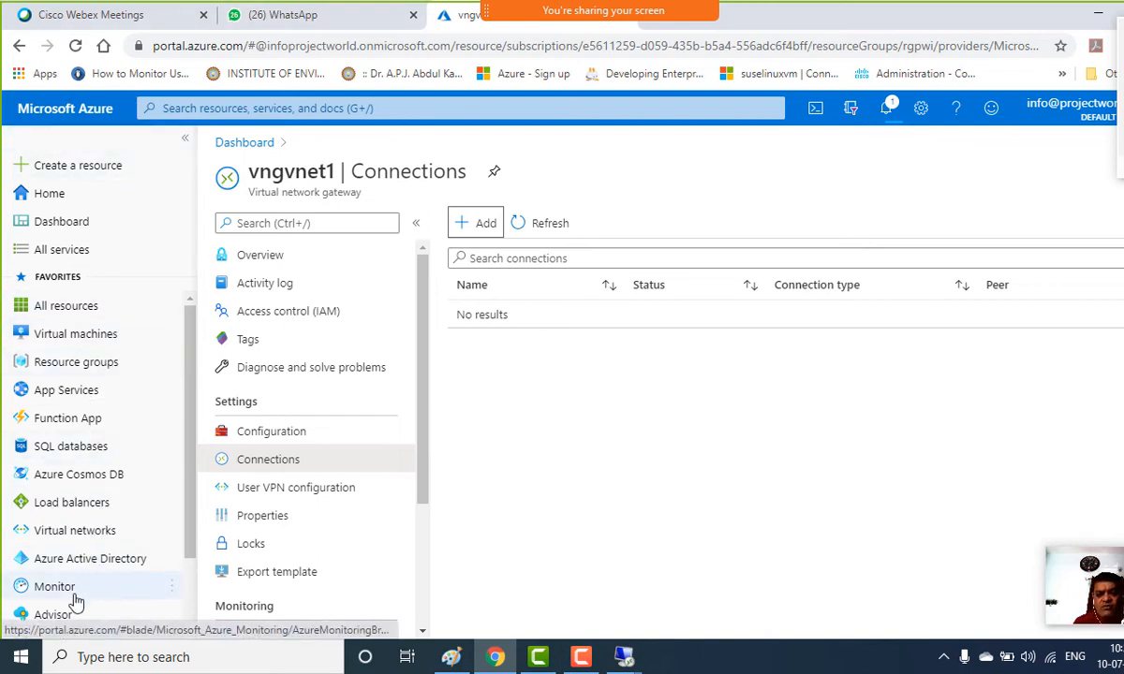
click(265, 108)
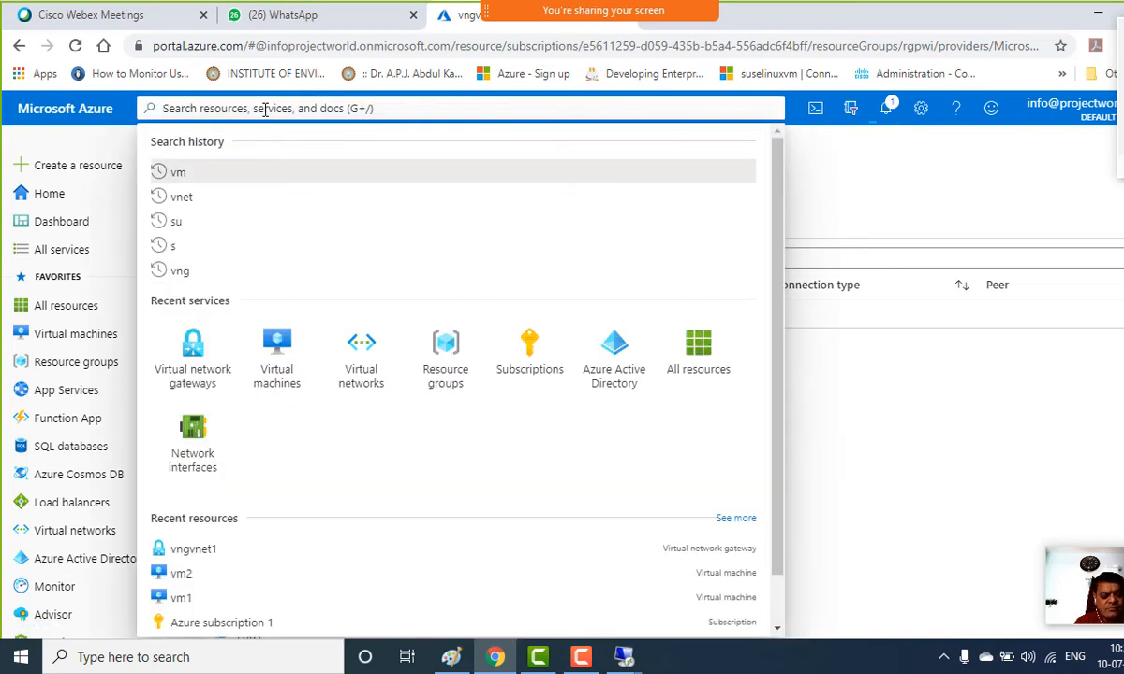
Step: Search 'vng', go to Virtual network gateways, and open vngvnet2's overview
text(v)
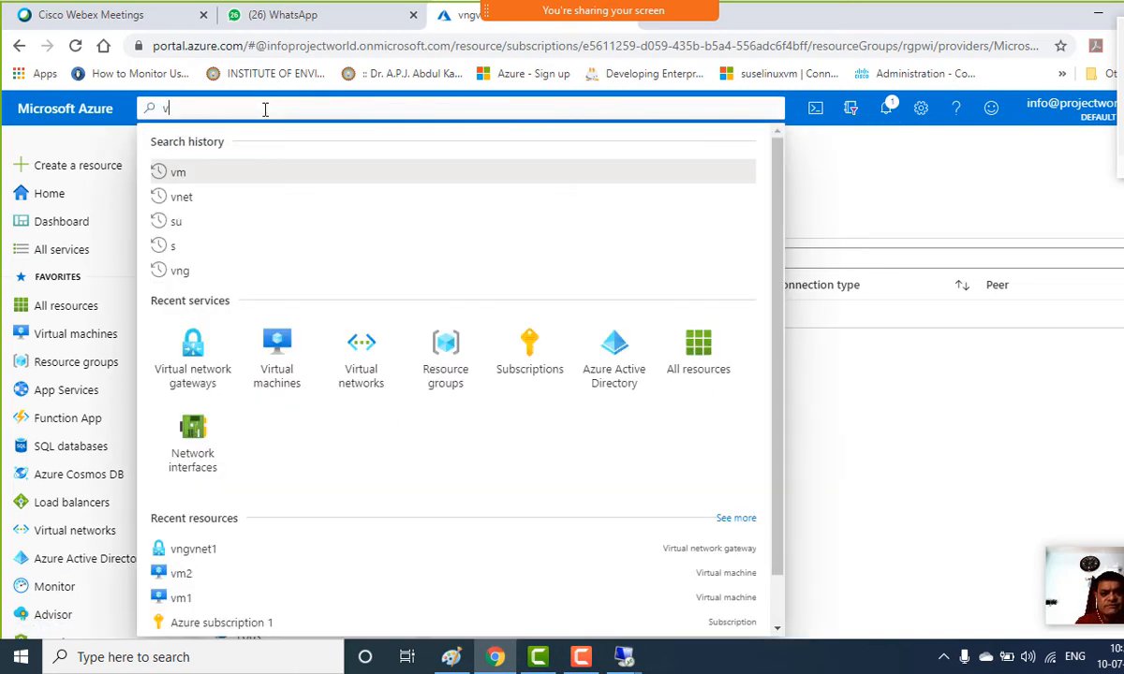
text(ng)
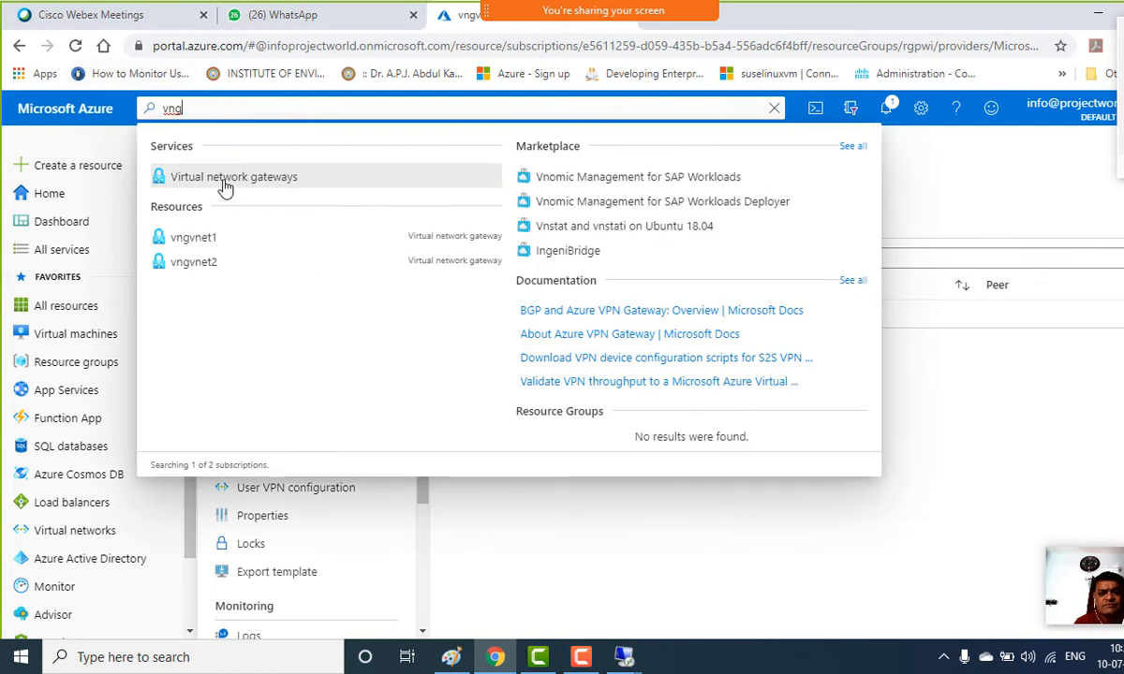
click(234, 181)
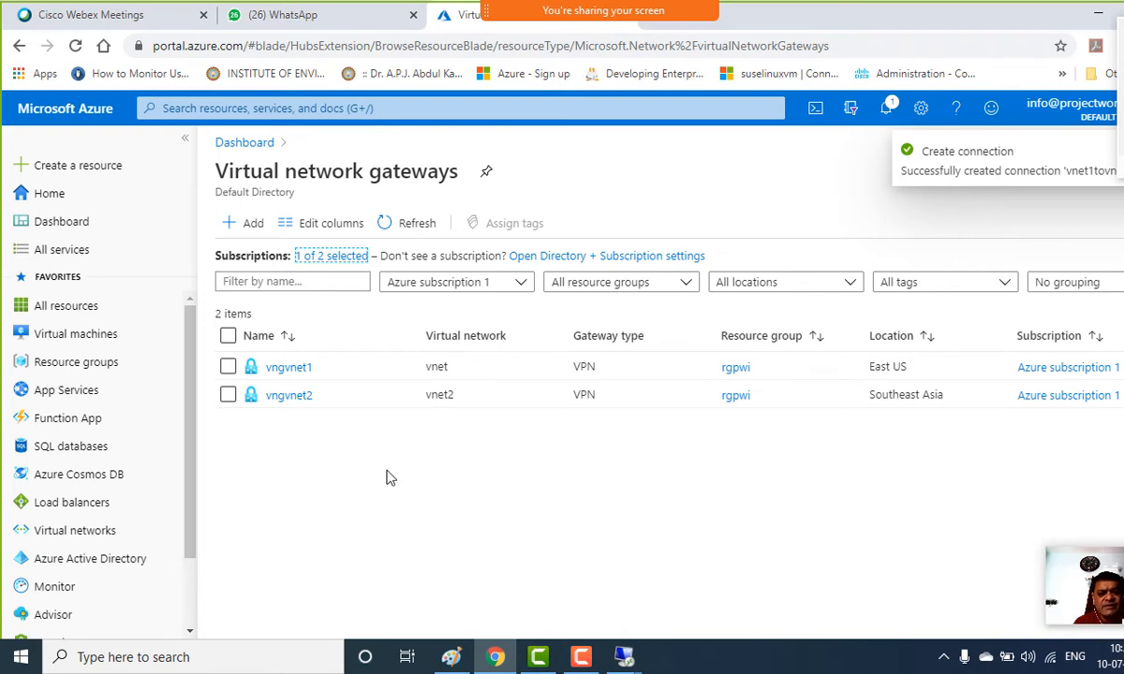
click(298, 403)
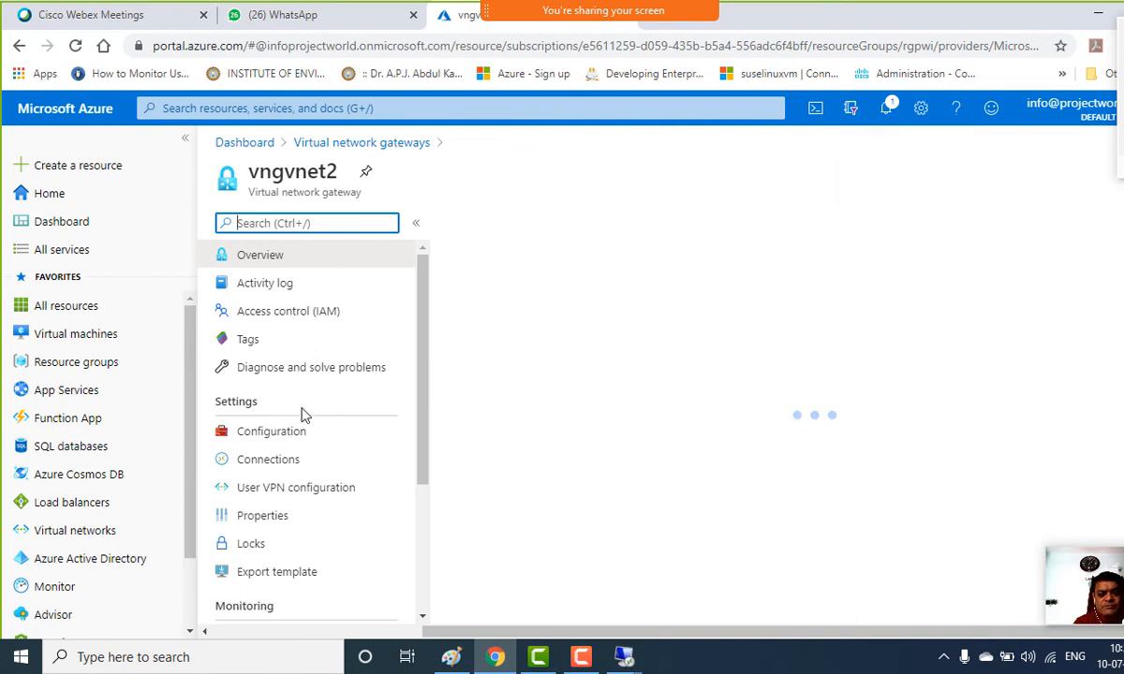
scroll(301, 410, down, 3)
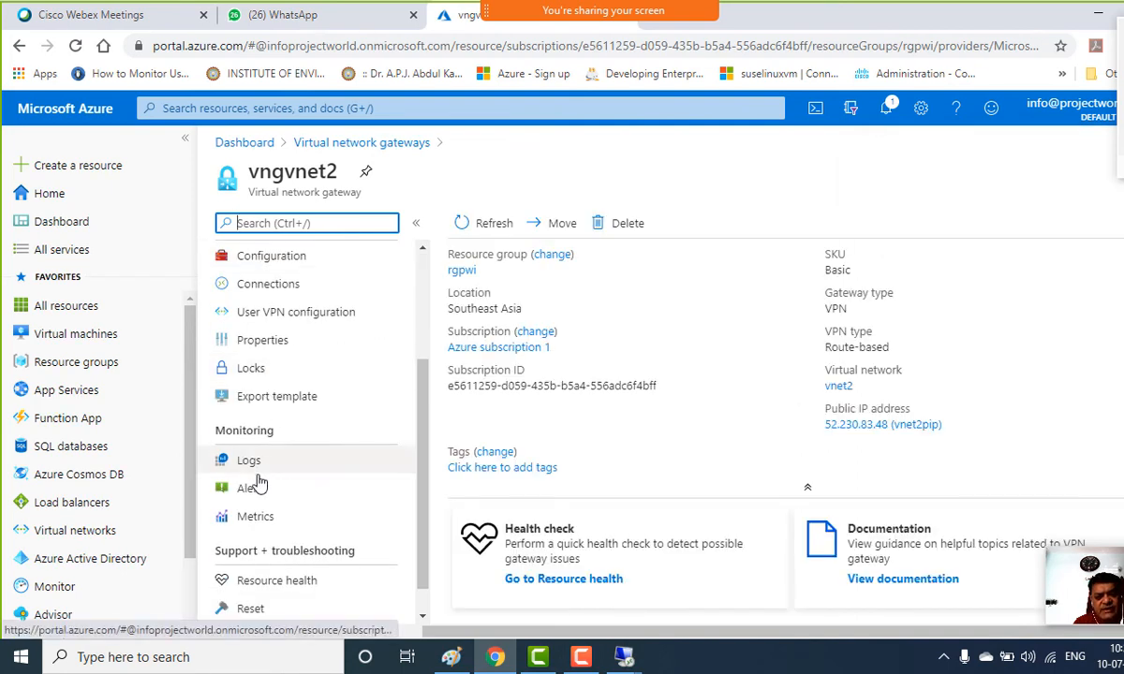
Step: Add a connection named vnet2tovnet1 under vngvnet2's Connections, then bring up the Paint diagram
click(284, 293)
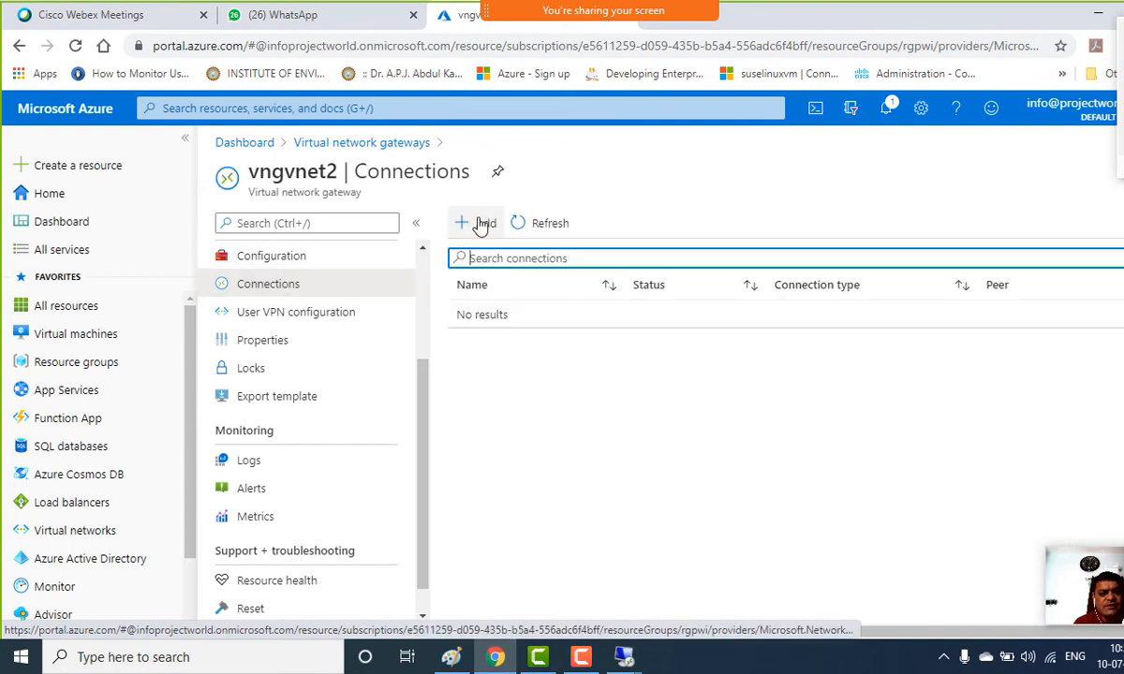
click(481, 224)
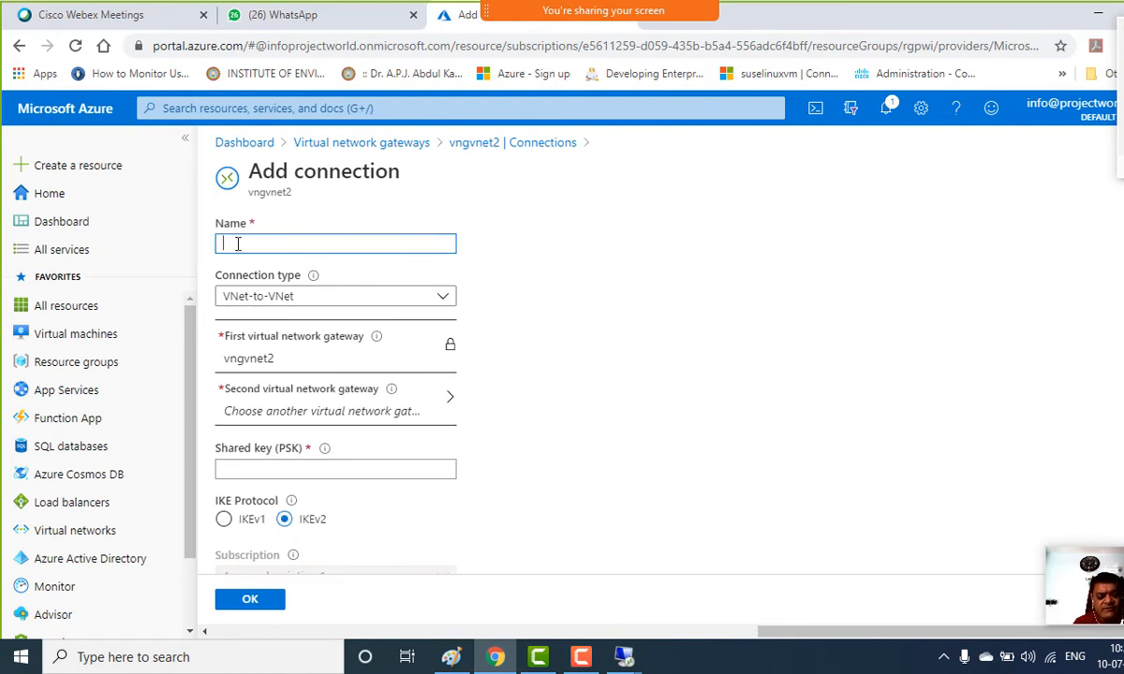
text(vnet2tovnet1)
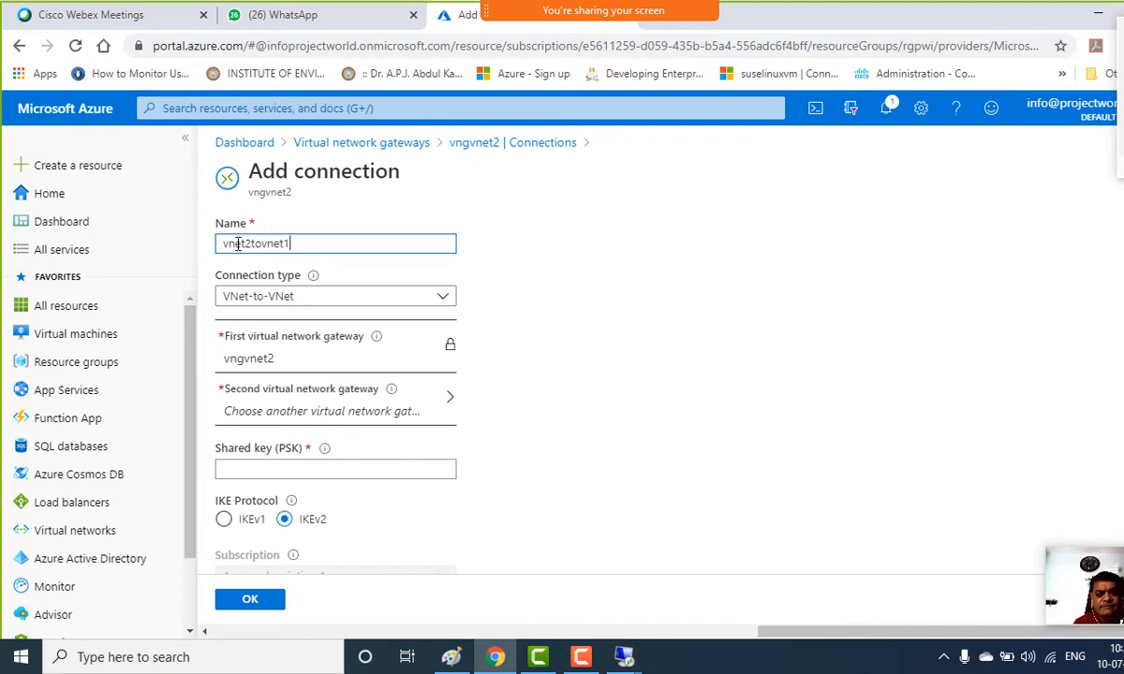
click(452, 656)
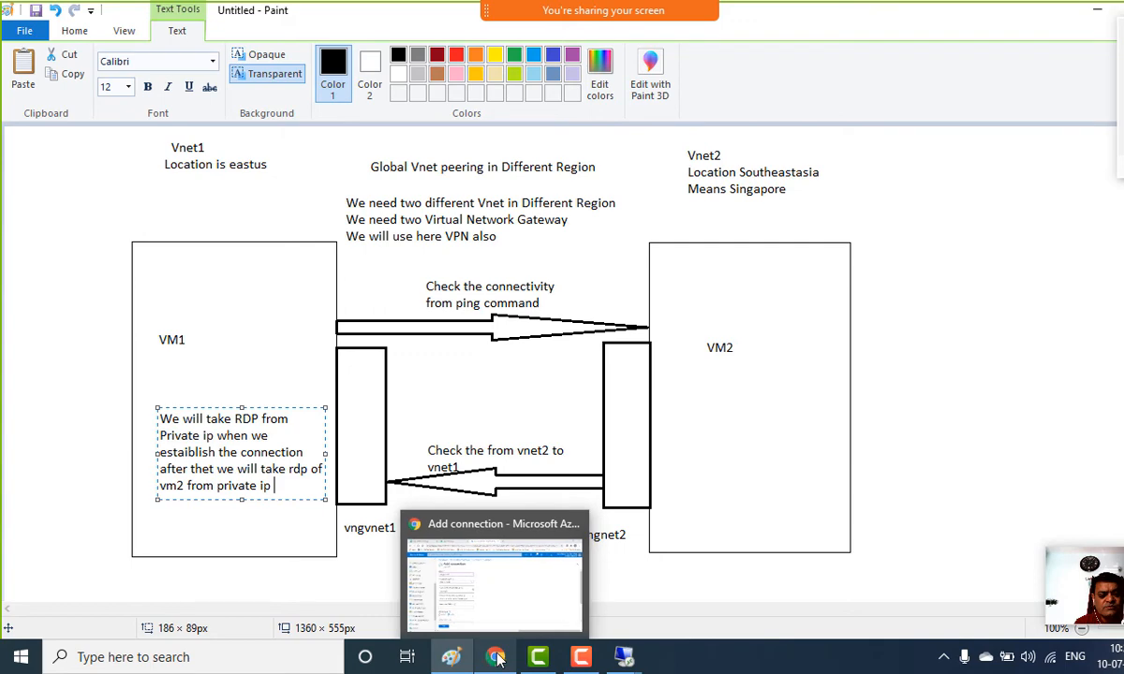
Step: Return from the Paint peering diagram to the Add connection form in Chrome
click(462, 617)
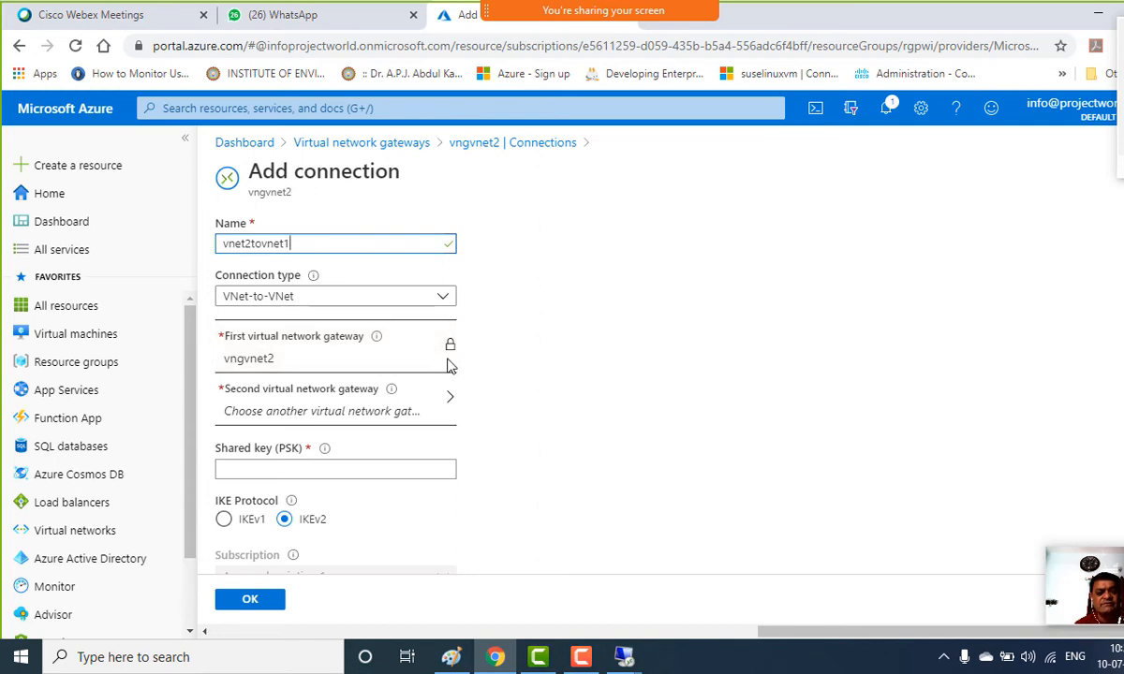
Step: Set vngvnet1 as the second gateway, with vngvnet2 fixed as the first
double_click(303, 359)
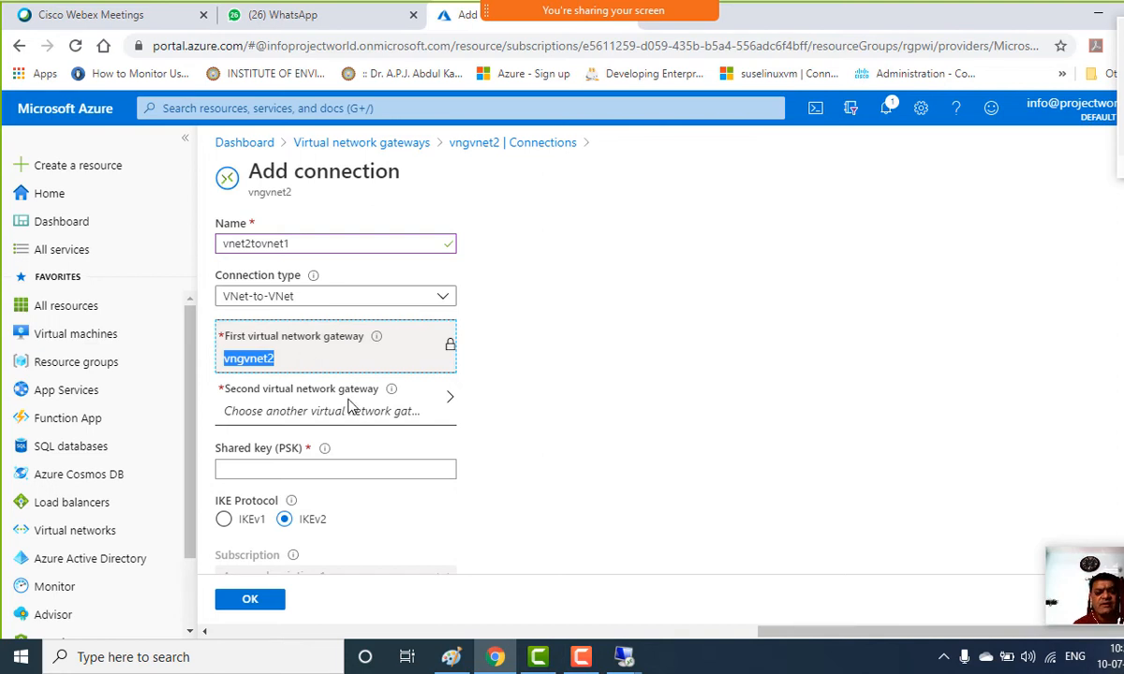
click(293, 361)
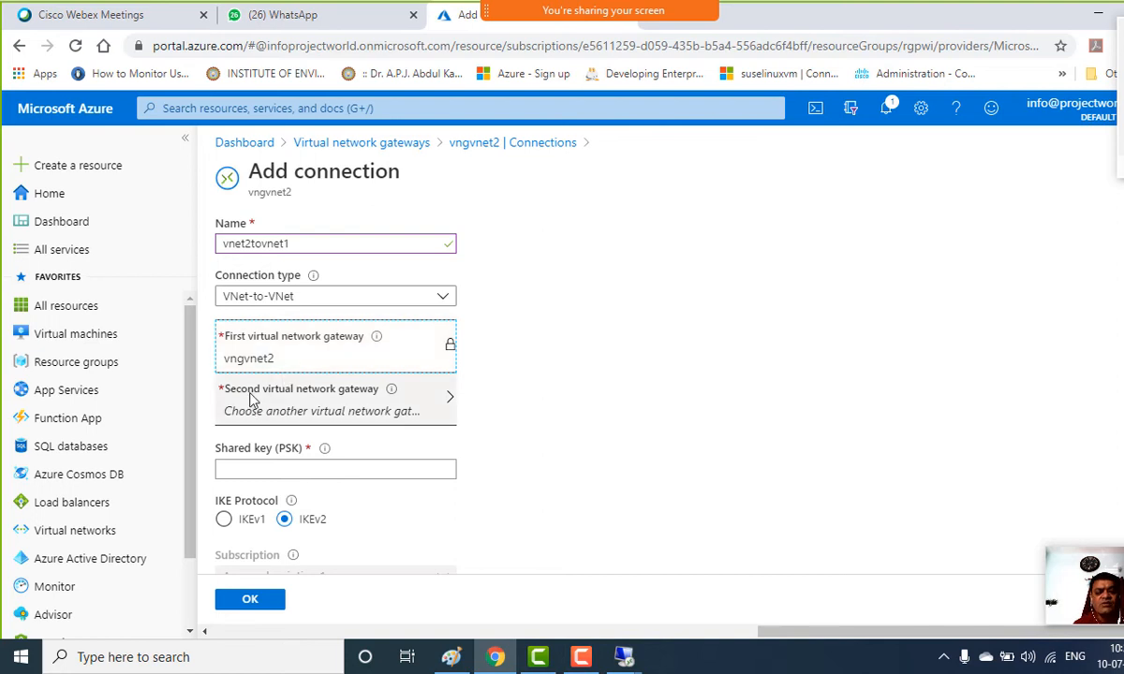
click(349, 408)
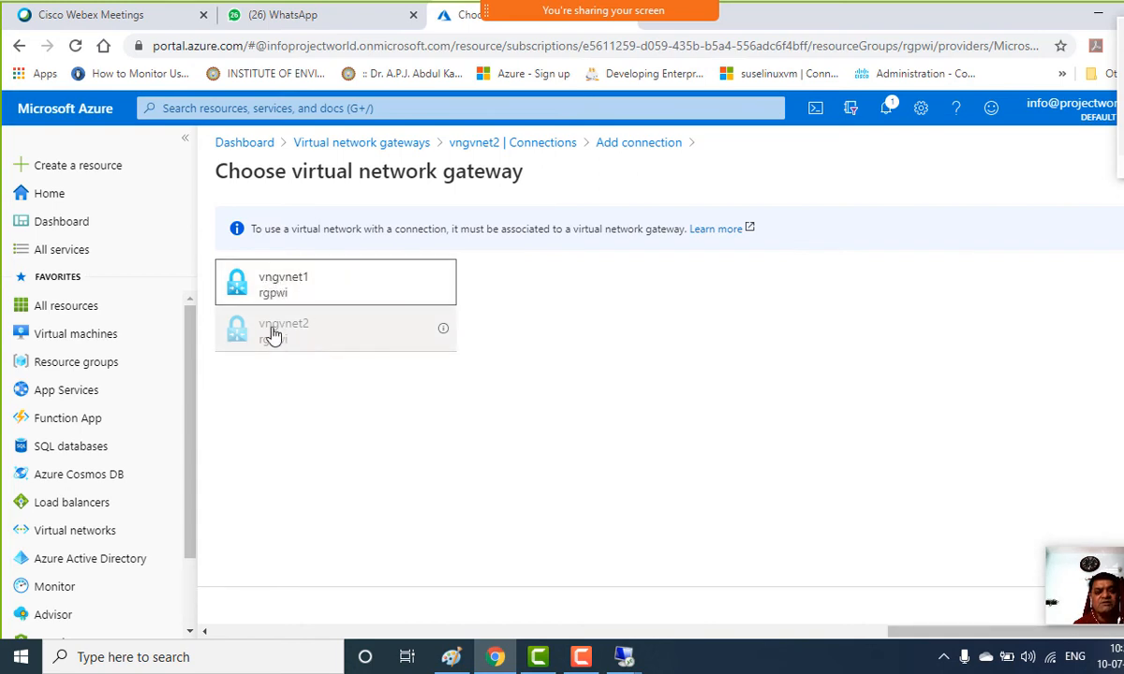
double_click(284, 327)
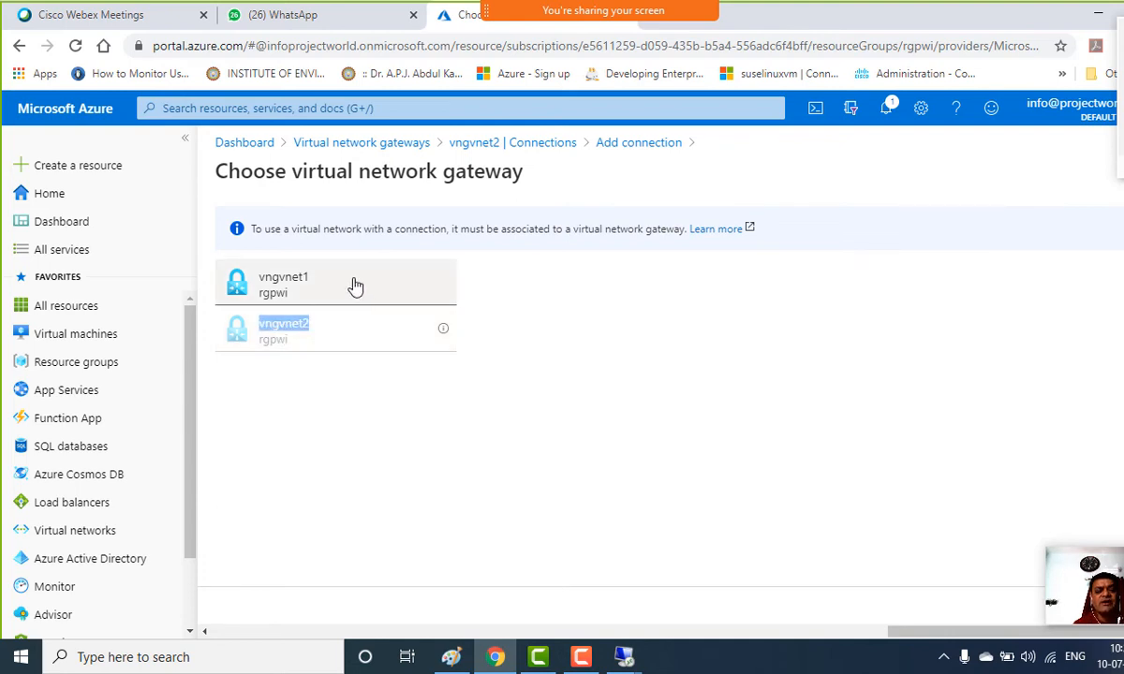
click(300, 285)
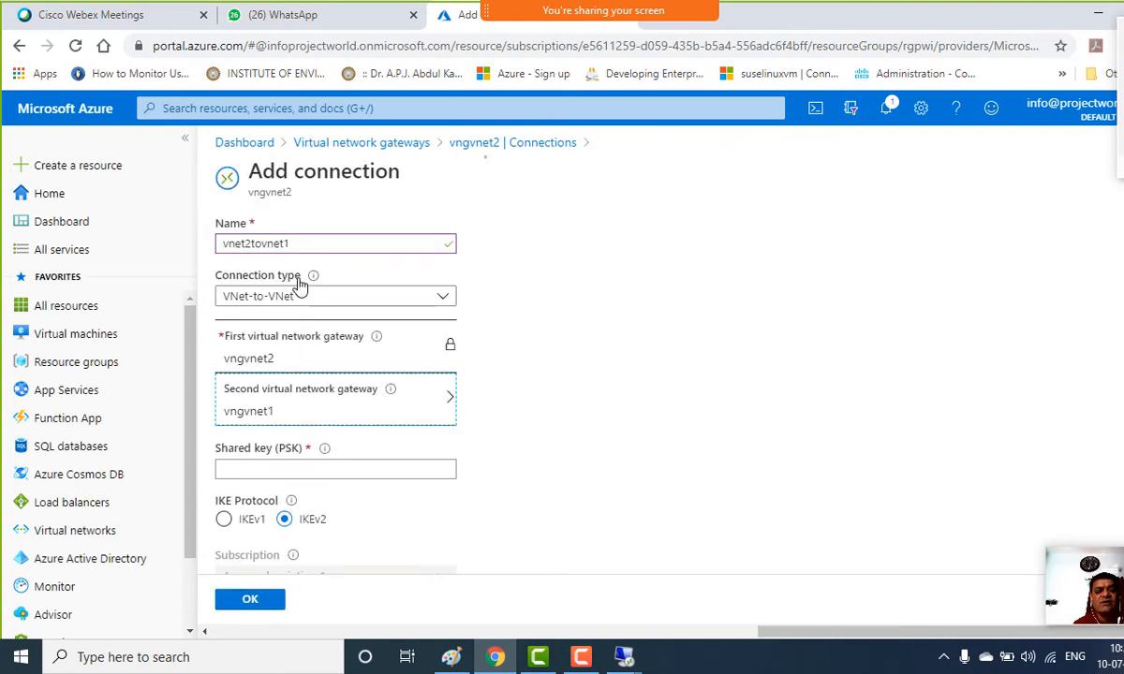
Step: Enter the shared key, keep IKEv2, and submit the vnet2tovnet1 connection with OK
click(304, 472)
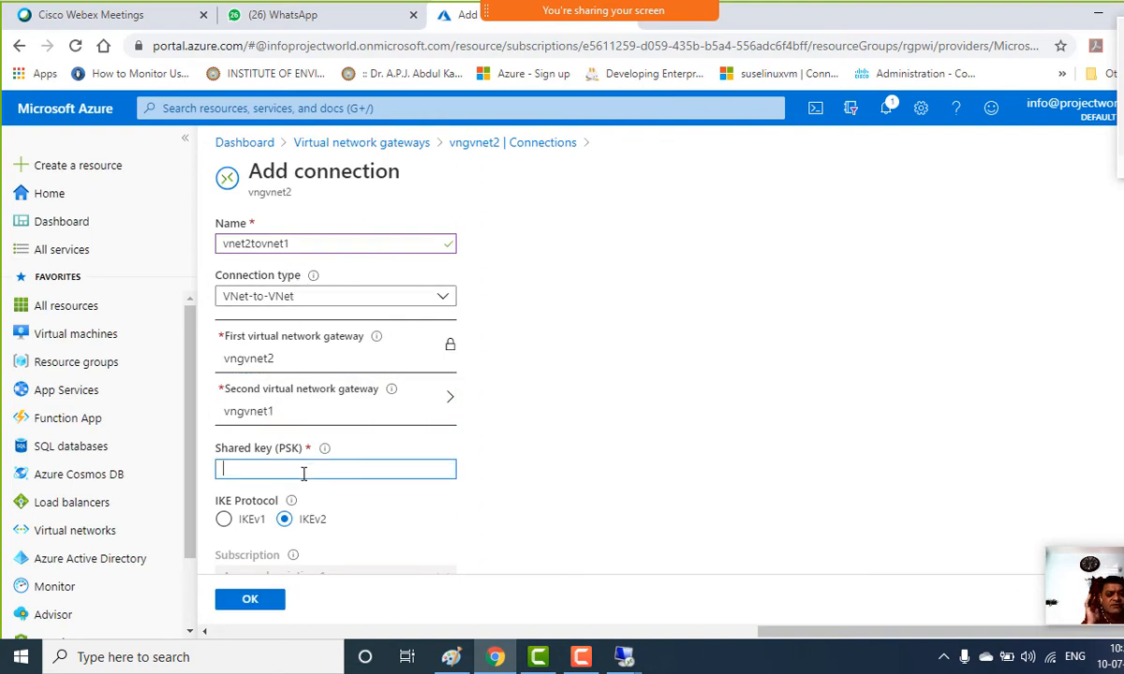
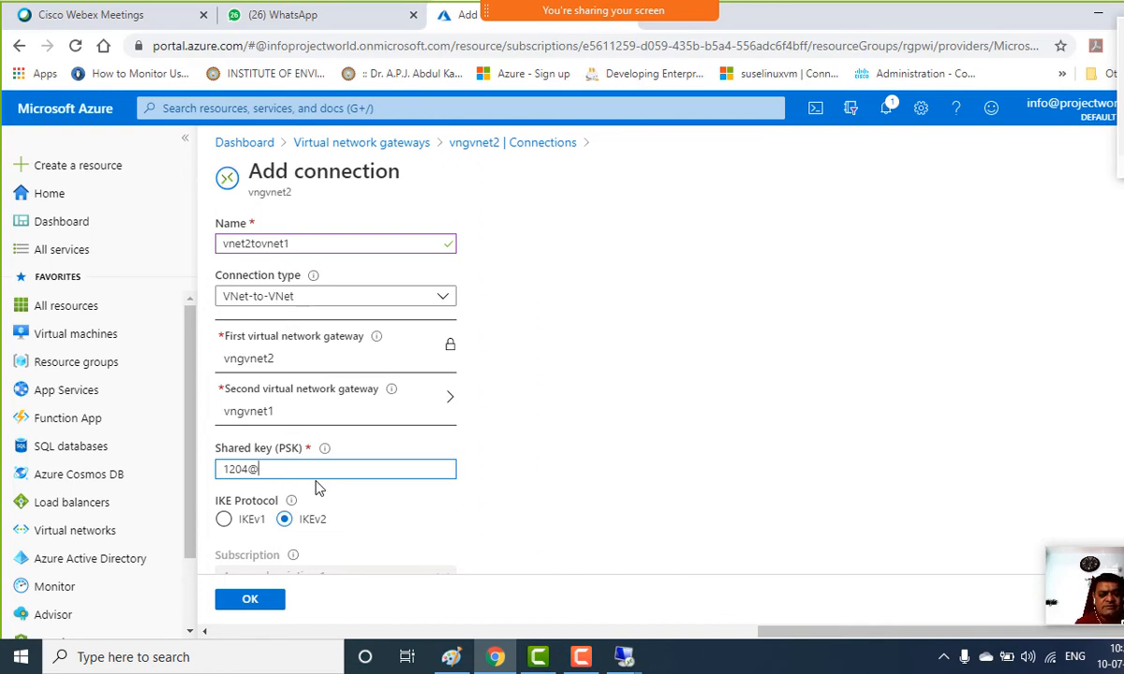
scroll(351, 499, down, 1)
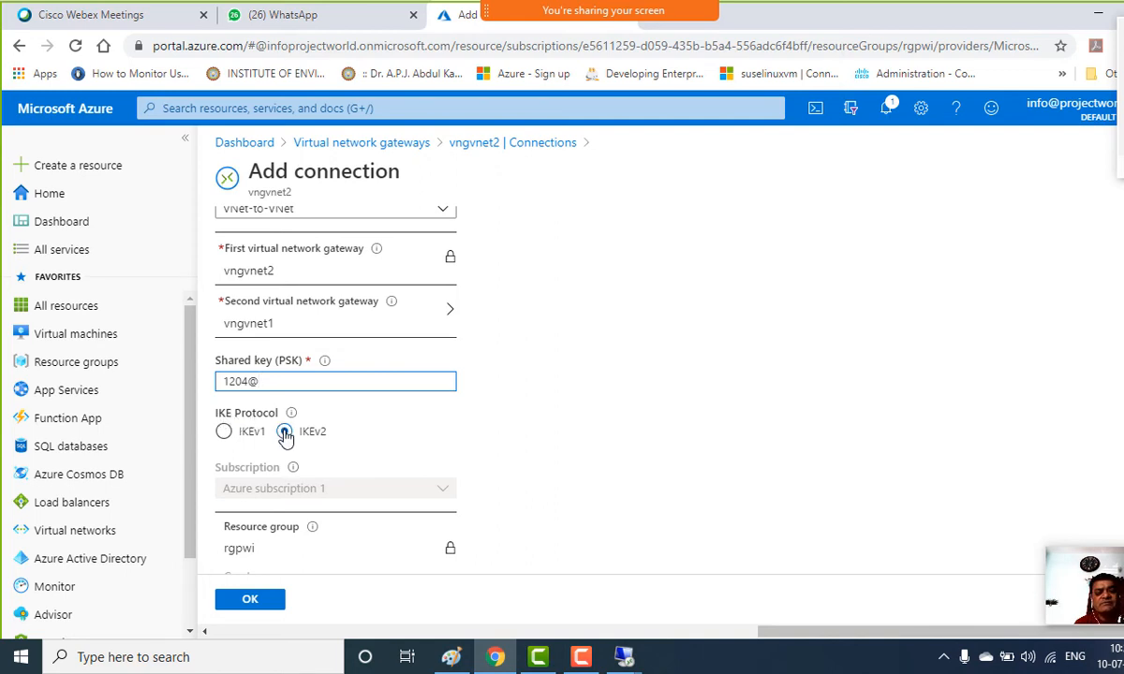
scroll(421, 445, down, 1)
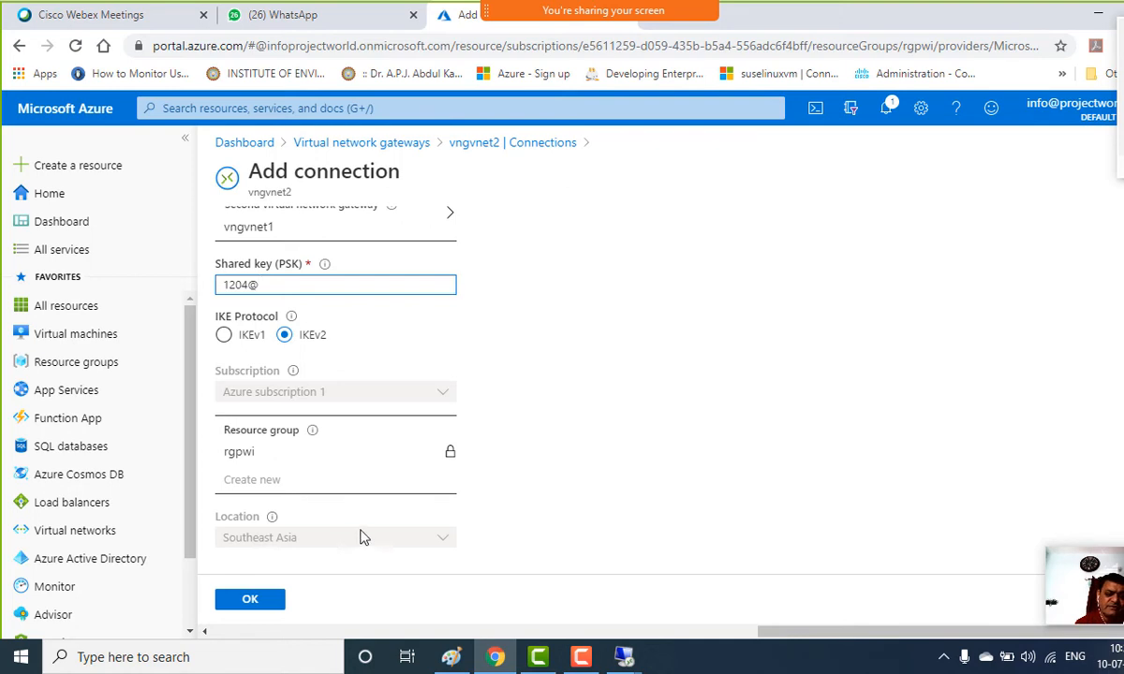
click(234, 605)
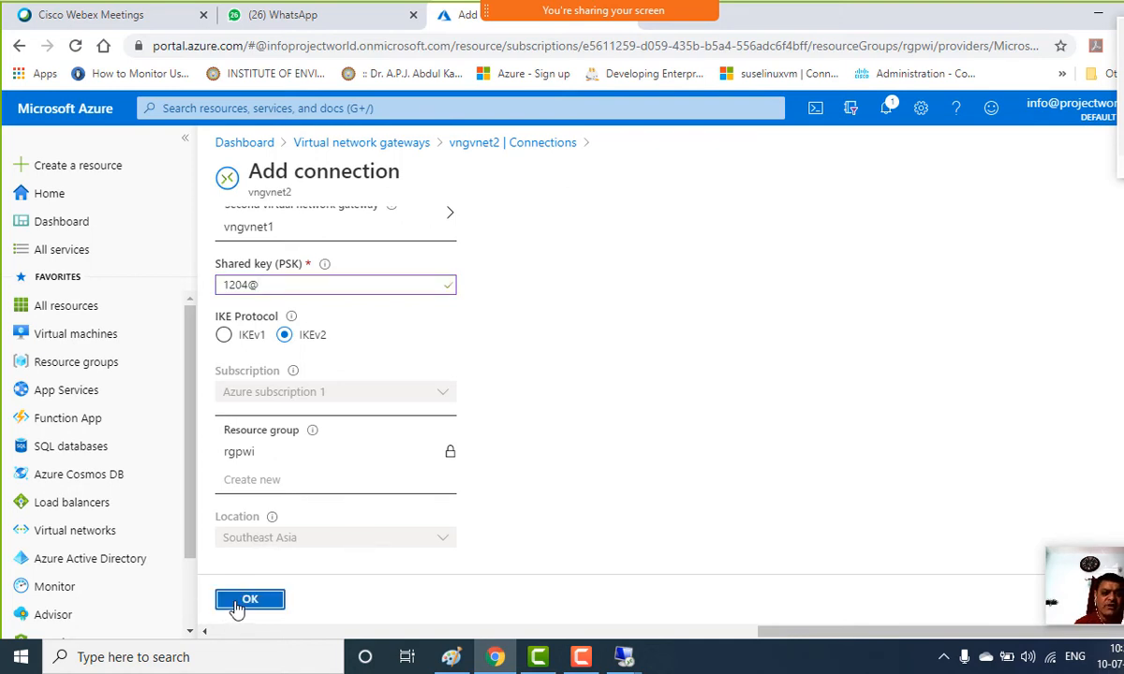
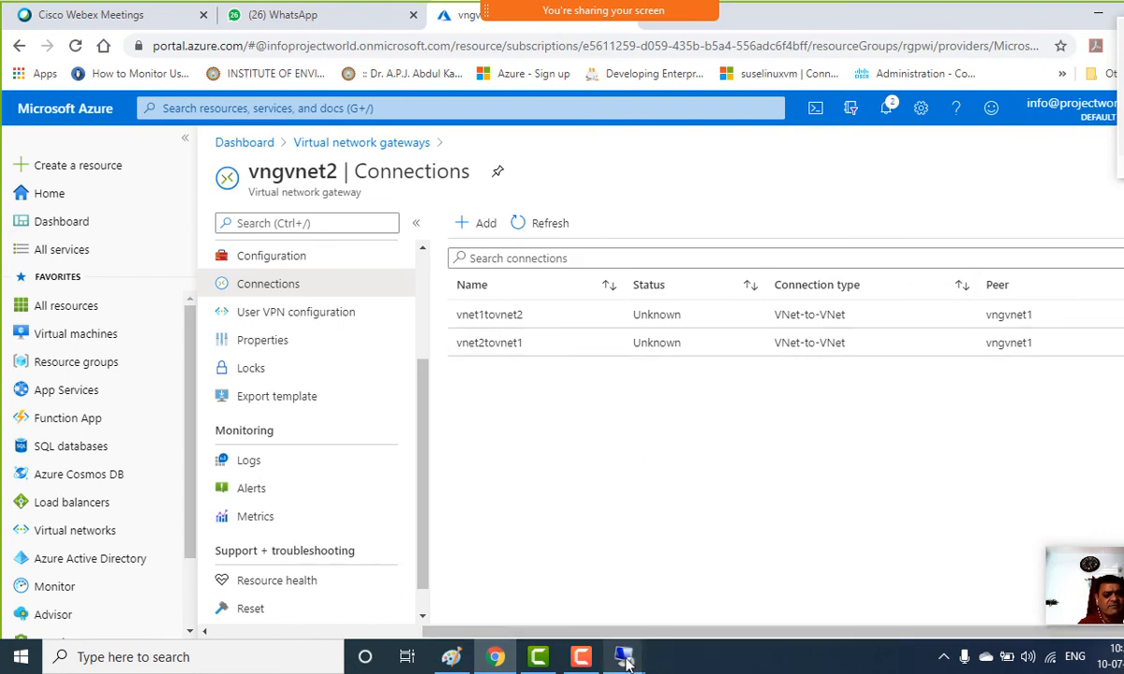
Step: In vm1's session, maximize the command prompt and change to the drive root with cd \
mouse_move(624, 656)
click(569, 609)
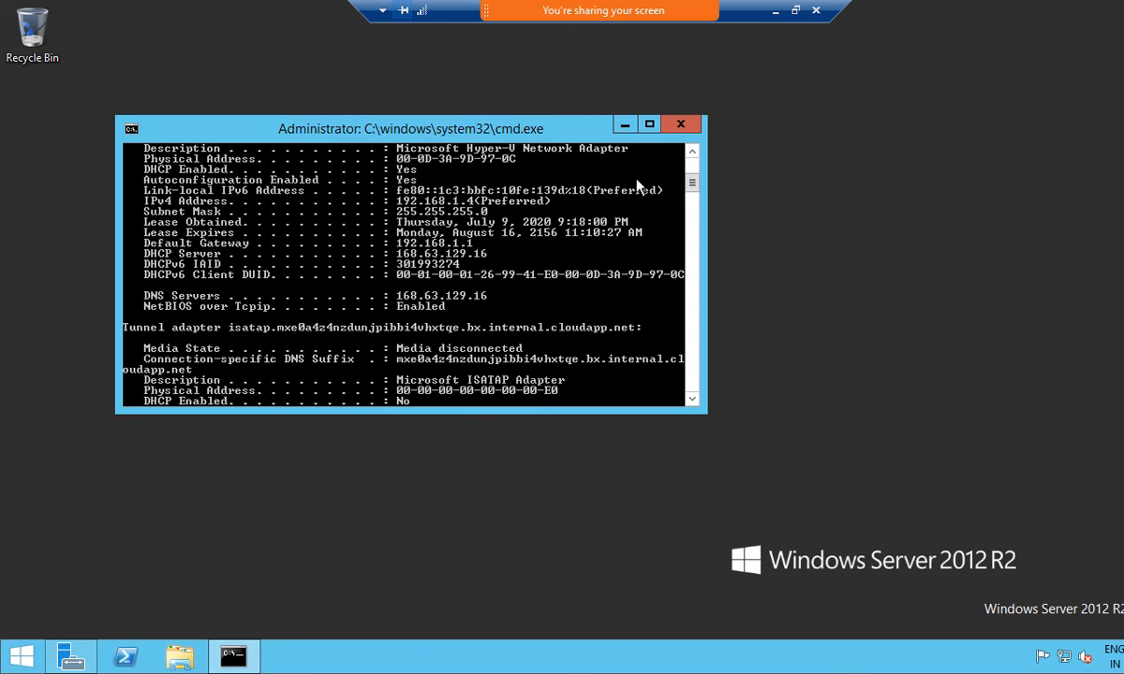
click(654, 128)
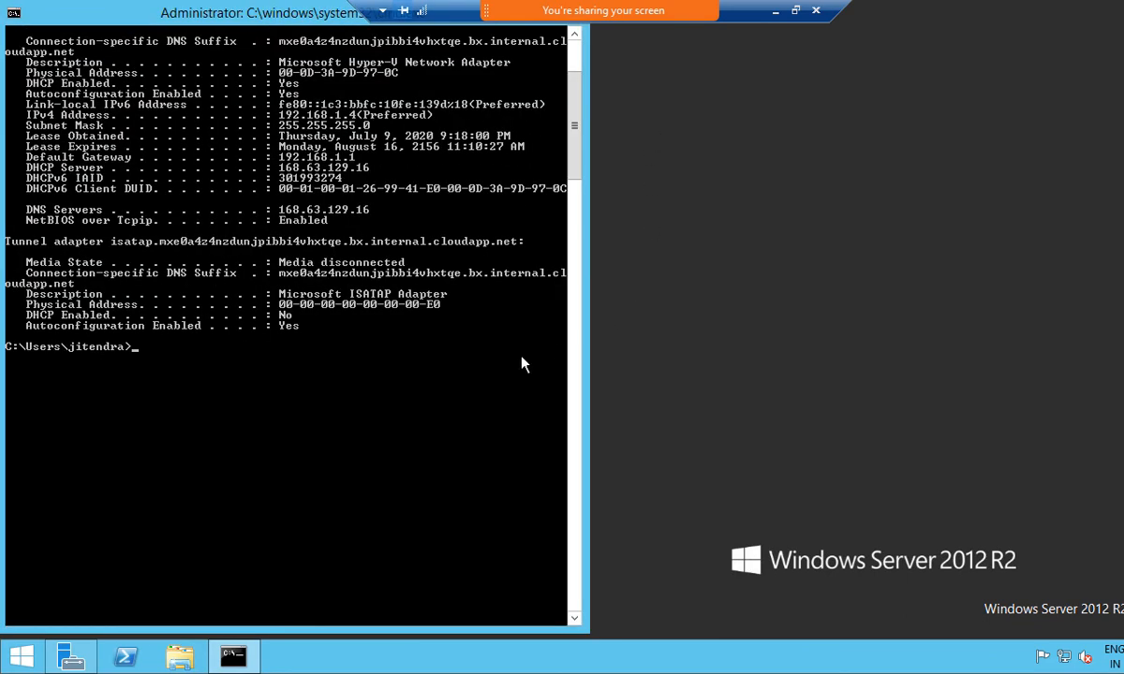
double_click(215, 10)
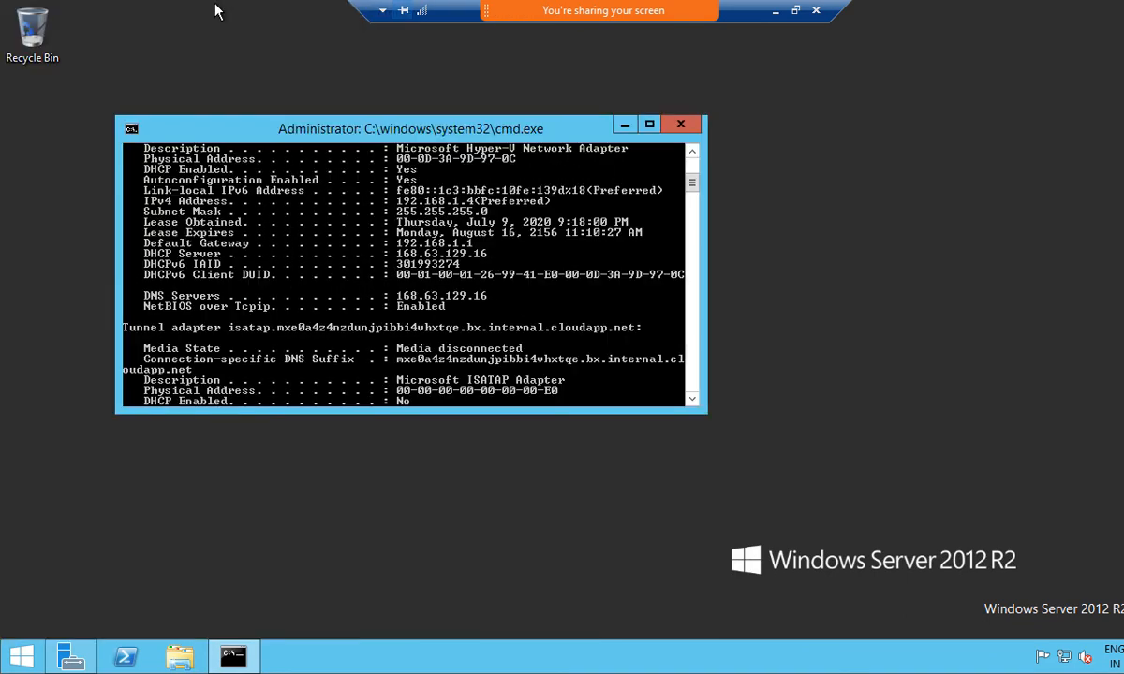
click(650, 126)
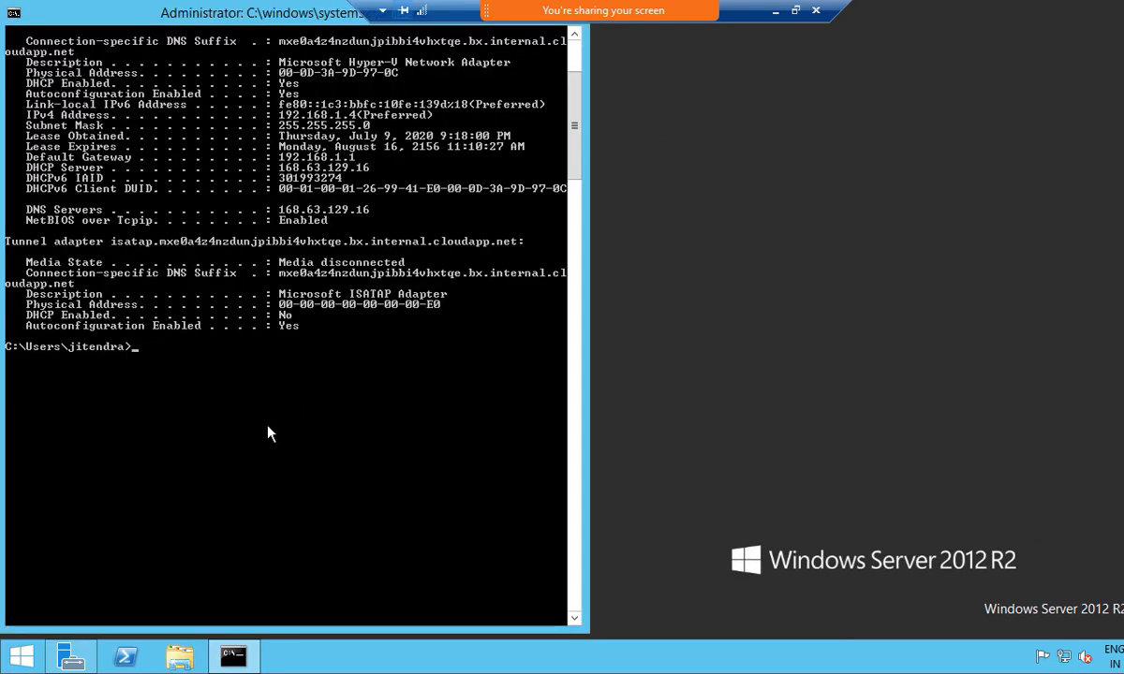
text(cd \)
key(Return)
Step: Start a continuous ping to 172.16.1.4, which times out, then minimize the vm1 session
text(72.16.1.)
text(4 )
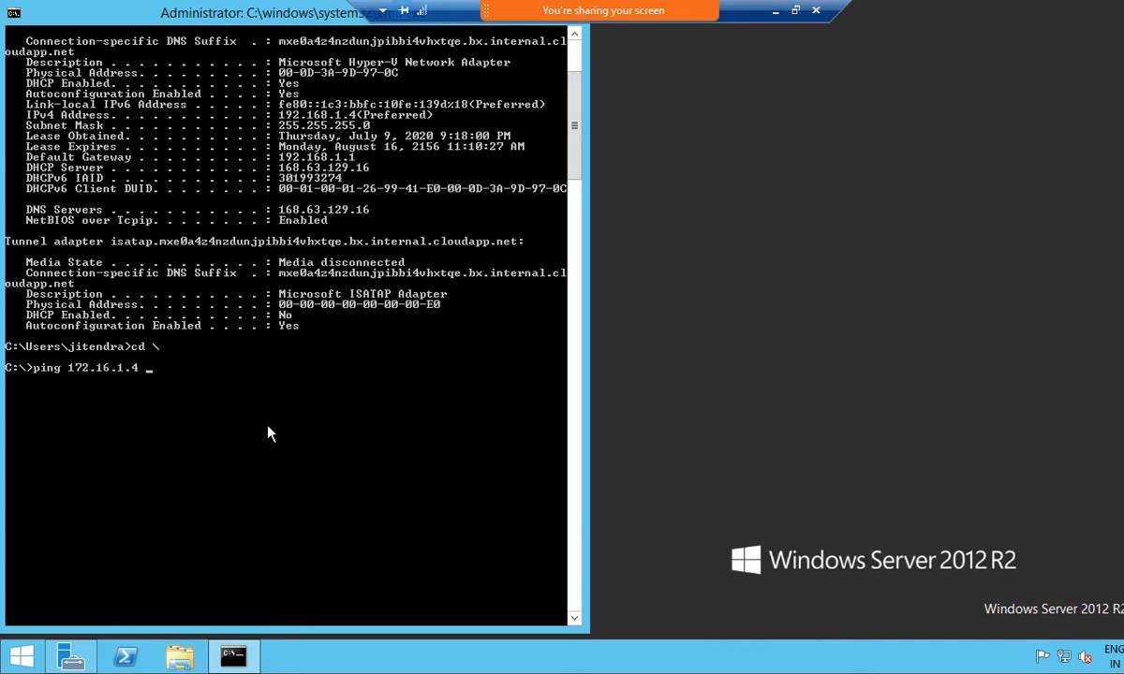
text(-t)
key(Return)
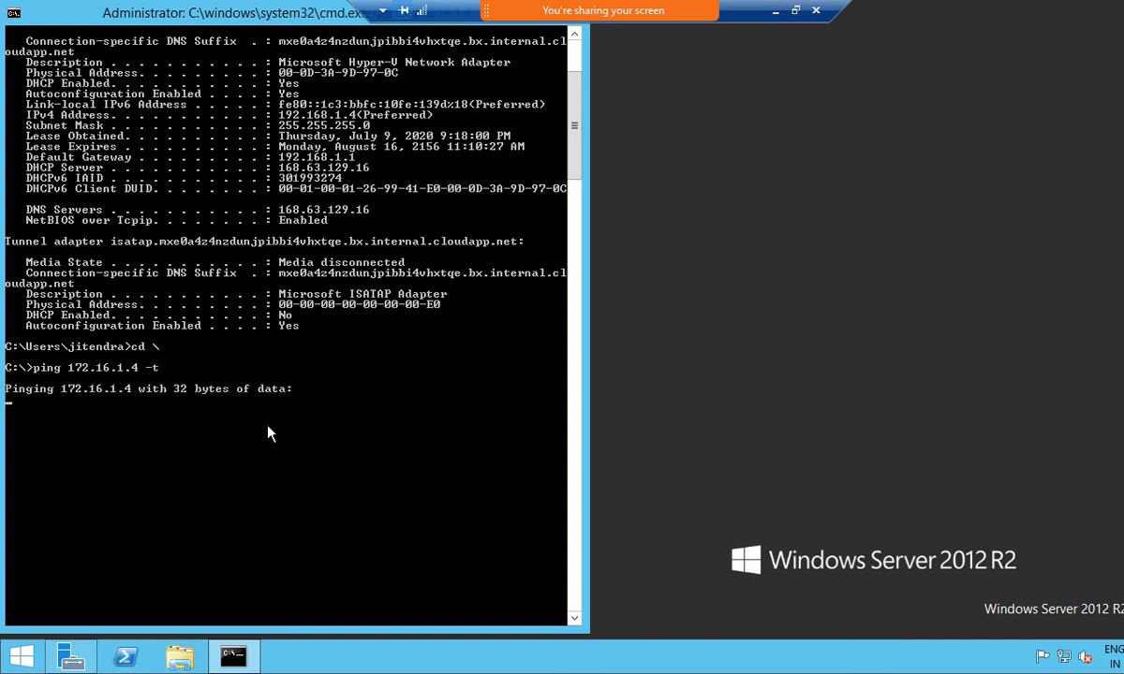
drag(242, 19, 247, 43)
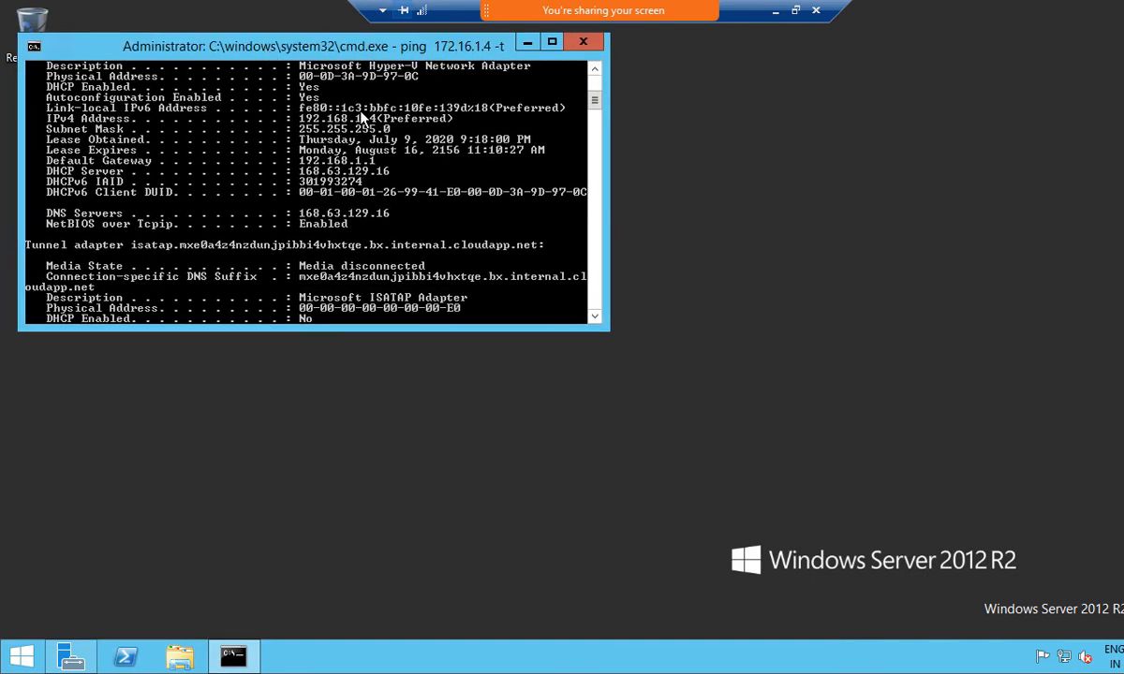
double_click(364, 44)
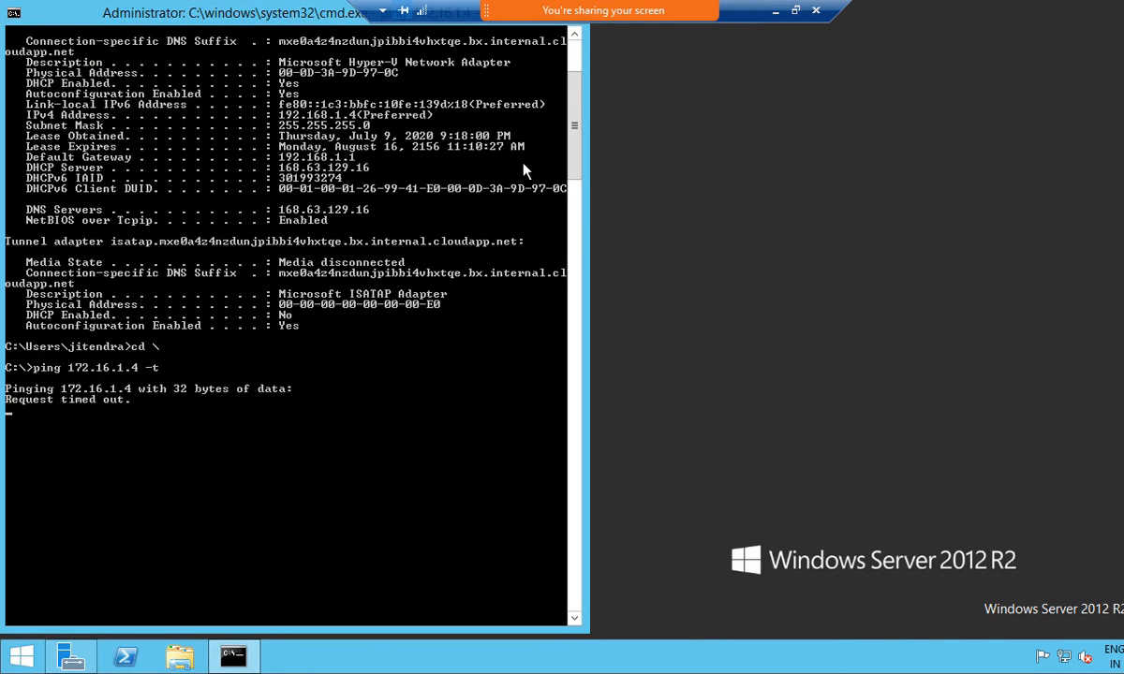
click(774, 13)
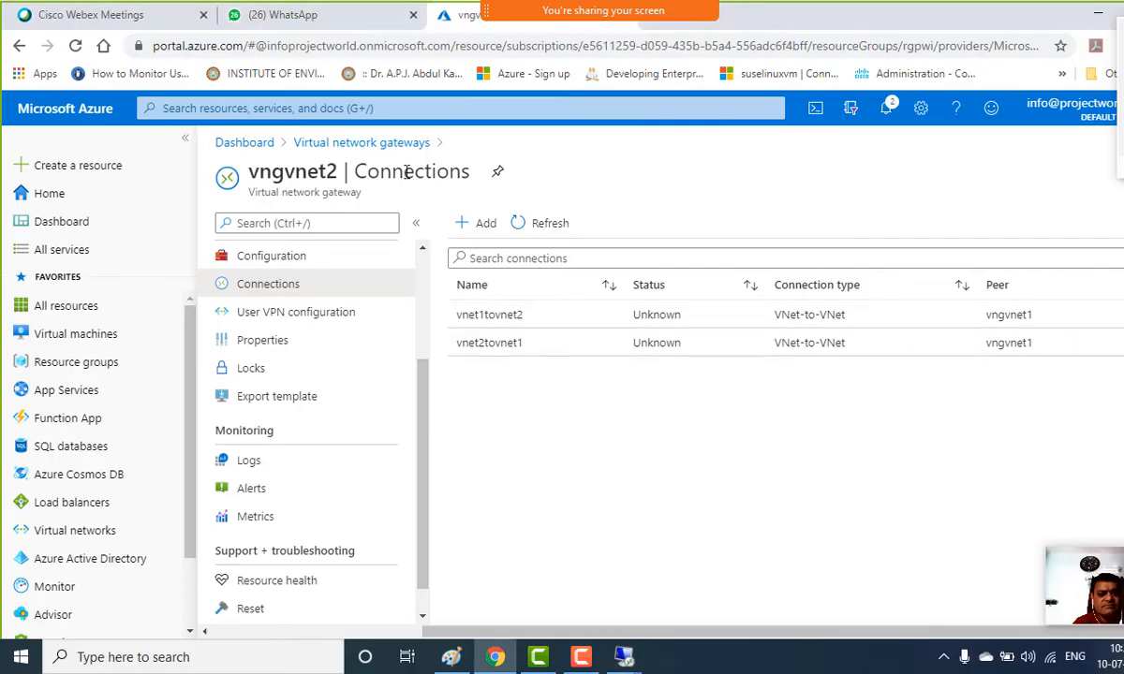
Step: Refresh vngvnet2's connections, then open and refresh vngvnet1's connections list
click(546, 225)
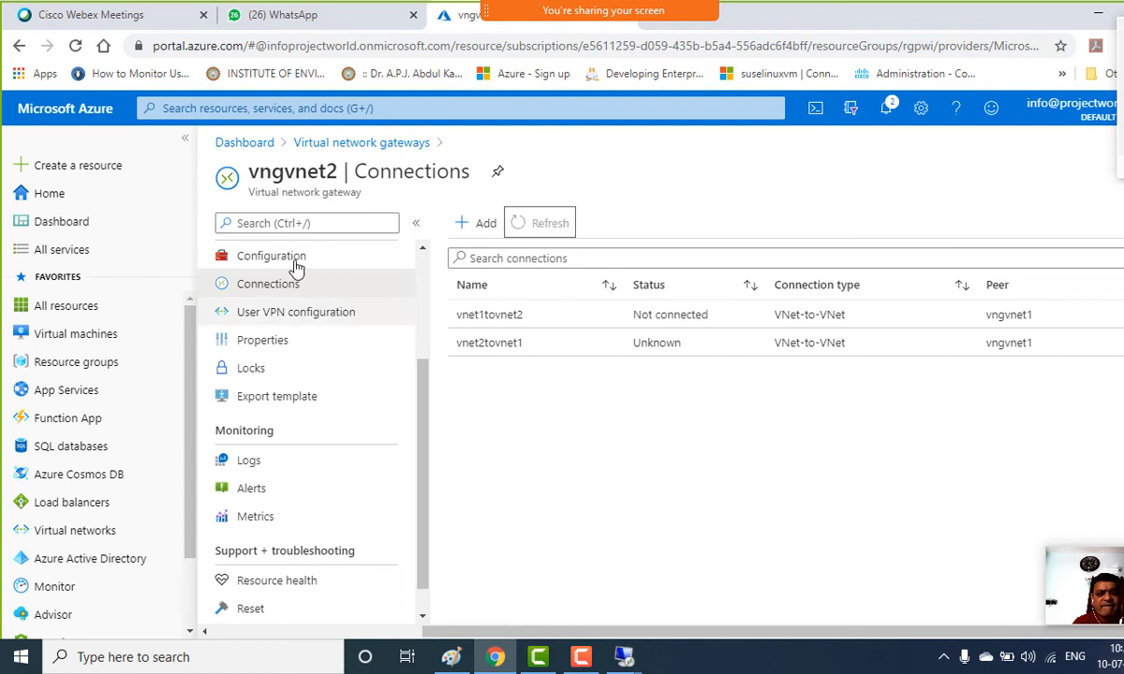
click(336, 146)
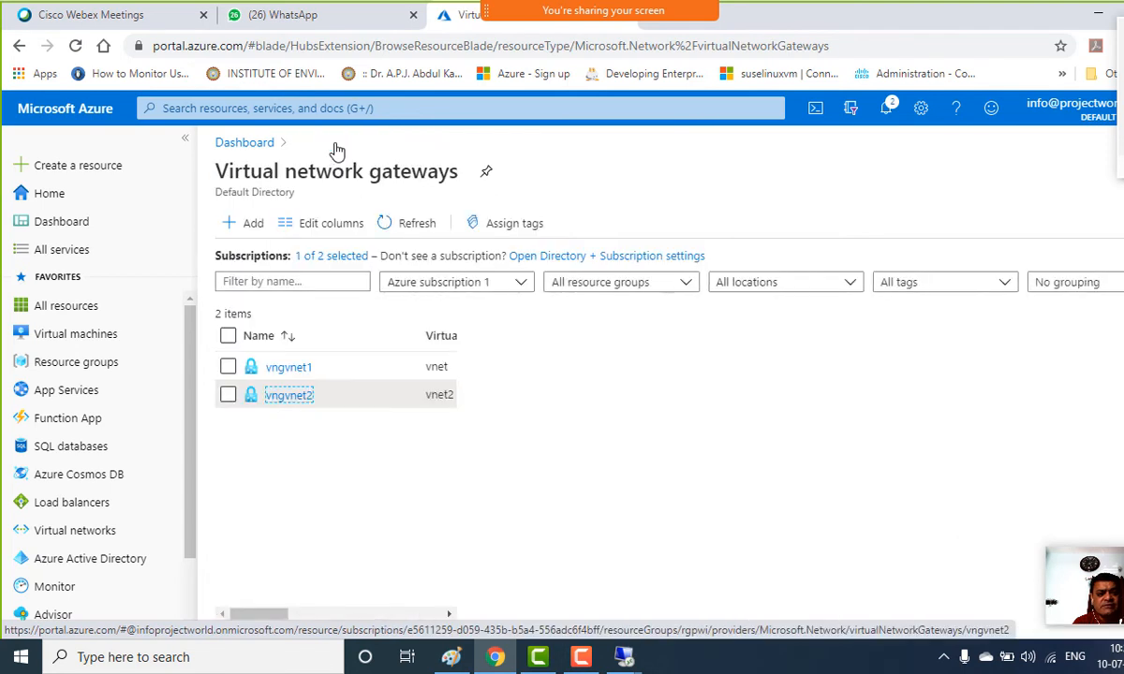
click(291, 371)
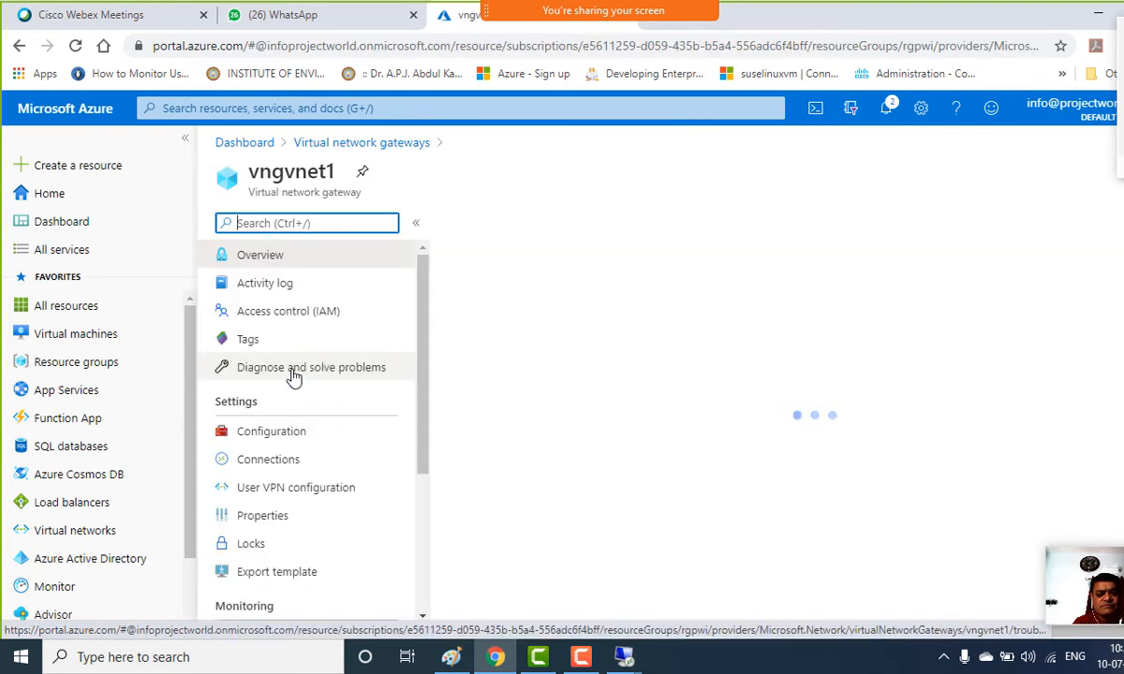
click(278, 469)
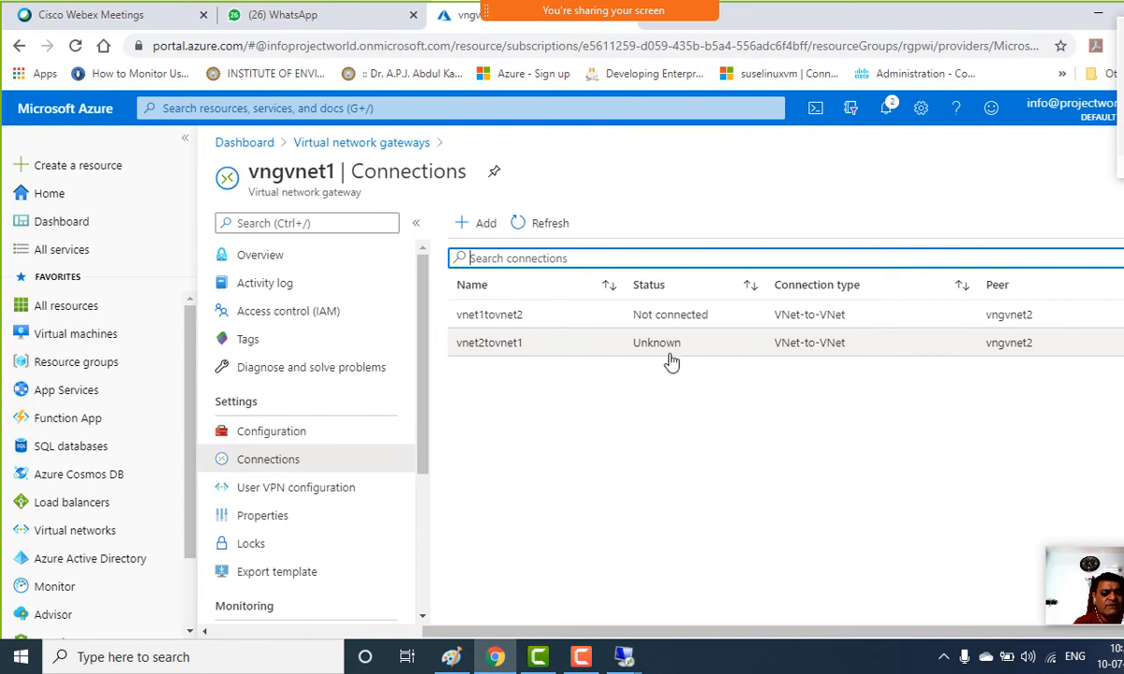
click(565, 234)
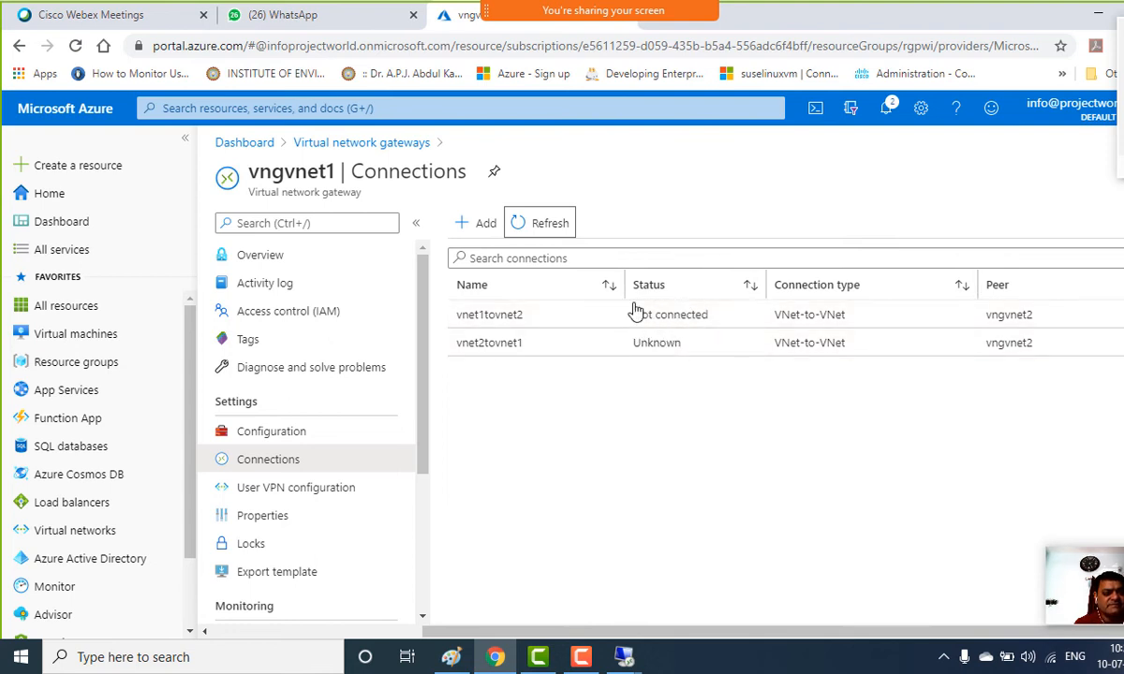
click(621, 650)
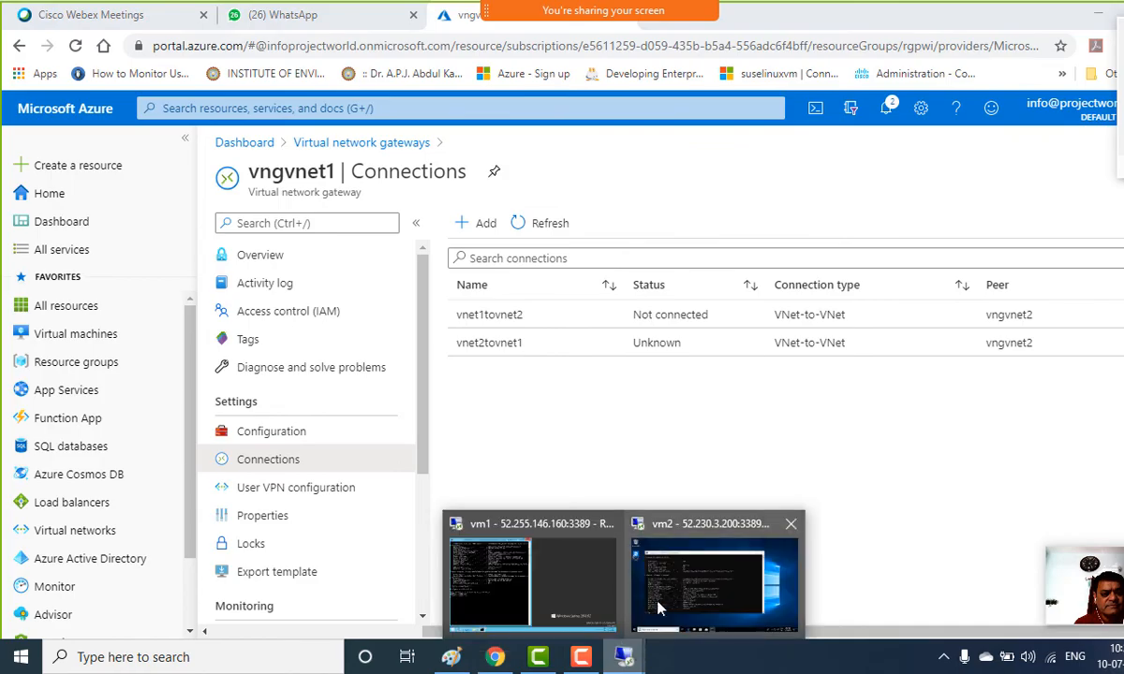
Step: On vm2, run ping 192.168.1.4 -t with steady replies, then refresh vngvnet1's connections
click(622, 558)
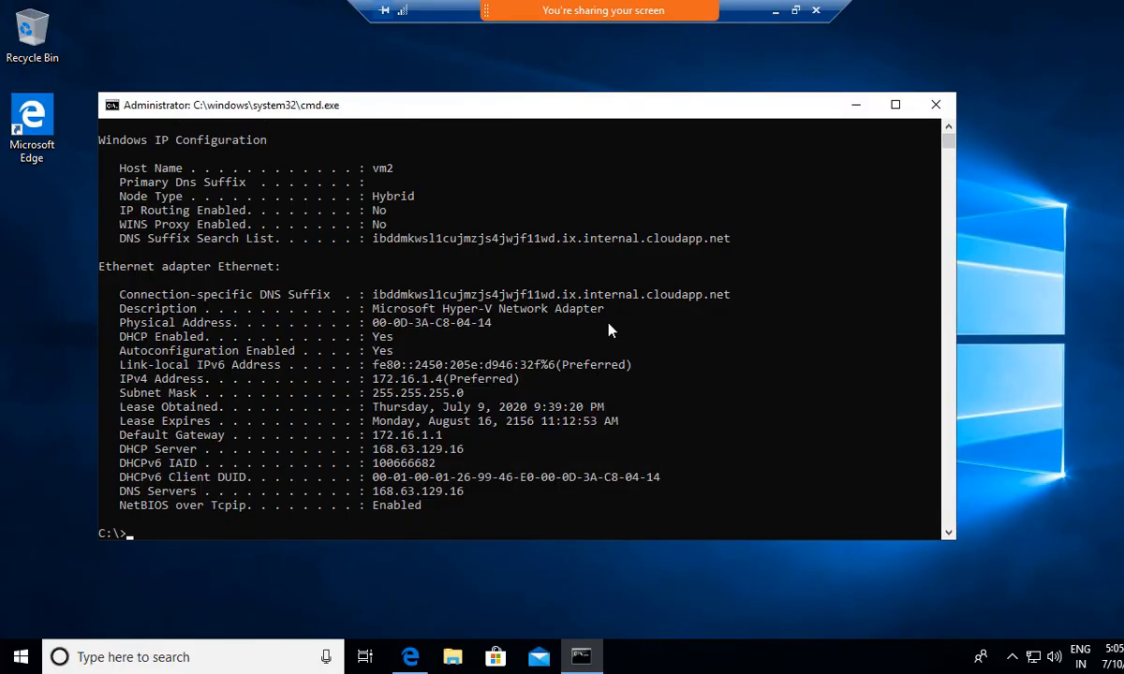
drag(582, 114, 610, 78)
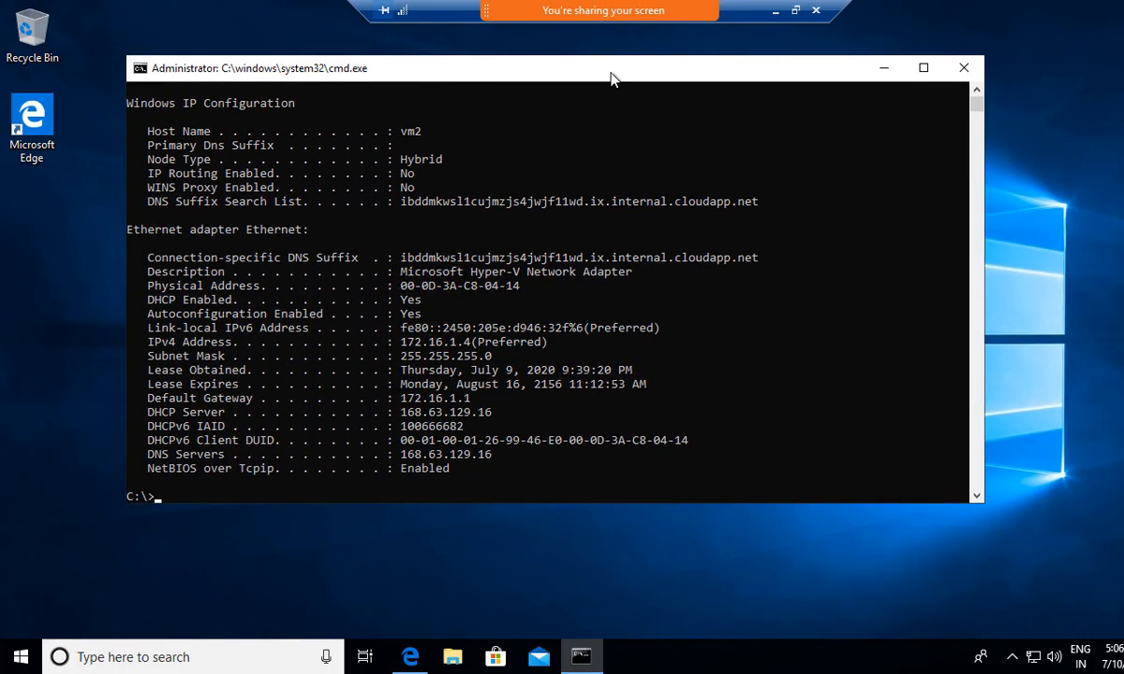
text(ping 192.168.1.4 )
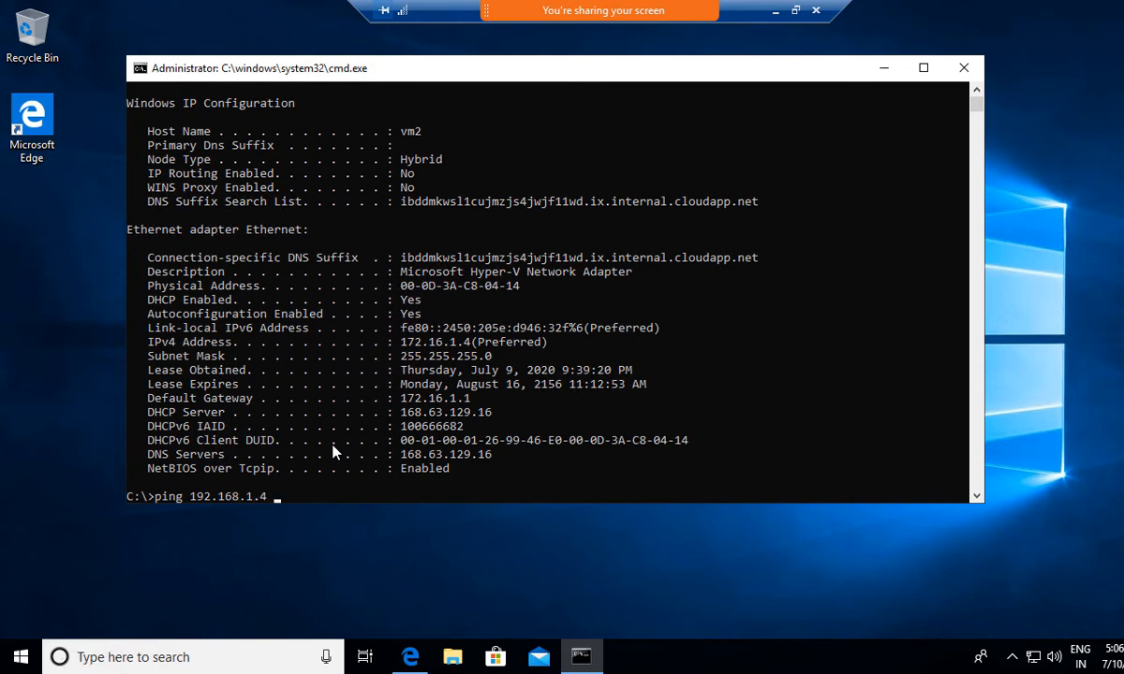
text(-t)
key(Return)
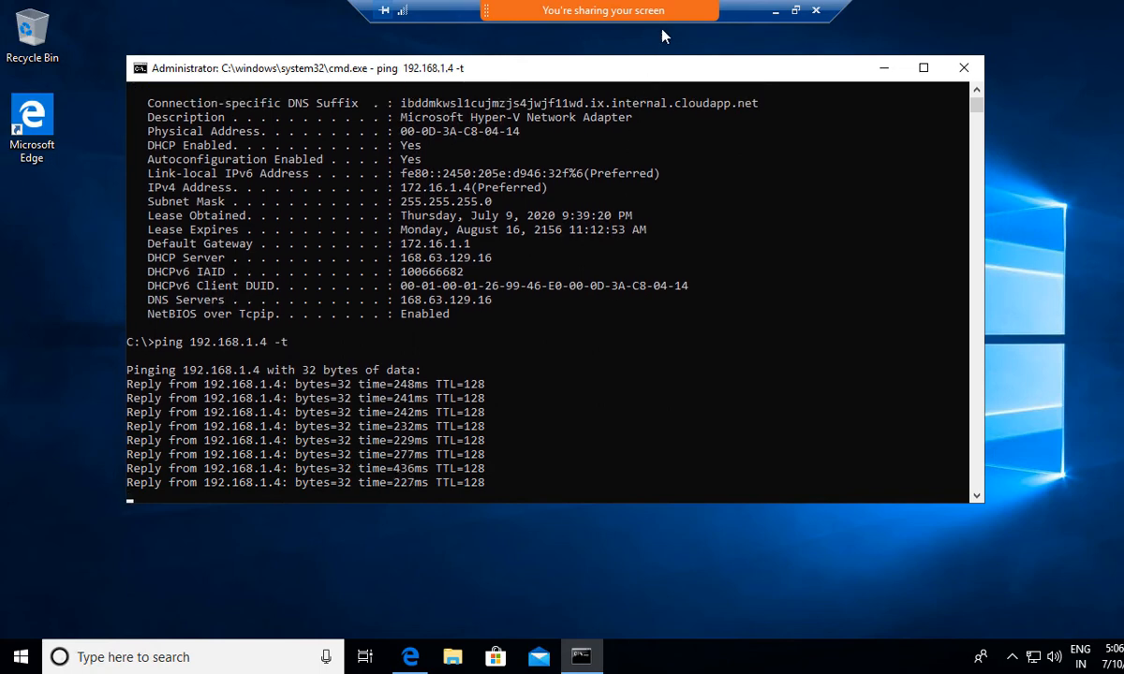
mouse_move(653, 24)
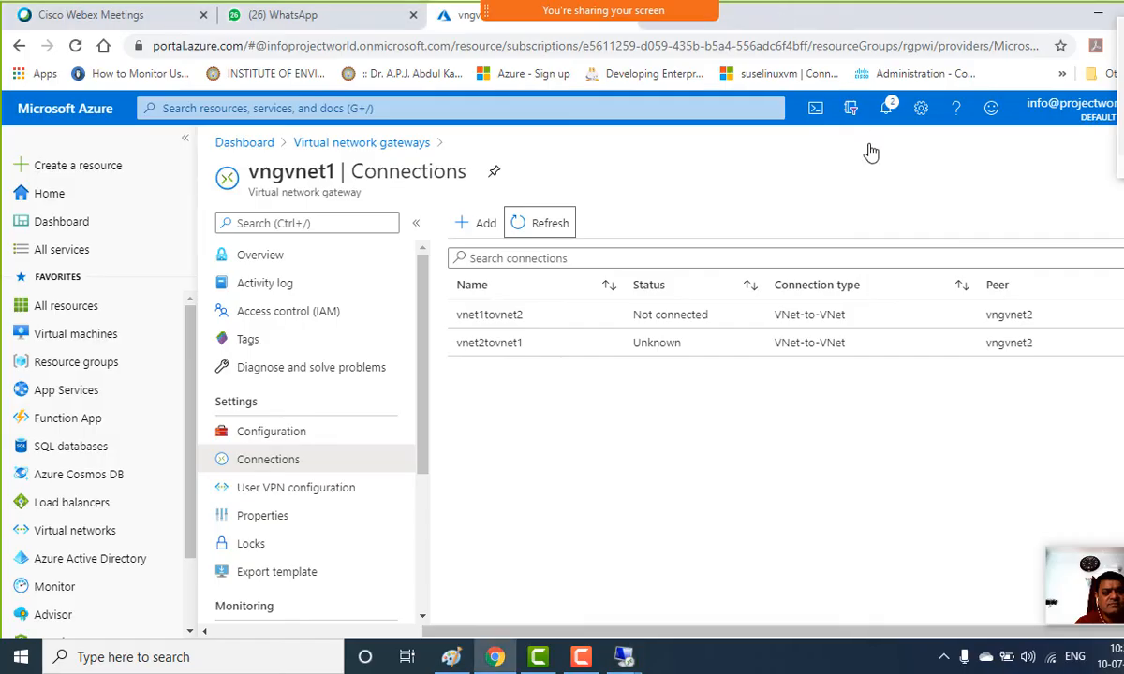
click(541, 221)
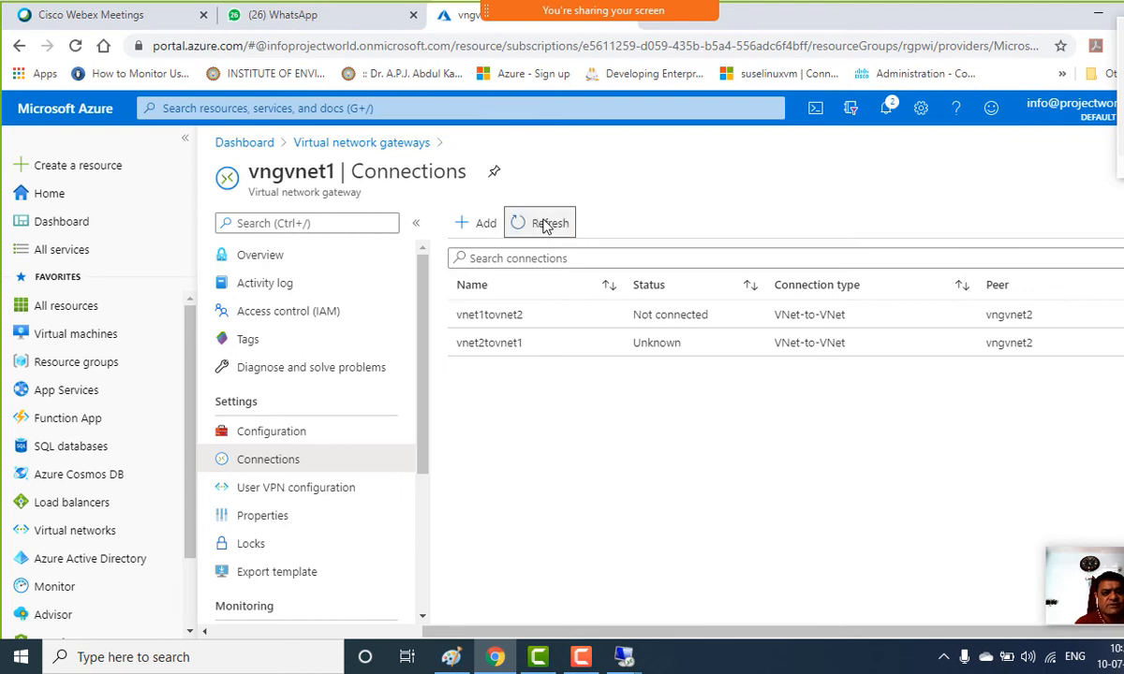
click(555, 234)
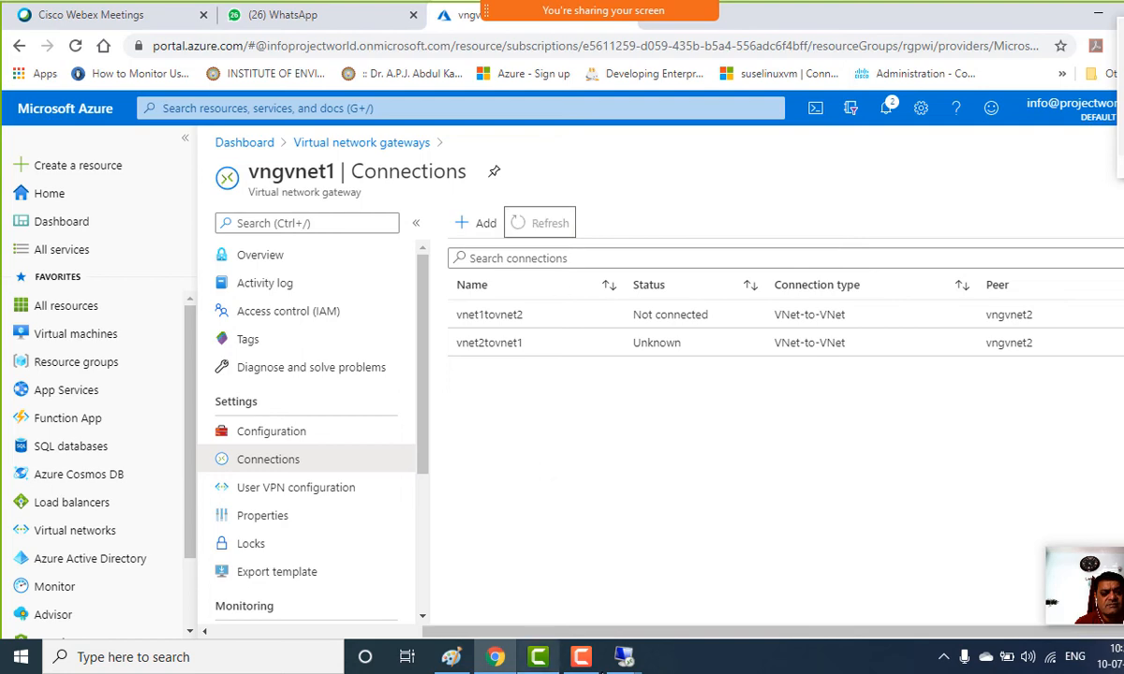
mouse_move(623, 661)
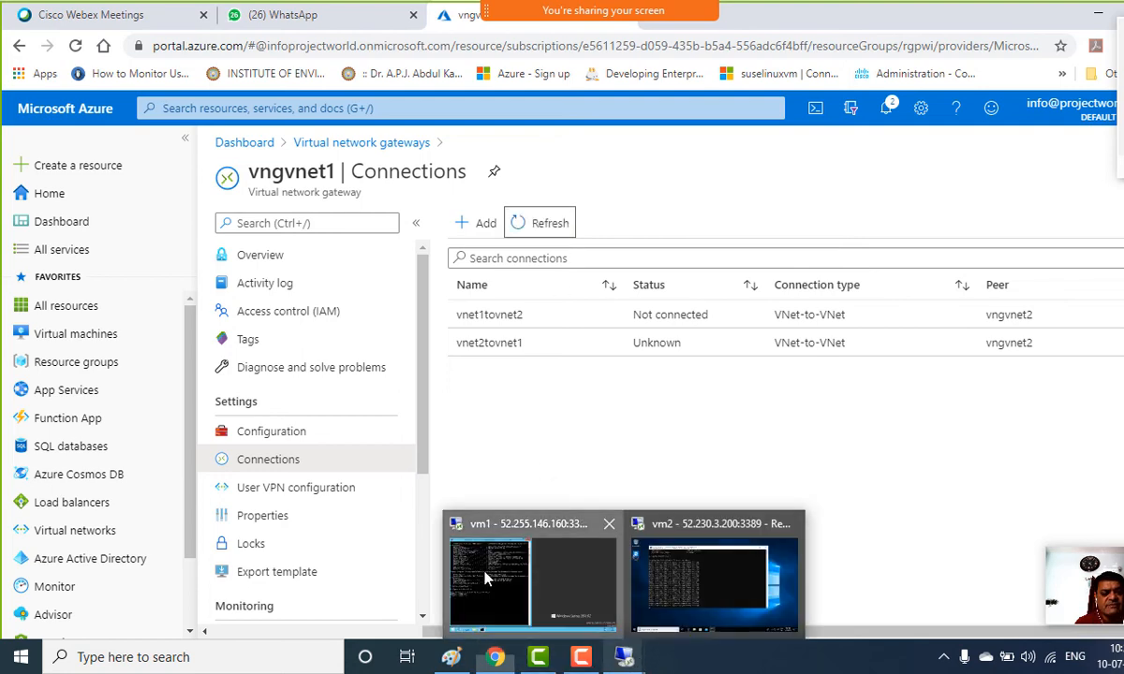
click(532, 576)
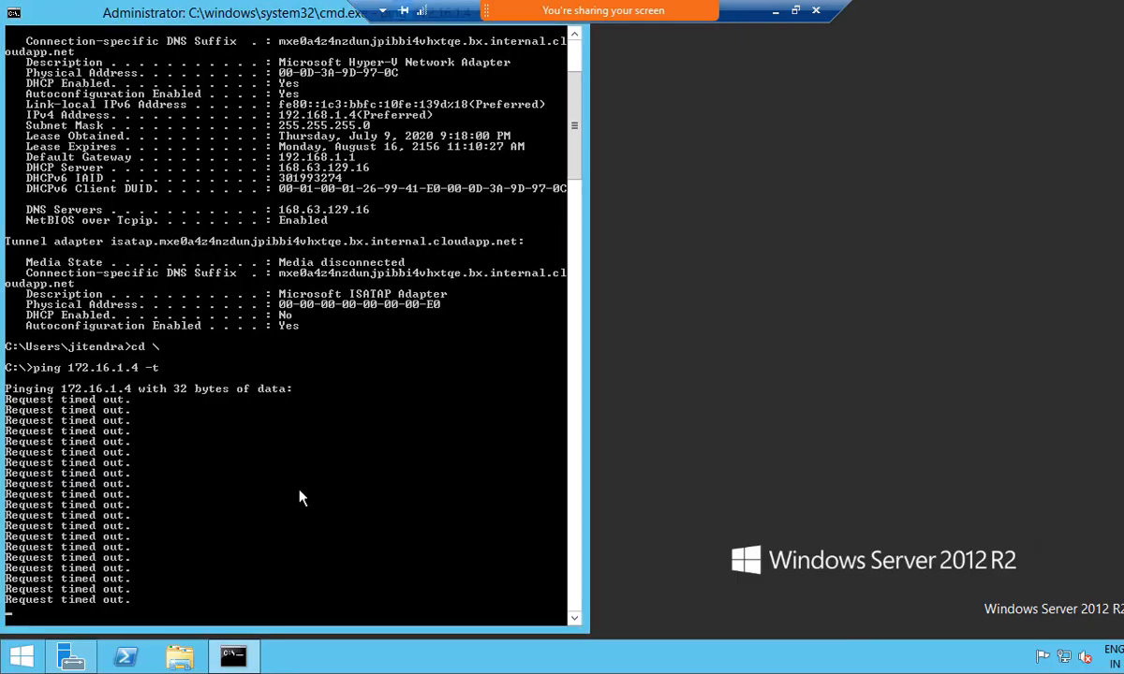
Step: Shrink vm1's ping window and open Control Panel through the Start menu search
scroll(284, 480, down, 2)
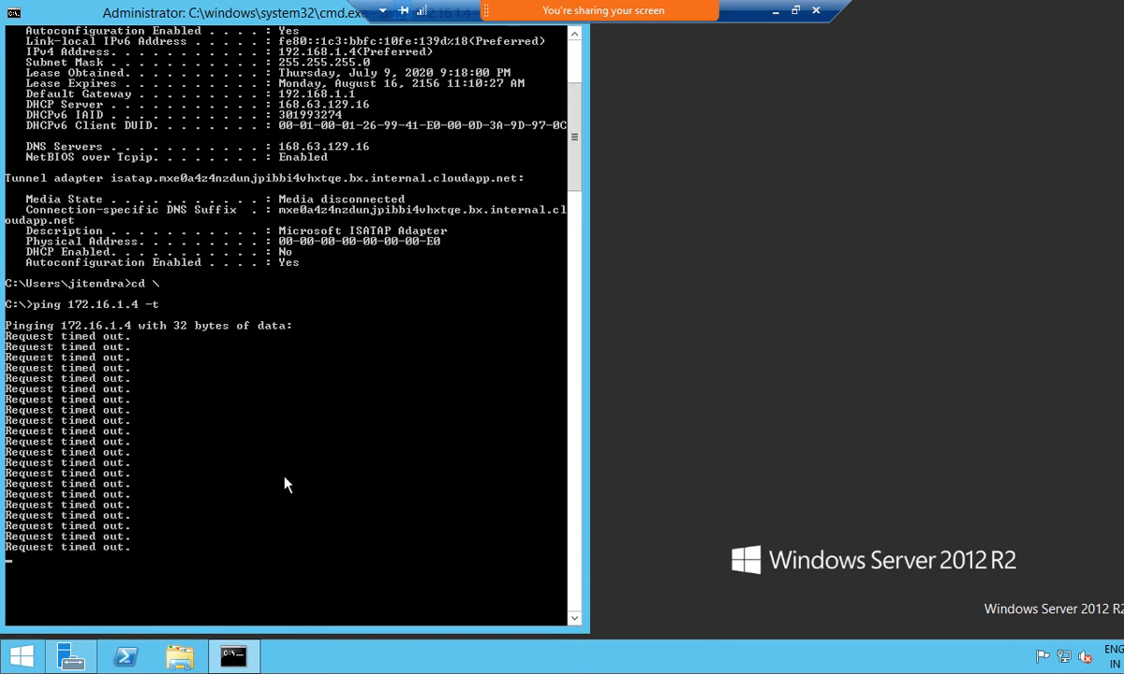
drag(180, 26, 299, 81)
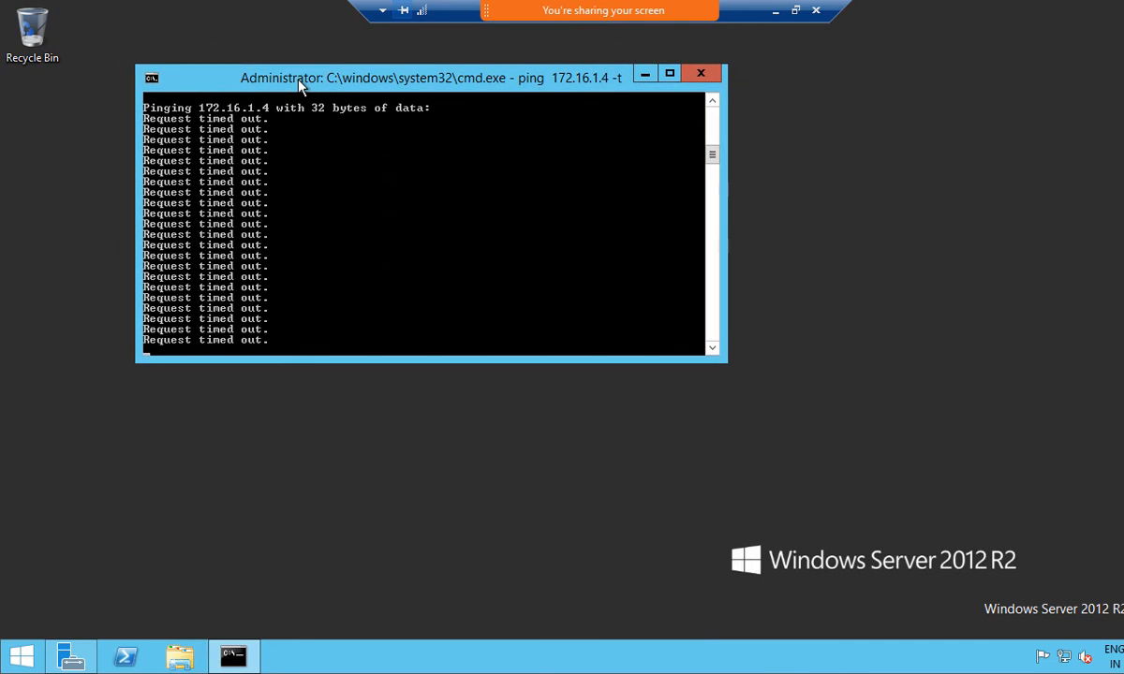
mouse_move(714, 12)
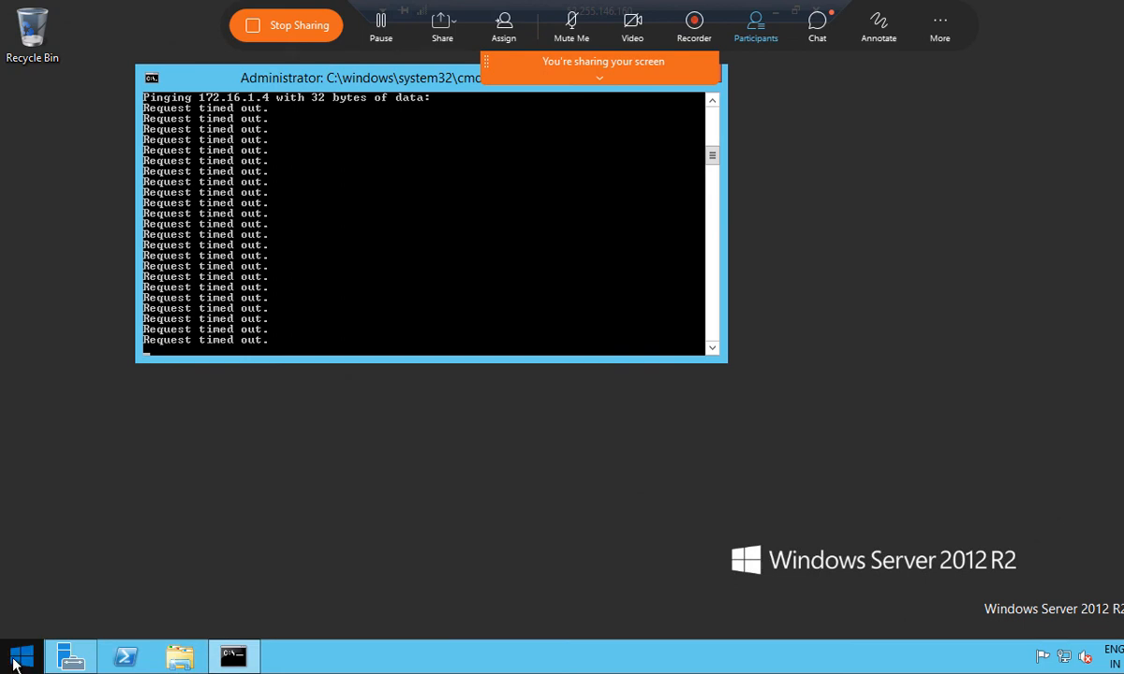
right_click(21, 662)
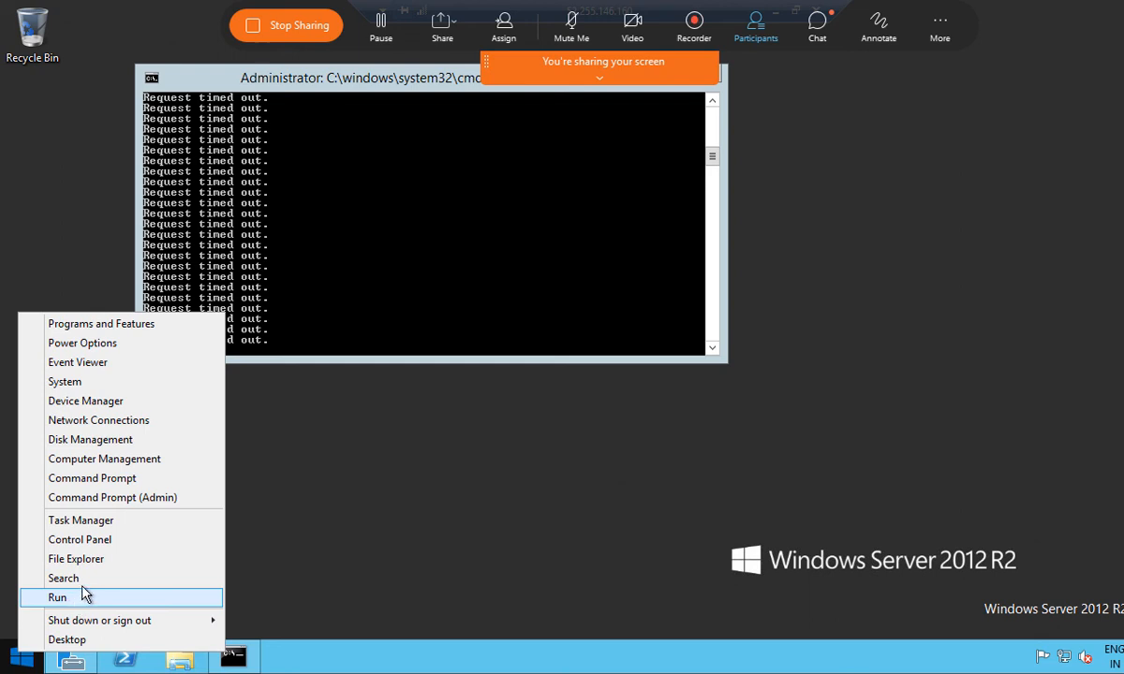
click(89, 589)
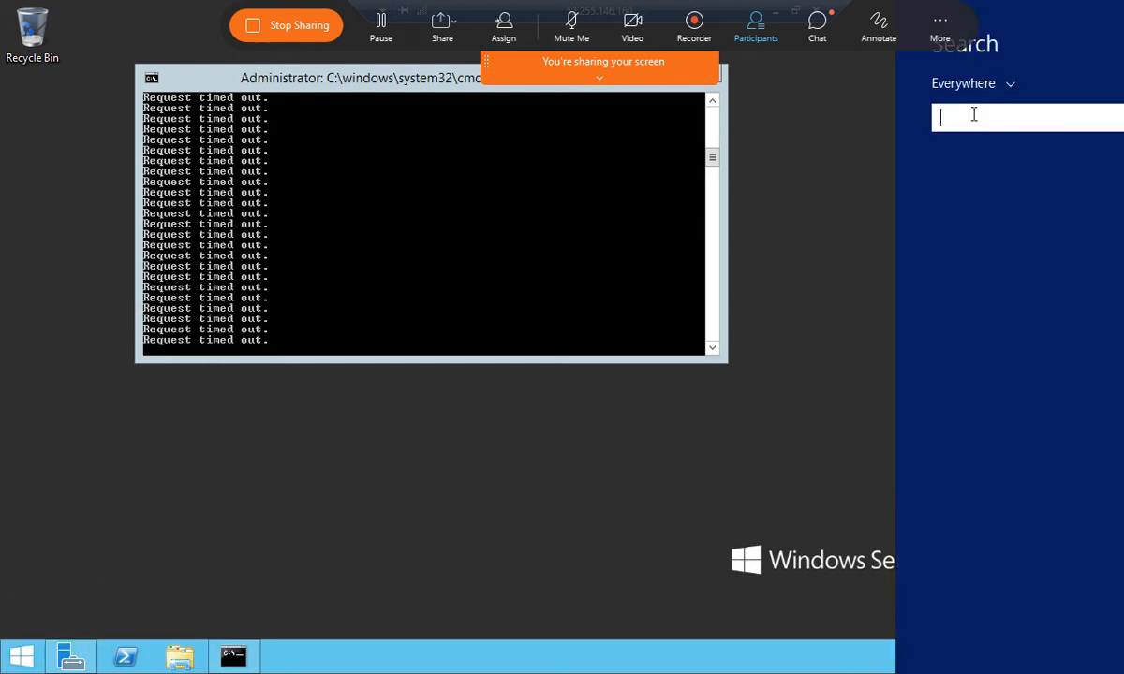
text(control)
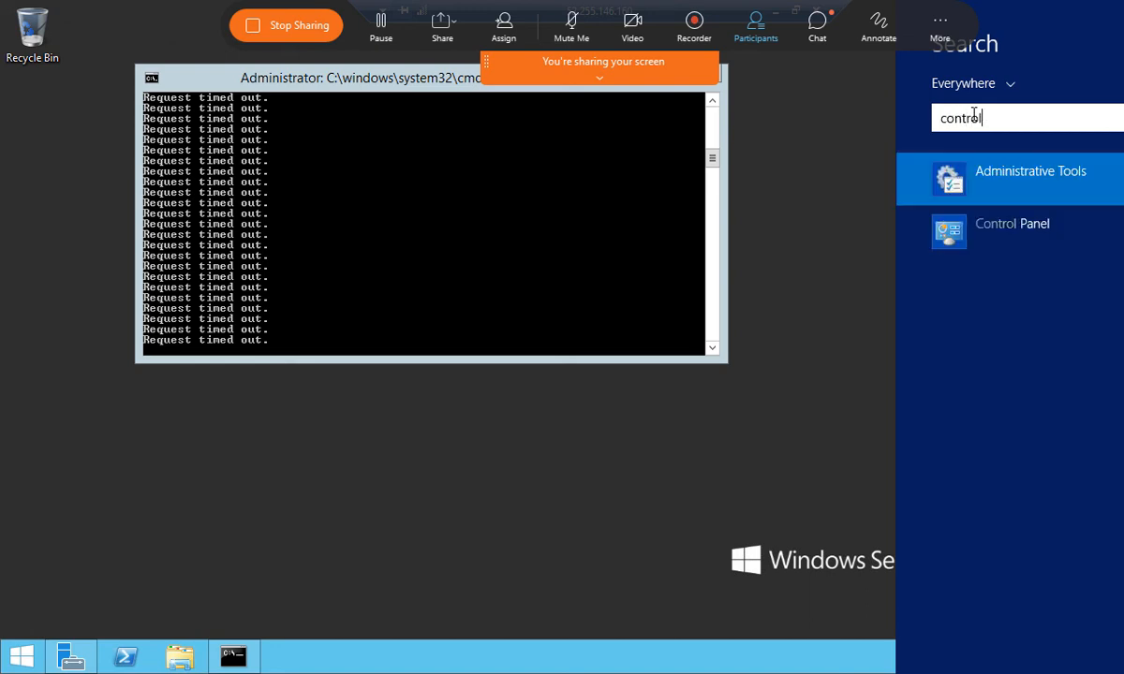
key(Down)
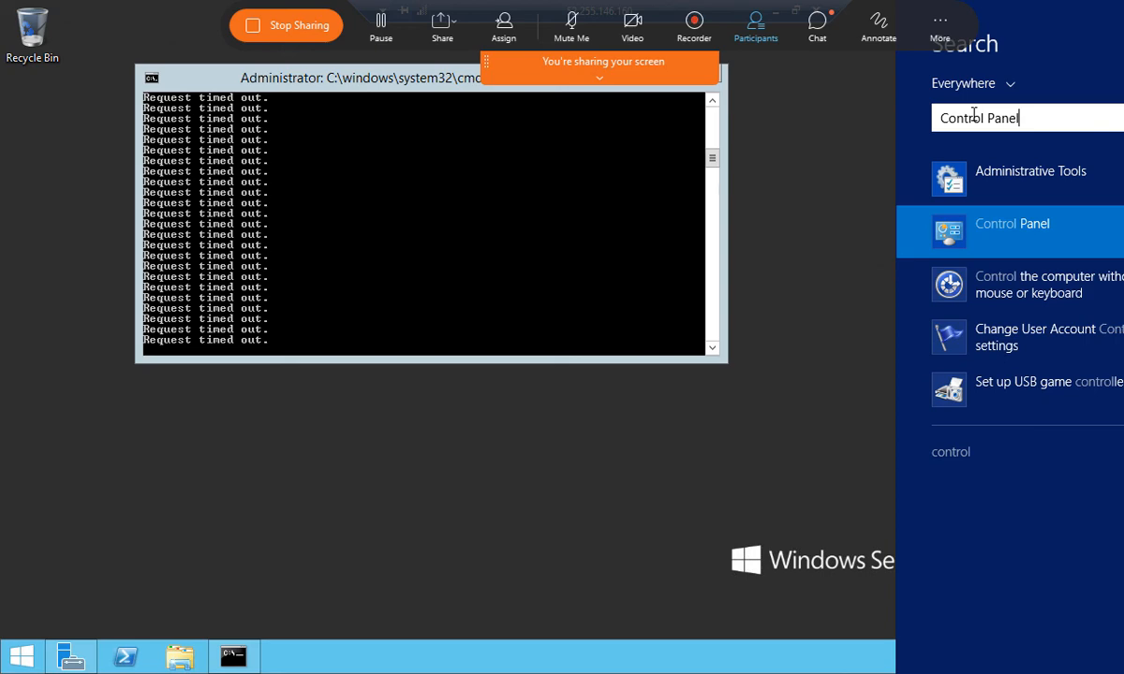
key(Return)
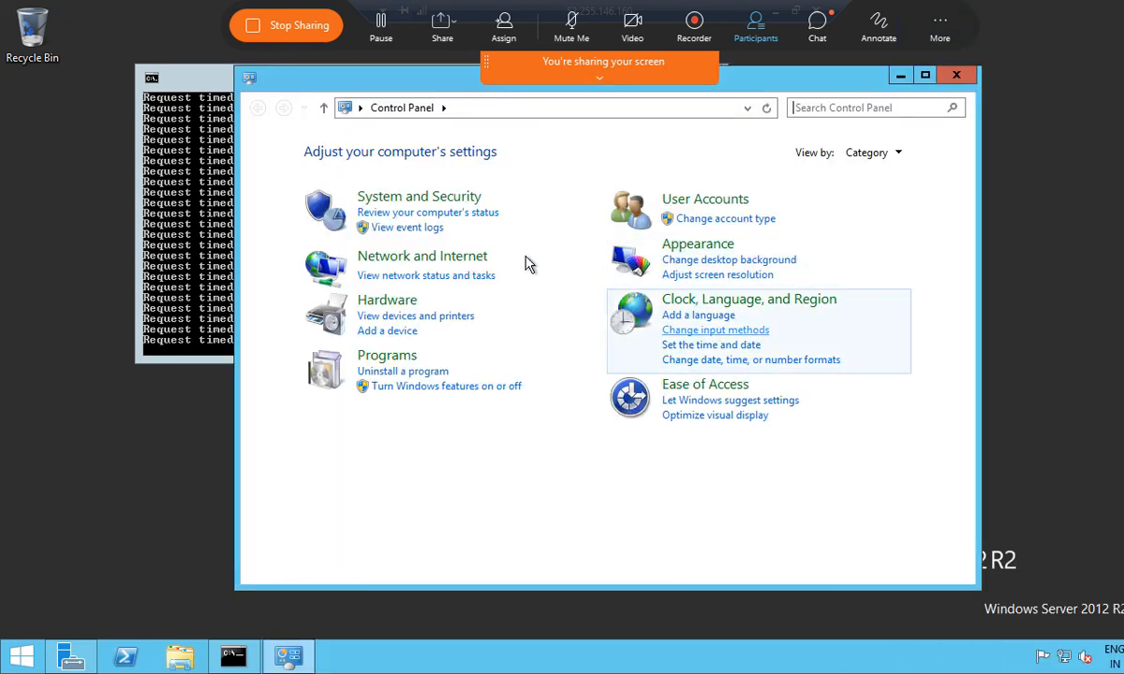
Step: Show System and Security > Windows Firewall beside the ping output, then minimize the vm1 session
click(424, 206)
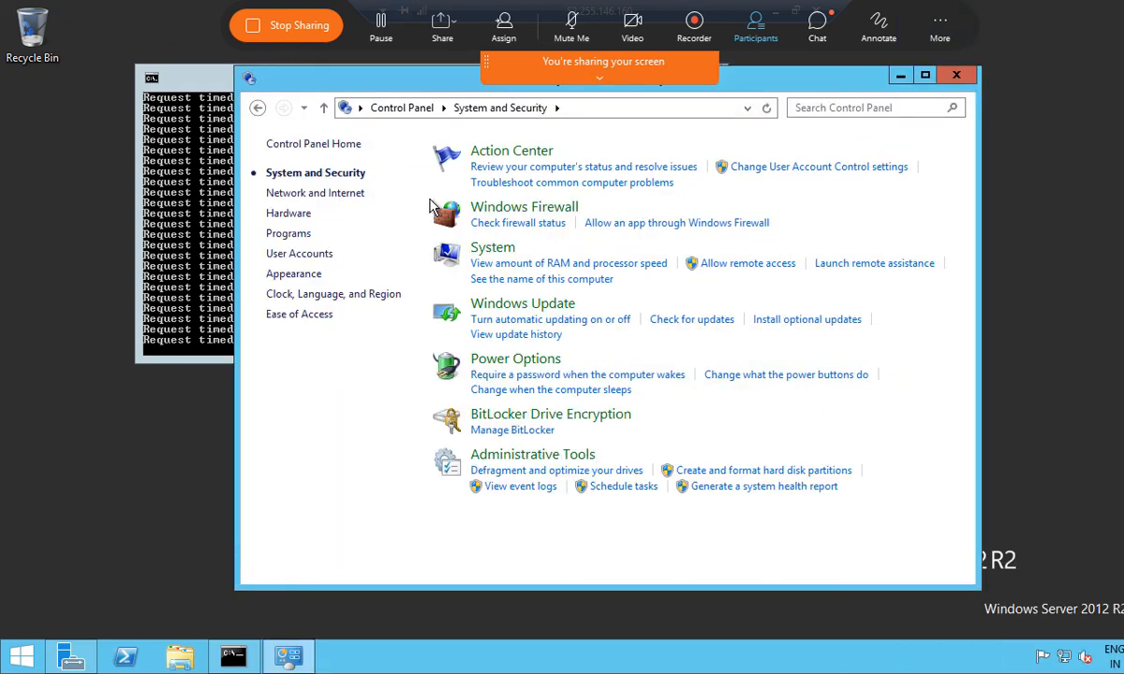
click(538, 216)
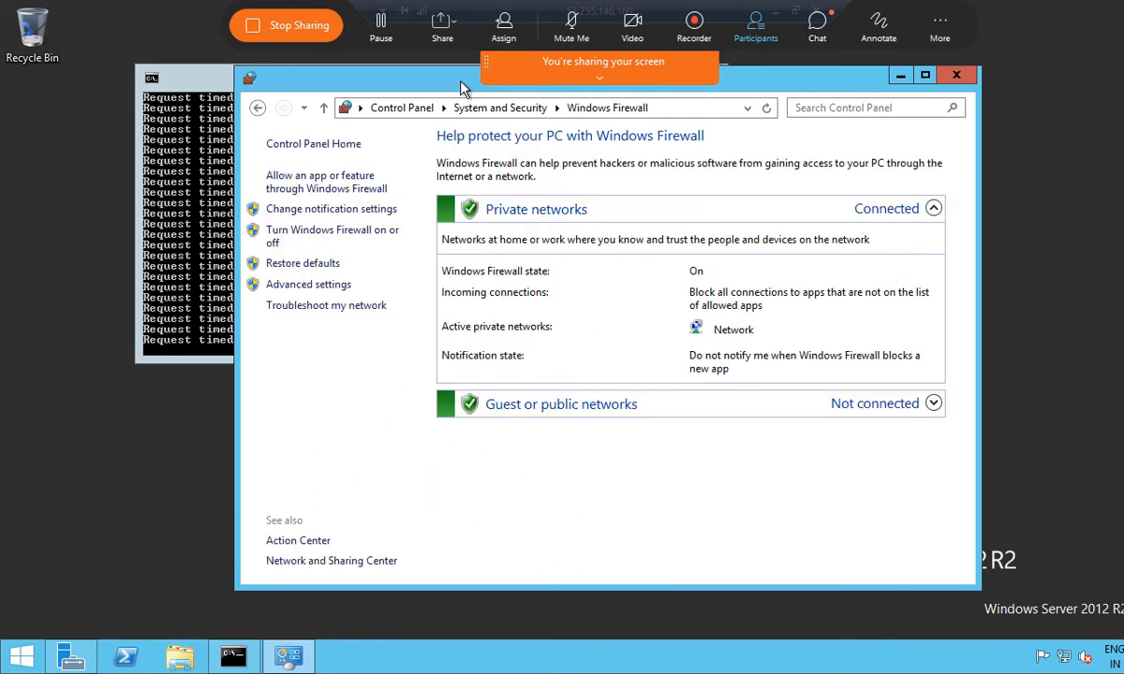
drag(394, 74, 416, 150)
drag(468, 307, 448, 362)
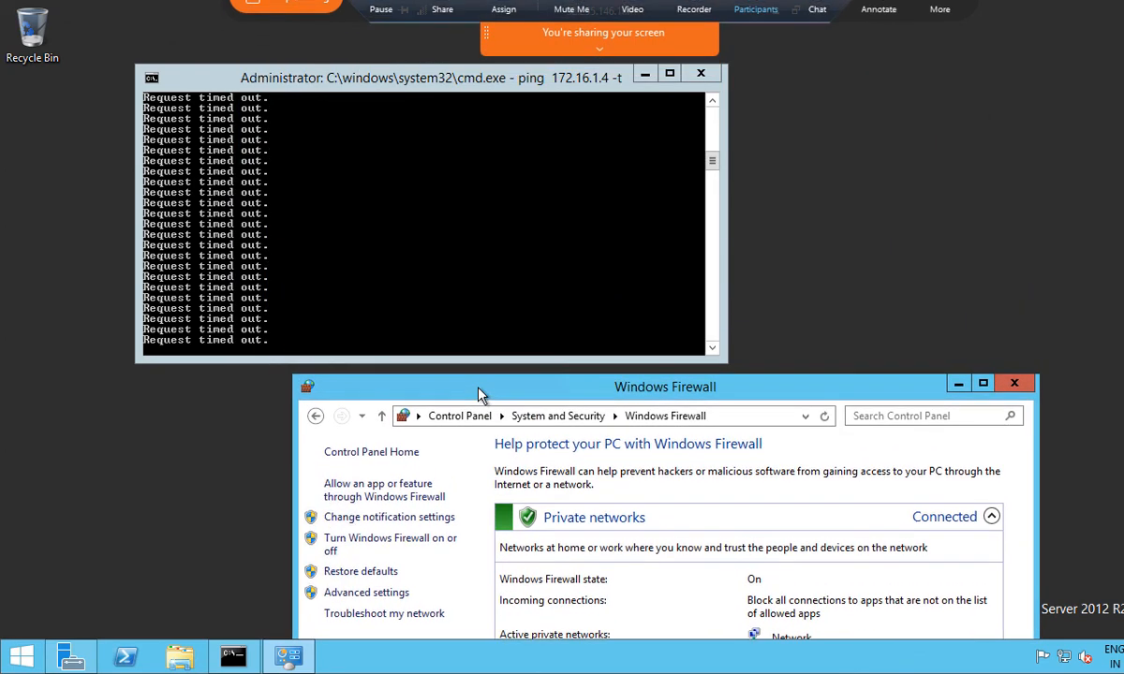
mouse_move(777, 27)
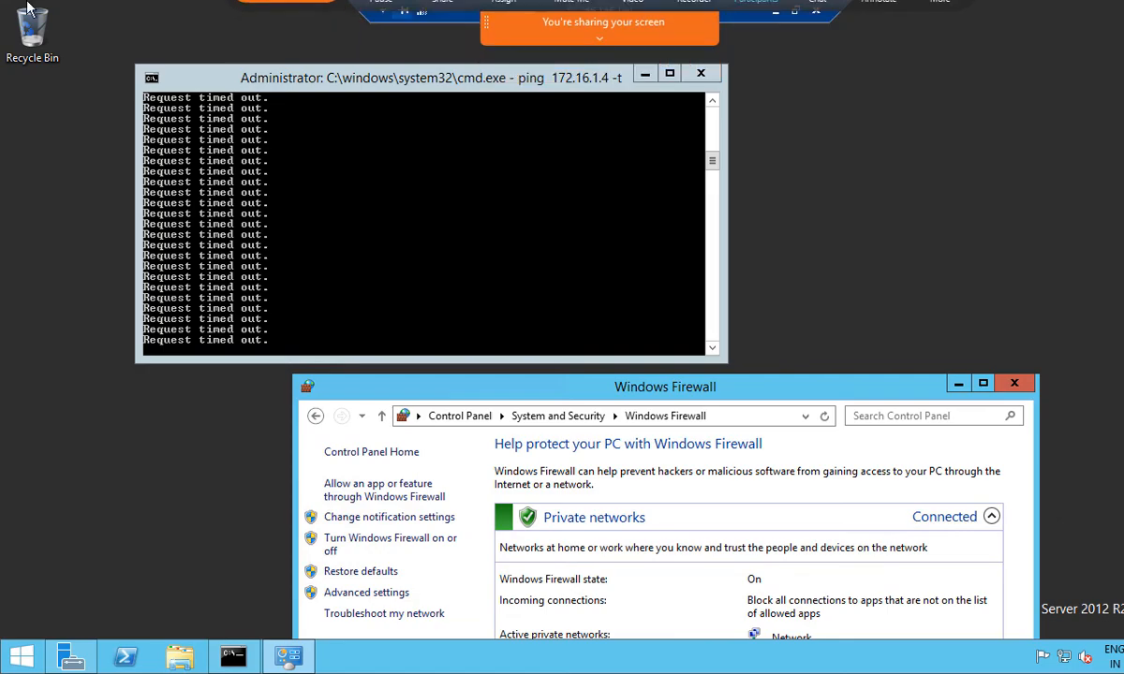
click(778, 12)
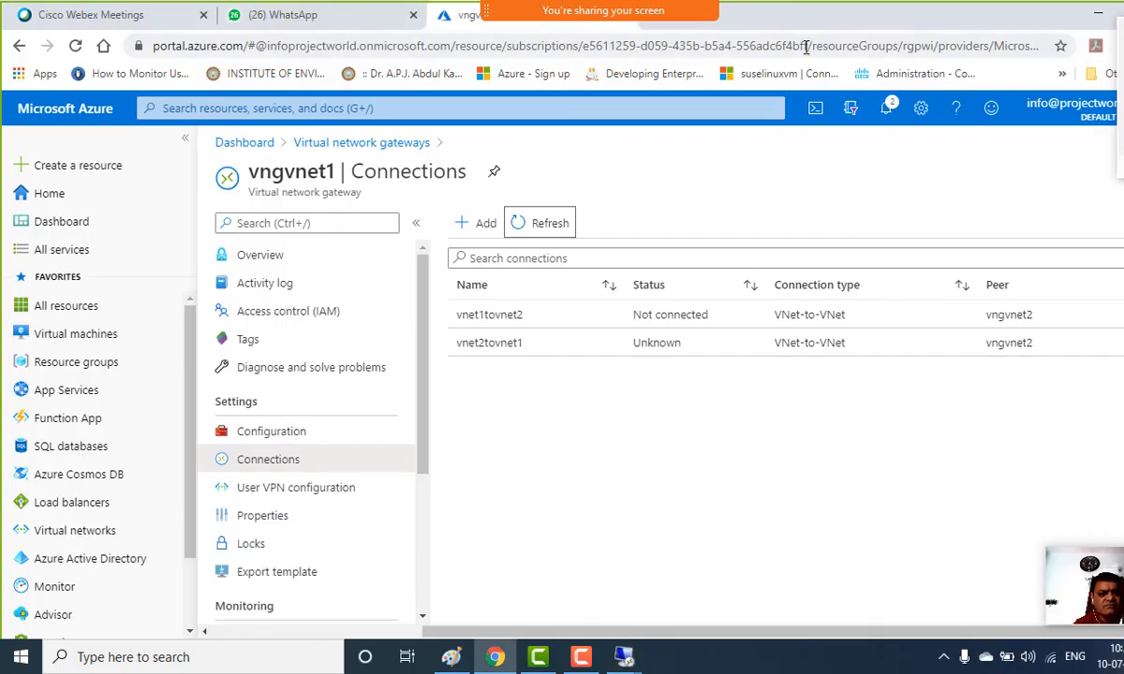
Step: Check both remote sessions, move vm1's firewall window up, and refresh vngvnet1's connection statuses
mouse_move(632, 649)
click(712, 585)
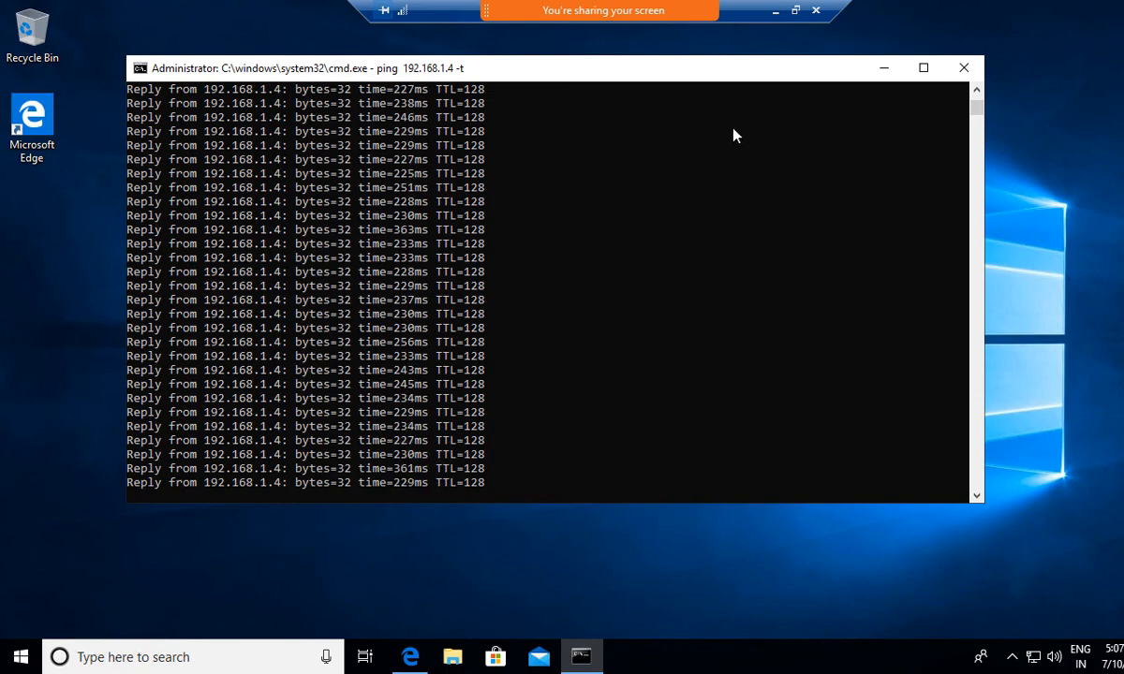
click(776, 11)
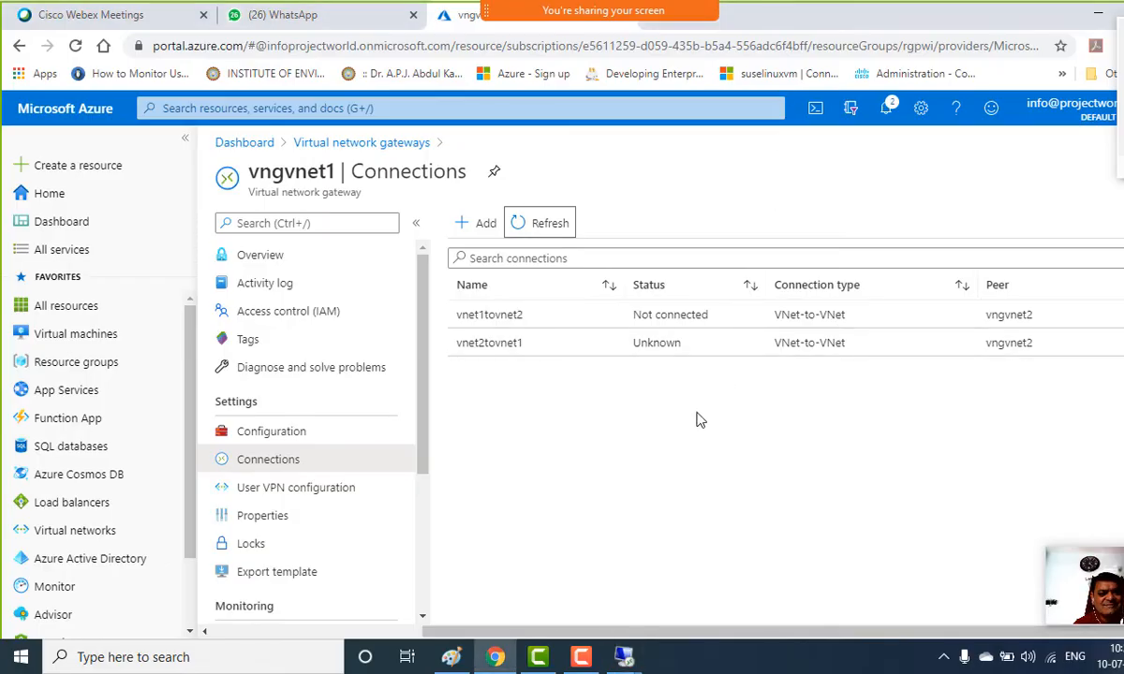
click(542, 234)
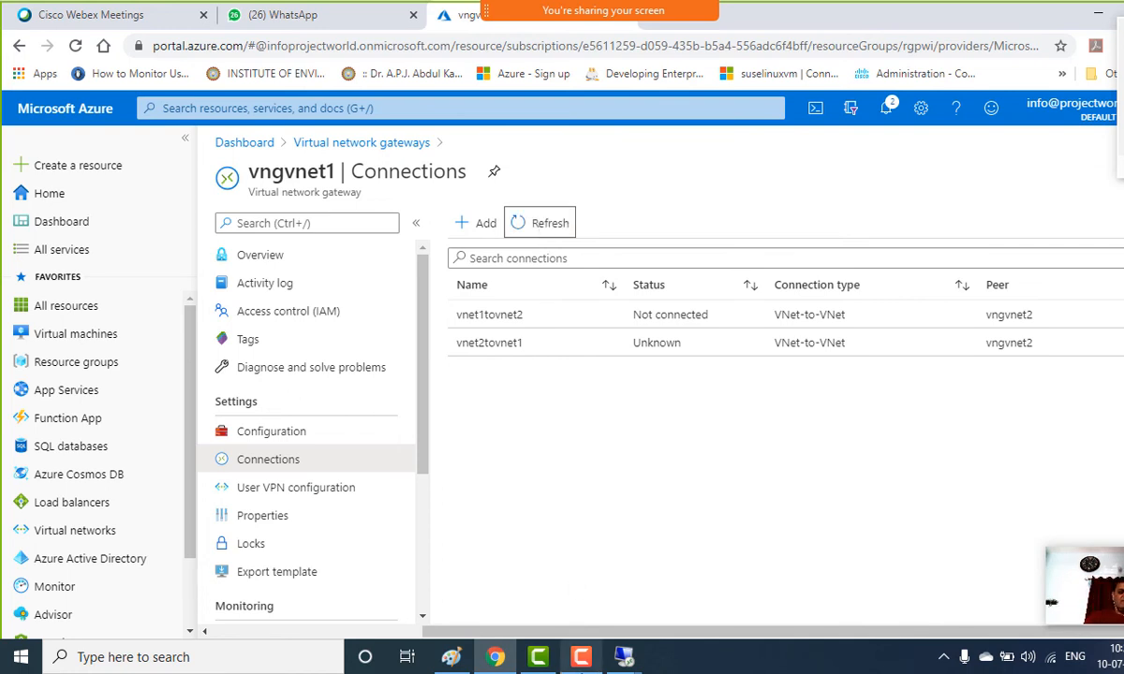
click(623, 658)
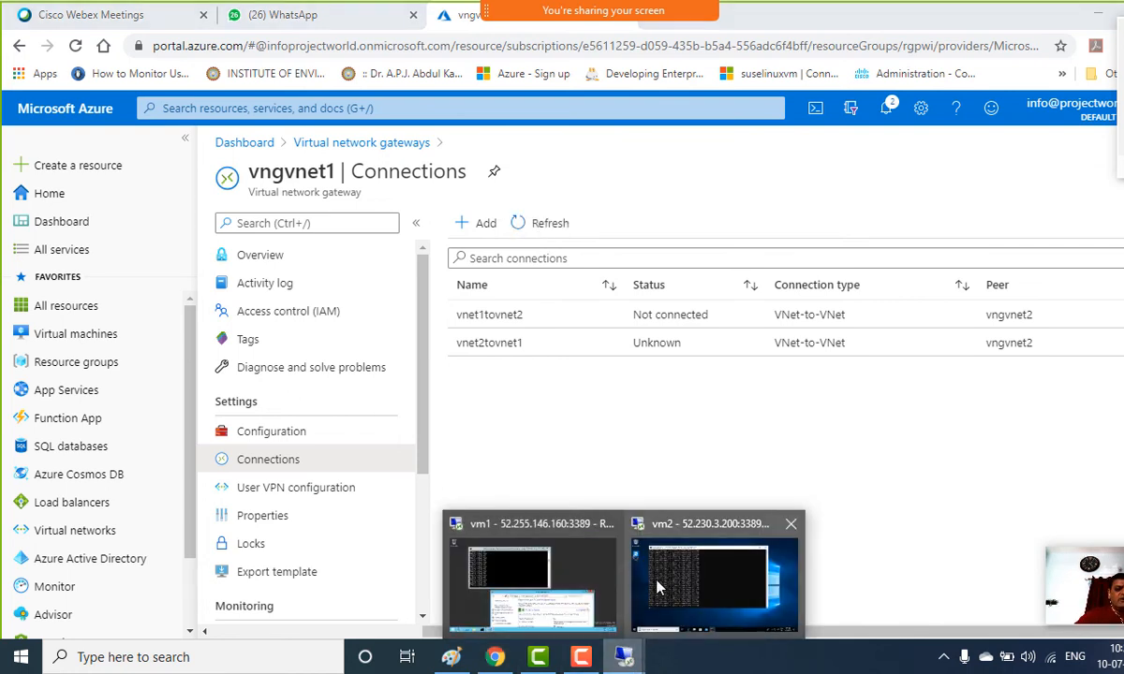
click(590, 590)
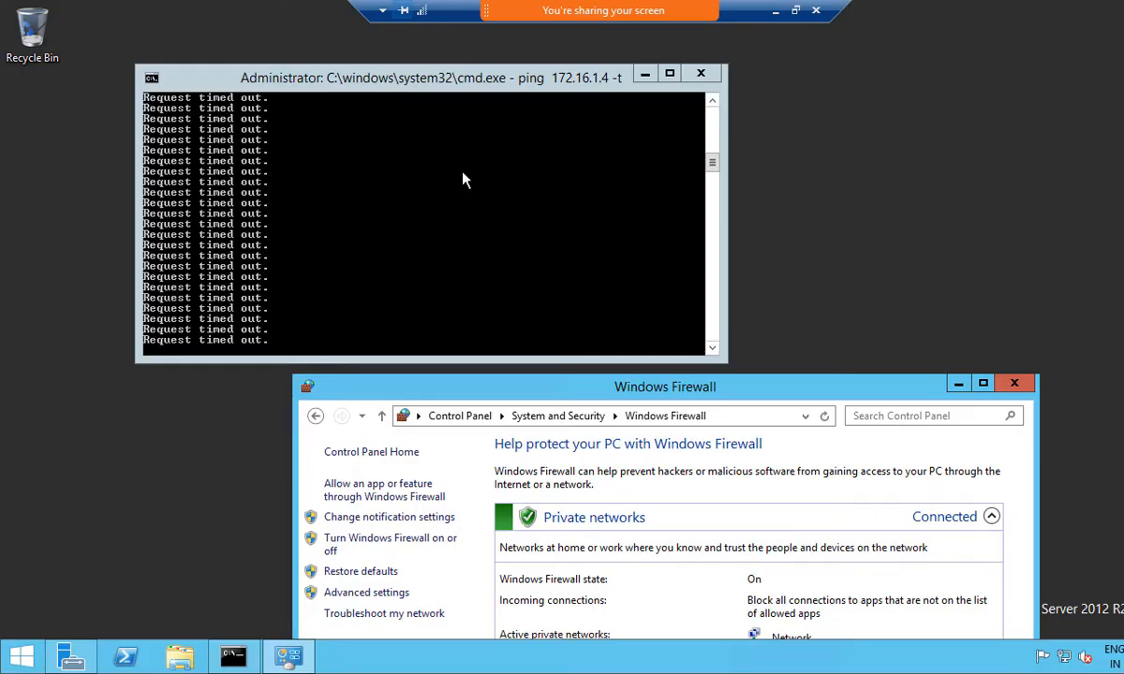
drag(635, 395, 681, 178)
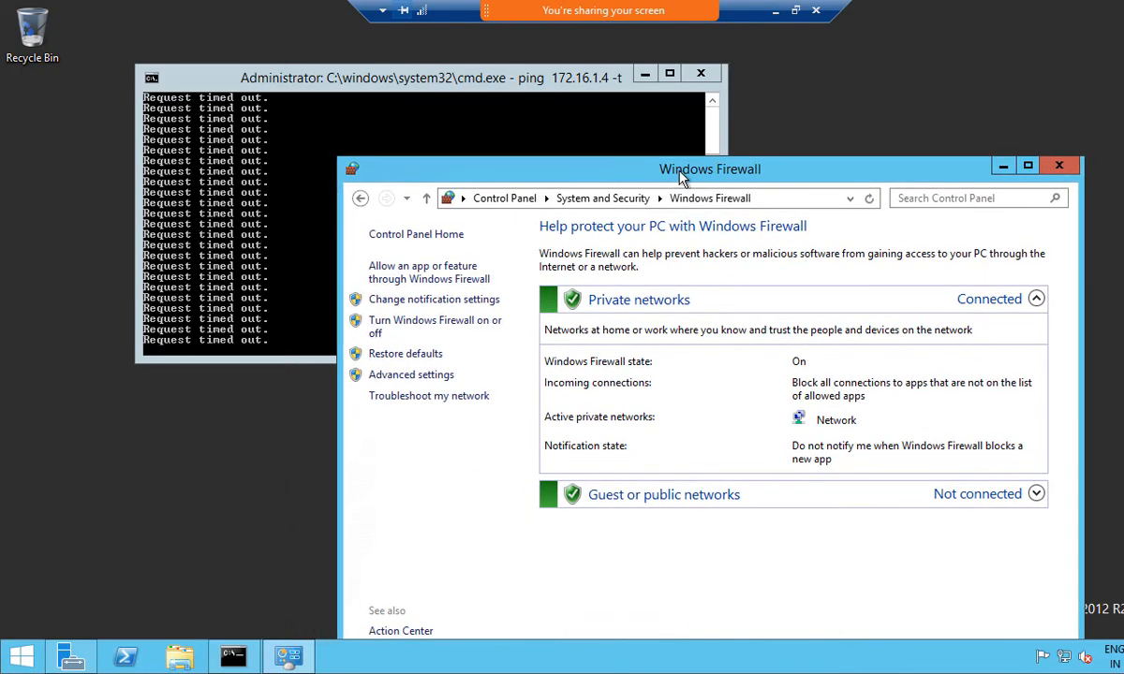
click(777, 12)
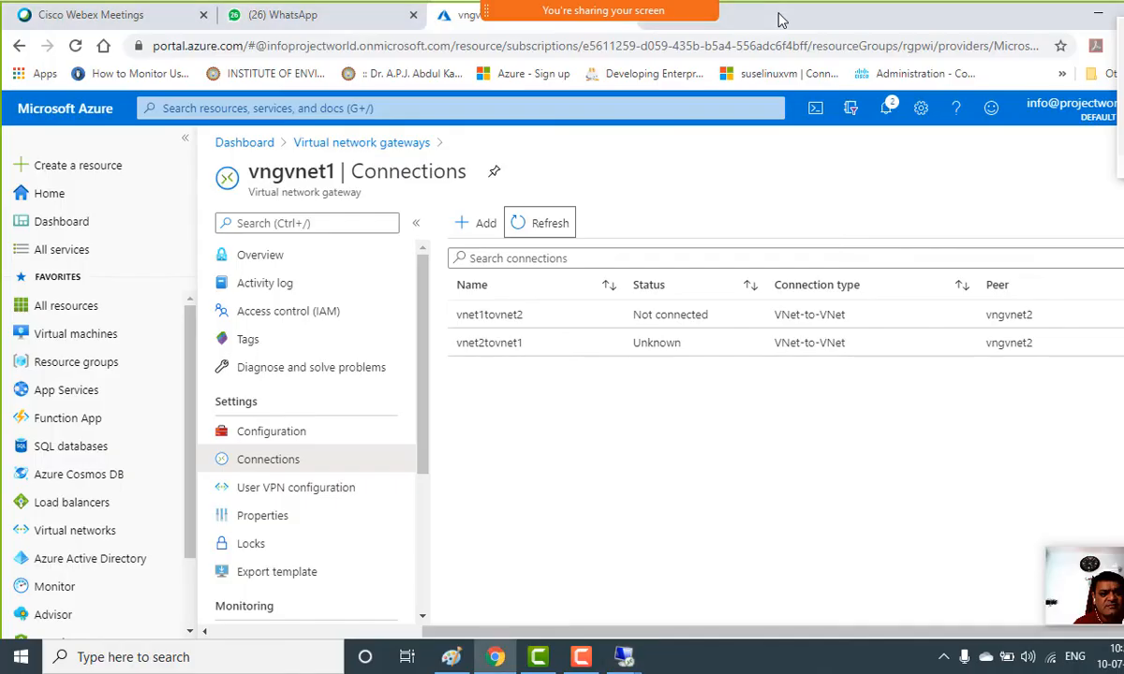
click(547, 222)
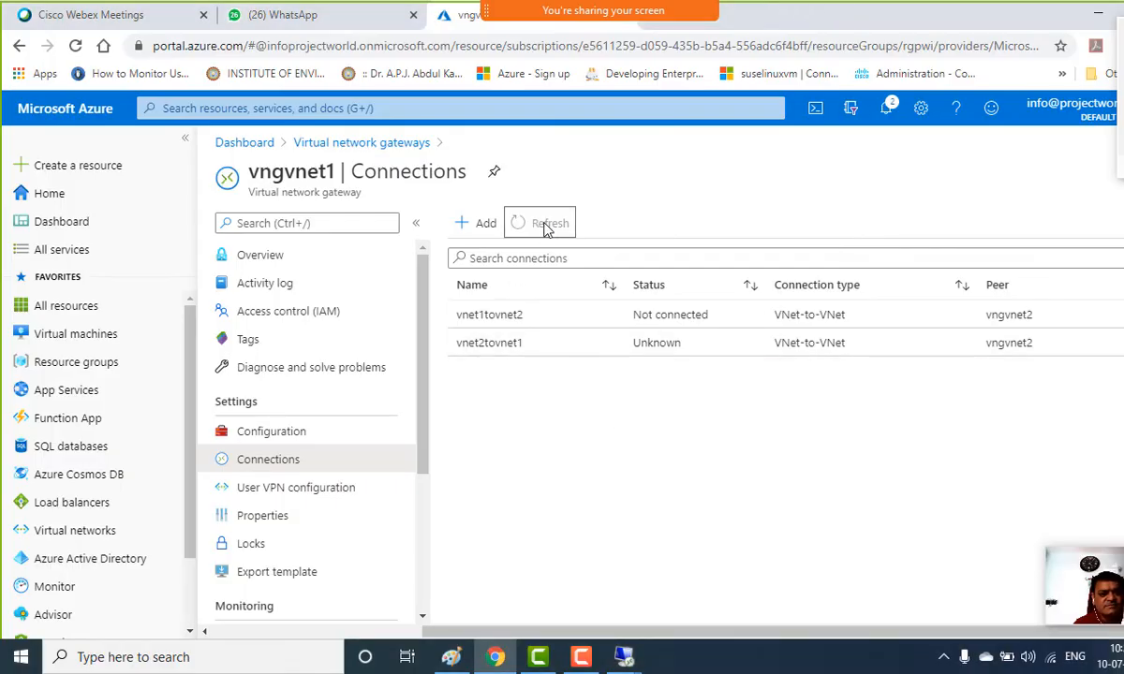
Step: Refresh vngvnet2's connections, then vngvnet1's again: still Not connected and Unknown
click(327, 143)
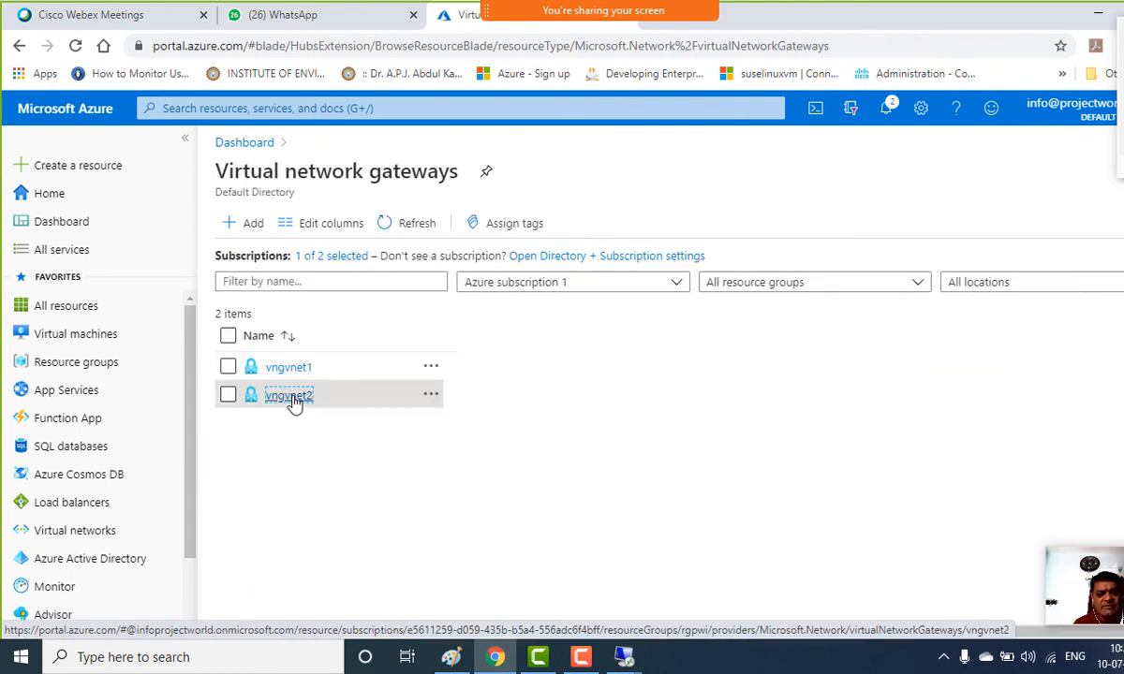
click(292, 397)
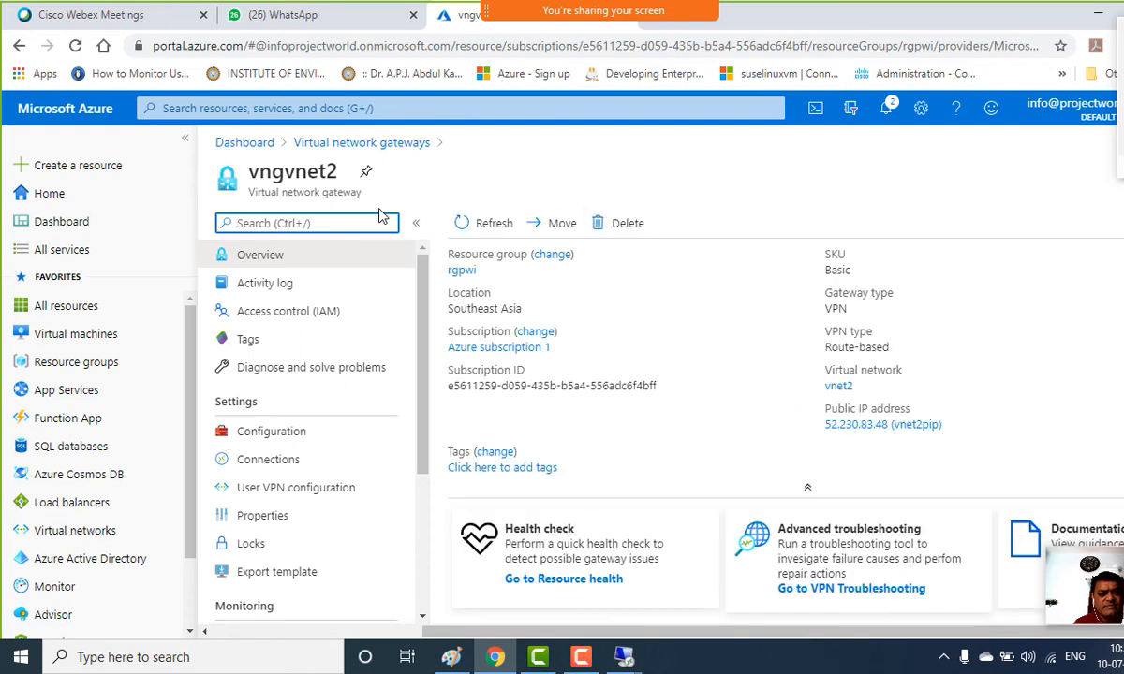
click(281, 460)
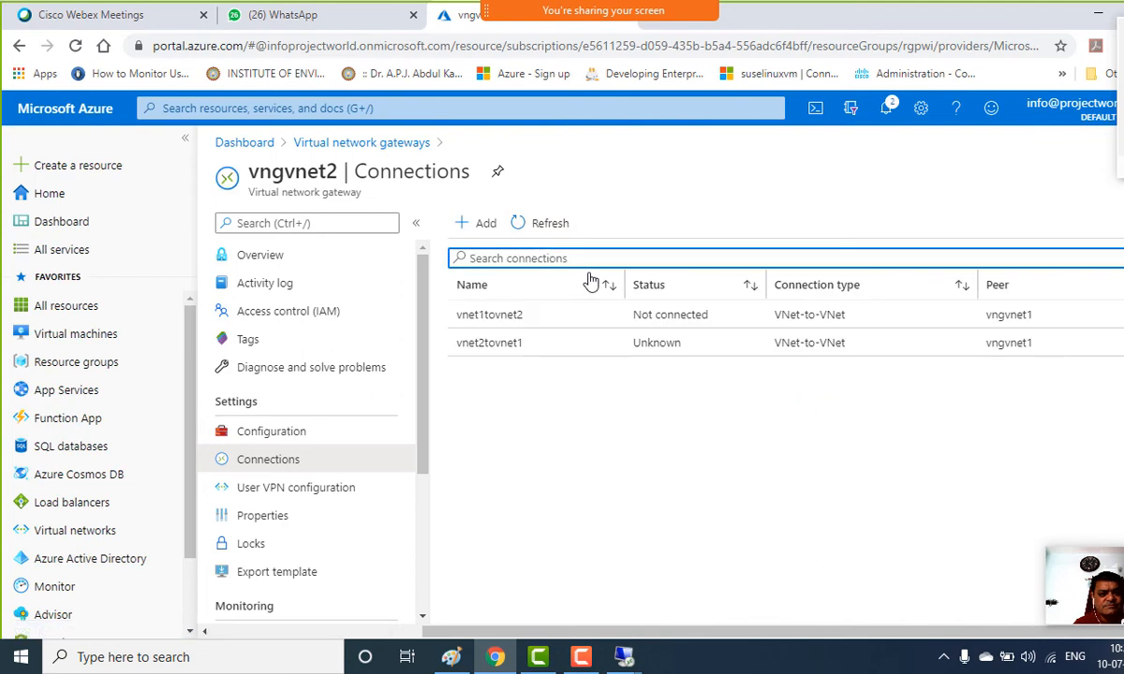
click(548, 224)
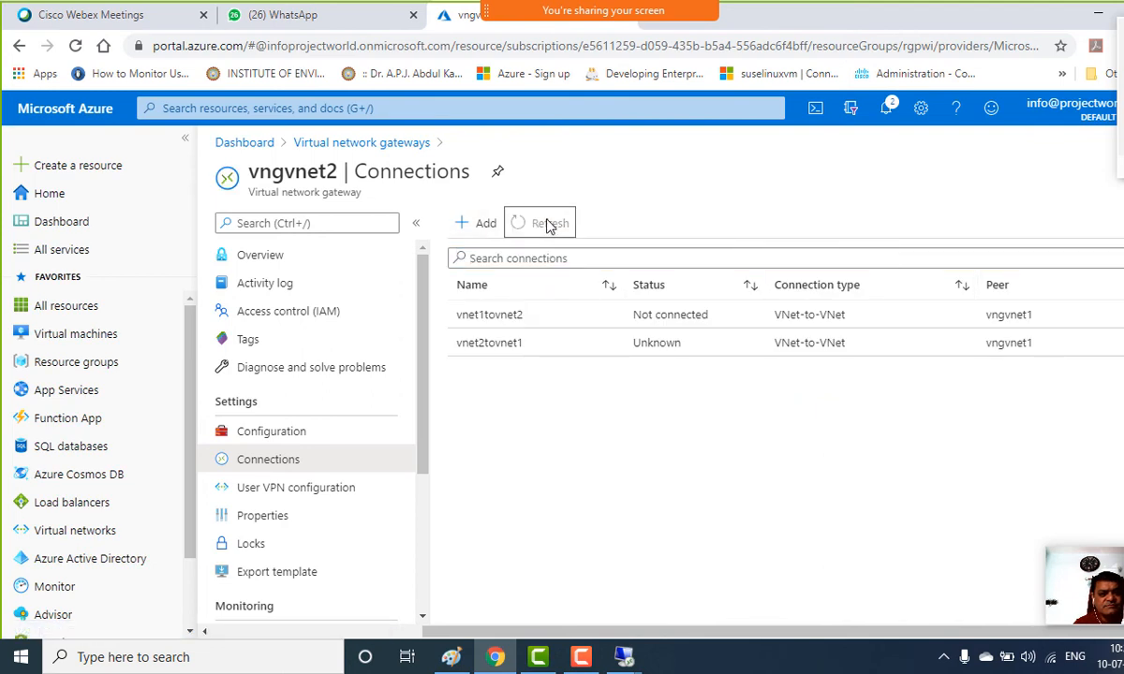
click(391, 146)
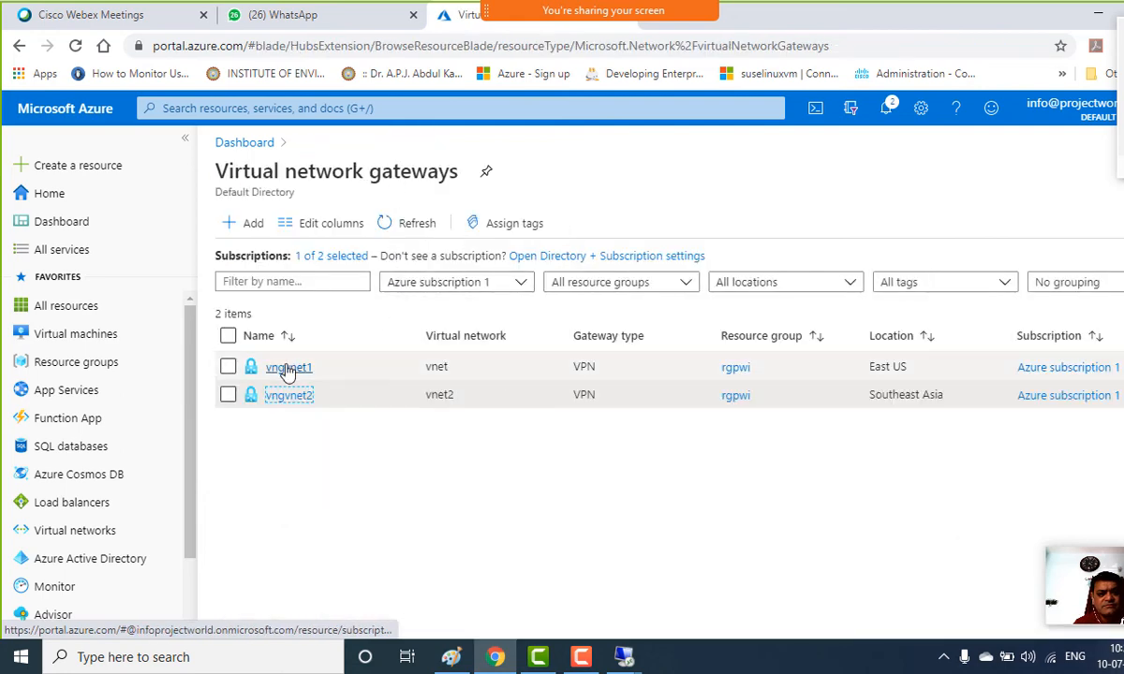
click(276, 367)
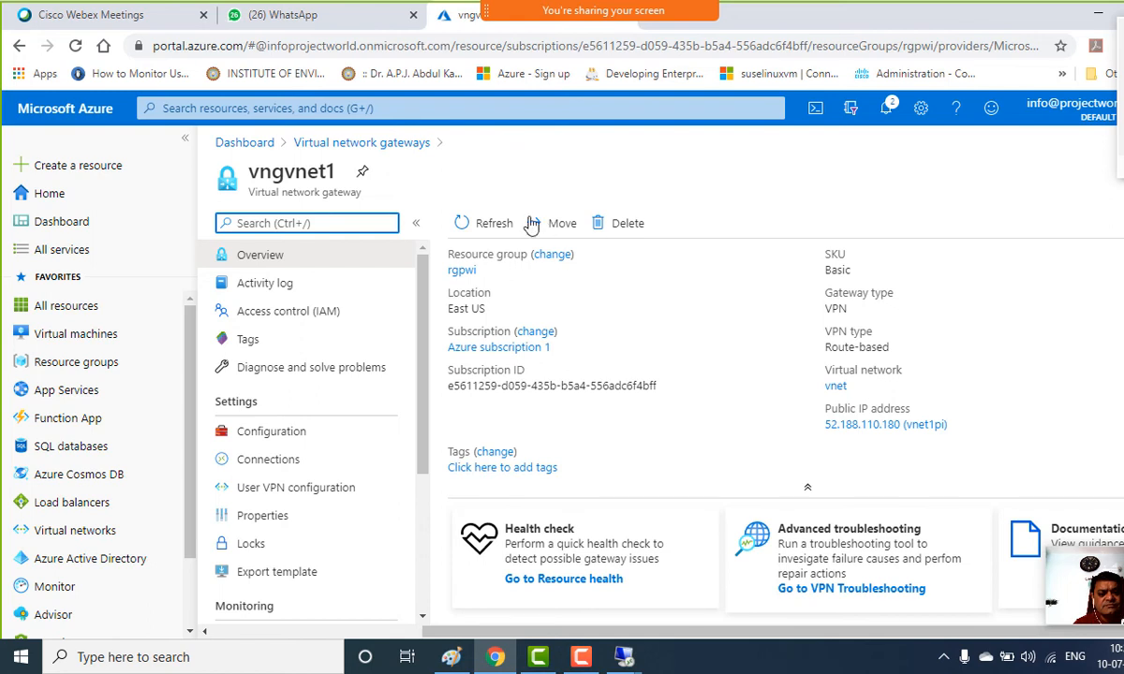
click(271, 459)
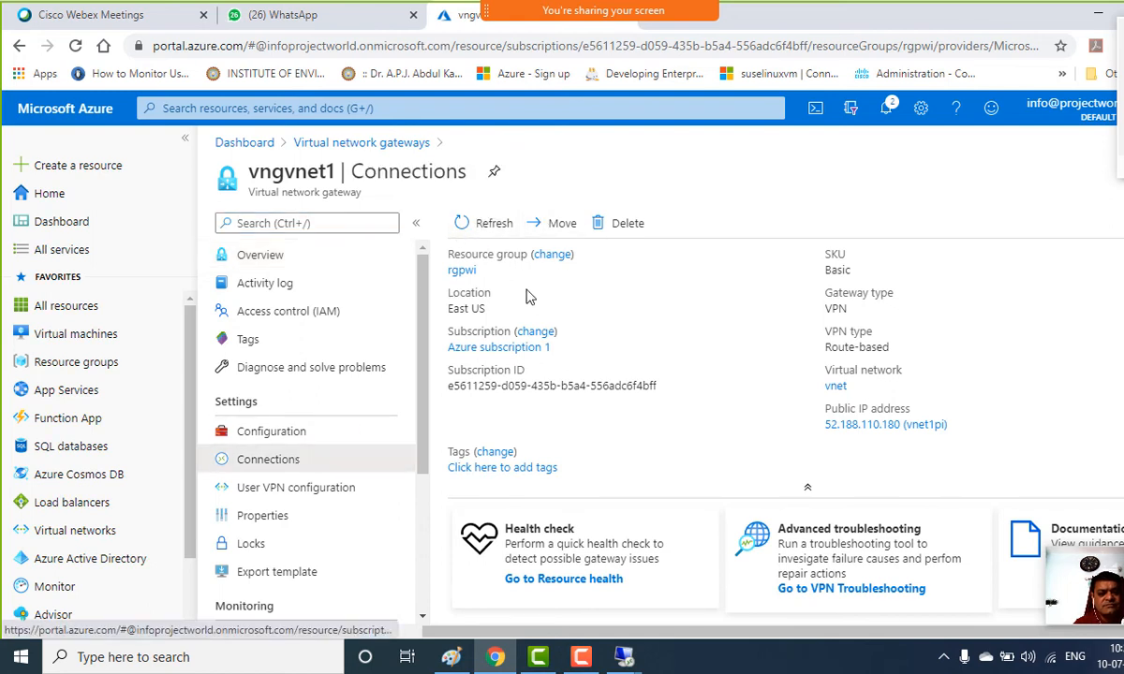
click(560, 225)
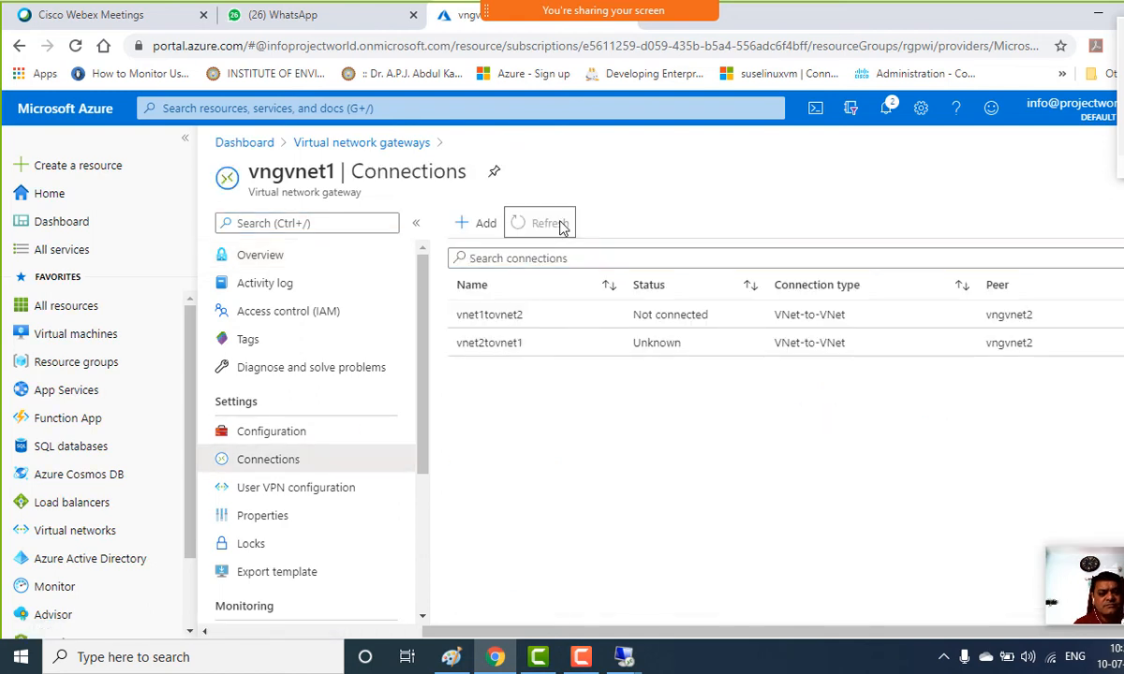
click(561, 224)
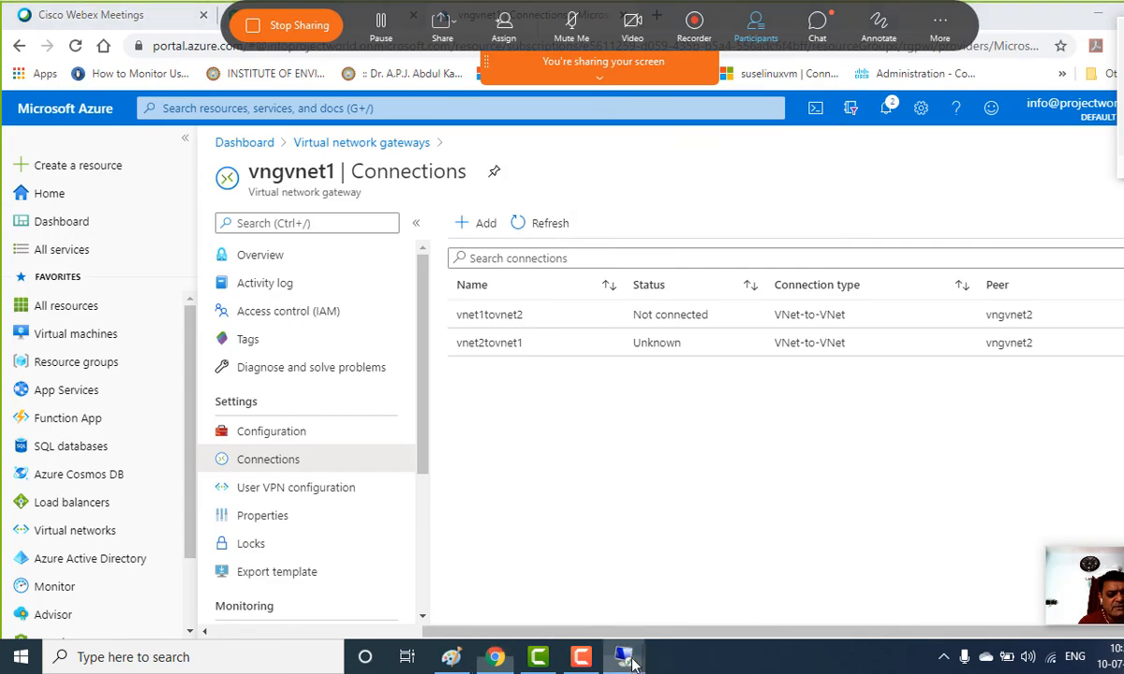
click(670, 601)
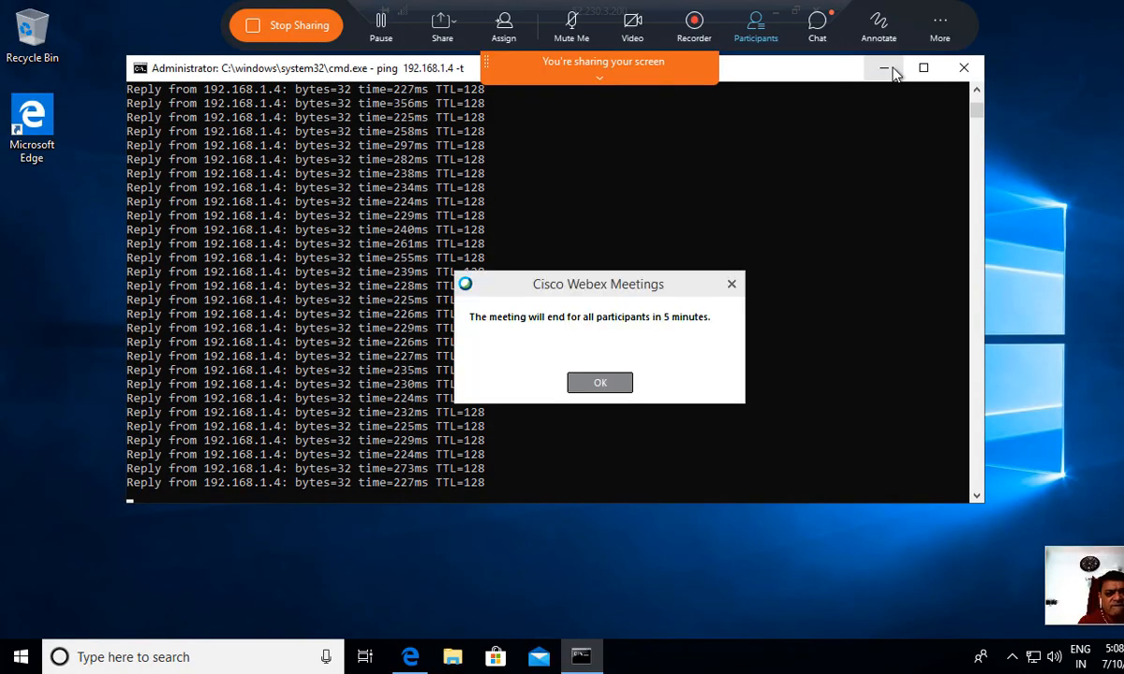
click(597, 386)
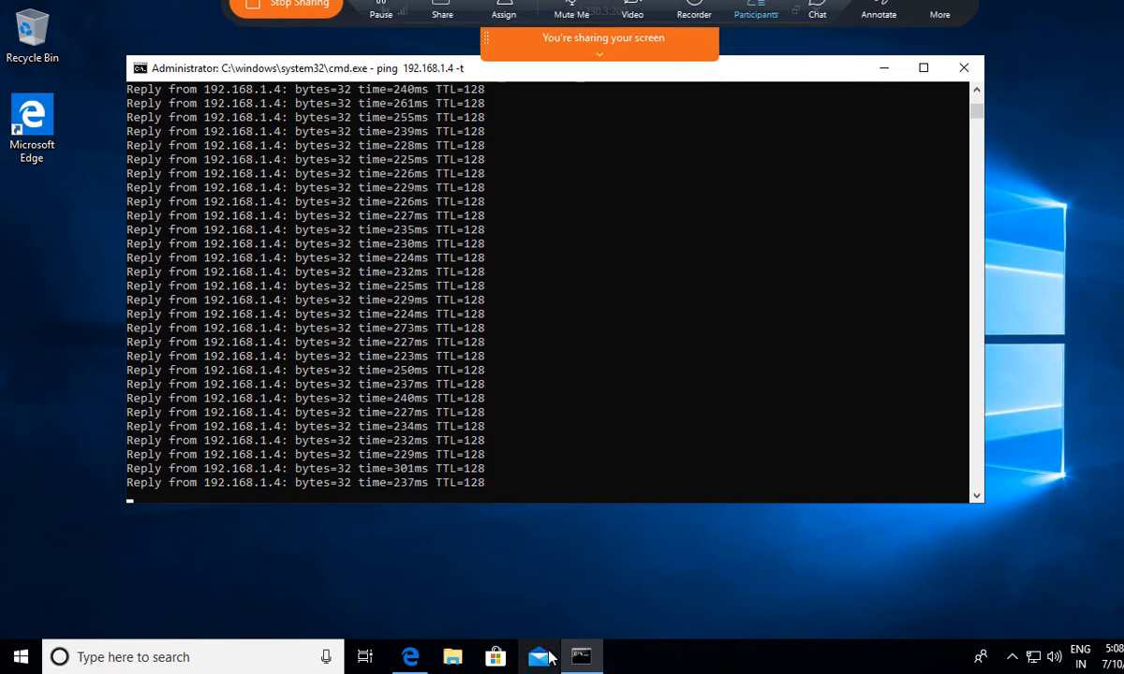
mouse_move(417, 667)
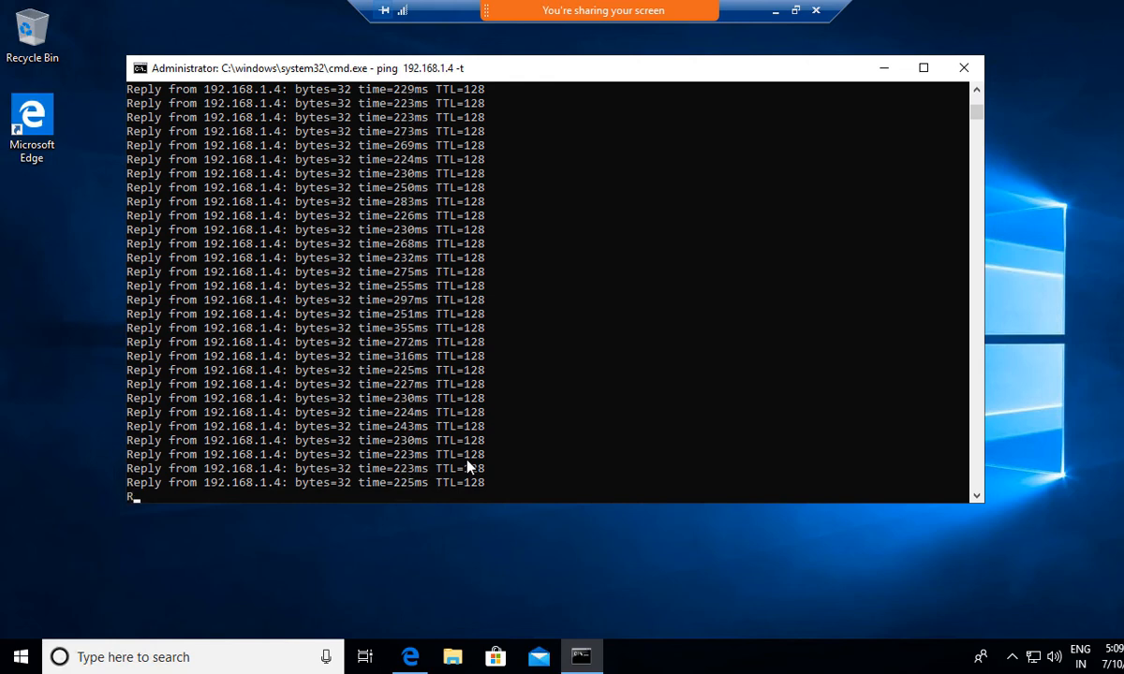
mouse_move(750, 18)
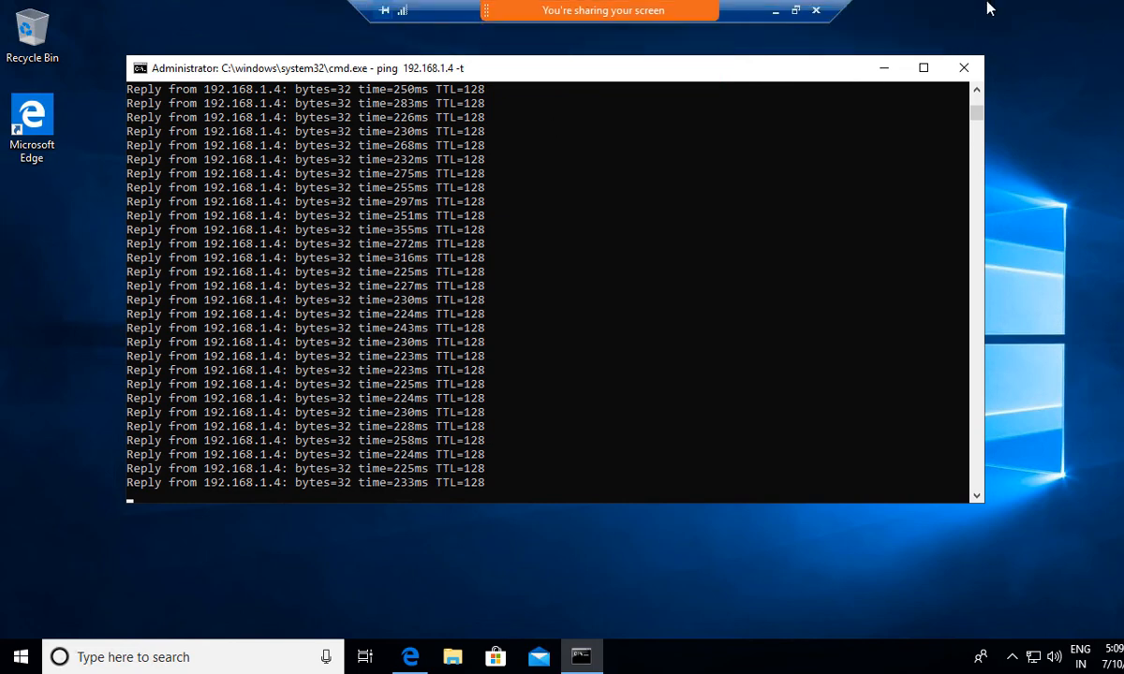
click(777, 12)
click(540, 229)
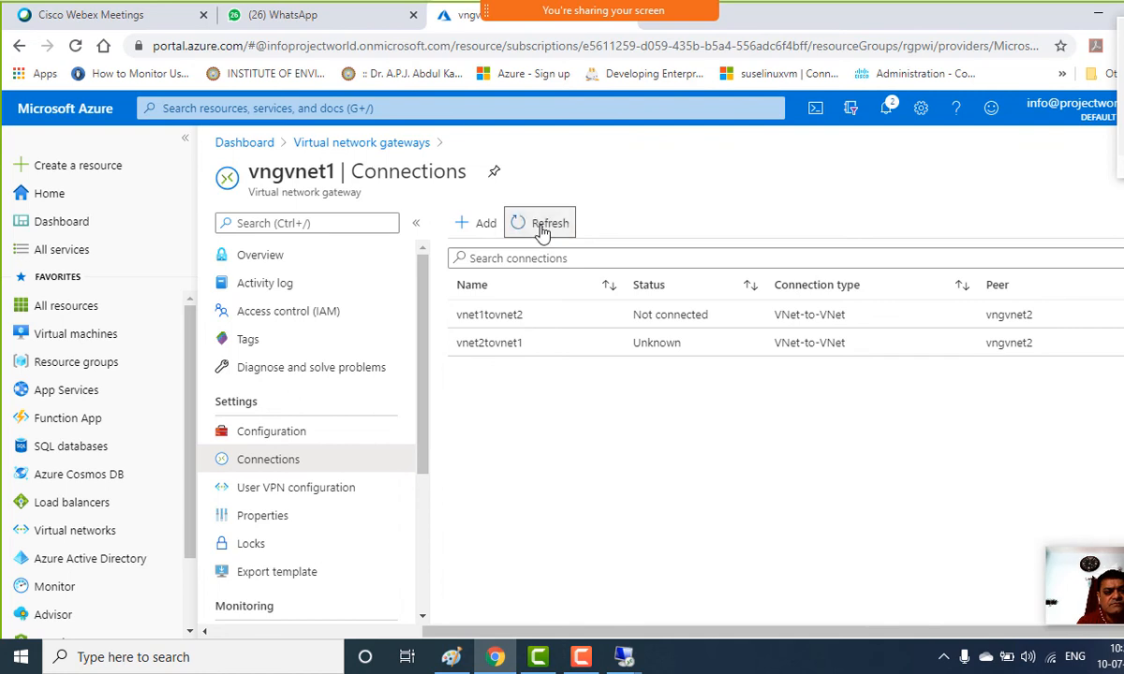
Step: Reload the portal, search 'vng' and refresh vngvnet2's Connections, showing both connections Connected
click(327, 50)
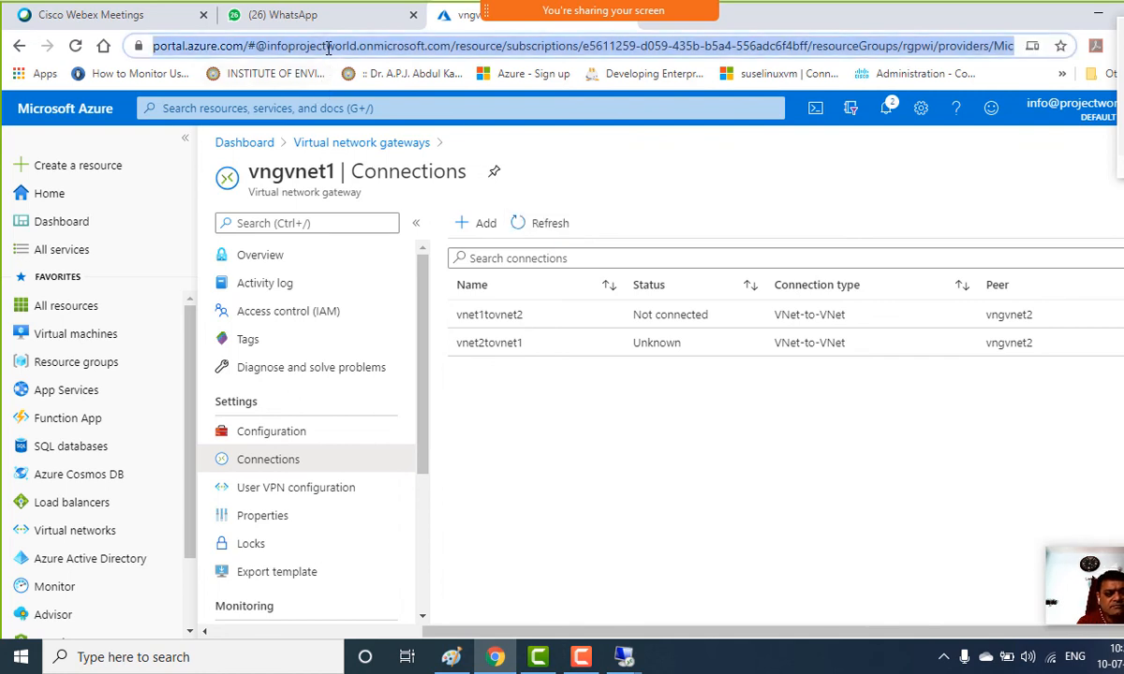
key(Return)
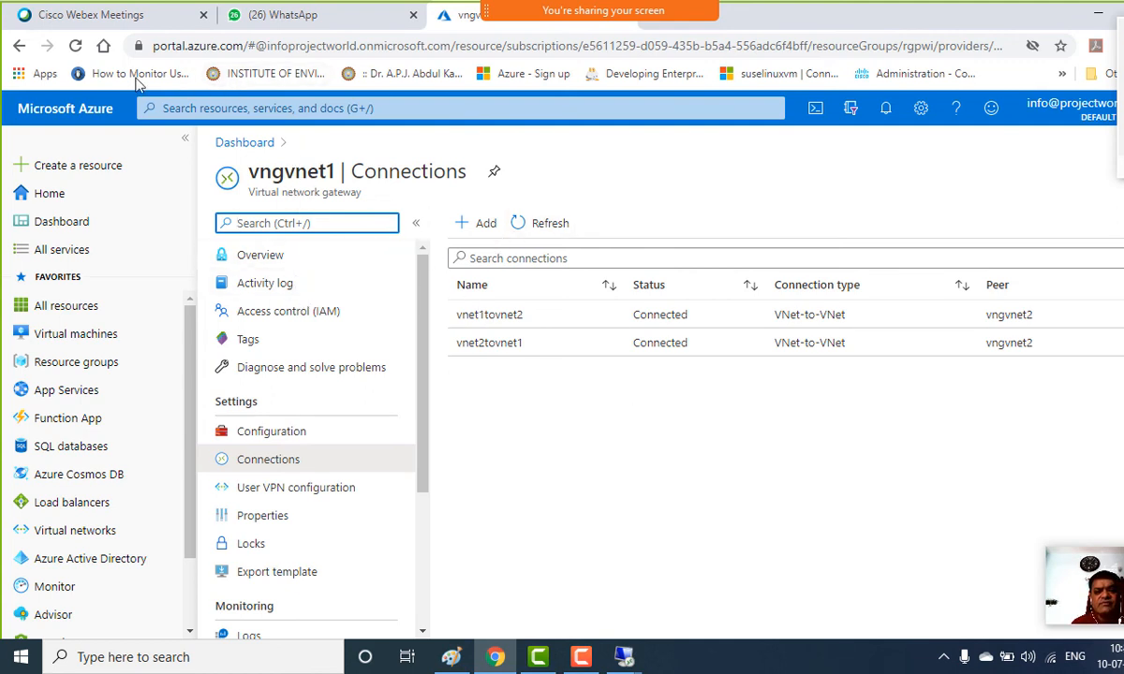
click(298, 108)
text(vng)
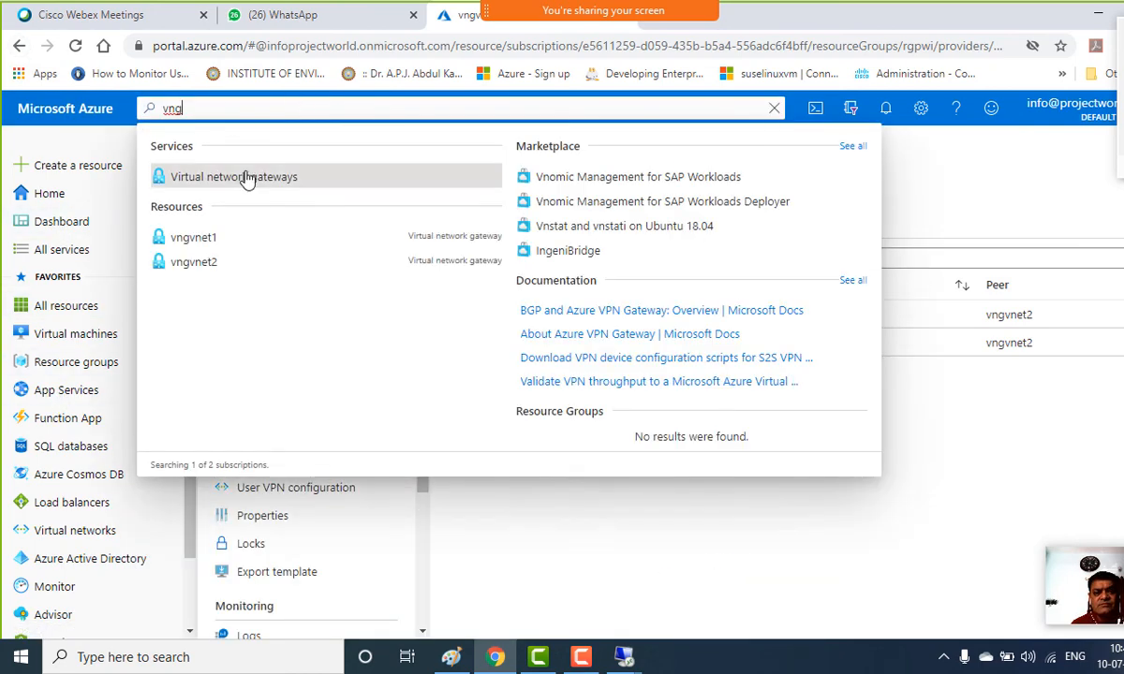
click(246, 177)
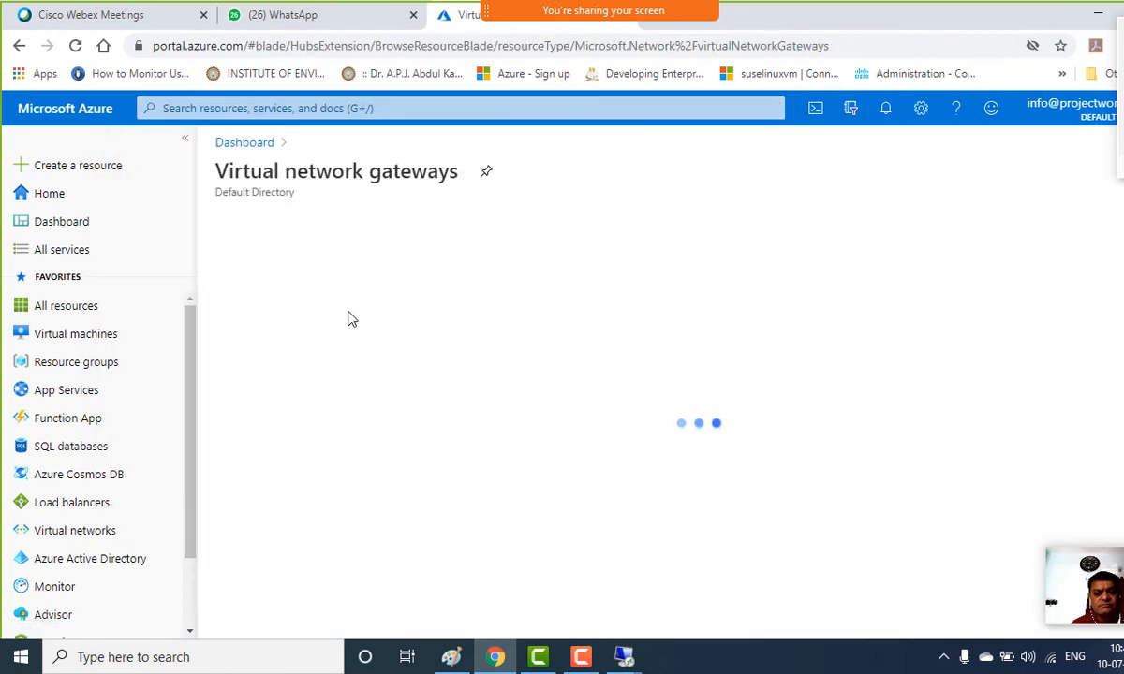
click(289, 397)
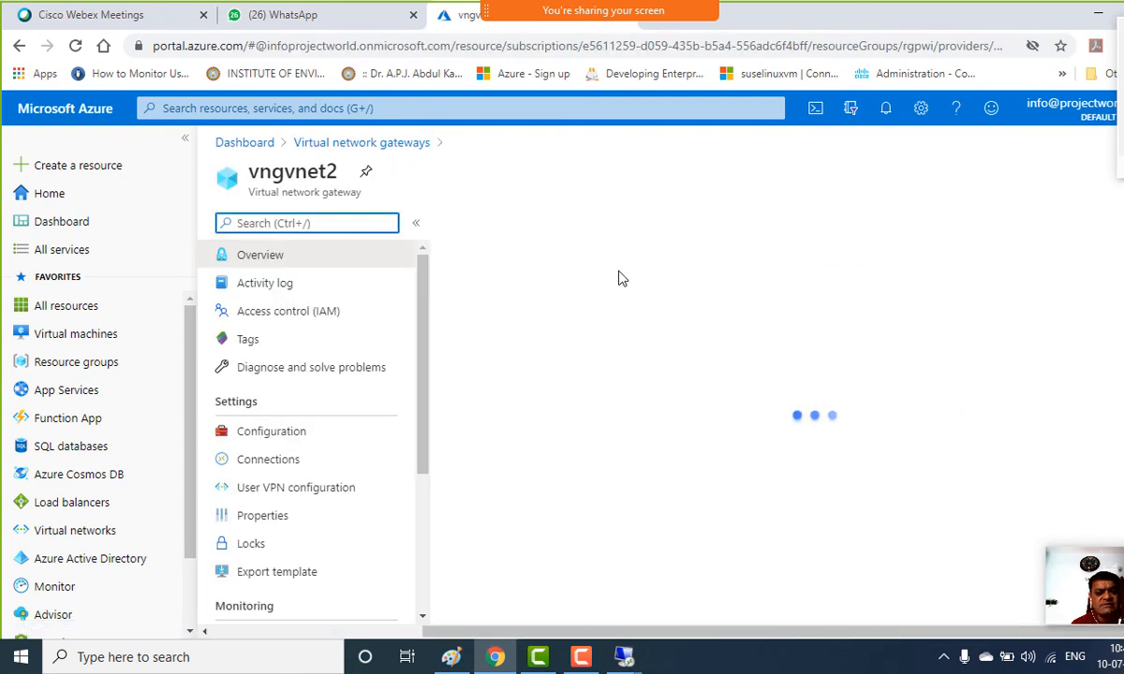
click(289, 460)
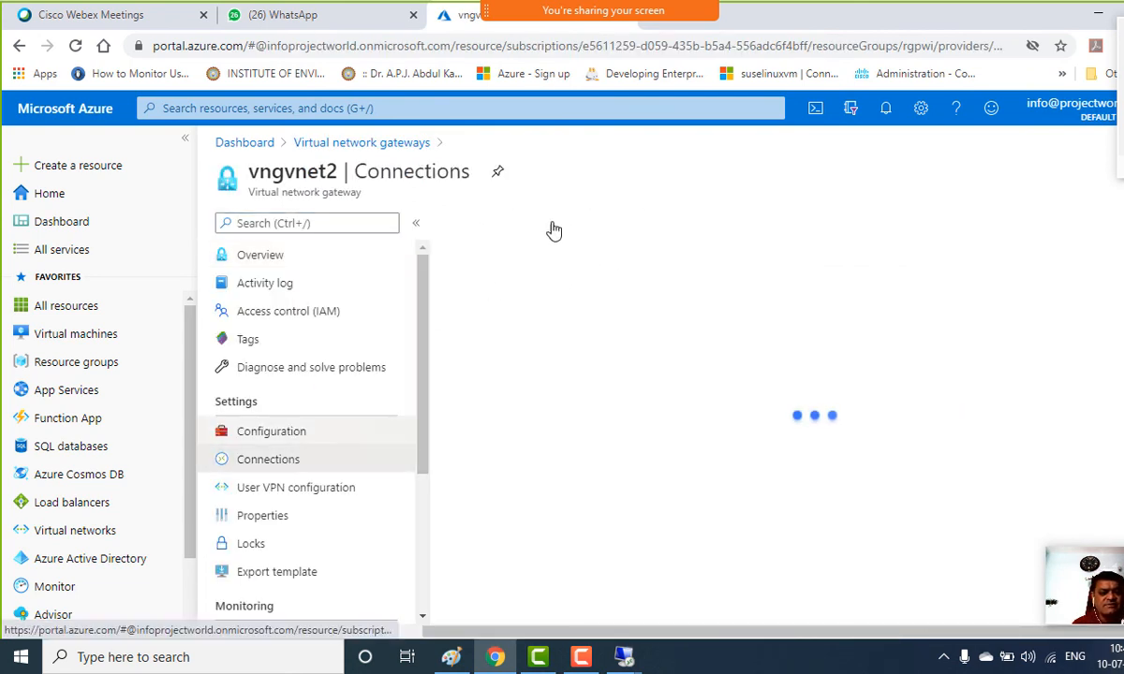
click(475, 228)
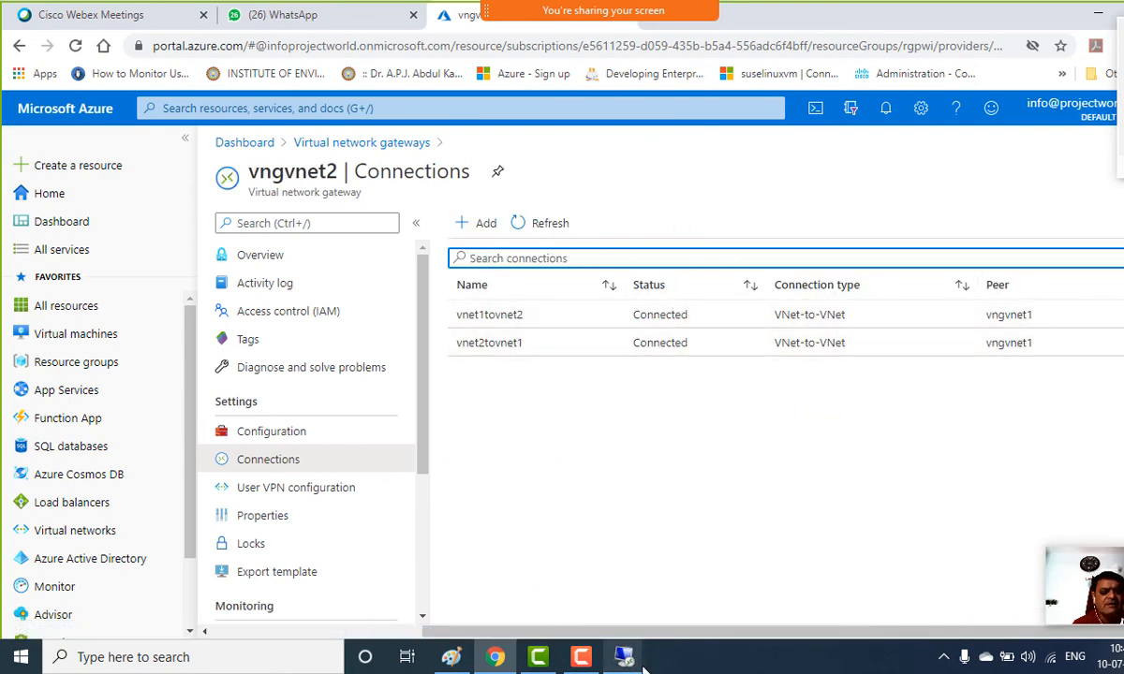
mouse_move(618, 647)
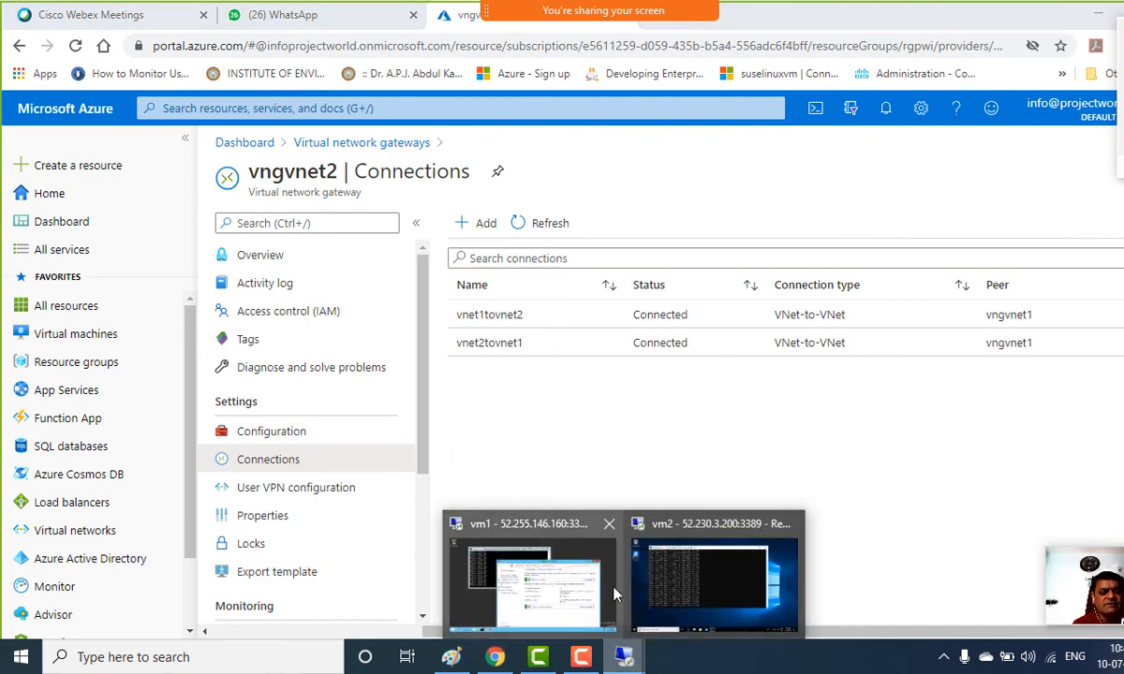
click(657, 592)
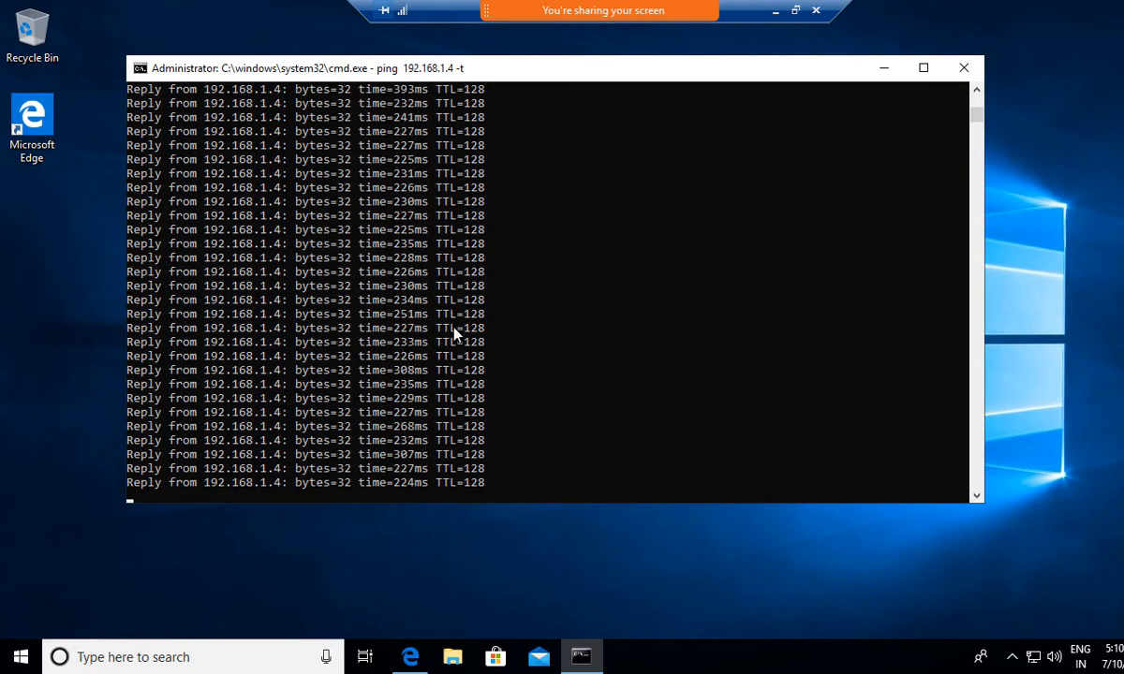
Step: Confirm vm2's ping to 192.168.1.4 still replies, then switch to vm1's firewall view
mouse_move(778, 28)
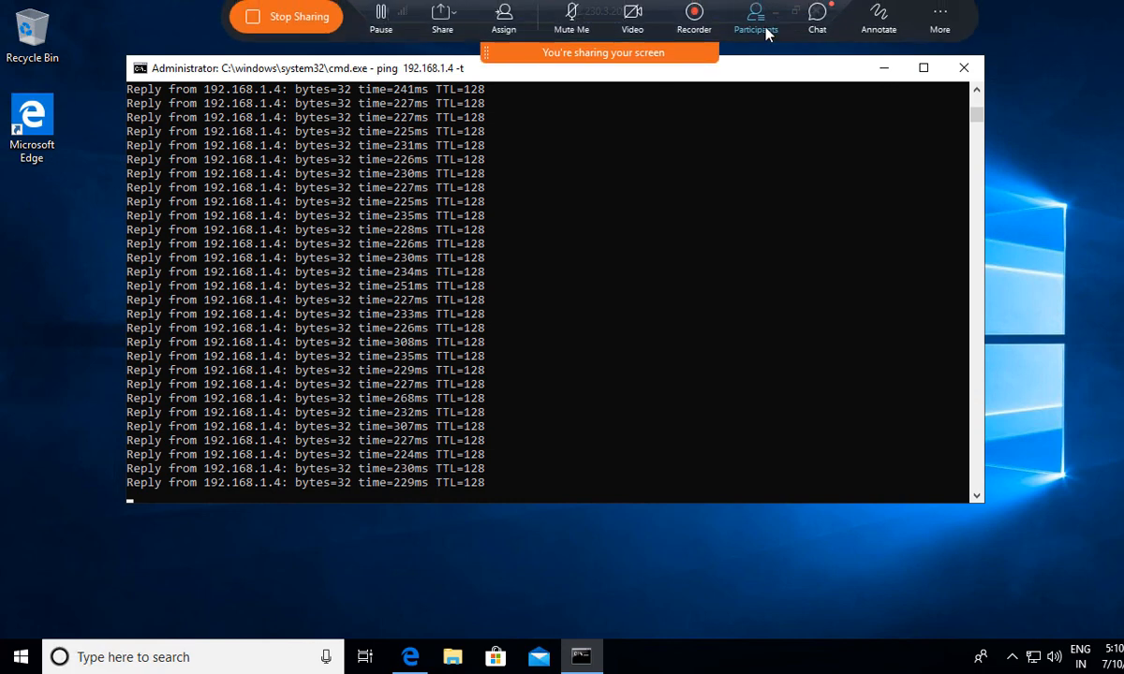
click(599, 79)
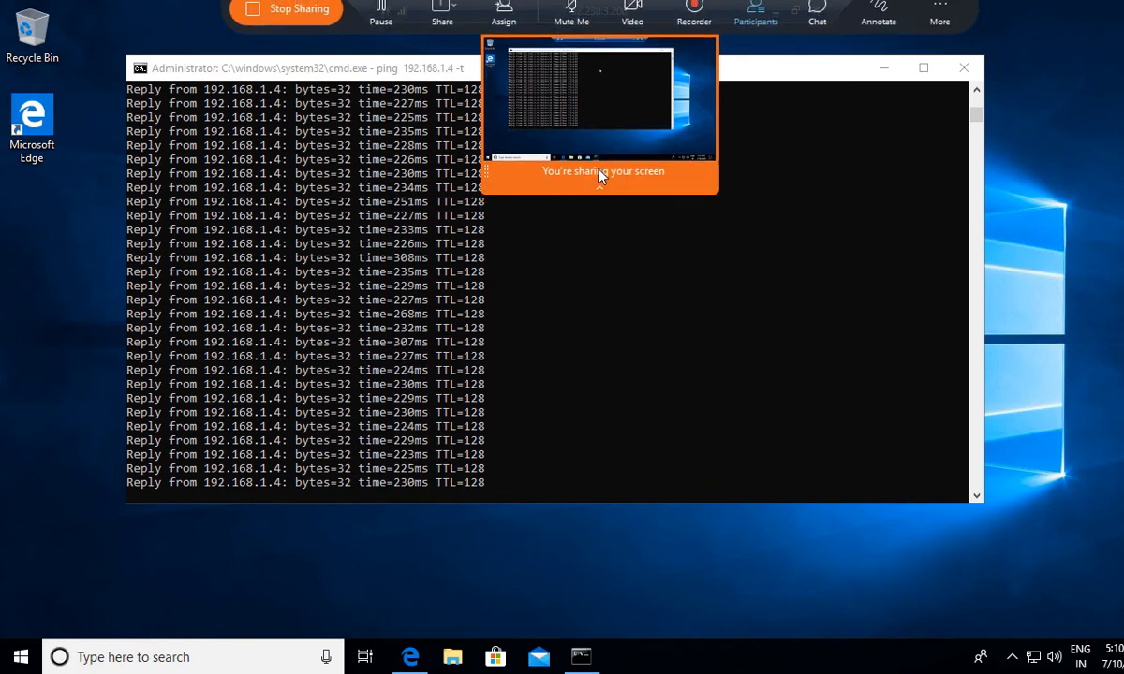
click(599, 200)
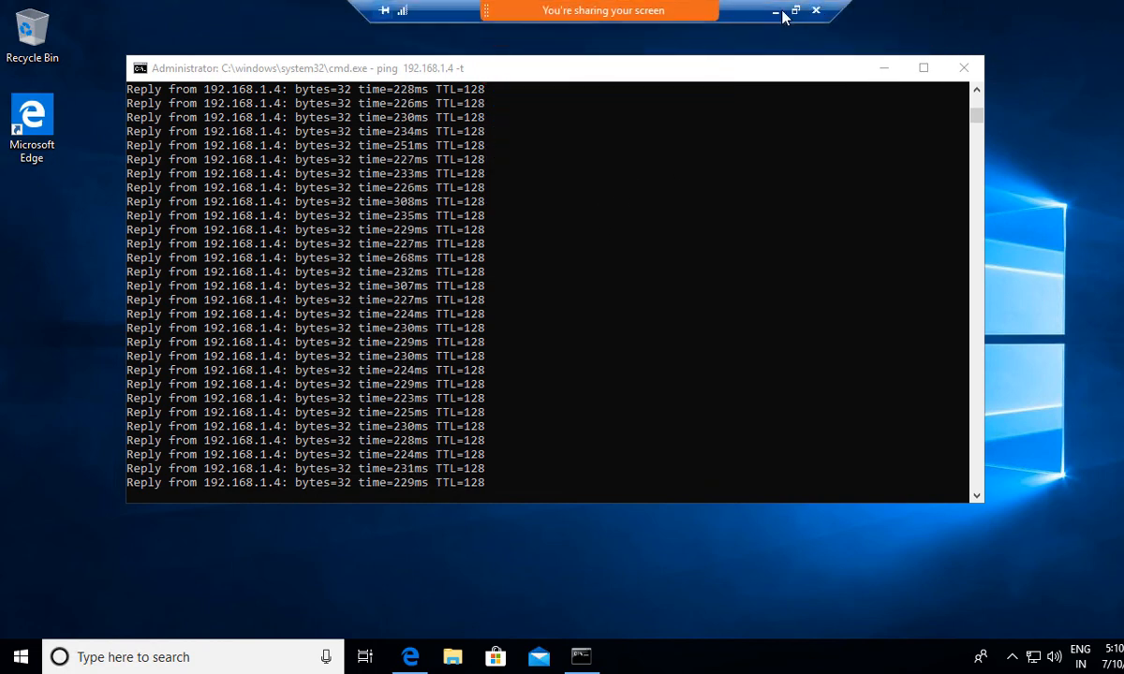
click(773, 13)
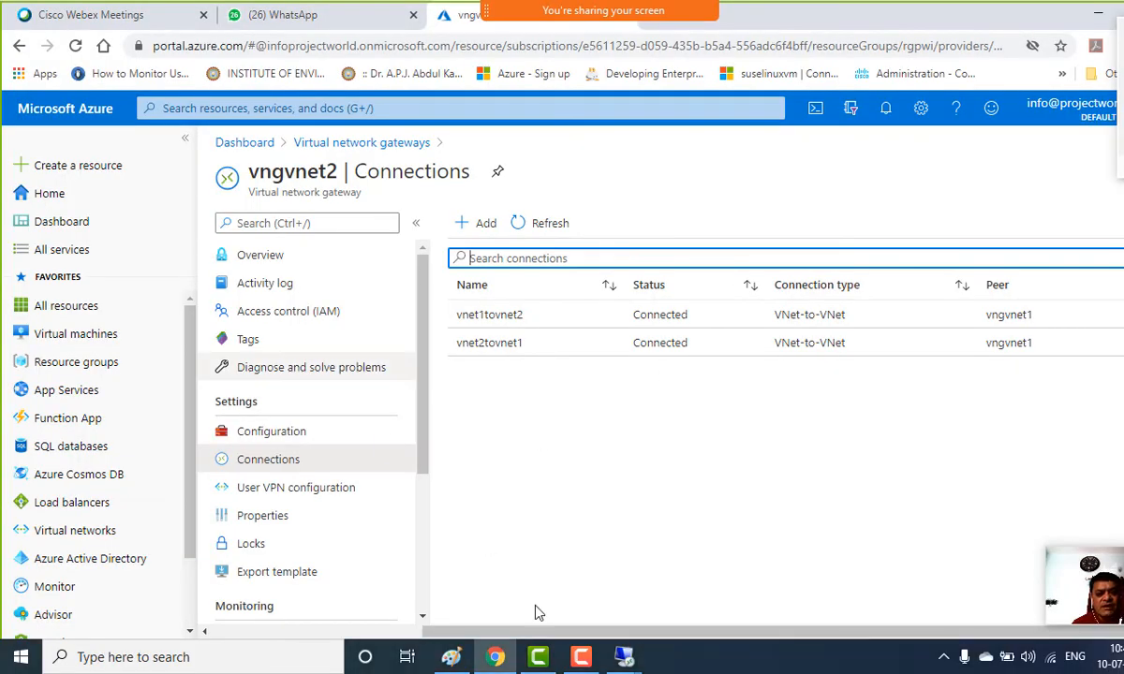
mouse_move(620, 660)
click(562, 595)
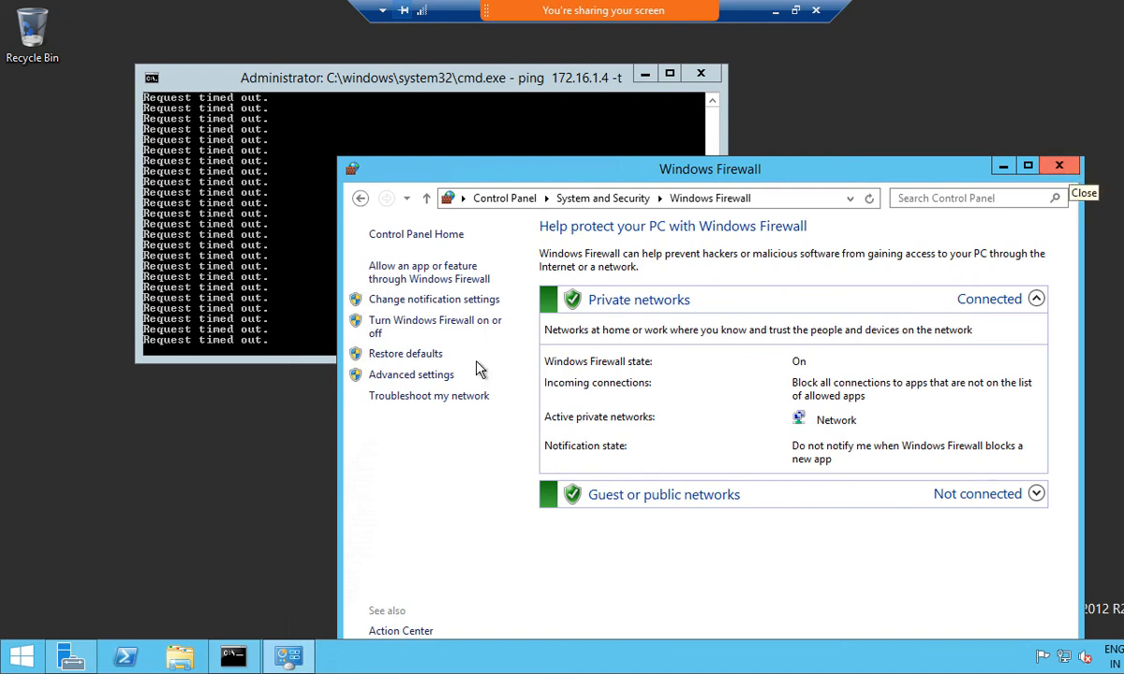
Step: Open Windows Firewall with Advanced Security on vm1 and list the inbound rules with full names
click(417, 323)
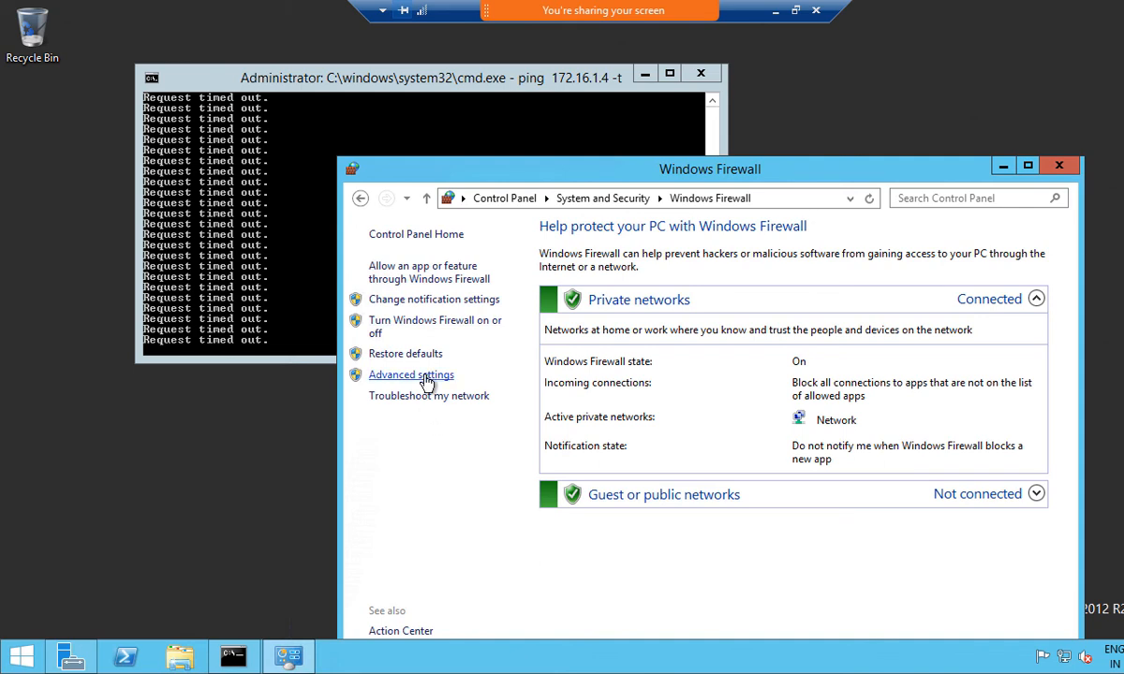
click(424, 376)
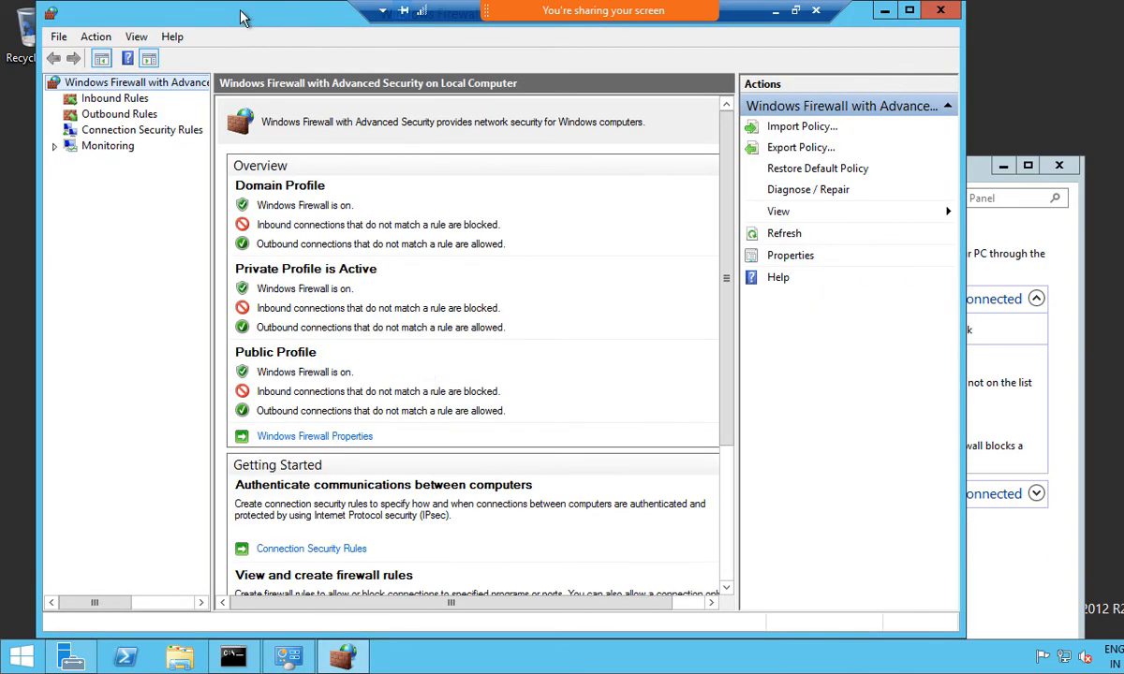
drag(248, 18, 255, 35)
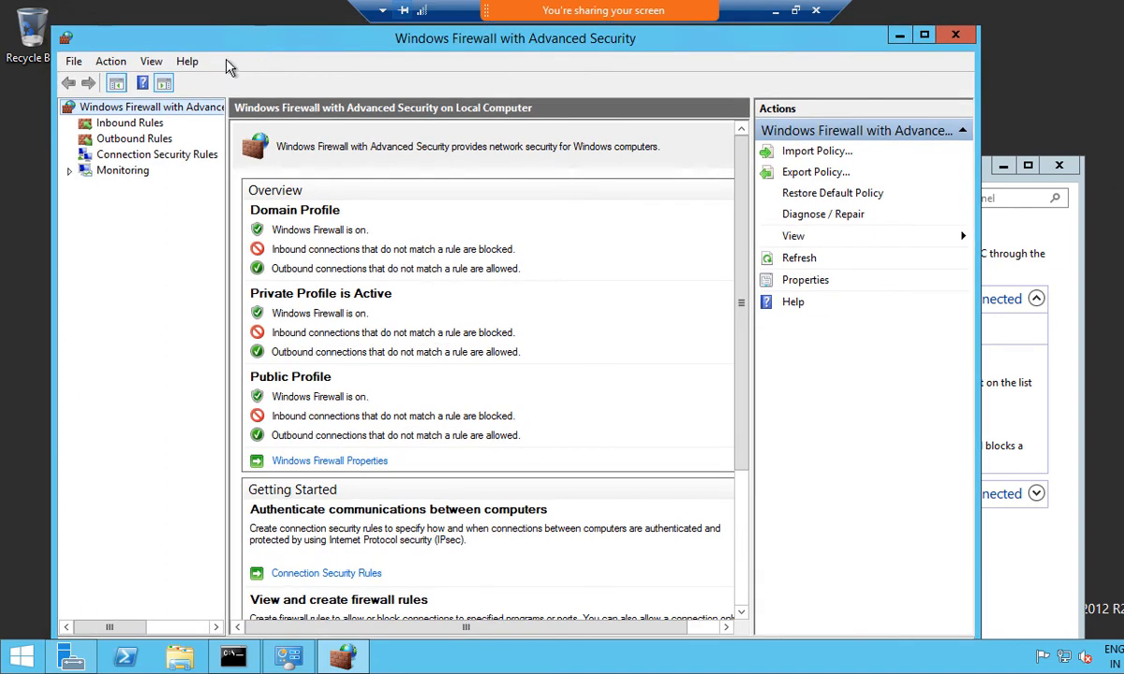
click(122, 124)
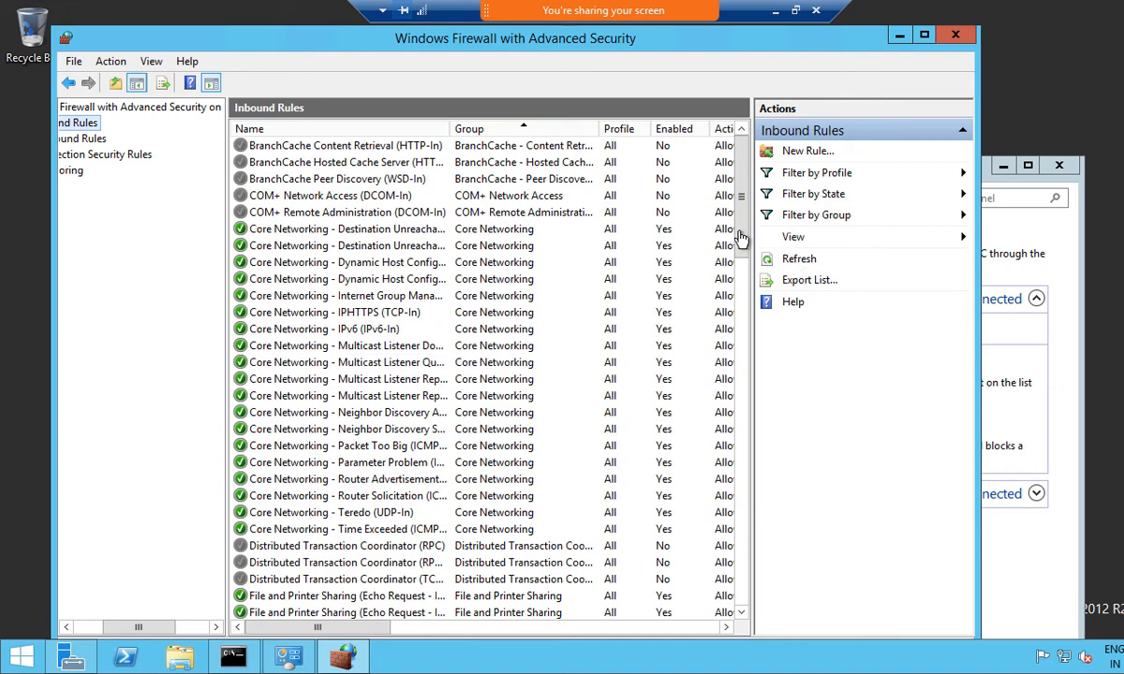
drag(740, 239, 750, 325)
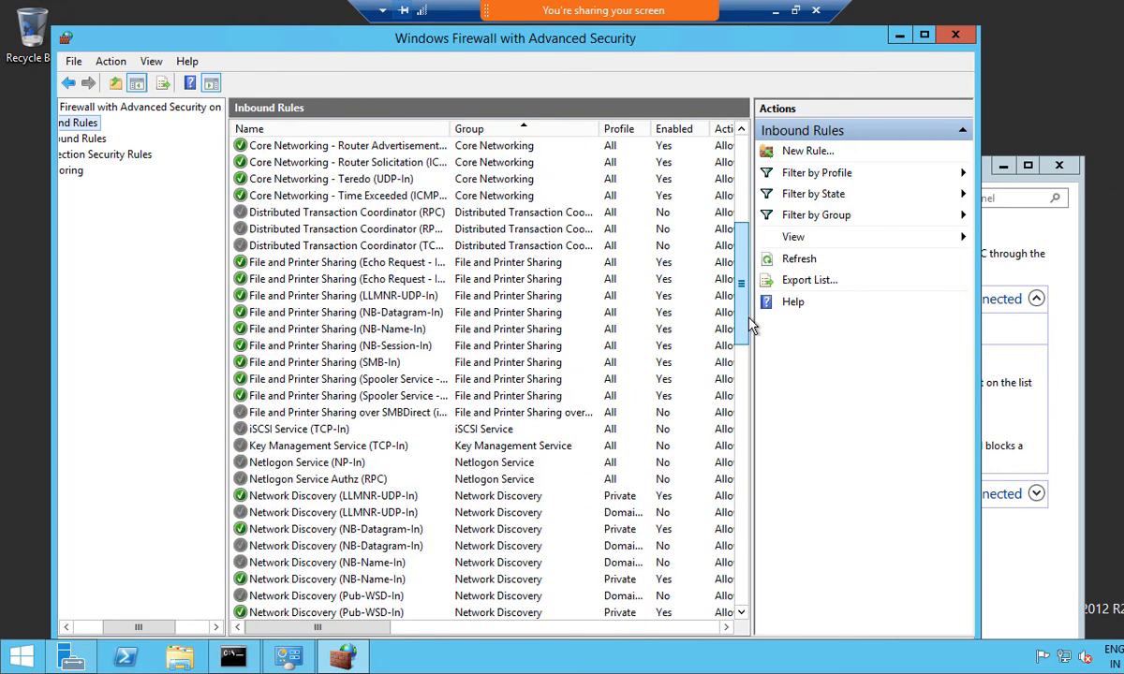
drag(453, 127, 577, 128)
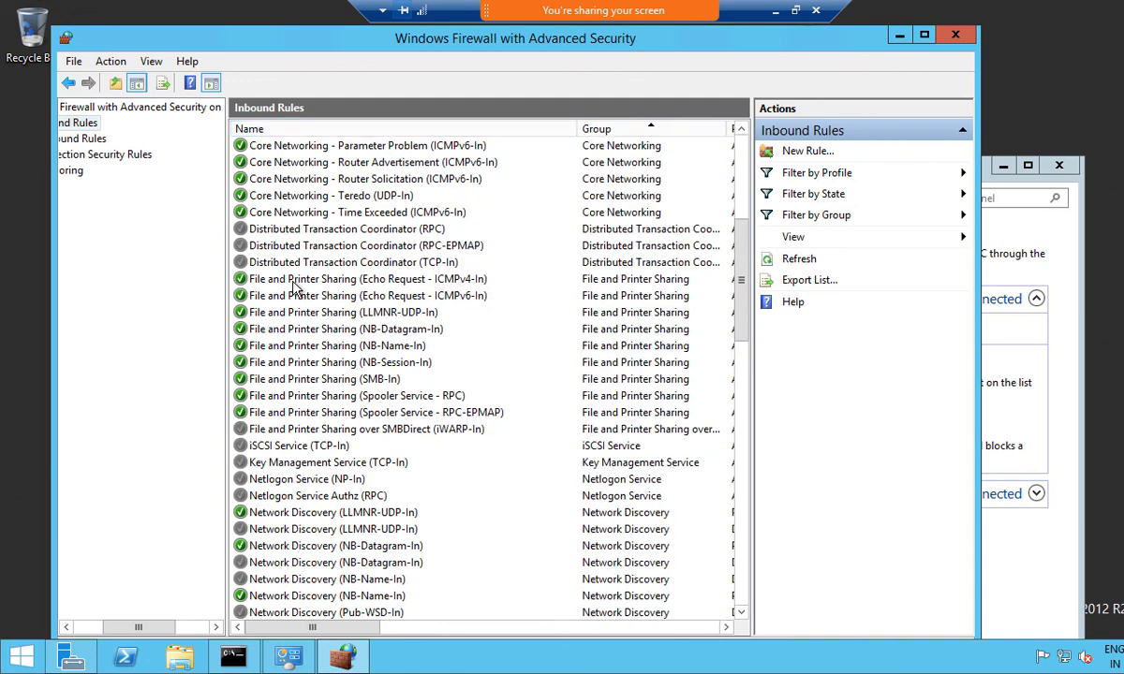
Step: Untick Enabled on the File and Printer Sharing (Echo Request - ICMPv4-In) rule and apply it
click(385, 281)
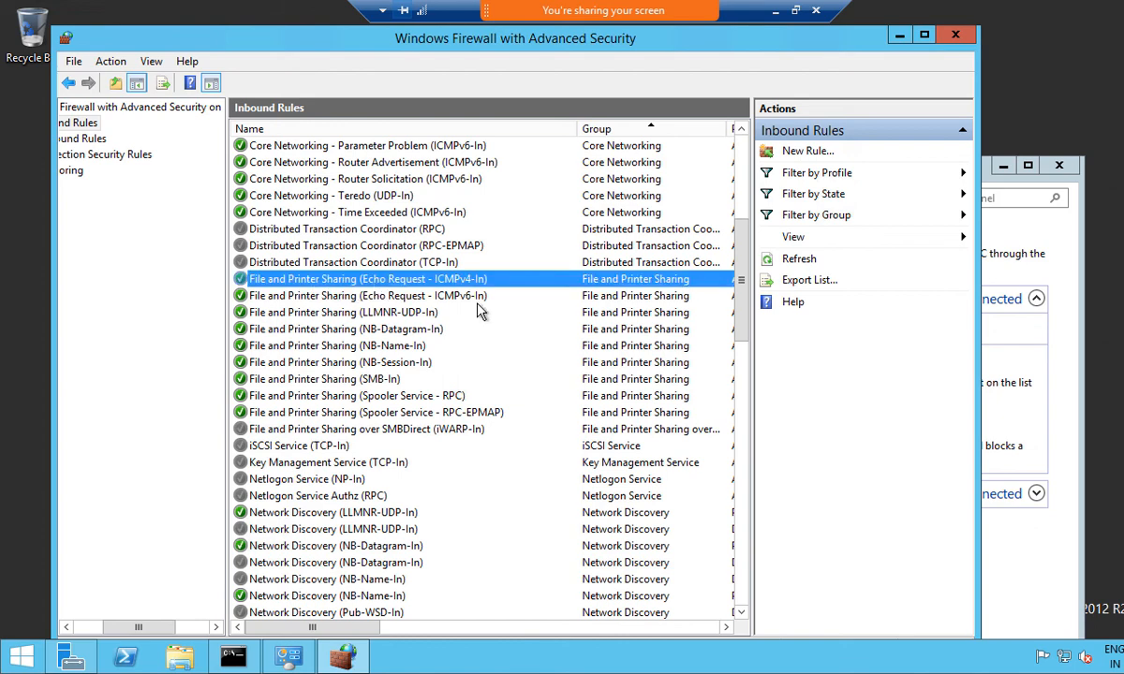
drag(479, 282, 445, 280)
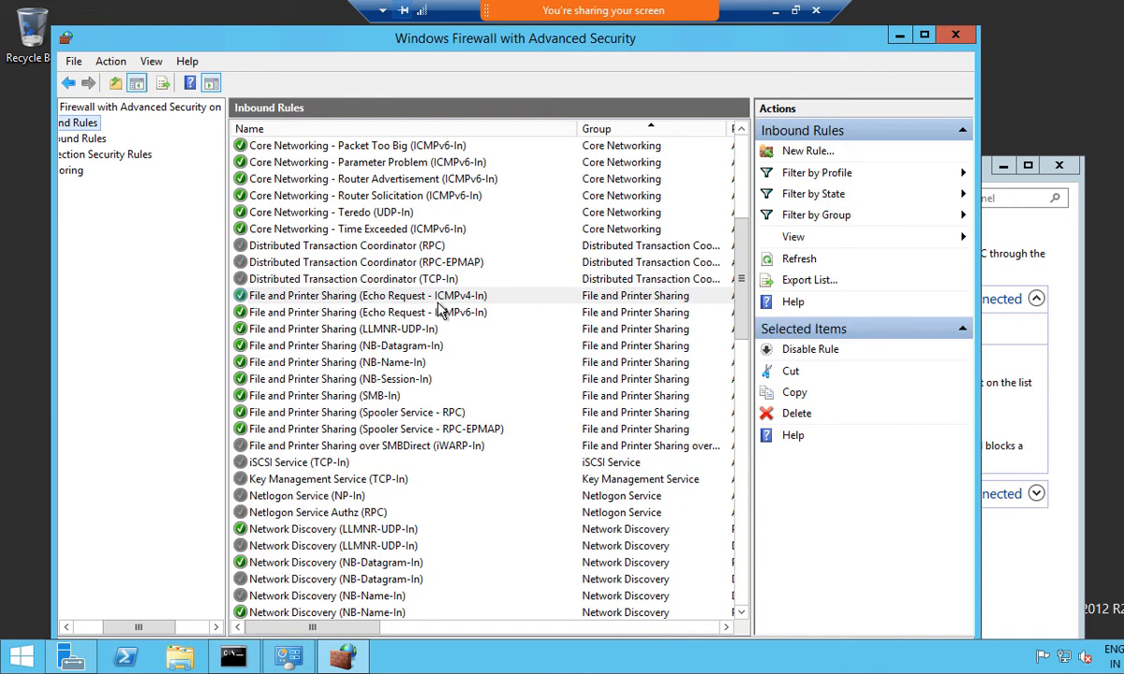
click(375, 297)
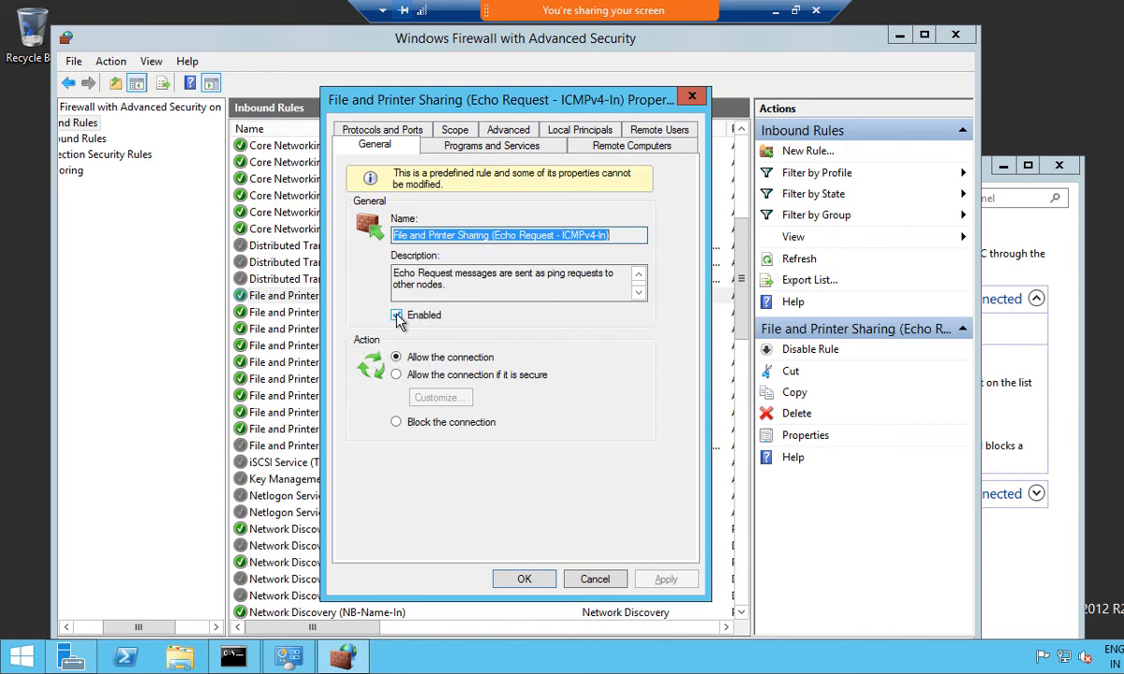
click(396, 315)
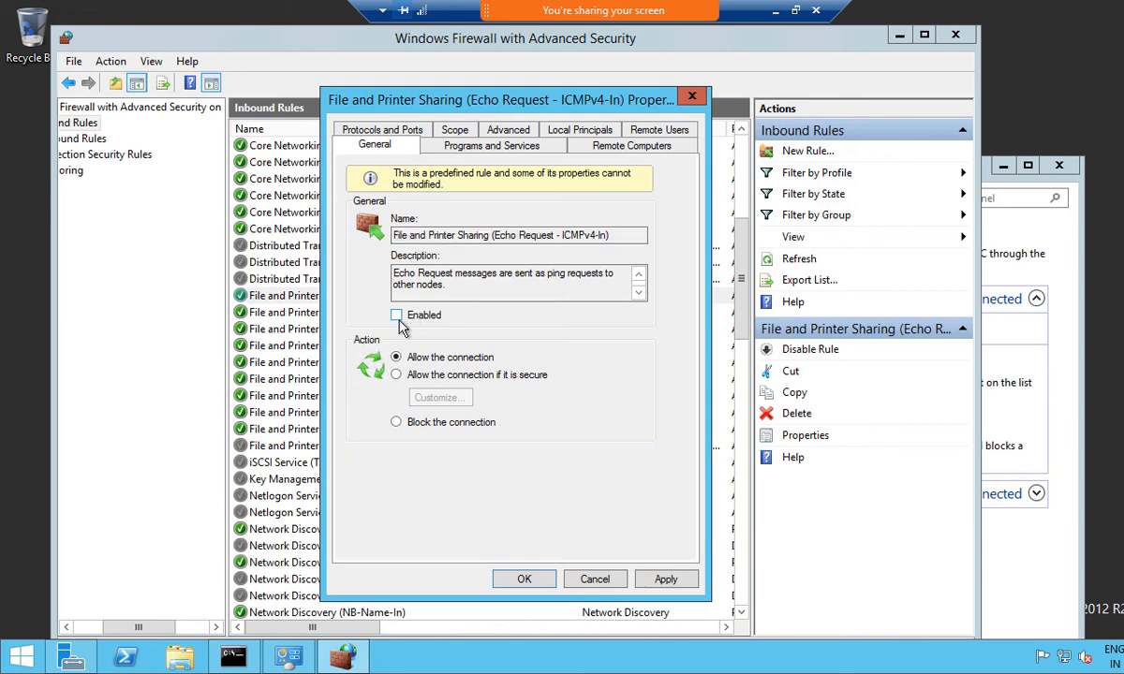
click(665, 580)
click(529, 579)
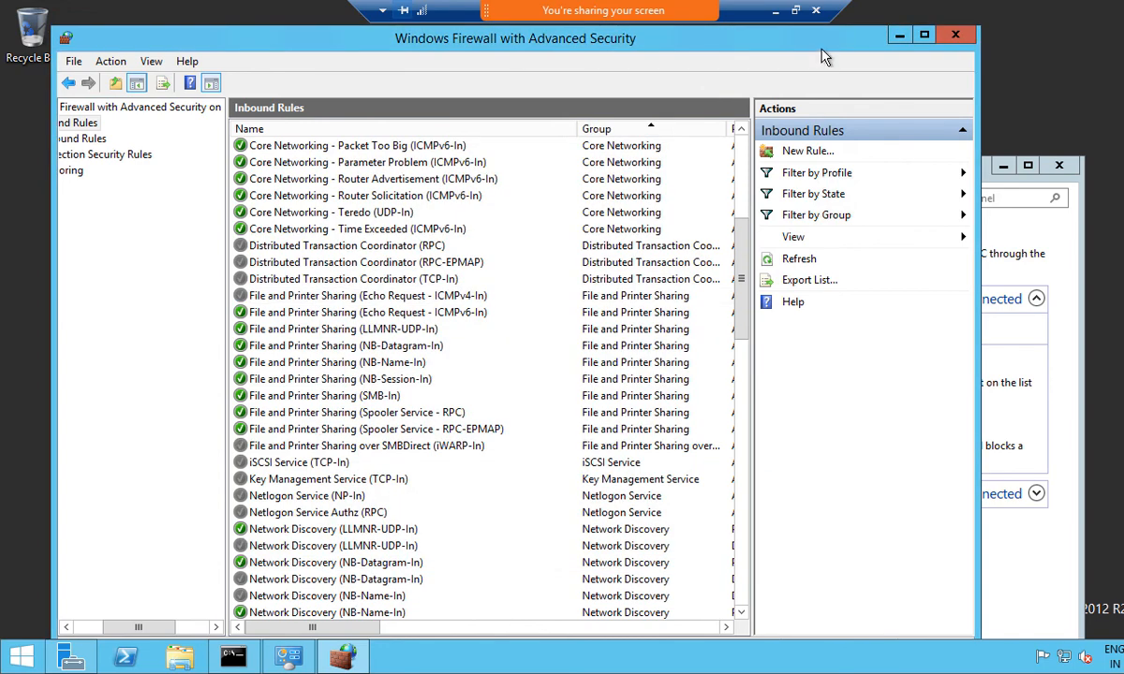
click(776, 10)
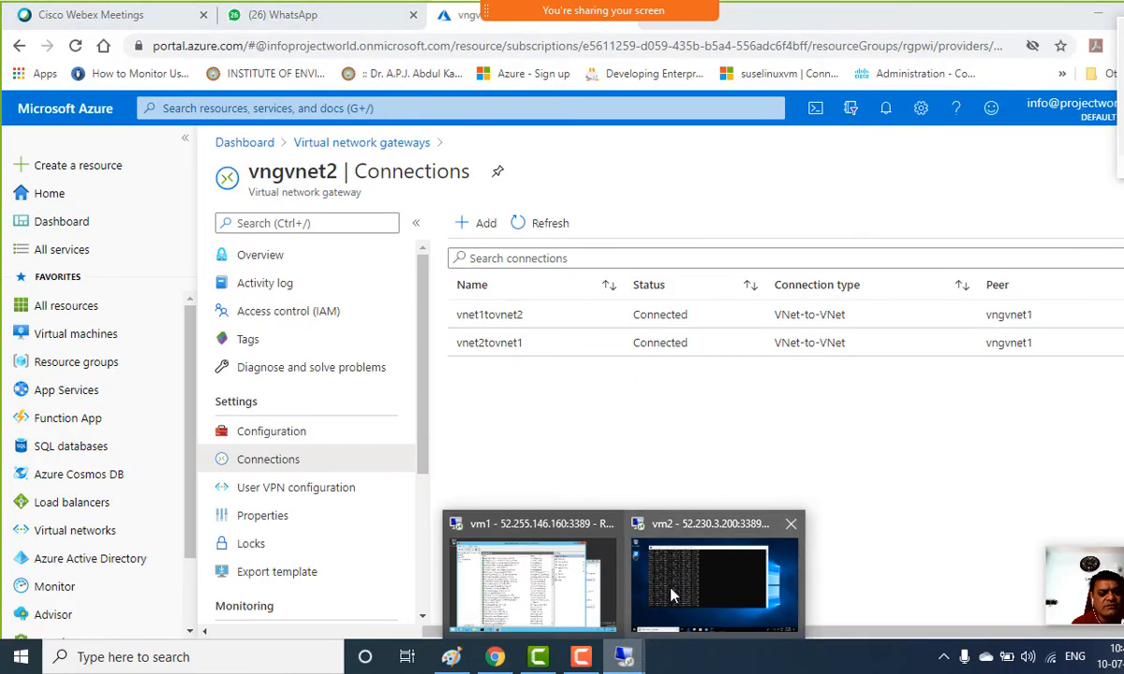
key(alt+Tab)
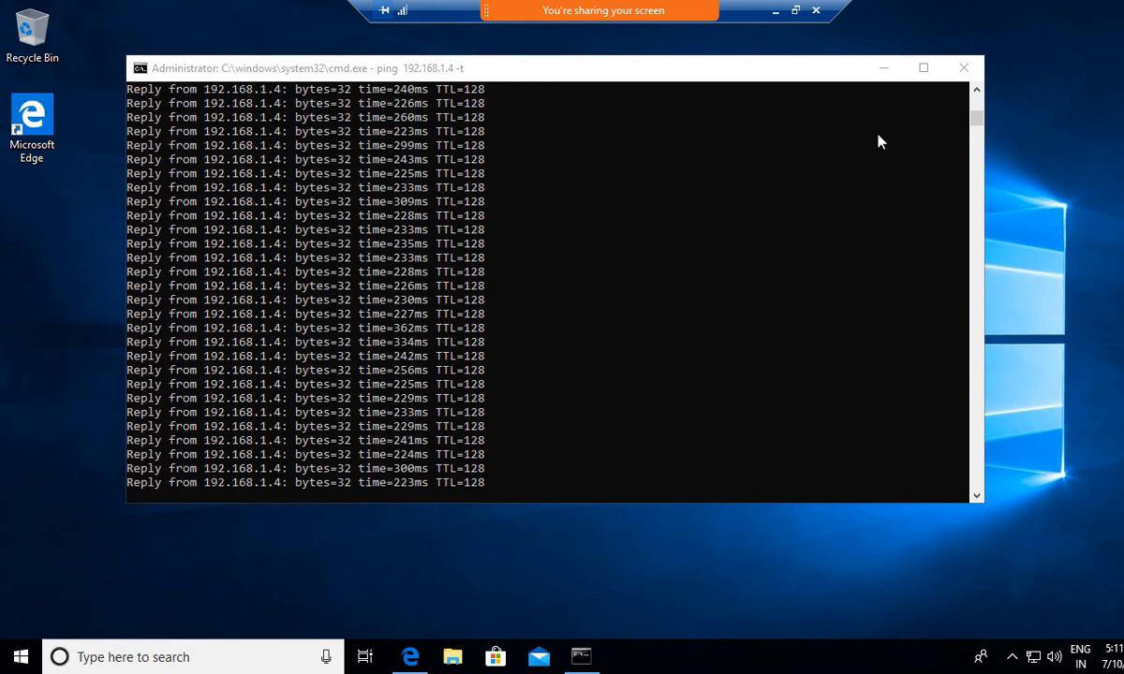
drag(974, 114, 977, 169)
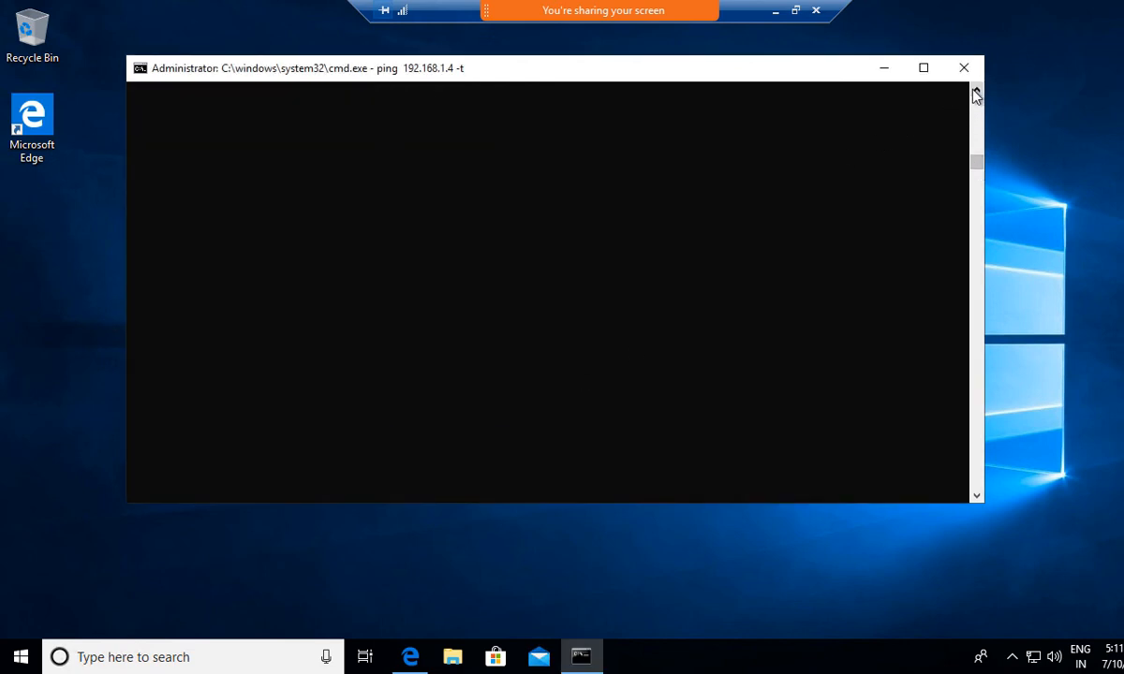
drag(977, 156, 980, 117)
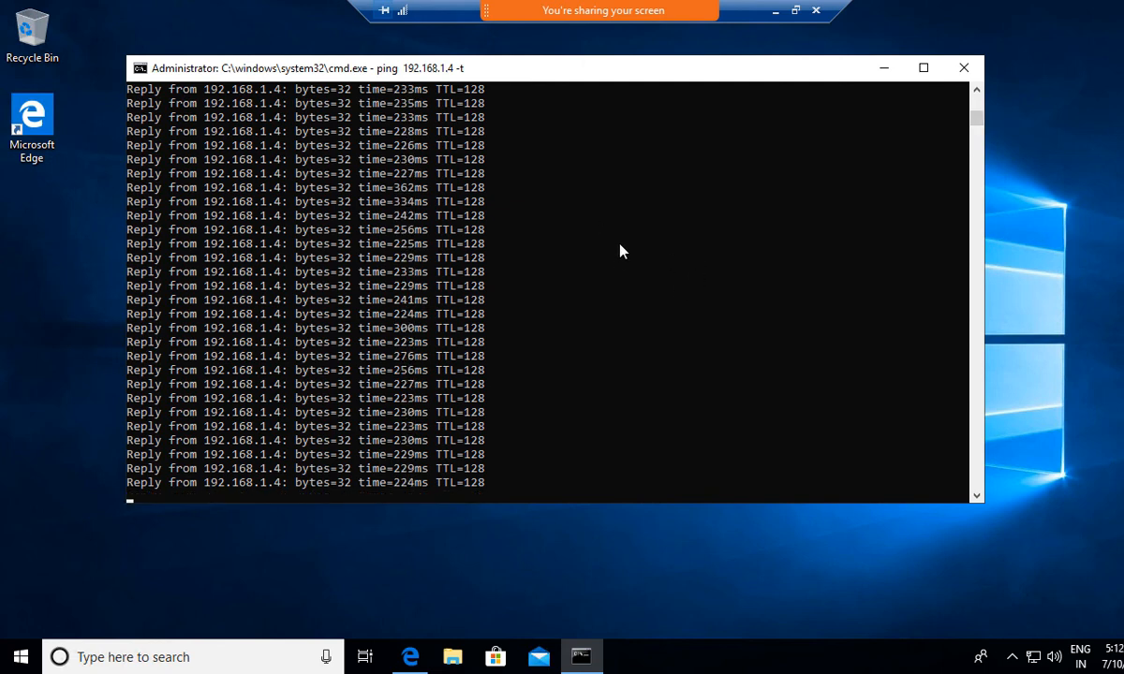
scroll(620, 278, down, 4)
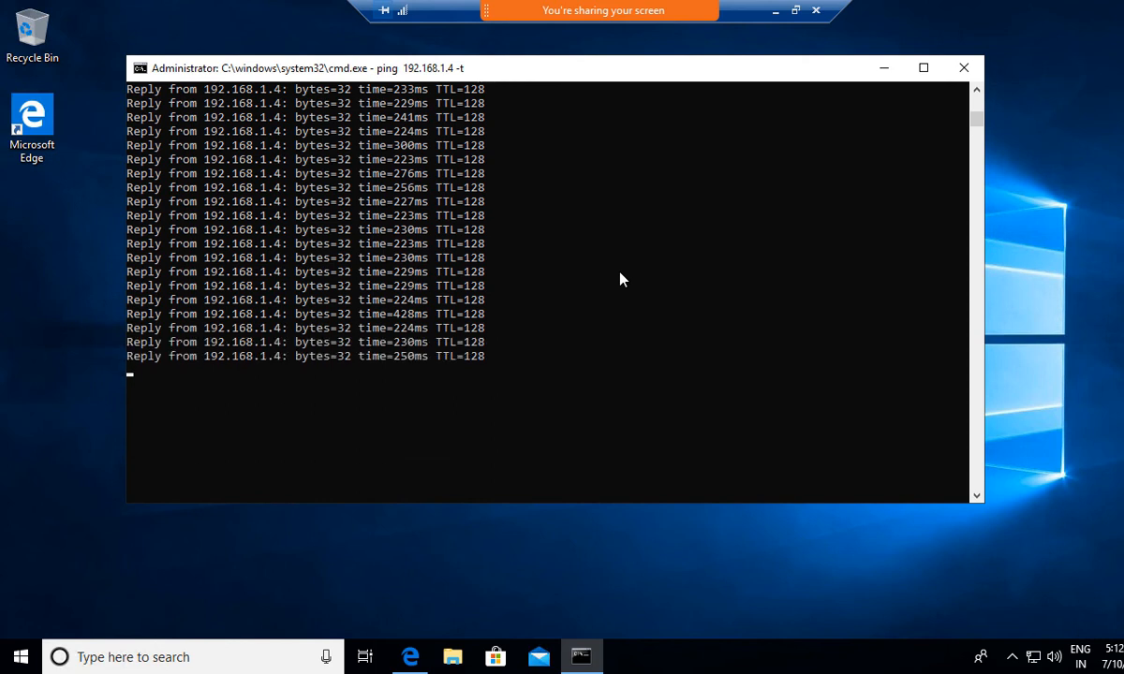
click(776, 11)
mouse_move(624, 657)
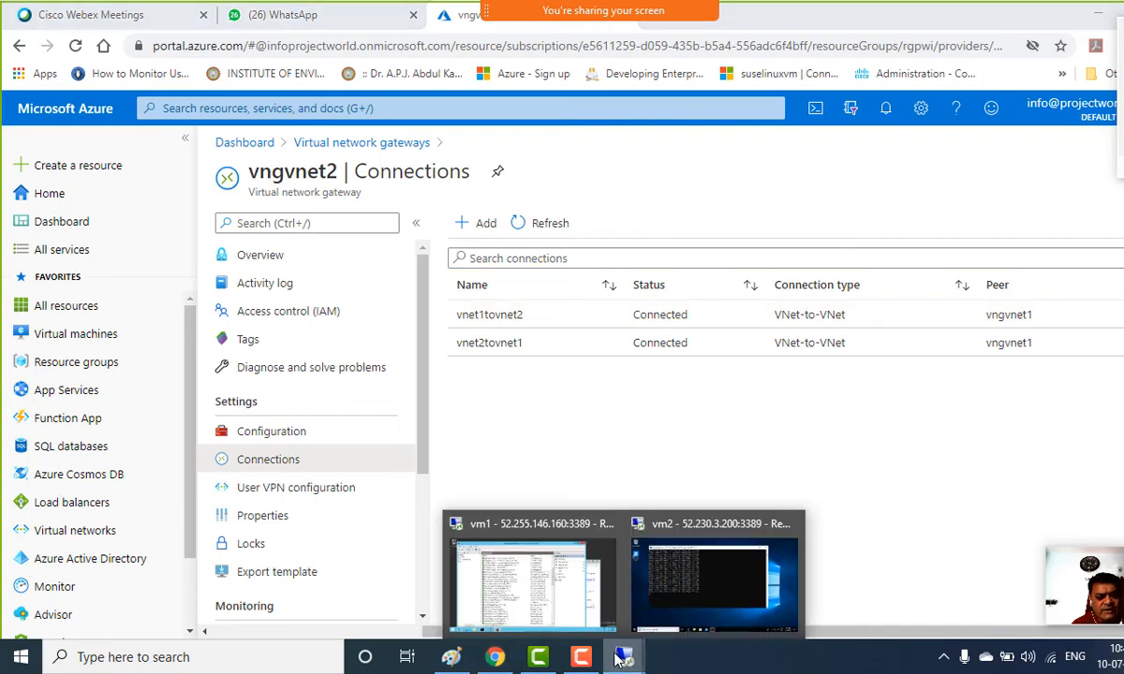
Step: Scroll vm1's inbound rules to show the Echo Request - ICMPv4-In rule as Enabled: No
click(583, 616)
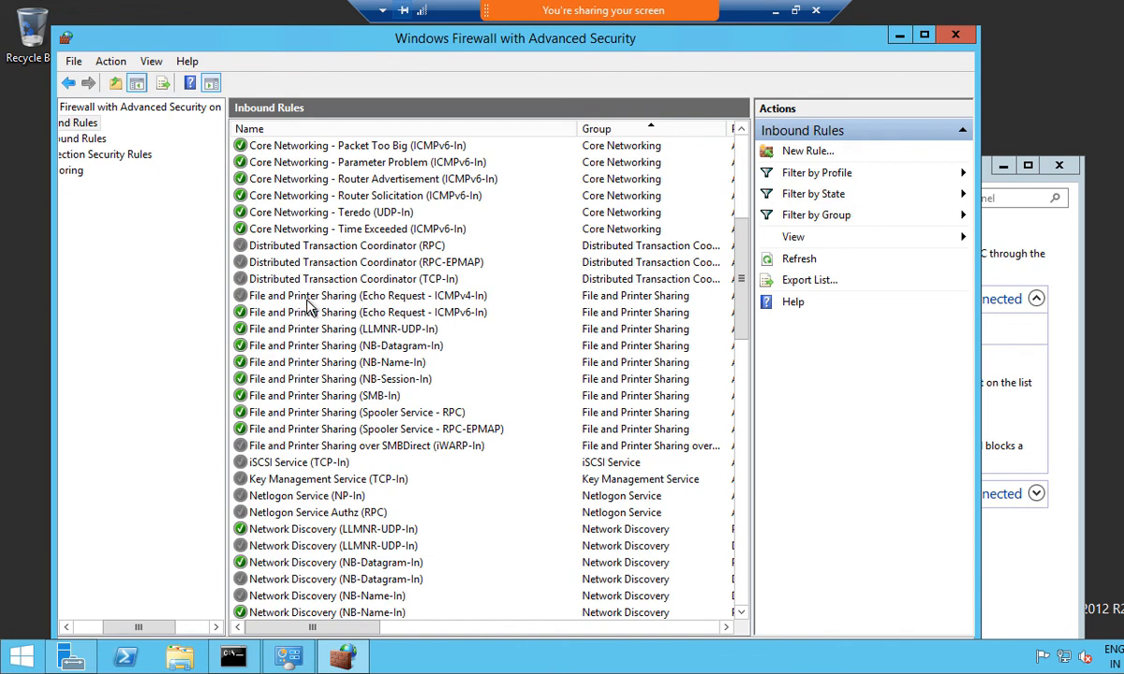
click(460, 298)
drag(390, 630, 731, 634)
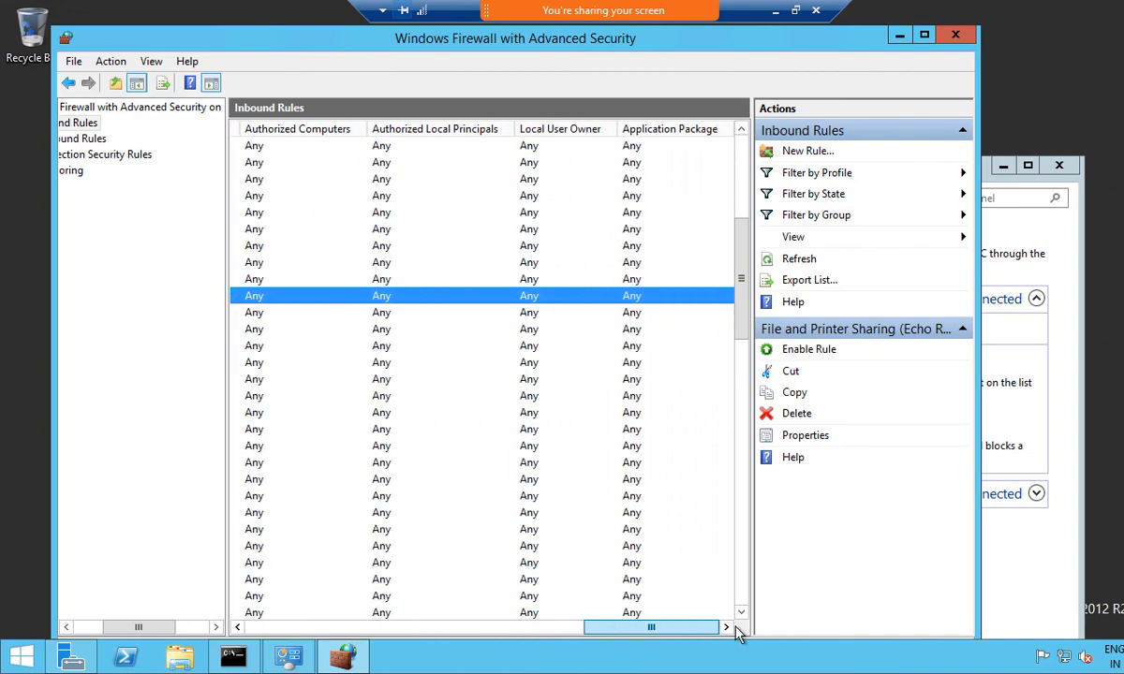
click(410, 629)
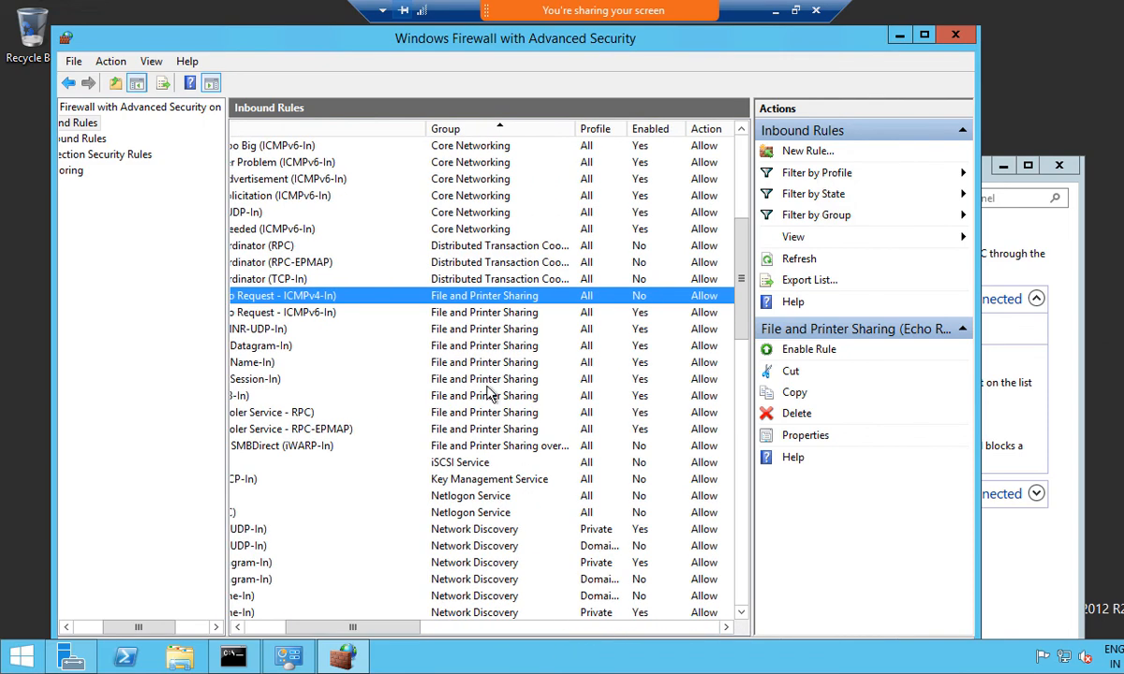
Step: Change the Echo Request - ICMPv4-In rule's action to Block the connection and apply it
double_click(471, 302)
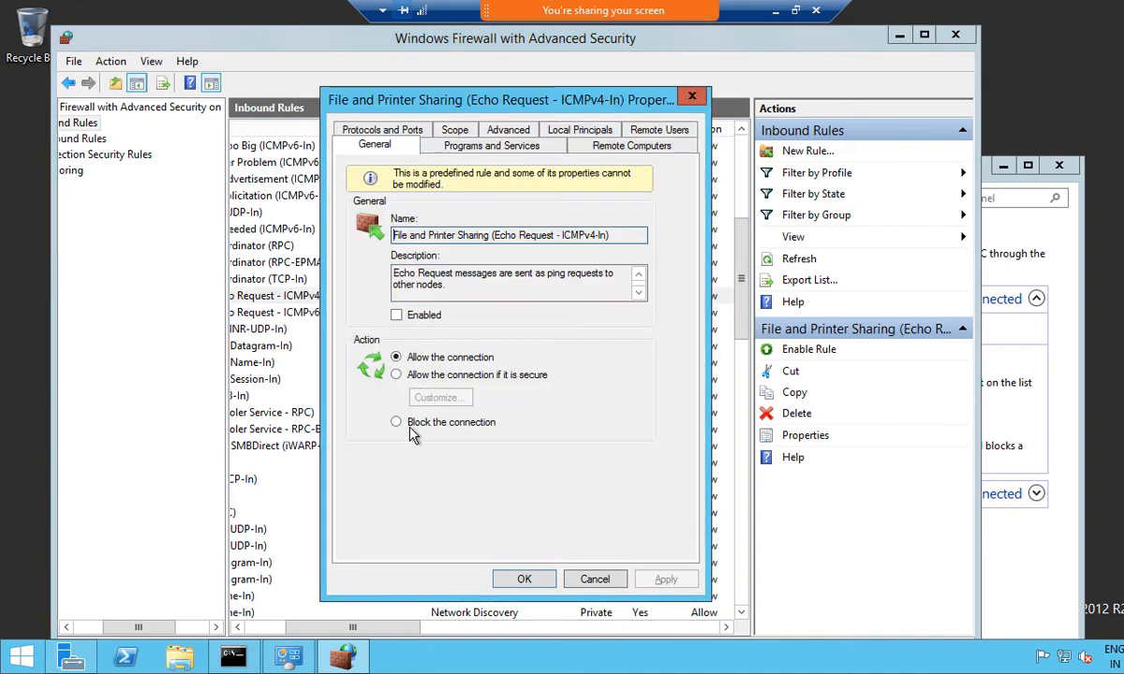
click(415, 425)
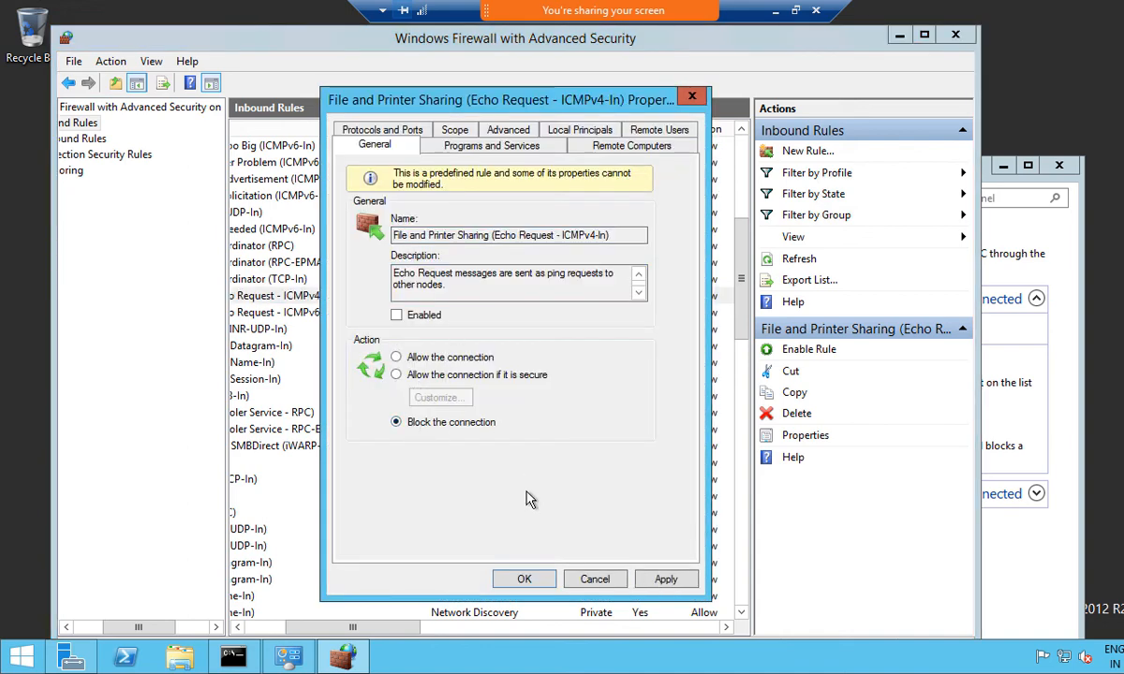
click(444, 150)
click(619, 148)
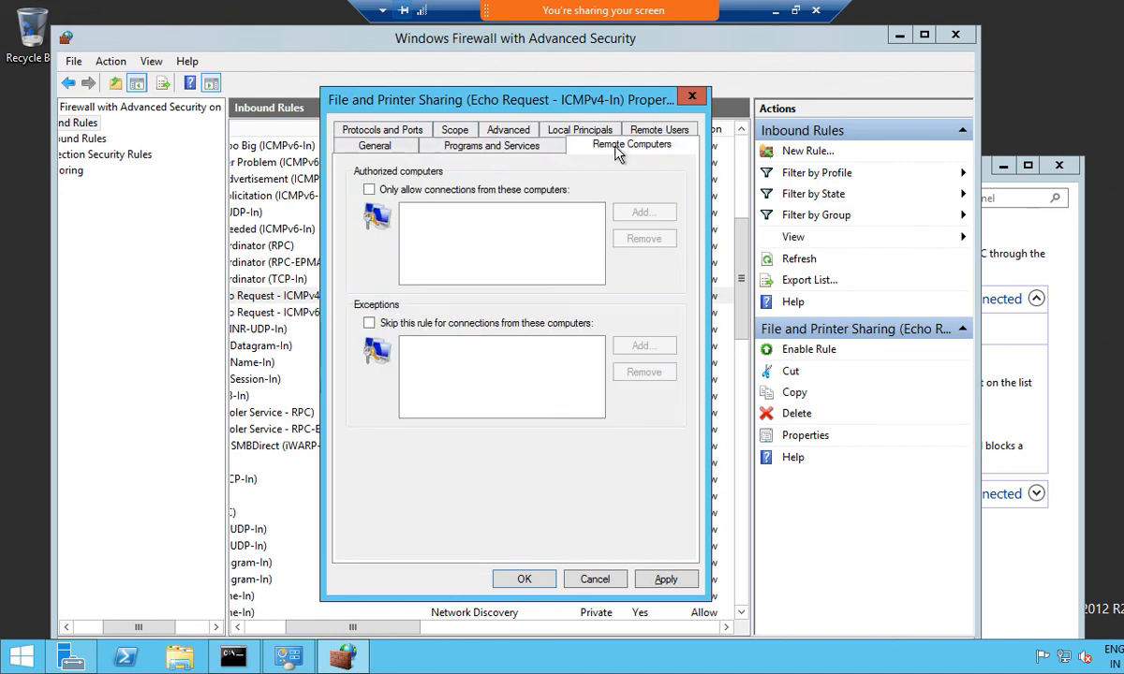
click(648, 136)
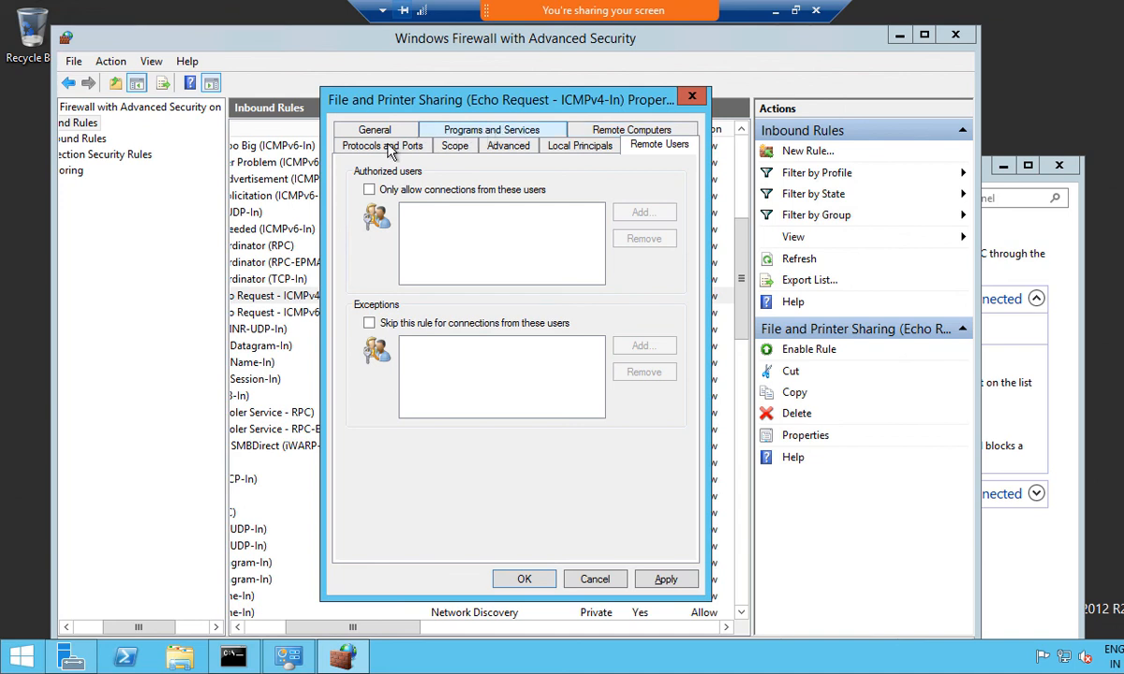
click(391, 149)
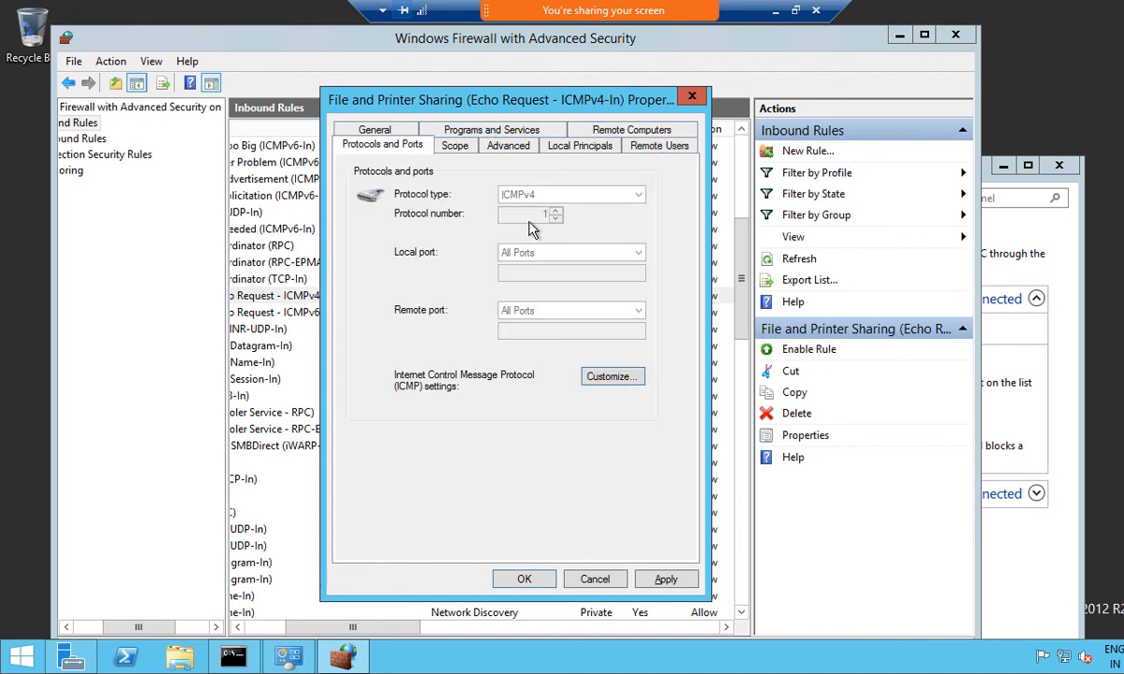
click(645, 577)
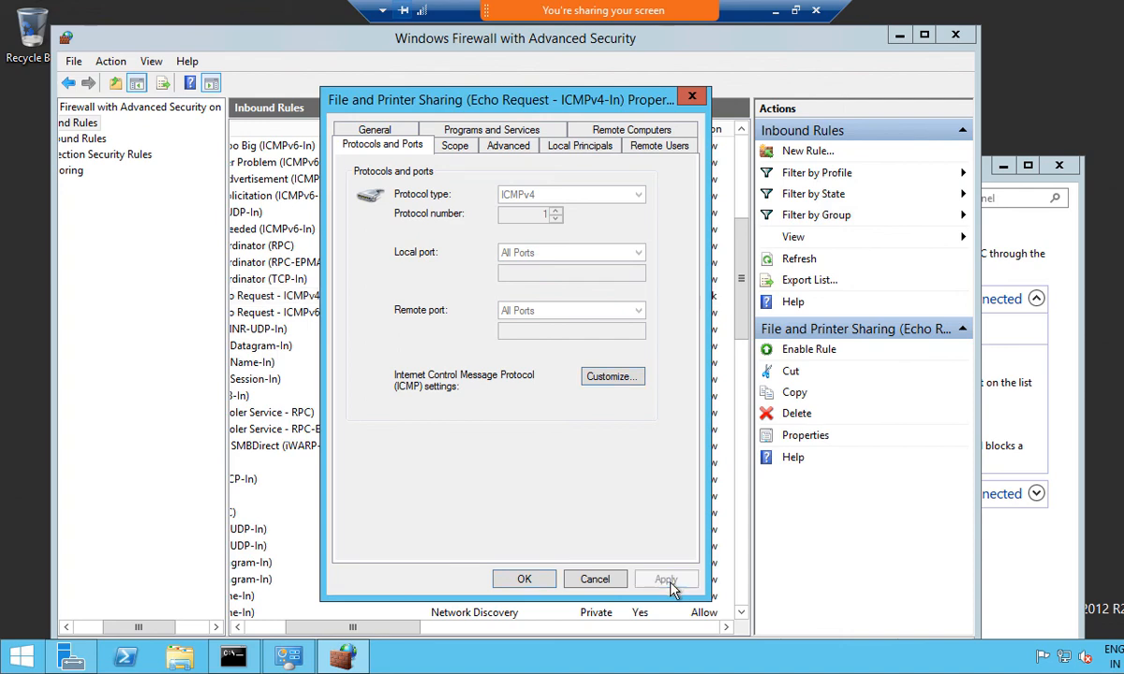
click(547, 586)
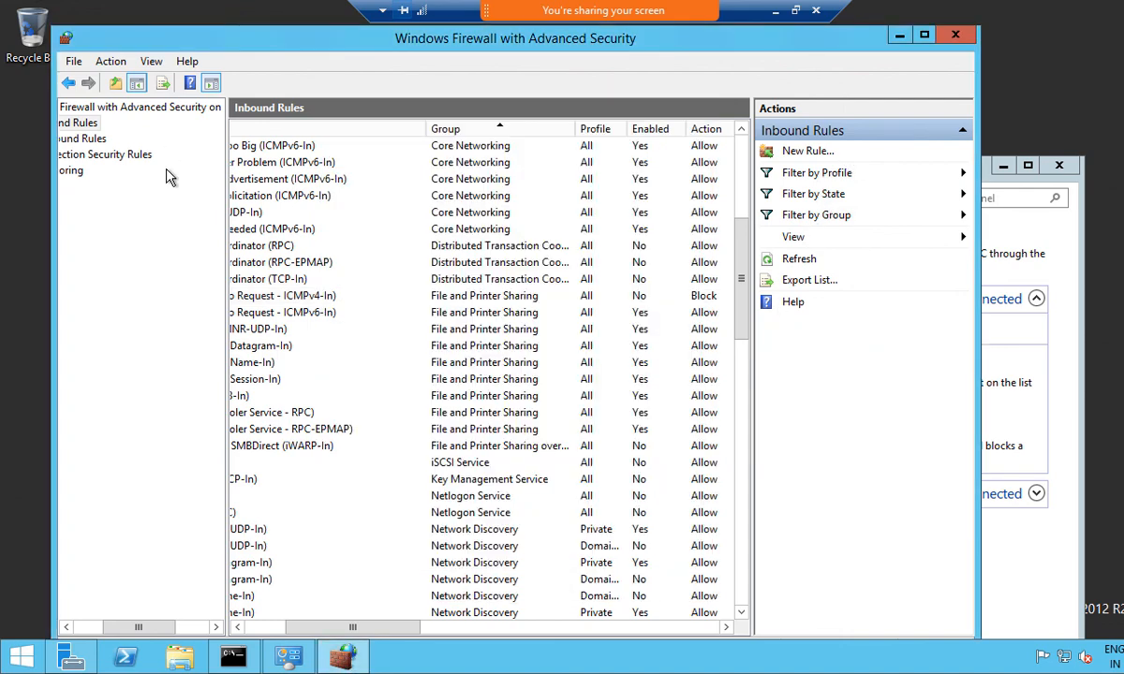
click(233, 658)
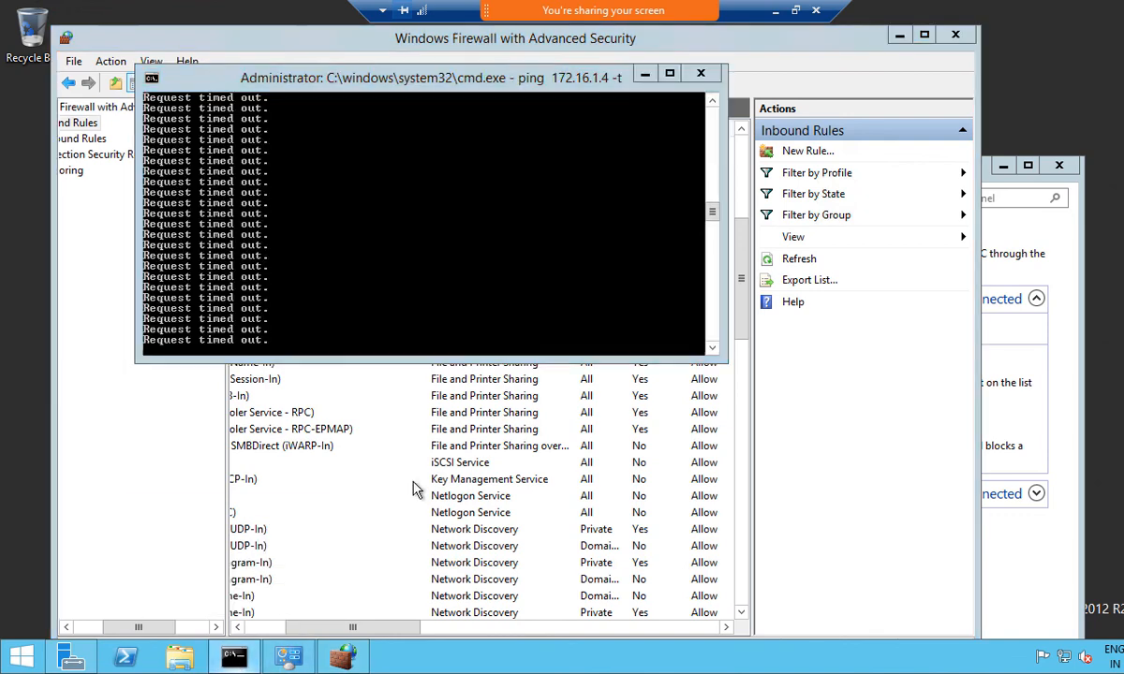
Step: Switch to vm2's session and review its ping output to confirm replies keep arriving
click(777, 11)
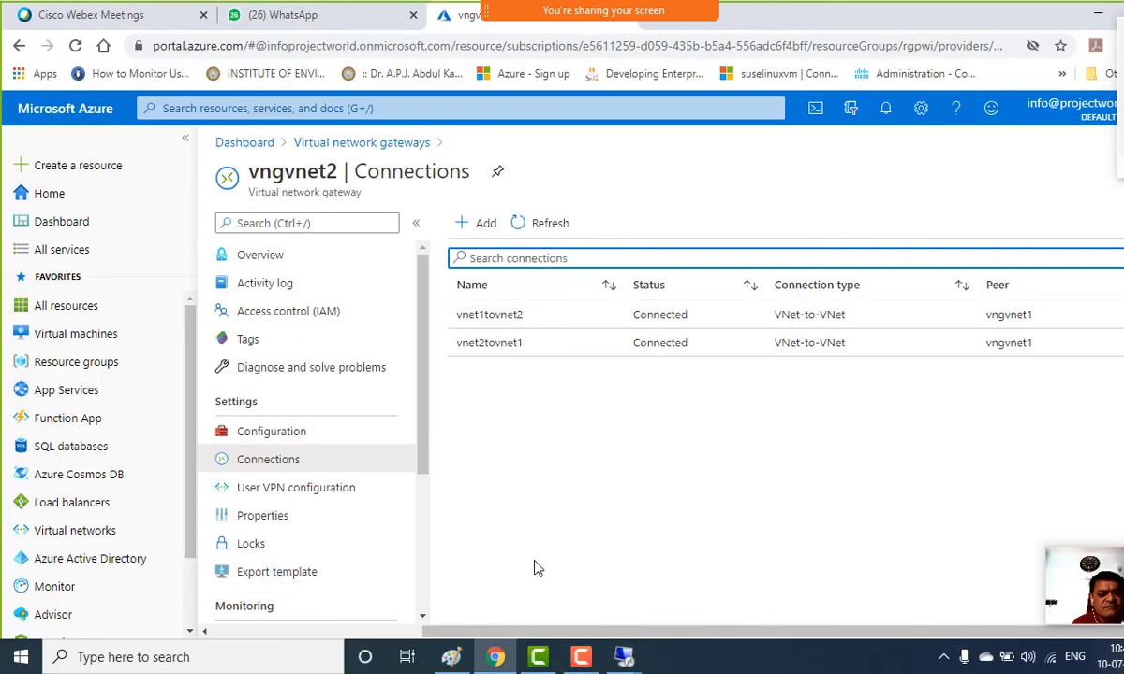
mouse_move(624, 657)
click(686, 609)
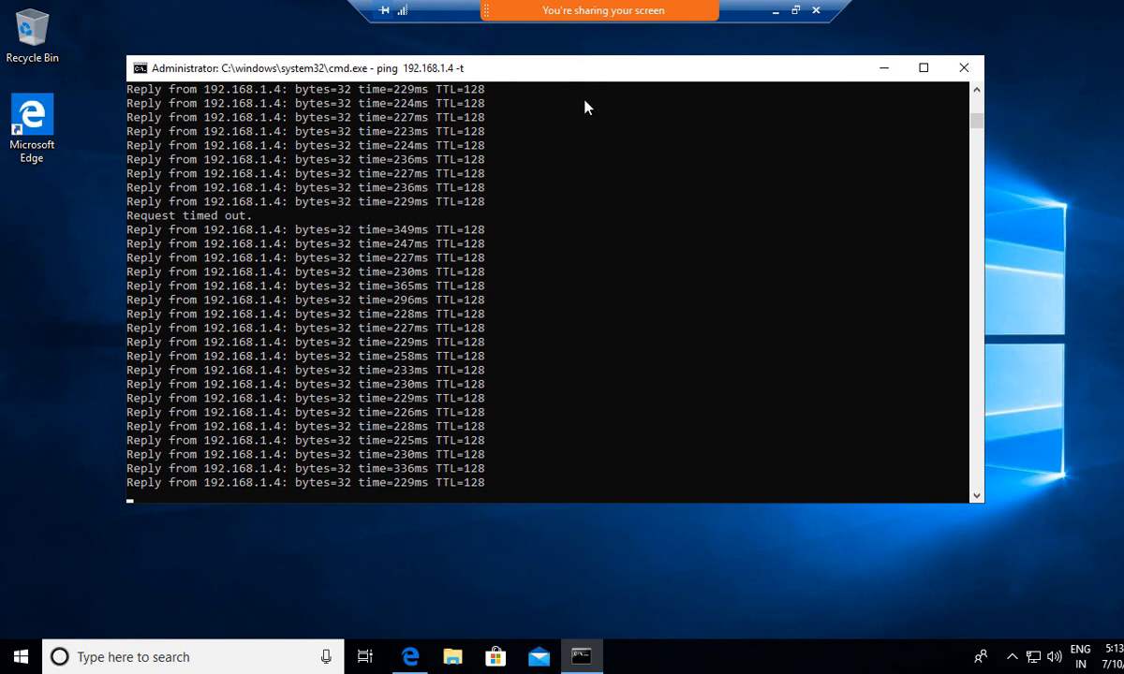
scroll(488, 316, up, 4)
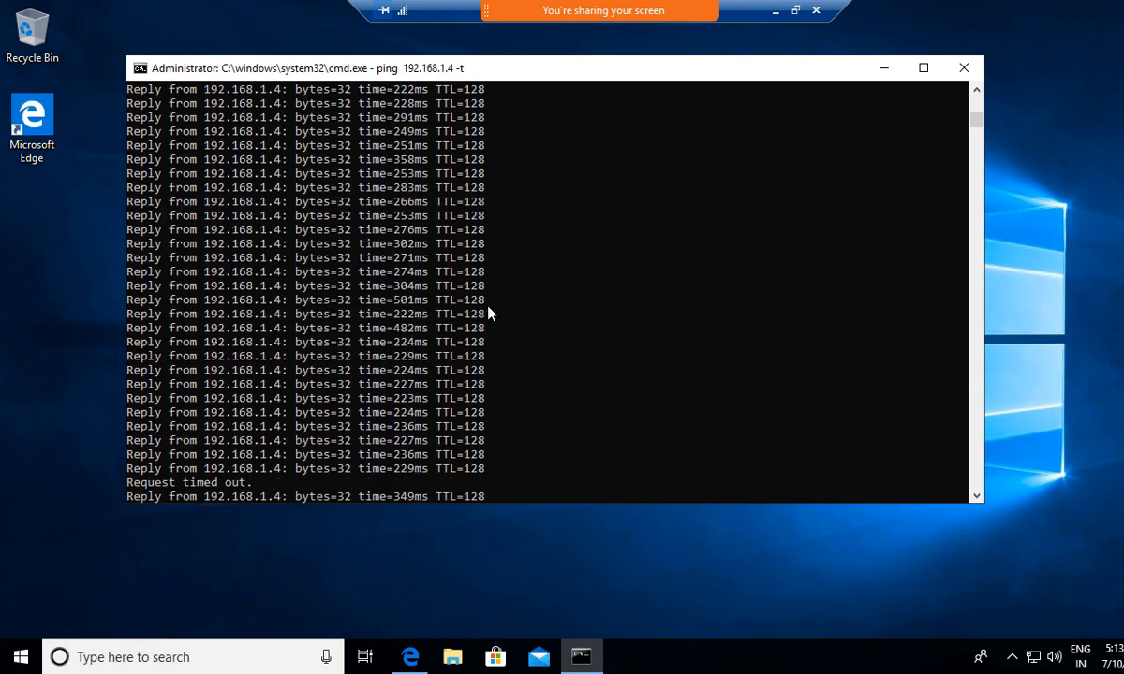
scroll(488, 314, down, 10)
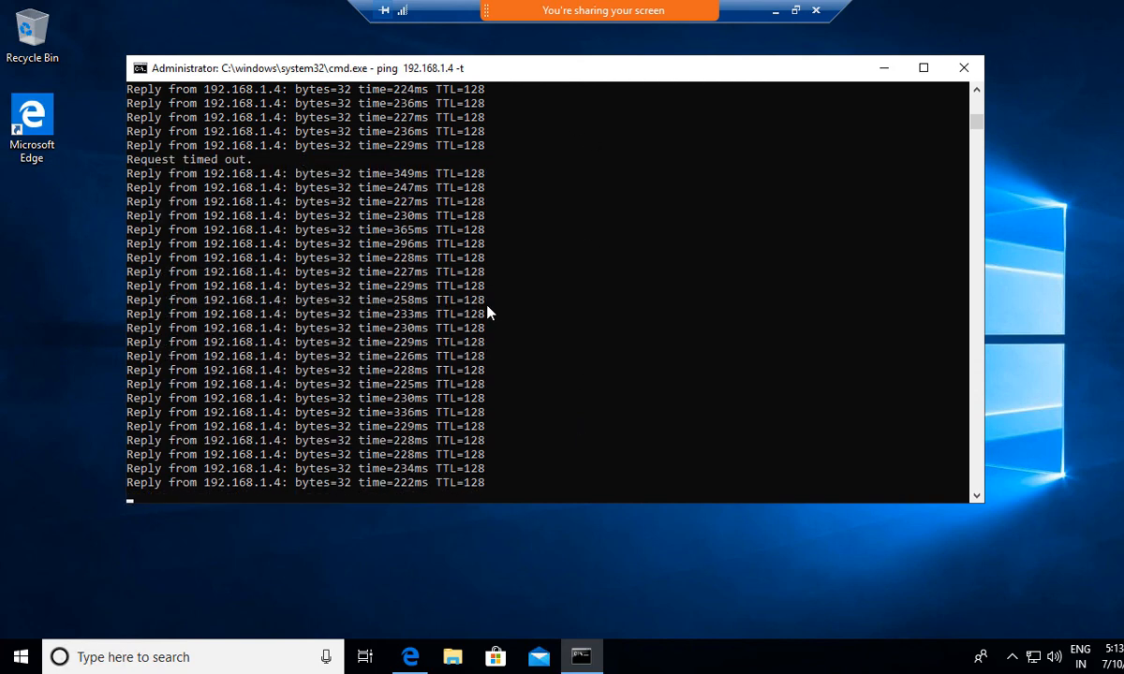
scroll(487, 313, down, 2)
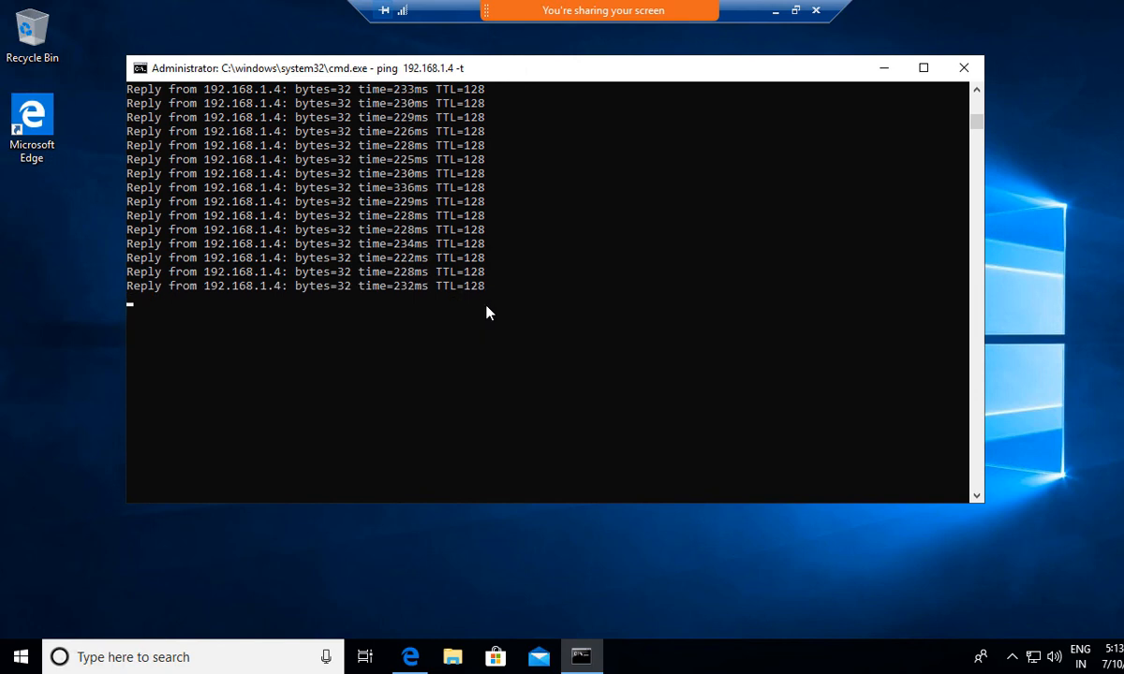
Step: Return to vm1's remote session with the firewall console
click(777, 11)
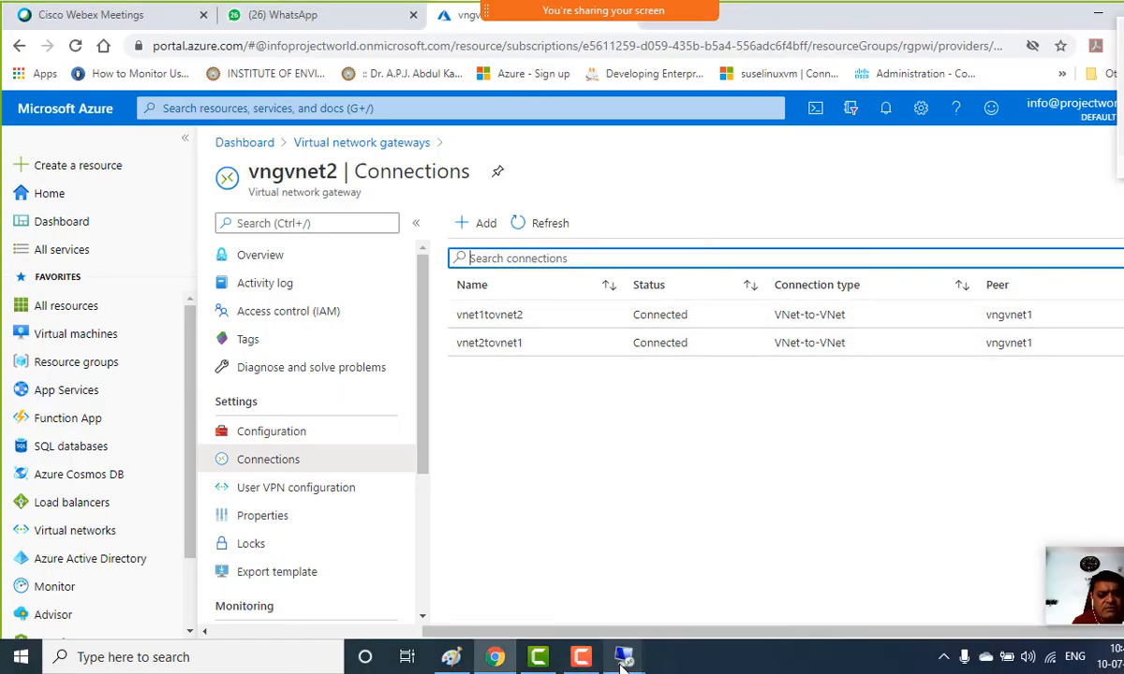
mouse_move(622, 660)
click(560, 592)
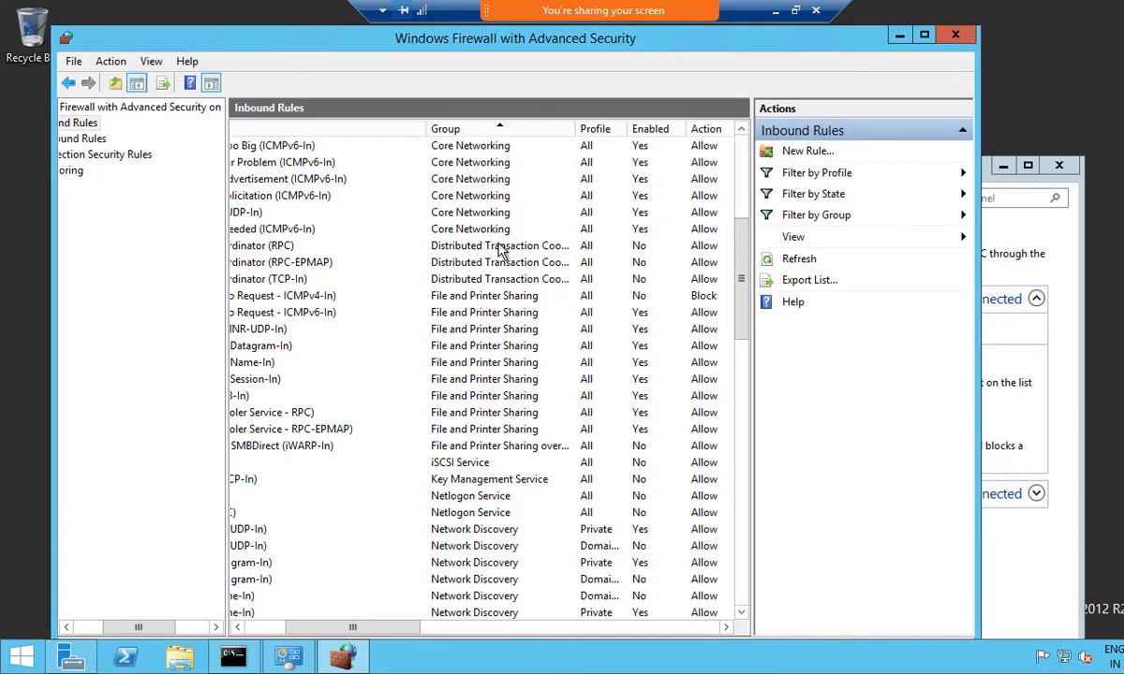
Step: Reposition and maximize vm1's Windows Firewall with Advanced Security console
drag(376, 628, 259, 634)
drag(224, 43, 229, 34)
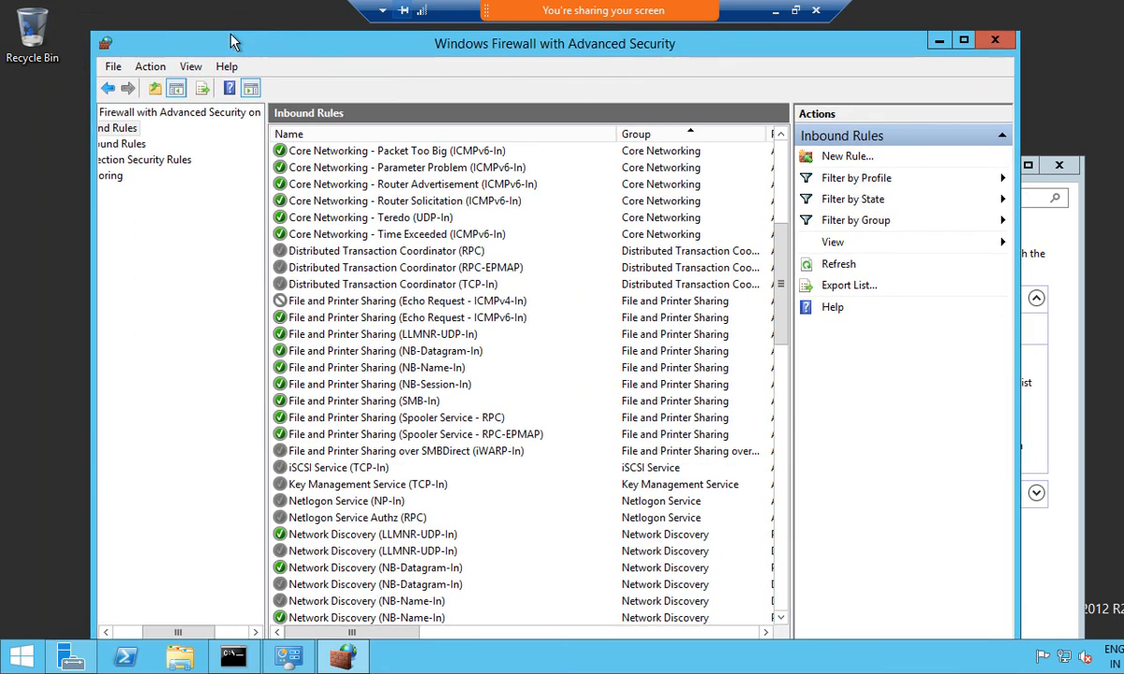
click(964, 40)
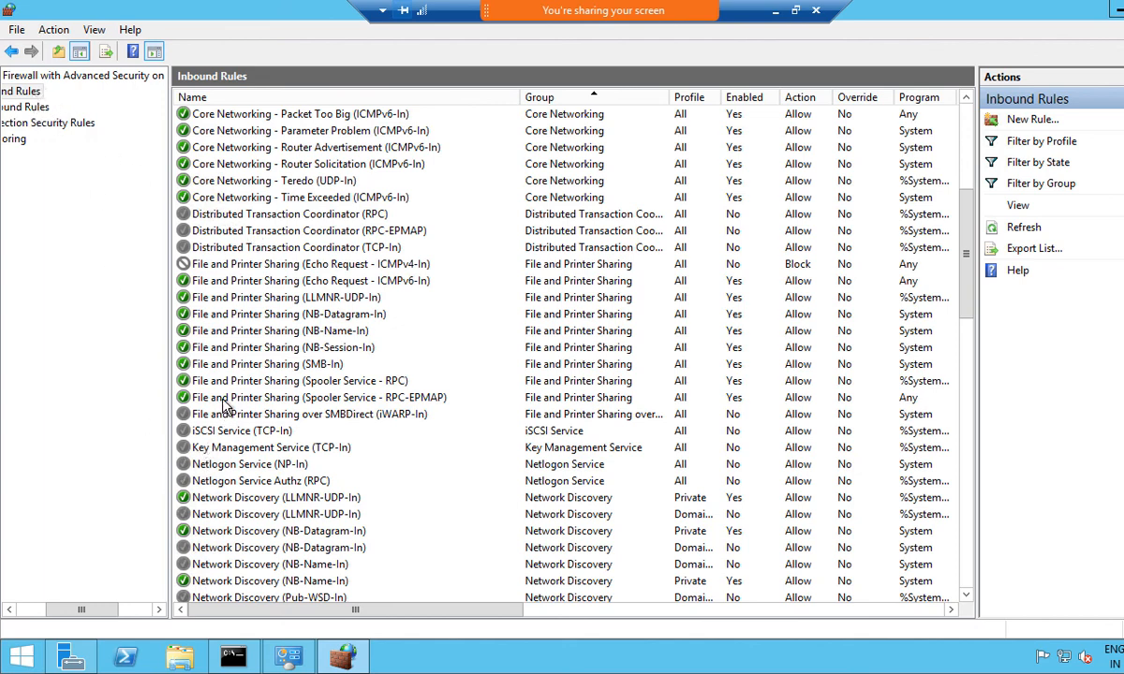
Step: Disable the Echo Request - ICMPv6-In inbound rule, then bring the ping window forward
click(225, 287)
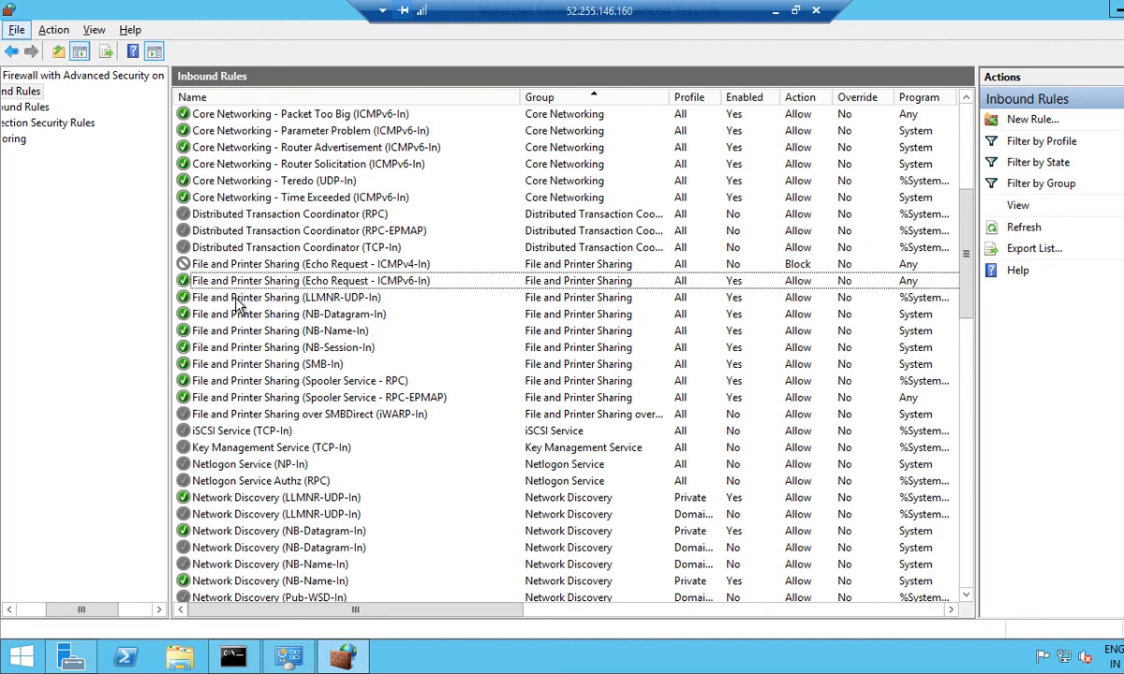
click(234, 297)
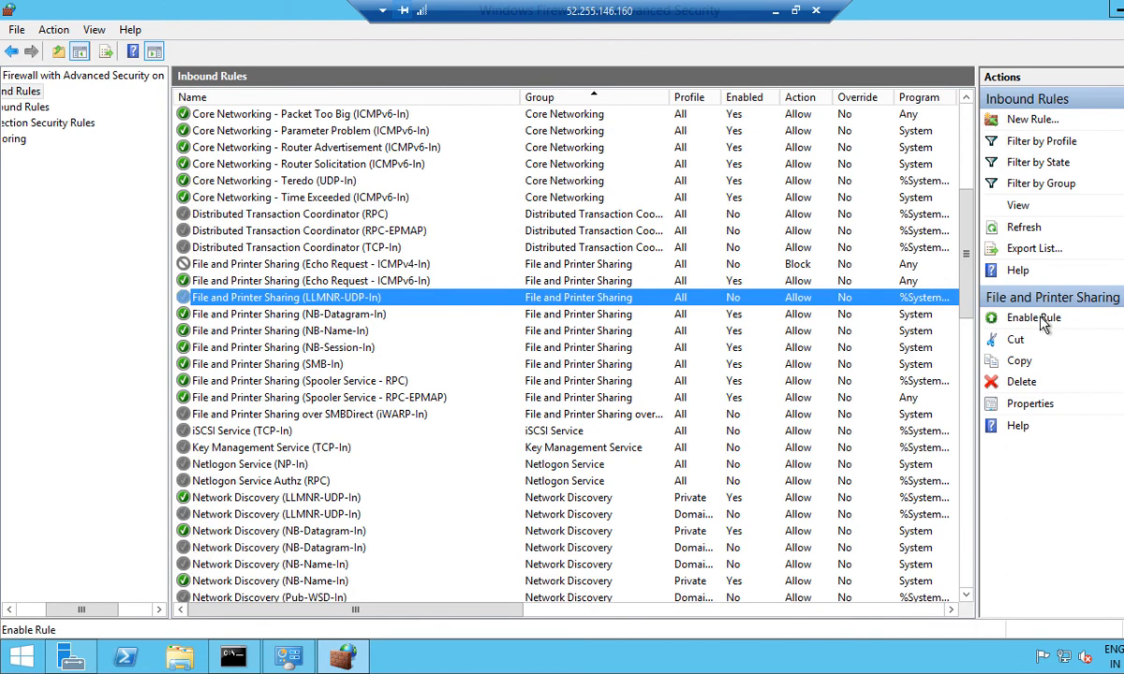
click(263, 266)
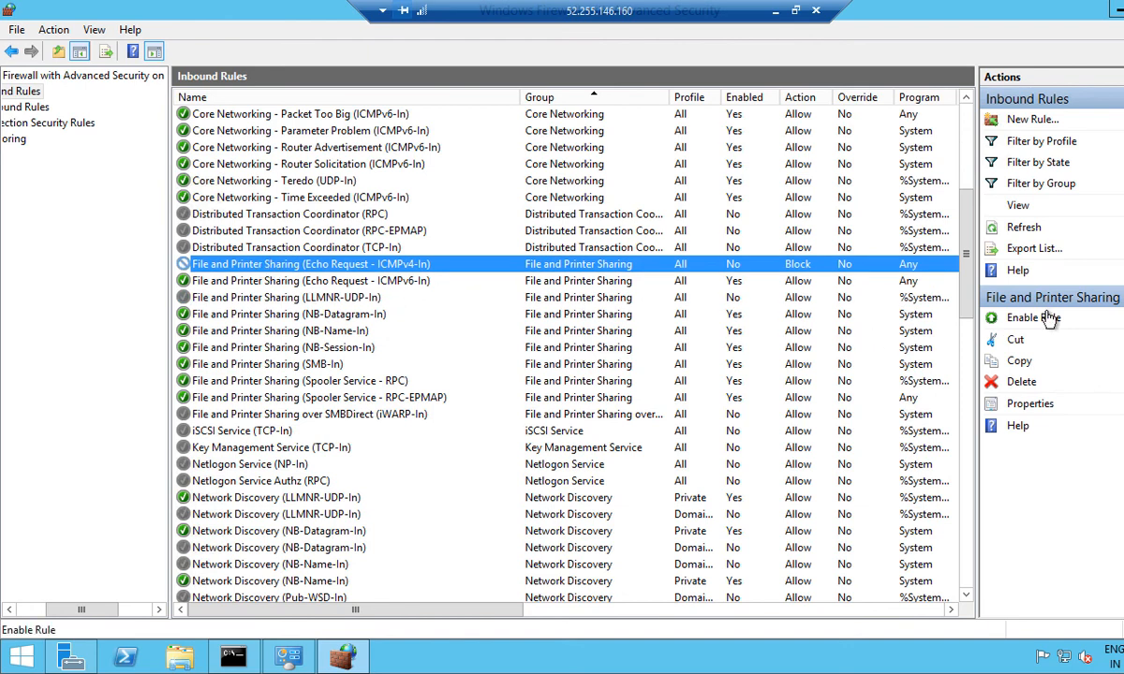
click(235, 279)
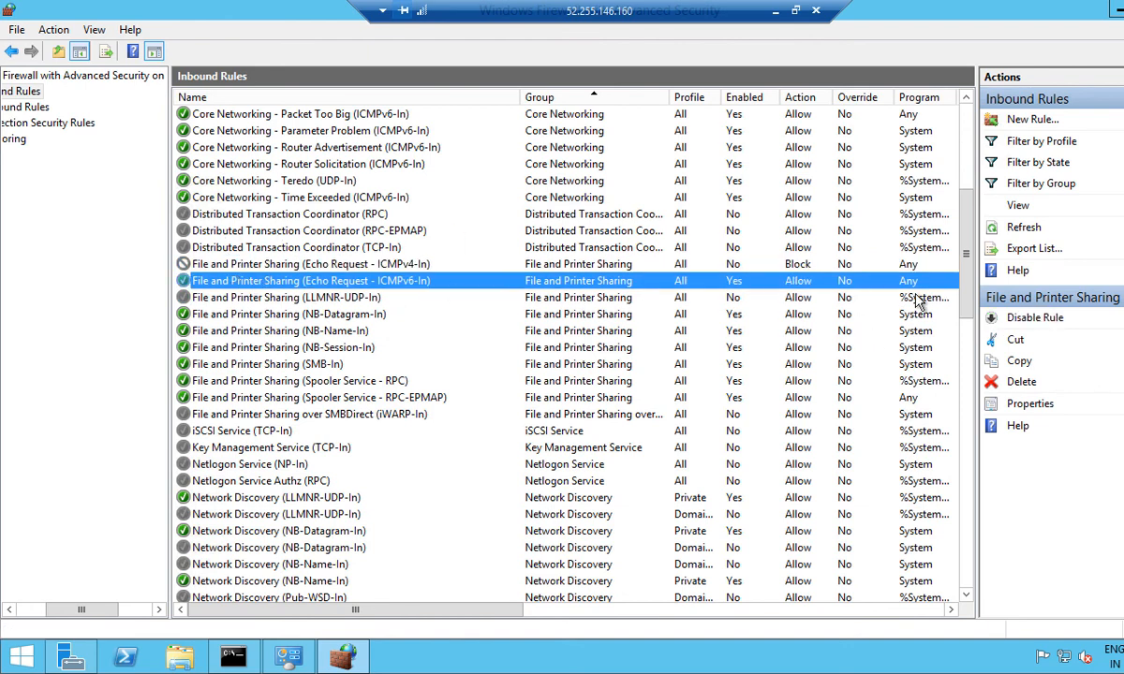
click(1048, 321)
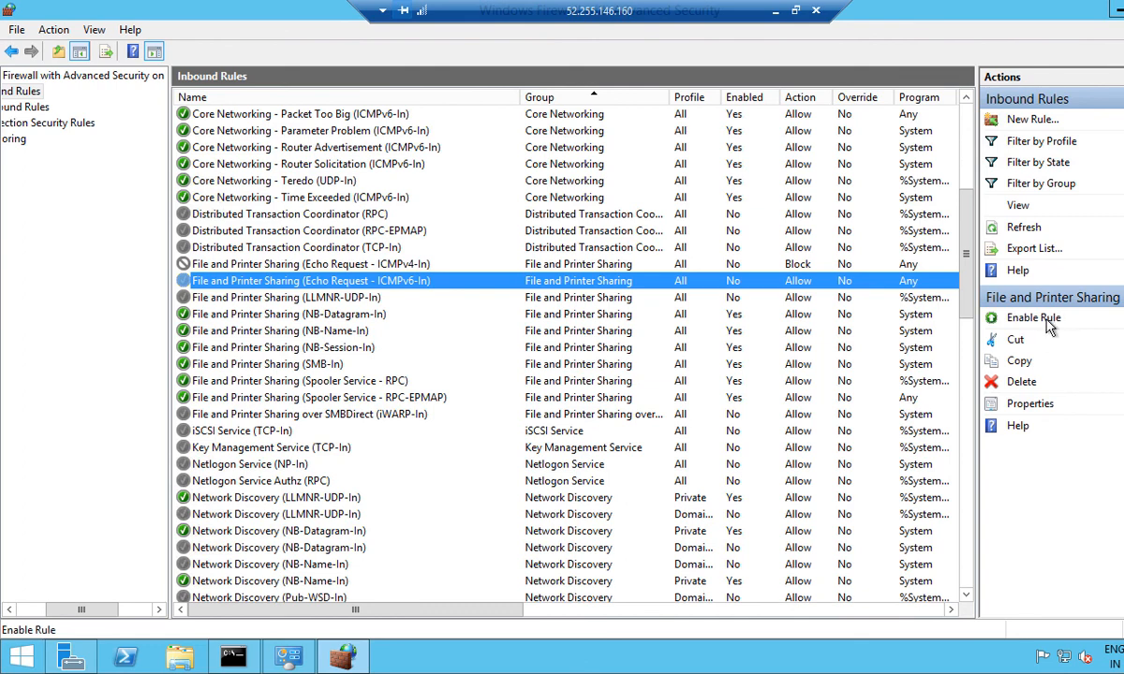
click(233, 655)
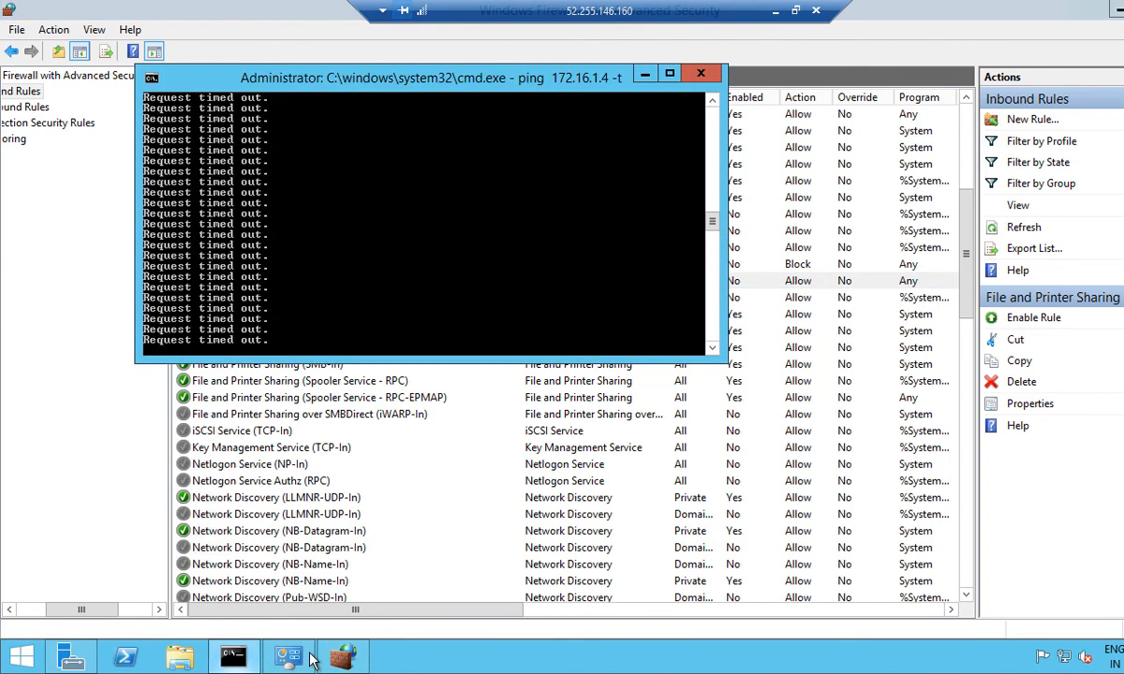
click(776, 15)
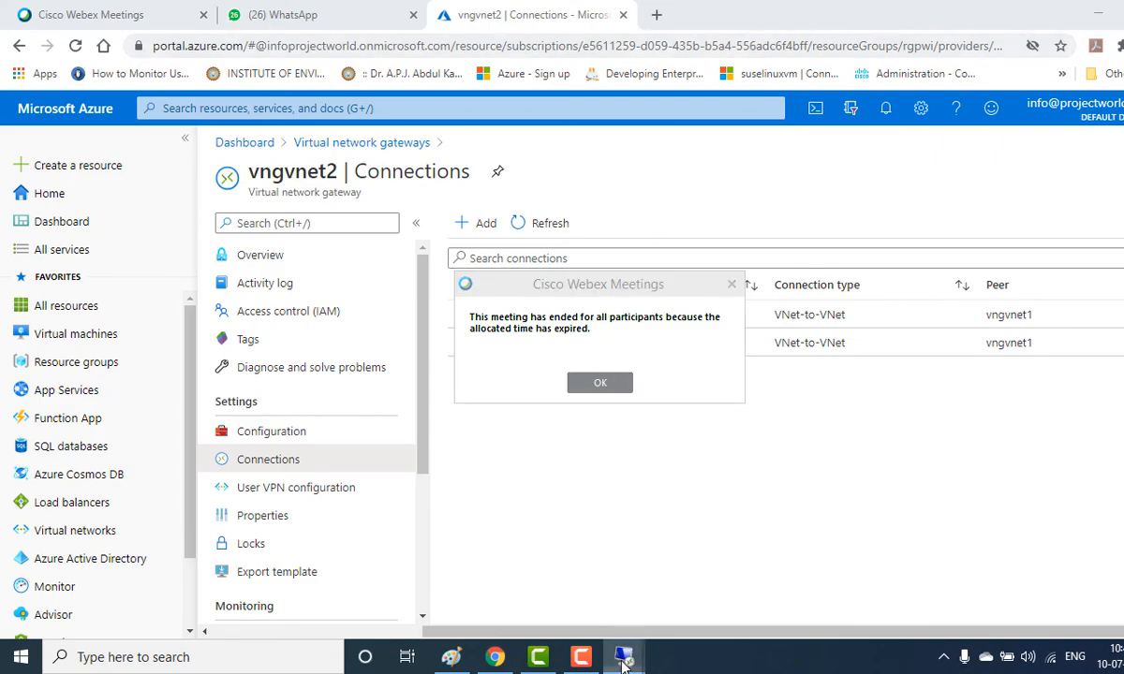
mouse_move(624, 657)
click(706, 560)
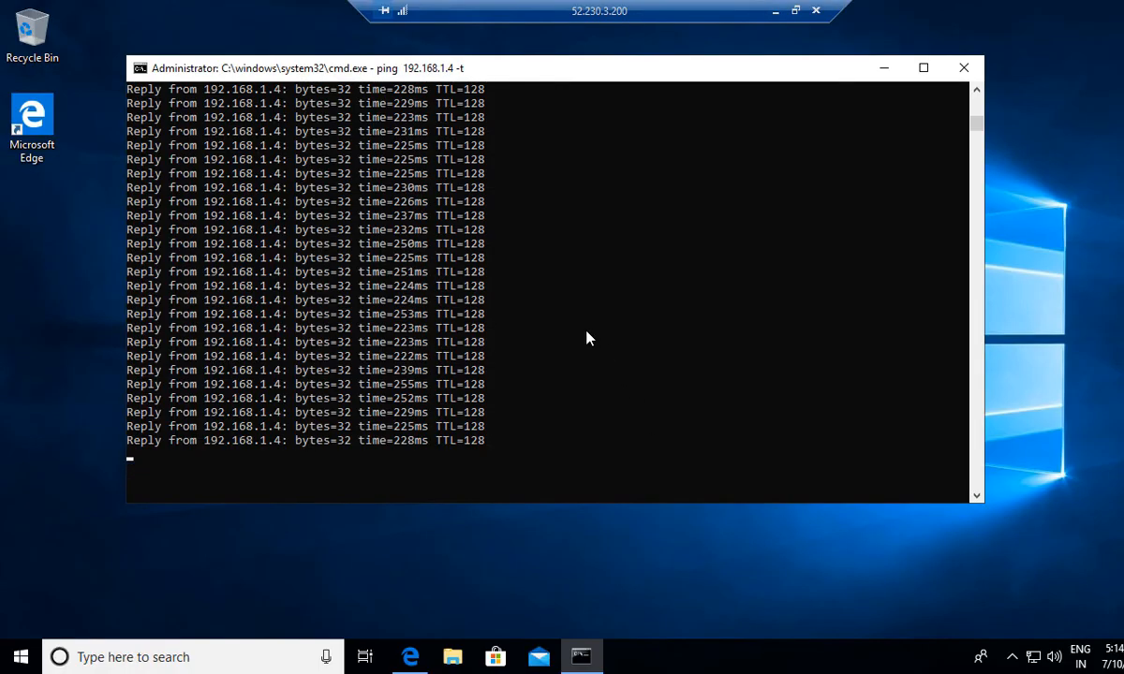
click(776, 12)
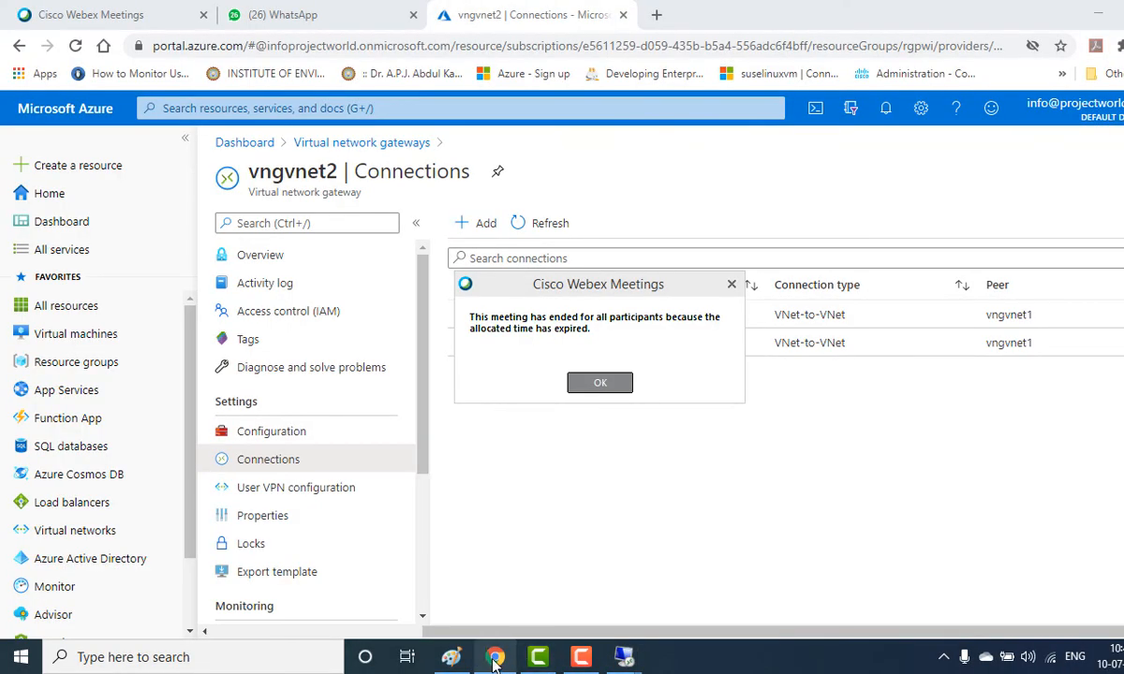
click(599, 382)
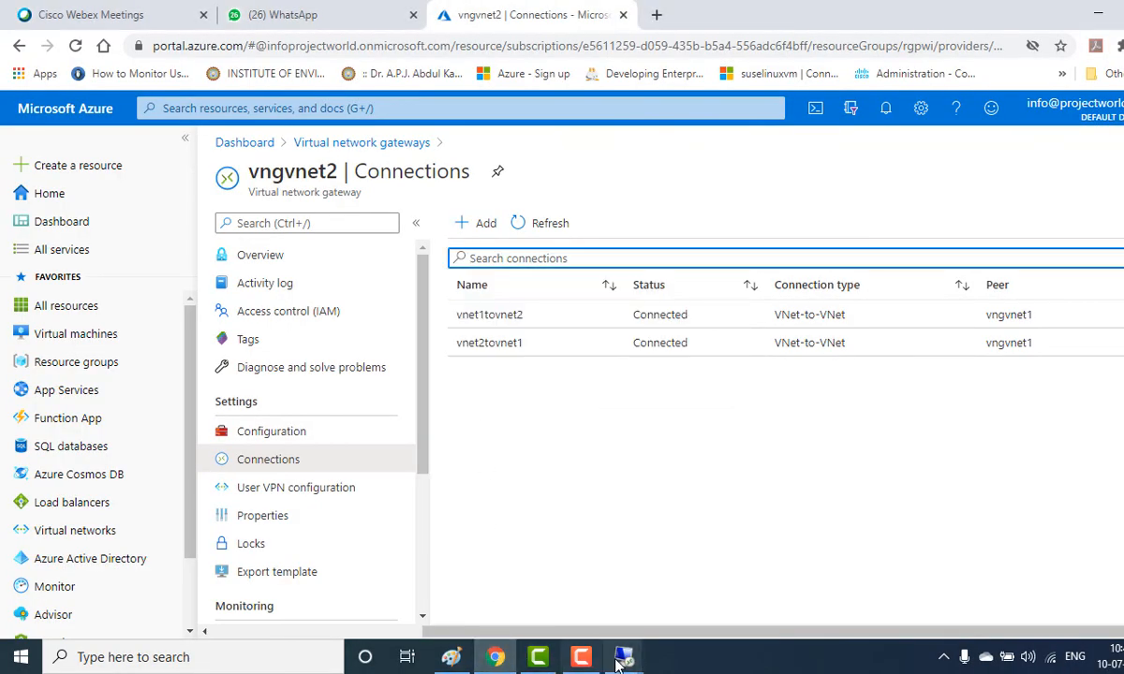
mouse_move(624, 659)
click(527, 590)
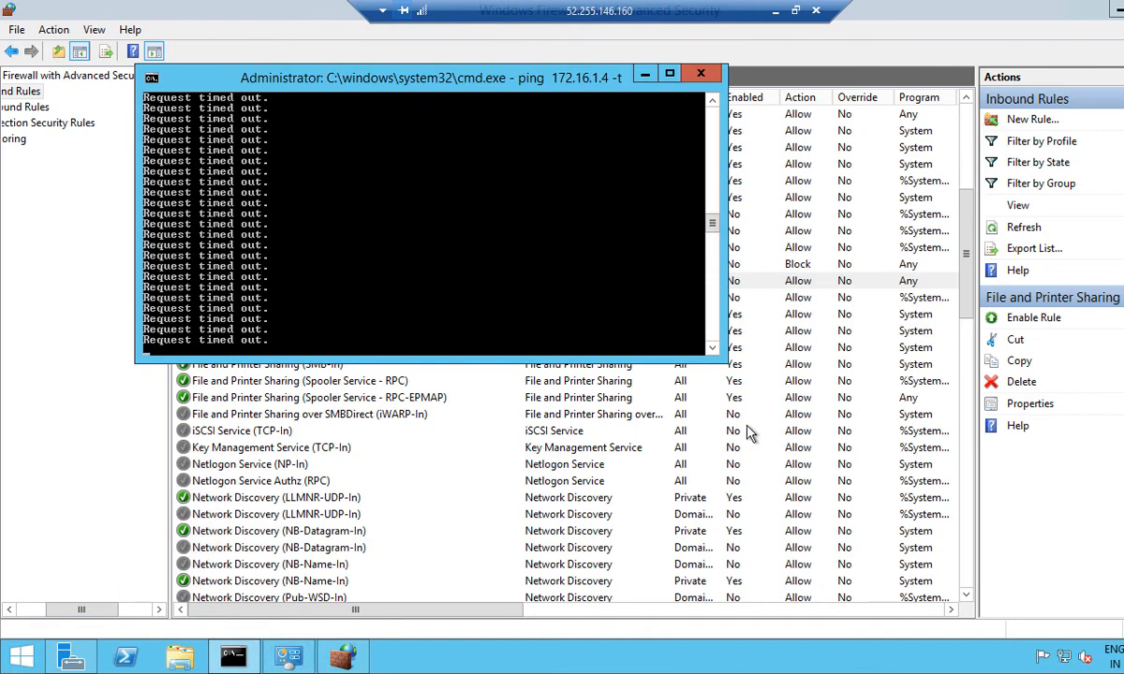
drag(469, 78, 2, 13)
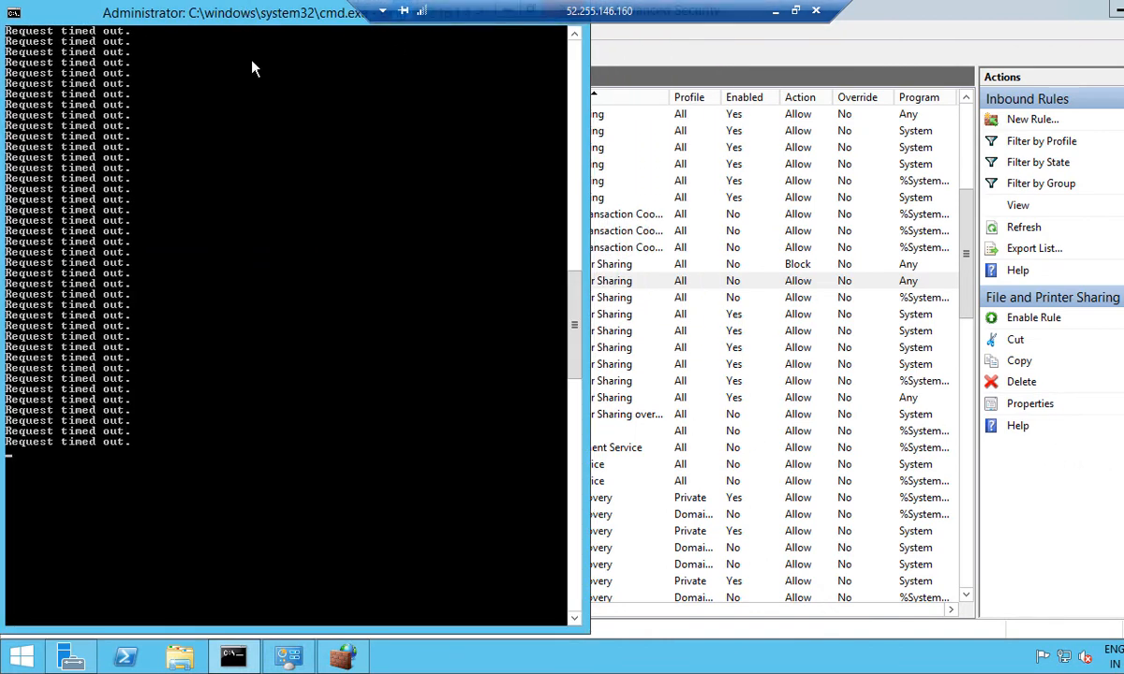
drag(251, 7, 252, 167)
click(509, 166)
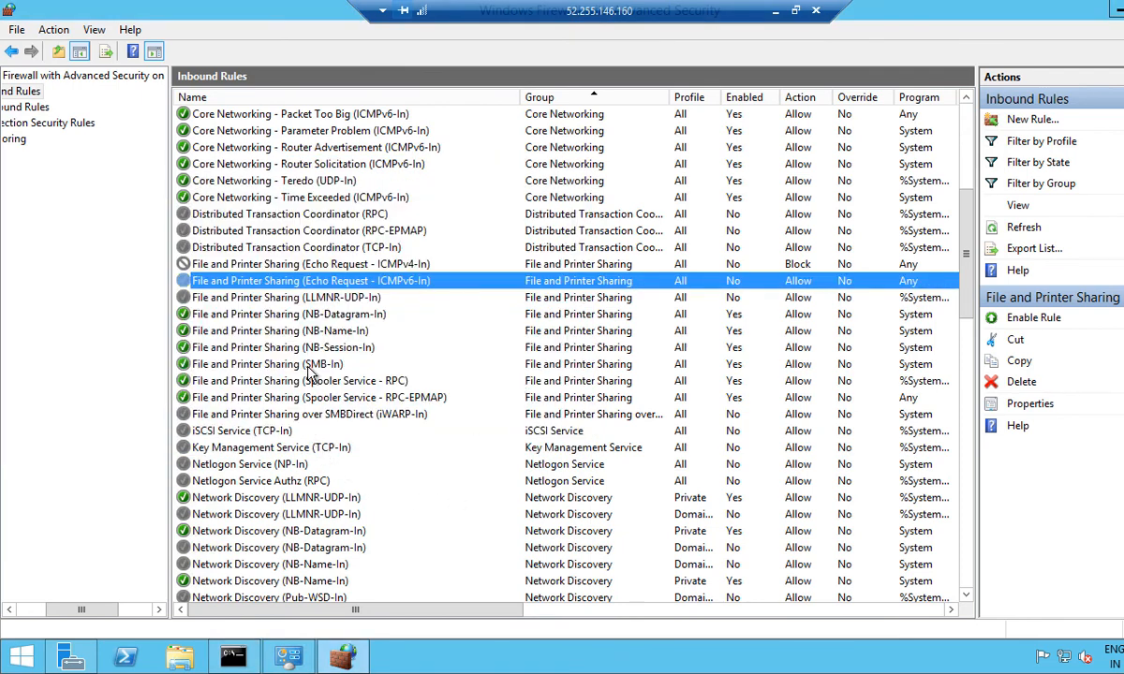
Step: Disable the File and Printer Sharing NB-Datagram-In and NB-Name-In inbound rules
click(301, 317)
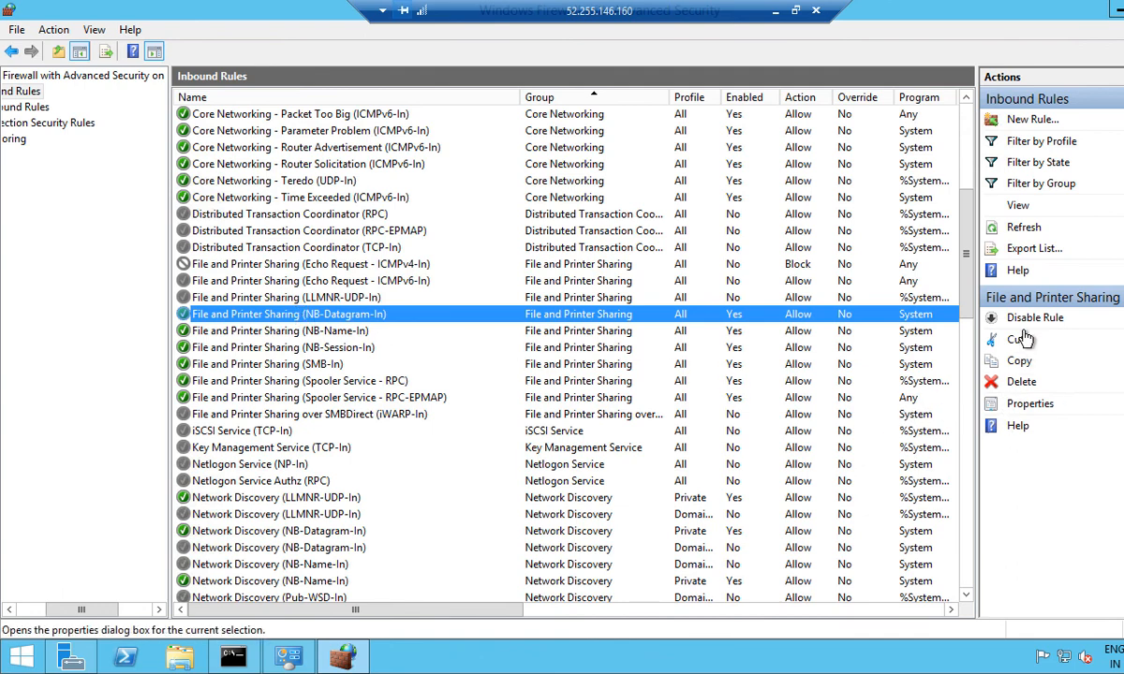
click(362, 332)
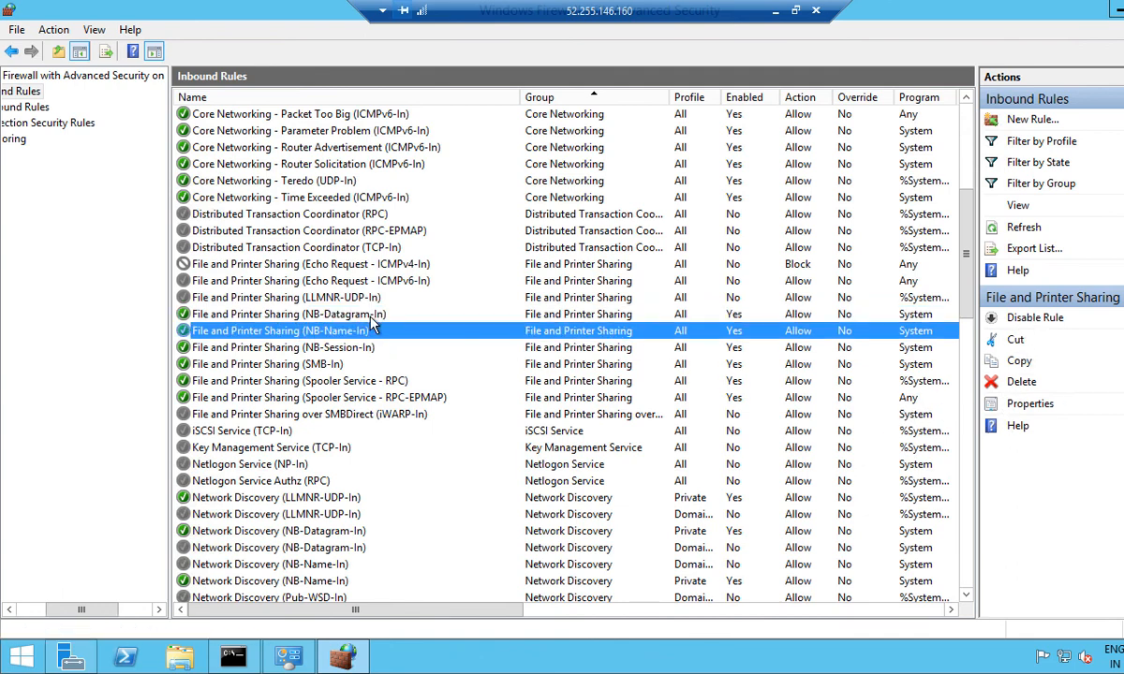
click(371, 316)
click(1025, 320)
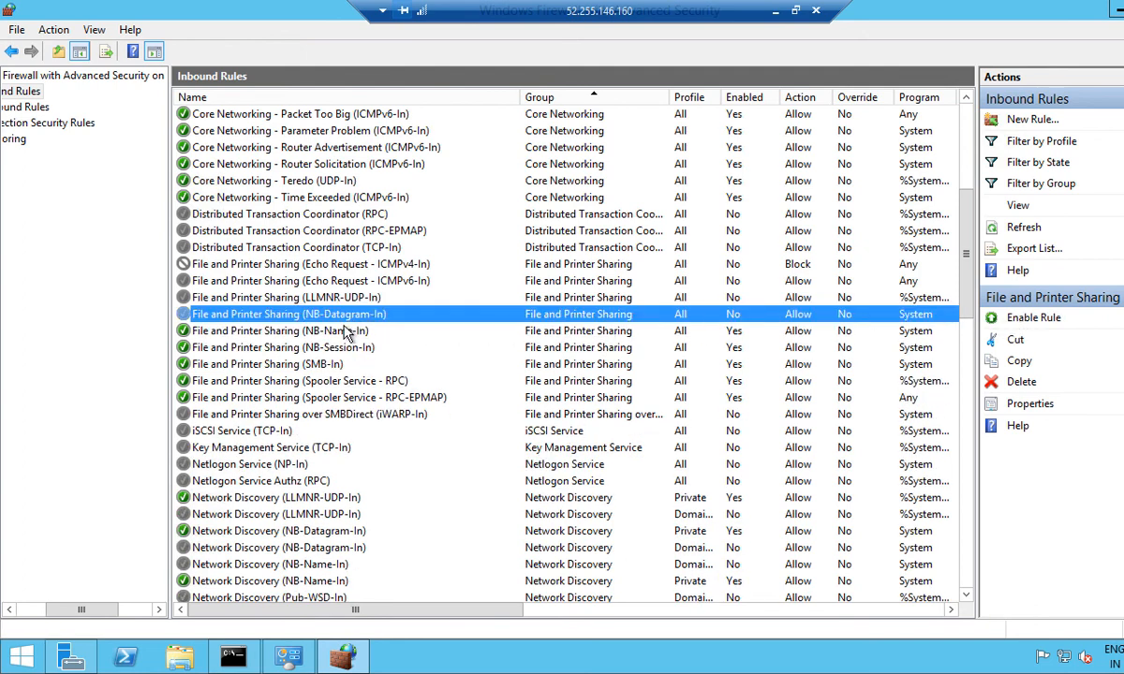
click(346, 330)
click(1025, 320)
Step: Disable the NB-Session-In, SMB-In, Spooler Service - RPC and RPC-EPMAP inbound rules
click(565, 346)
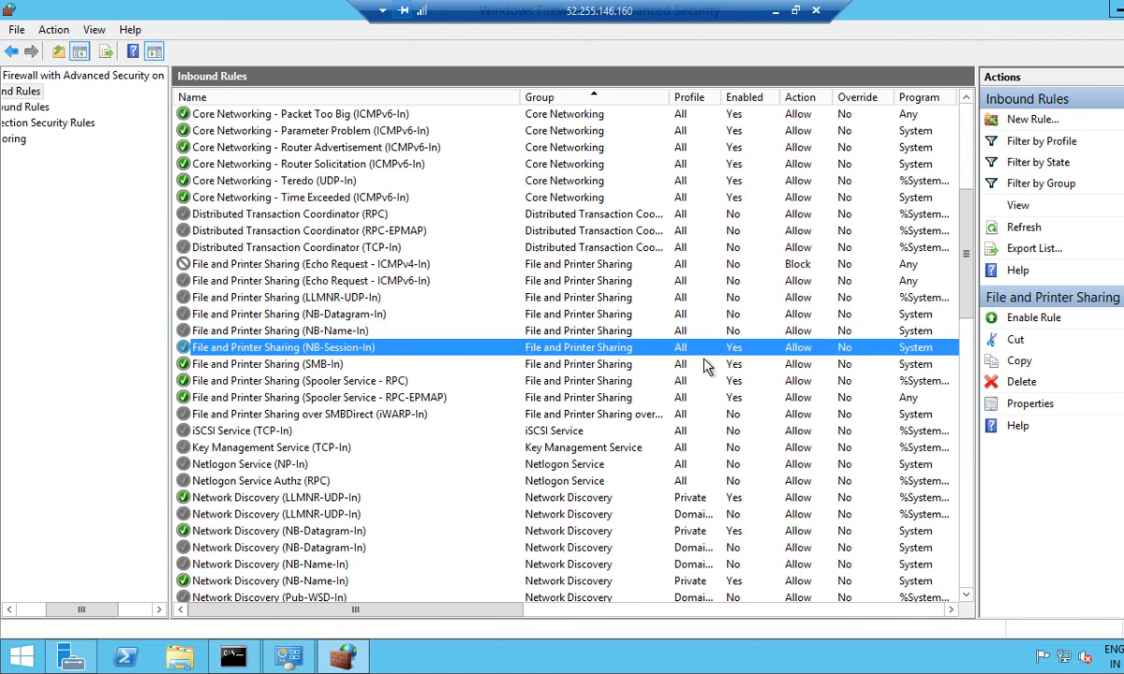
click(1031, 320)
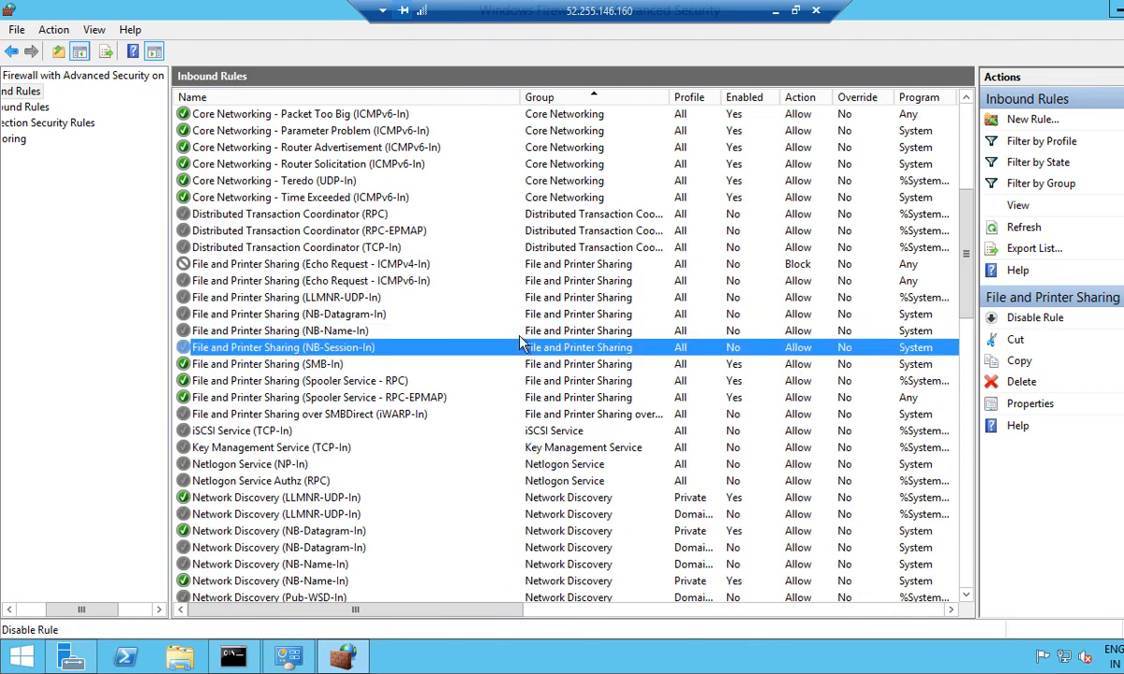
click(281, 367)
click(1026, 319)
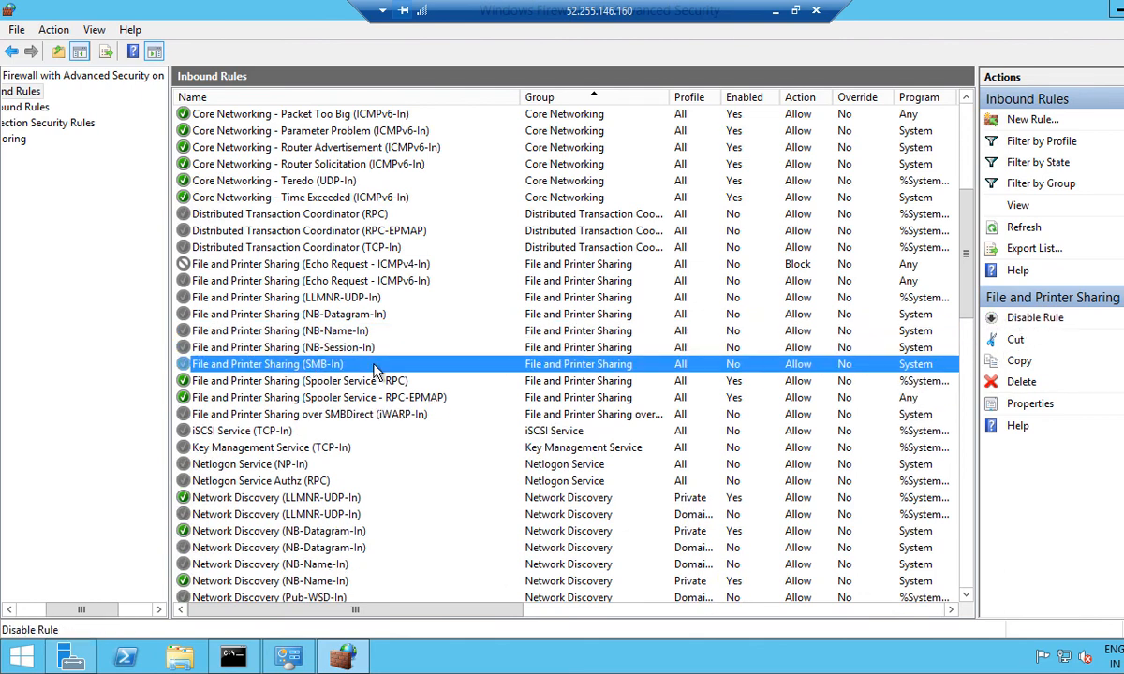
click(309, 380)
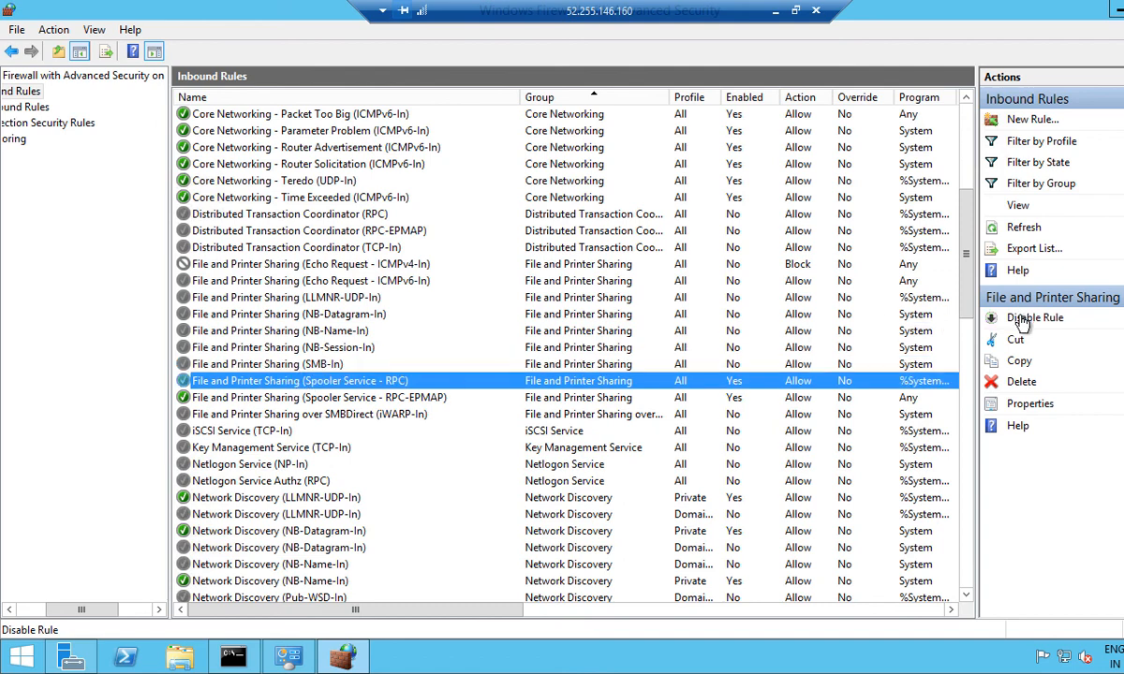
click(1024, 319)
click(256, 399)
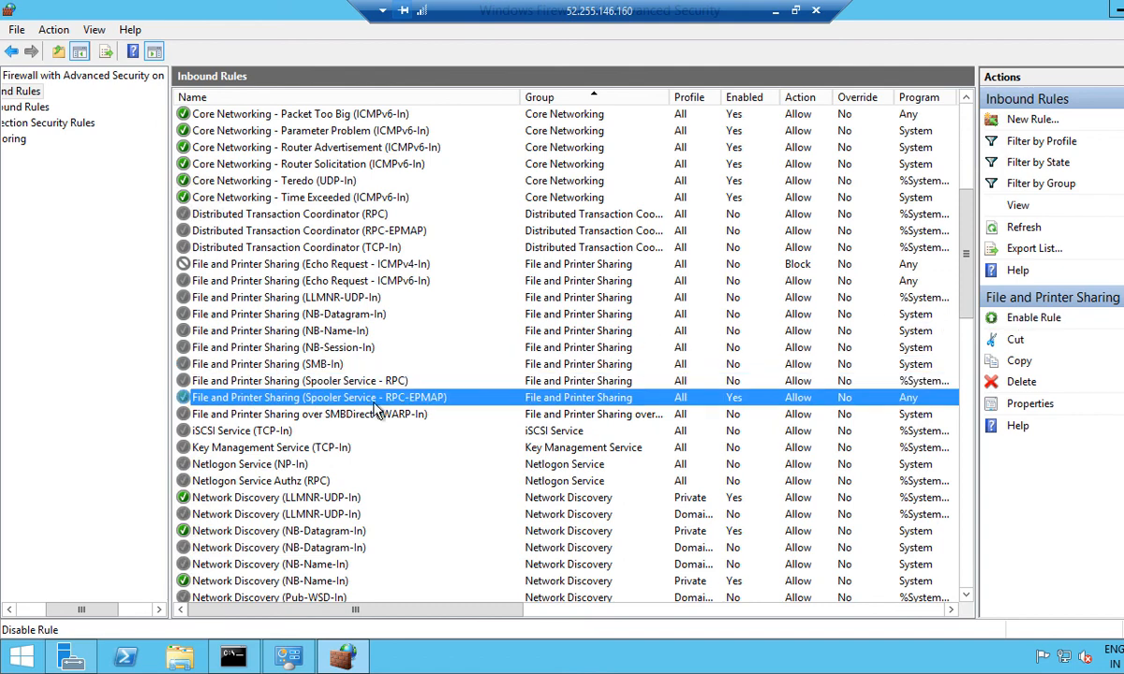
click(1021, 320)
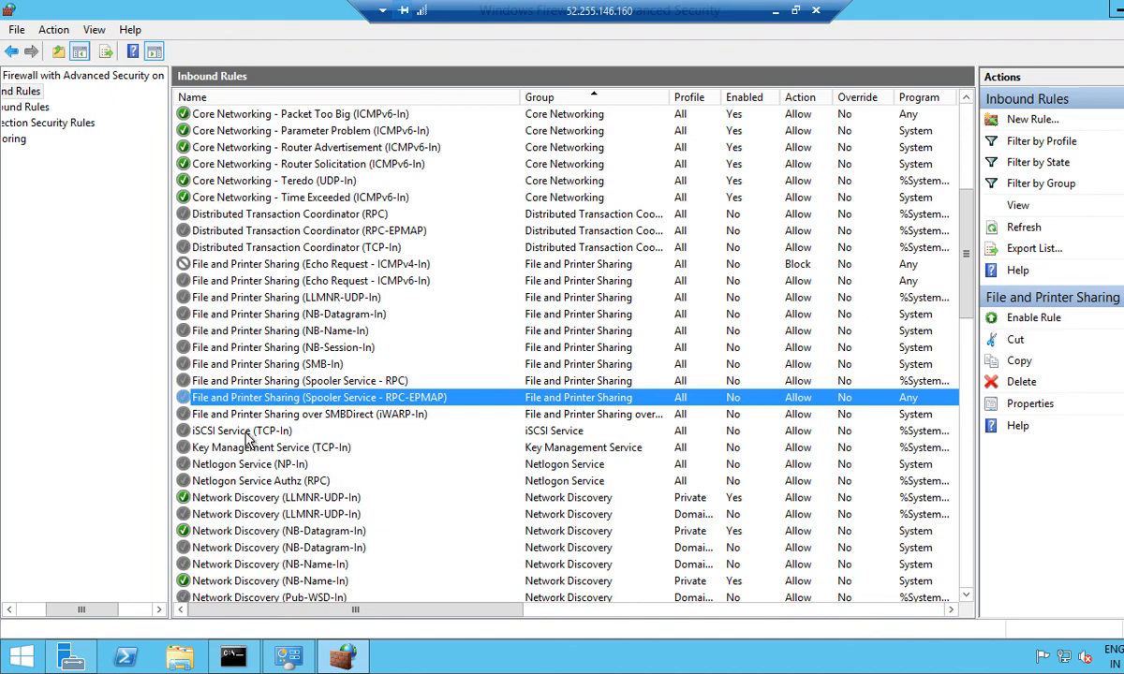
drag(965, 303, 949, 166)
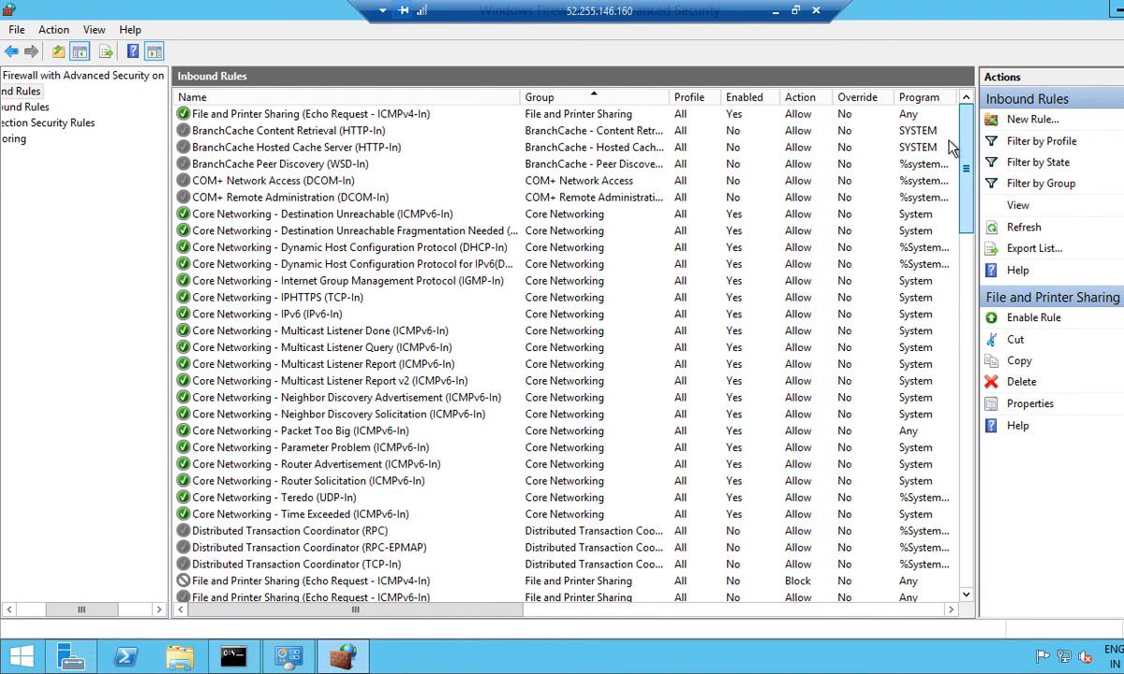
Step: Disable vm1's outbound File and Printer Sharing (Echo Request) rule
click(26, 108)
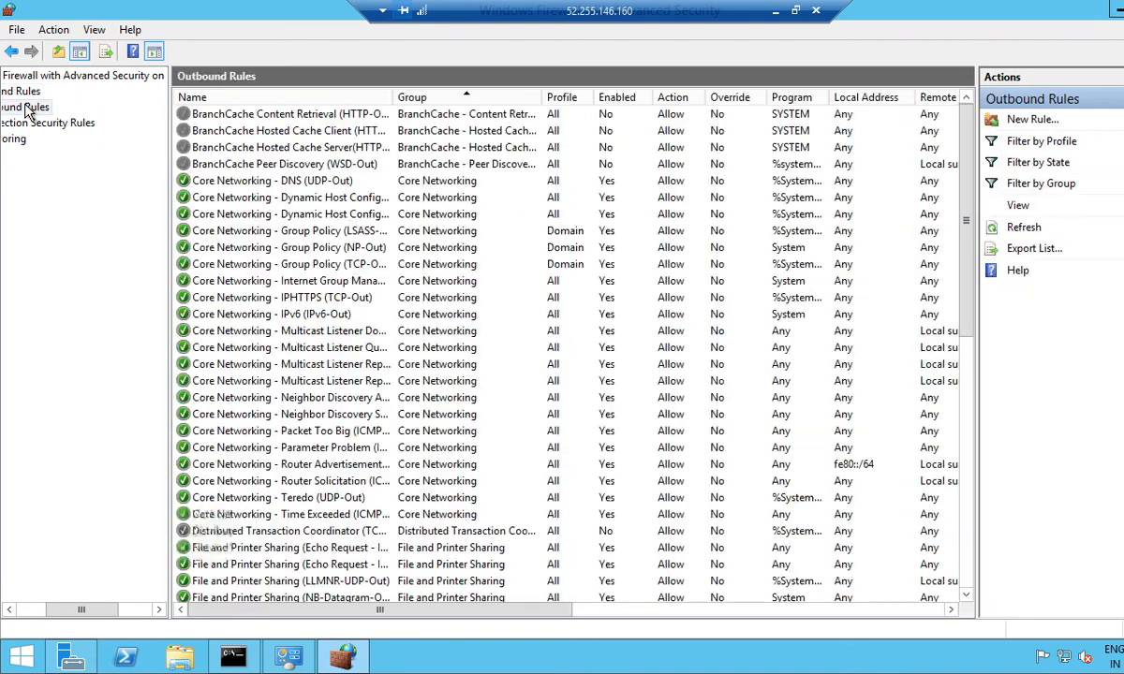
scroll(293, 445, down, 1)
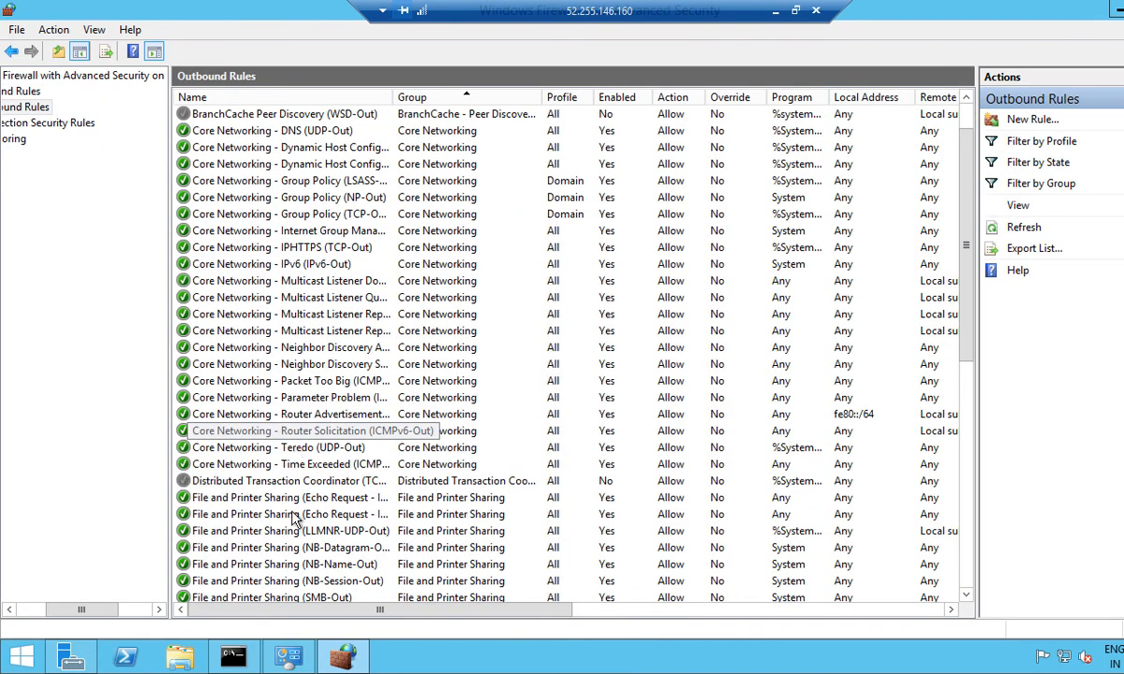
click(261, 503)
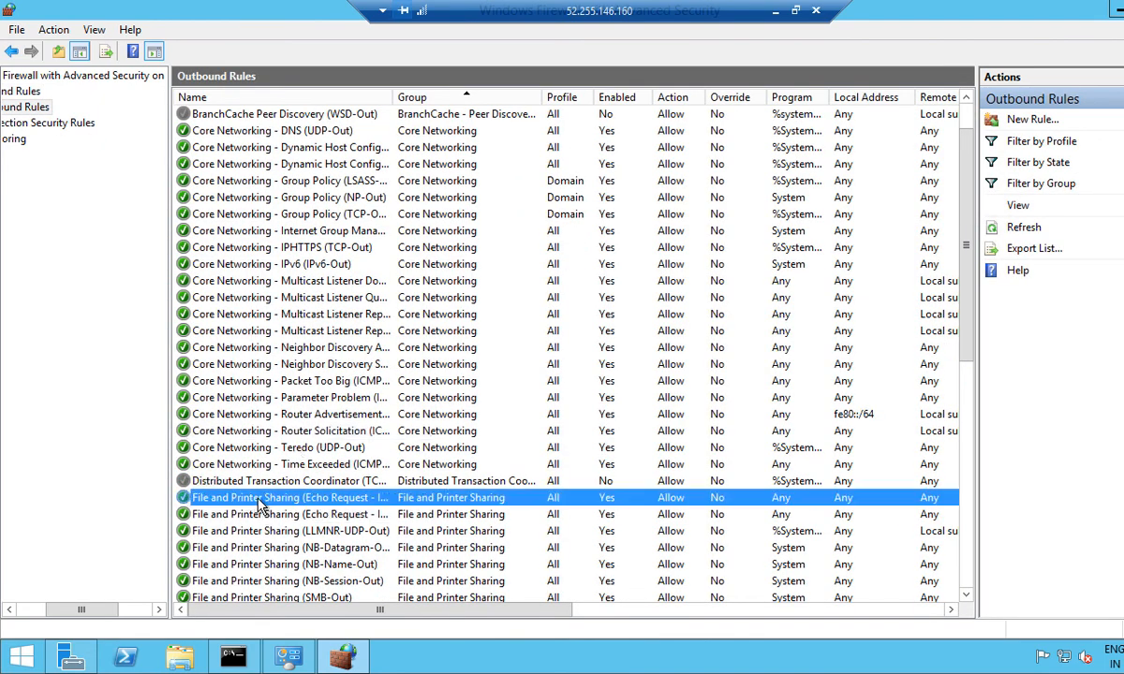
click(1044, 319)
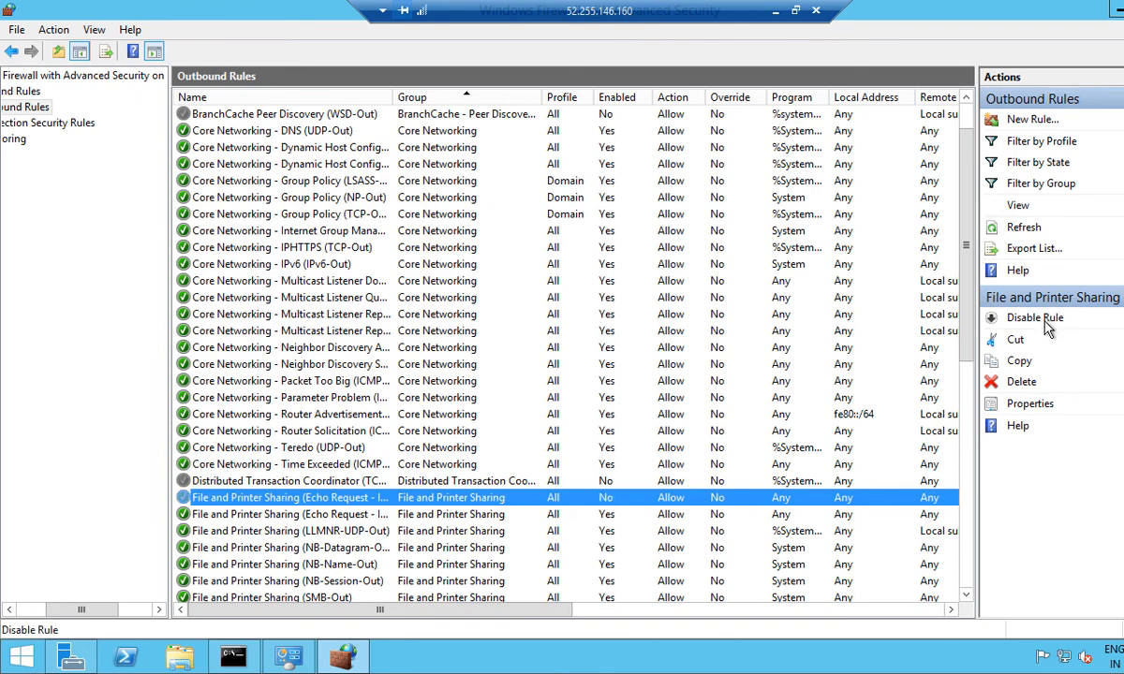
Step: Minimize the firewall console and switch to vm2's remote session
click(1117, 9)
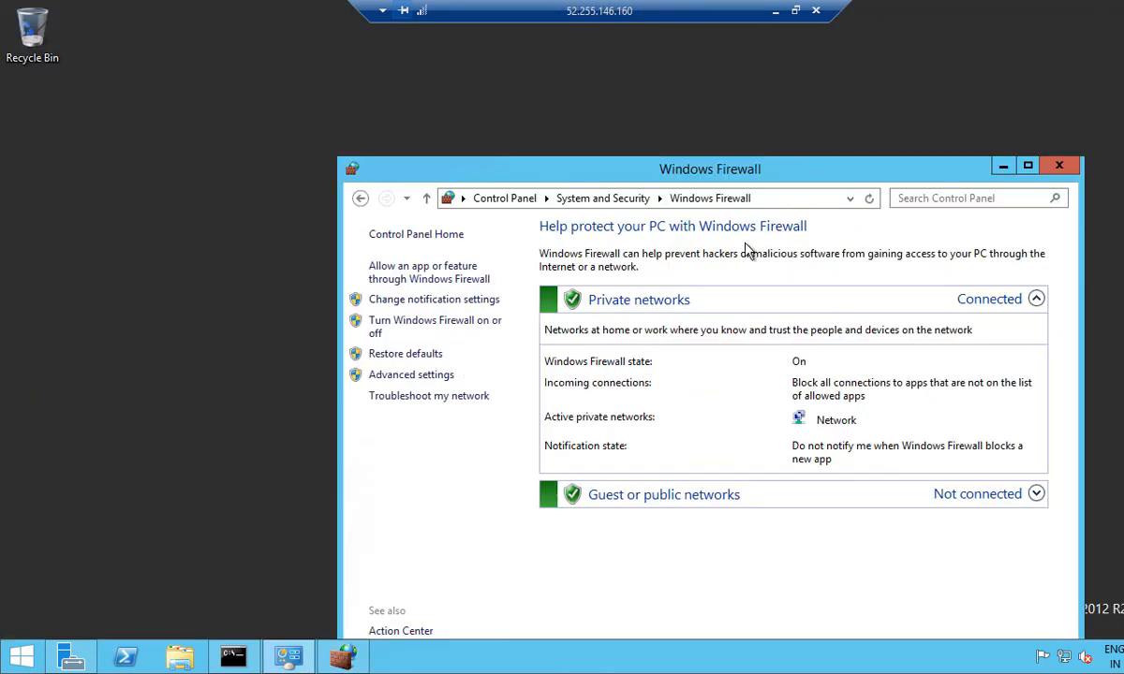
click(774, 11)
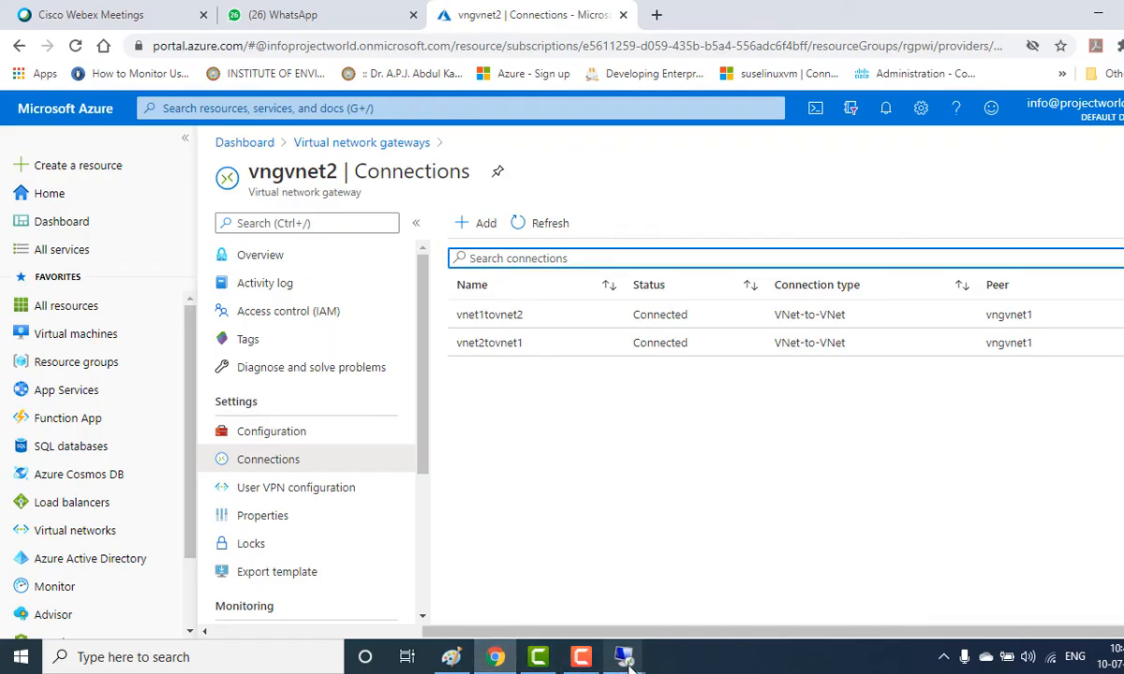
mouse_move(624, 657)
click(703, 586)
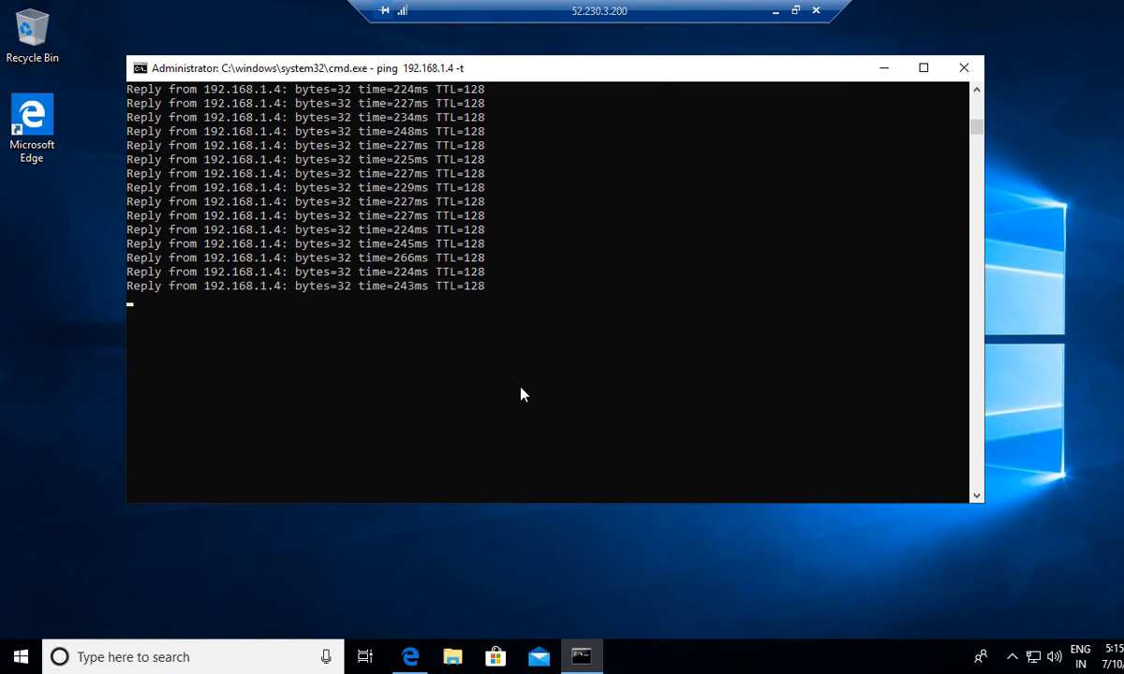
Step: Close the old ping and start 'ping 192.168.1.4 -t' in a new administrator command prompt
click(961, 69)
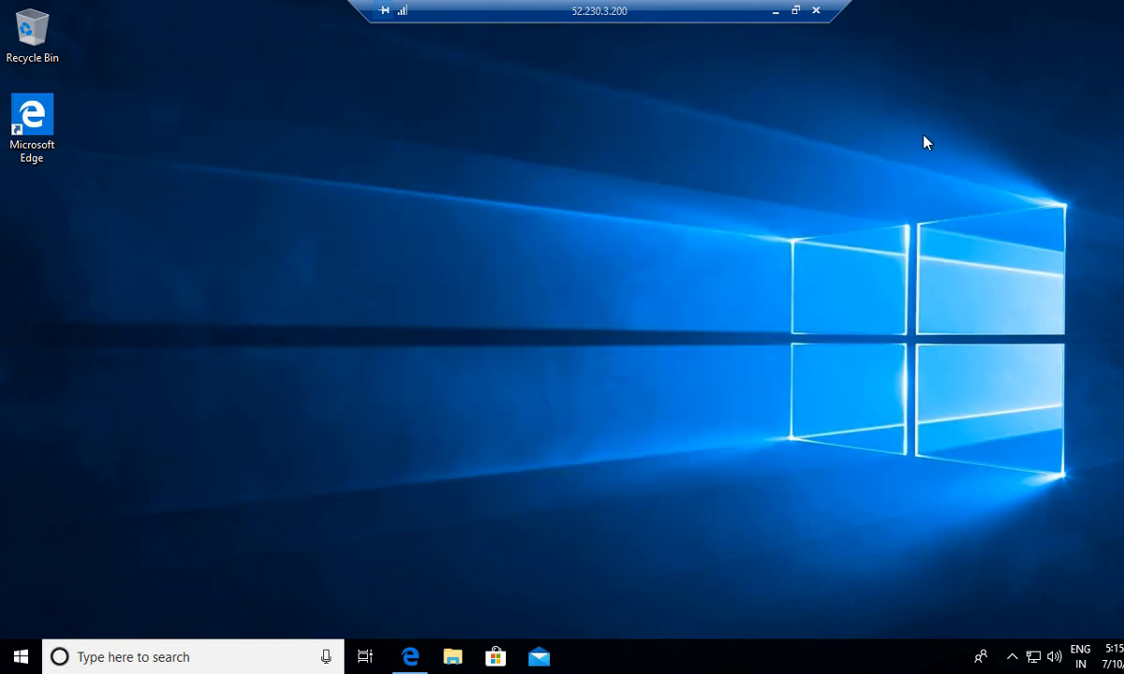
right_click(21, 657)
click(95, 569)
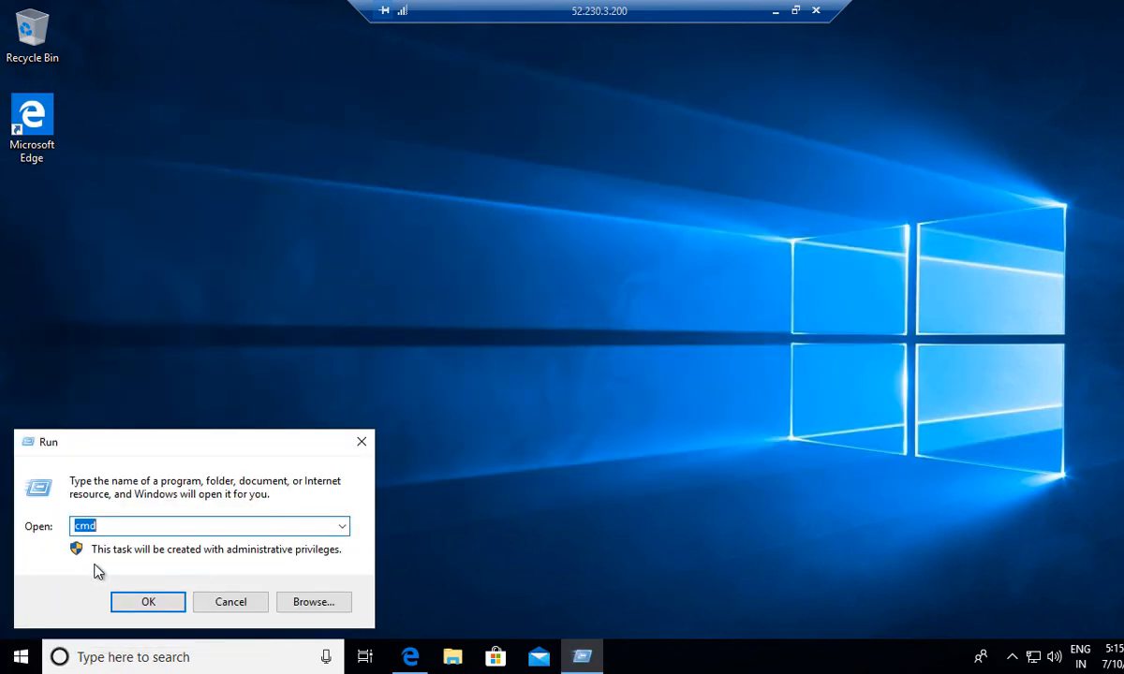
key(Return)
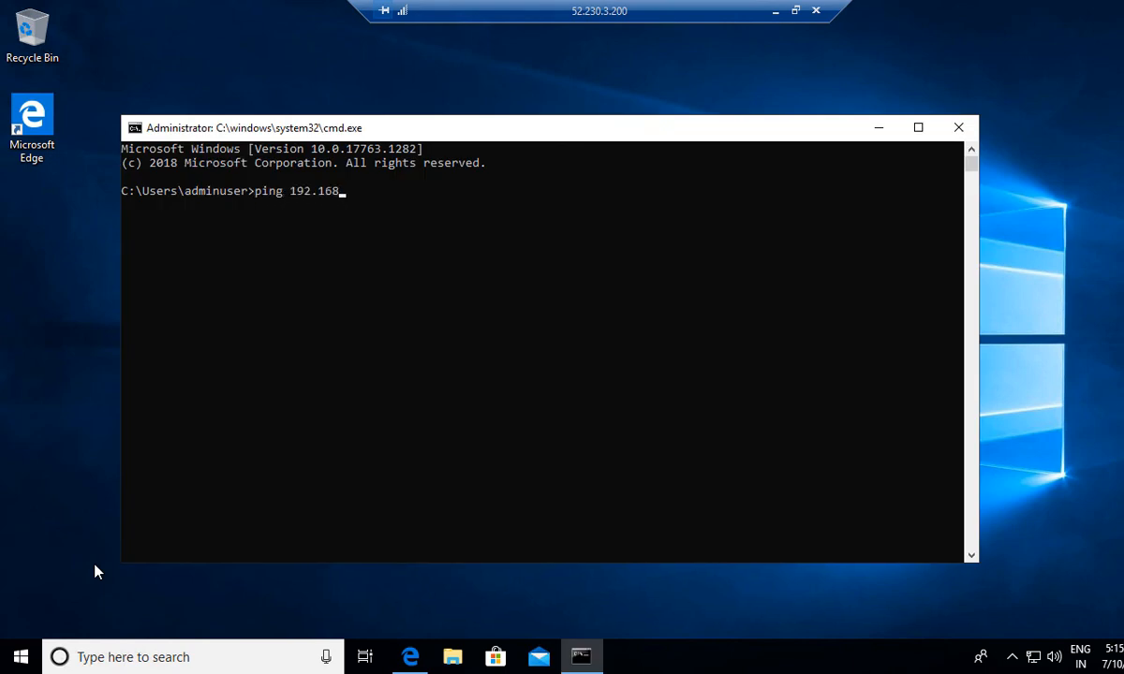
text(ping 192.168.1.4 -t)
key(Return)
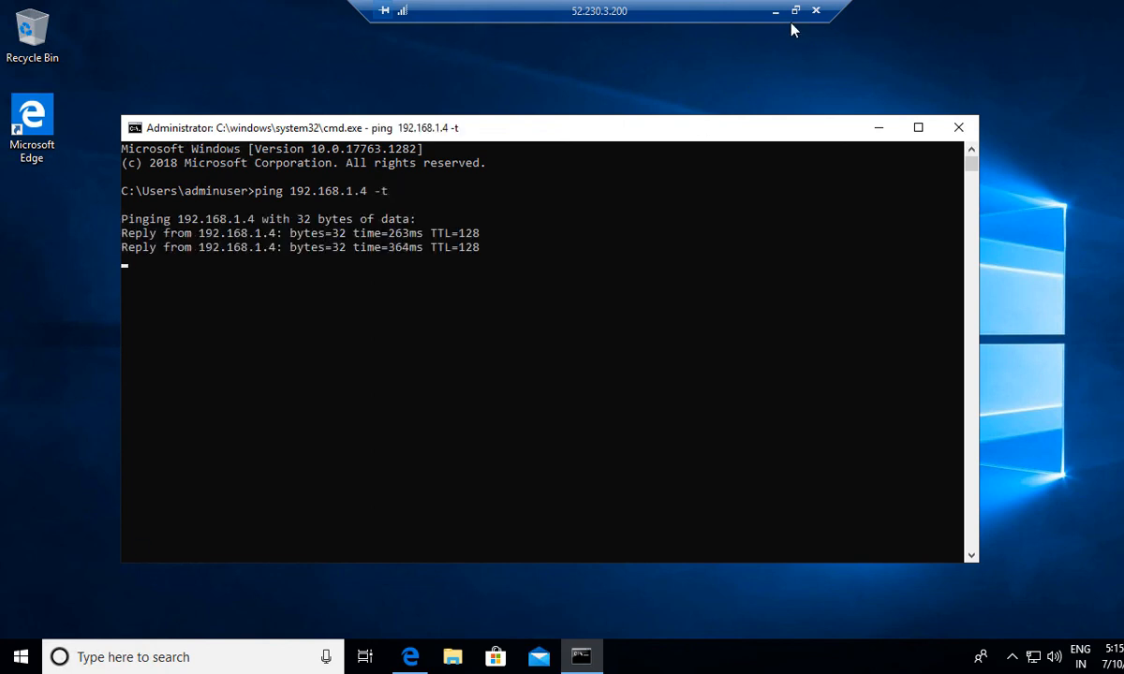
Step: Leave vm2's session and switch back to vm1's remote session
click(775, 11)
mouse_move(622, 656)
click(592, 612)
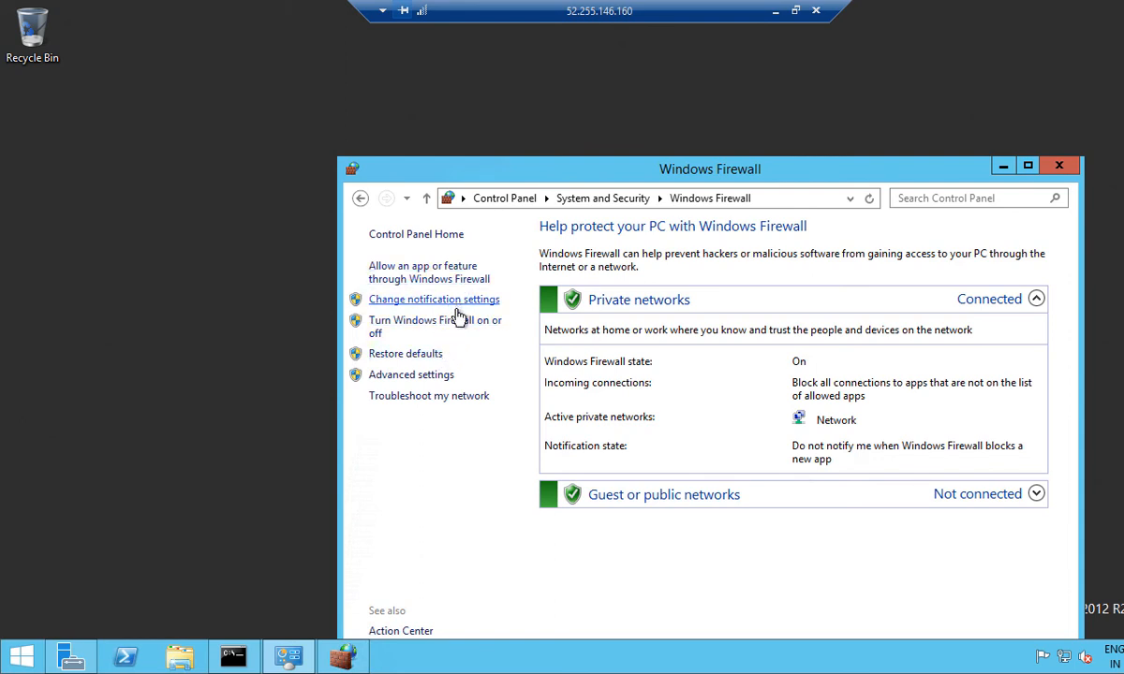
Step: Turn off vm1's Windows Firewall for private and public networks, then leave the session
click(456, 327)
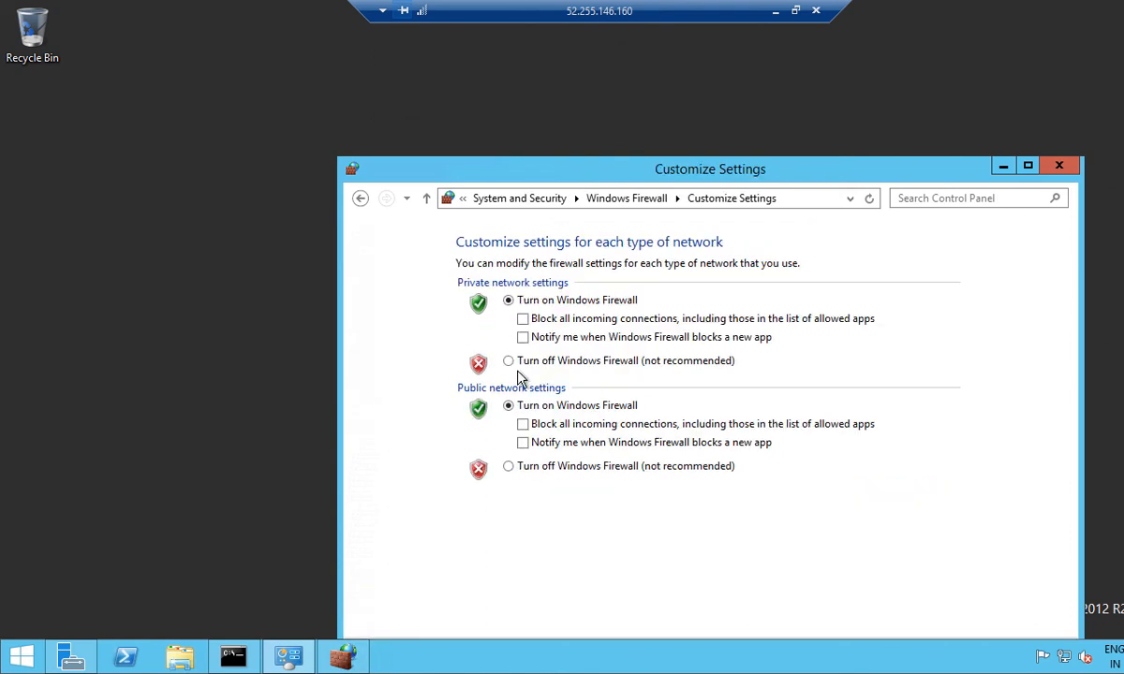
click(507, 361)
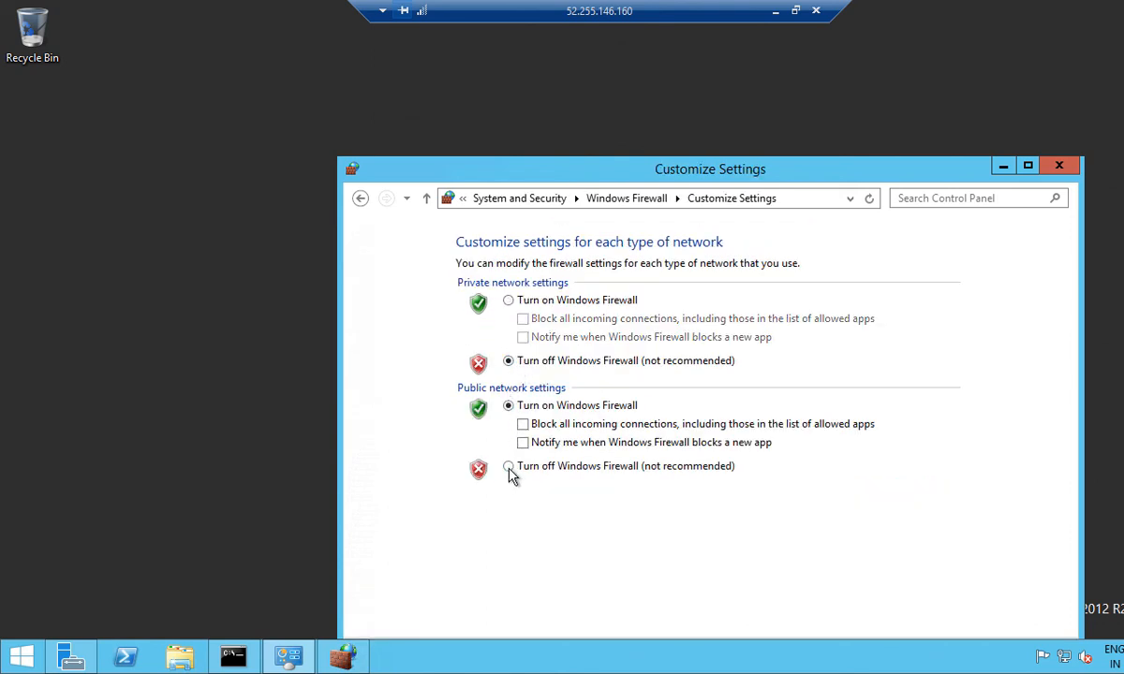
click(509, 467)
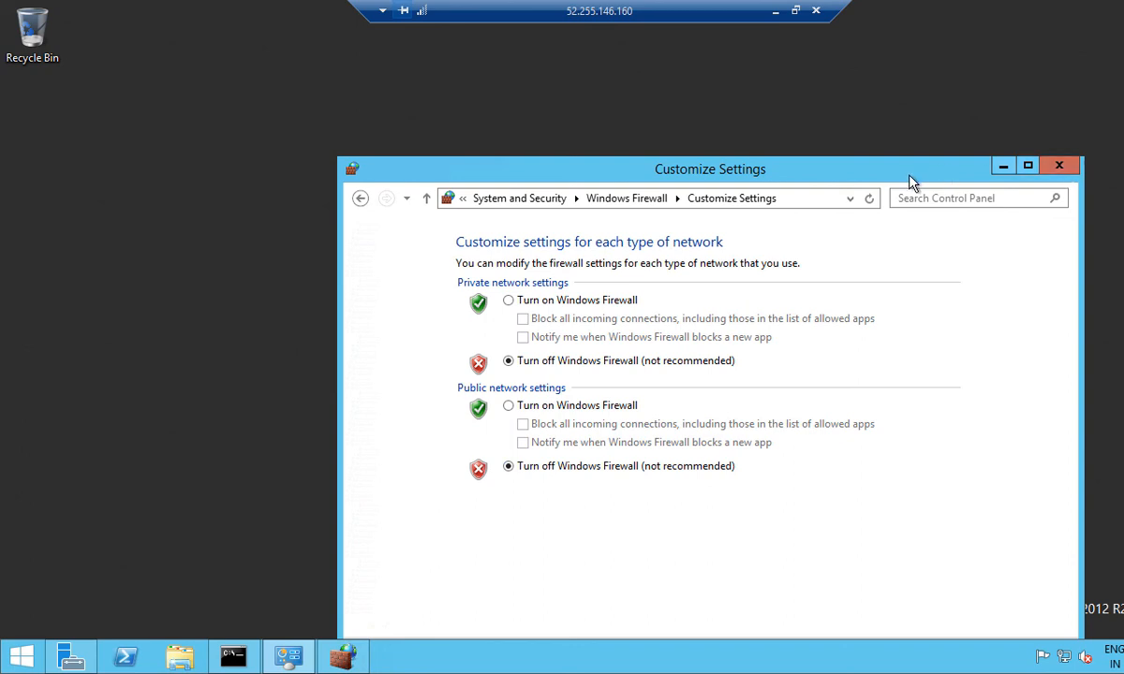
drag(910, 179, 863, 84)
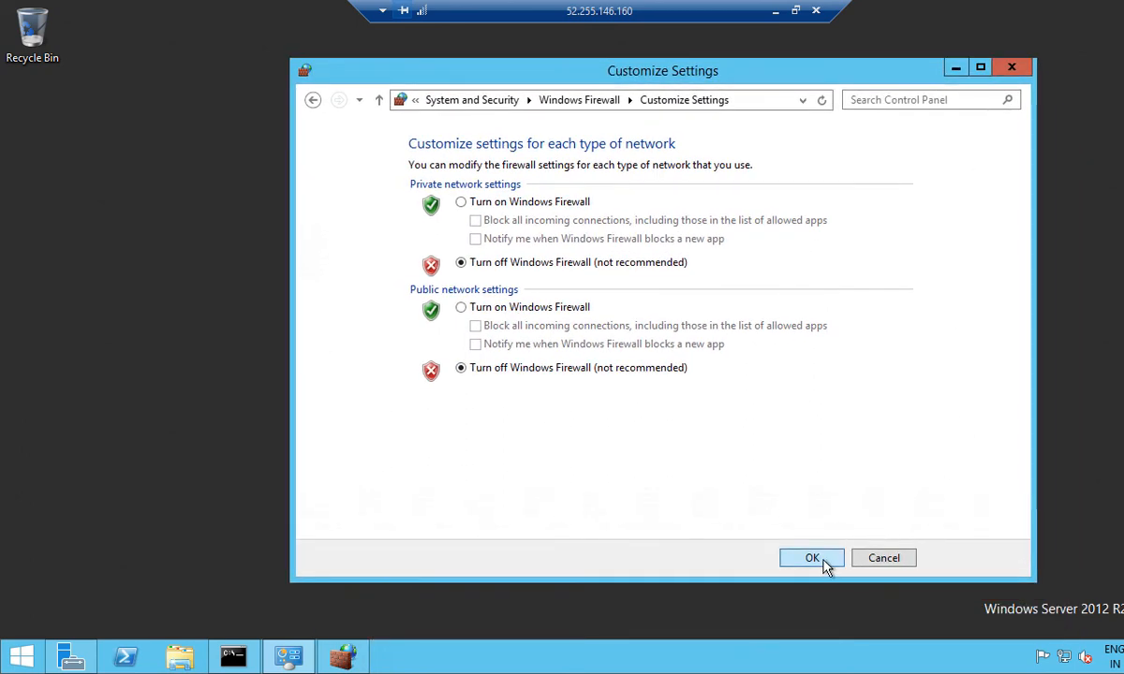
click(812, 559)
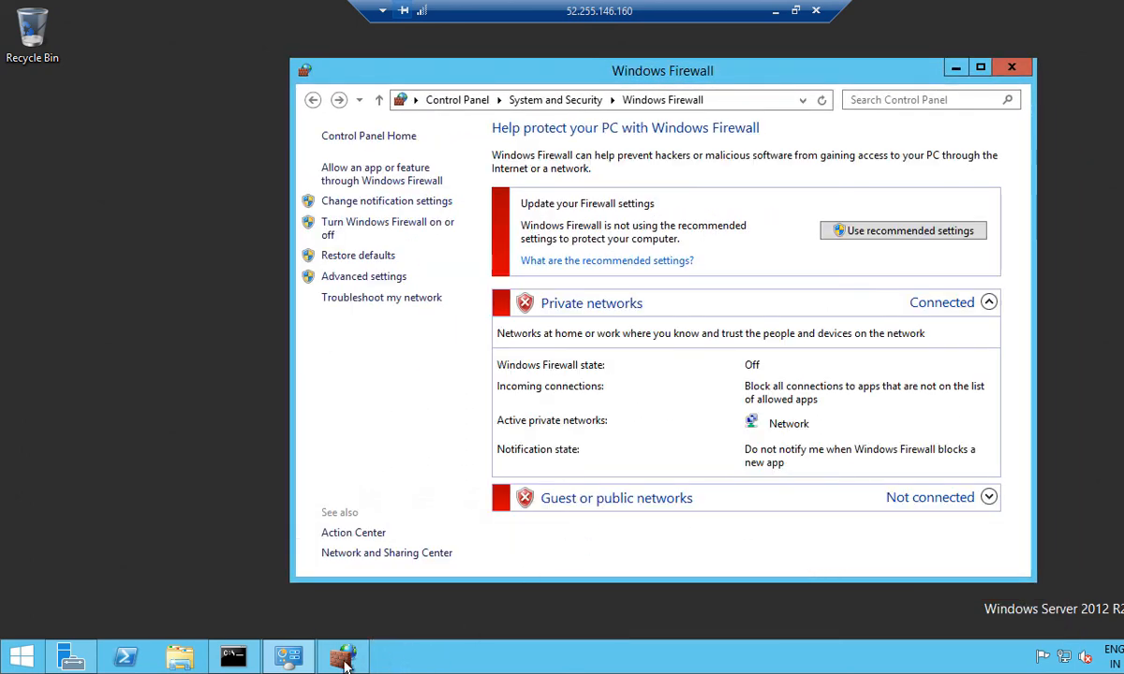
click(776, 11)
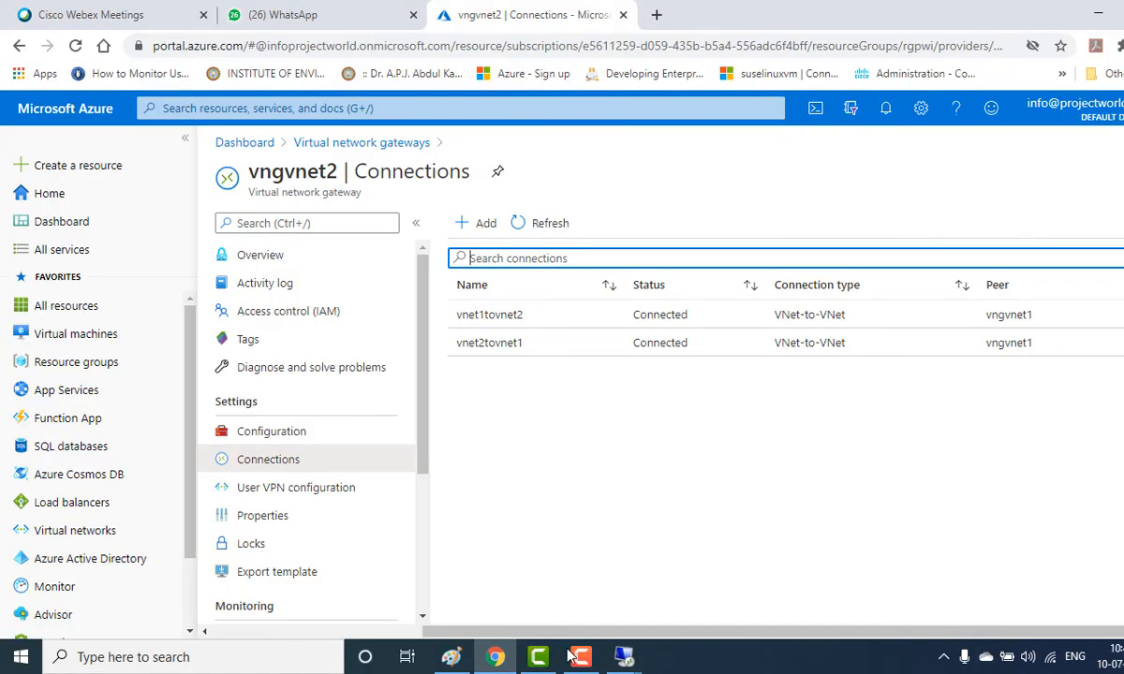
Step: Check vm2's ping to 192.168.1.4 still replies, then return to vm1's Windows Firewall page
mouse_move(624, 657)
click(645, 545)
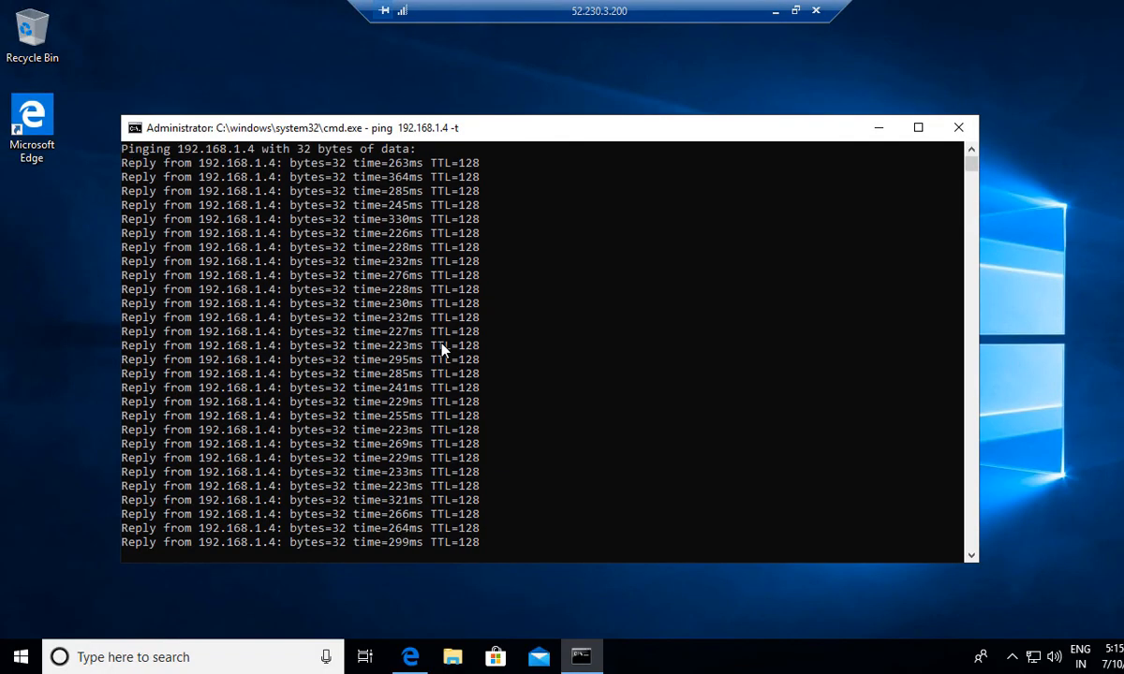
click(775, 11)
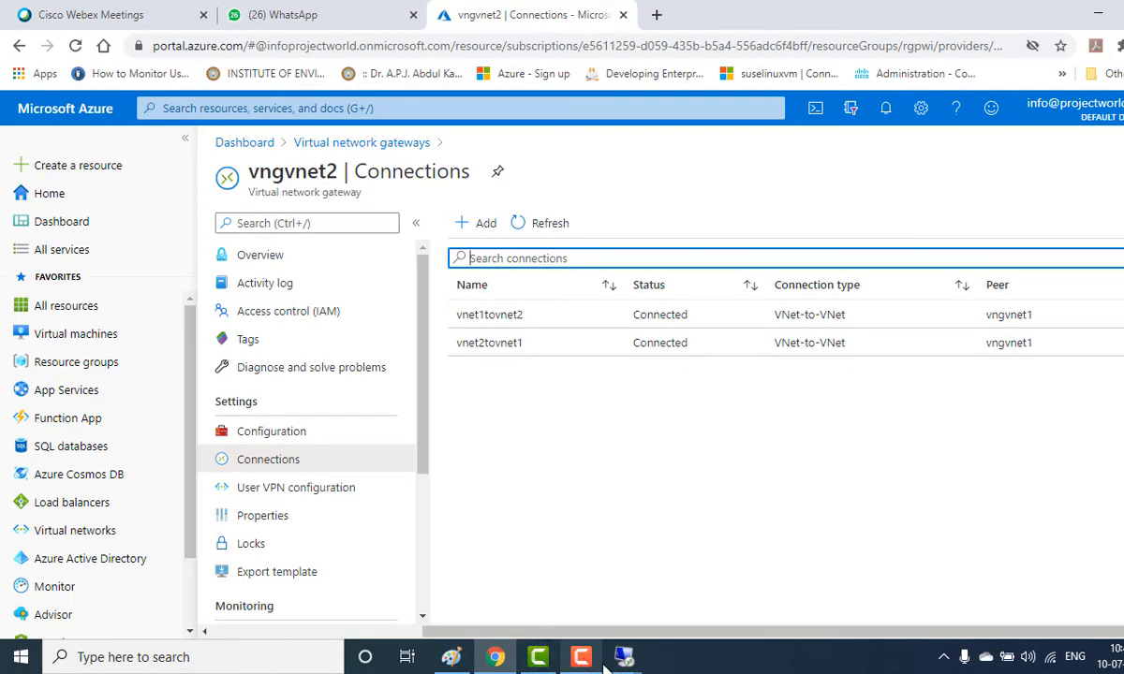
mouse_move(623, 657)
click(554, 573)
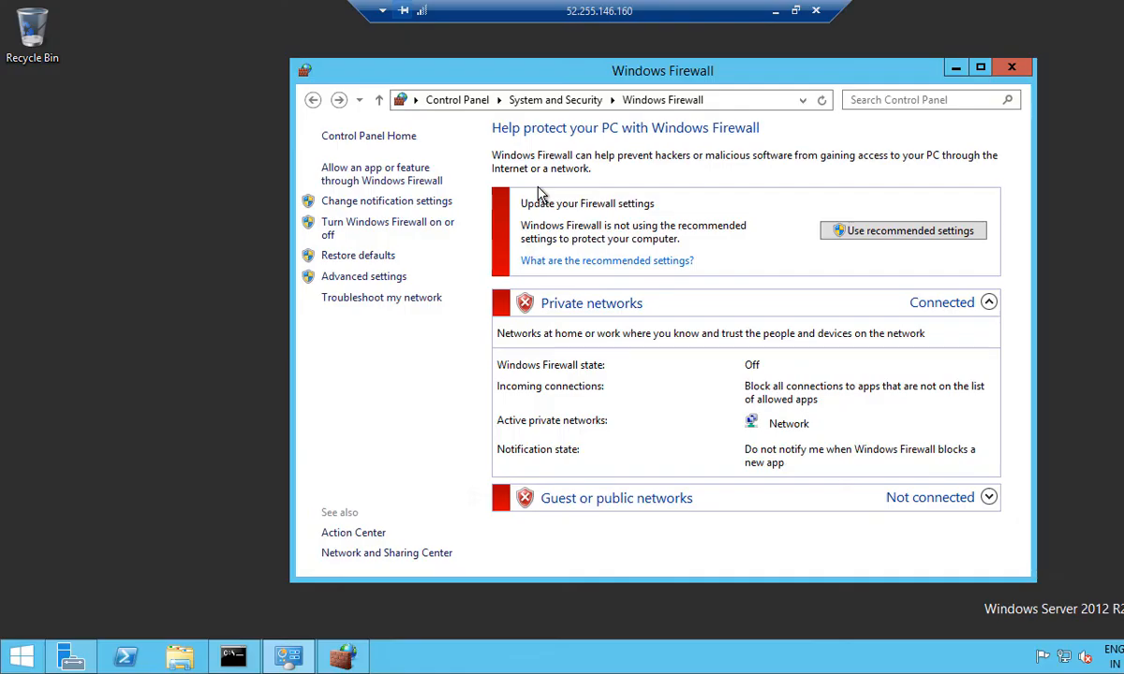
Step: Turn vm1's Windows Firewall back on for private and public networks
click(357, 232)
click(461, 203)
click(462, 308)
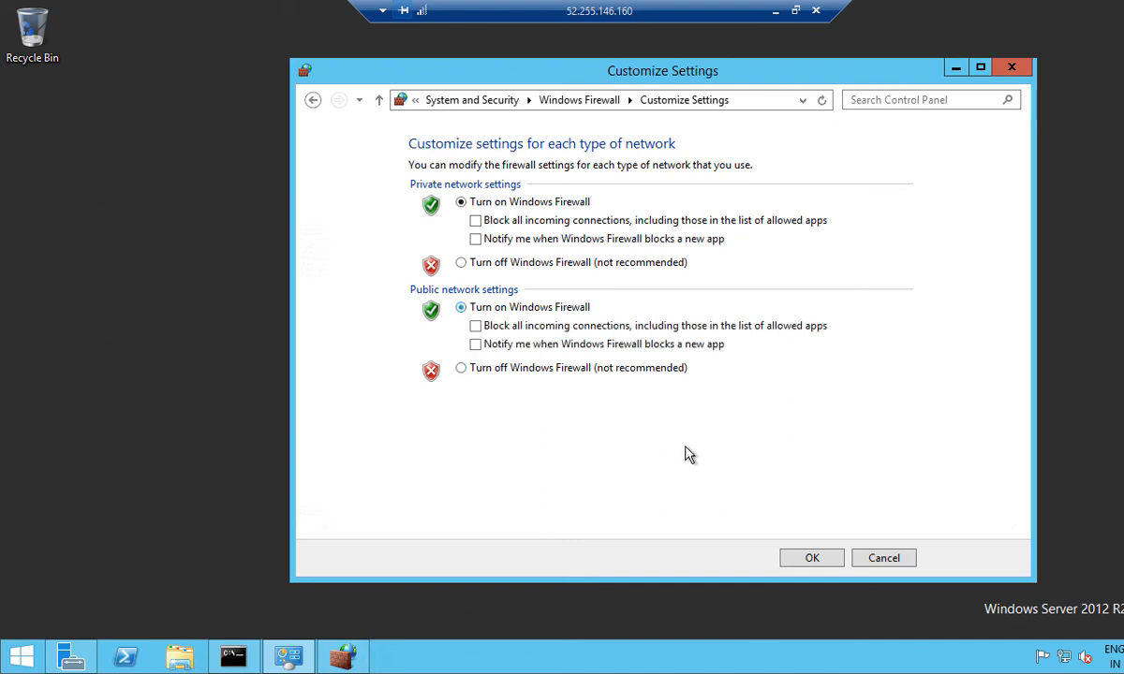
click(824, 560)
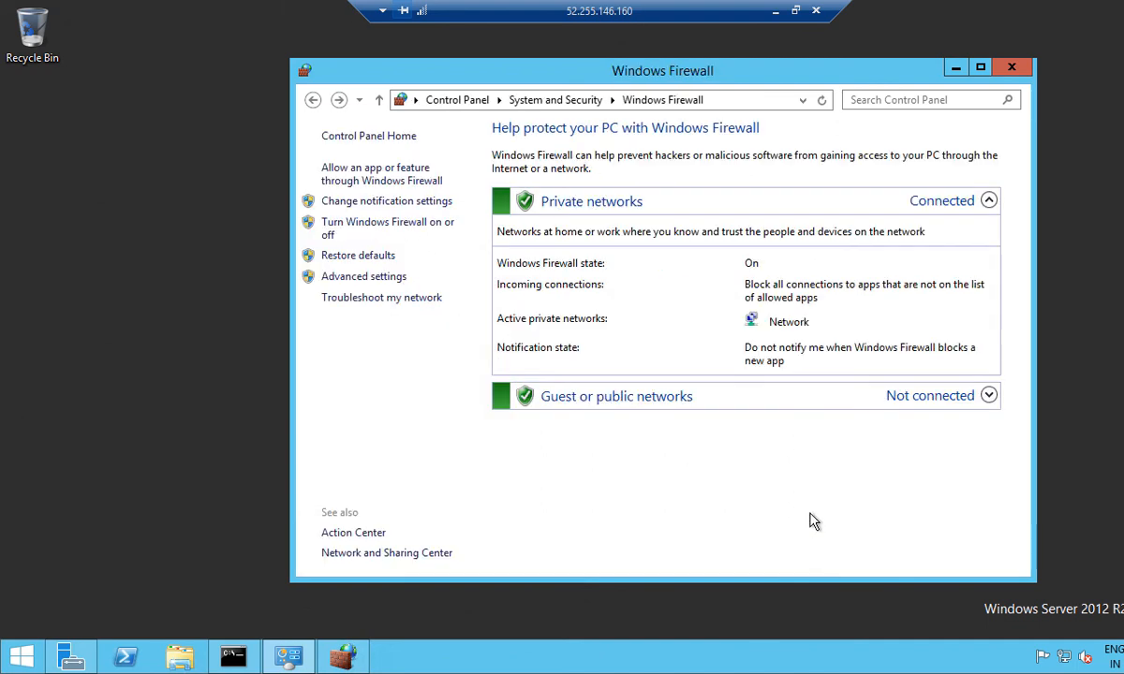
Step: Reopen the on/off settings to verify the firewall is on, then leave vm1's session
click(362, 231)
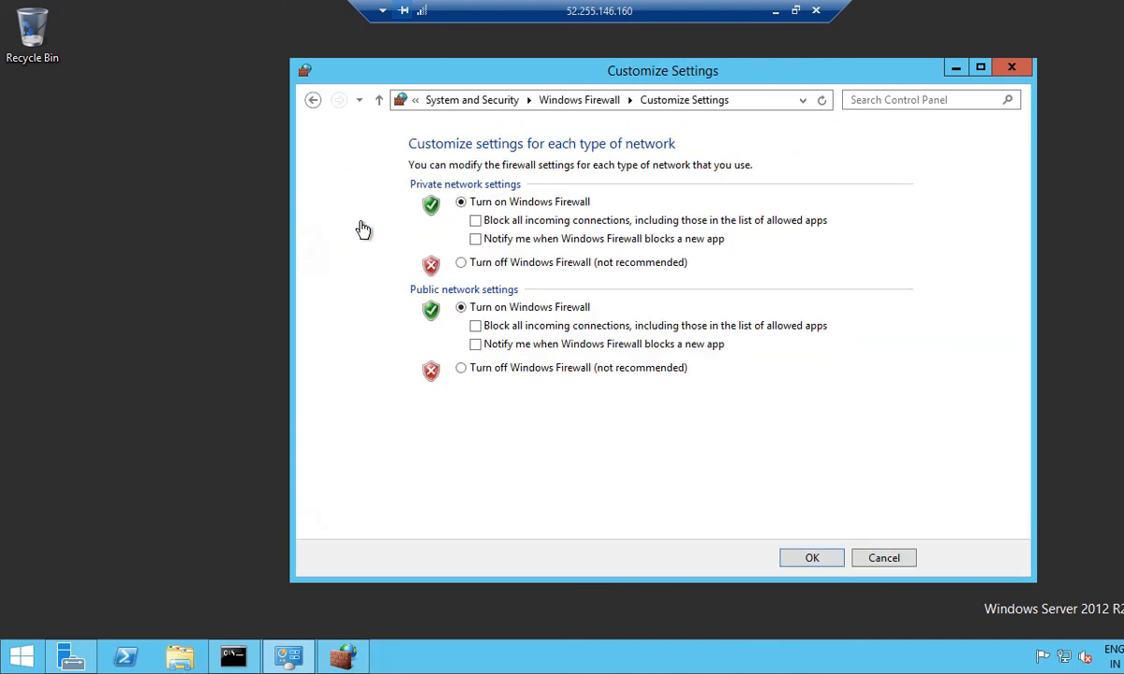
click(809, 560)
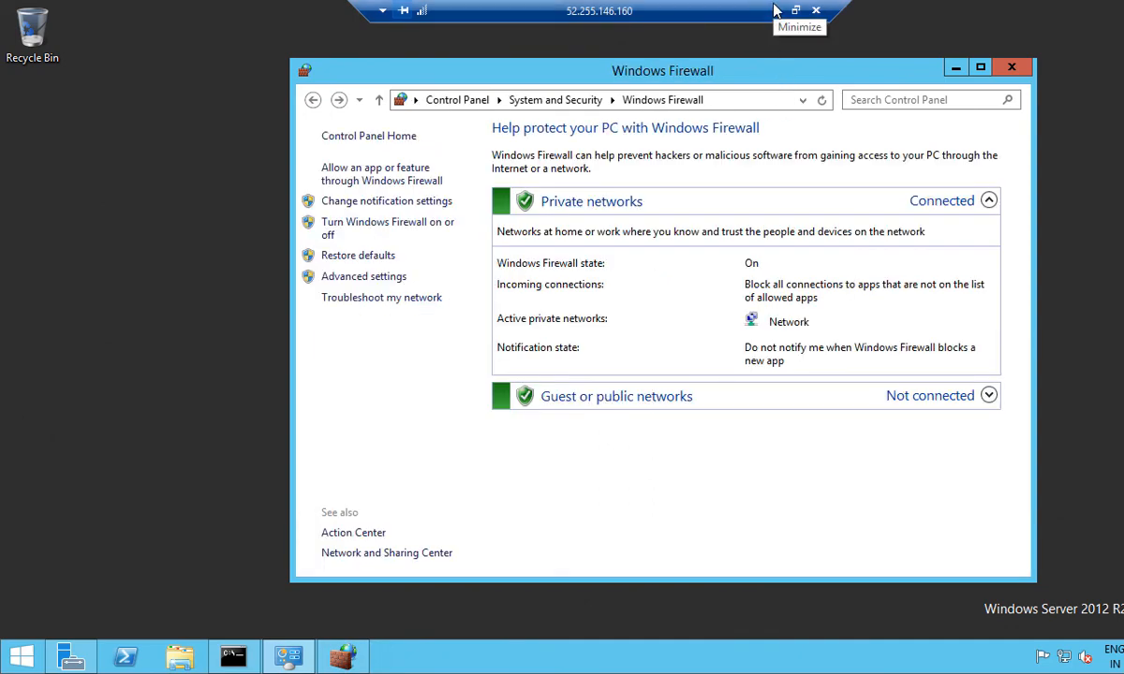
click(775, 11)
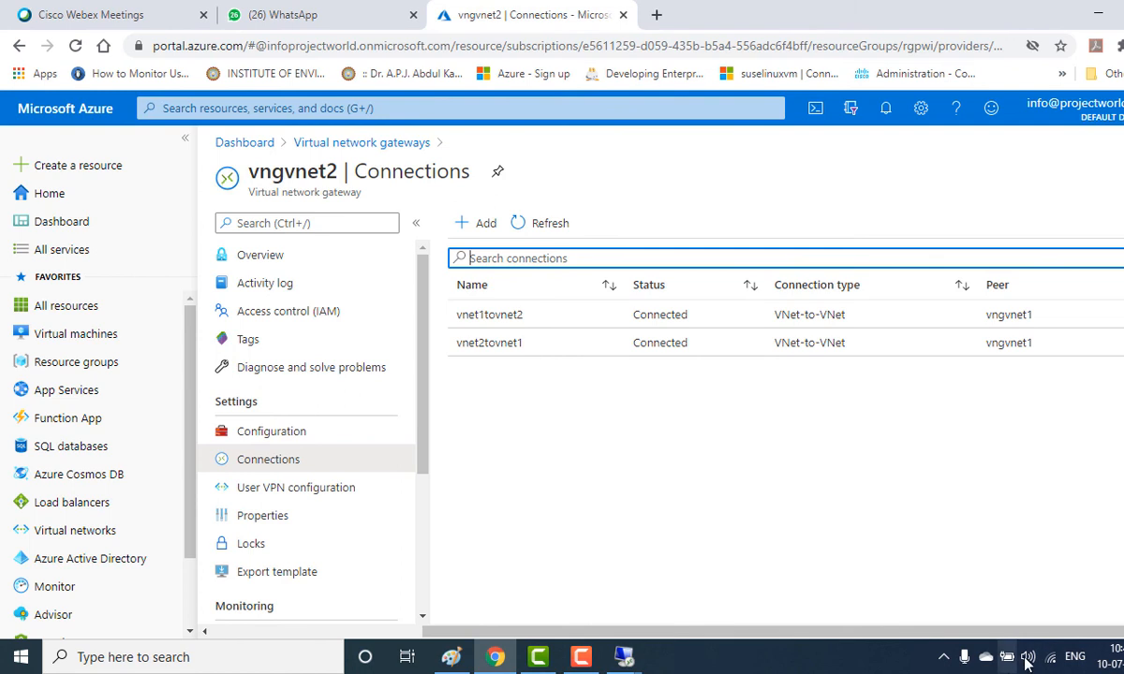
click(580, 657)
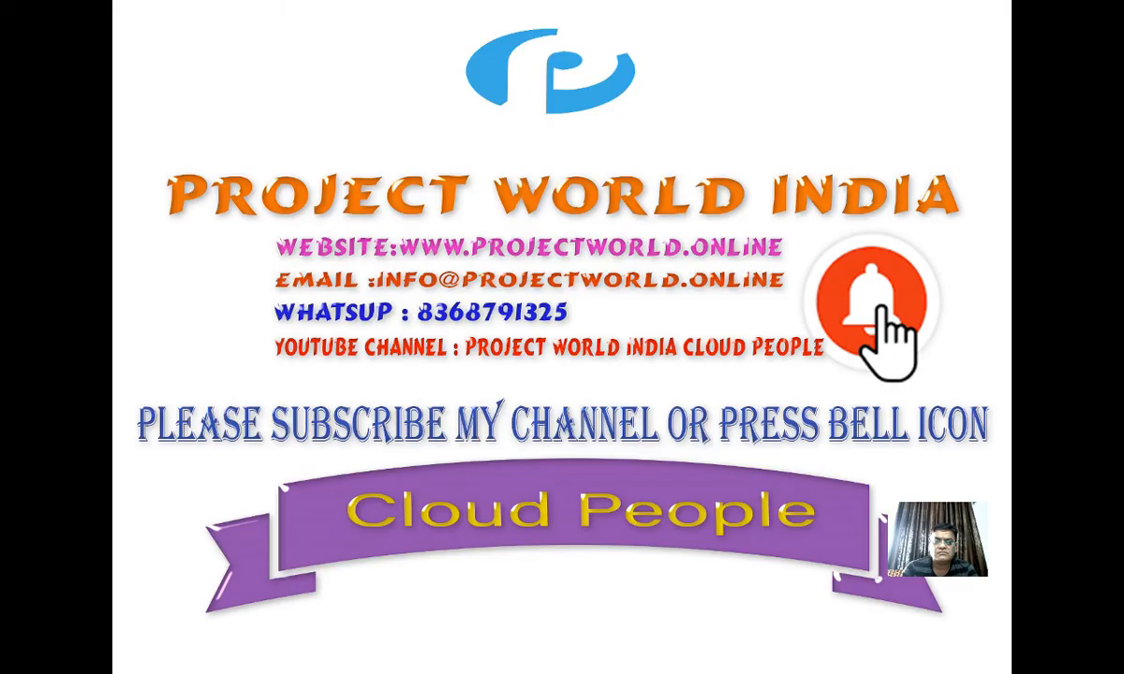